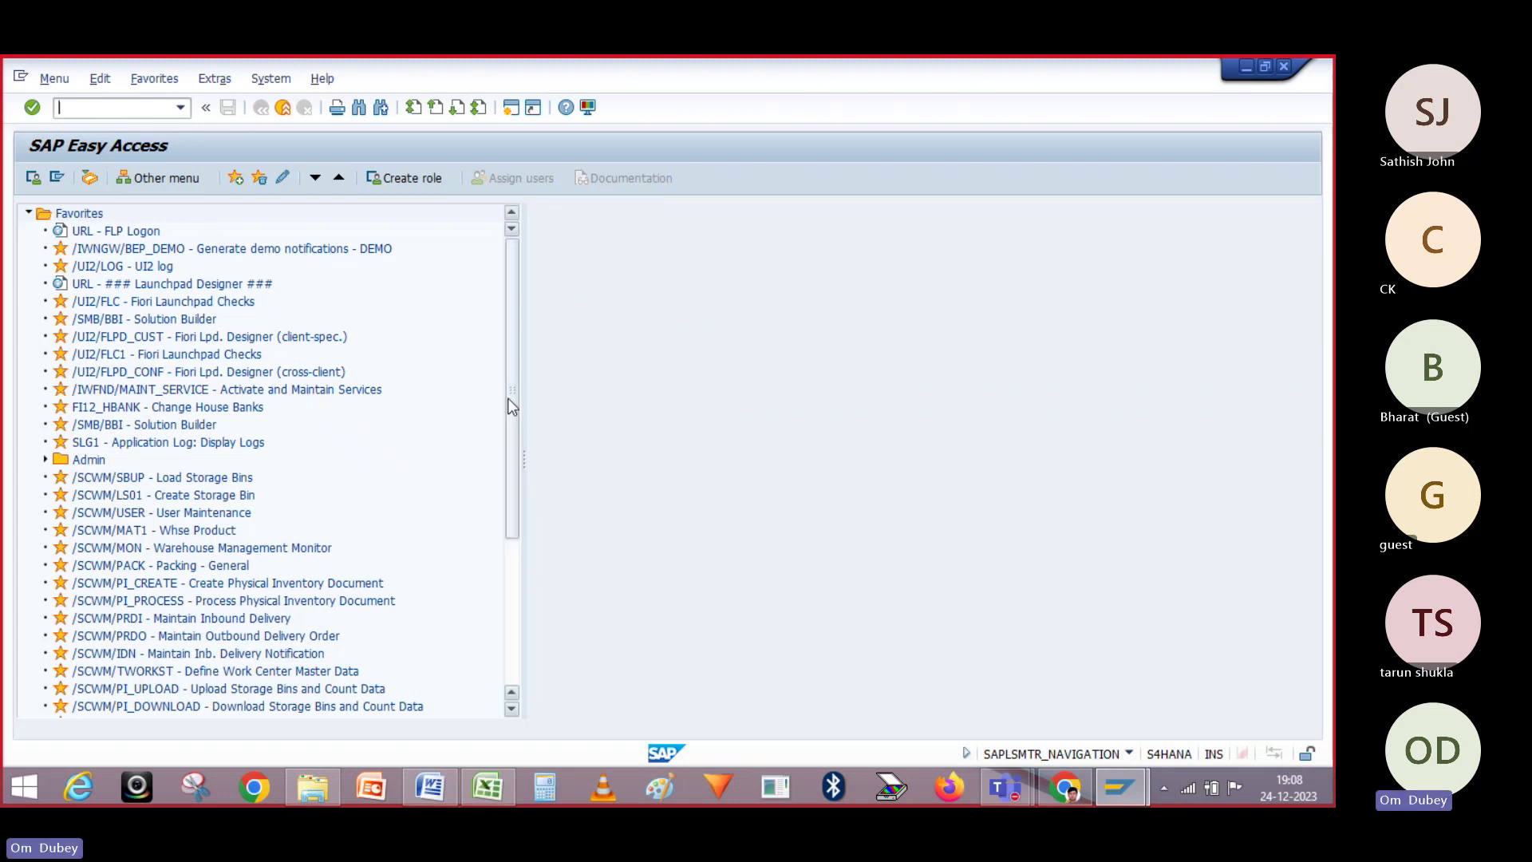
# - Look through the SCWM favorites, and open transaction LS01 for creating a storage bin in a new session window
pyautogui.moveTo(509, 400); pyautogui.dragTo(510, 467)
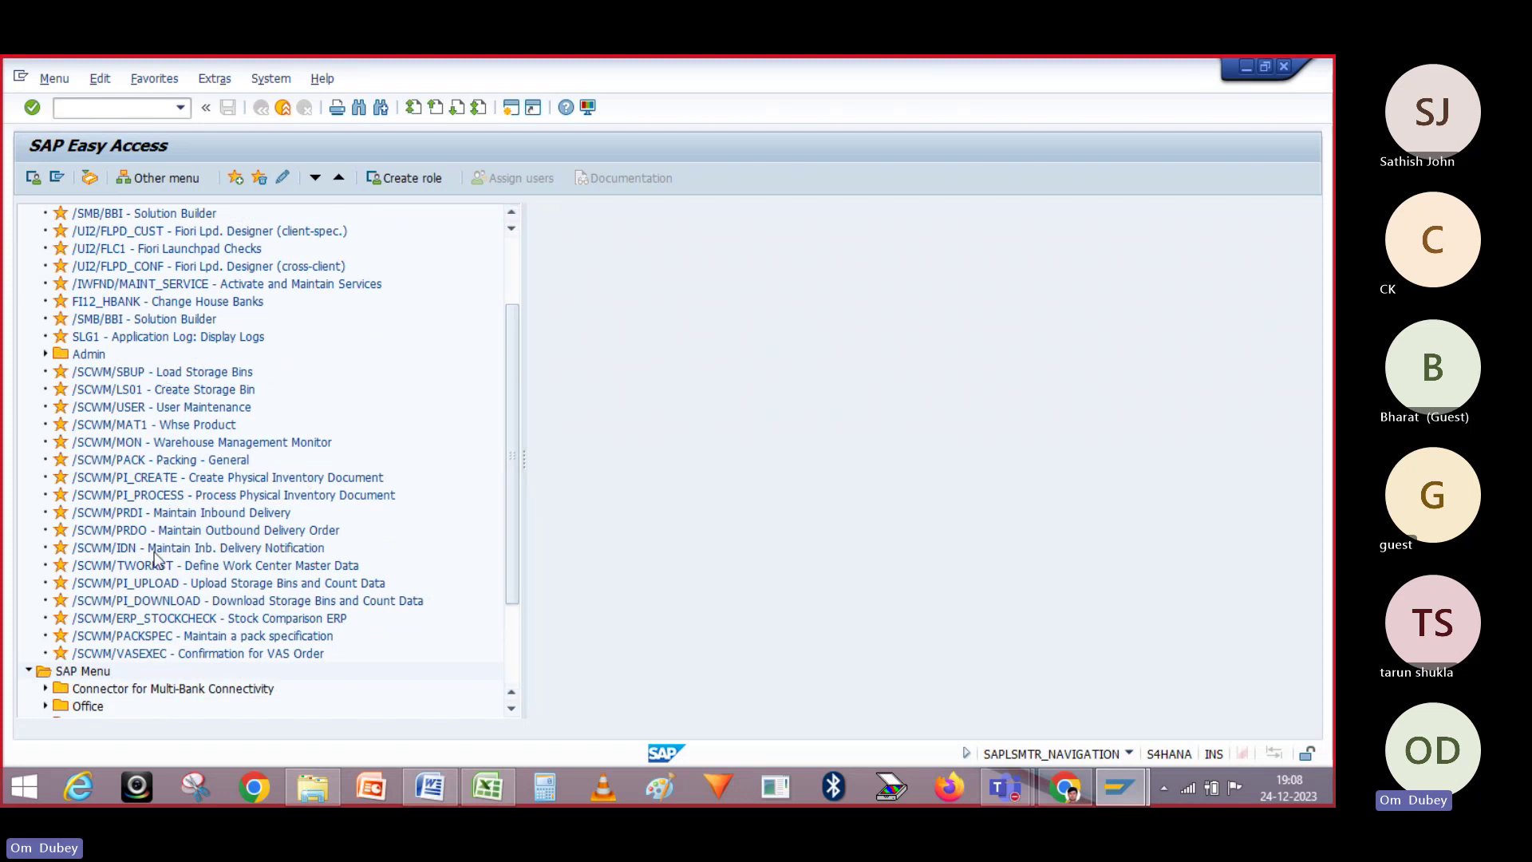
pyautogui.moveTo(506, 453); pyautogui.dragTo(514, 550)
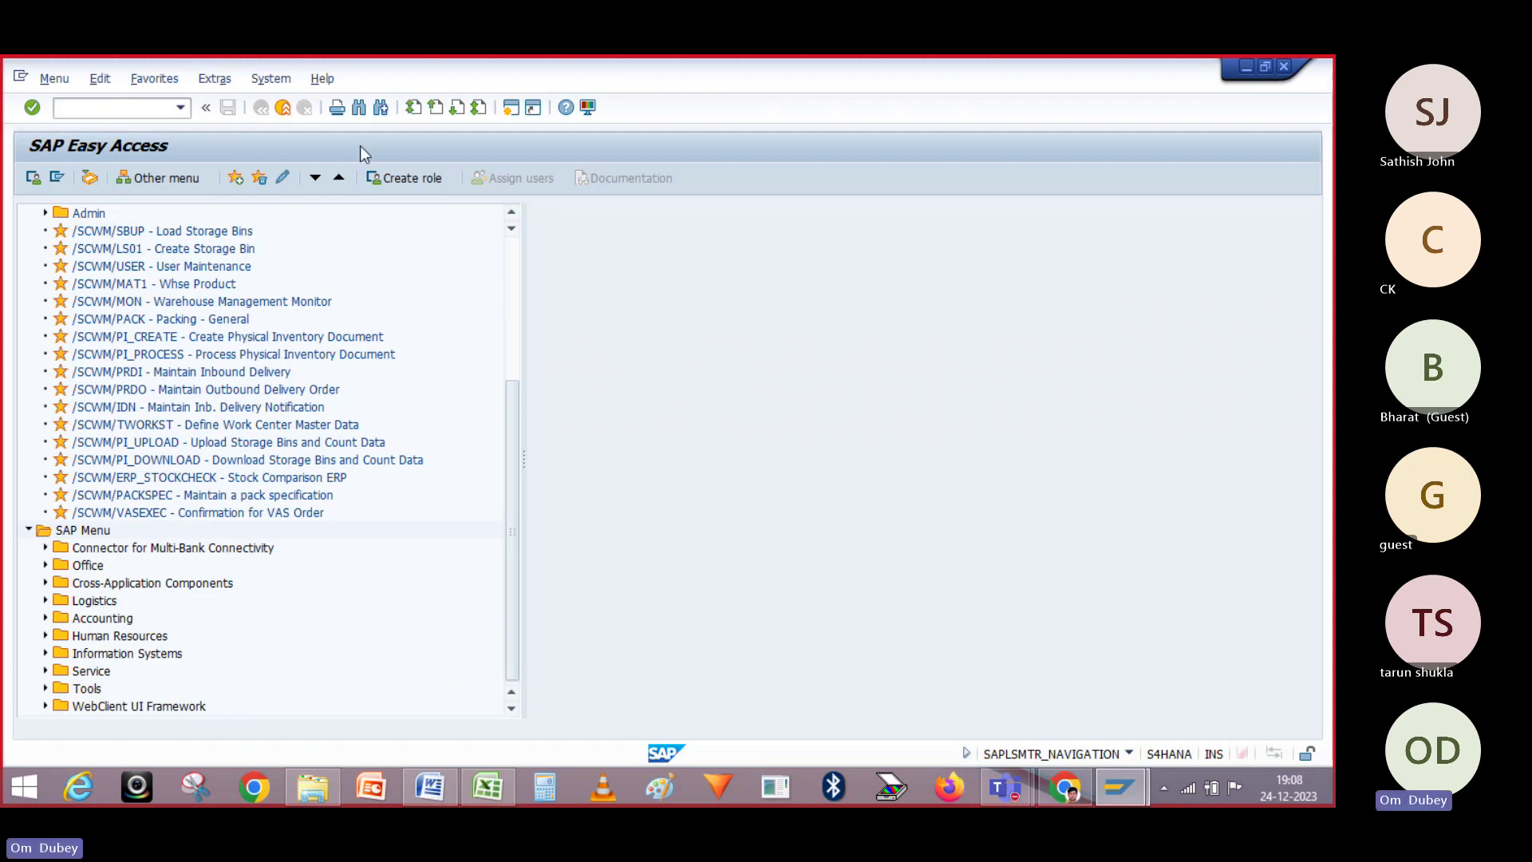
pyautogui.click(511, 107)
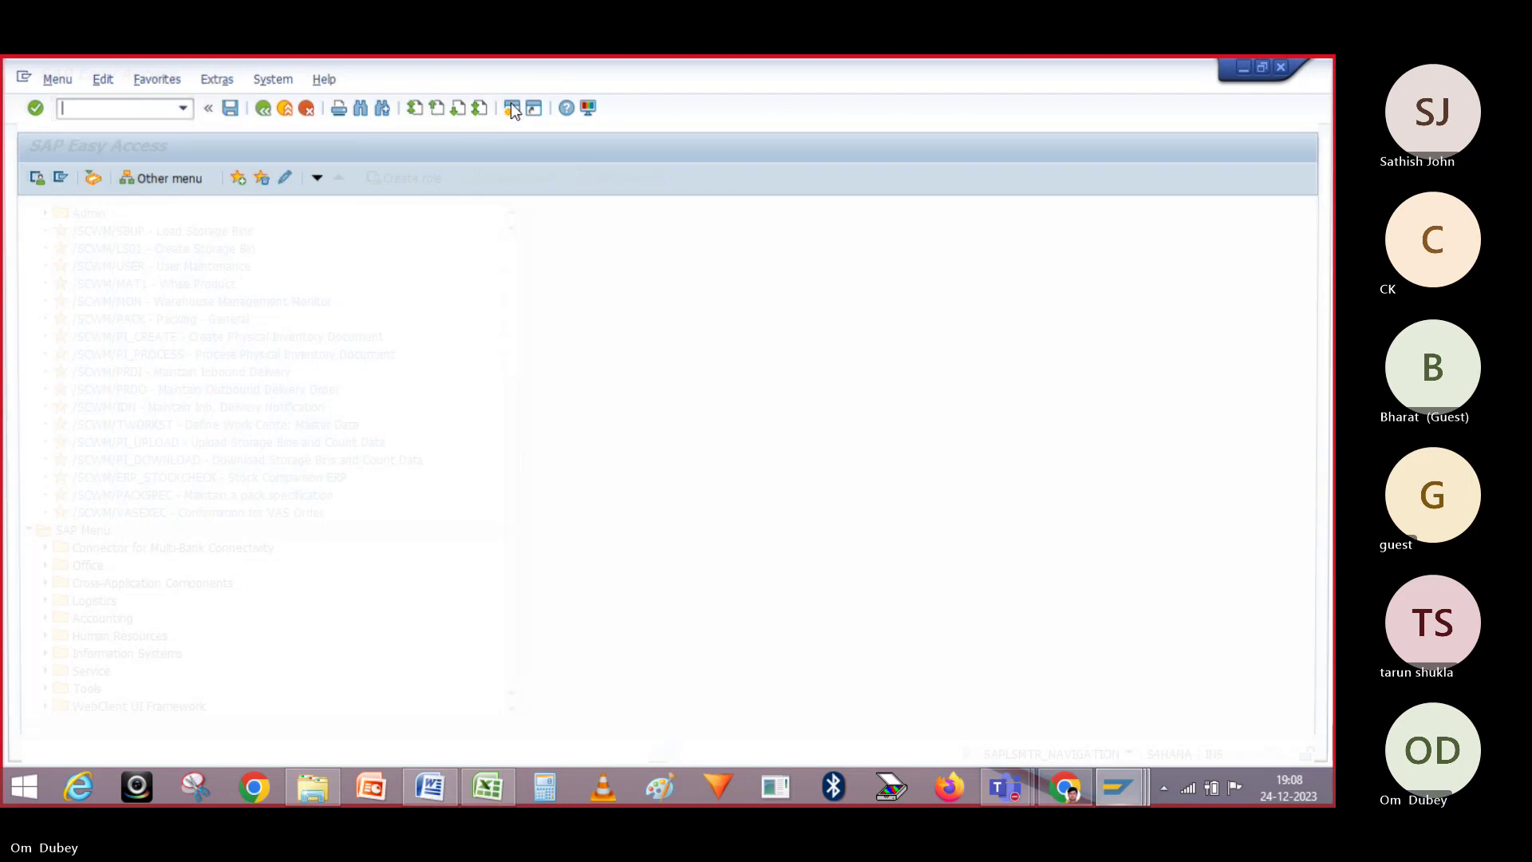
pyautogui.write('LS01')
pyautogui.press('Return')
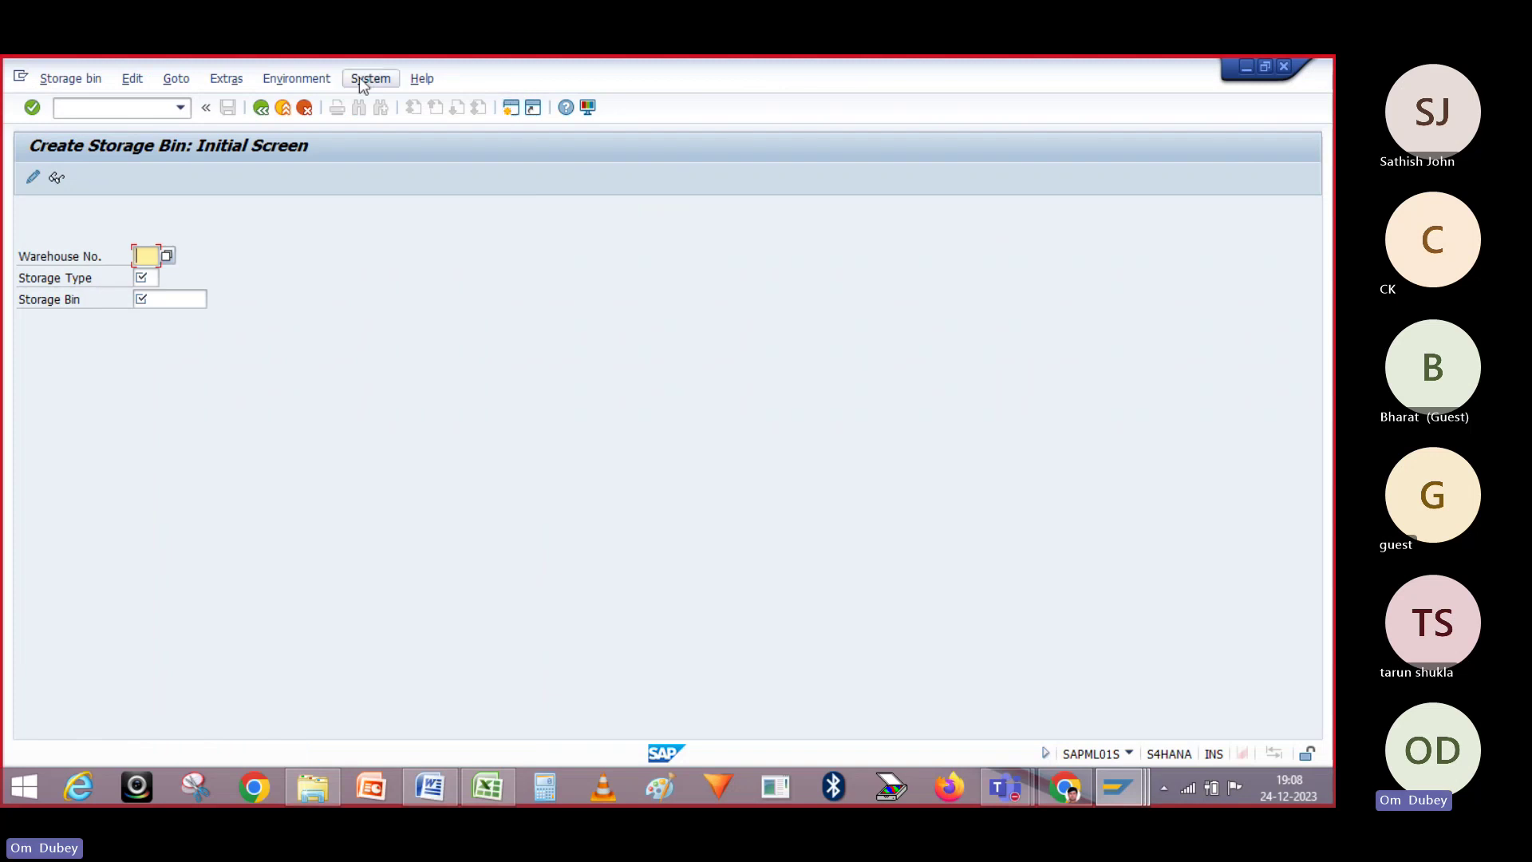
# - Replace the current transaction with /NLS01N and look over its Create Storage Bin form
pyautogui.click(178, 108)
pyautogui.click(97, 129)
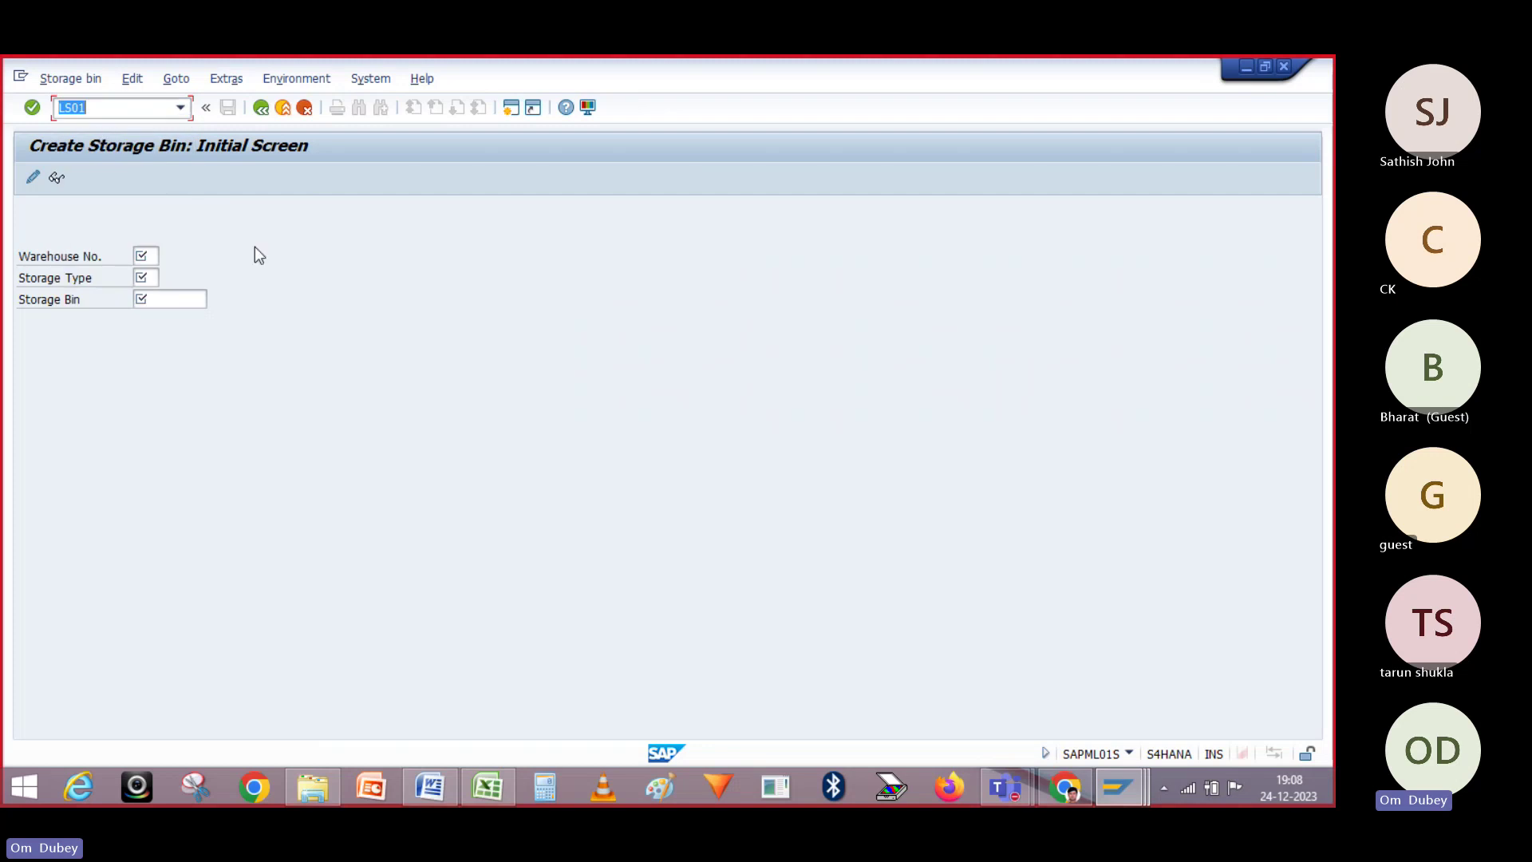
pyautogui.click(106, 114)
pyautogui.write('N')
pyautogui.click(60, 112)
pyautogui.write('/n')
pyautogui.press('Return')
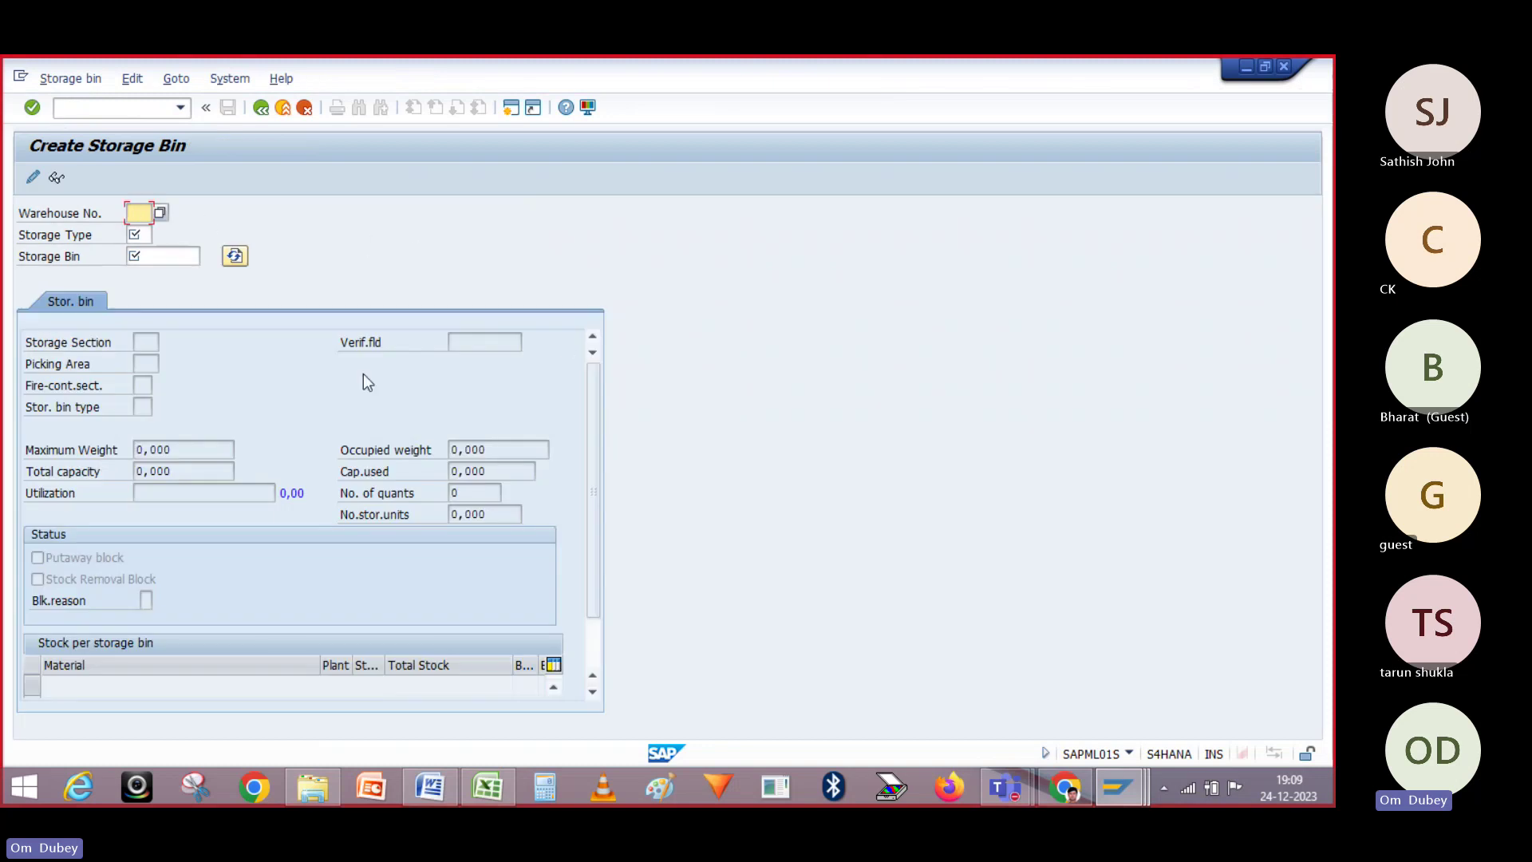
pyautogui.moveTo(592, 408)
pyautogui.mouseDown()
pyautogui.moveTo(604, 503)
pyautogui.moveTo(615, 395)
pyautogui.mouseUp()
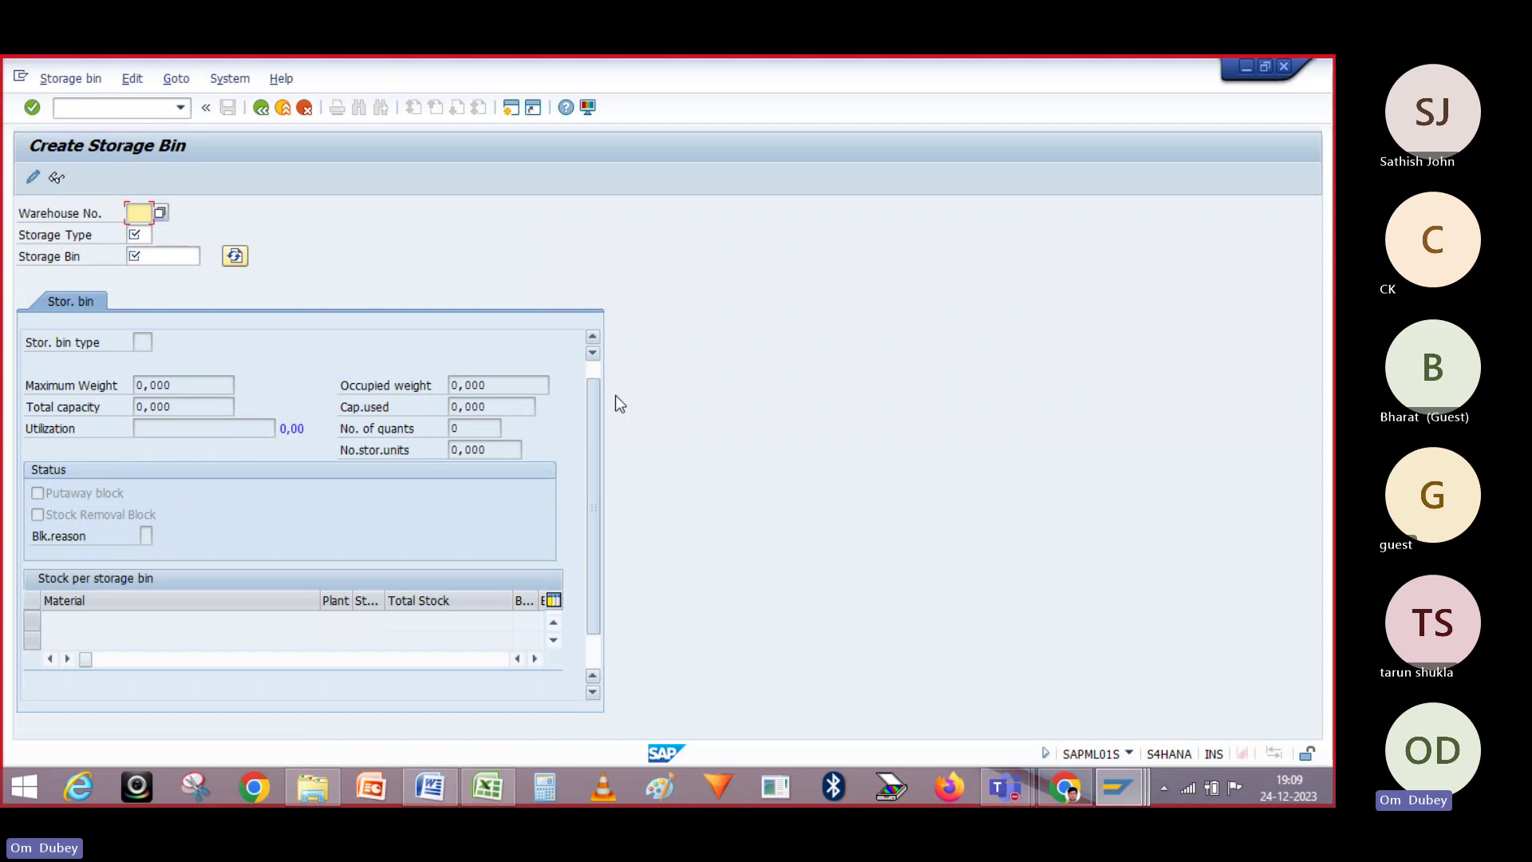
pyautogui.click(179, 107)
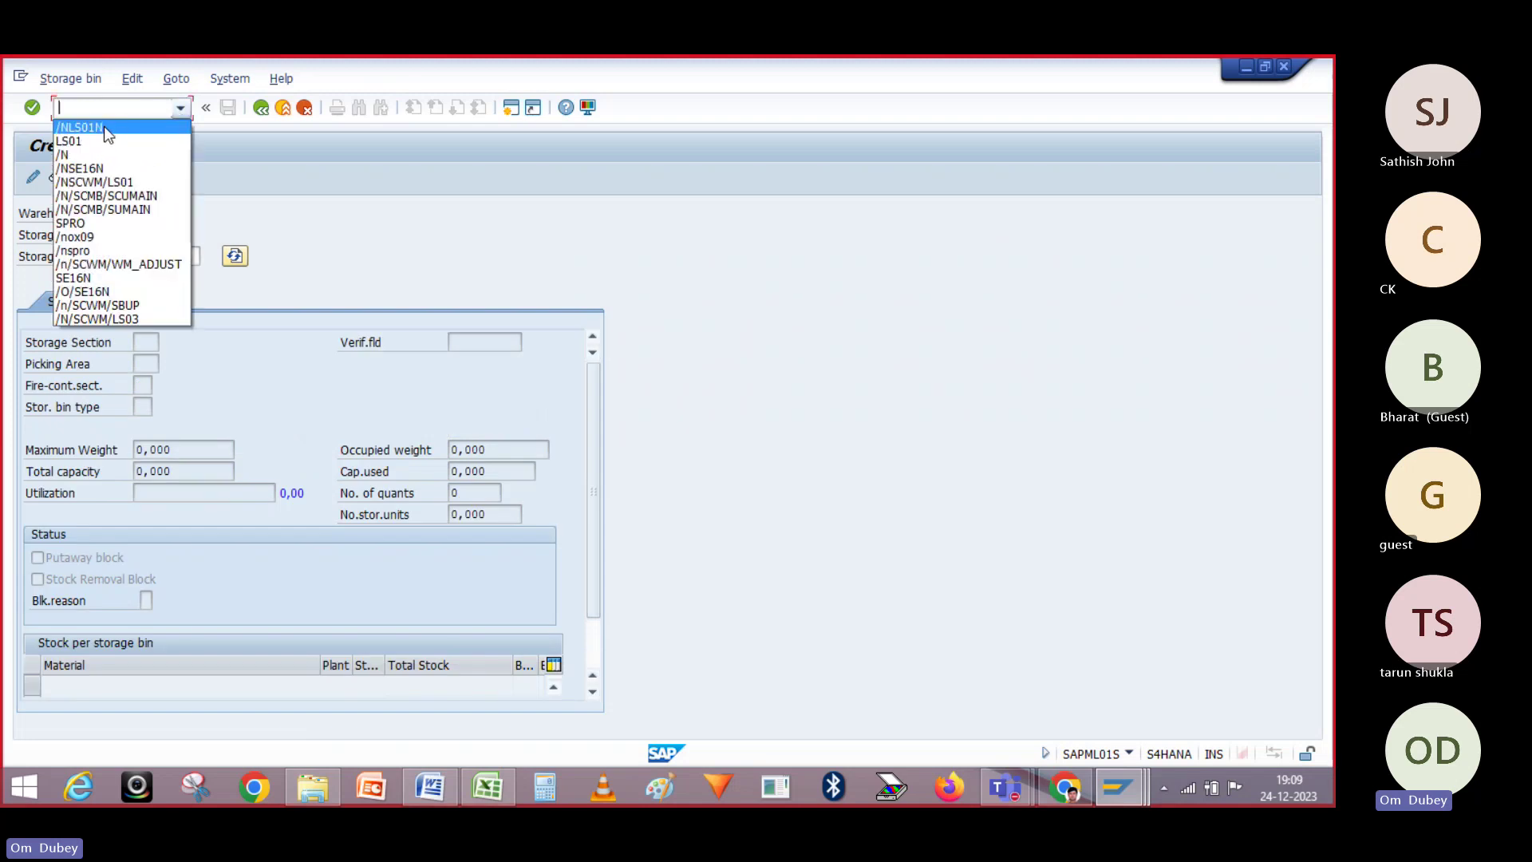
pyautogui.click(198, 147)
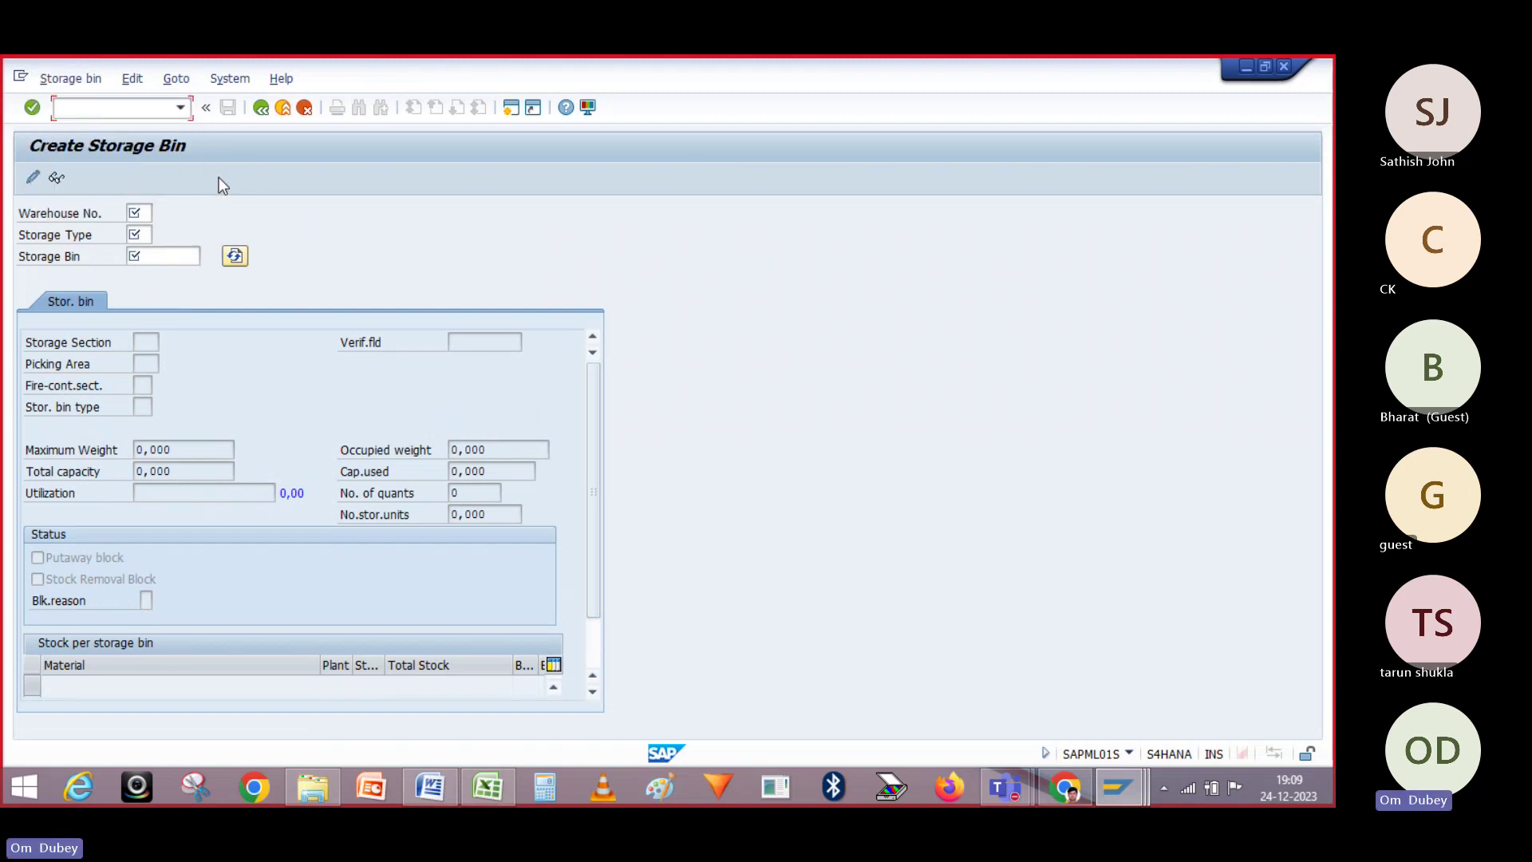
# - Open the EWM storage bin creation transaction /SCWM/LS01 in another new session window
pyautogui.click(511, 107)
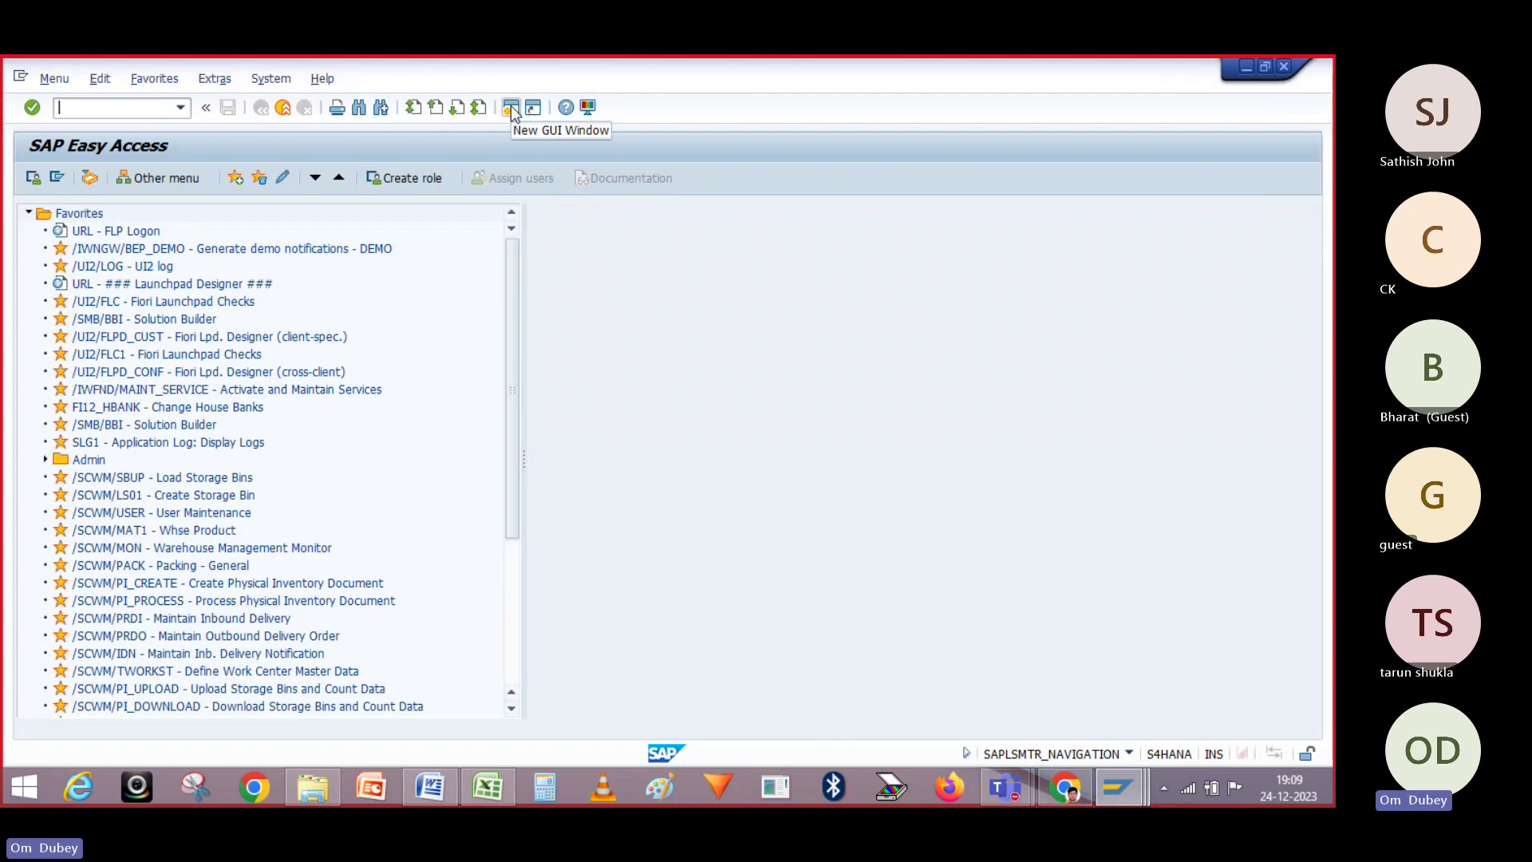
pyautogui.write('/NSCW')
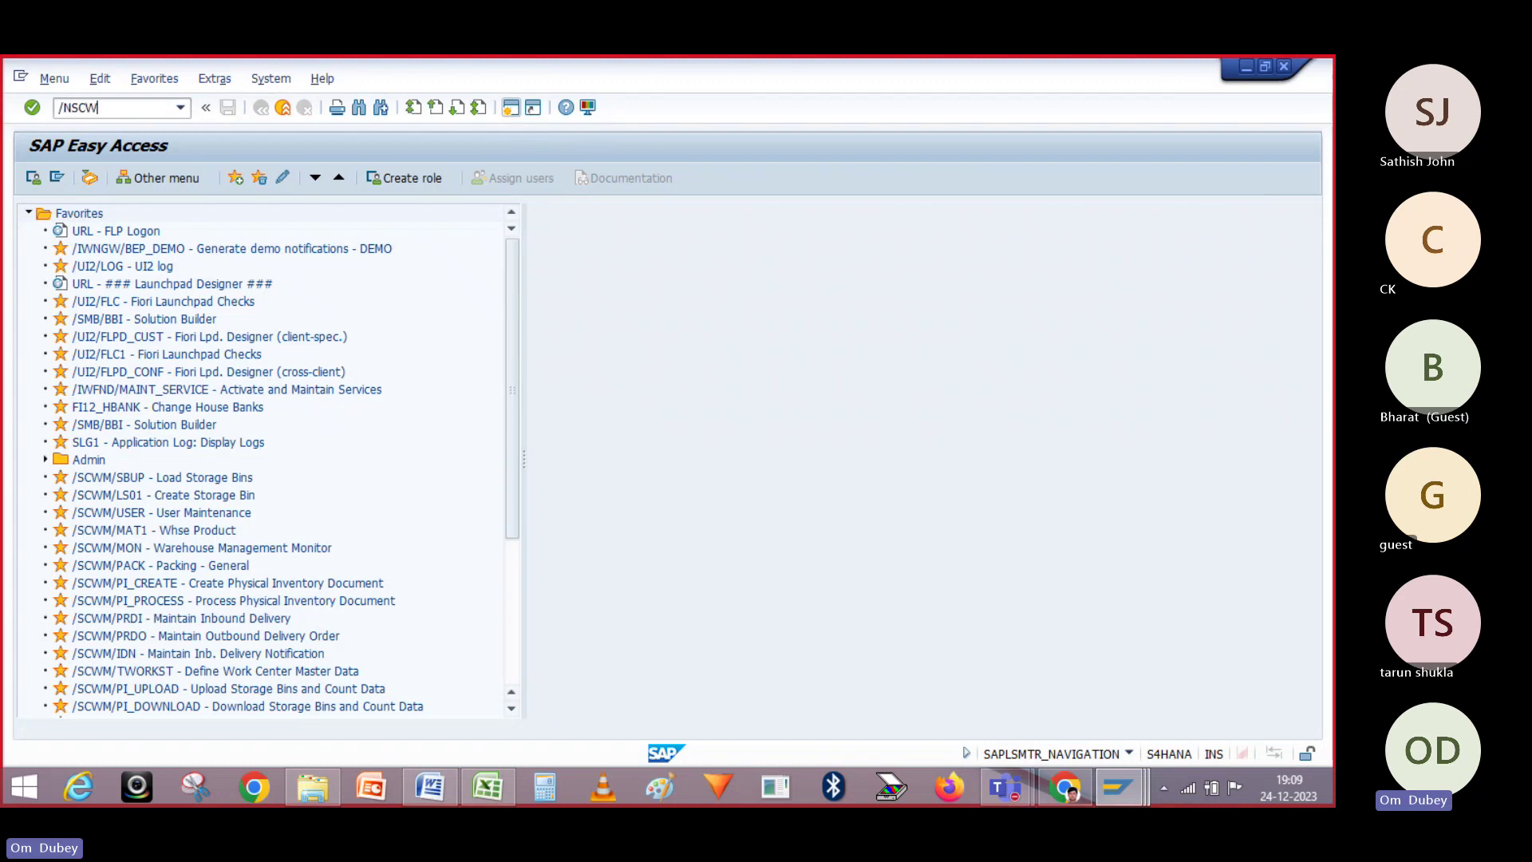
pyautogui.write('M/LS01')
pyautogui.click(69, 107)
pyautogui.write('/')
pyautogui.press('Return')
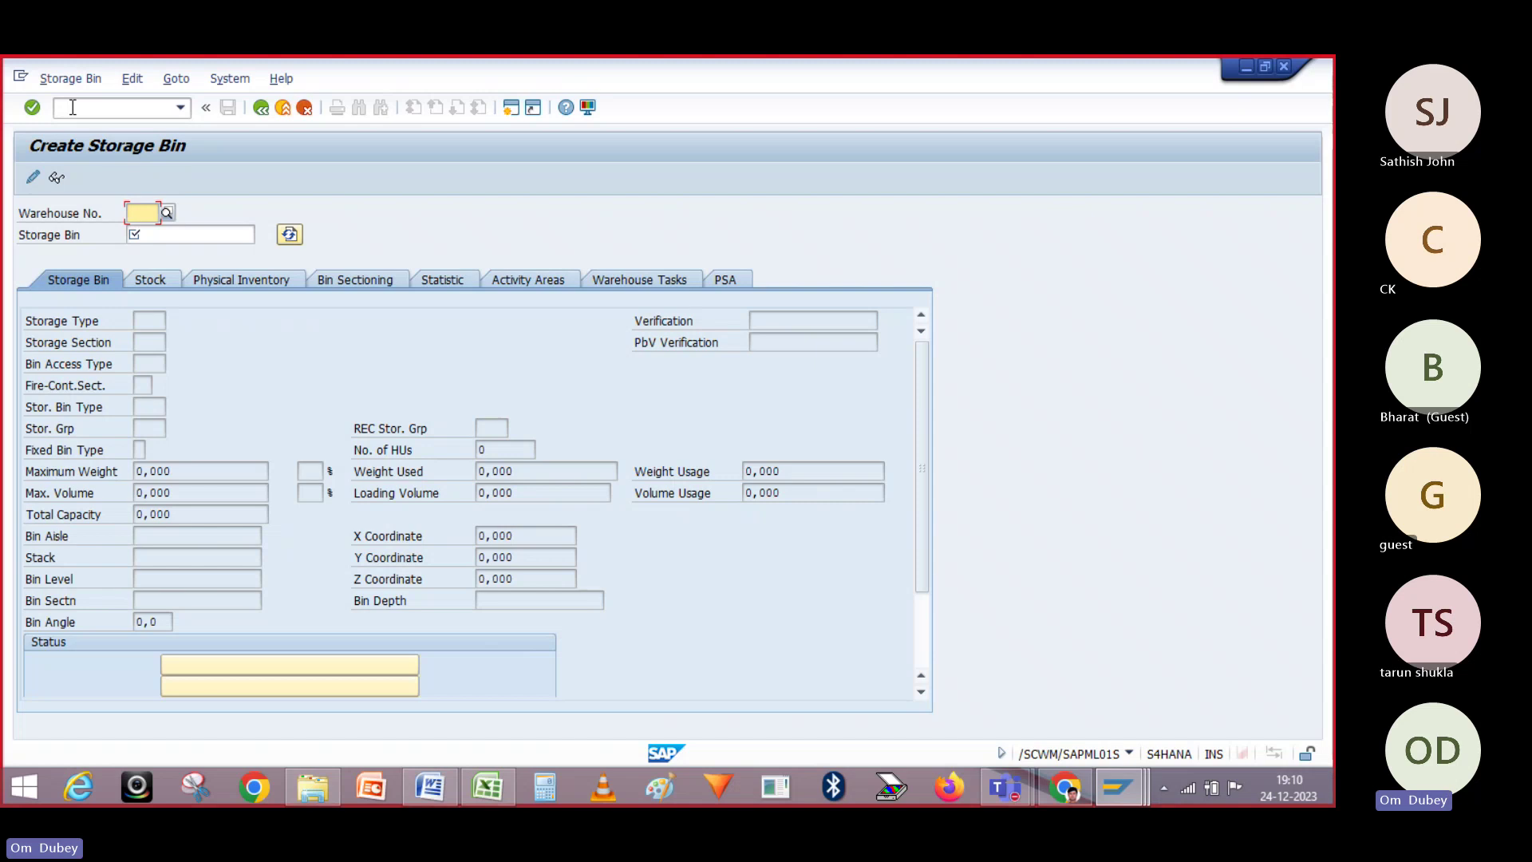
# - Compare the LS01N and /SCWM/LS01 Create Storage Bin forms, including the EWM verification fields, and check the SCWM favorites
pyautogui.hotkey('alt', 'Tab')
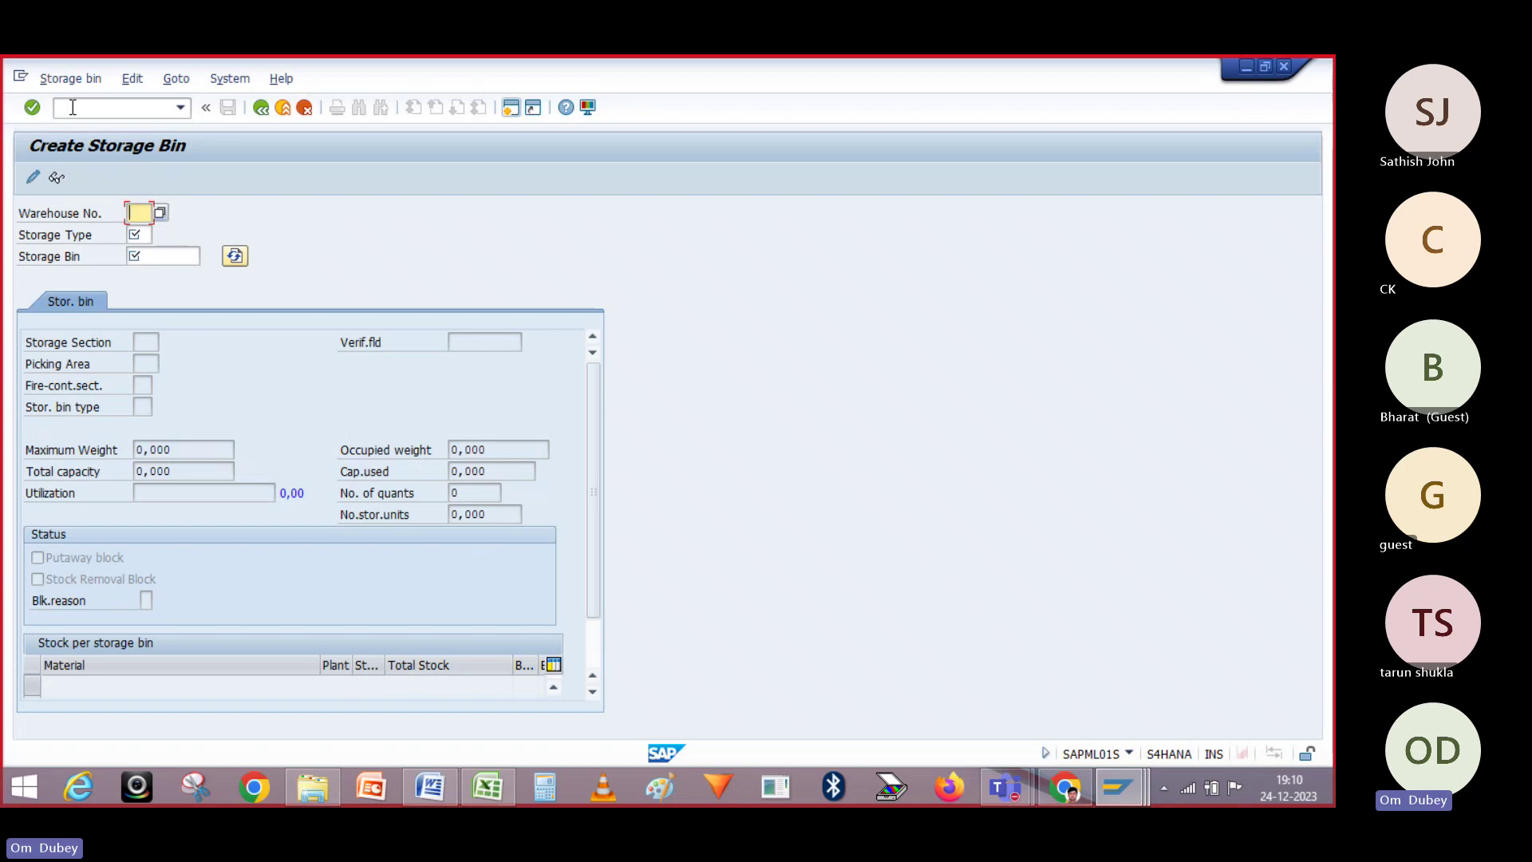
pyautogui.hotkey('alt', 'Tab')
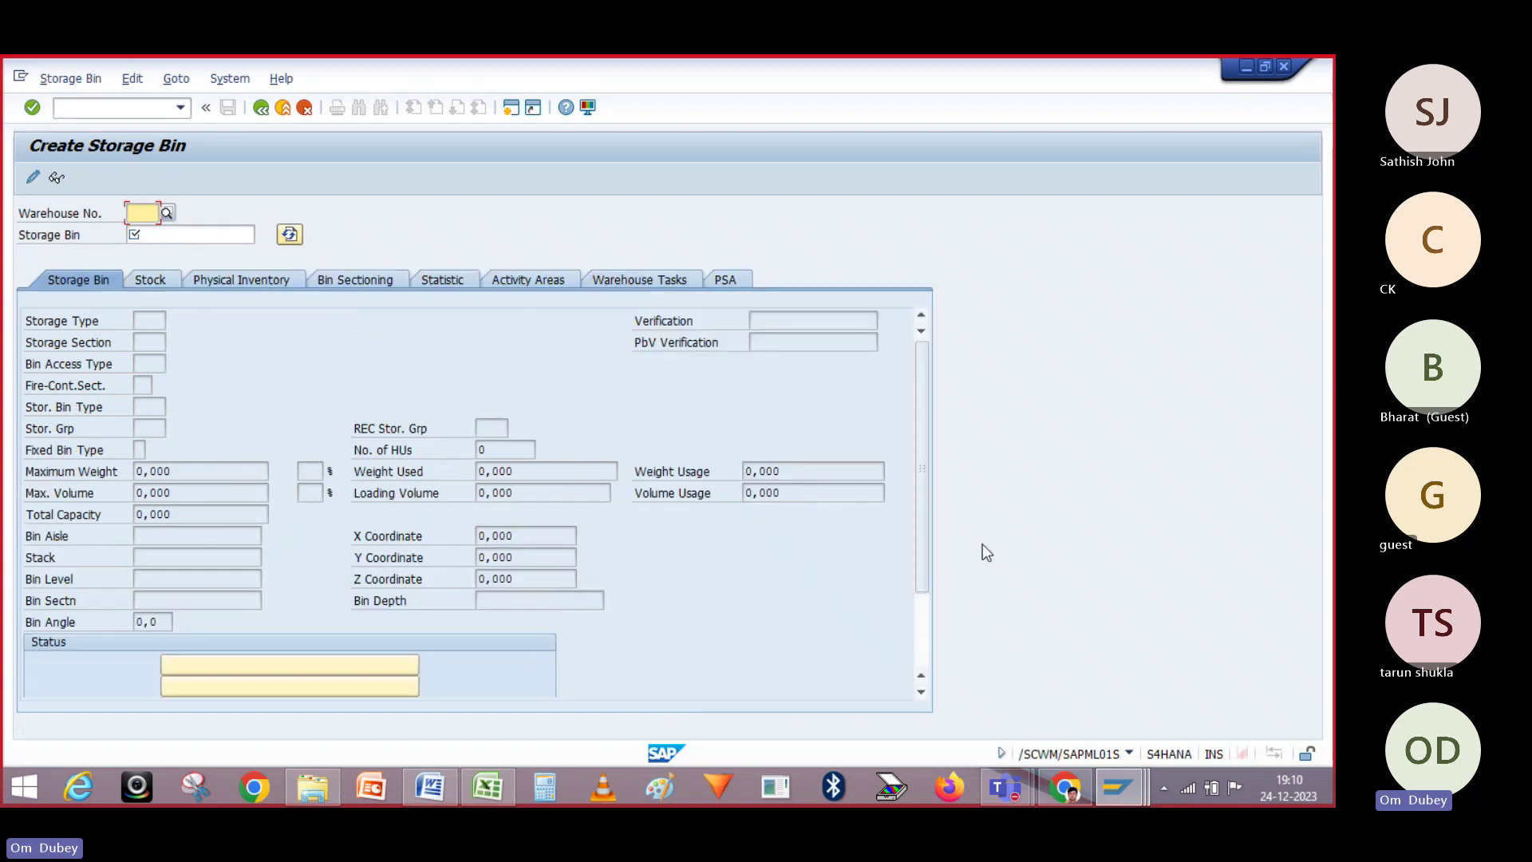
pyautogui.moveTo(1136, 784)
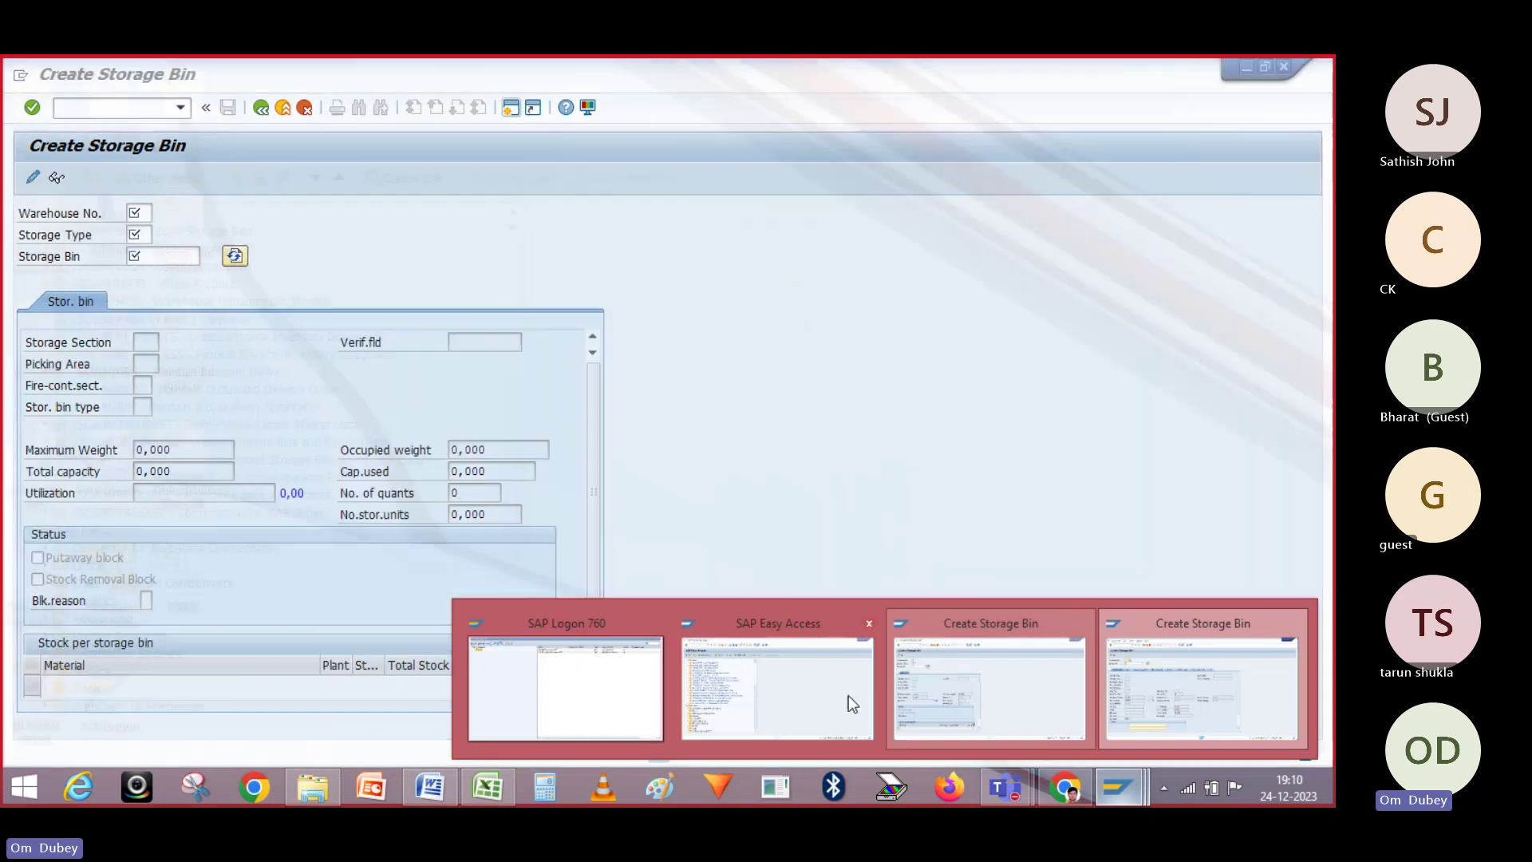
pyautogui.click(839, 696)
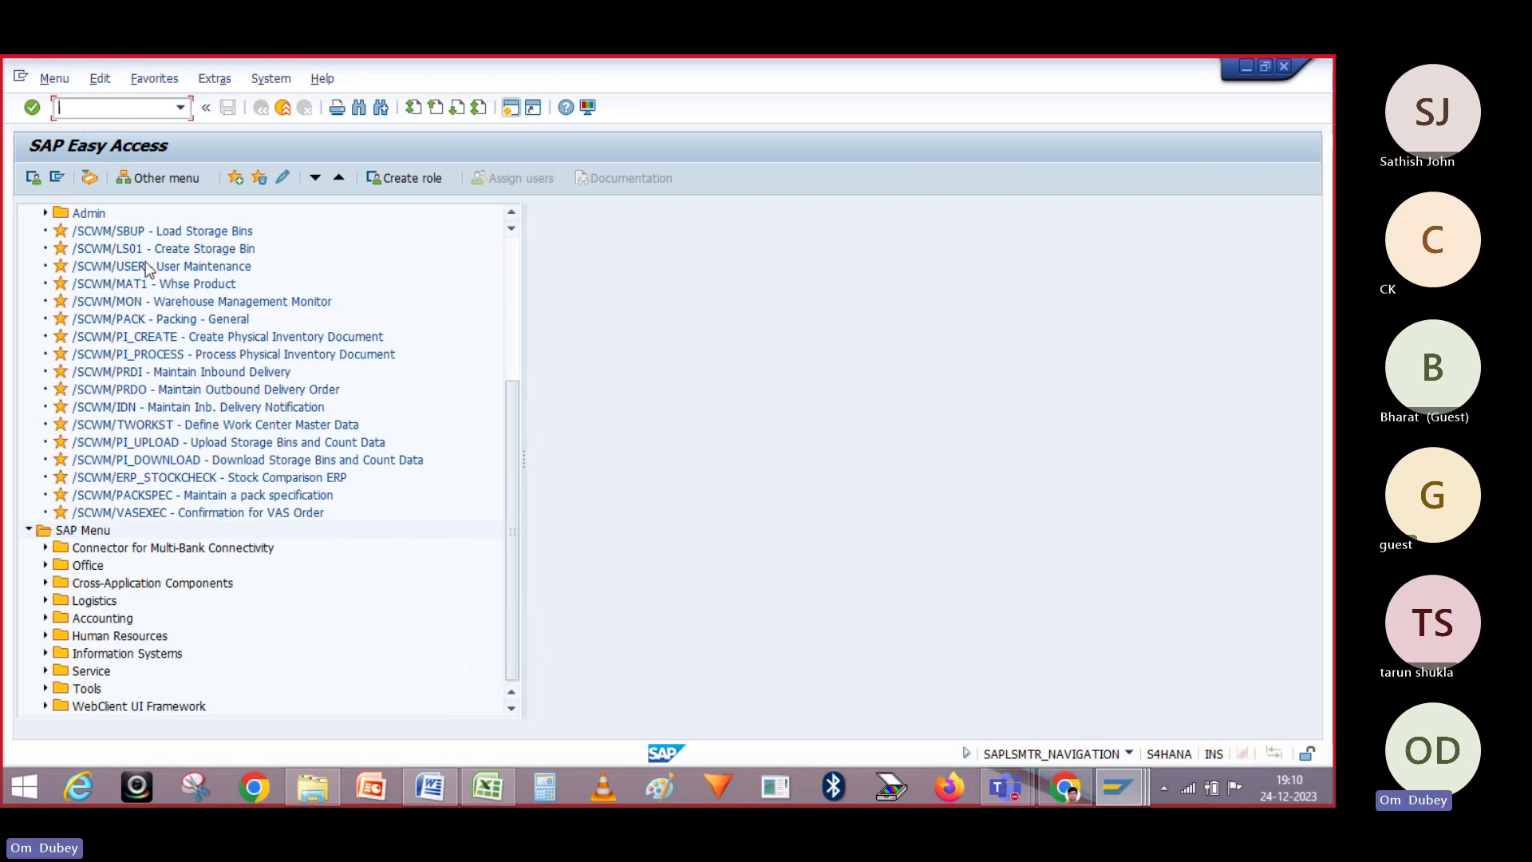
pyautogui.hotkey('alt', 'Tab')
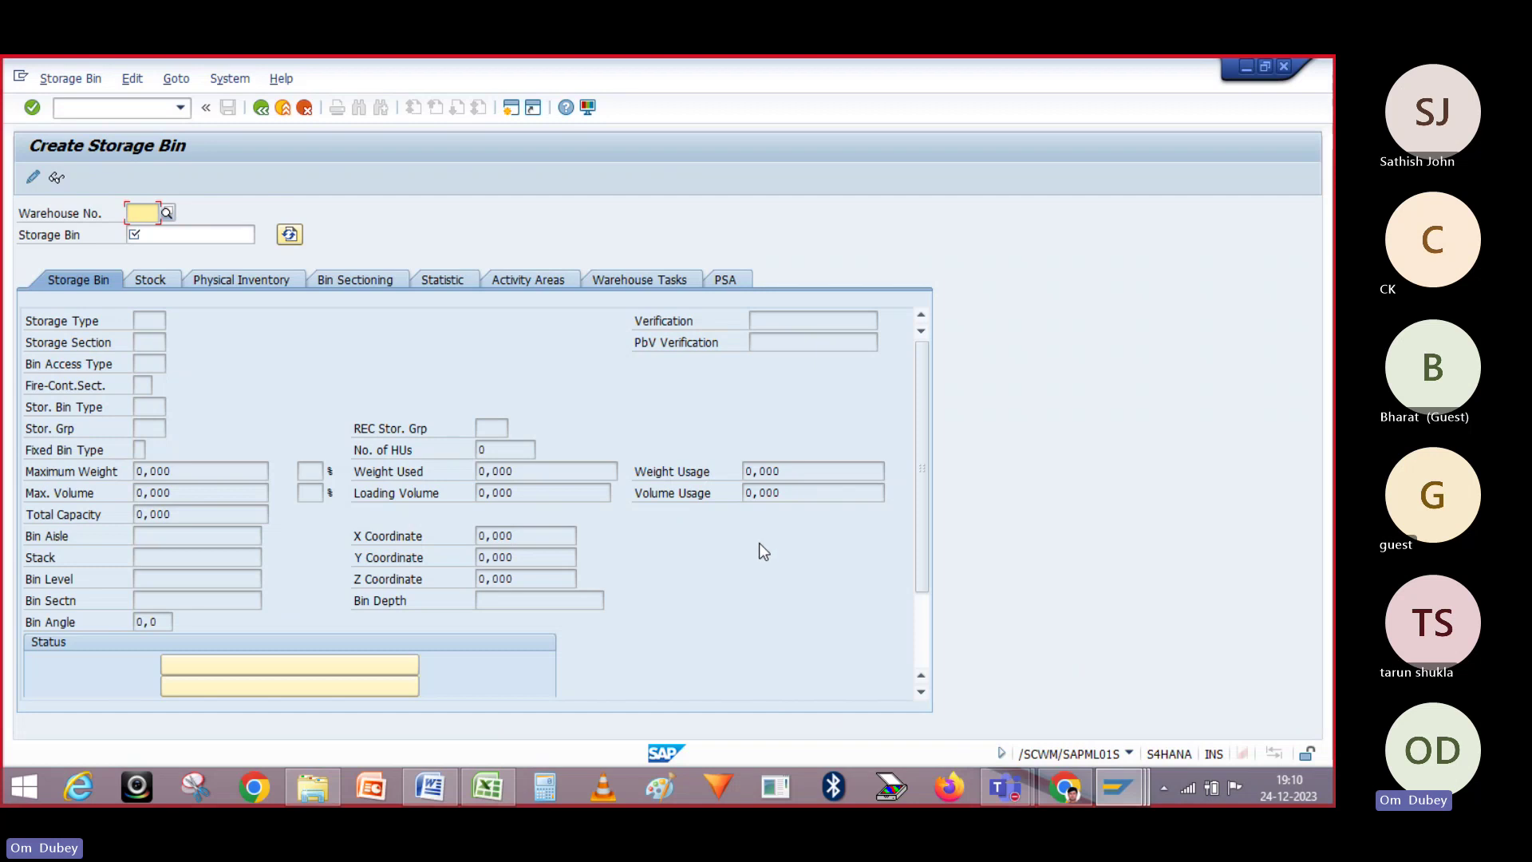
pyautogui.hotkey('alt', 'Tab')
pyautogui.hotkey('alt', 'Tab')
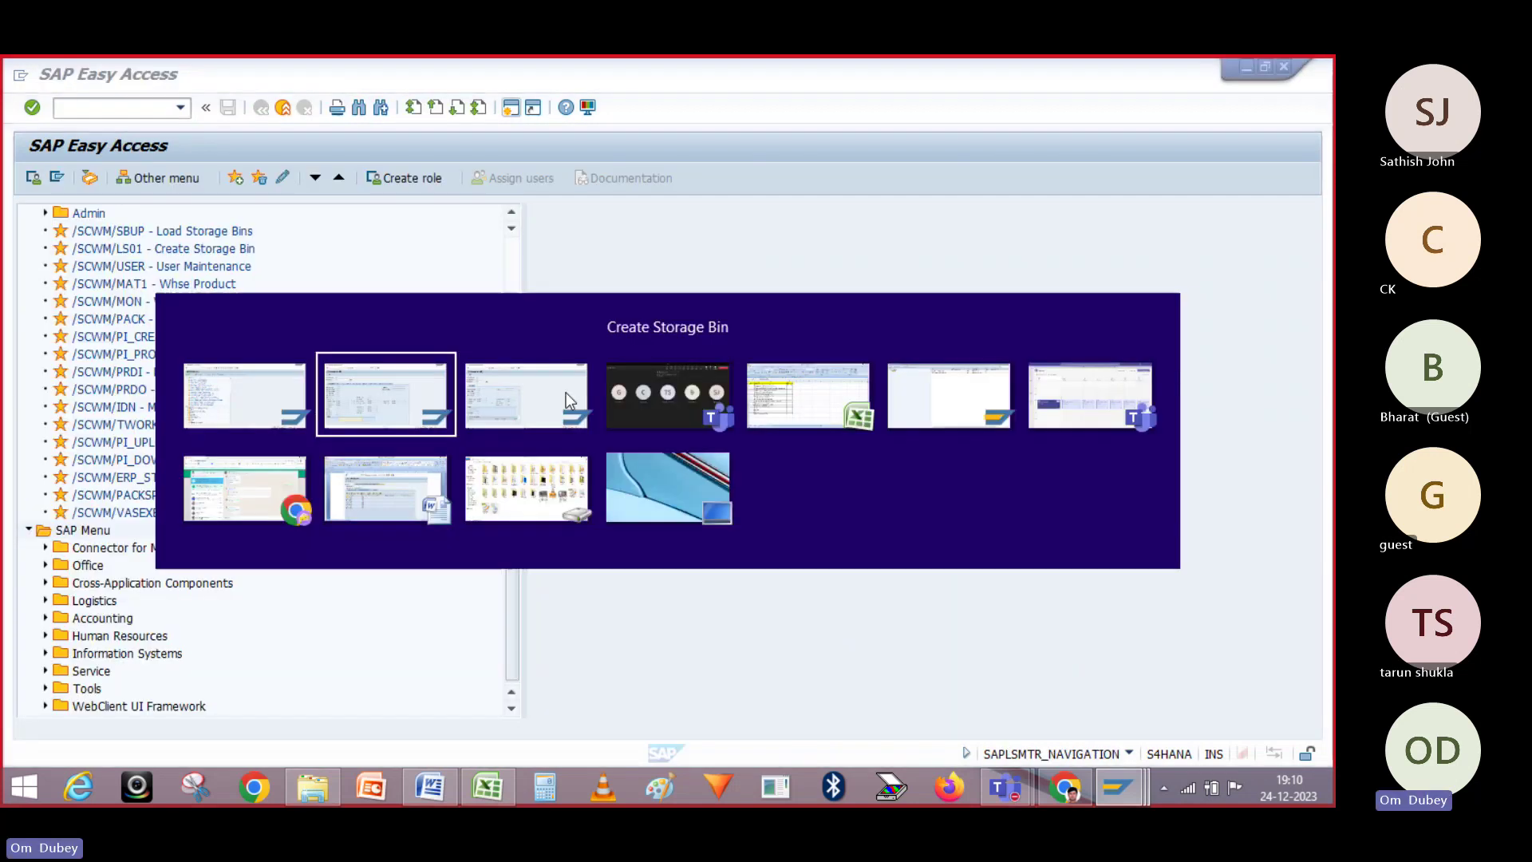
pyautogui.click(566, 392)
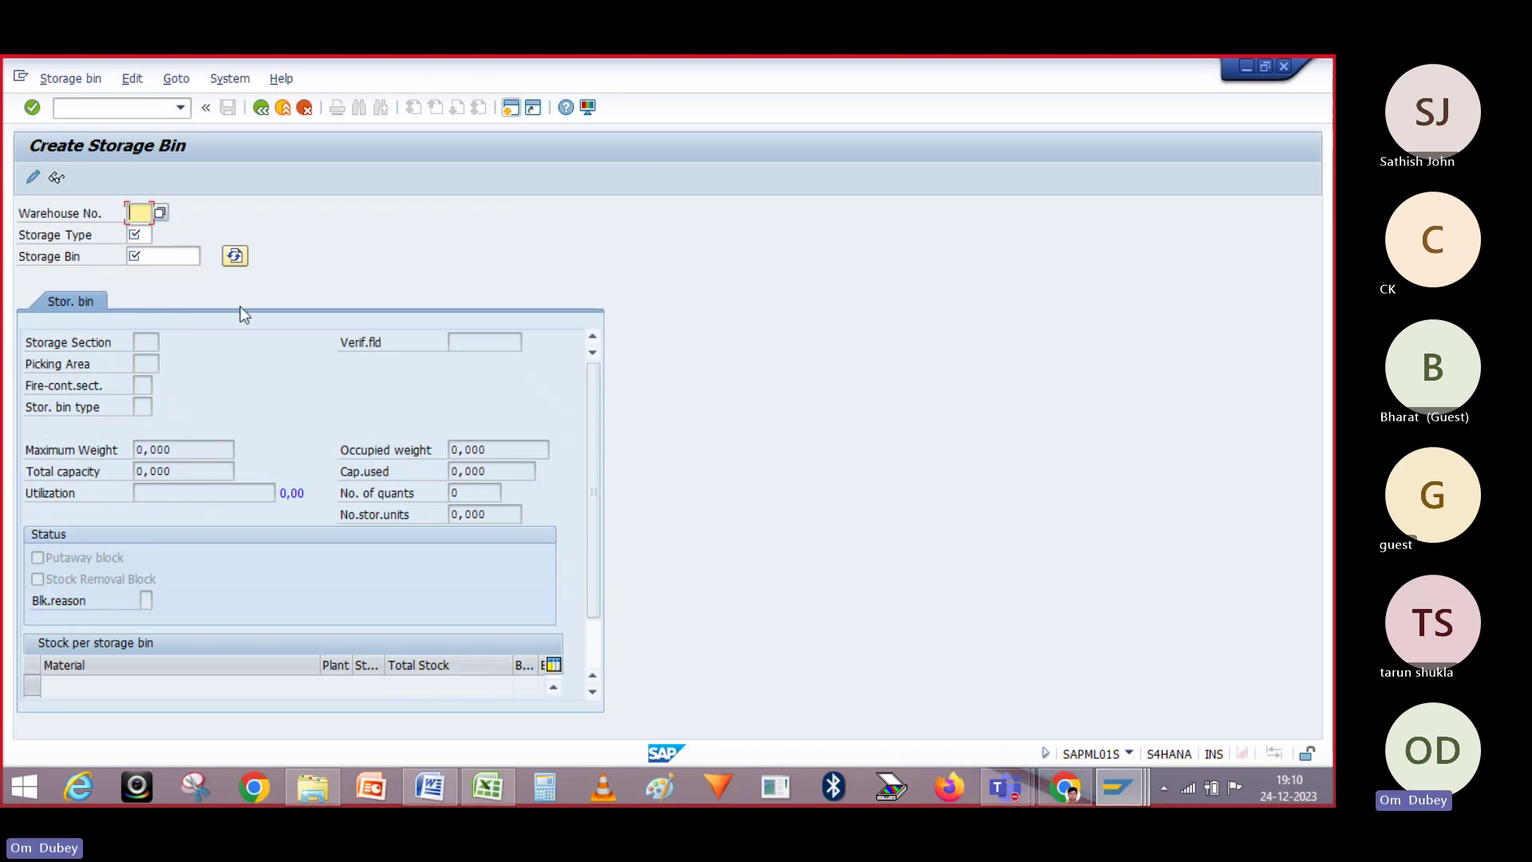
pyautogui.hotkey('alt', 'Tab')
pyautogui.hotkey('alt', 'Tab')
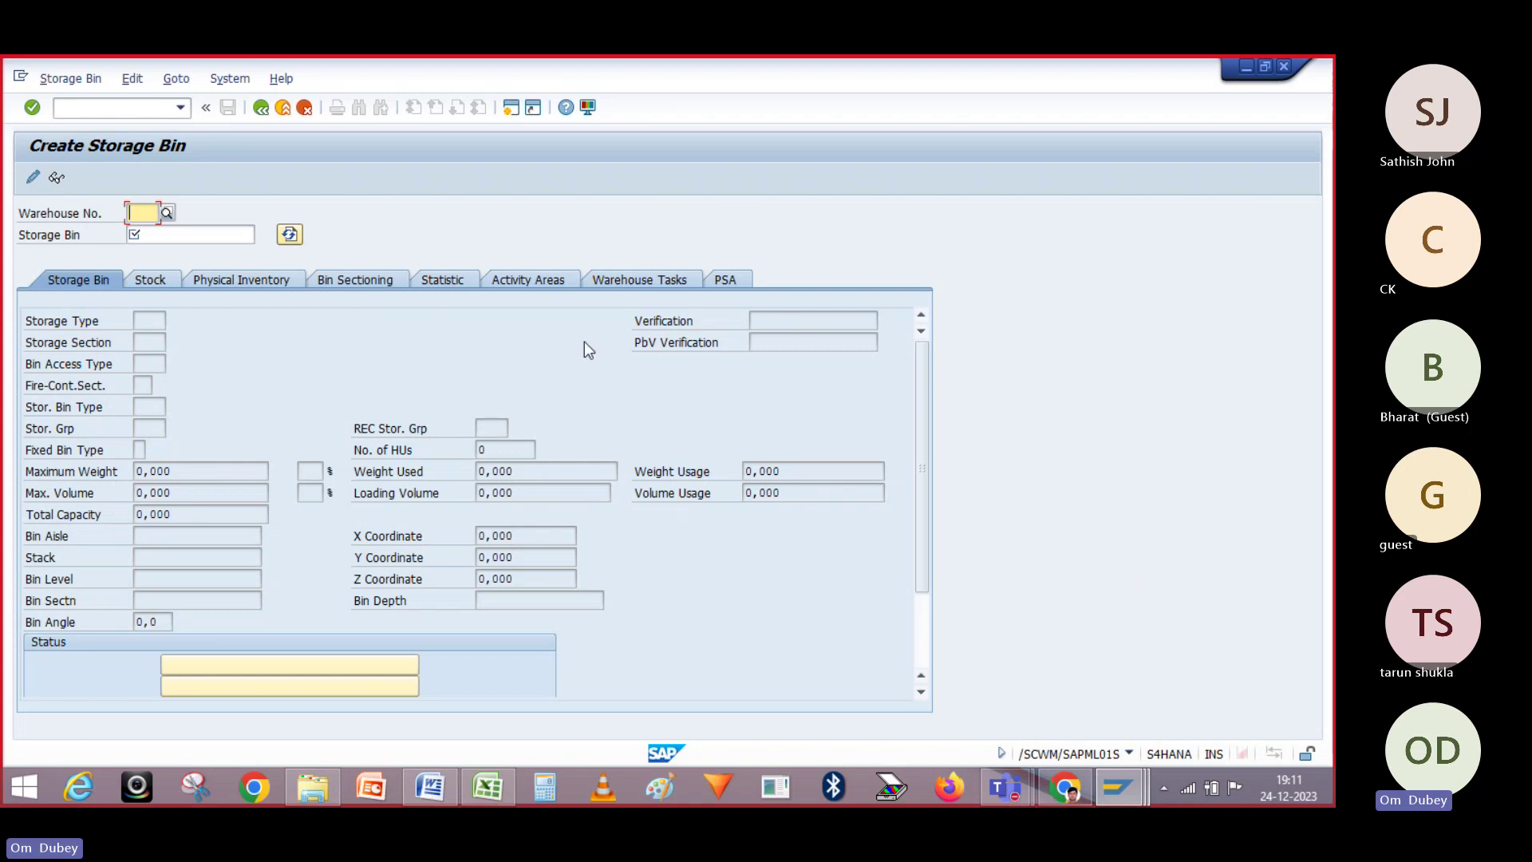
pyautogui.click(764, 341)
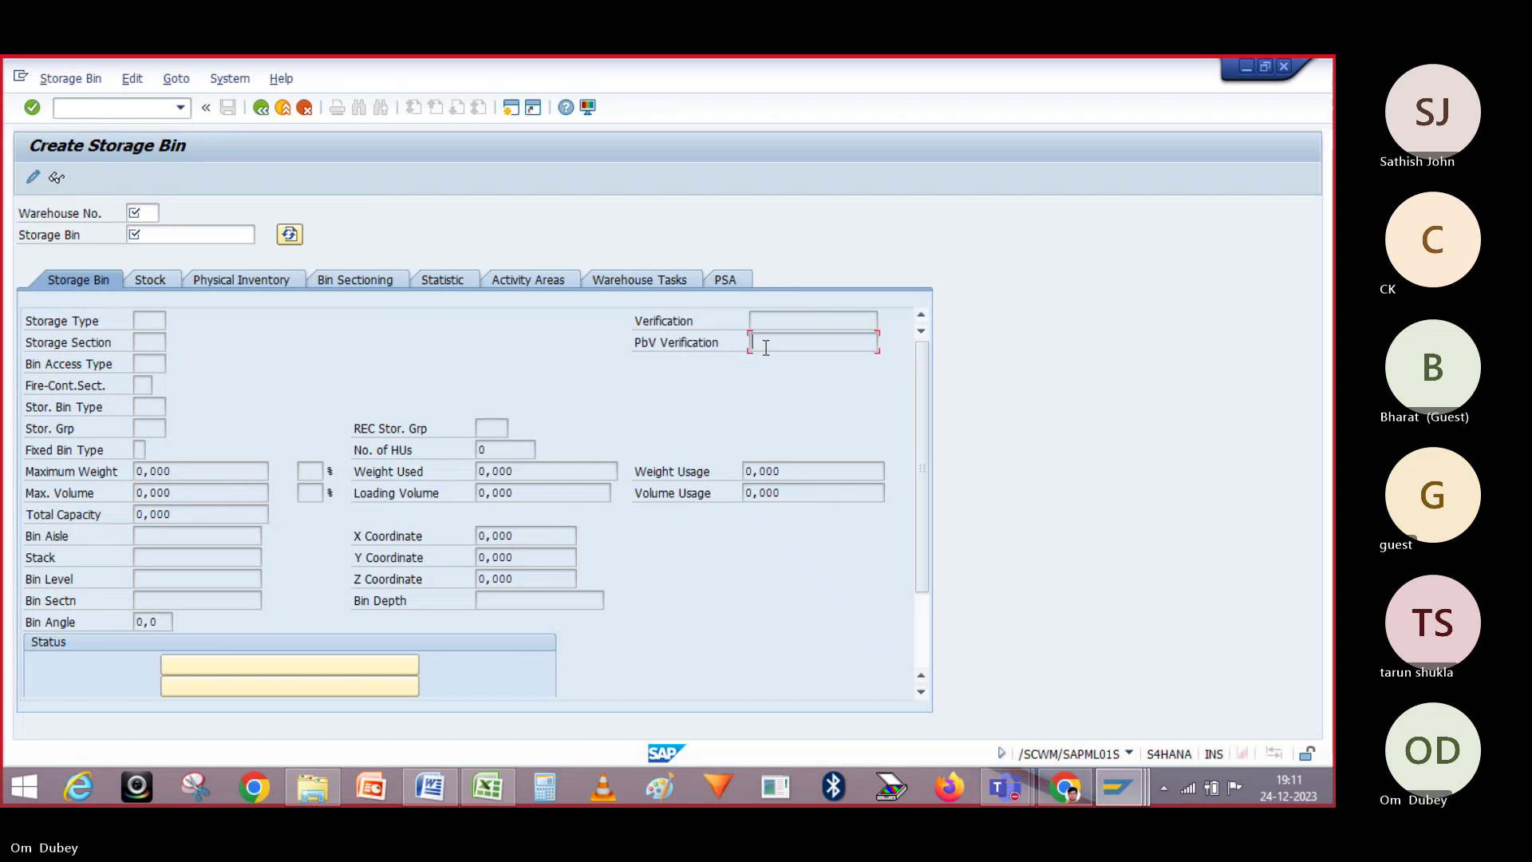
pyautogui.click(763, 315)
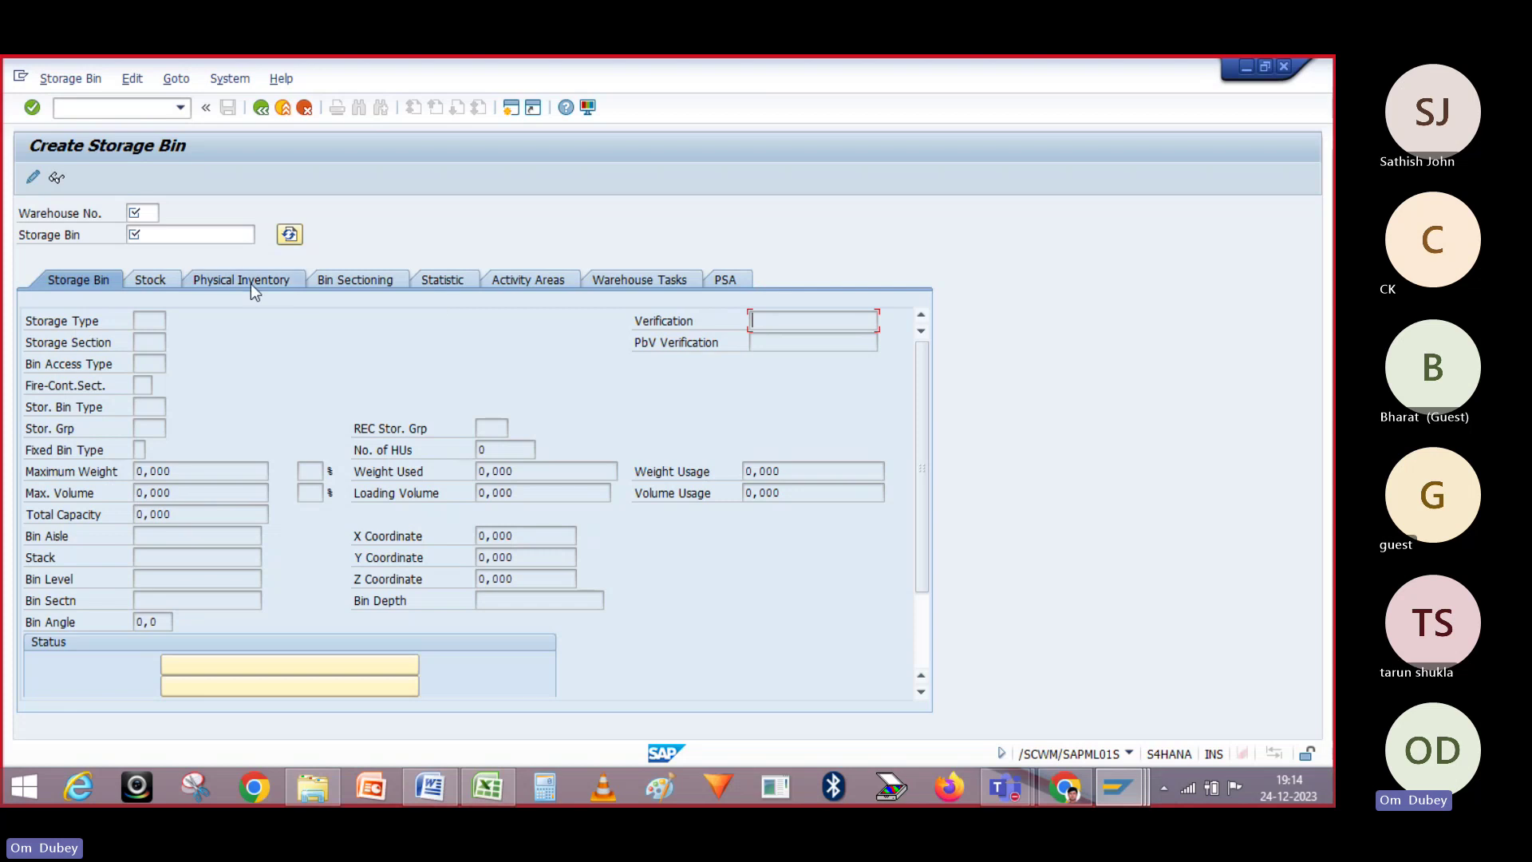
# - On the EWM form, start storage bin OM11111 in warehouse OM01 and go to its storage type
pyautogui.click(147, 211)
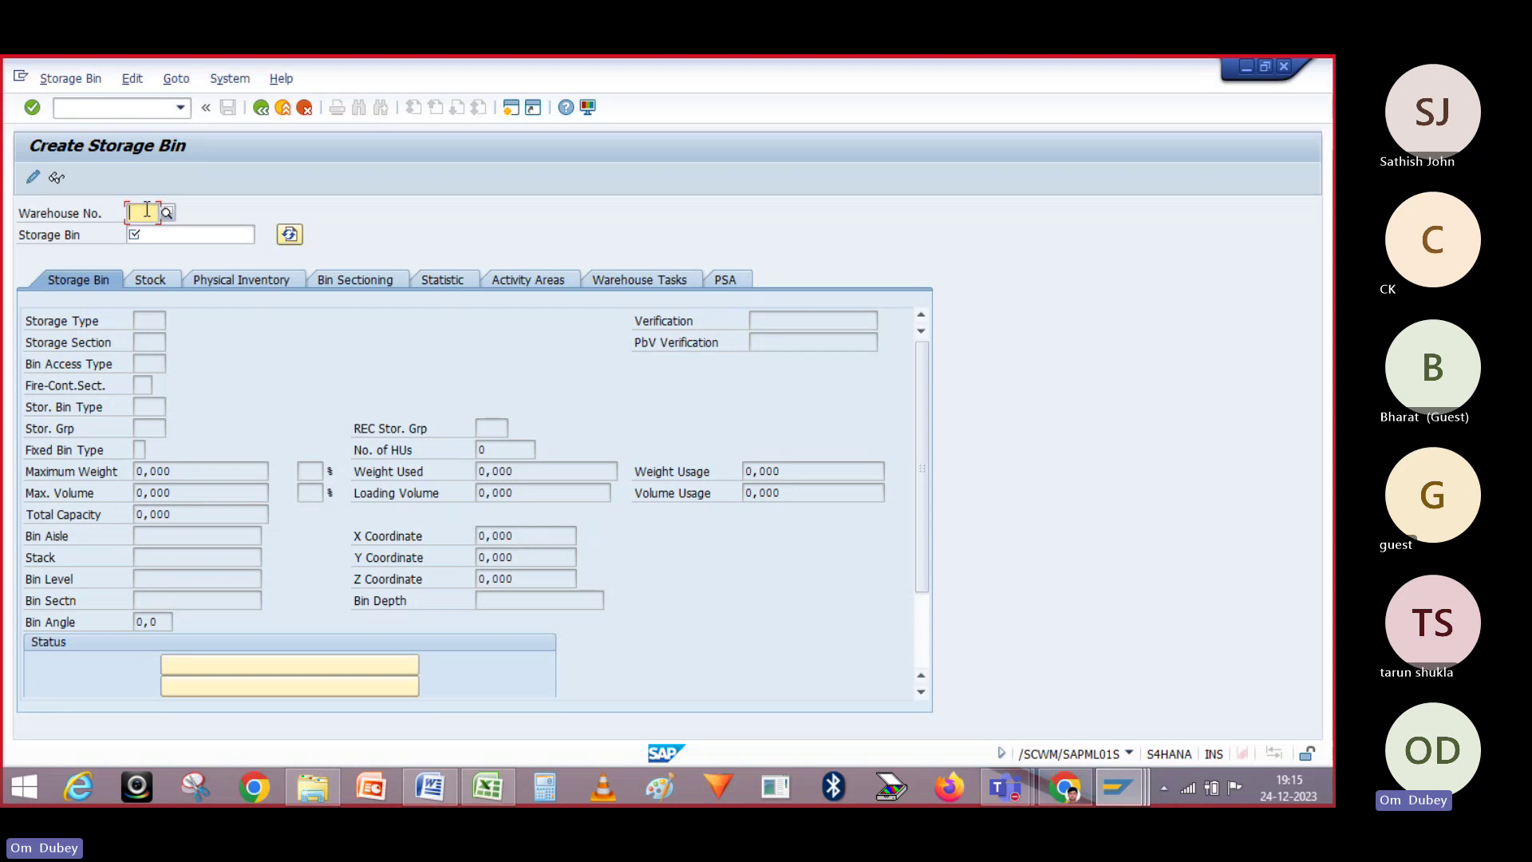
pyautogui.click(146, 210)
pyautogui.write('OM01')
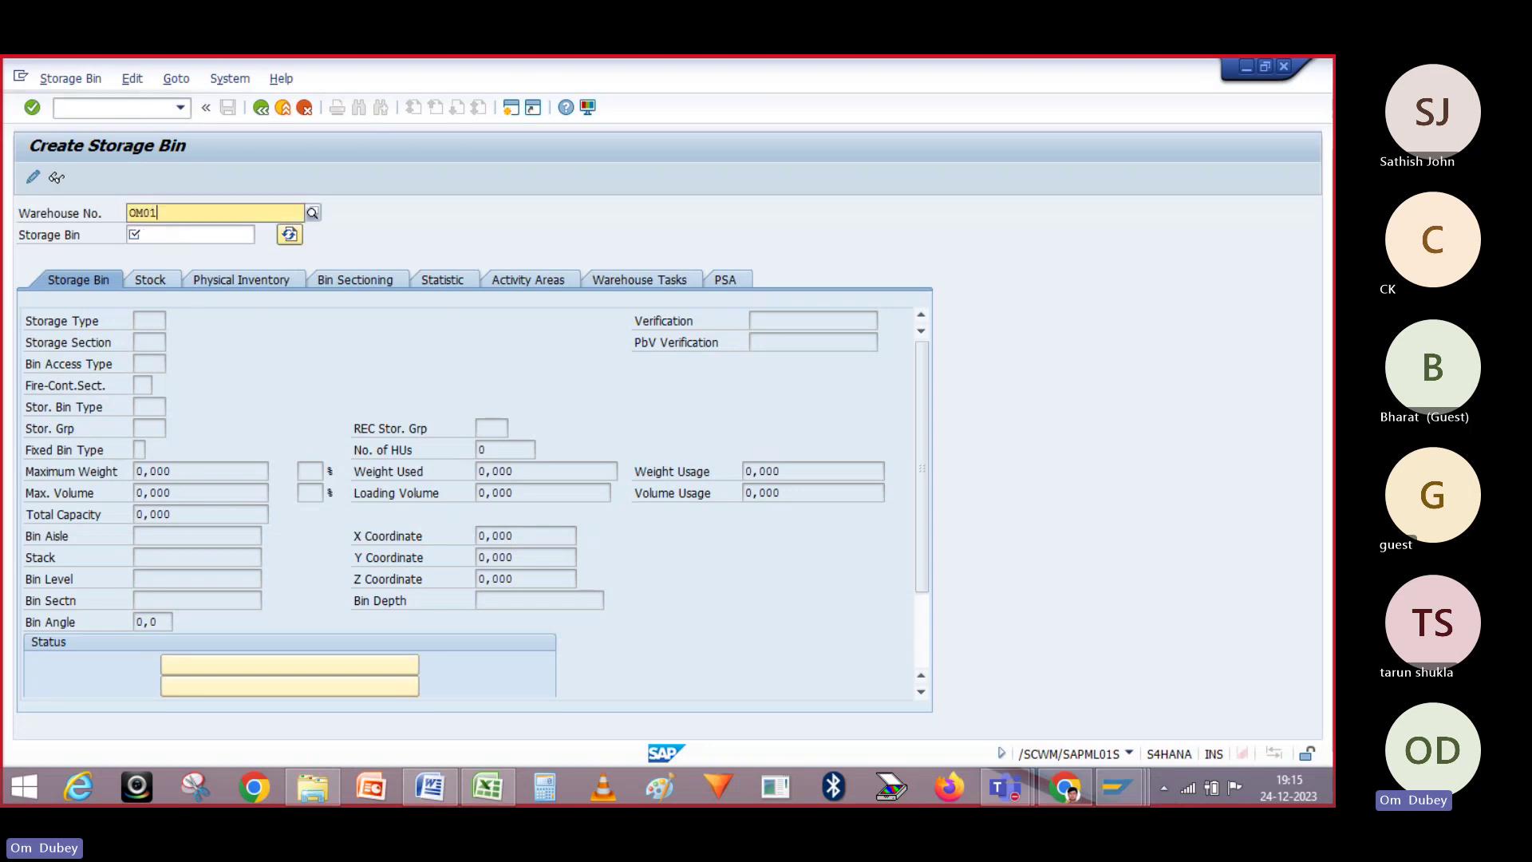
pyautogui.press('Return')
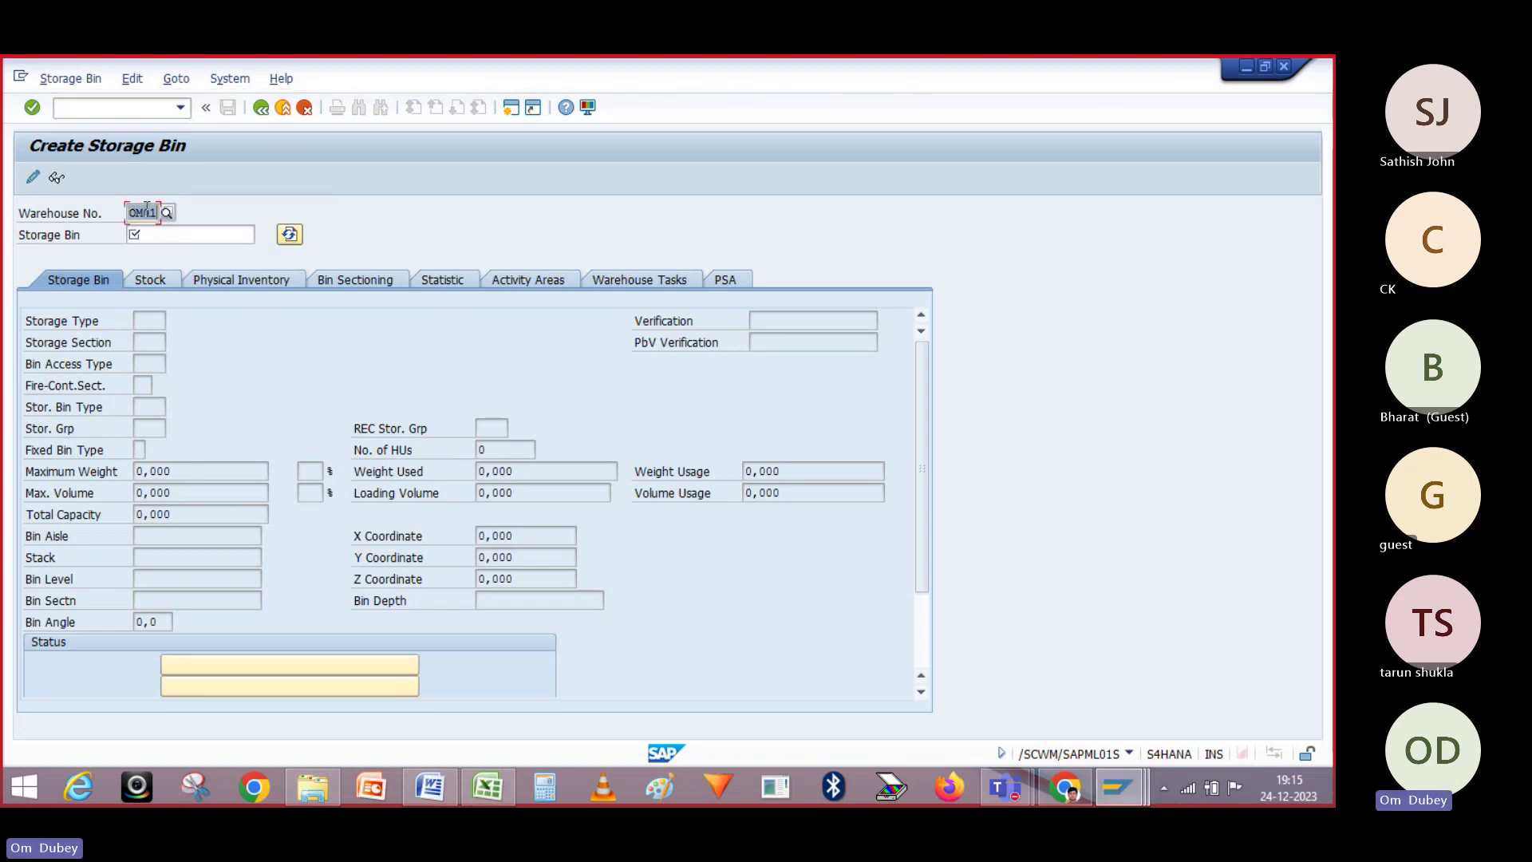
pyautogui.click(157, 234)
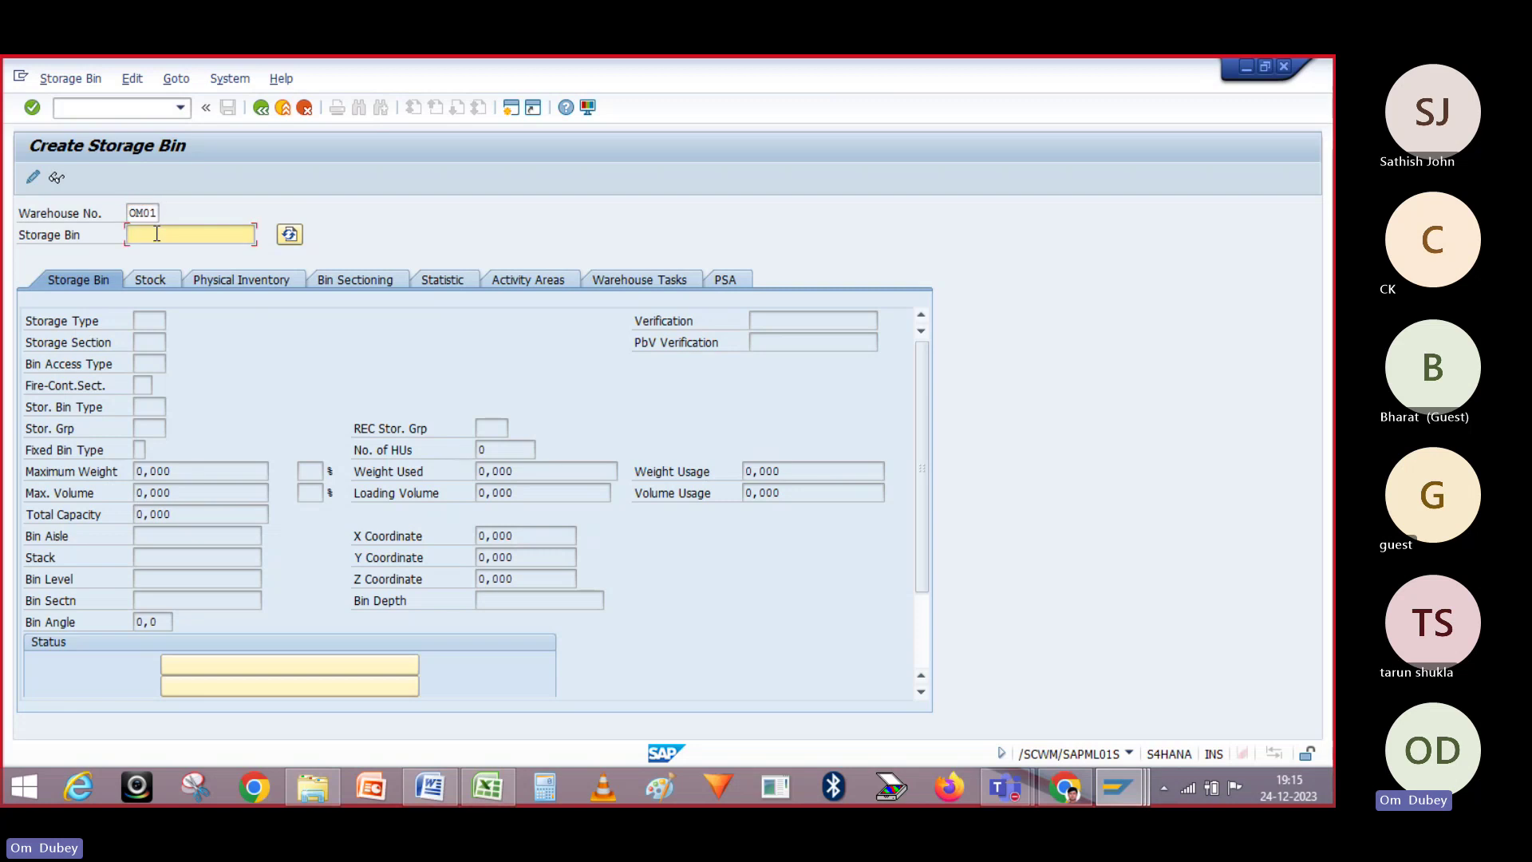
pyautogui.write('OM11111')
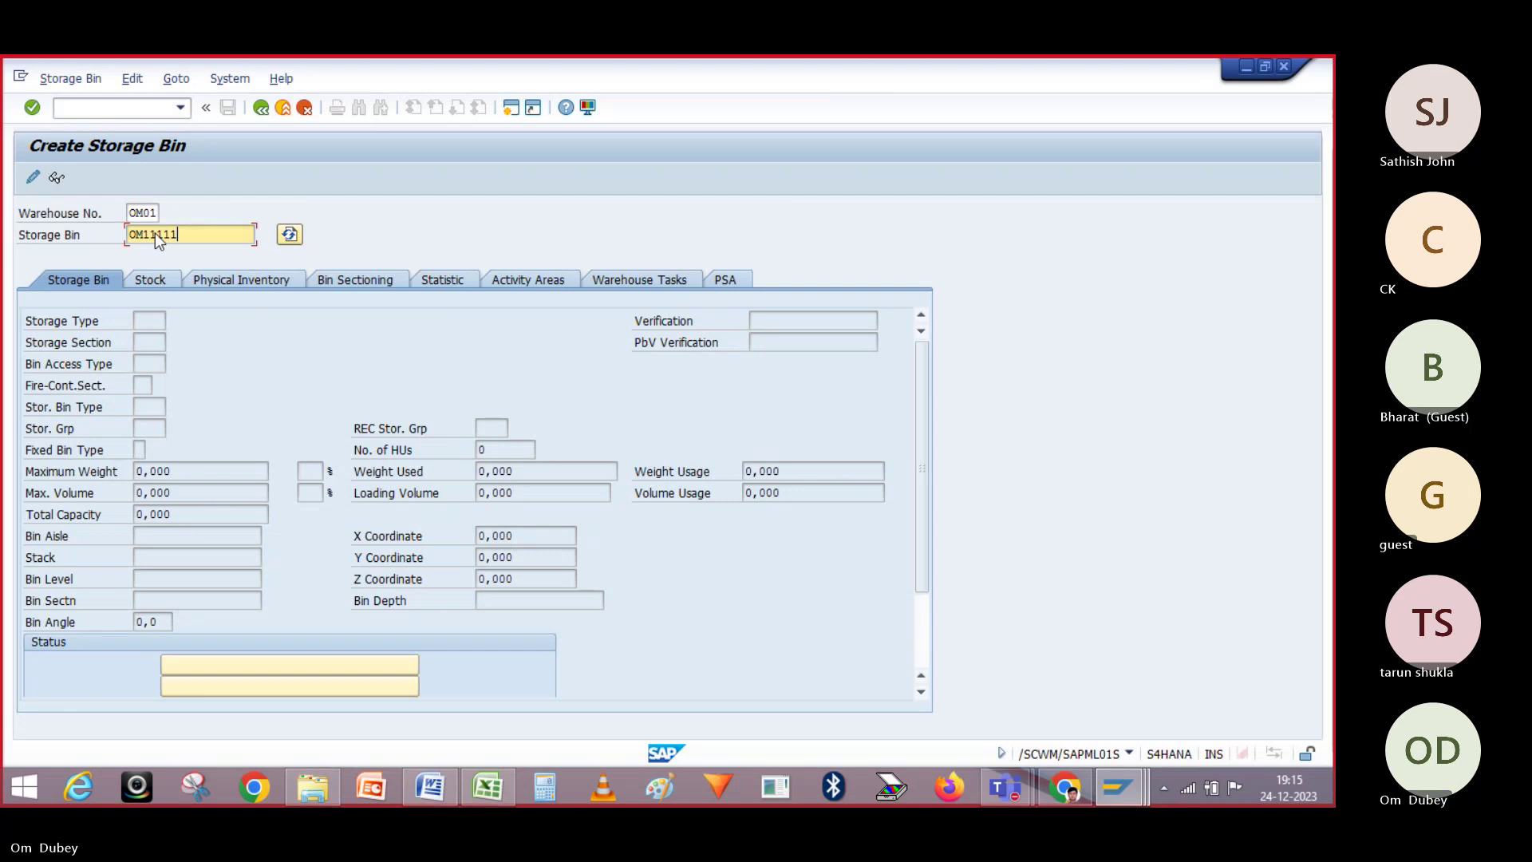
pyautogui.press('Return')
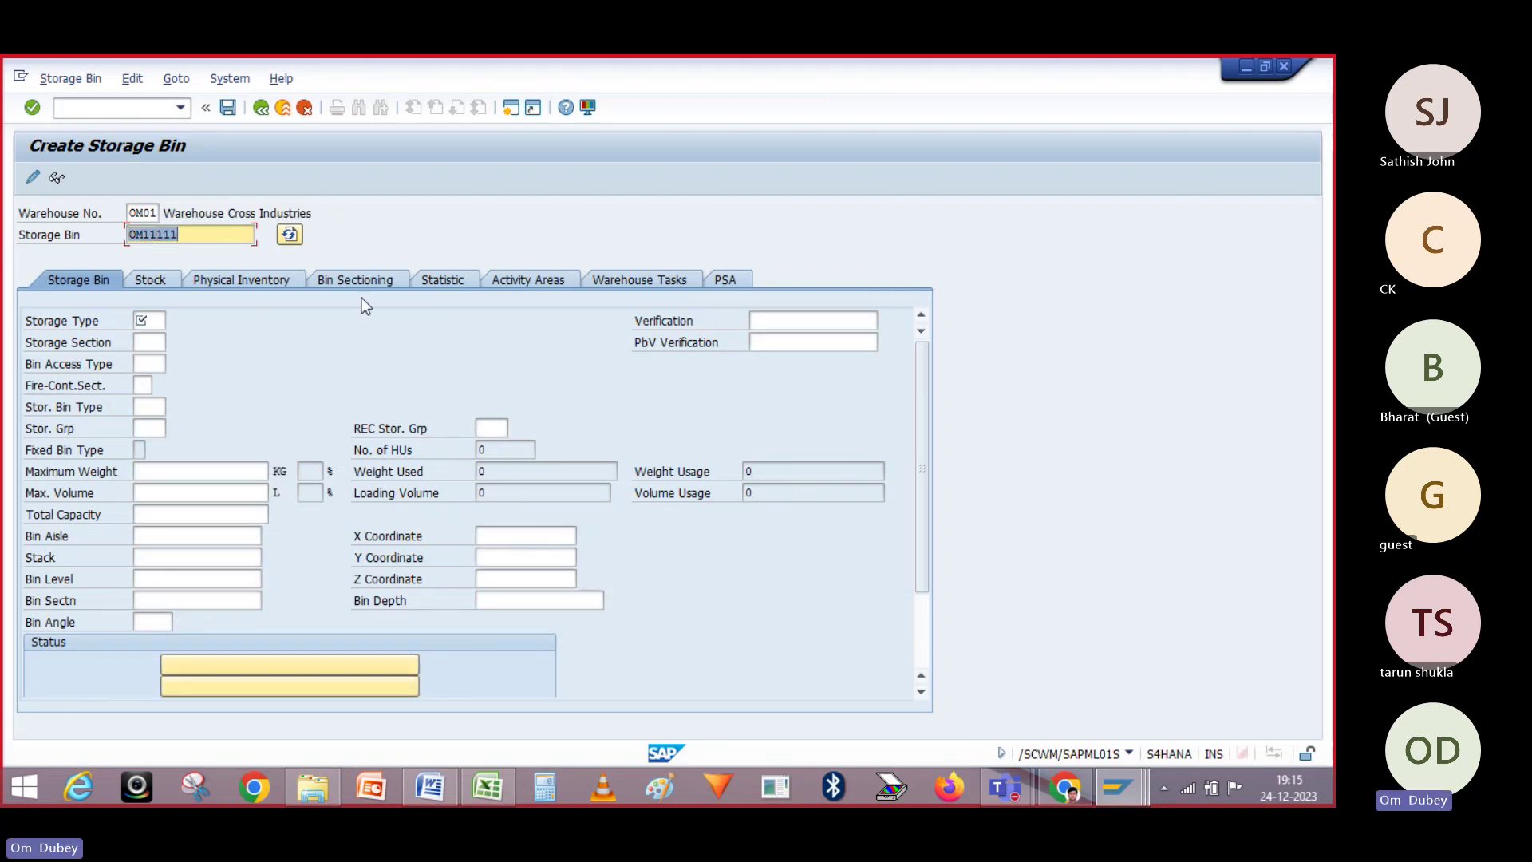
pyautogui.click(149, 320)
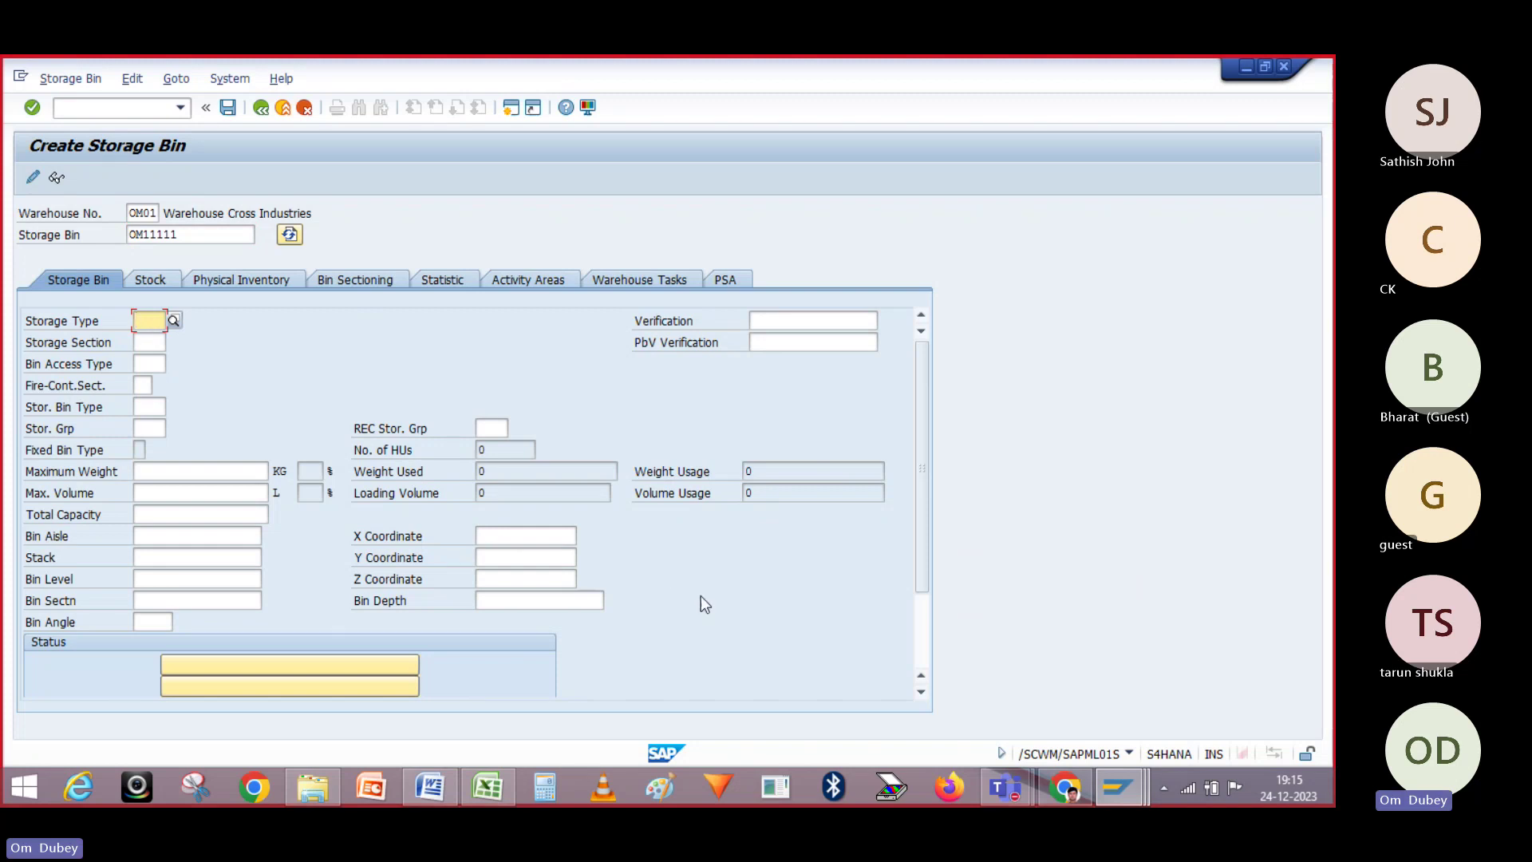
# - On the LS01N form, start storage bin PM for warehouse 001 and storage type 001, and go to its verification field
pyautogui.hotkey('alt', 'Tab')
pyautogui.hotkey('alt', 'Tab')
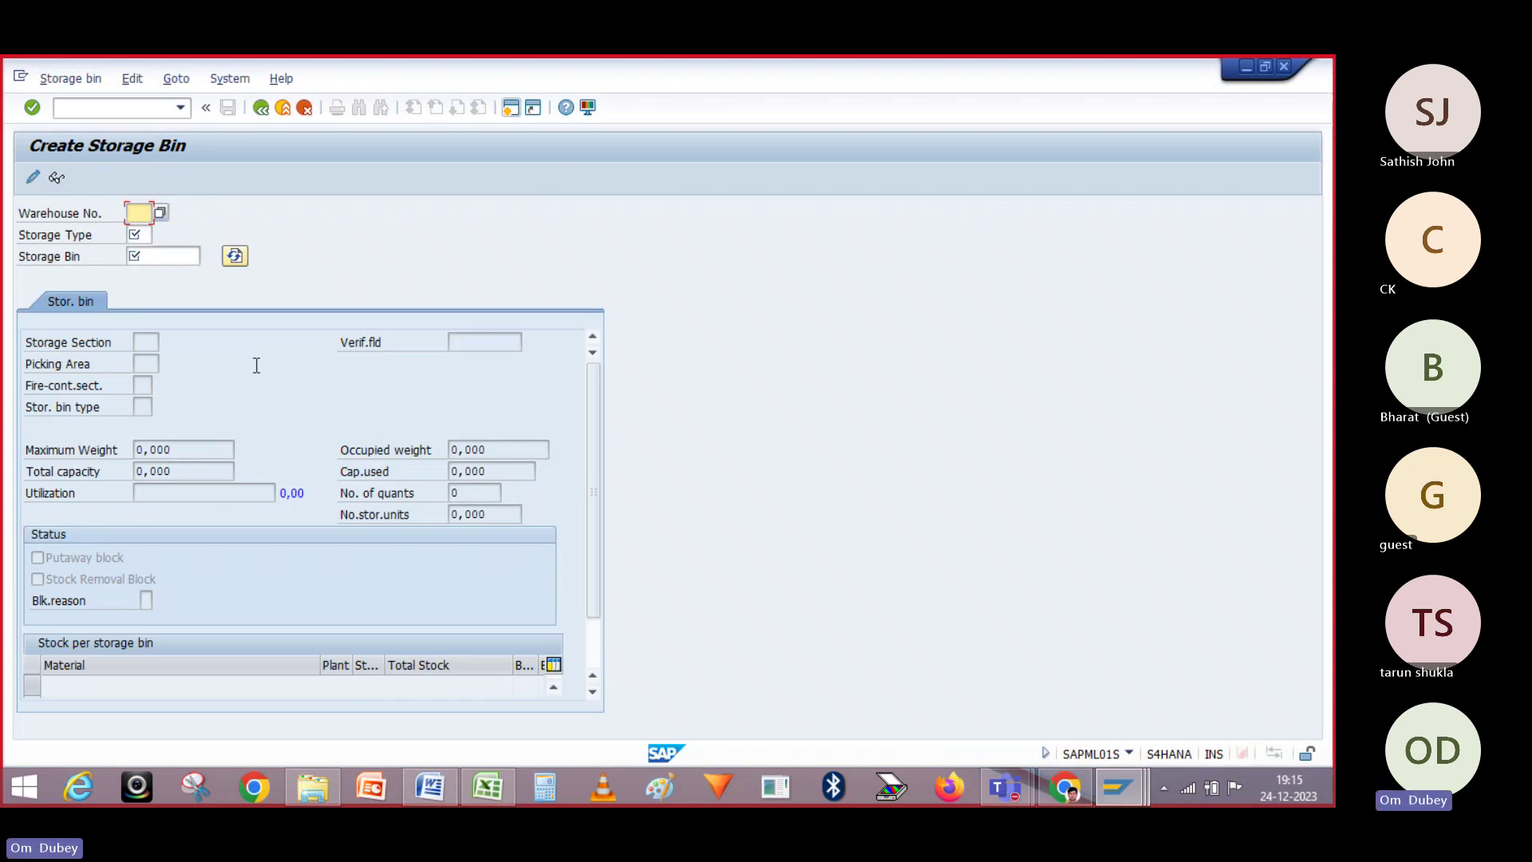
pyautogui.click(138, 212)
pyautogui.click(149, 229)
pyautogui.click(148, 233)
pyautogui.write('001')
pyautogui.click(146, 254)
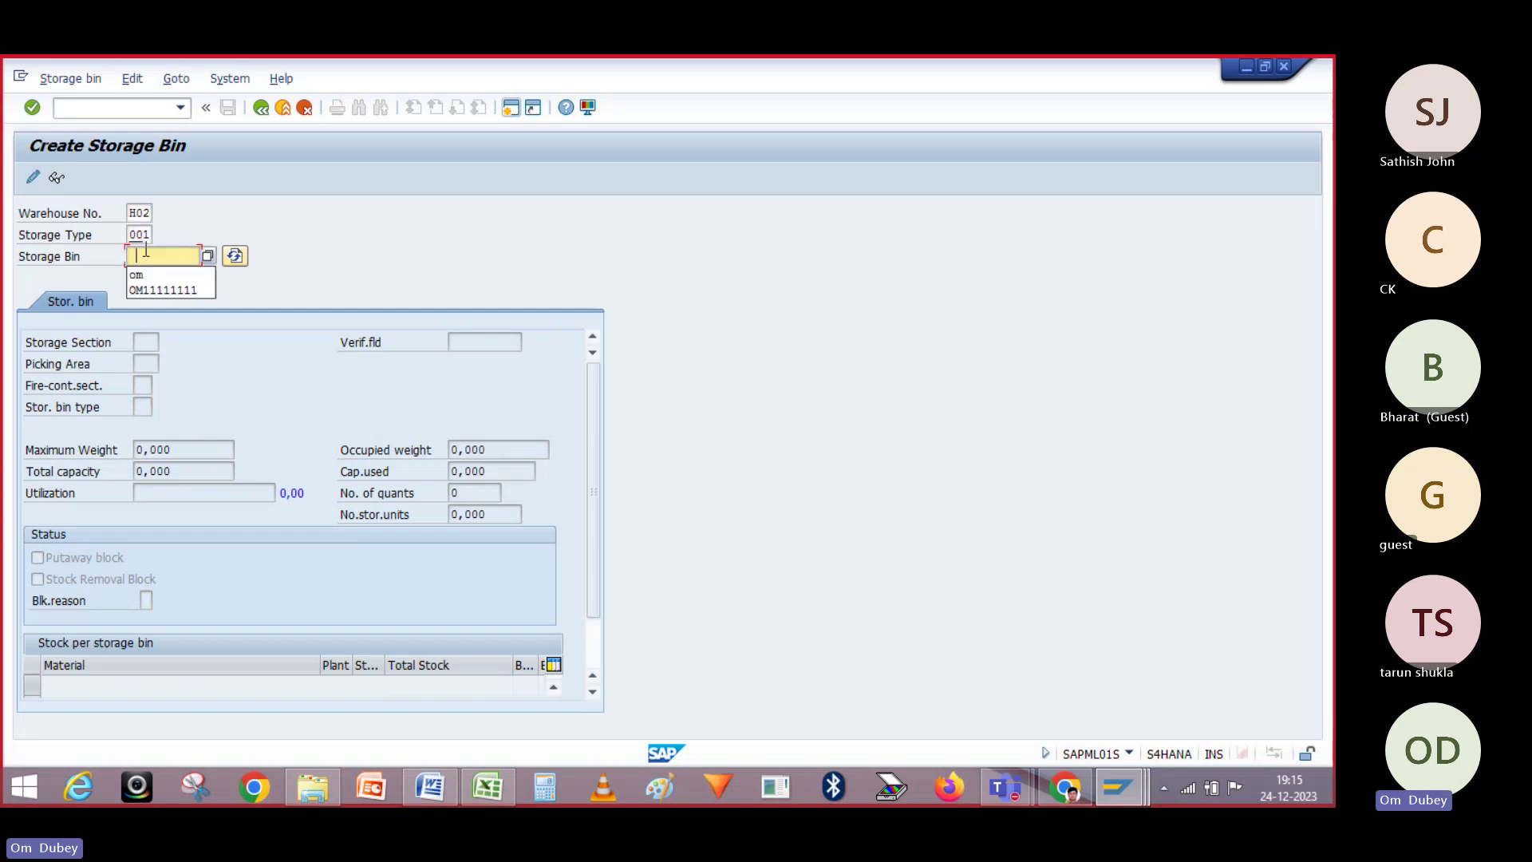
pyautogui.doubleClick(148, 213)
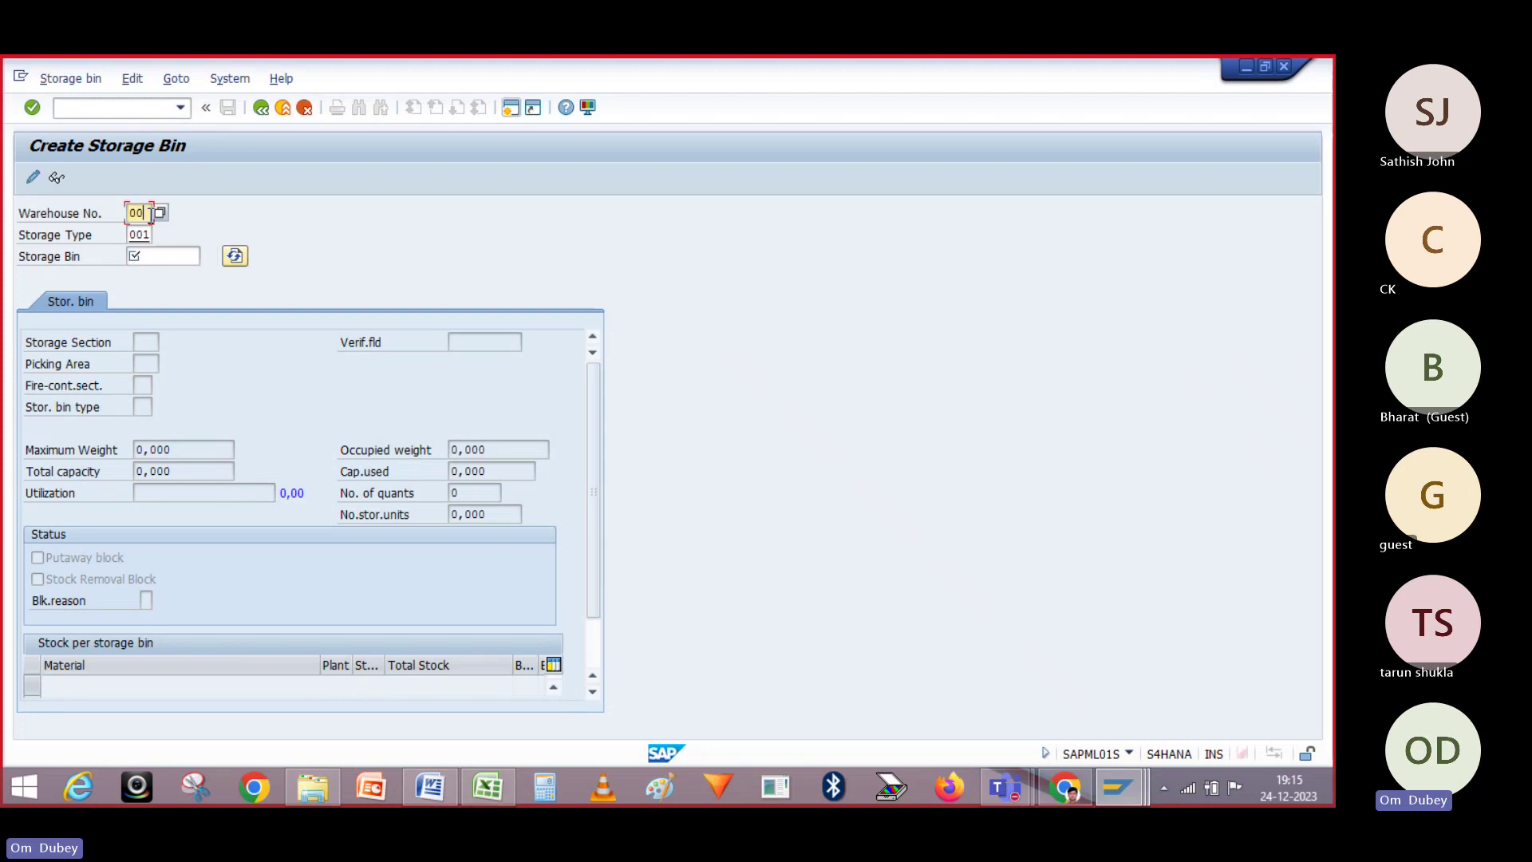
pyautogui.write('001')
pyautogui.click(148, 255)
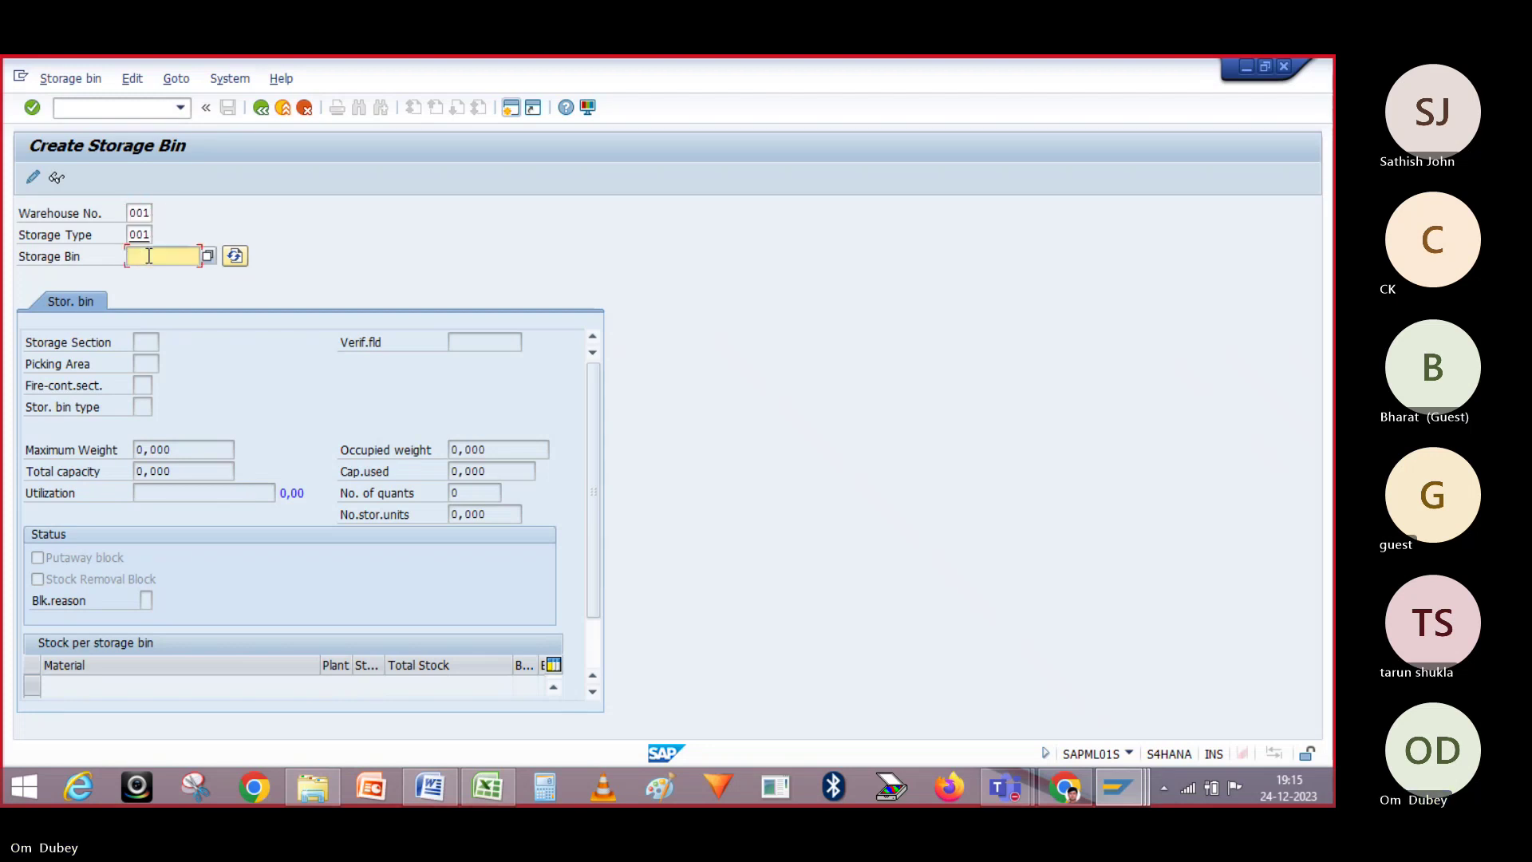
pyautogui.write('PM')
pyautogui.press('Return')
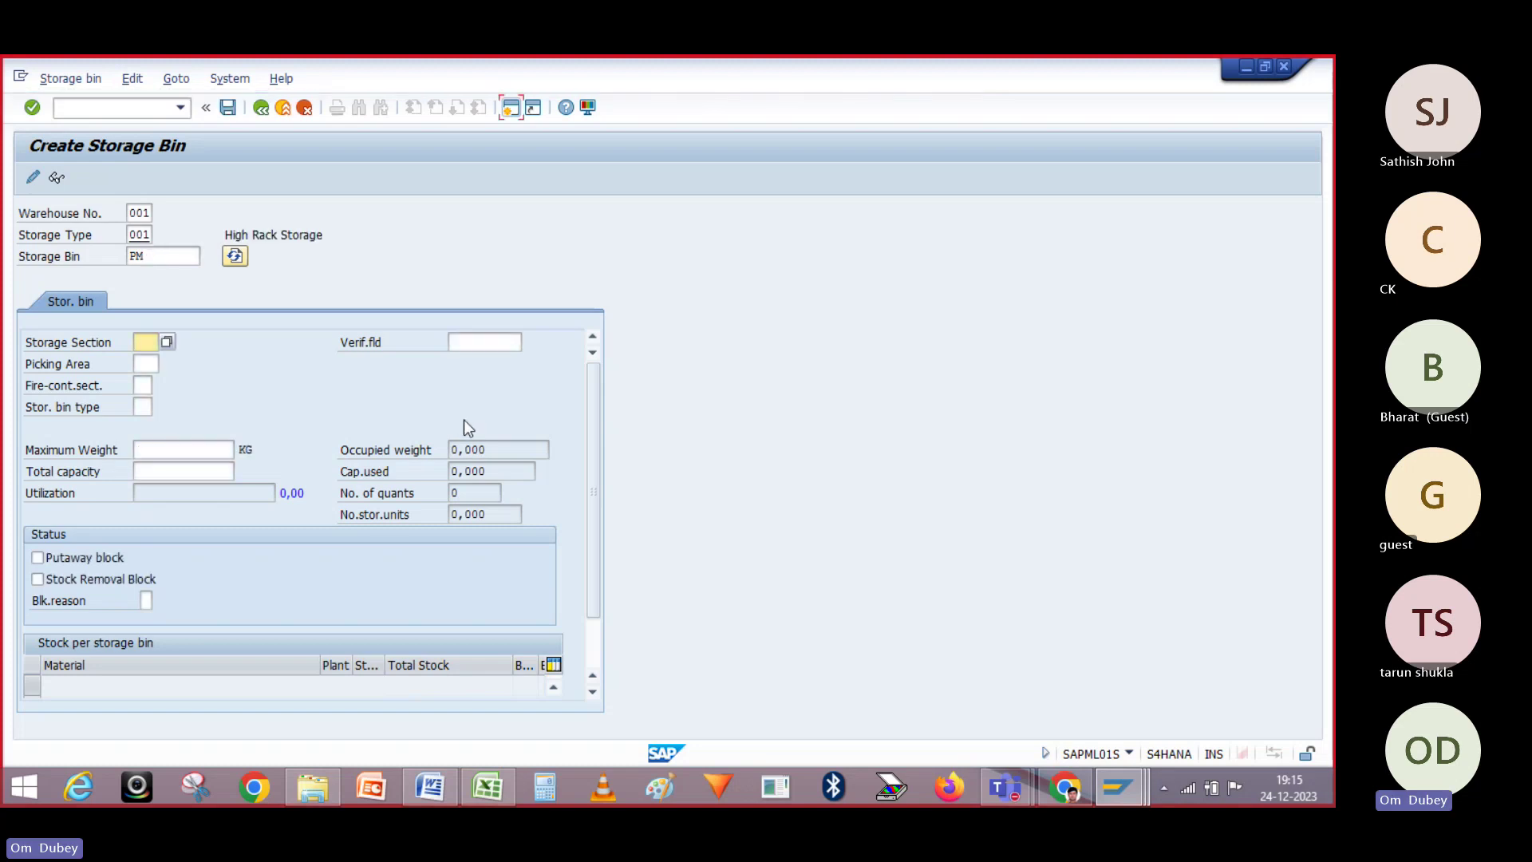
pyautogui.click(470, 341)
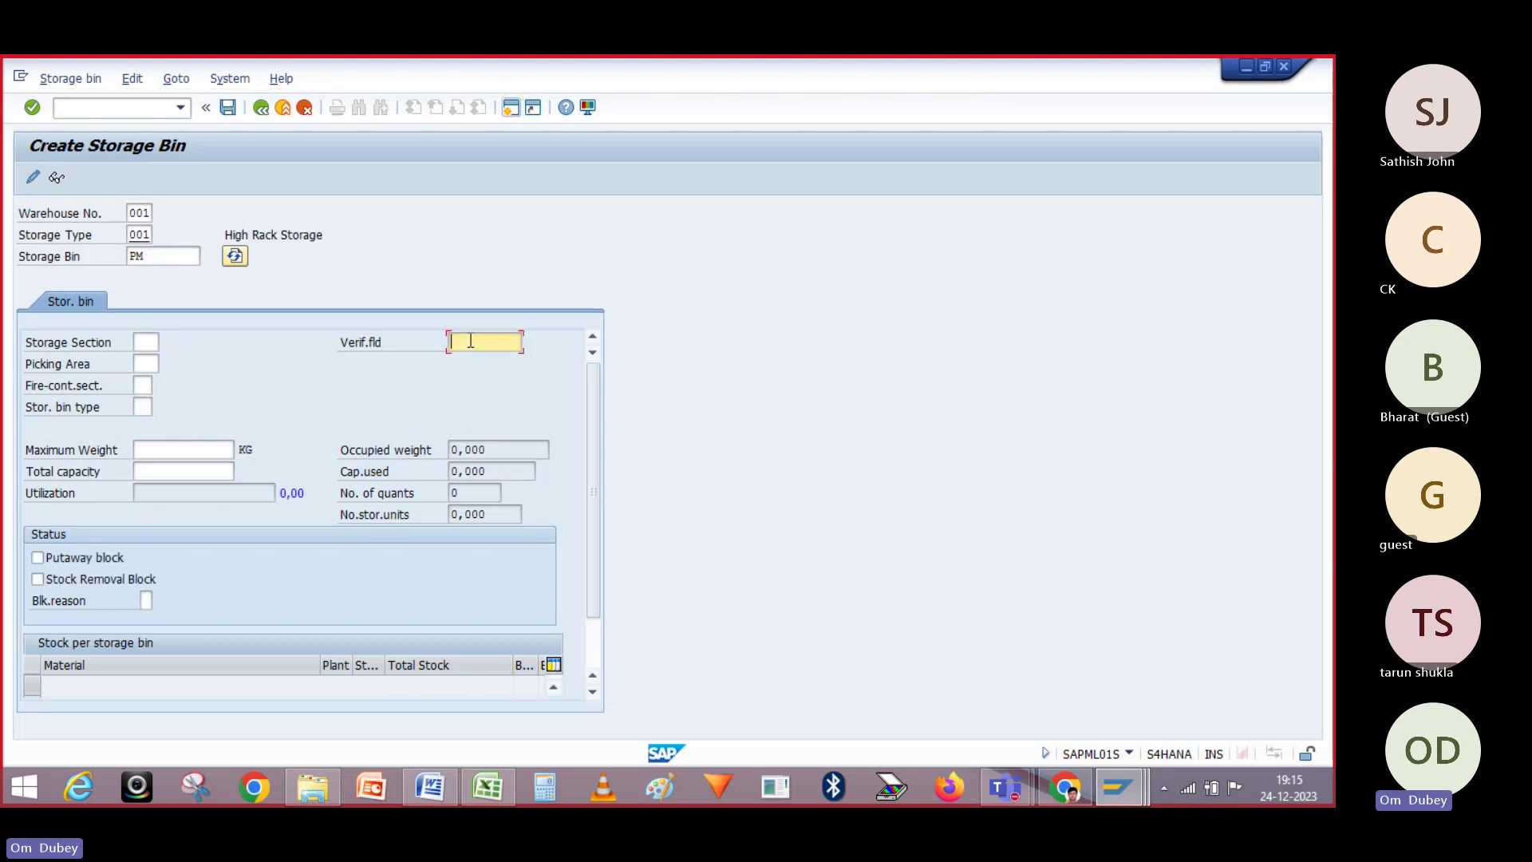
# - Compare the storage section, maximum weight and total capacity fields of the LS01N form with the full field list on the EWM form
pyautogui.click(146, 343)
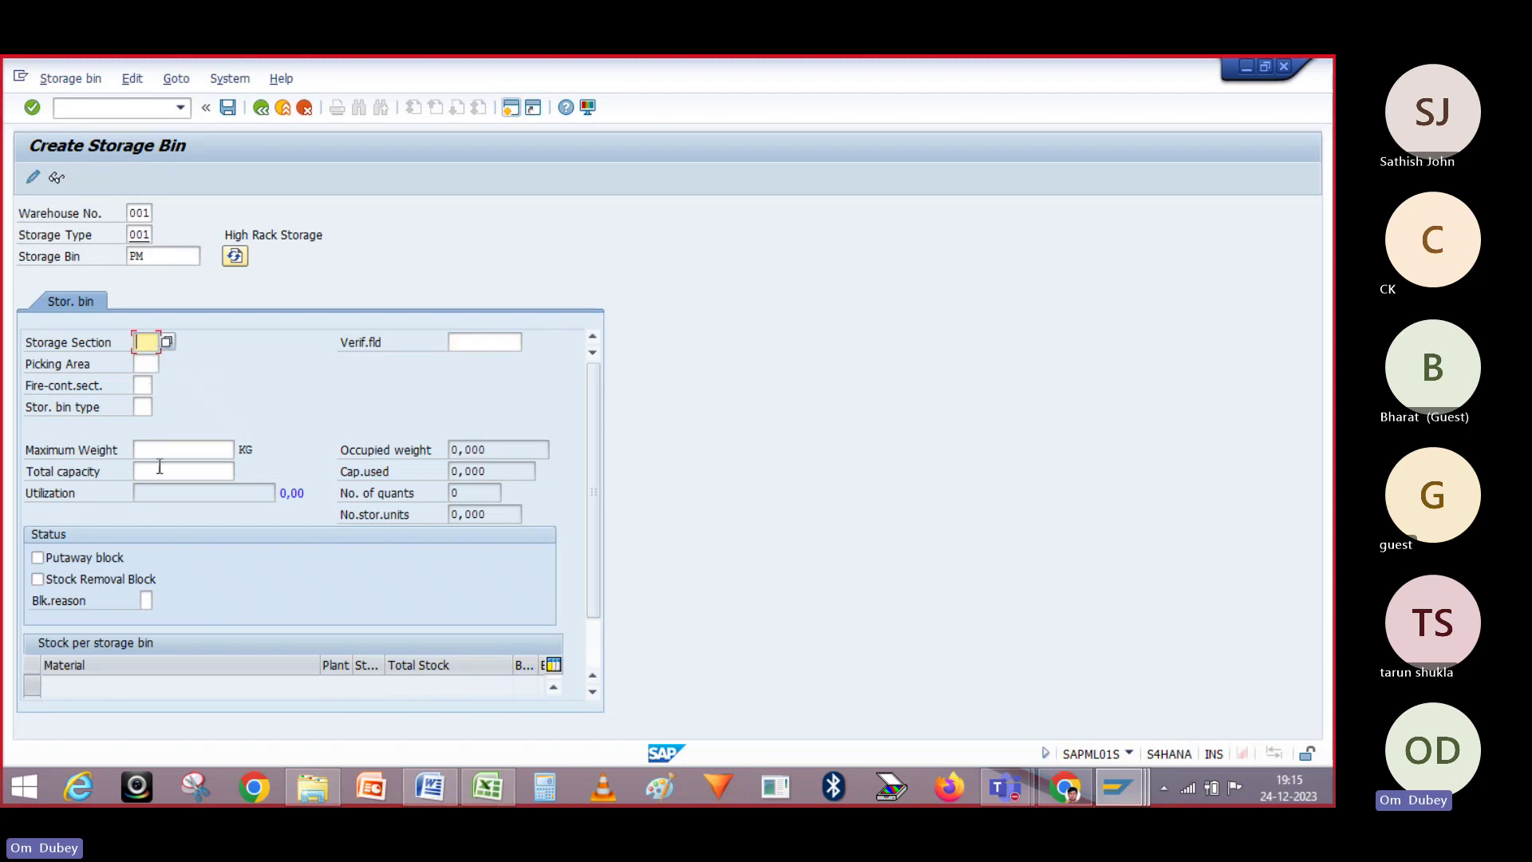
pyautogui.click(179, 449)
pyautogui.click(169, 473)
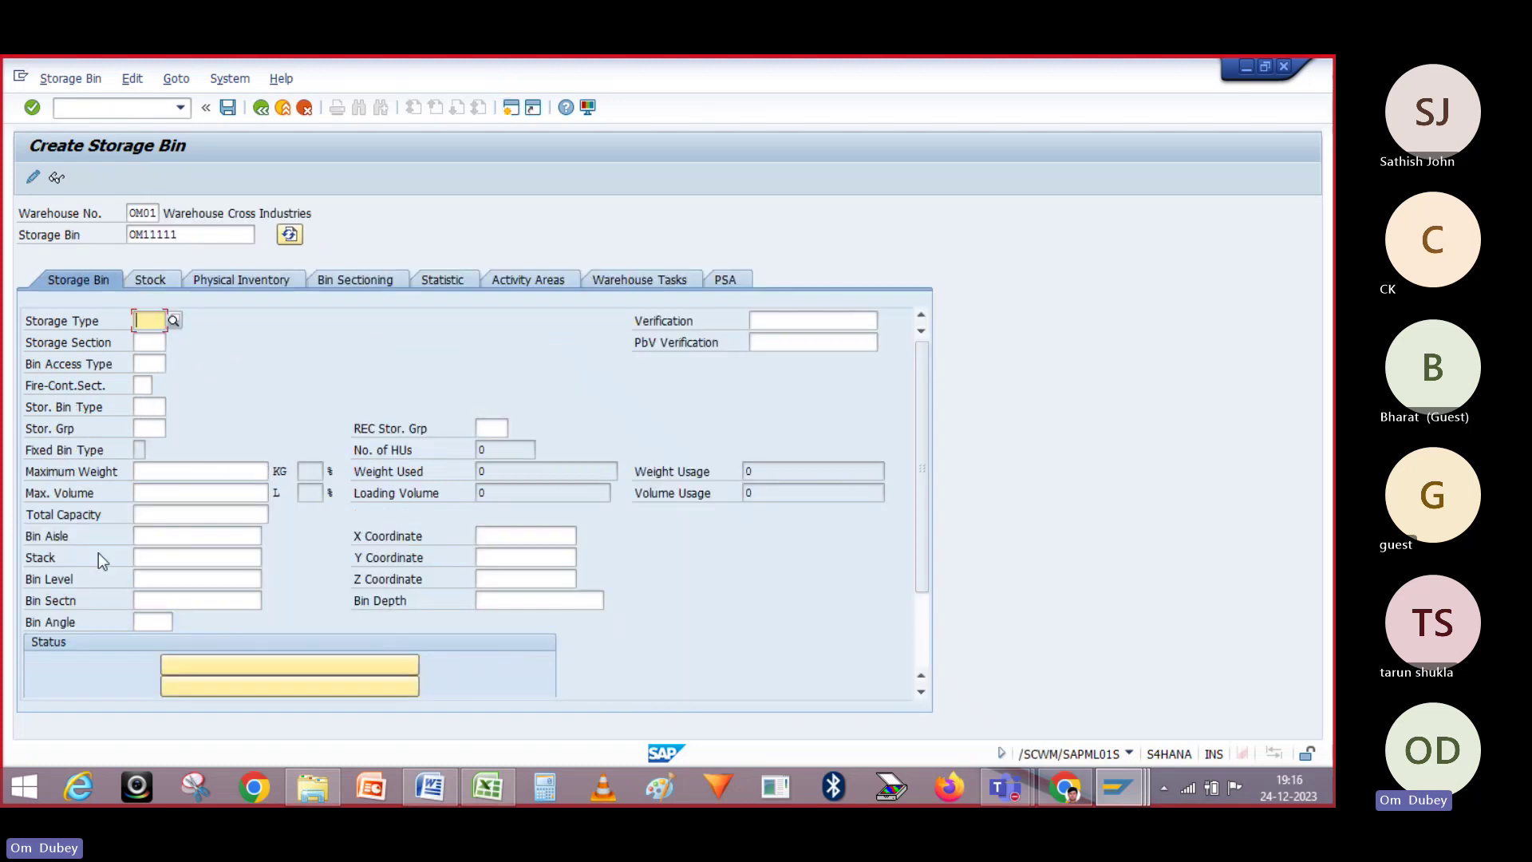
pyautogui.scroll(-2, 926, 463)
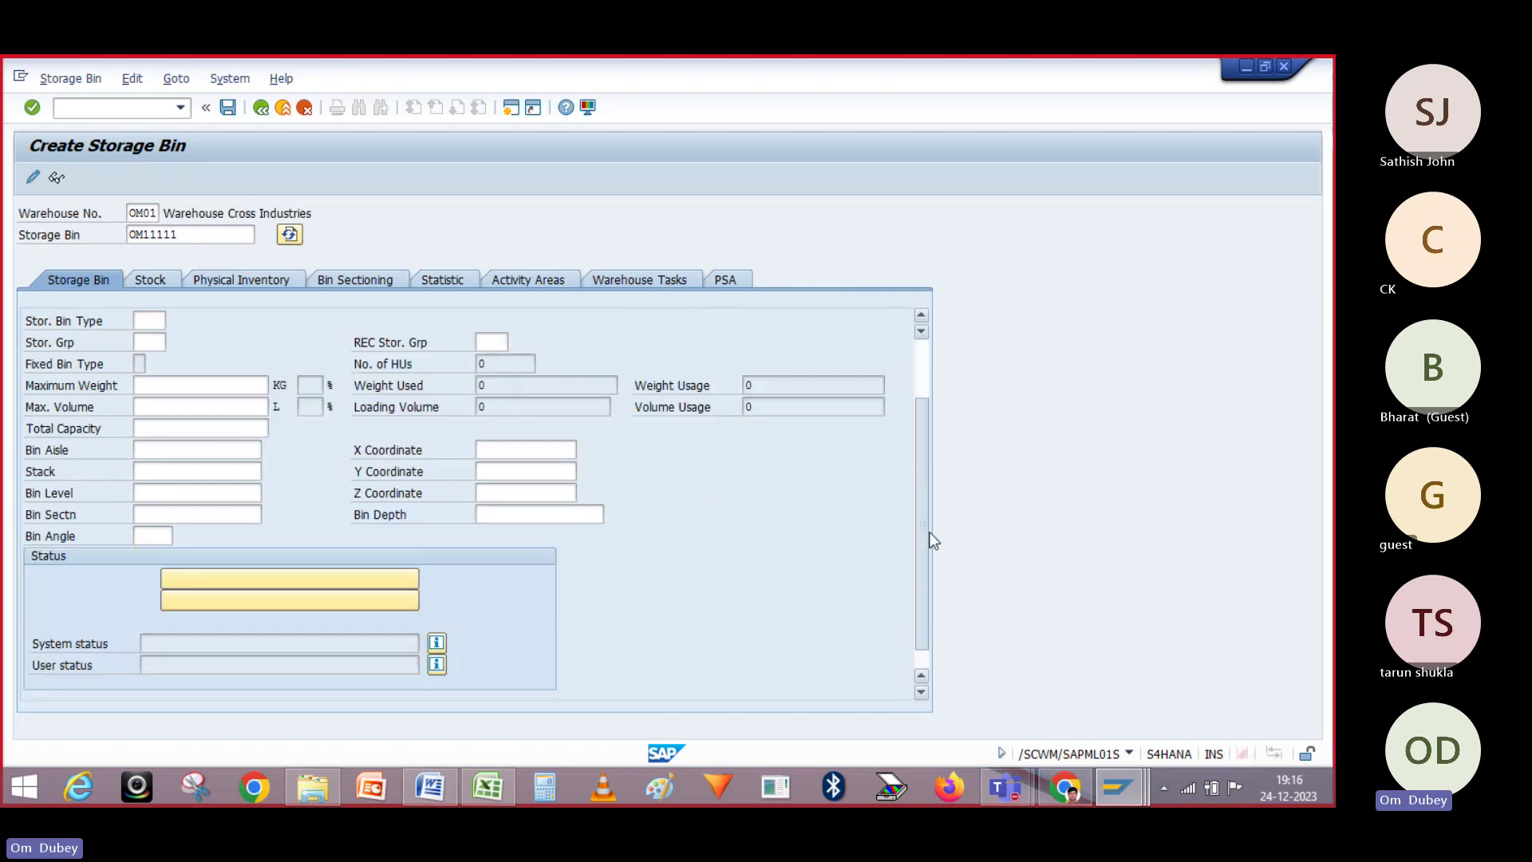
pyautogui.moveTo(922, 535); pyautogui.dragTo(917, 456)
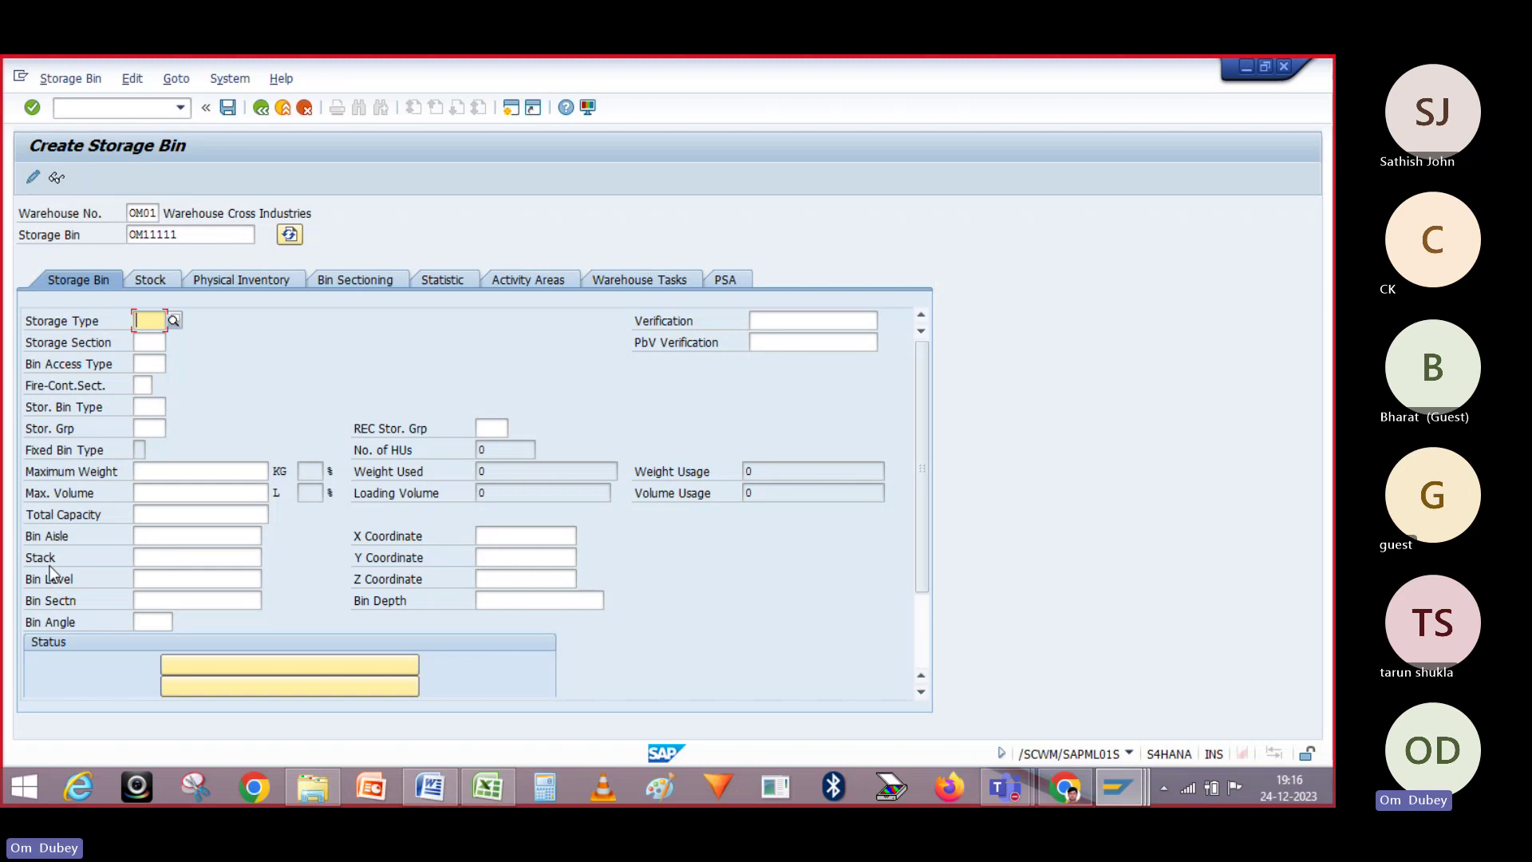
# - Change the storage bin on the EWM Create Storage Bin form to A01-01-01
pyautogui.click(188, 233)
pyautogui.press('BackSpace')
pyautogui.press('BackSpace')
pyautogui.press('BackSpace')
pyautogui.press('BackSpace')
pyautogui.press('BackSpace')
pyautogui.press('BackSpace')
pyautogui.press('BackSpace')
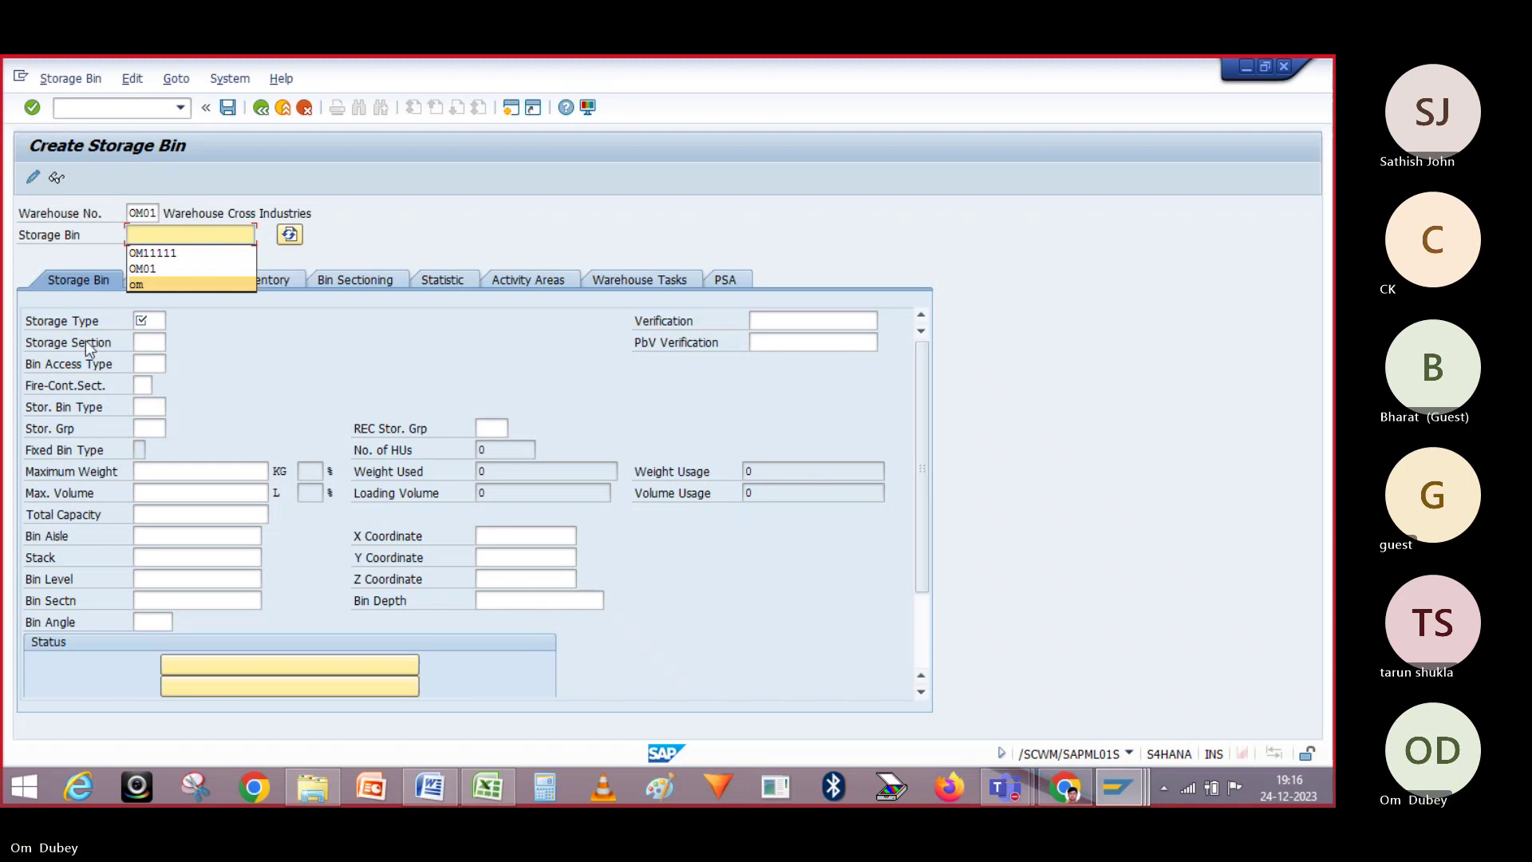
pyautogui.write('A01')
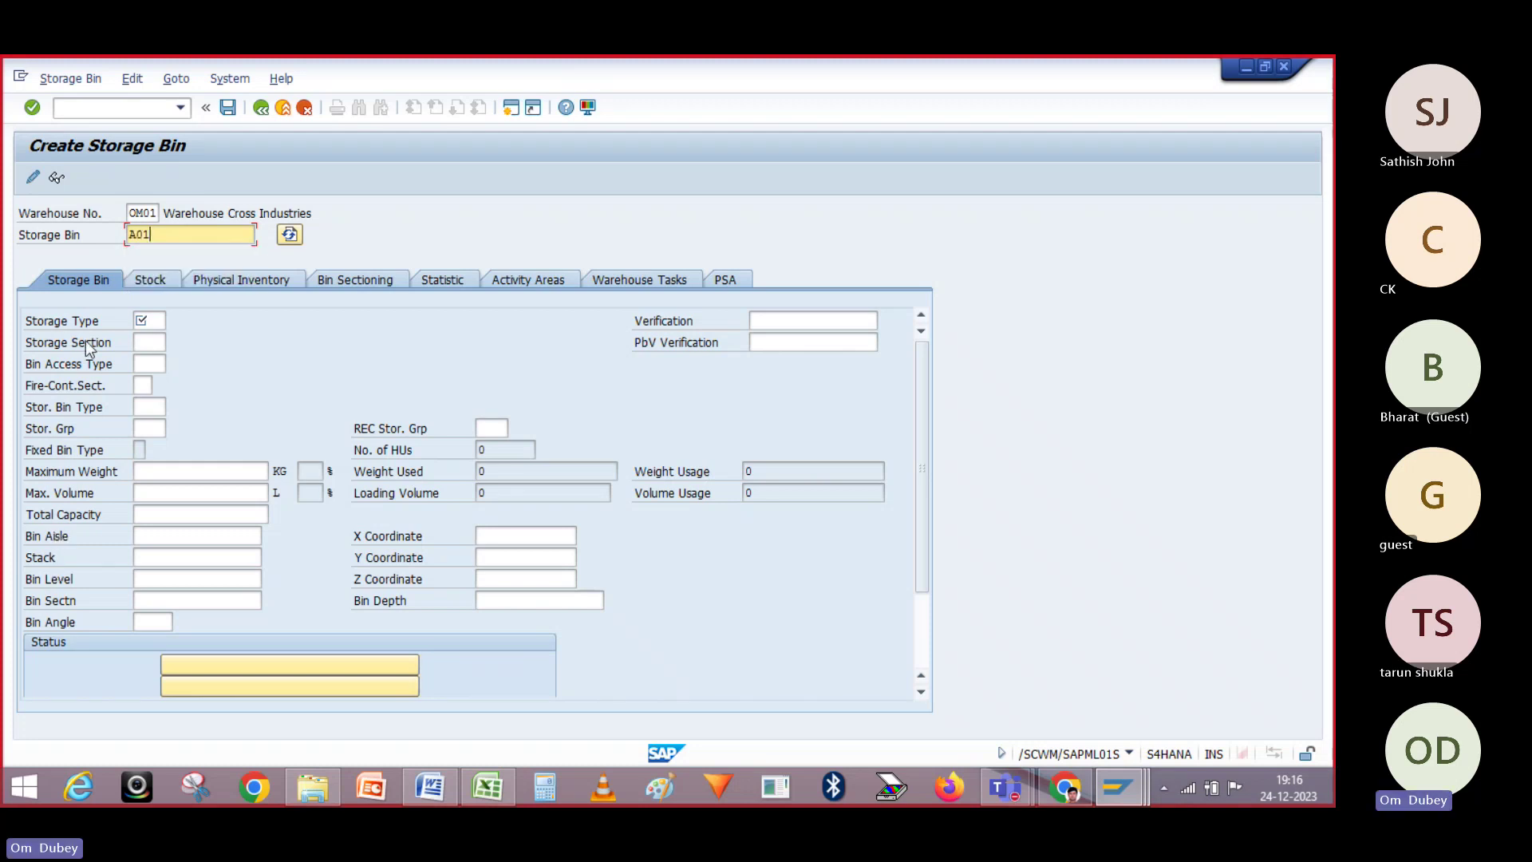
pyautogui.write('-010')
pyautogui.press('BackSpace')
pyautogui.press('BackSpace')
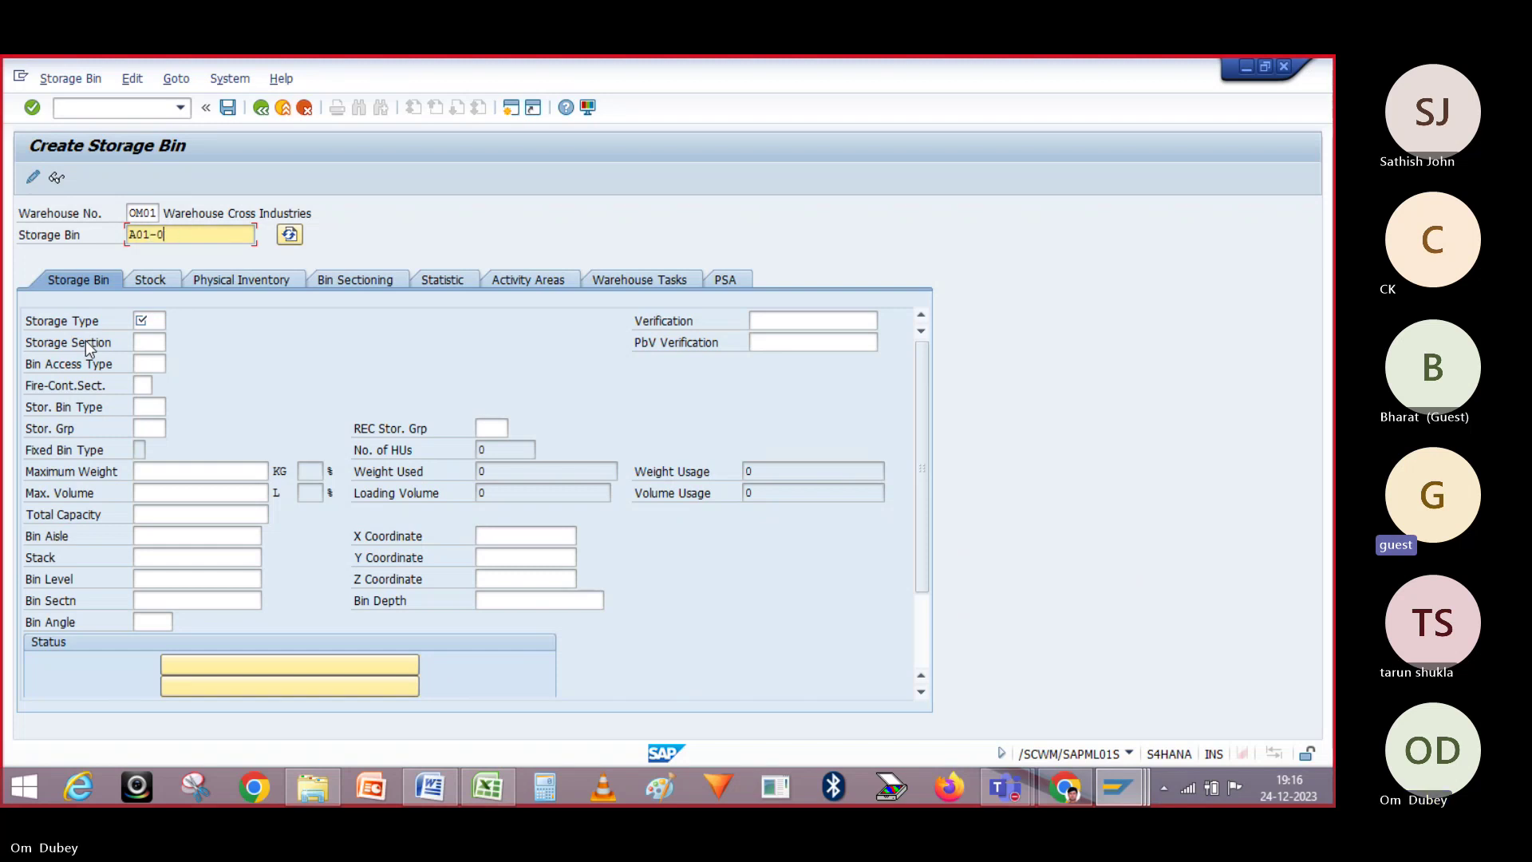
pyautogui.write('1')
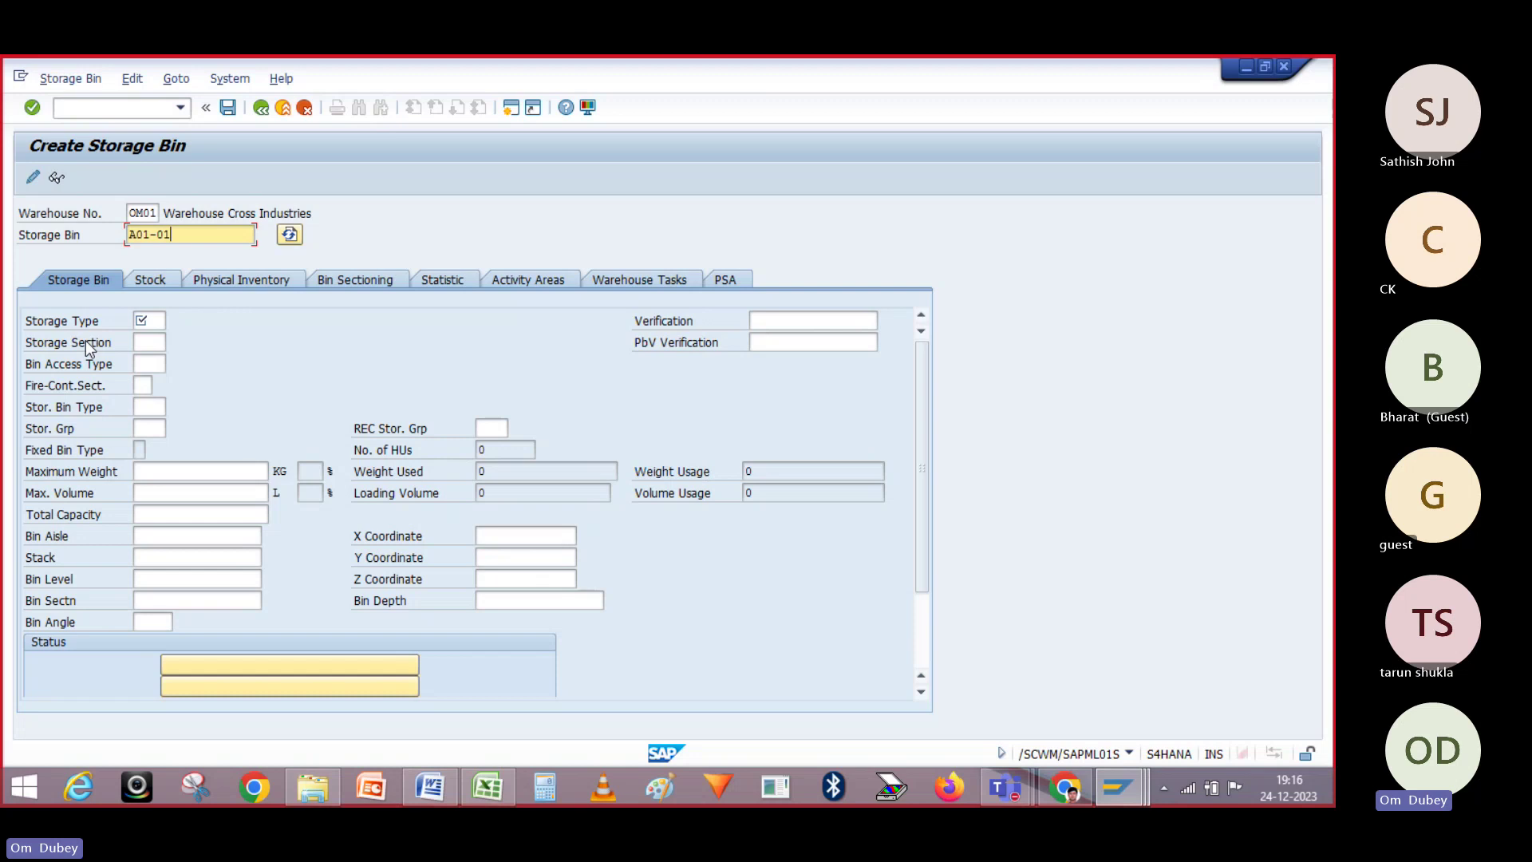
pyautogui.write('-00')
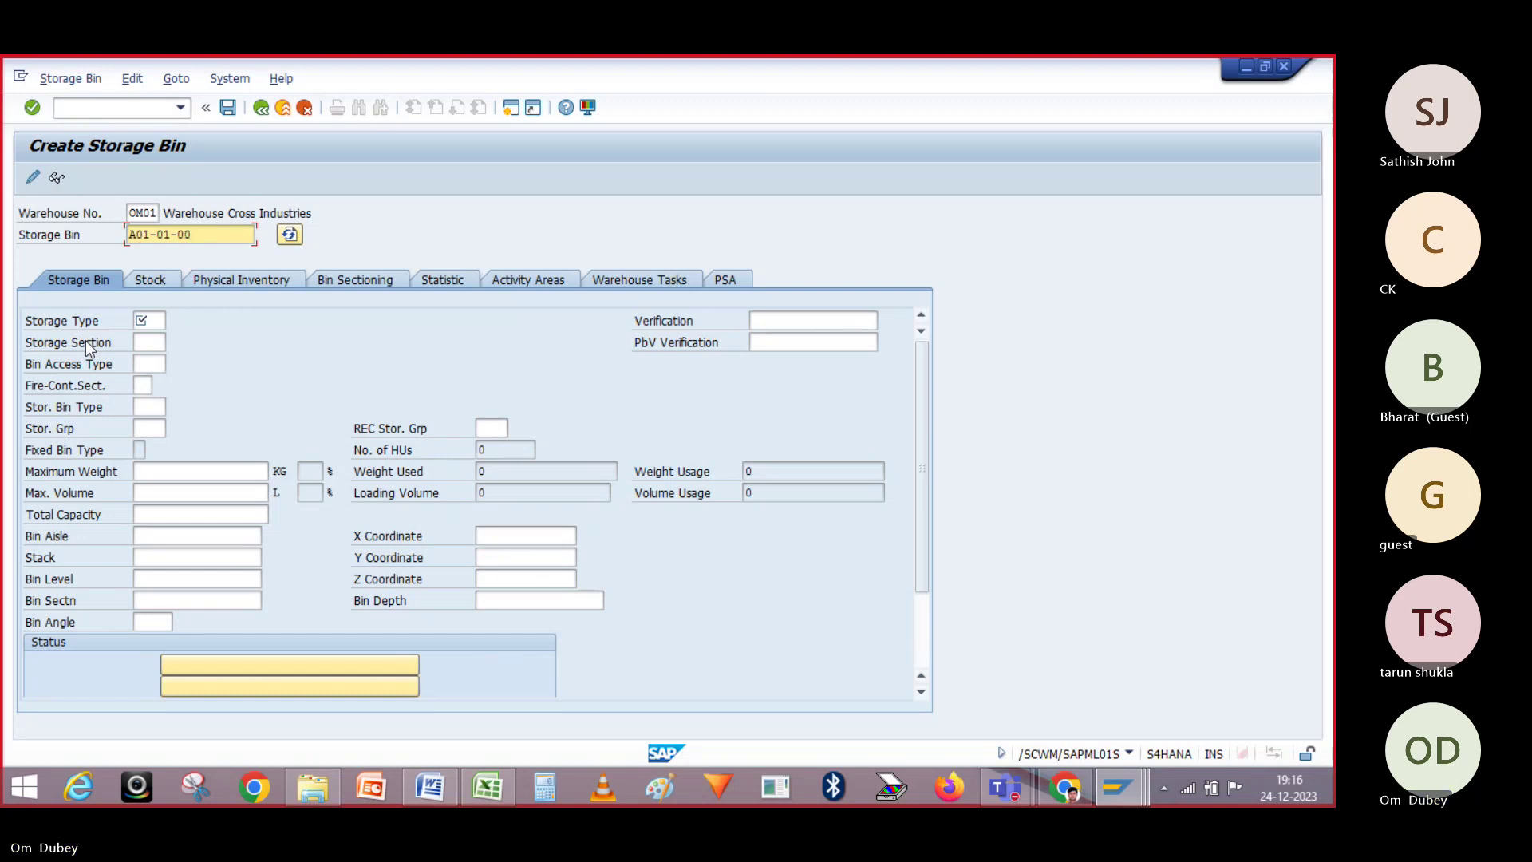
pyautogui.press('BackSpace')
pyautogui.write('1')
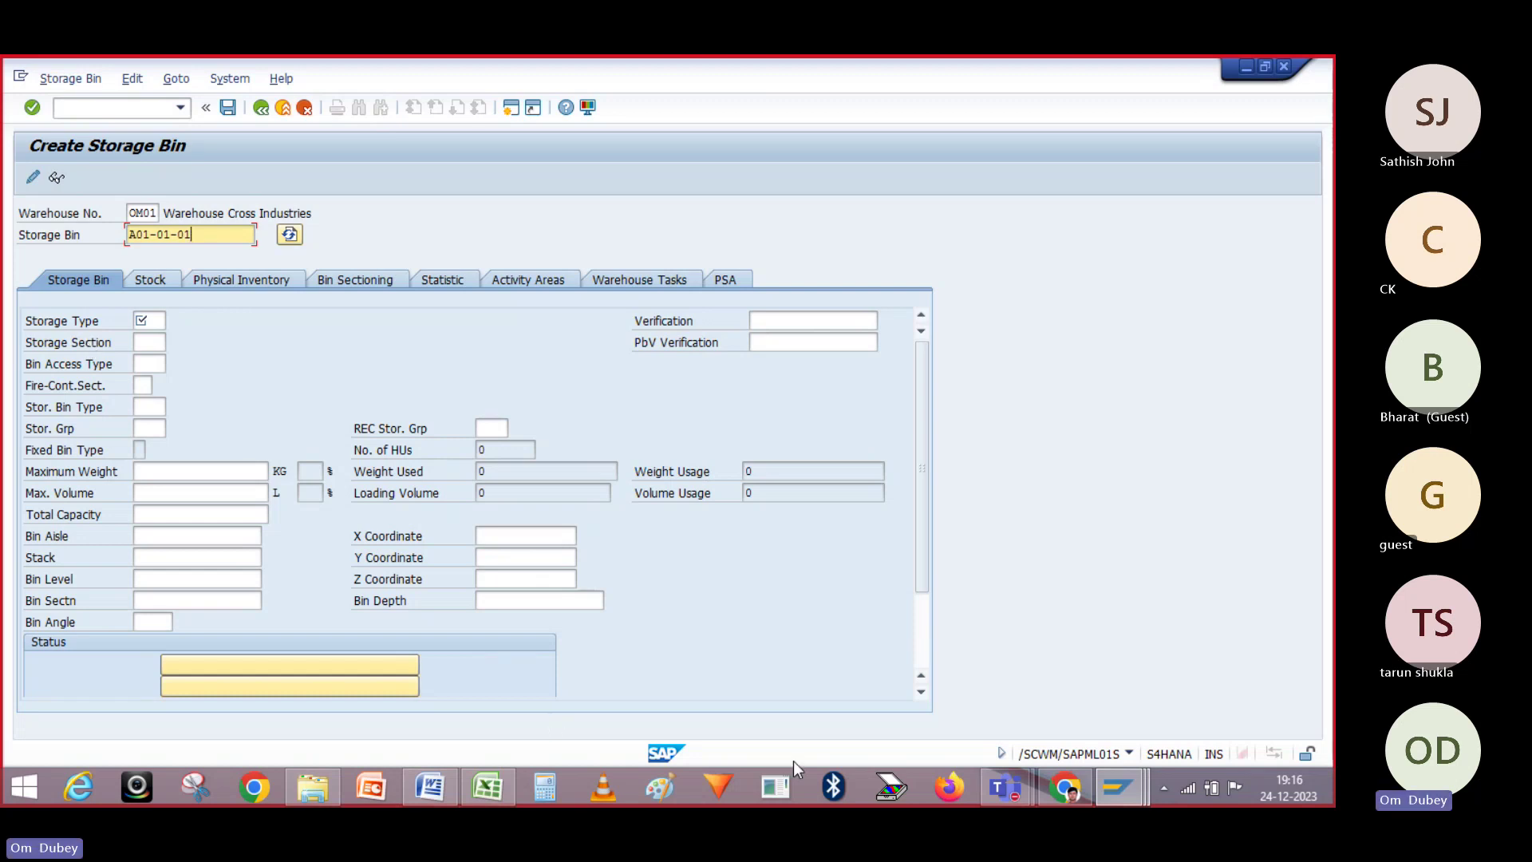
# - Switch to the EWM workbook in Excel and open Sheet2
pyautogui.moveTo(485, 786)
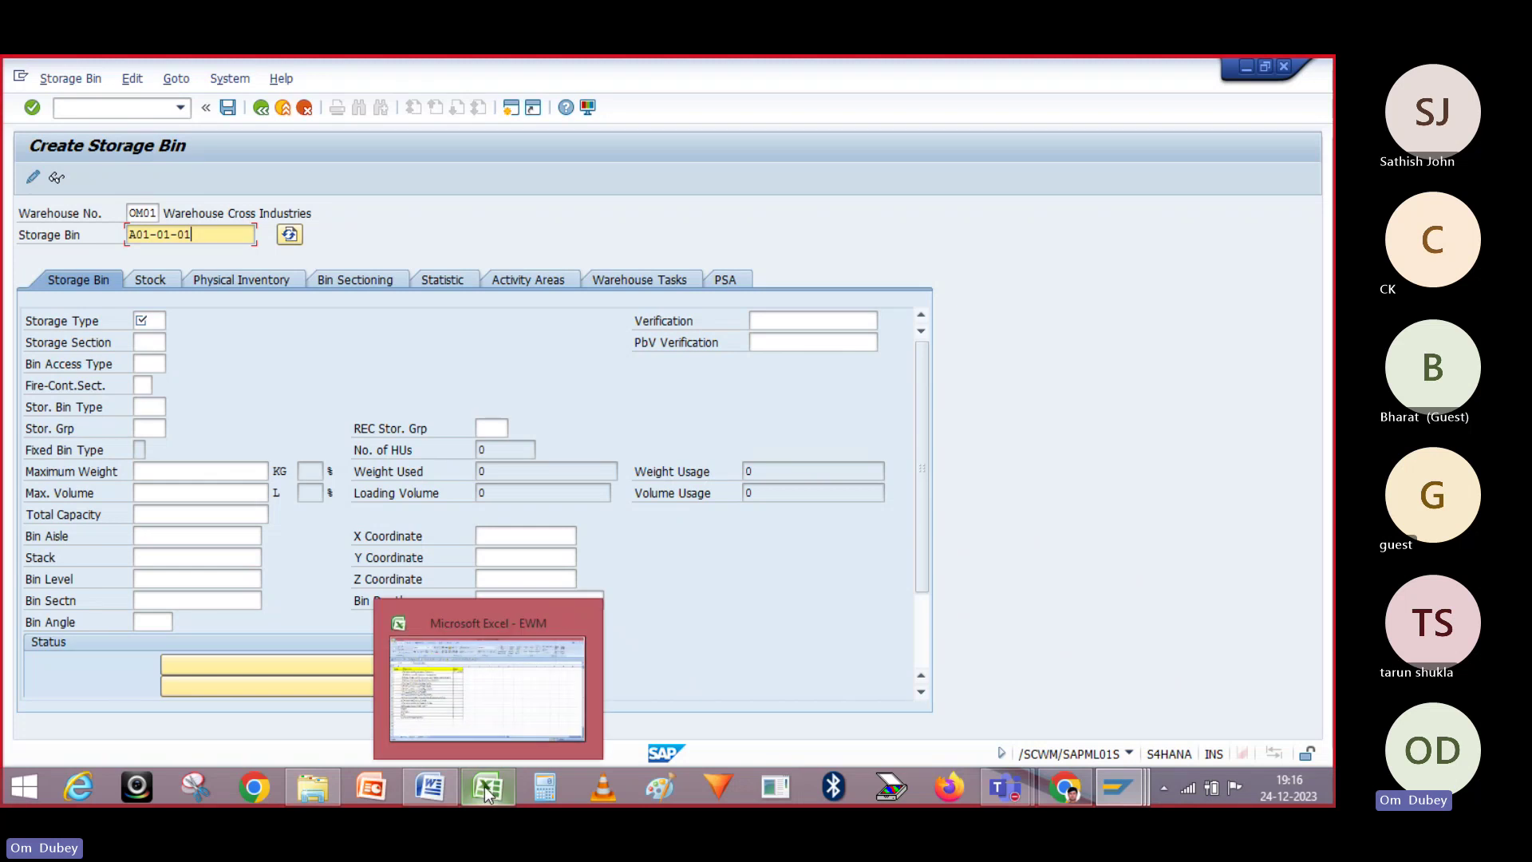
pyautogui.click(485, 787)
pyautogui.click(728, 304)
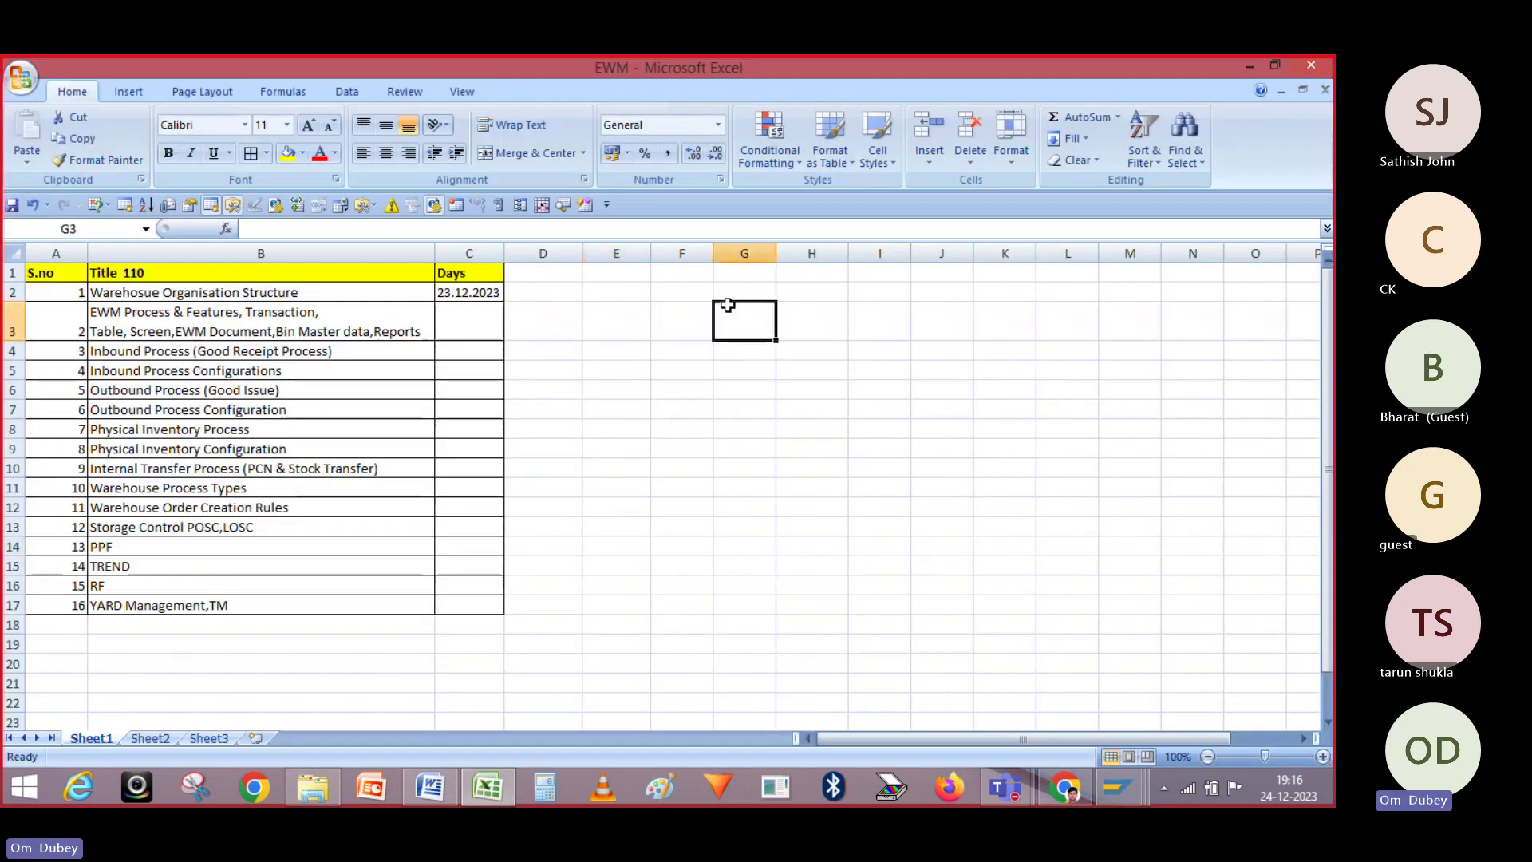
pyautogui.click(153, 739)
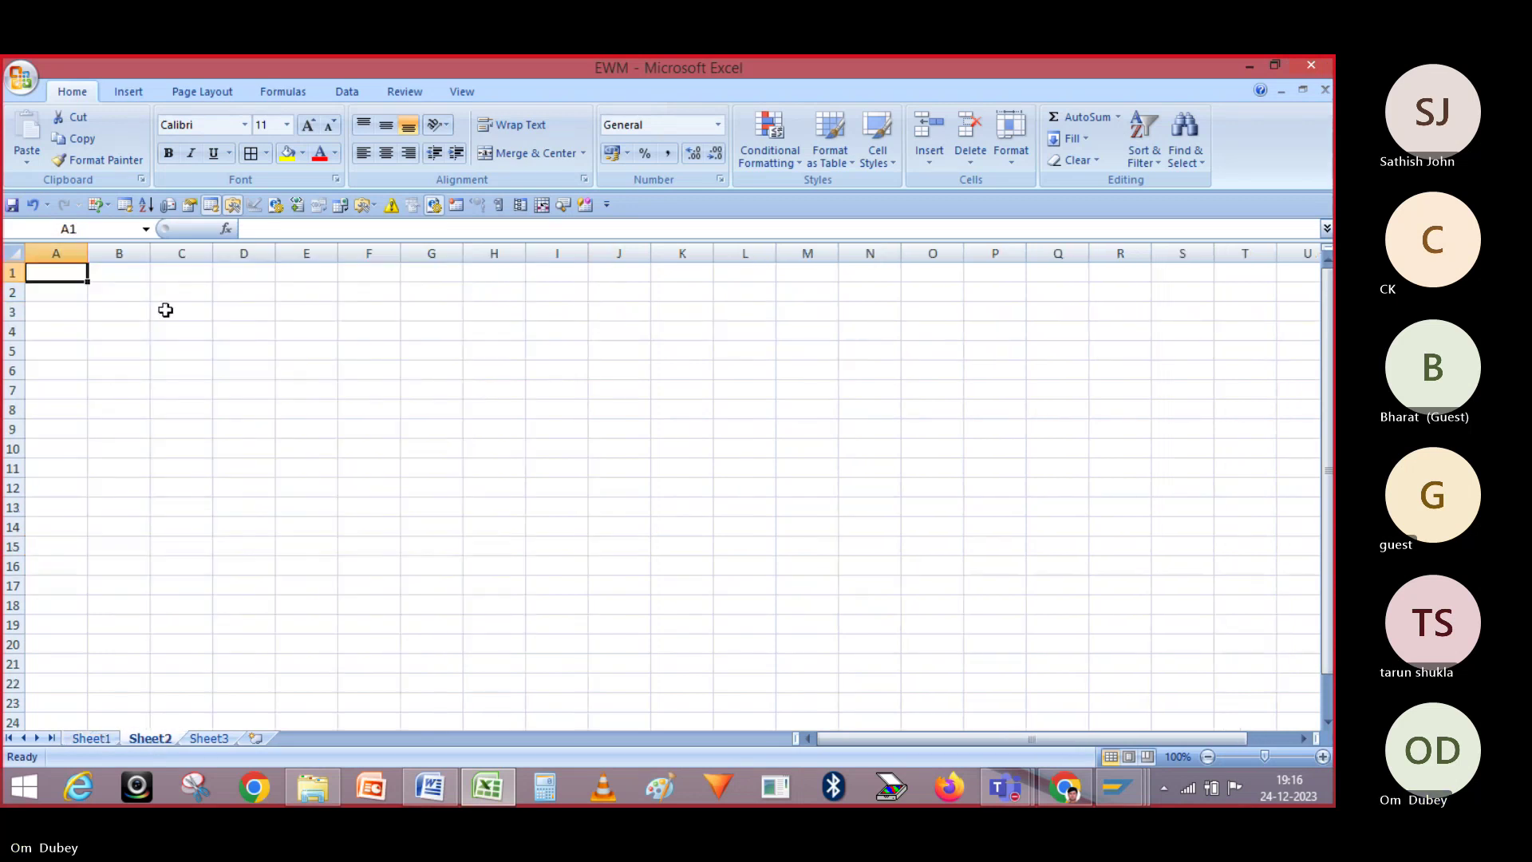
# - Apply borders to all cells in B2:H3 to draw the first two-row rack block
pyautogui.click(129, 291)
pyautogui.moveTo(129, 291); pyautogui.dragTo(488, 290)
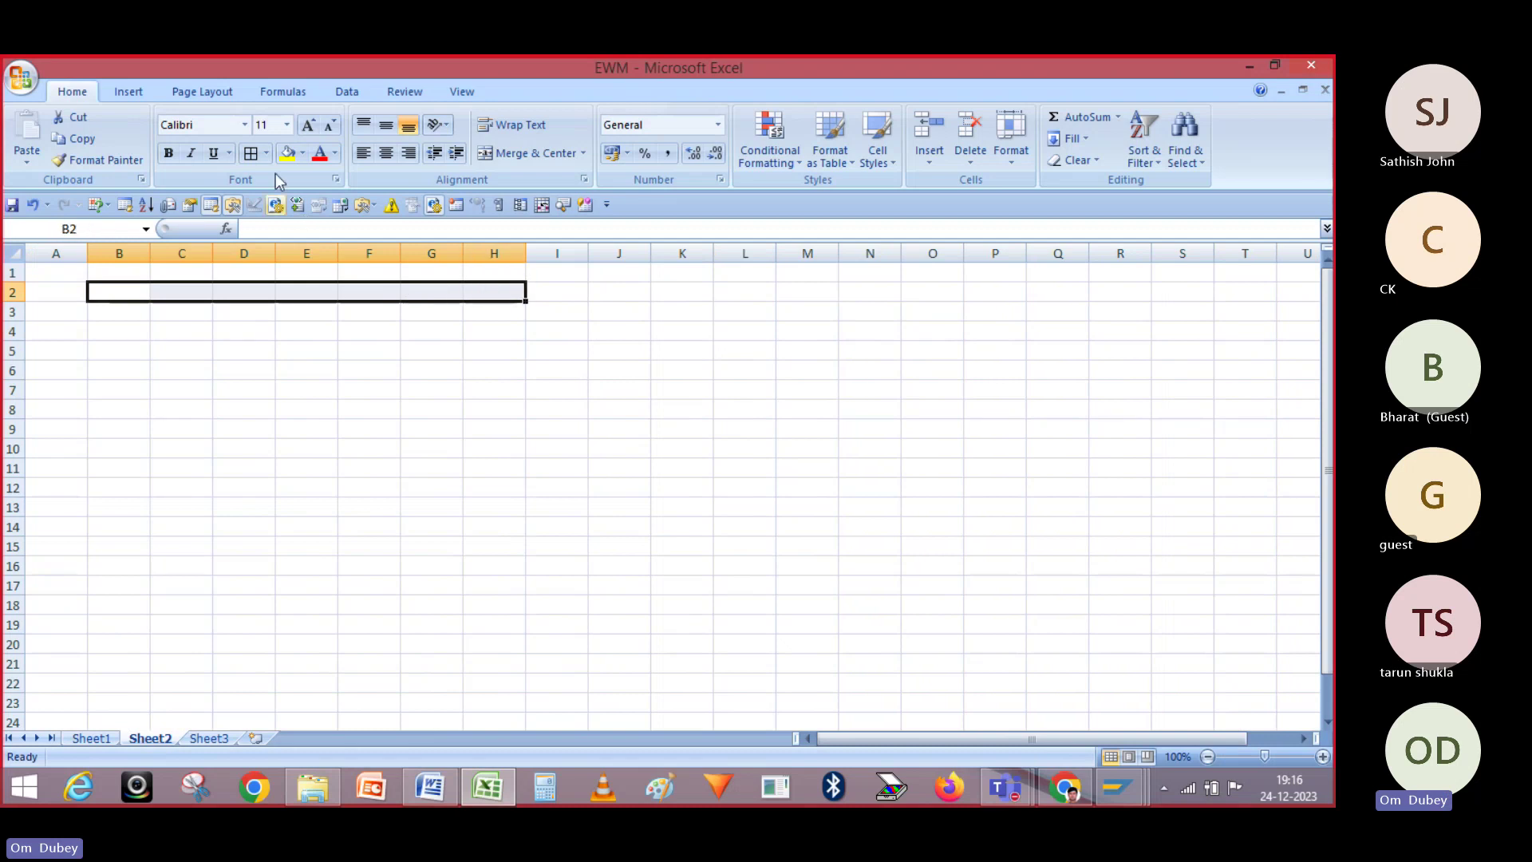
pyautogui.click(259, 154)
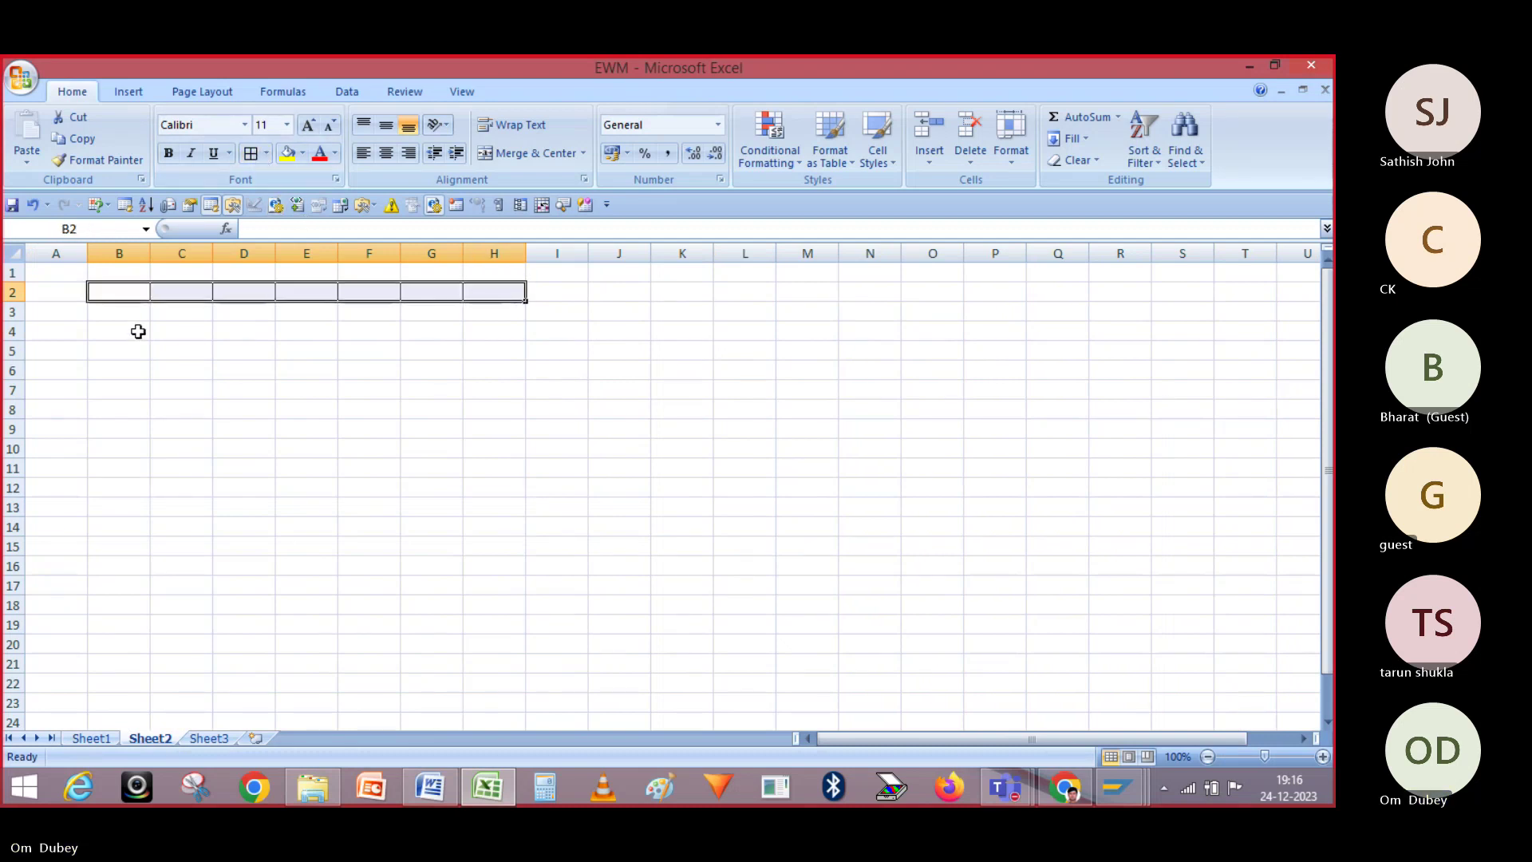
pyautogui.moveTo(128, 330); pyautogui.dragTo(265, 339)
pyautogui.moveTo(445, 340); pyautogui.dragTo(482, 332)
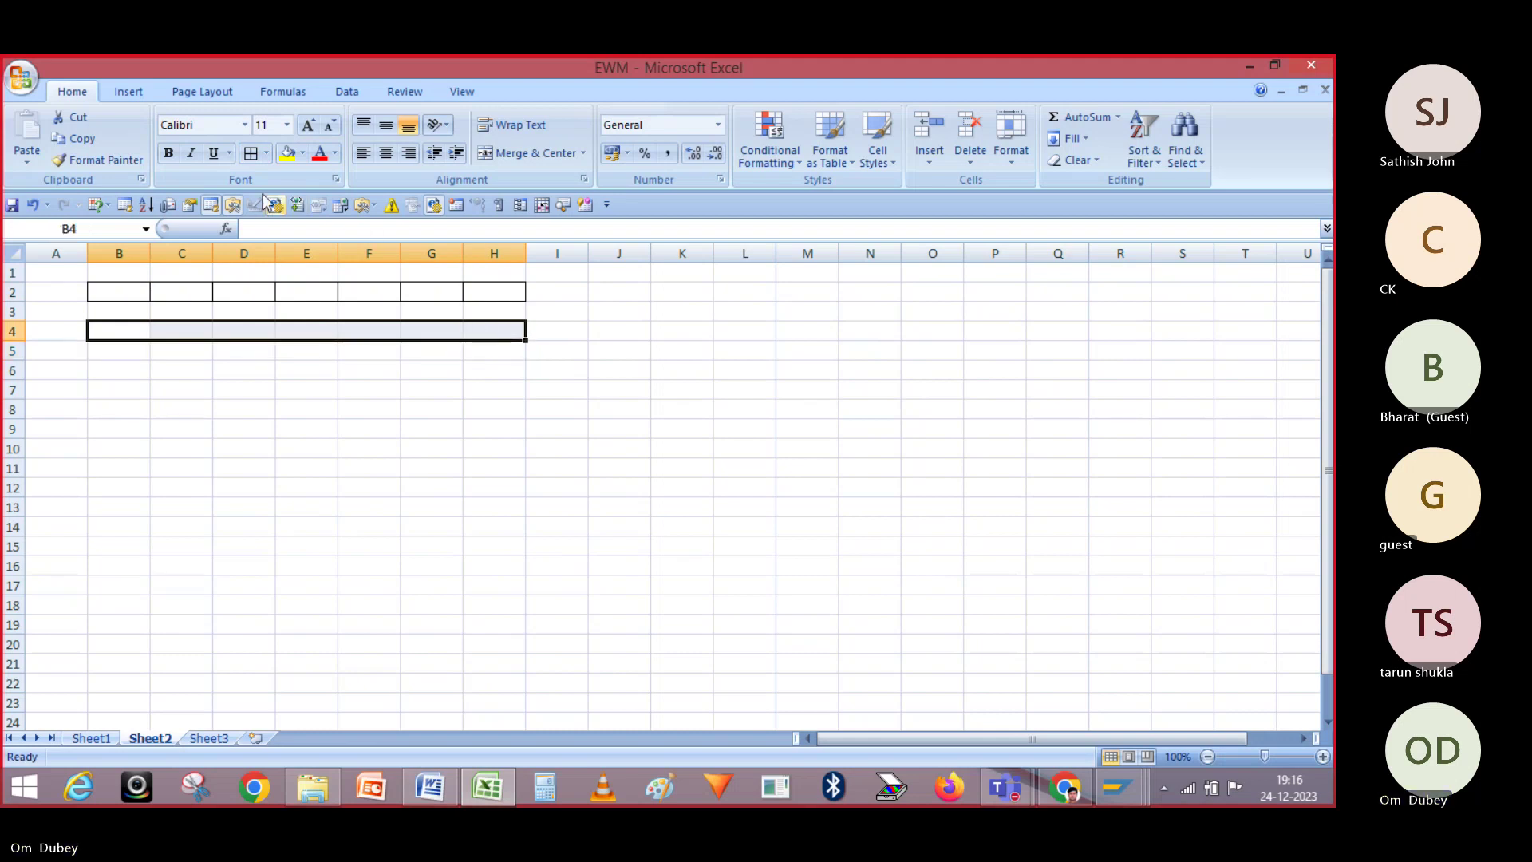
pyautogui.moveTo(109, 309); pyautogui.dragTo(486, 308)
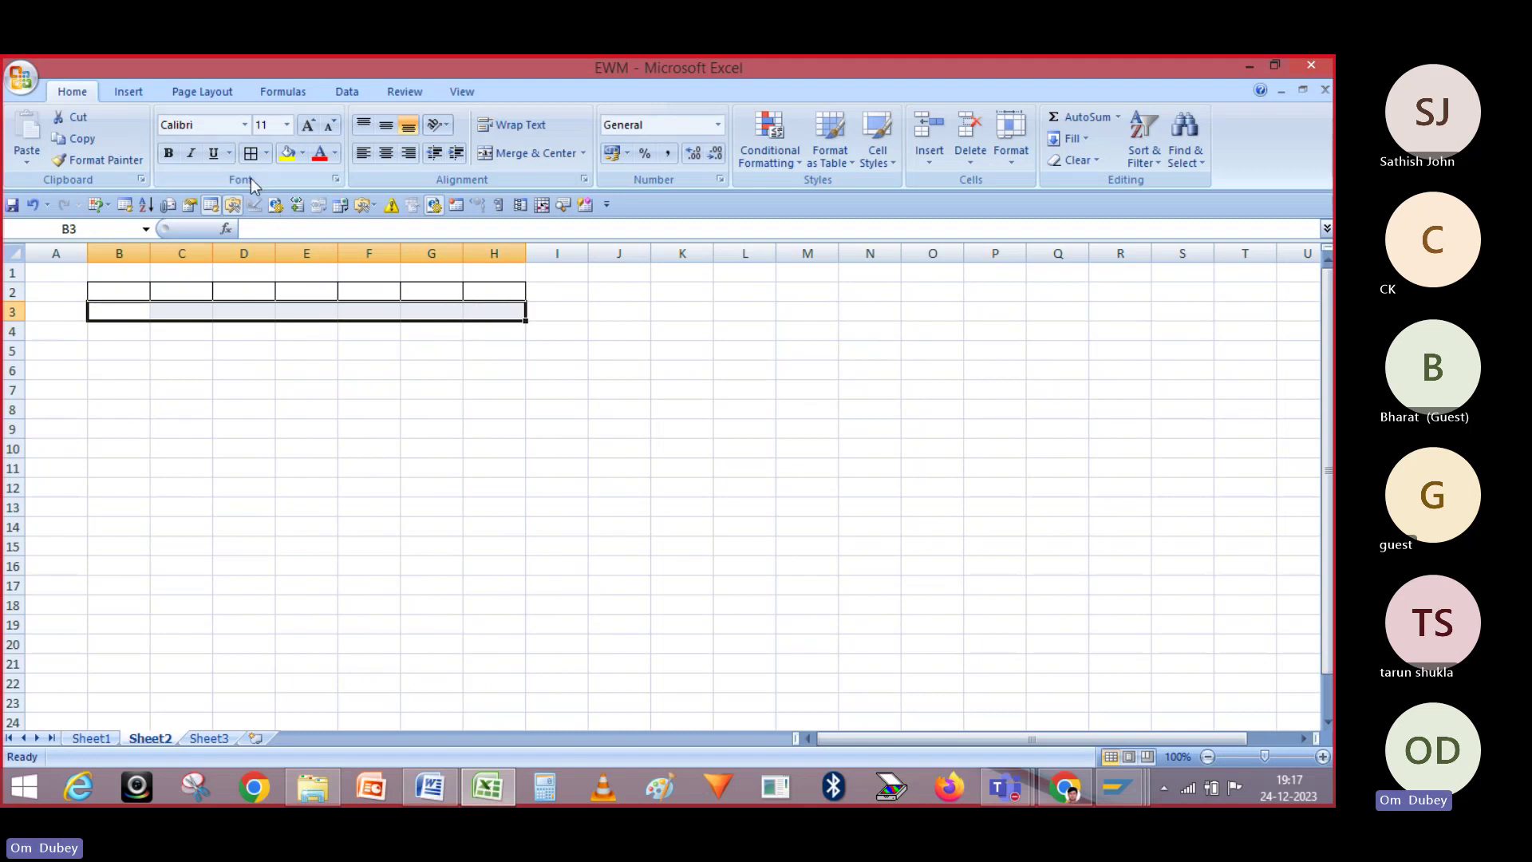
pyautogui.click(250, 154)
pyautogui.click(223, 447)
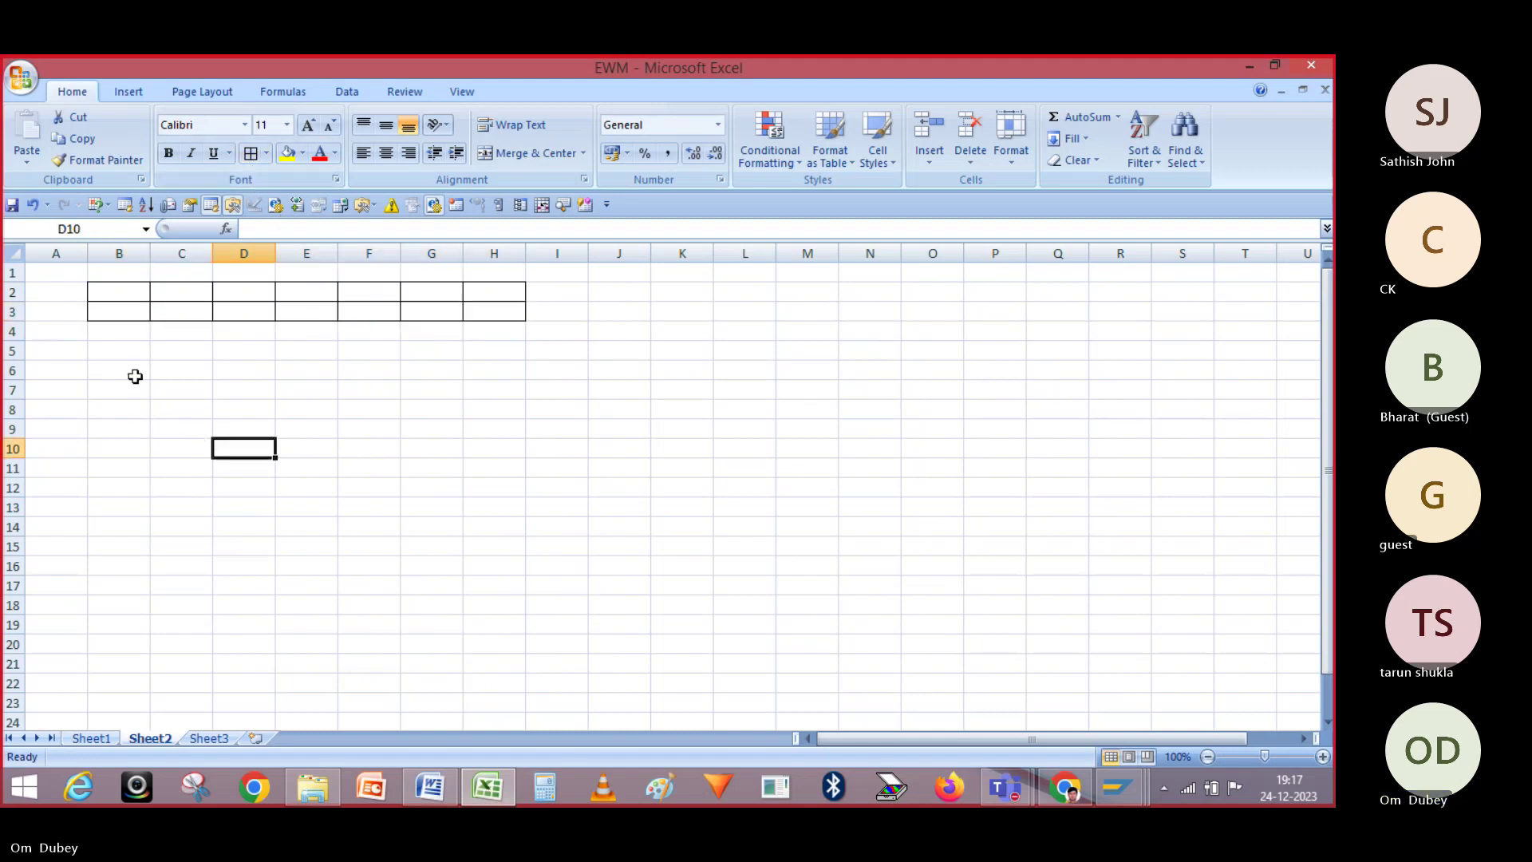
# - Draw two more rack blocks by applying cell borders to B5:H6 and B8:H9
pyautogui.moveTo(112, 356); pyautogui.dragTo(475, 375)
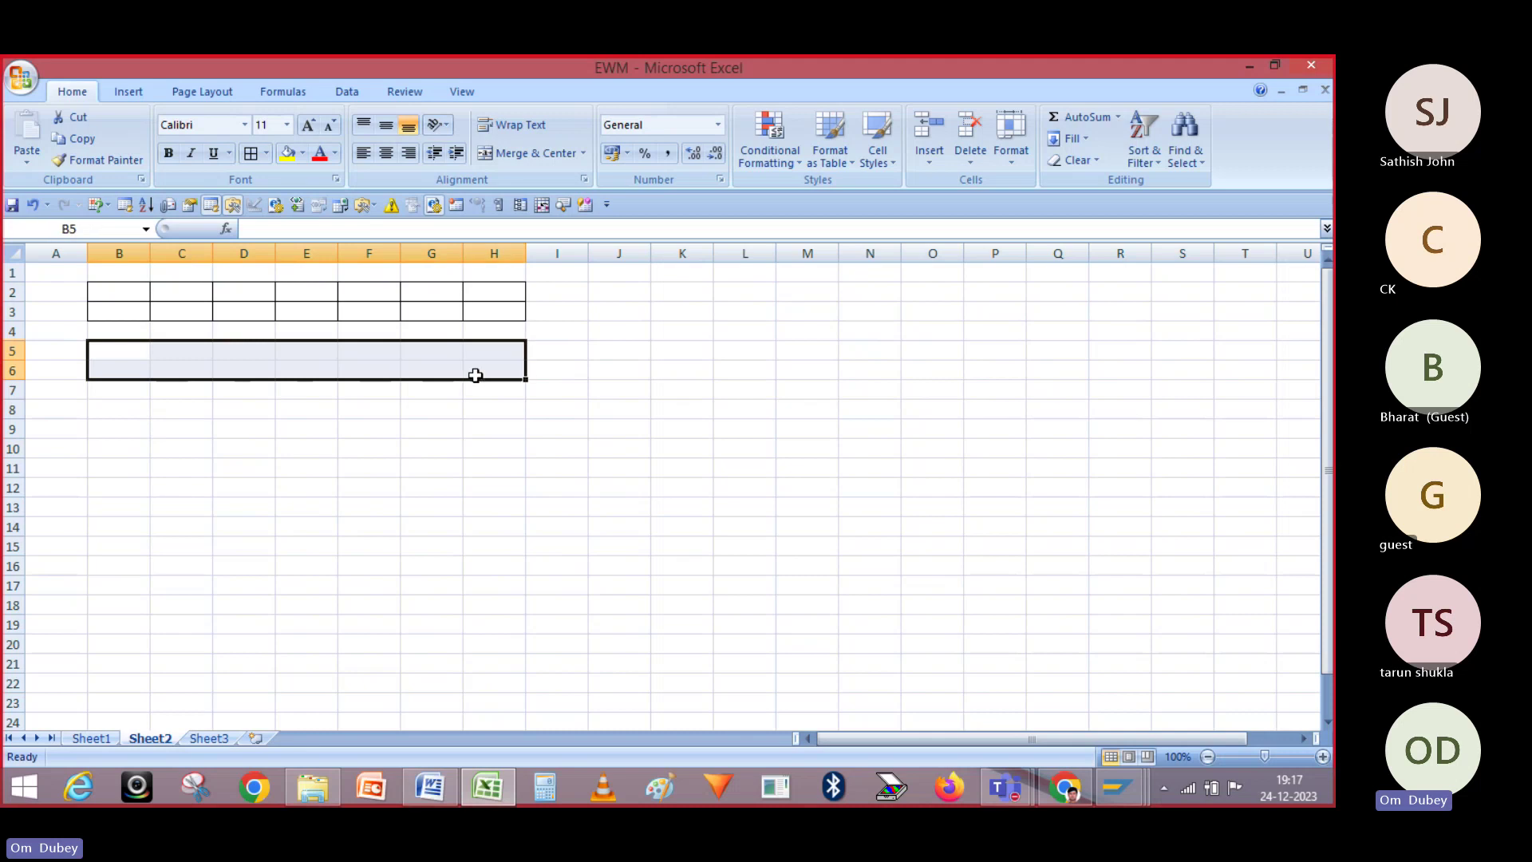
pyautogui.click(252, 153)
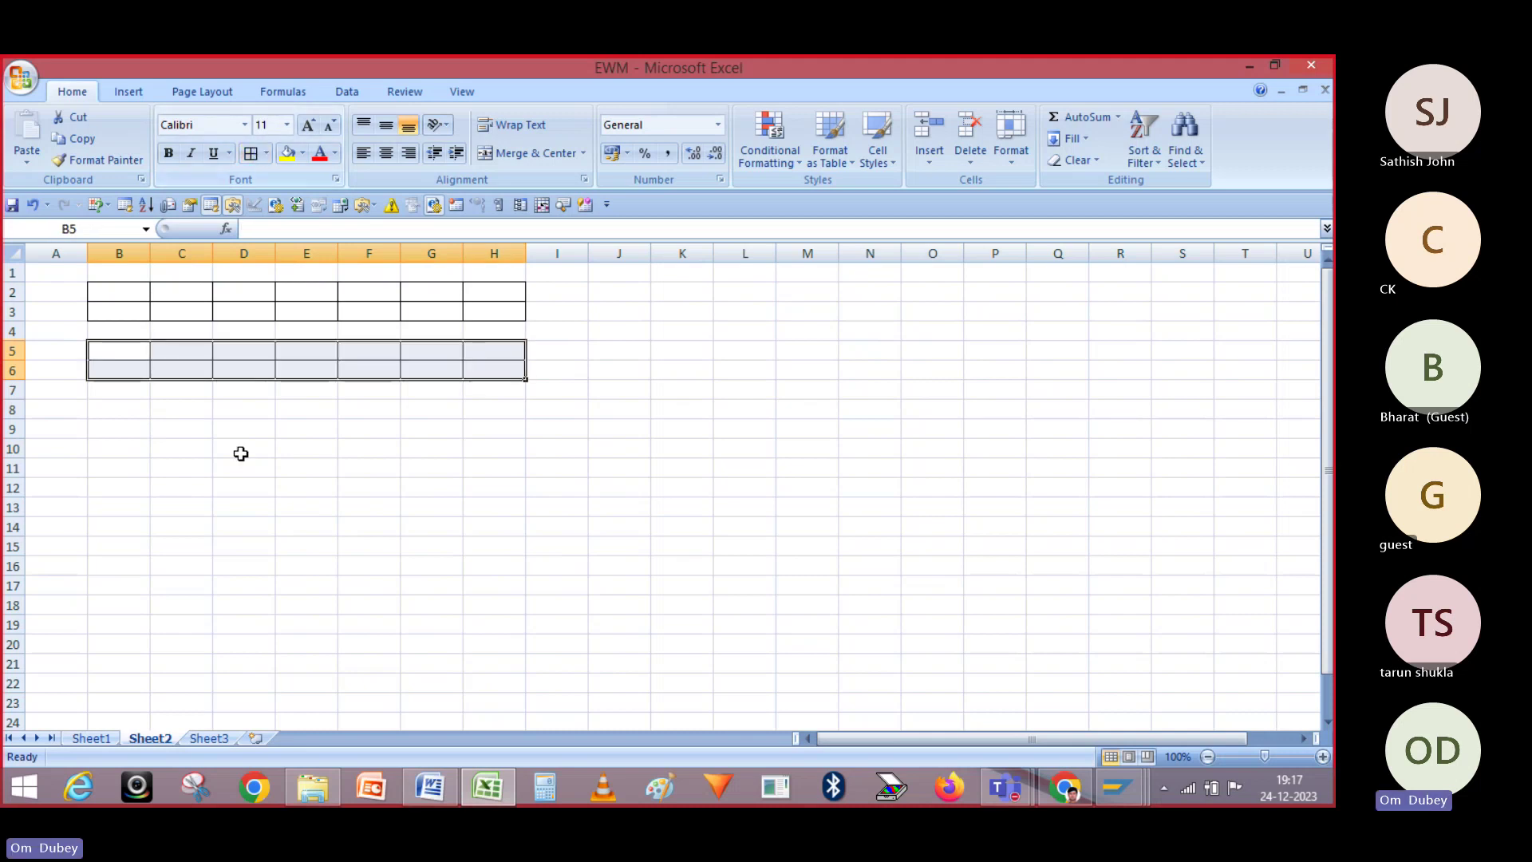
pyautogui.click(239, 449)
pyautogui.moveTo(108, 409); pyautogui.dragTo(512, 435)
pyautogui.click(252, 152)
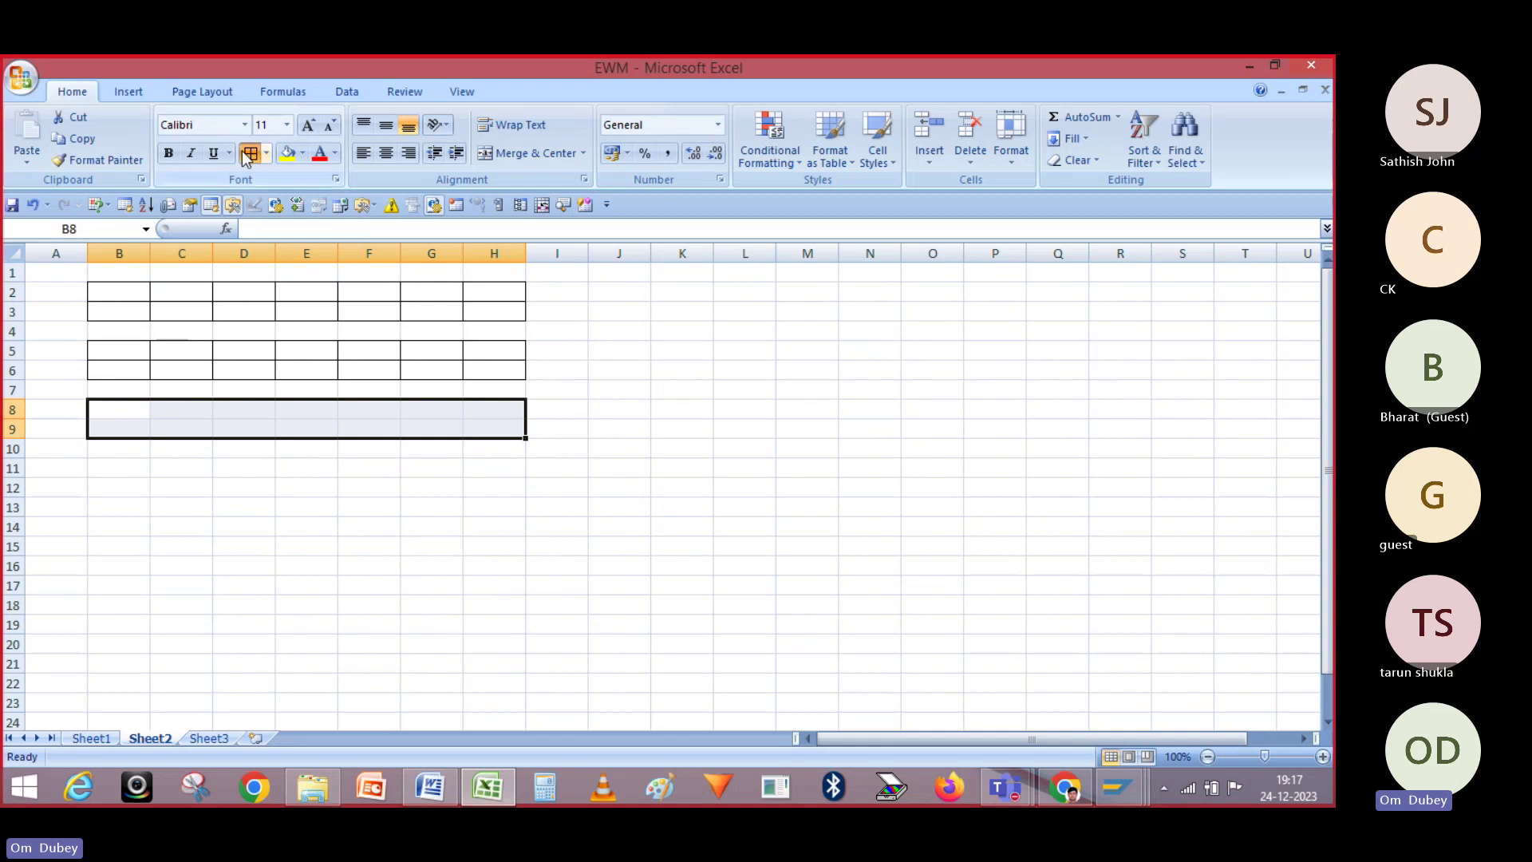
pyautogui.click(600, 327)
# - Enter the aisle label A01 in cell J3 beside the first rack block
pyautogui.click(612, 308)
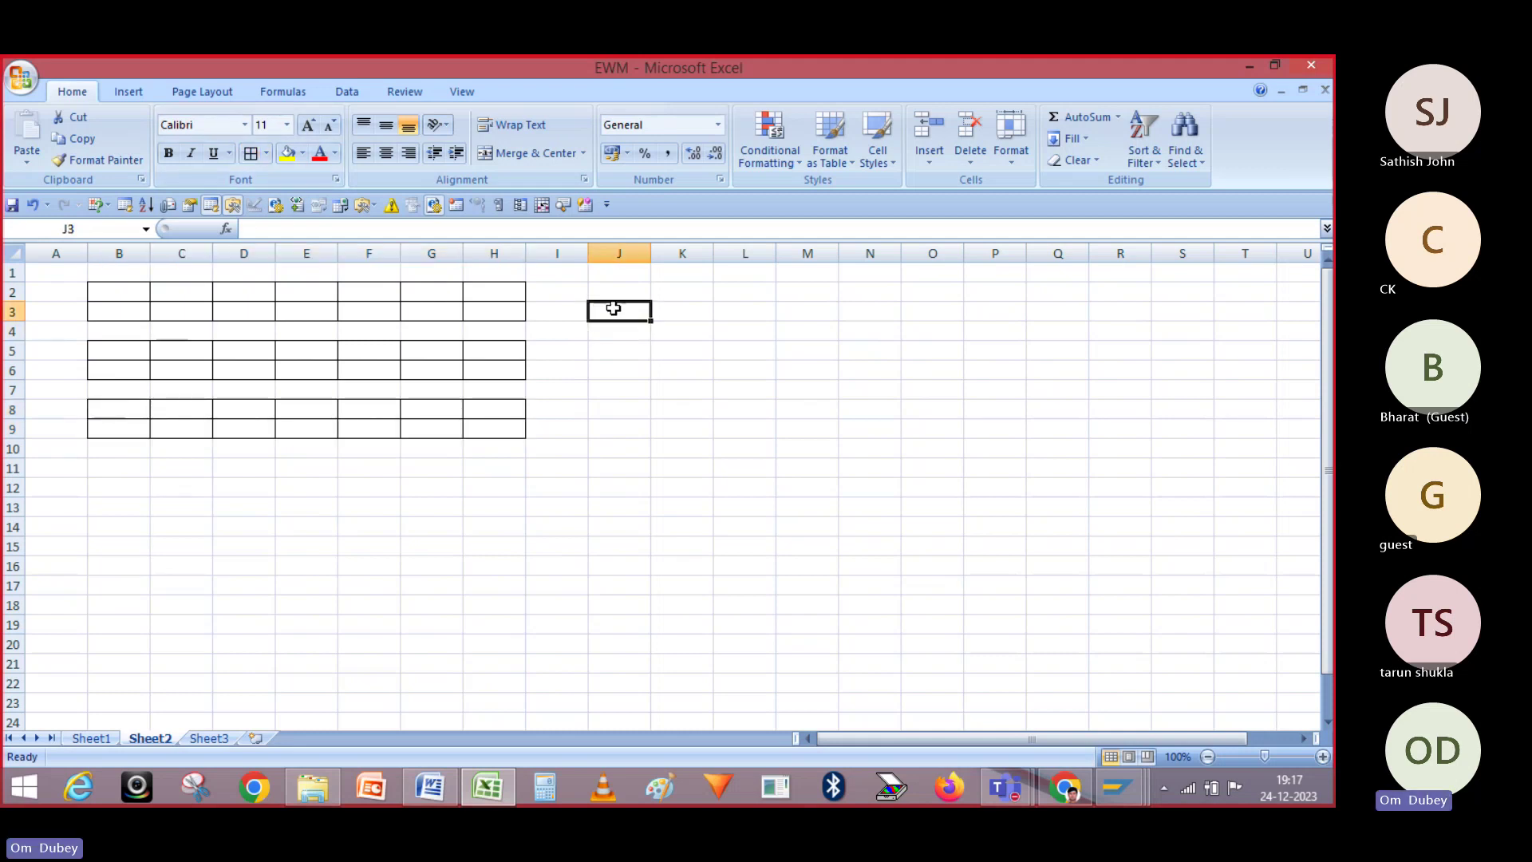
pyautogui.write('AIS')
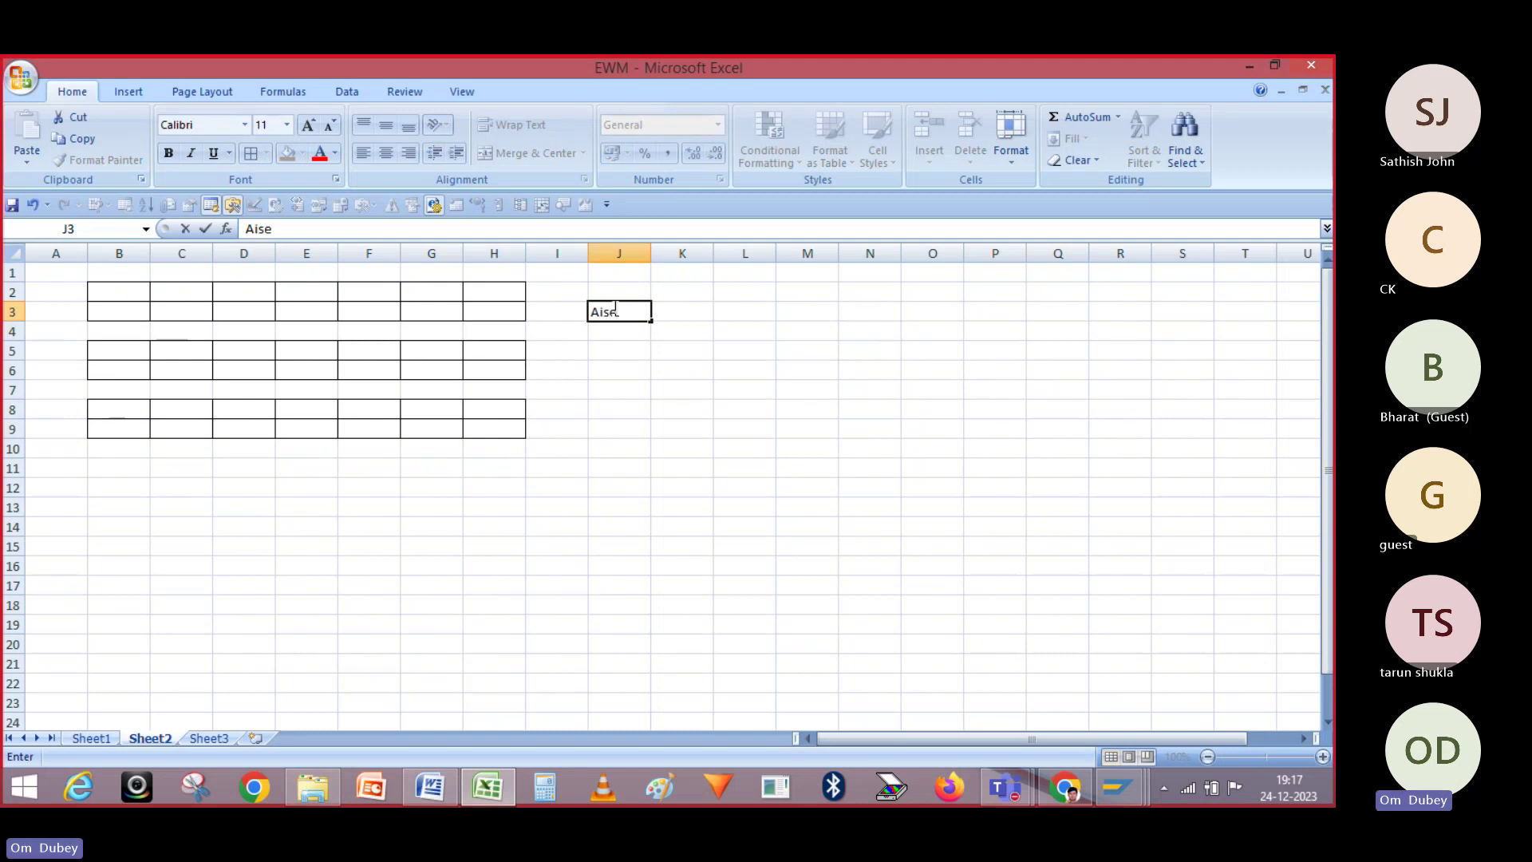
pyautogui.press('BackSpace')
pyautogui.write('01')
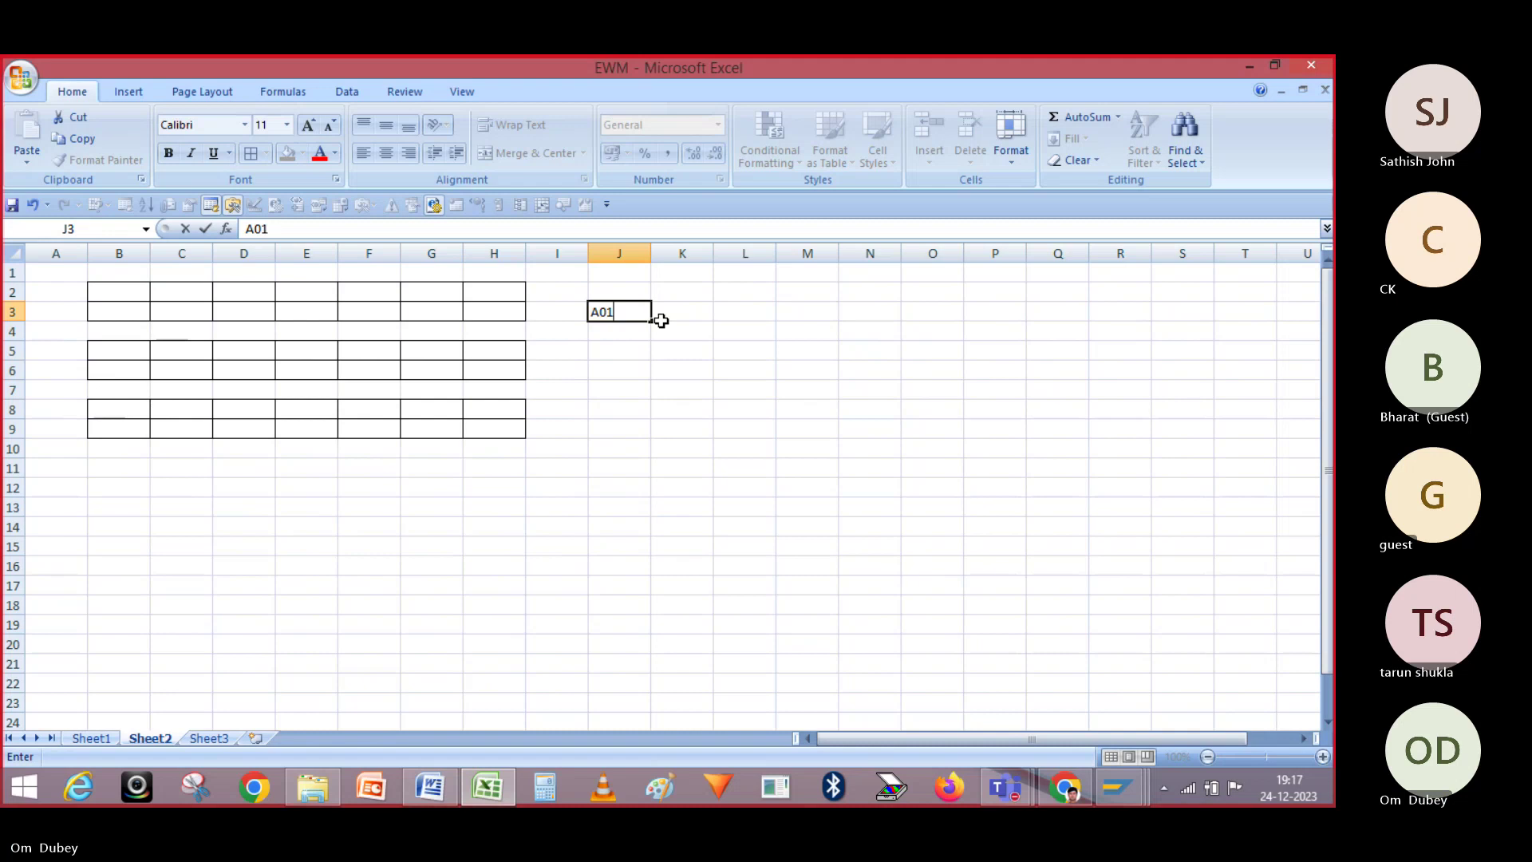
# - Enter A01 in J5 beside the second rack block and A03 in J8 beside the third
pyautogui.click(618, 357)
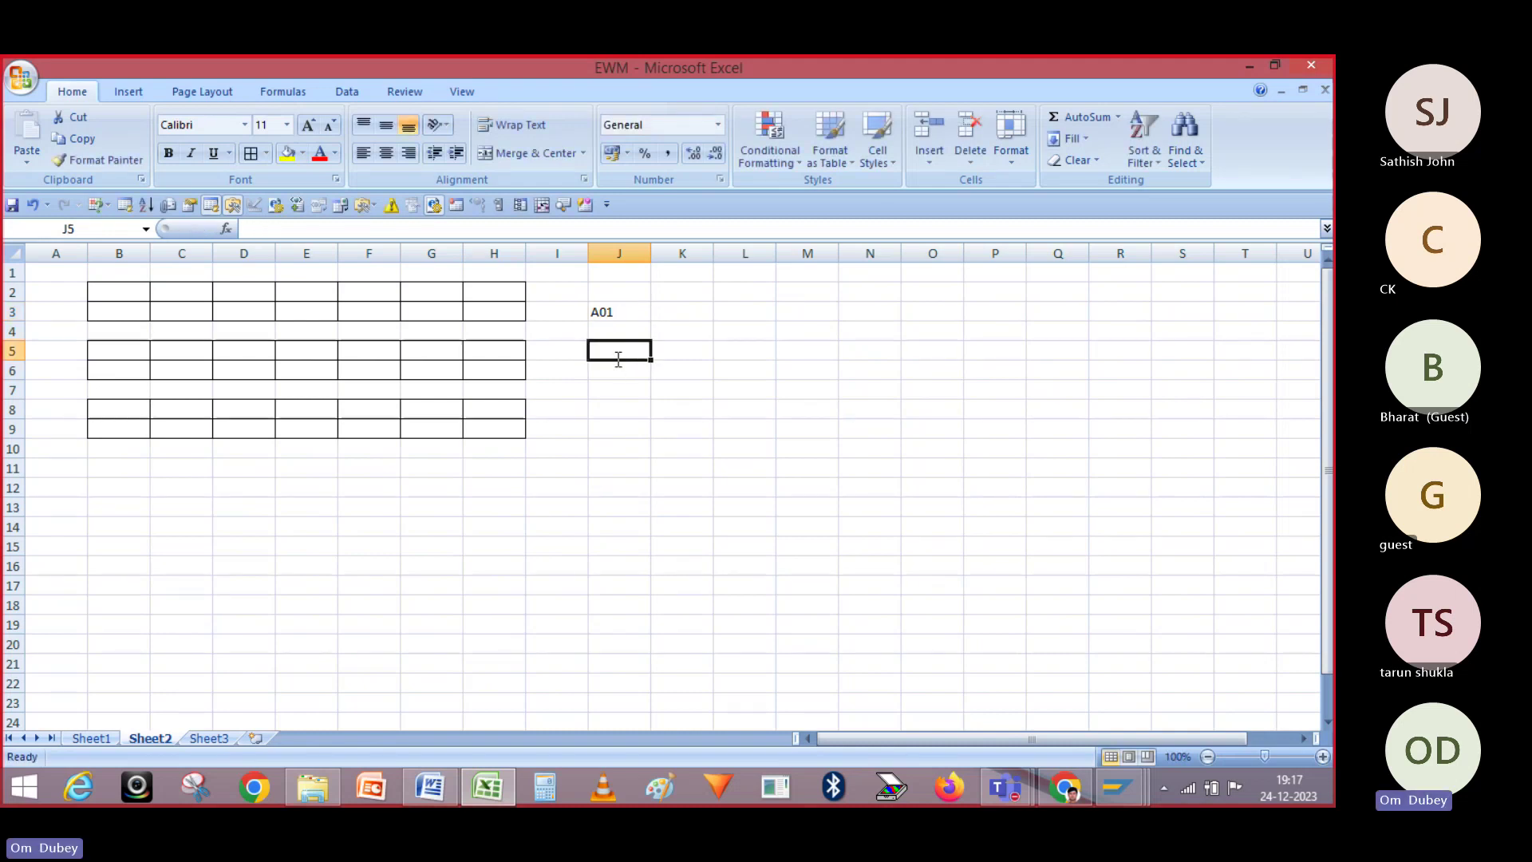
pyautogui.write('a')
pyautogui.press('BackSpace')
pyautogui.press('BackSpace')
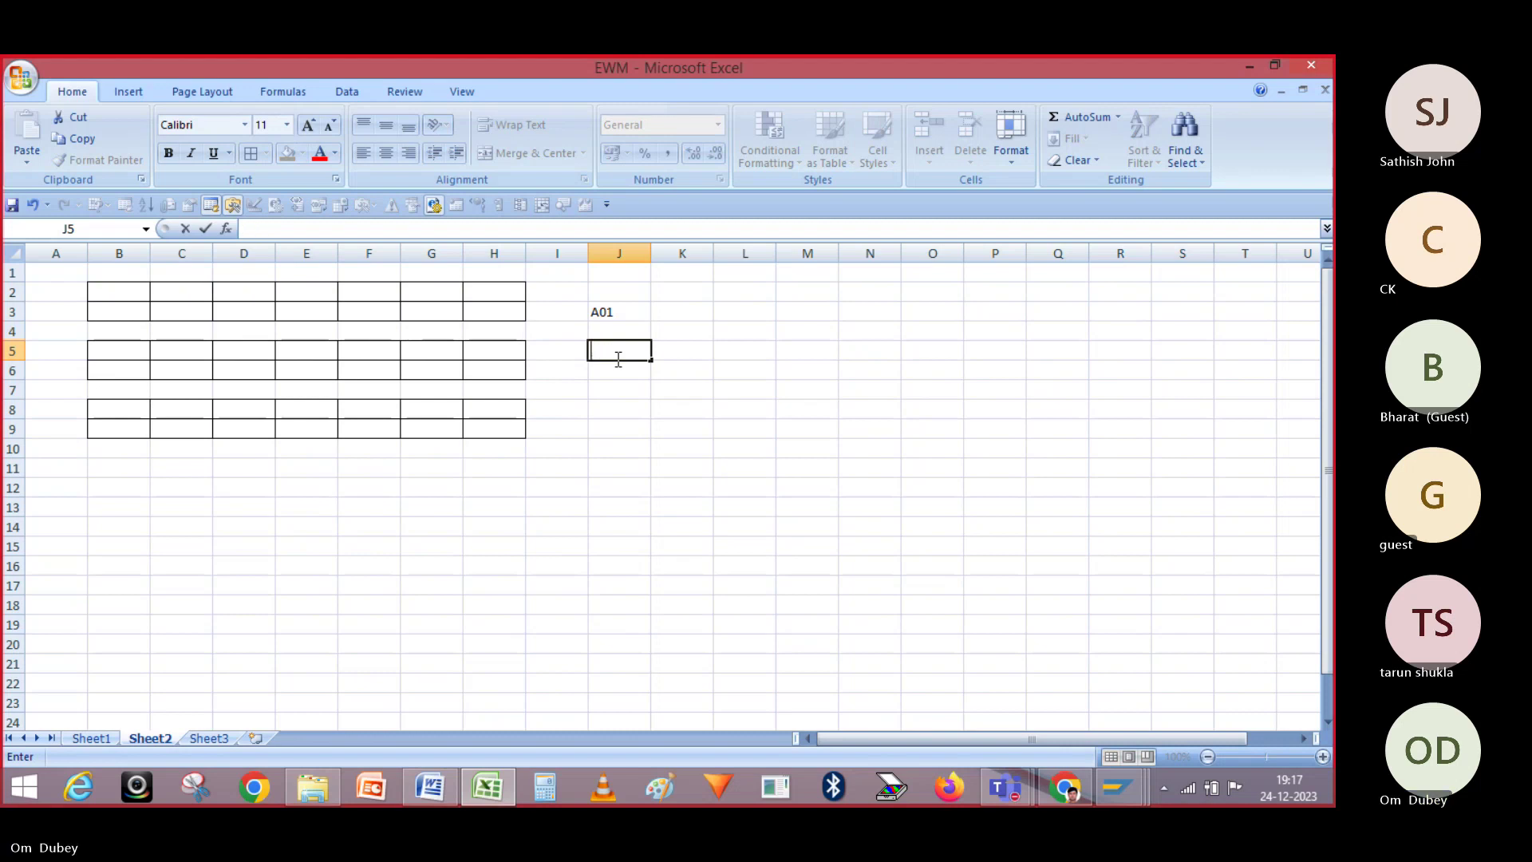
pyautogui.write('a')
pyautogui.press('Return')
pyautogui.press('Return')
pyautogui.press('Return')
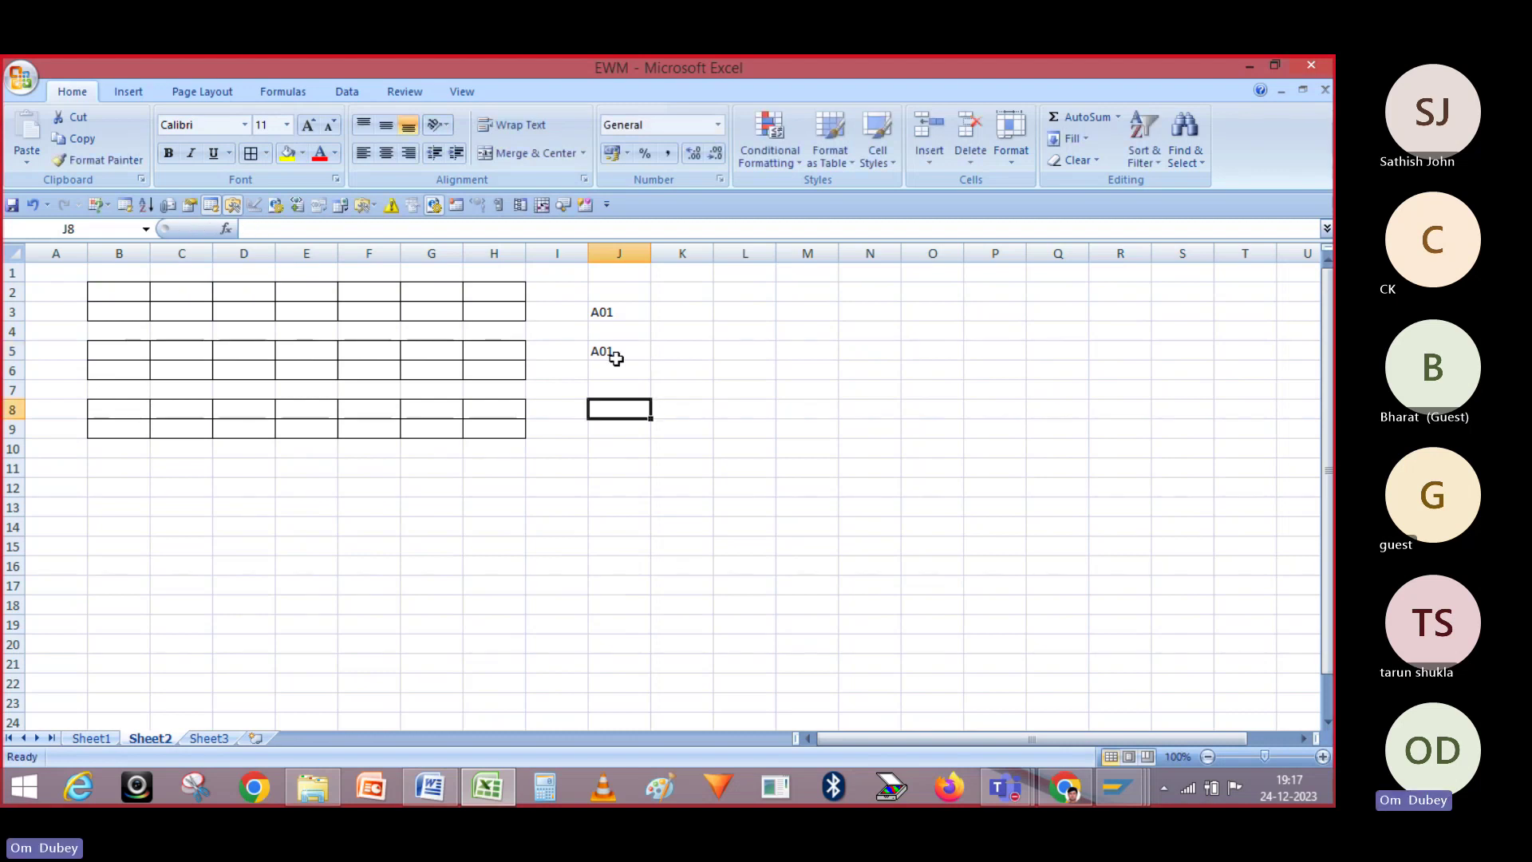
pyautogui.write('a03')
pyautogui.press('Return')
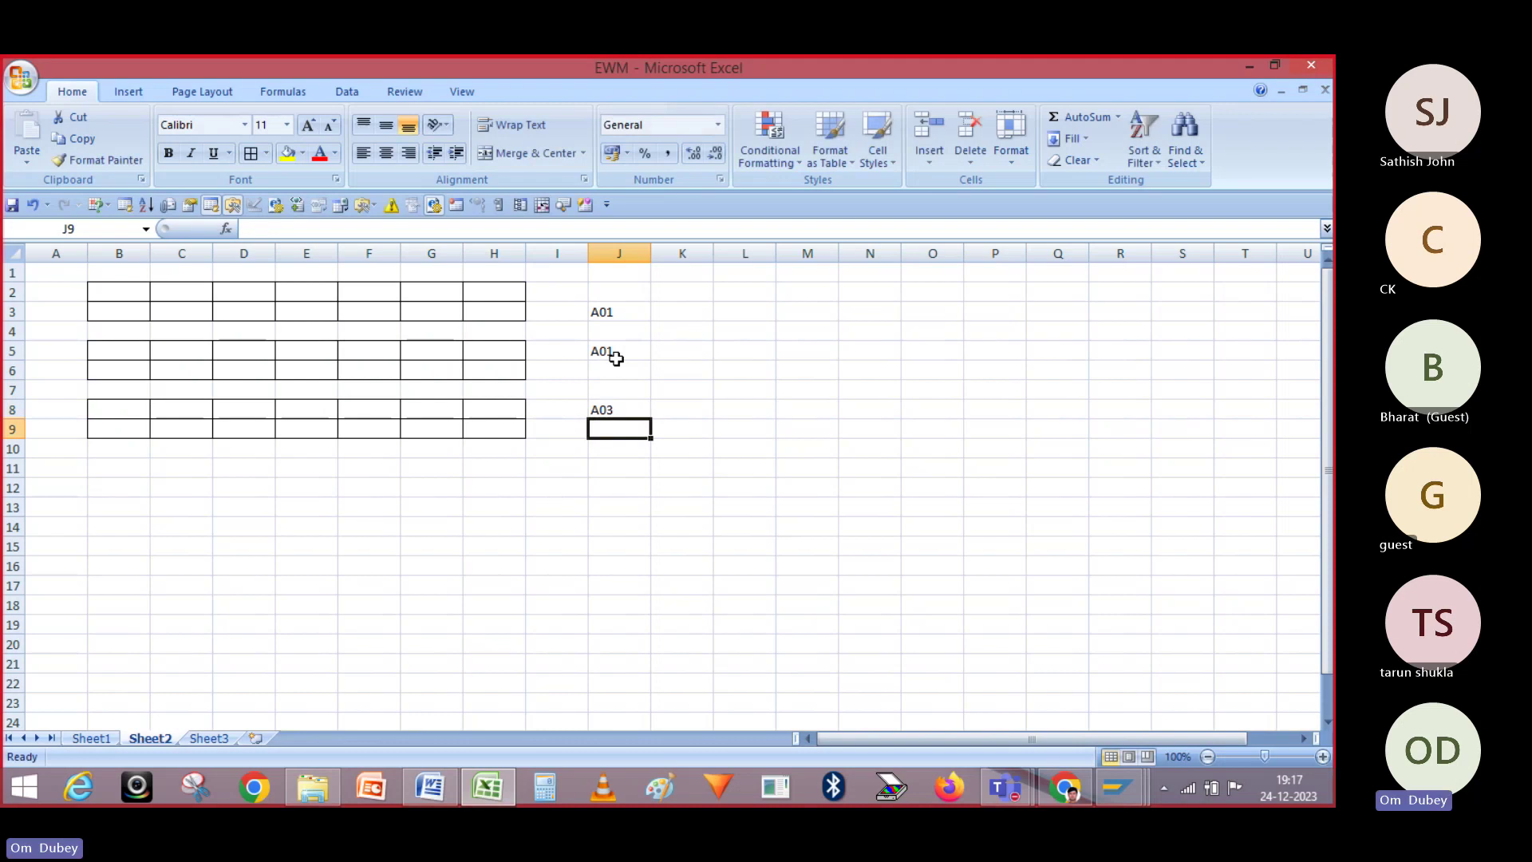
# - Copy the storage bin code A01-01-01 from the SAP Create Storage Bin form into cell M3 of the Excel sheet
pyautogui.click(632, 314)
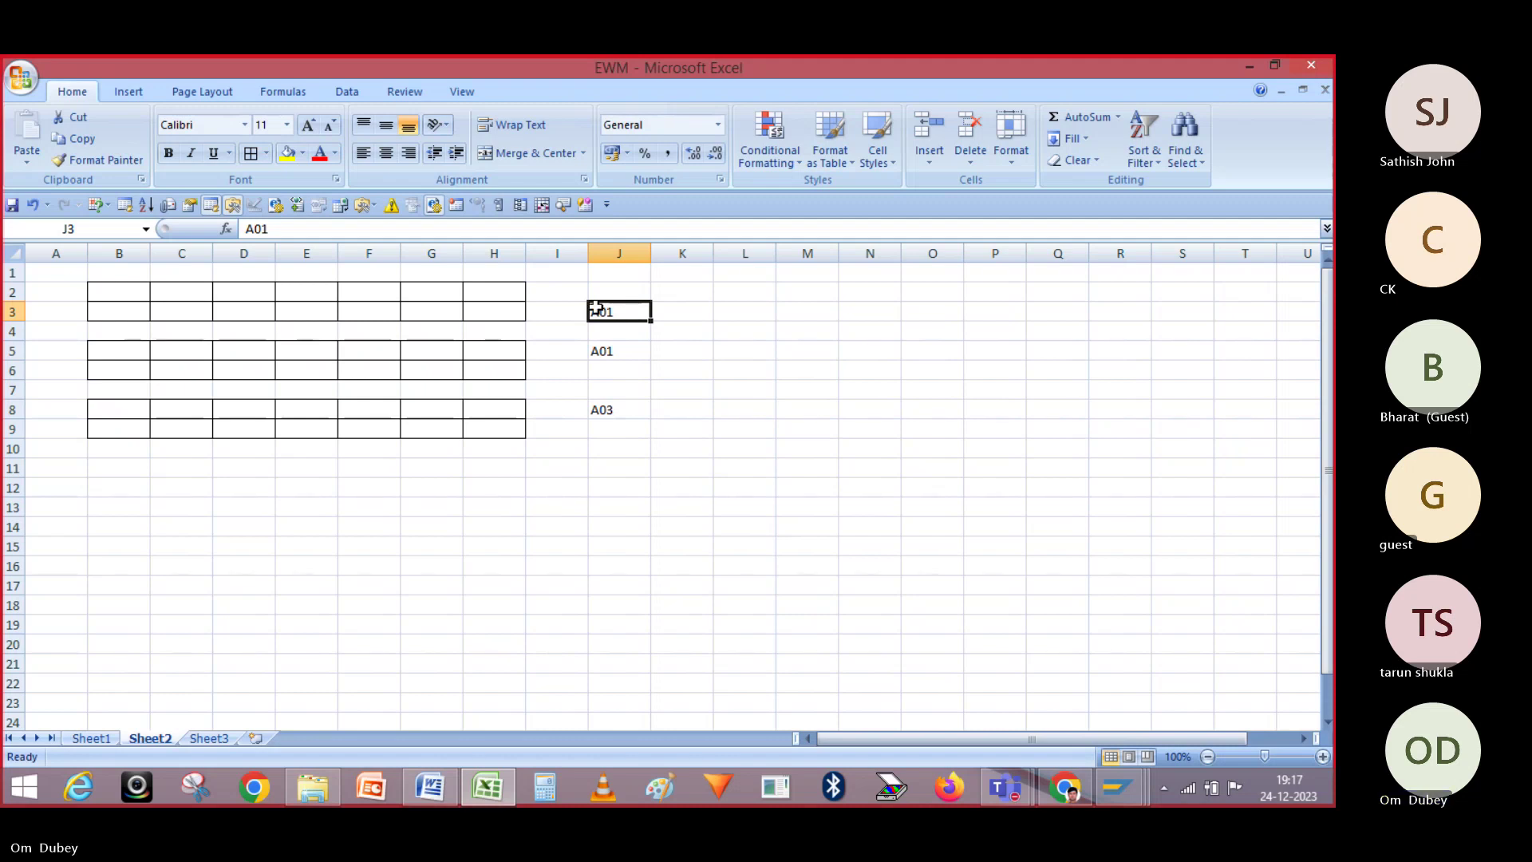
pyautogui.press('Right')
pyautogui.press('Right')
pyautogui.press('Right')
pyautogui.press('Right')
pyautogui.press('Right')
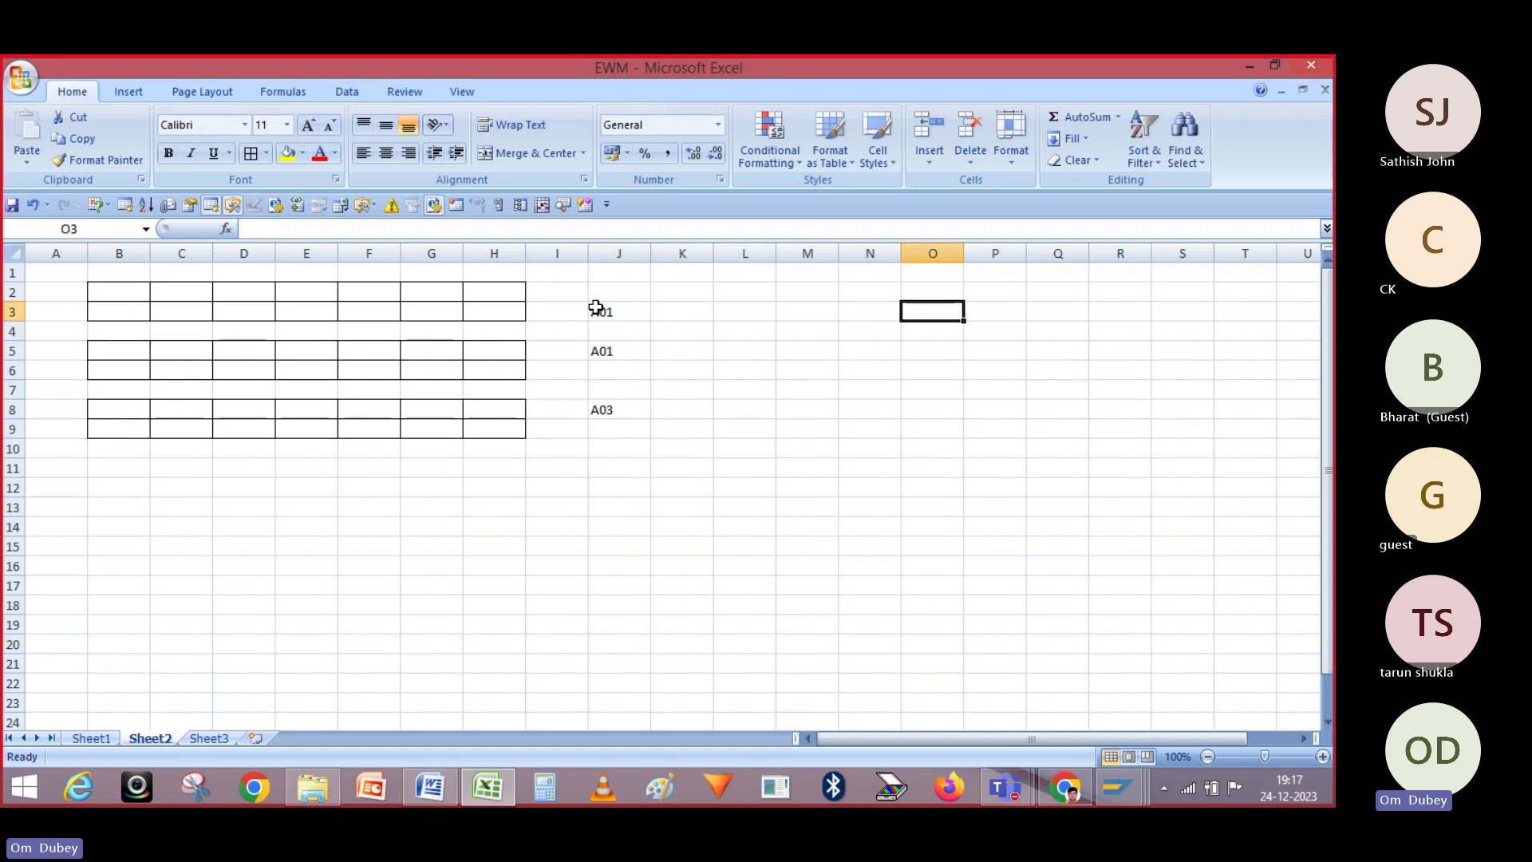
pyautogui.press('Left')
pyautogui.hotkey('alt', 'Tab')
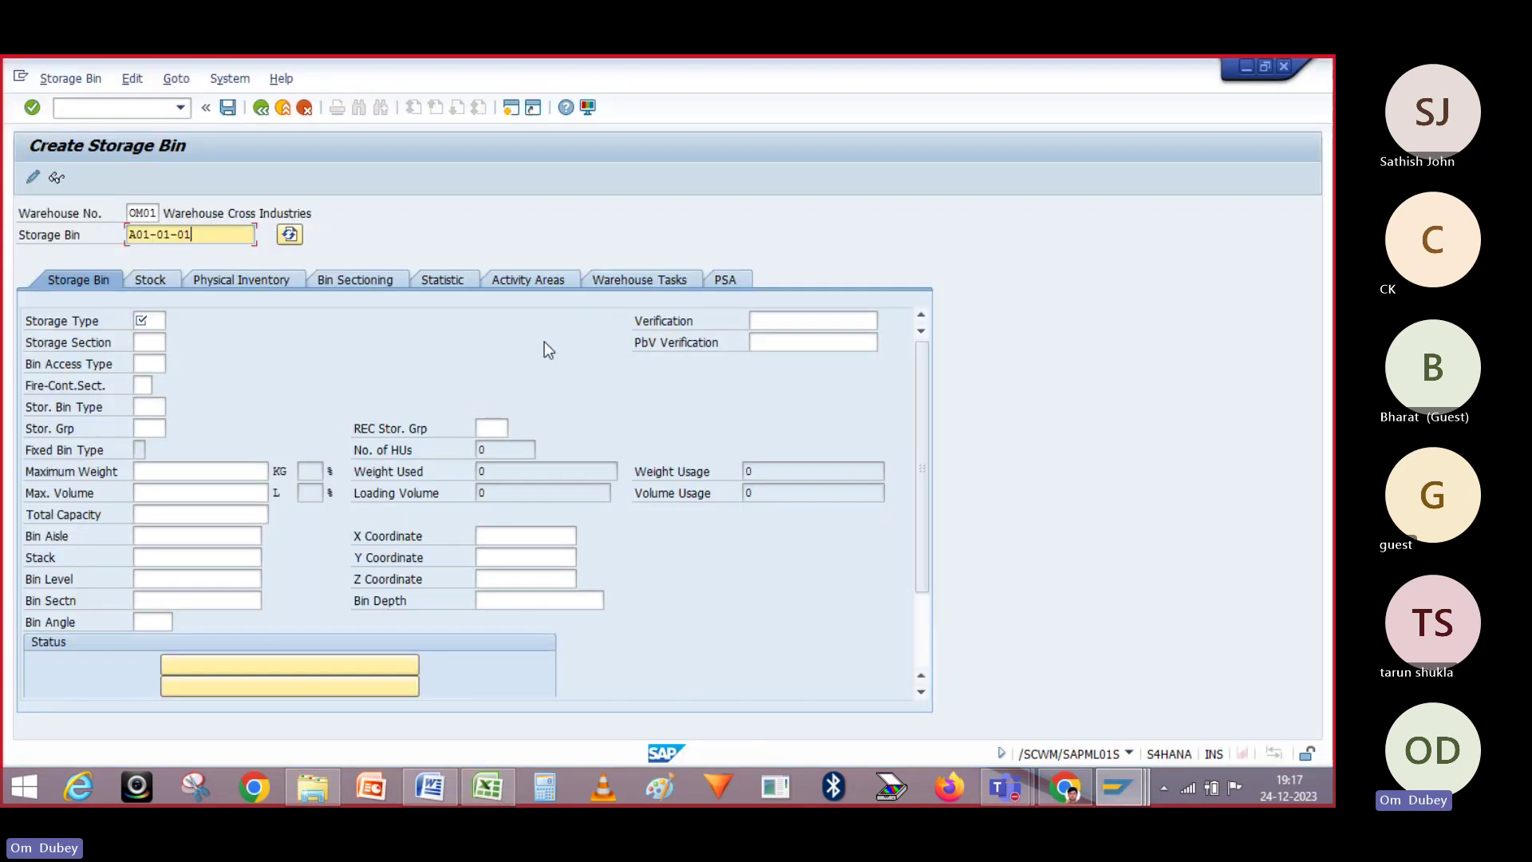
pyautogui.moveTo(195, 232); pyautogui.dragTo(115, 234)
pyautogui.hotkey('ctrl', 'c')
pyautogui.hotkey('alt', 'Tab')
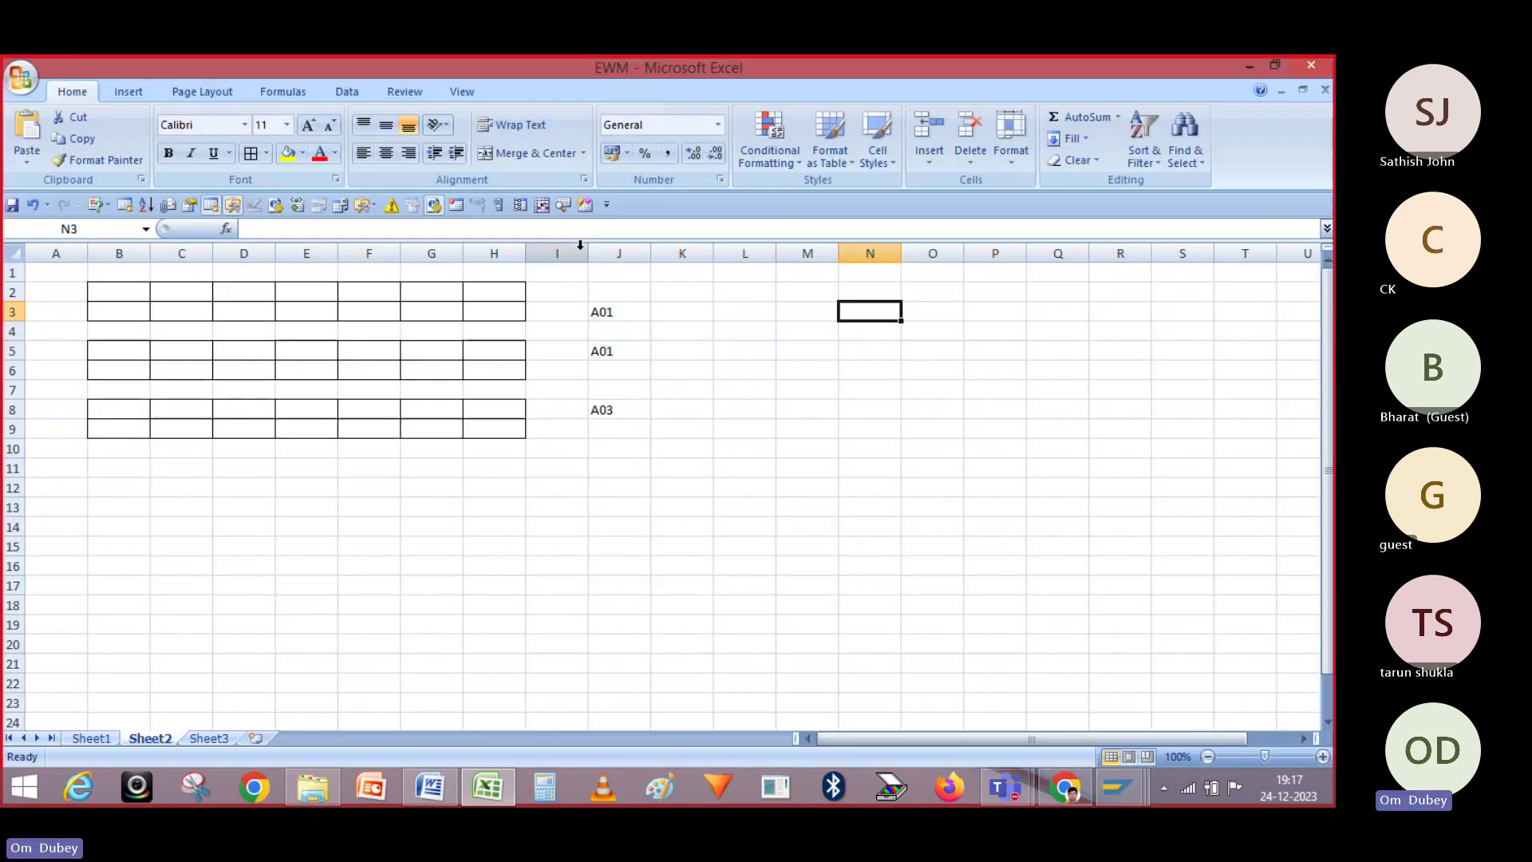
pyautogui.click(818, 305)
pyautogui.doubleClick(819, 306)
pyautogui.hotkey('ctrl', 'v')
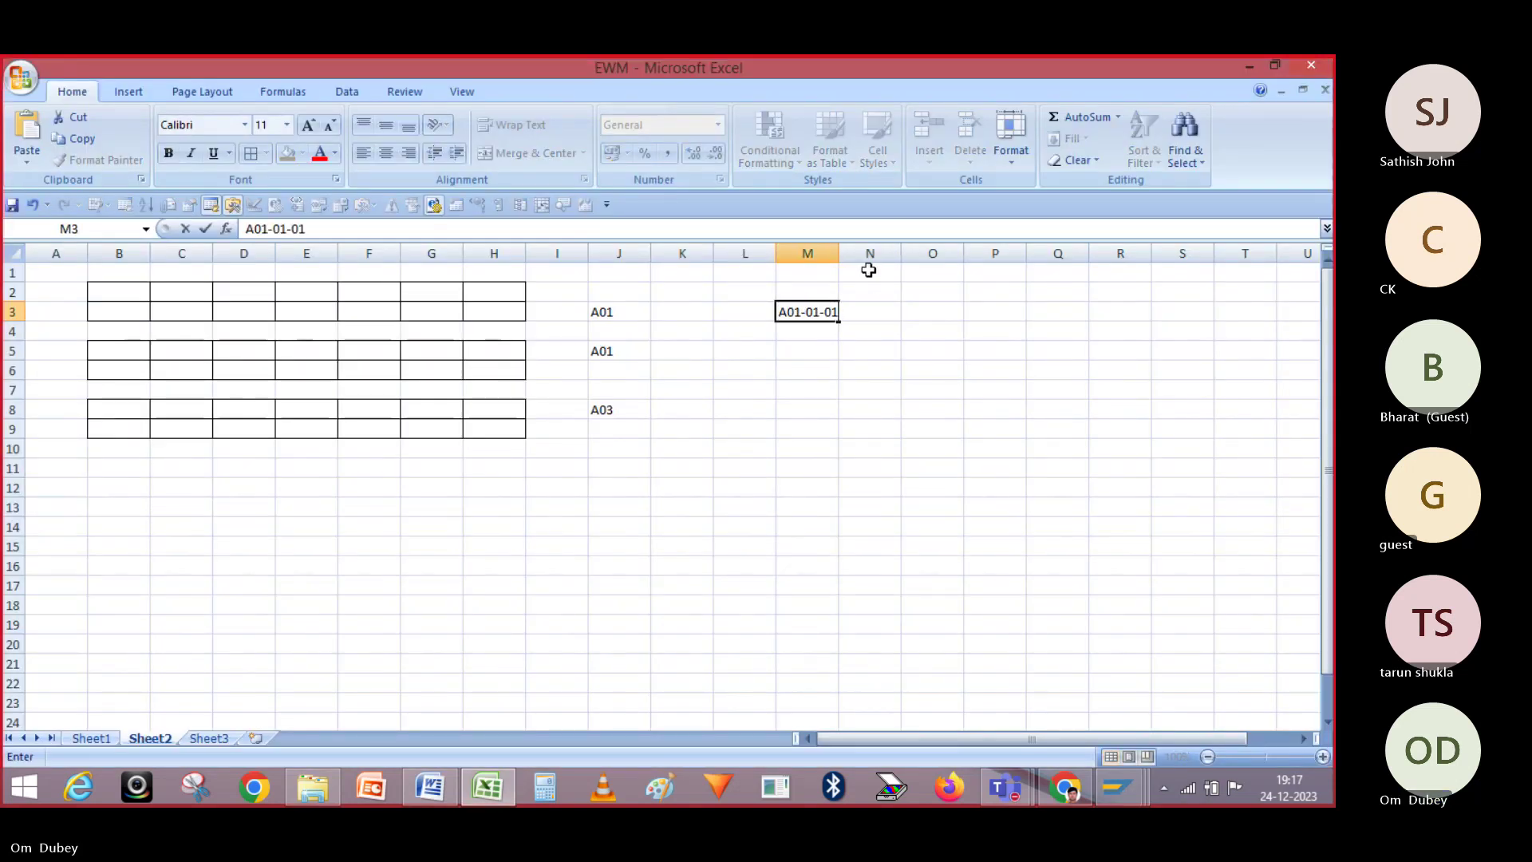
# - Fit column M's width to its content and select the bin code cell M3
pyautogui.click(867, 270)
pyautogui.doubleClick(838, 252)
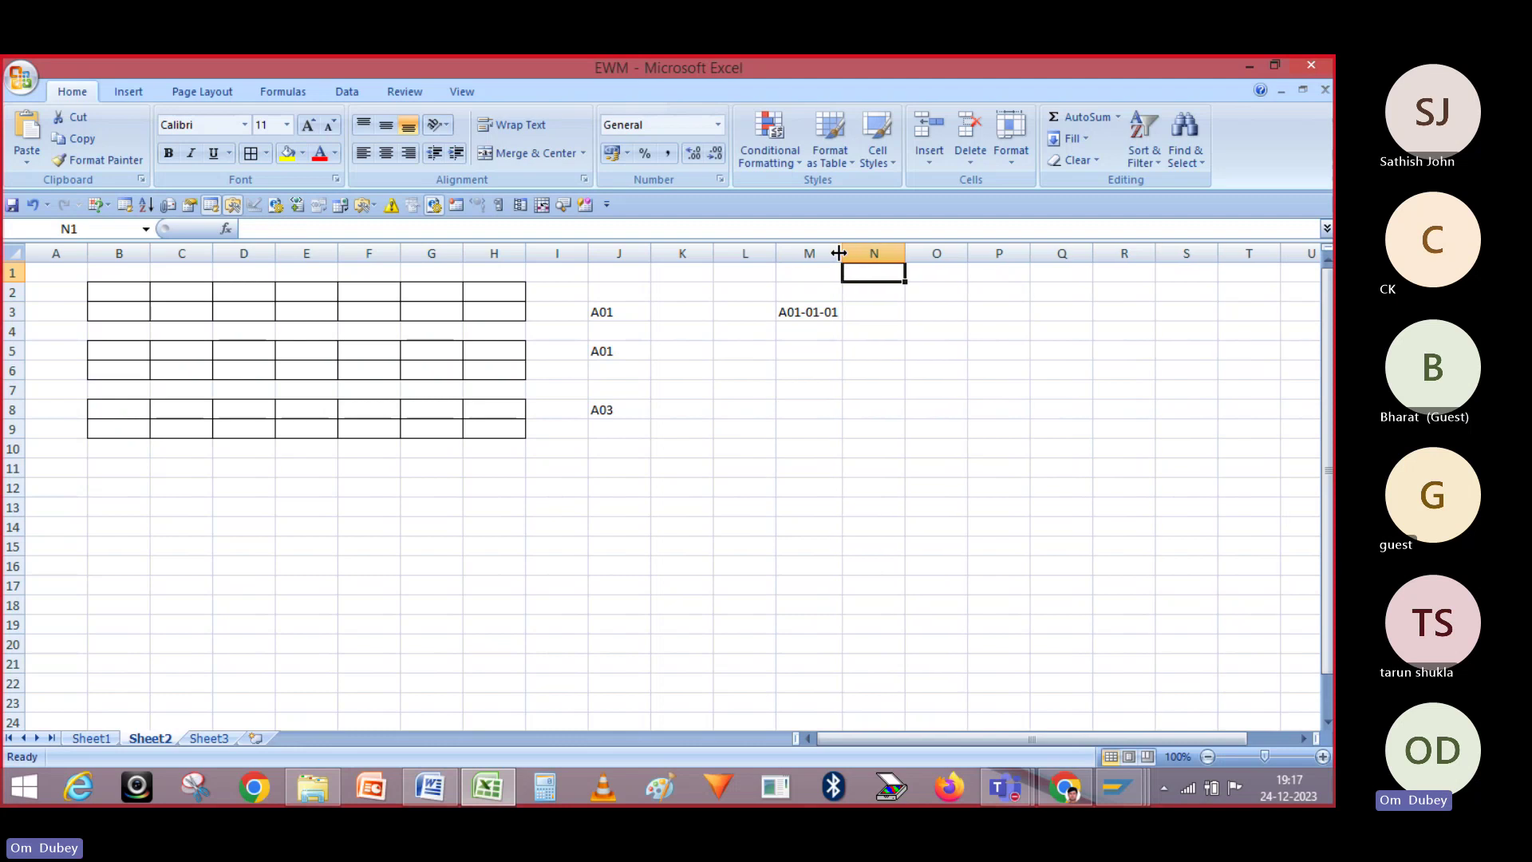
pyautogui.click(793, 314)
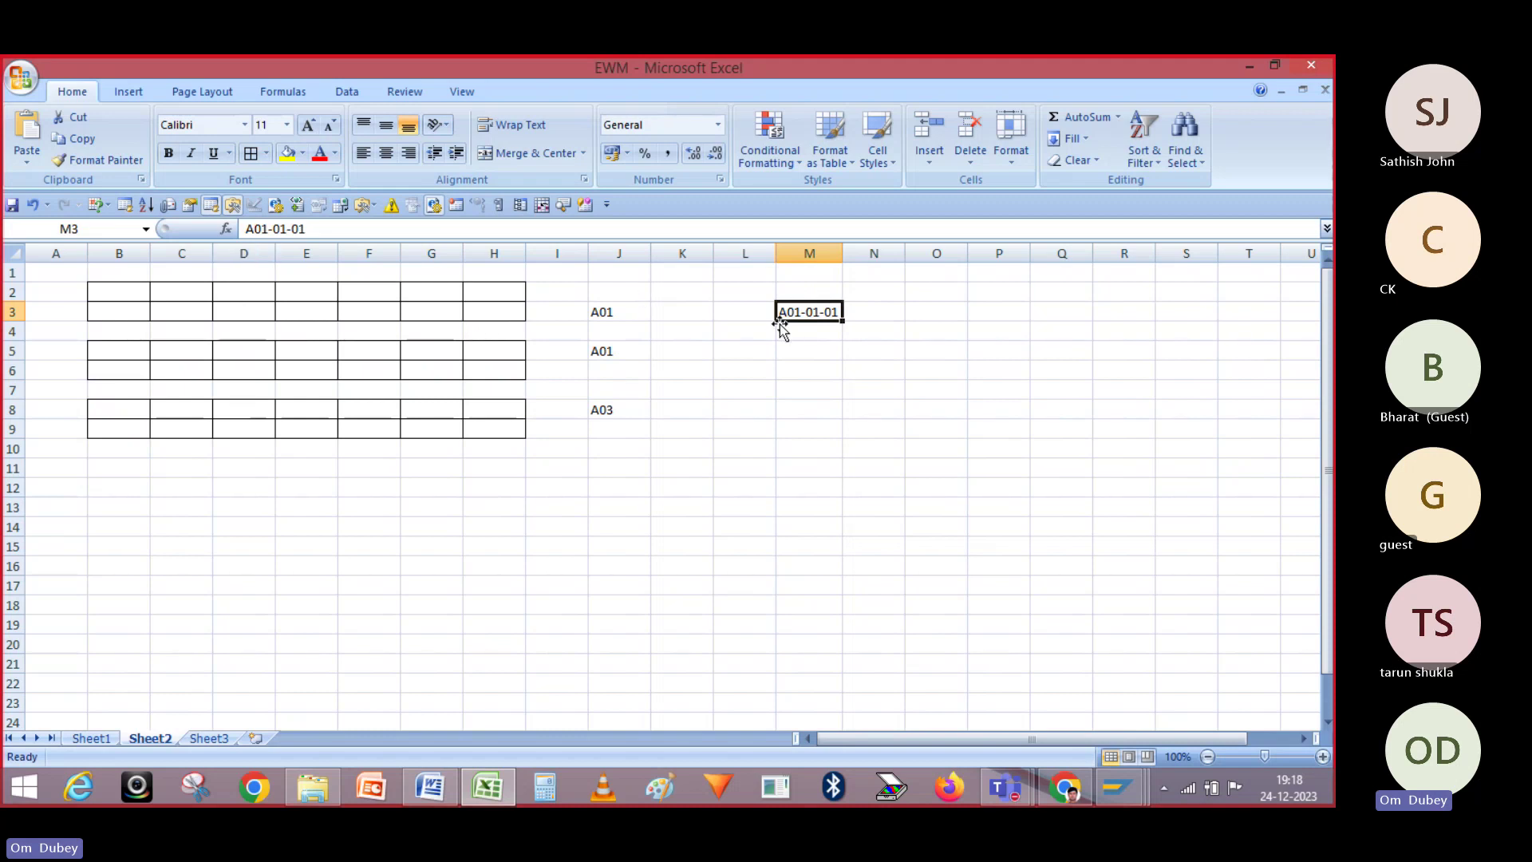
# - Change the second rack block's aisle label in J5 to A02
pyautogui.doubleClick(625, 351)
pyautogui.press('BackSpace')
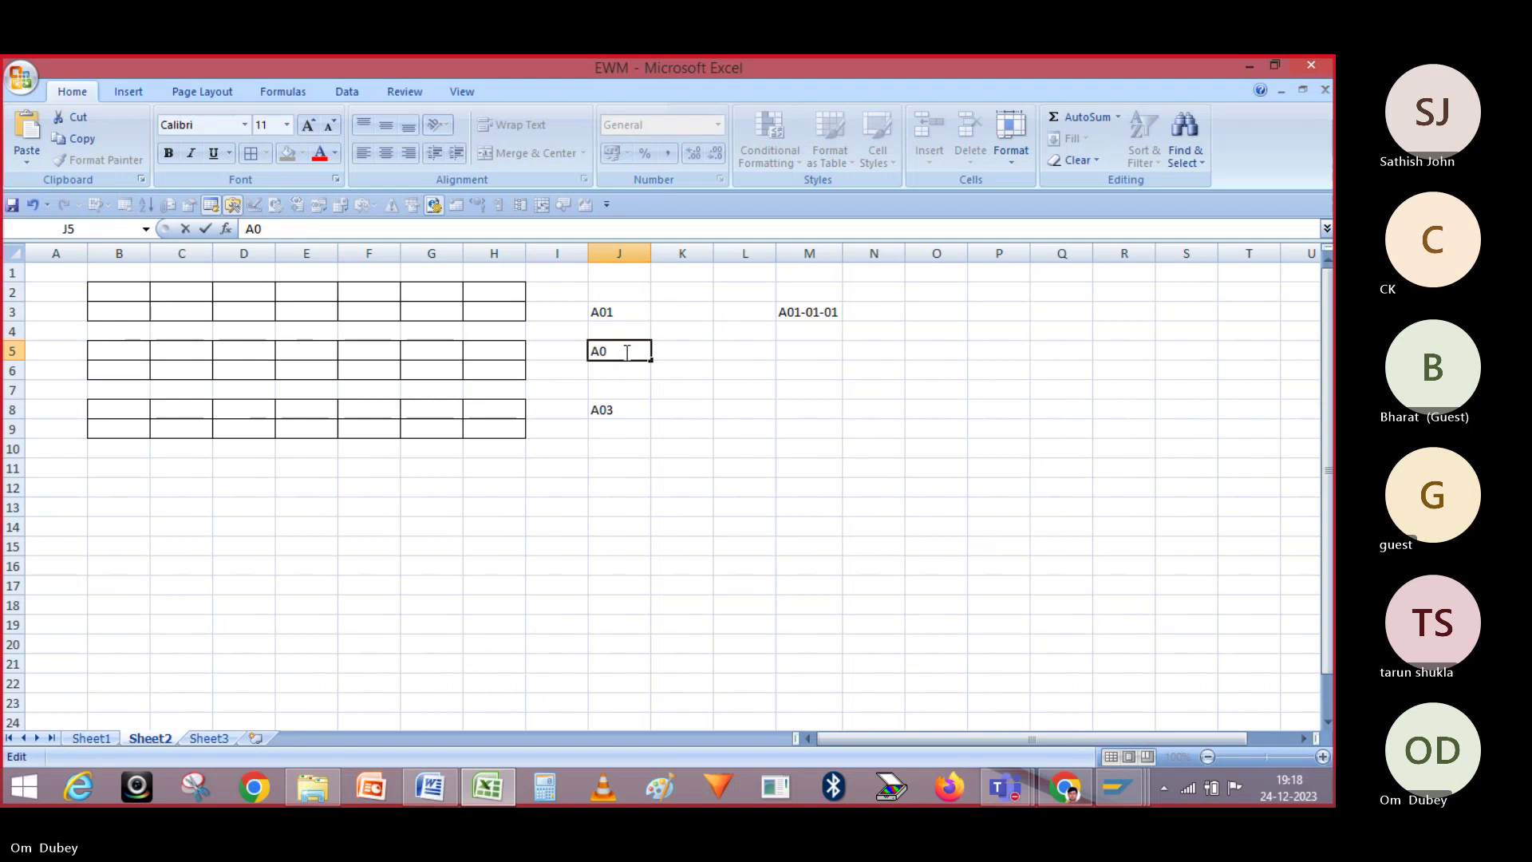
pyautogui.write('2')
pyautogui.press('Return')
pyautogui.click(805, 313)
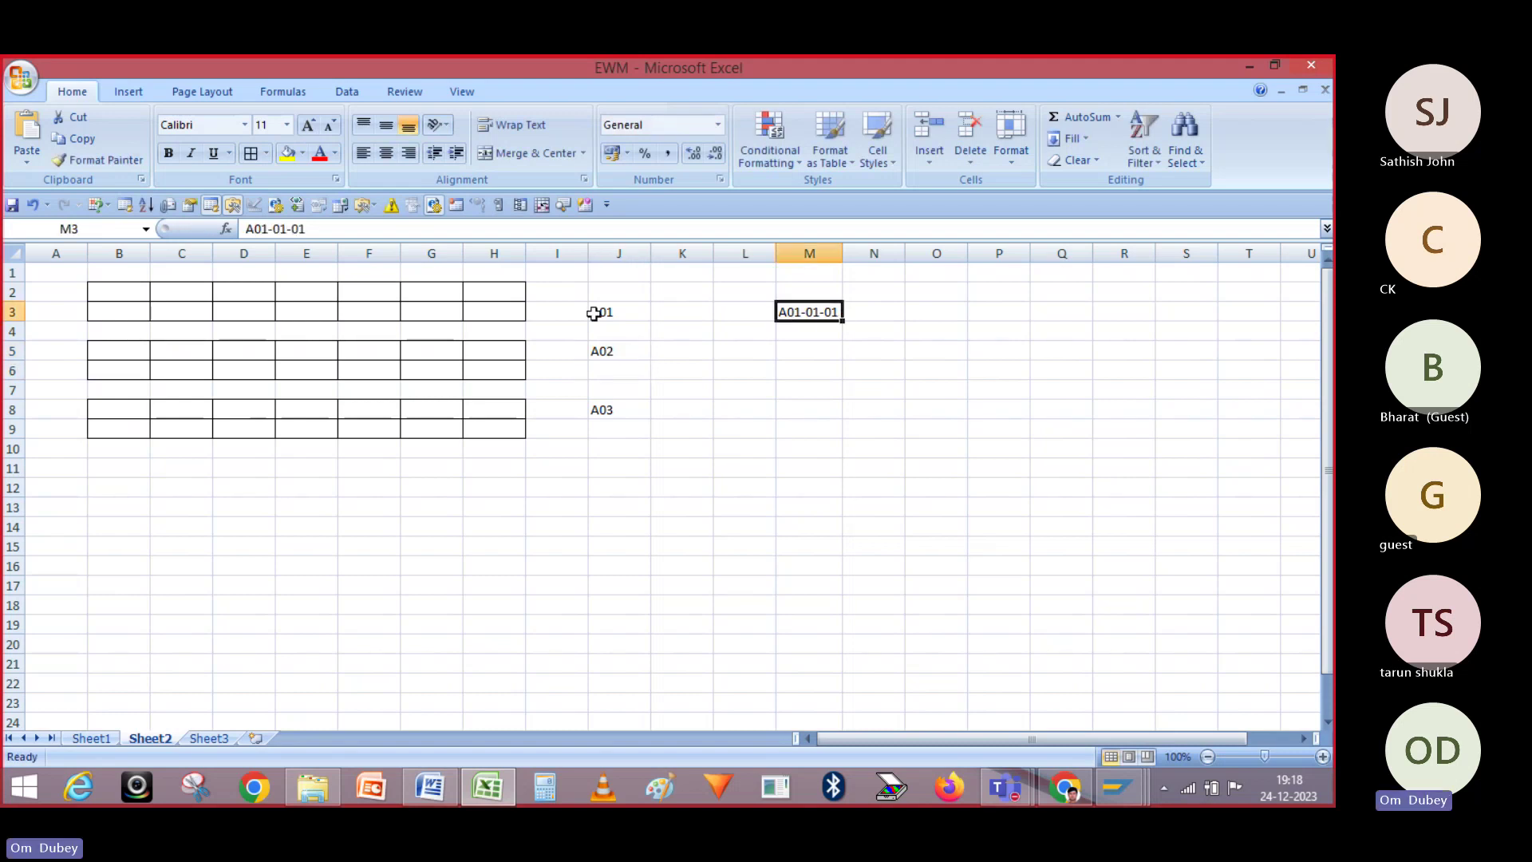
# - Walk through the bin cells of the first rack's row 3 between B3 and H3 and relate them to the aisle label in J3
pyautogui.click(544, 313)
pyautogui.click(492, 312)
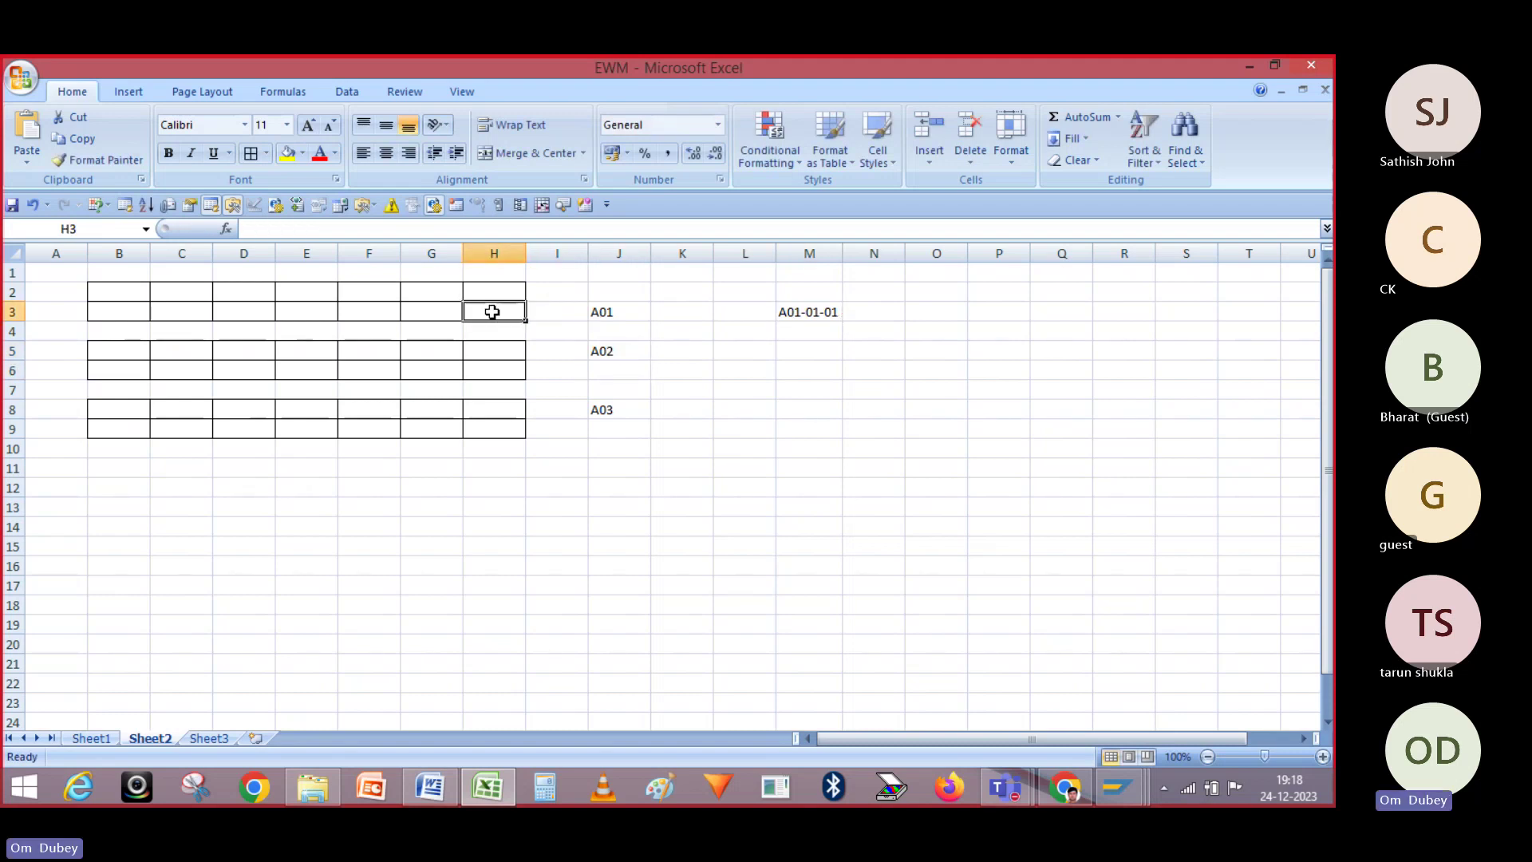
pyautogui.press('Left')
pyautogui.press('Left')
pyautogui.press('Left')
pyautogui.press('Left')
pyautogui.press('Left')
pyautogui.press('Left')
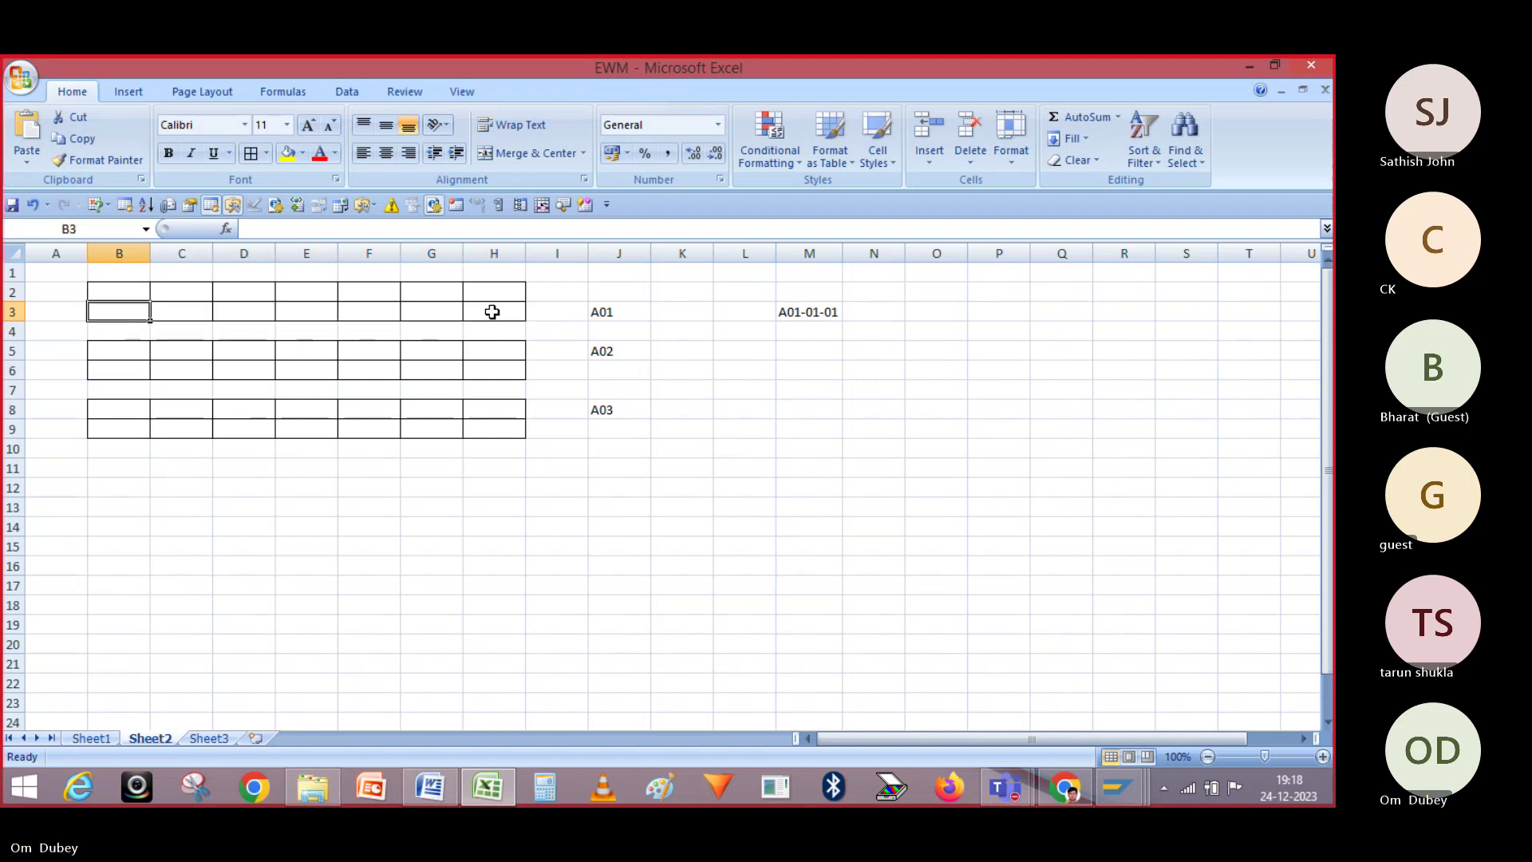
pyautogui.press('Right')
pyautogui.press('Right')
pyautogui.press('Right')
pyautogui.press('Right')
pyautogui.press('Right')
pyautogui.press('Right')
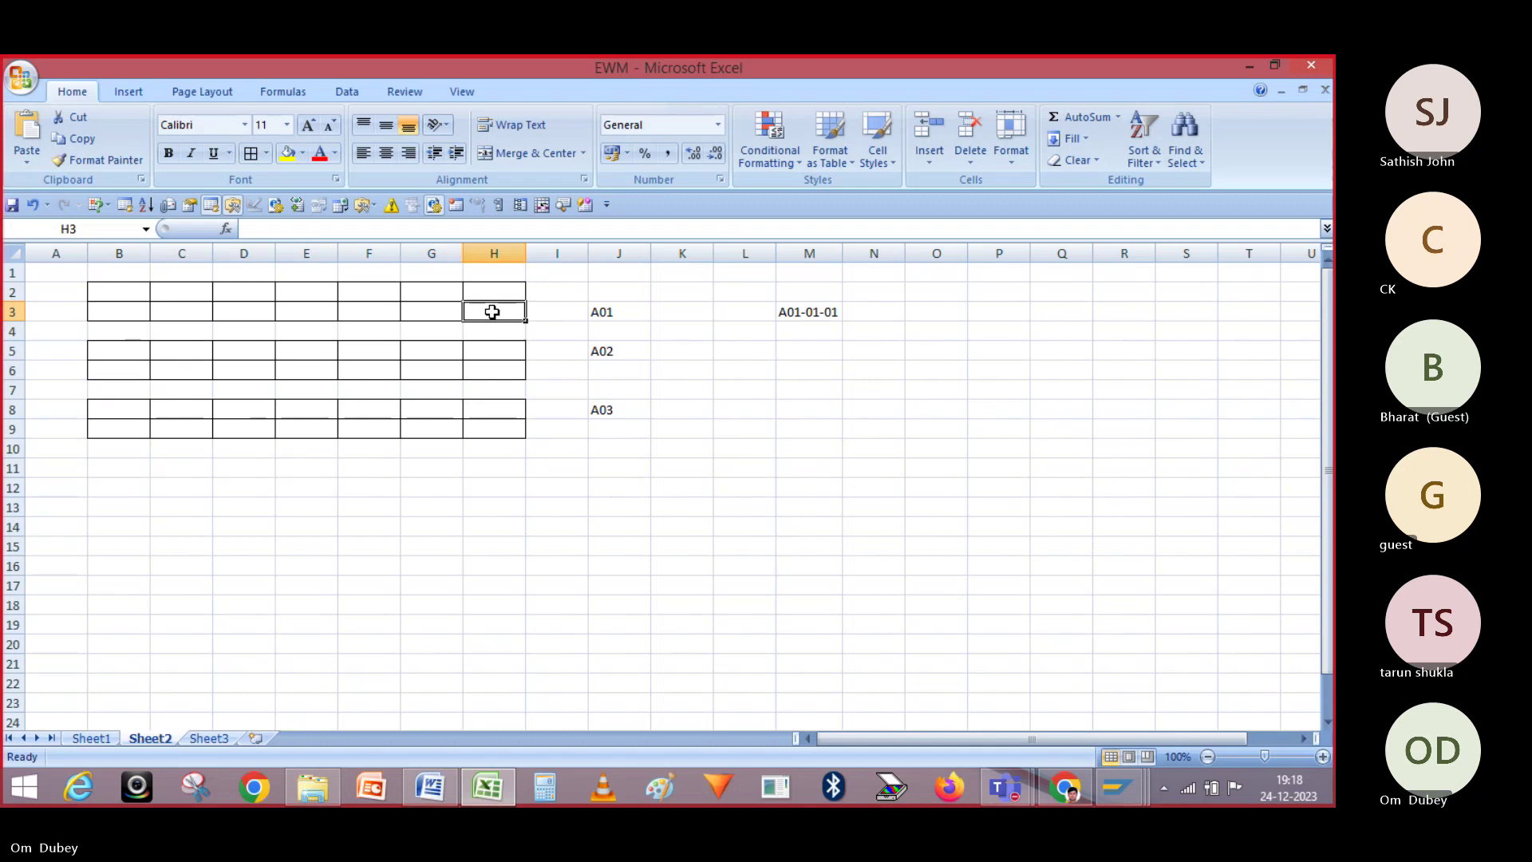
pyautogui.click(319, 316)
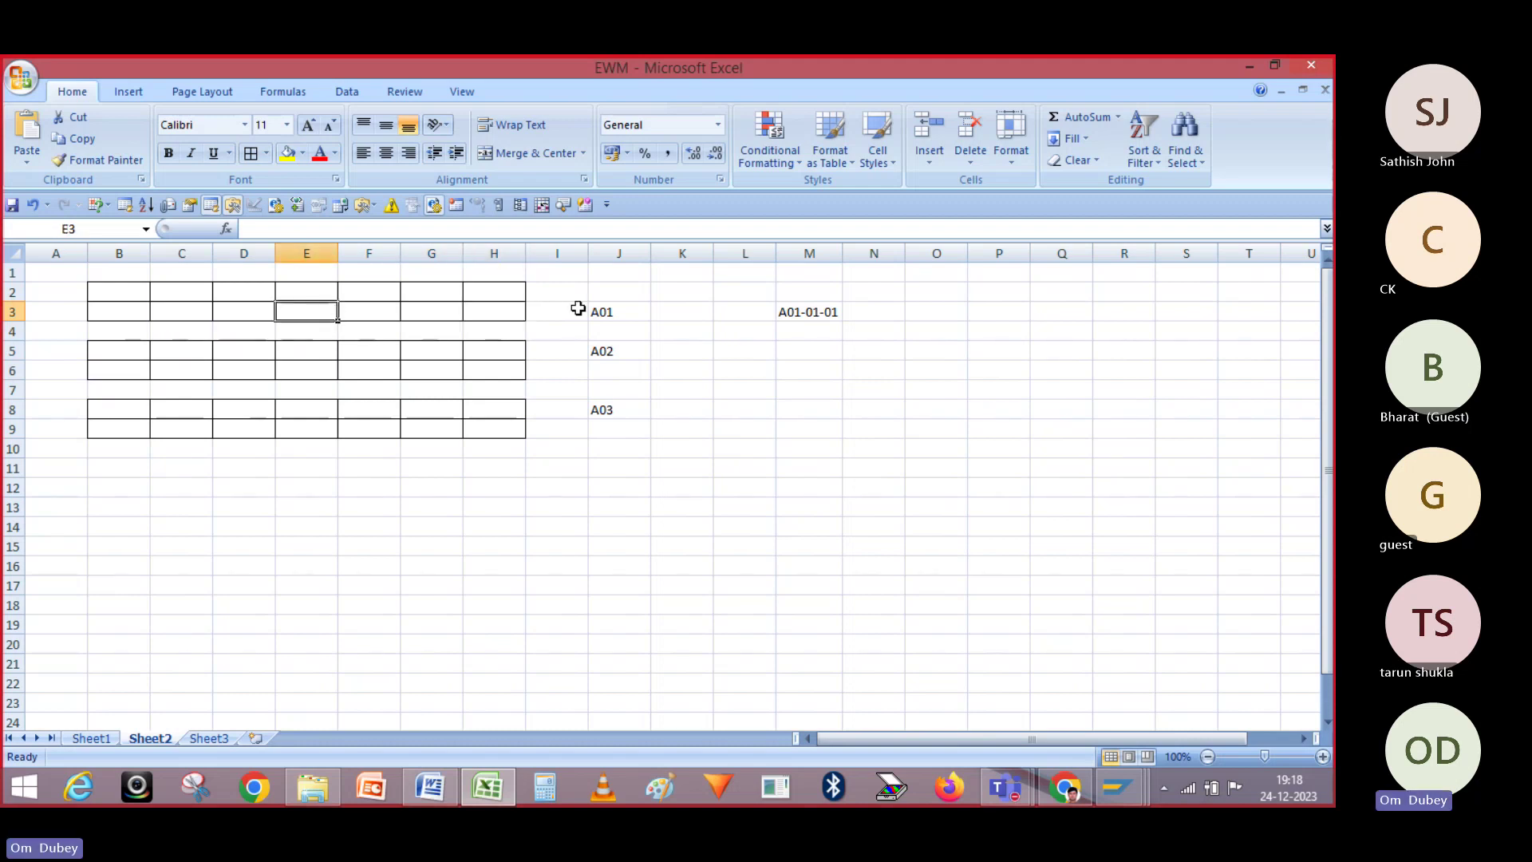
pyautogui.click(610, 314)
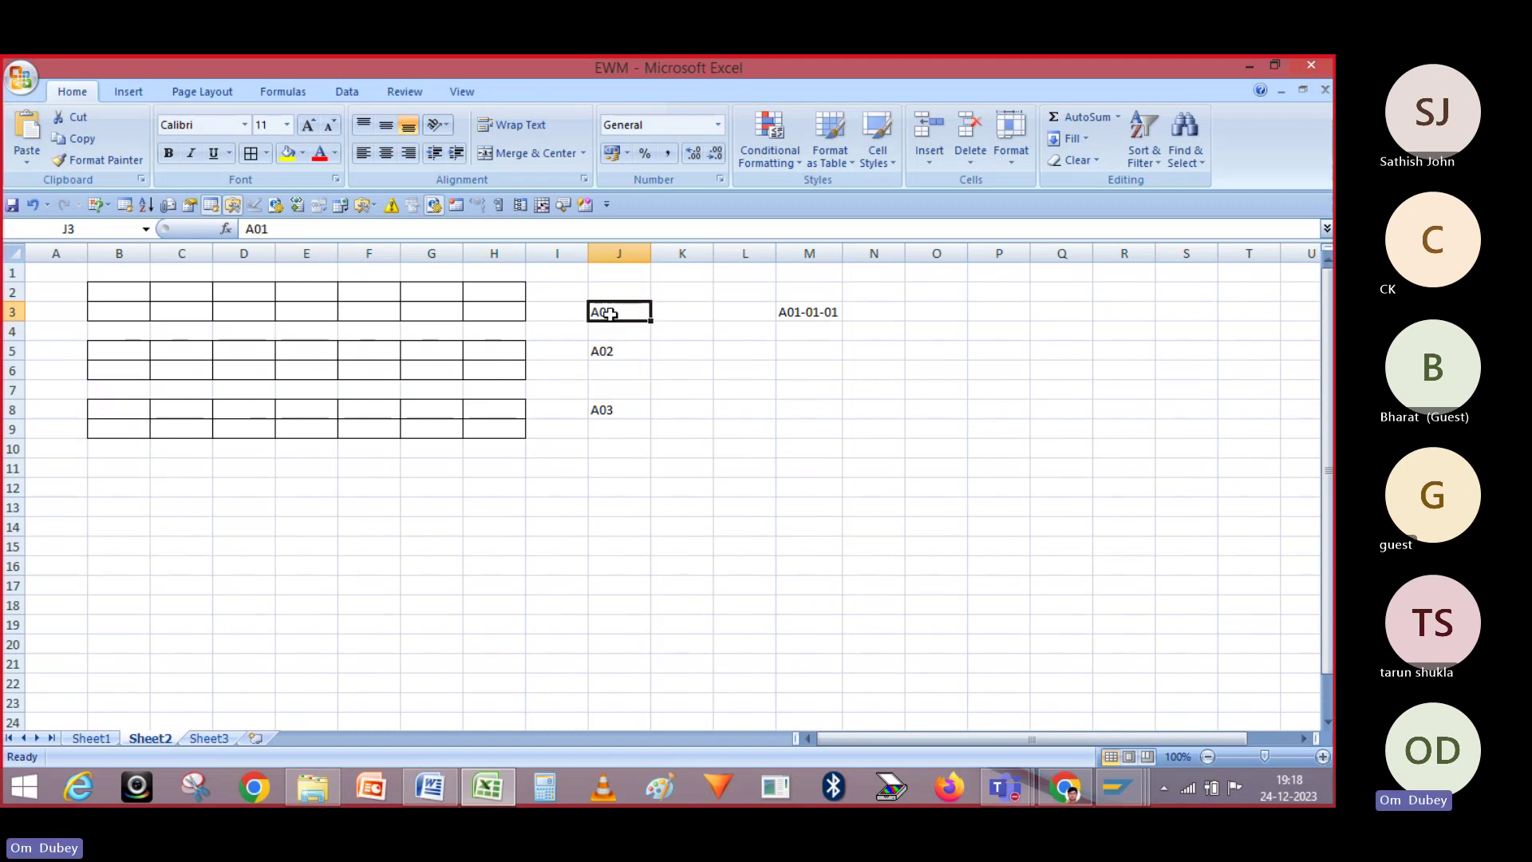
pyautogui.click(493, 316)
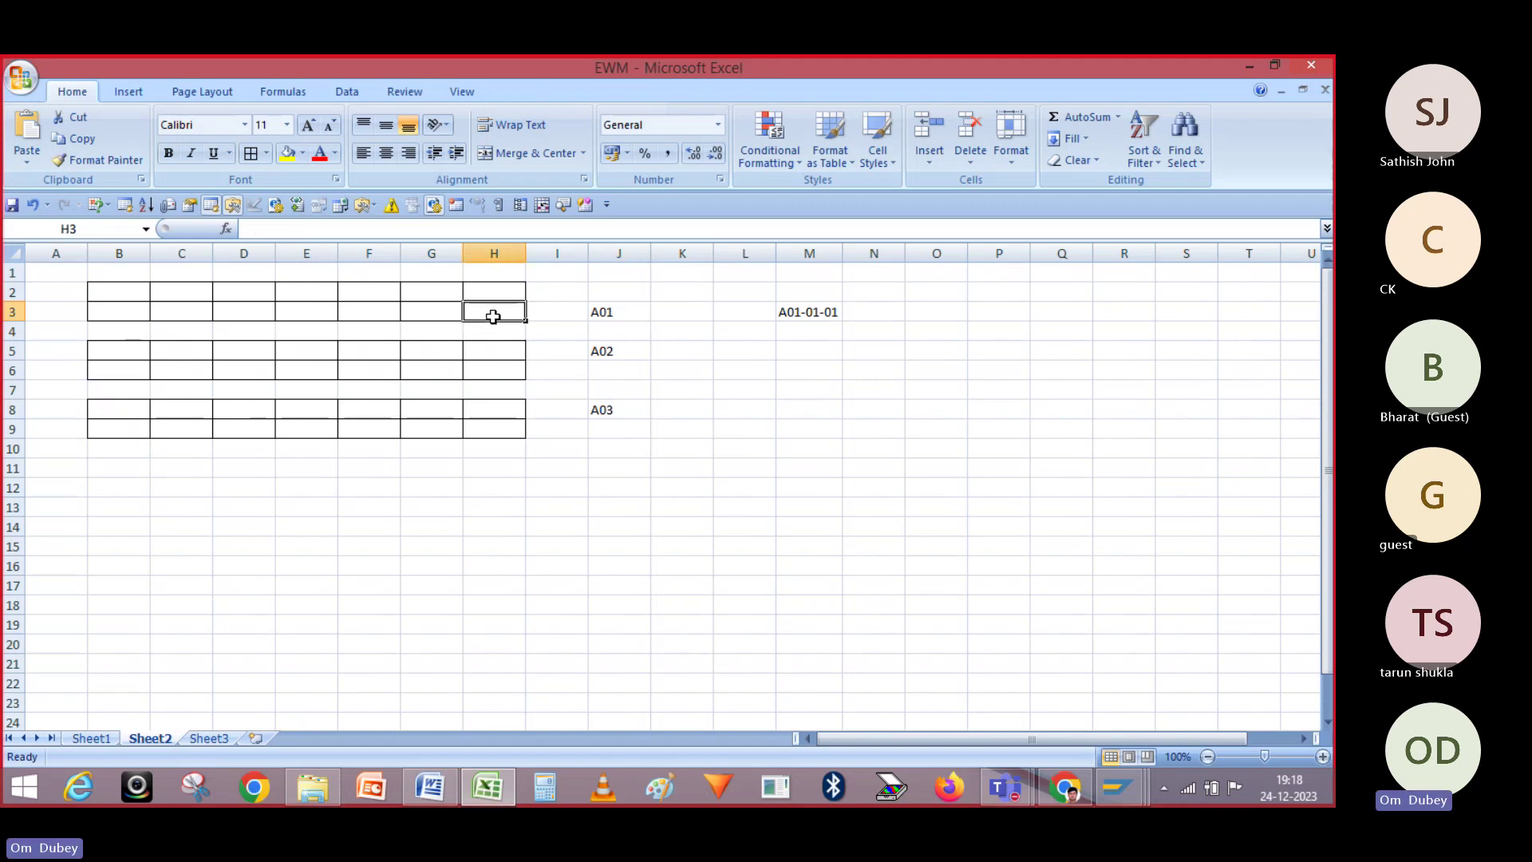
# - Add a third level to the first rack block by applying all borders to B1:H3
pyautogui.press('Up')
pyautogui.press('Up')
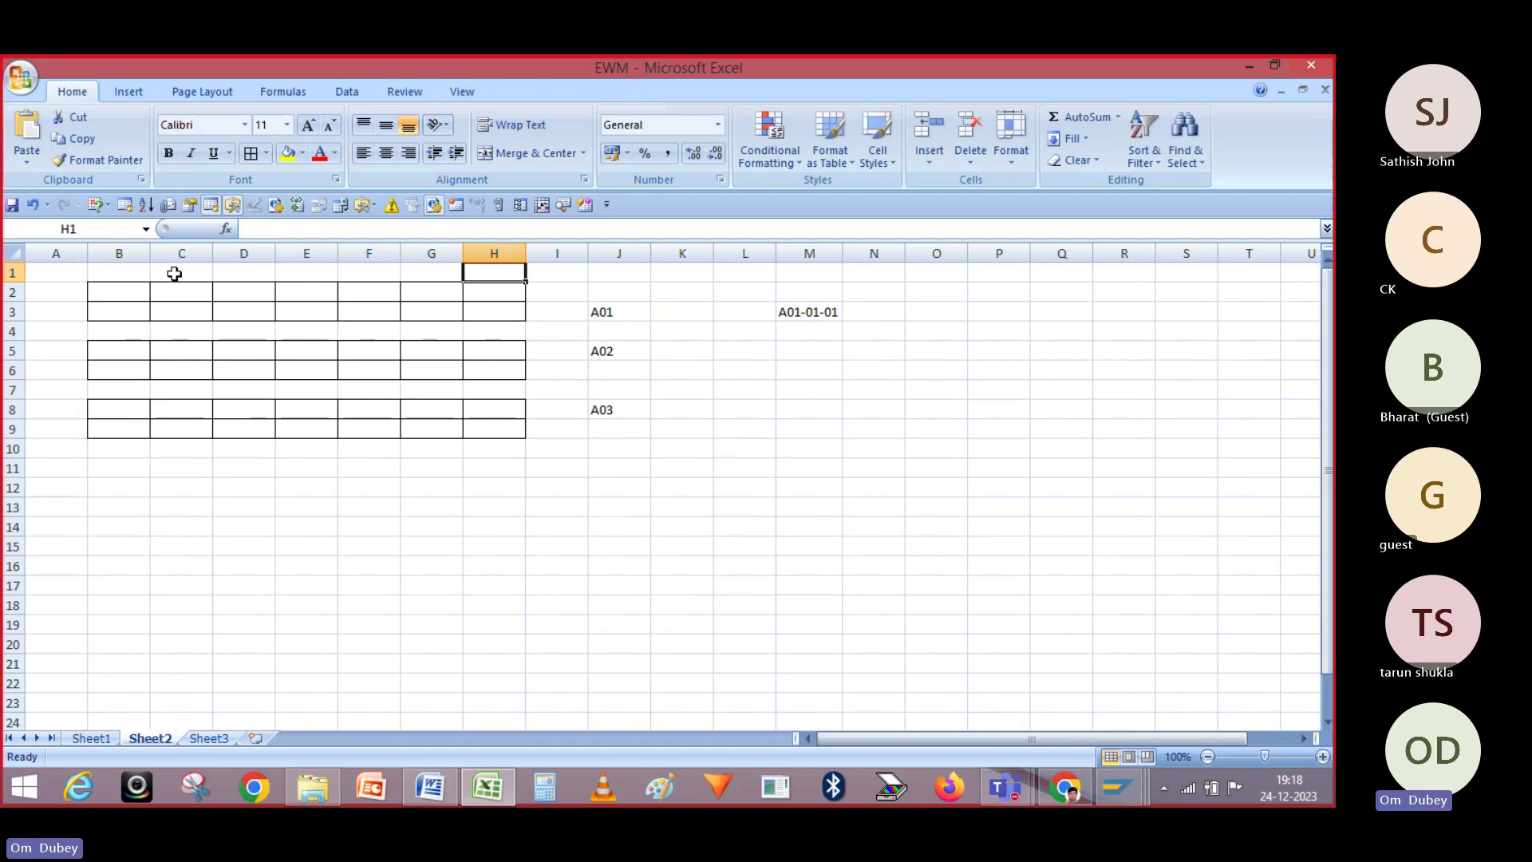
pyautogui.moveTo(128, 271); pyautogui.dragTo(492, 313)
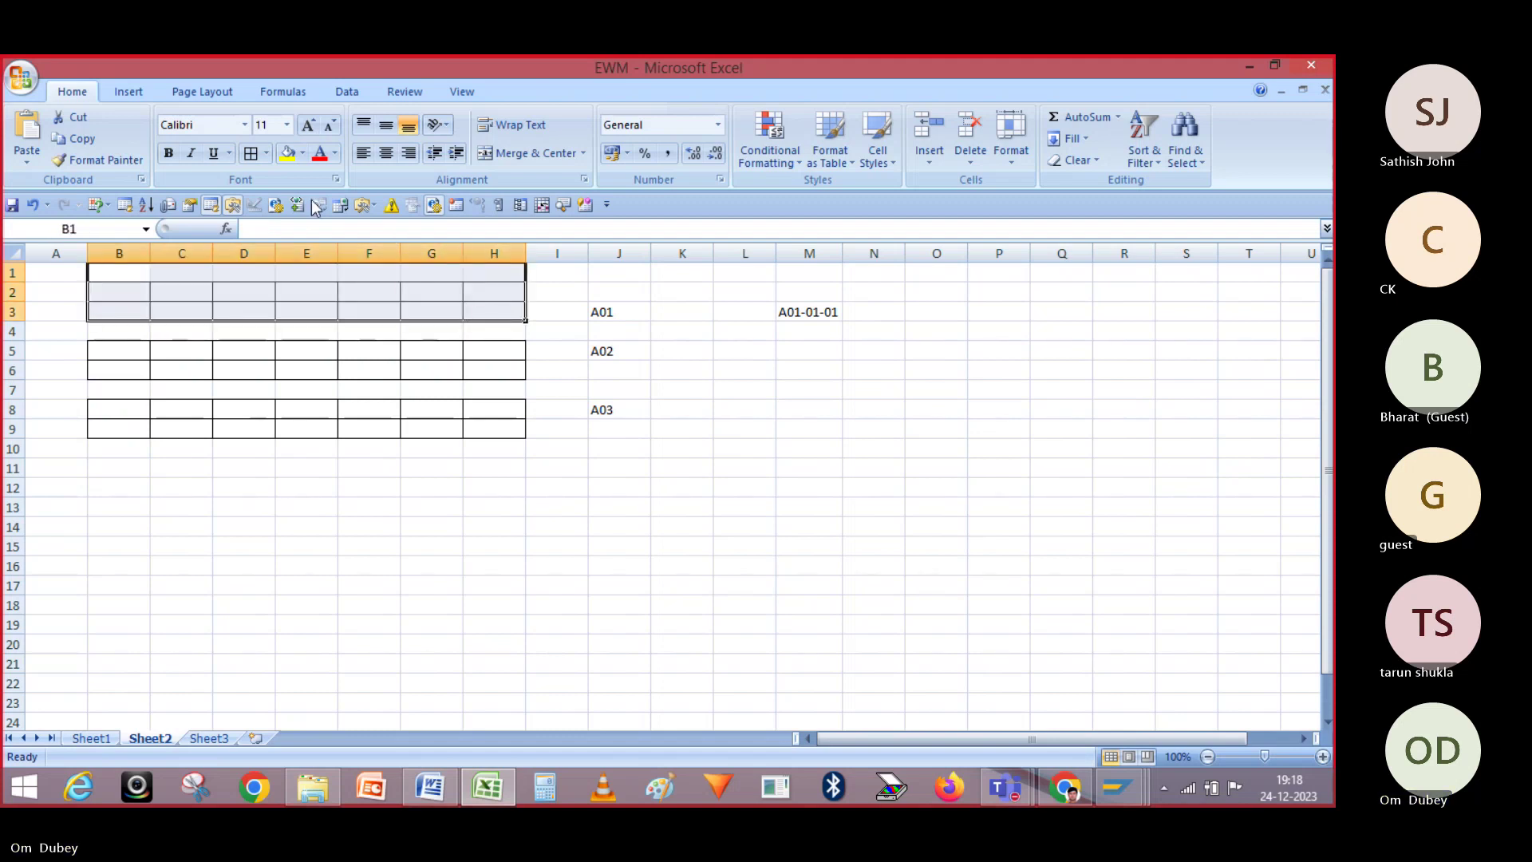
# - Enter the bin code A01-01-01 in H3, the lowest level of the first rack's end stack
pyautogui.click(494, 312)
pyautogui.write('A01-0101')
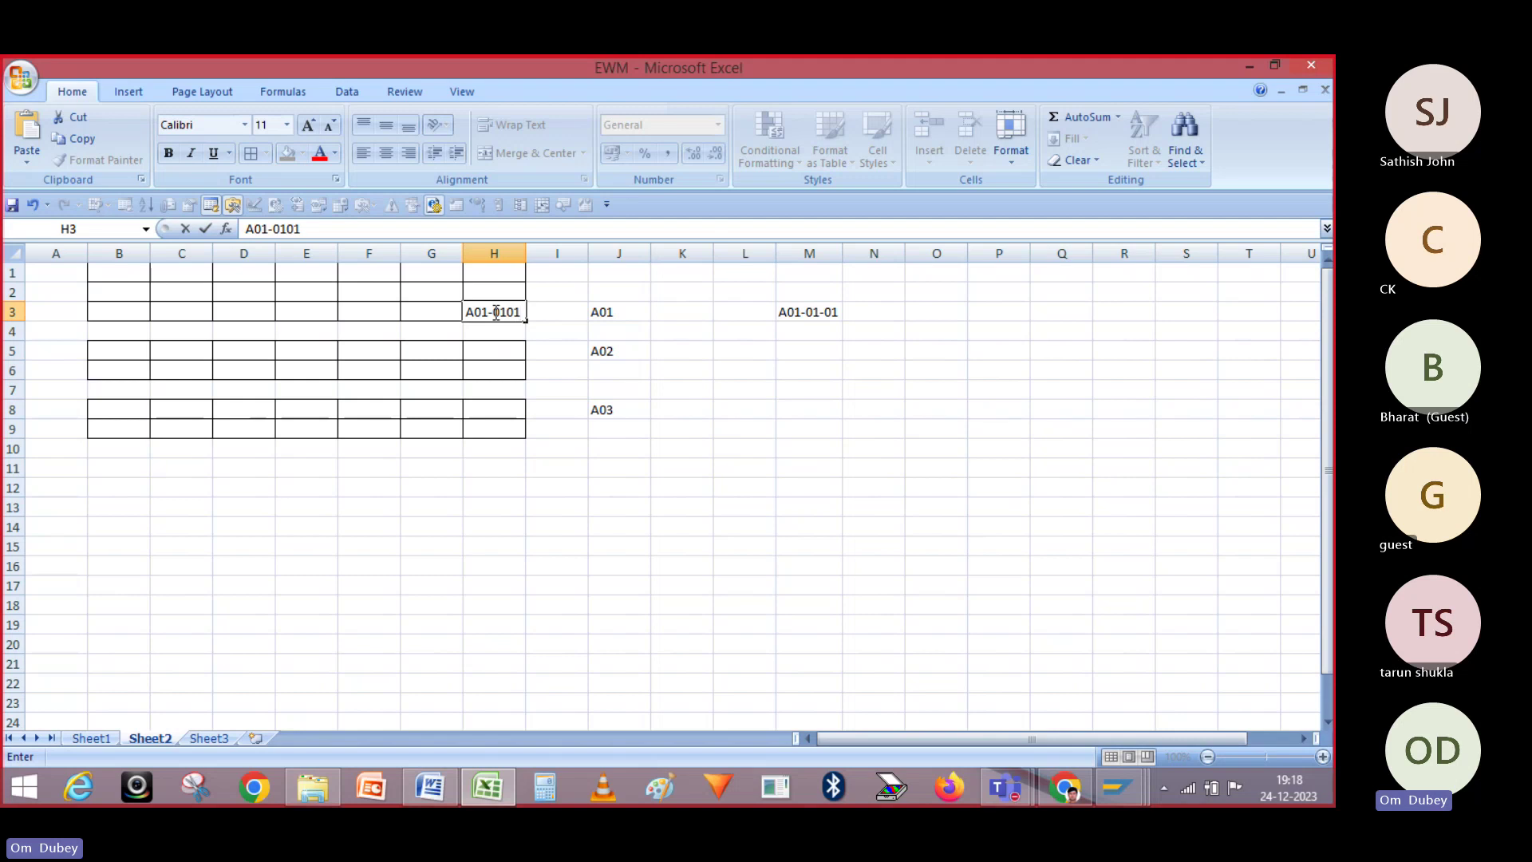
pyautogui.press('BackSpace')
pyautogui.press('BackSpace')
pyautogui.write('-01')
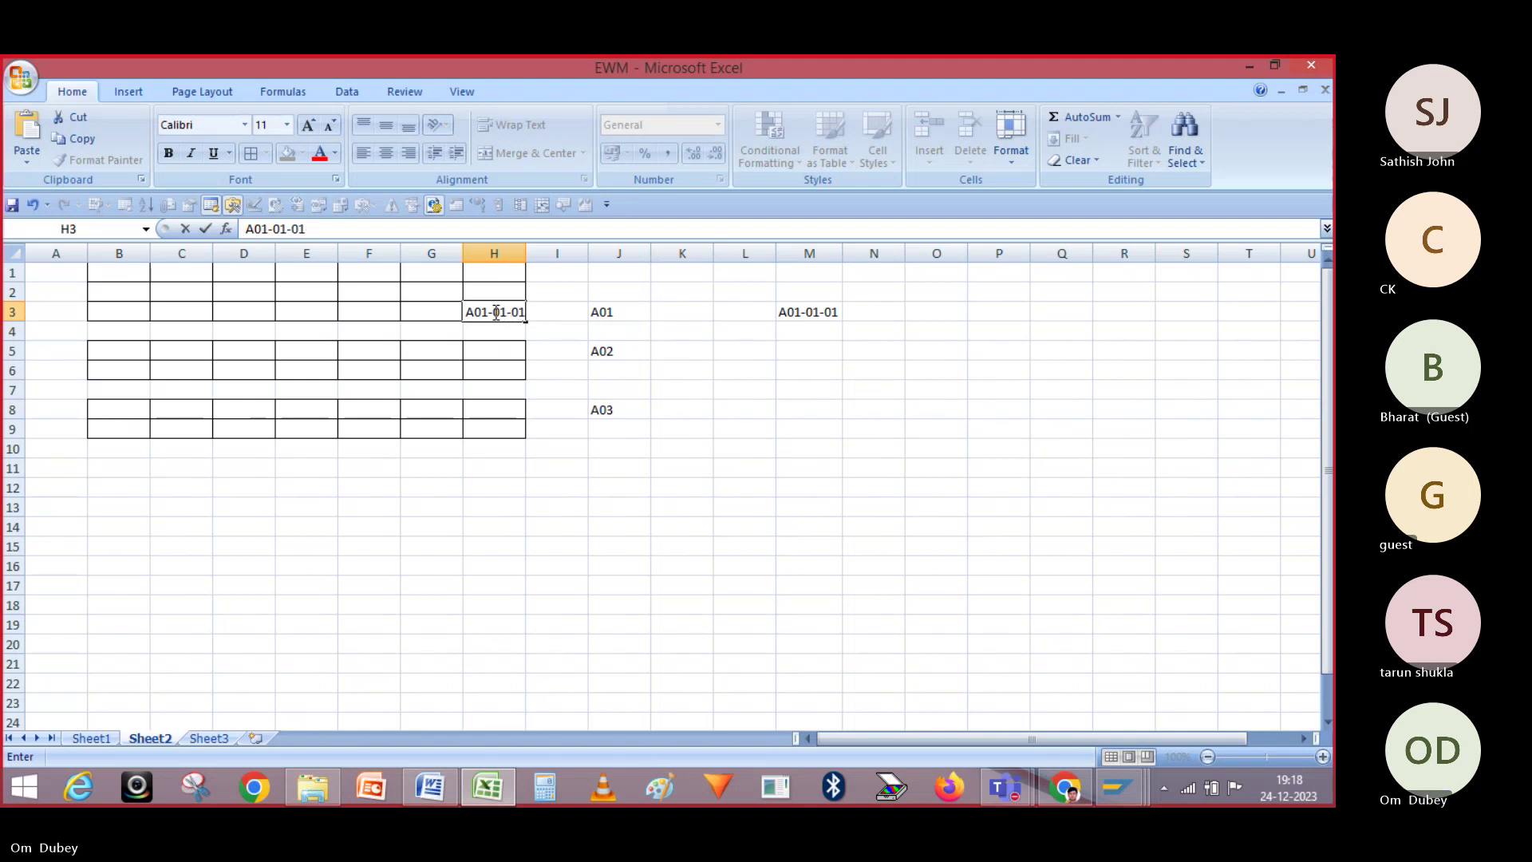
pyautogui.click(487, 295)
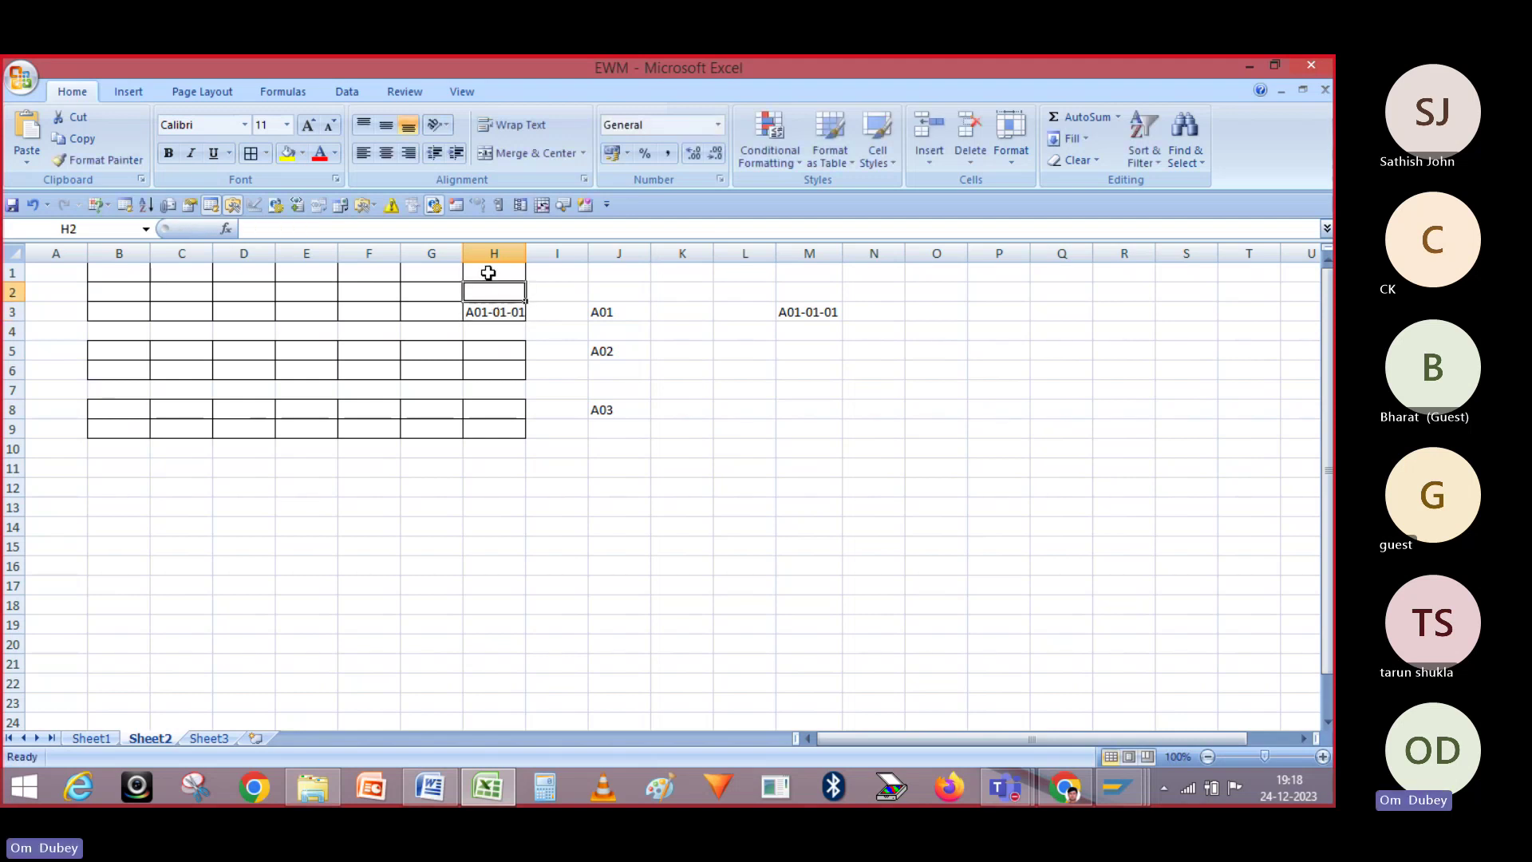
pyautogui.click(489, 272)
pyautogui.click(501, 316)
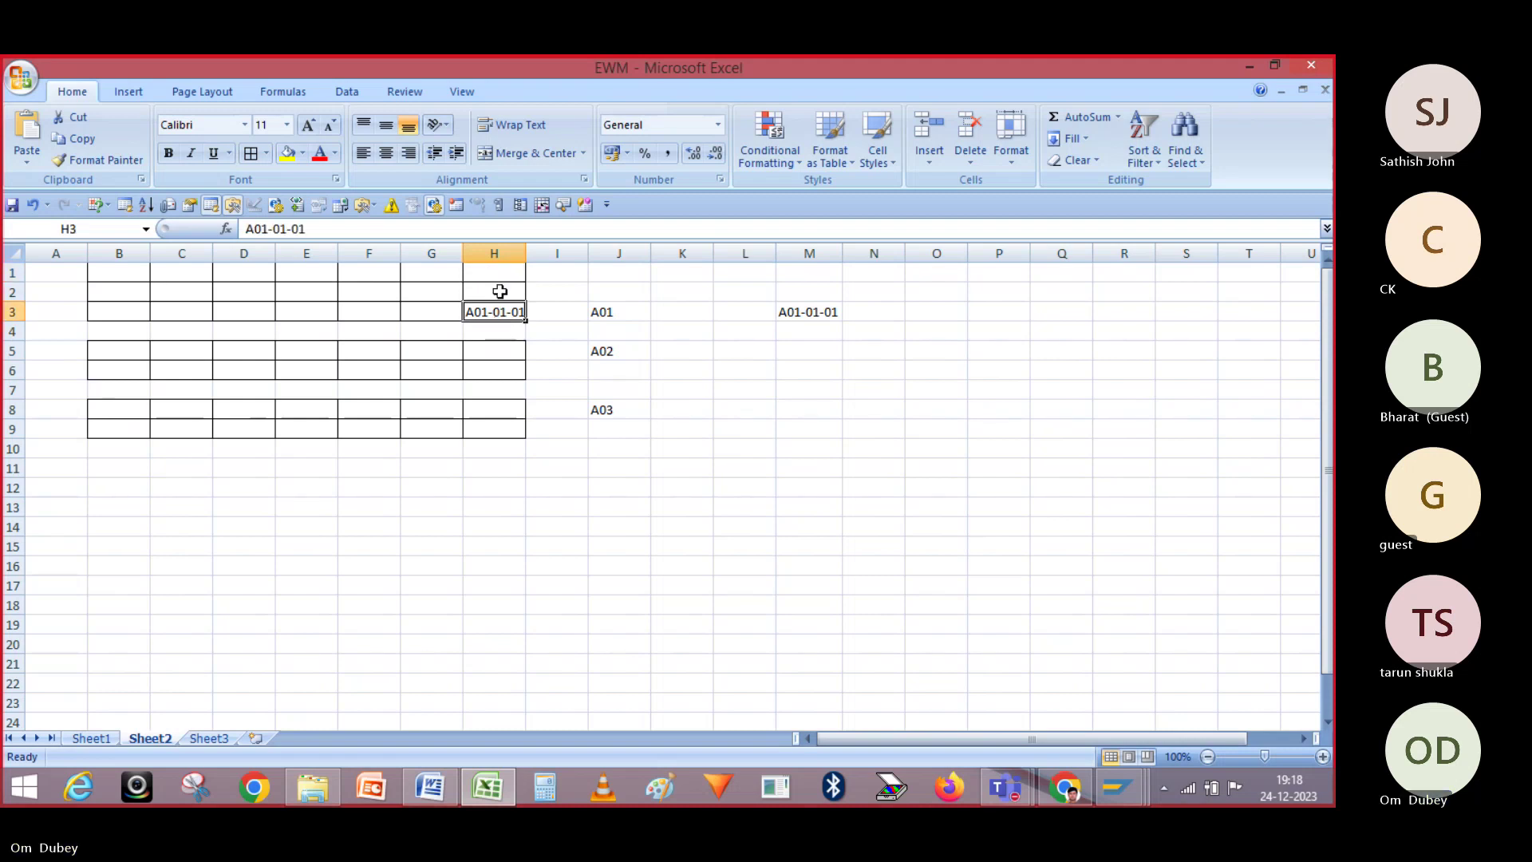
# - Enter the second-level bin code A01-01-02 in H2, directly above the first bin
pyautogui.click(498, 291)
pyautogui.write('A')
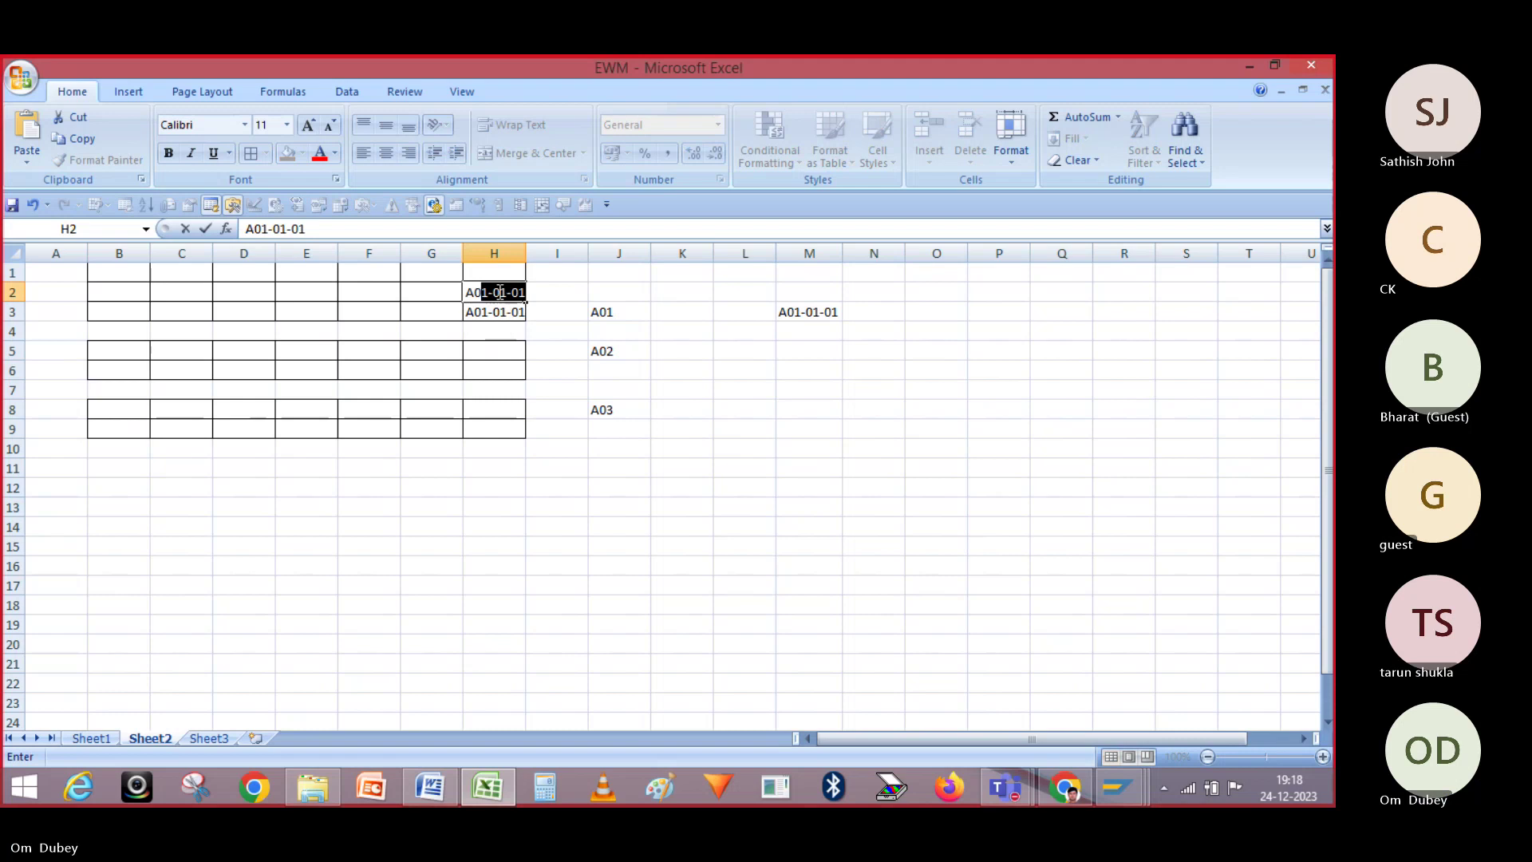
pyautogui.write('01-')
pyautogui.write('01-')
pyautogui.write('0')
pyautogui.write('2')
pyautogui.press('Return')
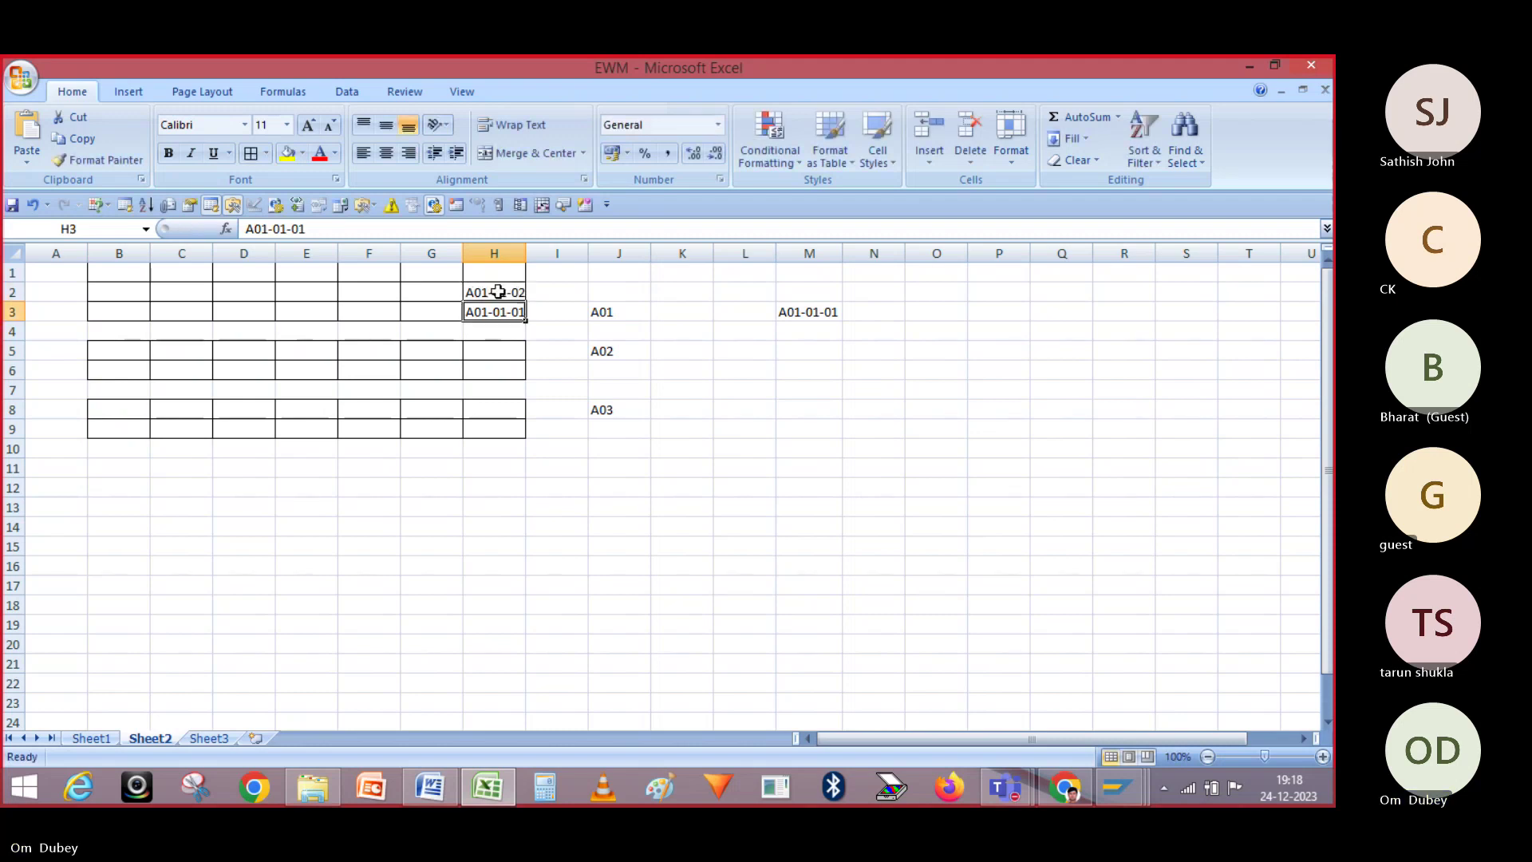
# - Copy the bin code from H2 into H1 and change it to A01-01-03 for the third level
pyautogui.click(498, 288)
pyautogui.click(496, 276)
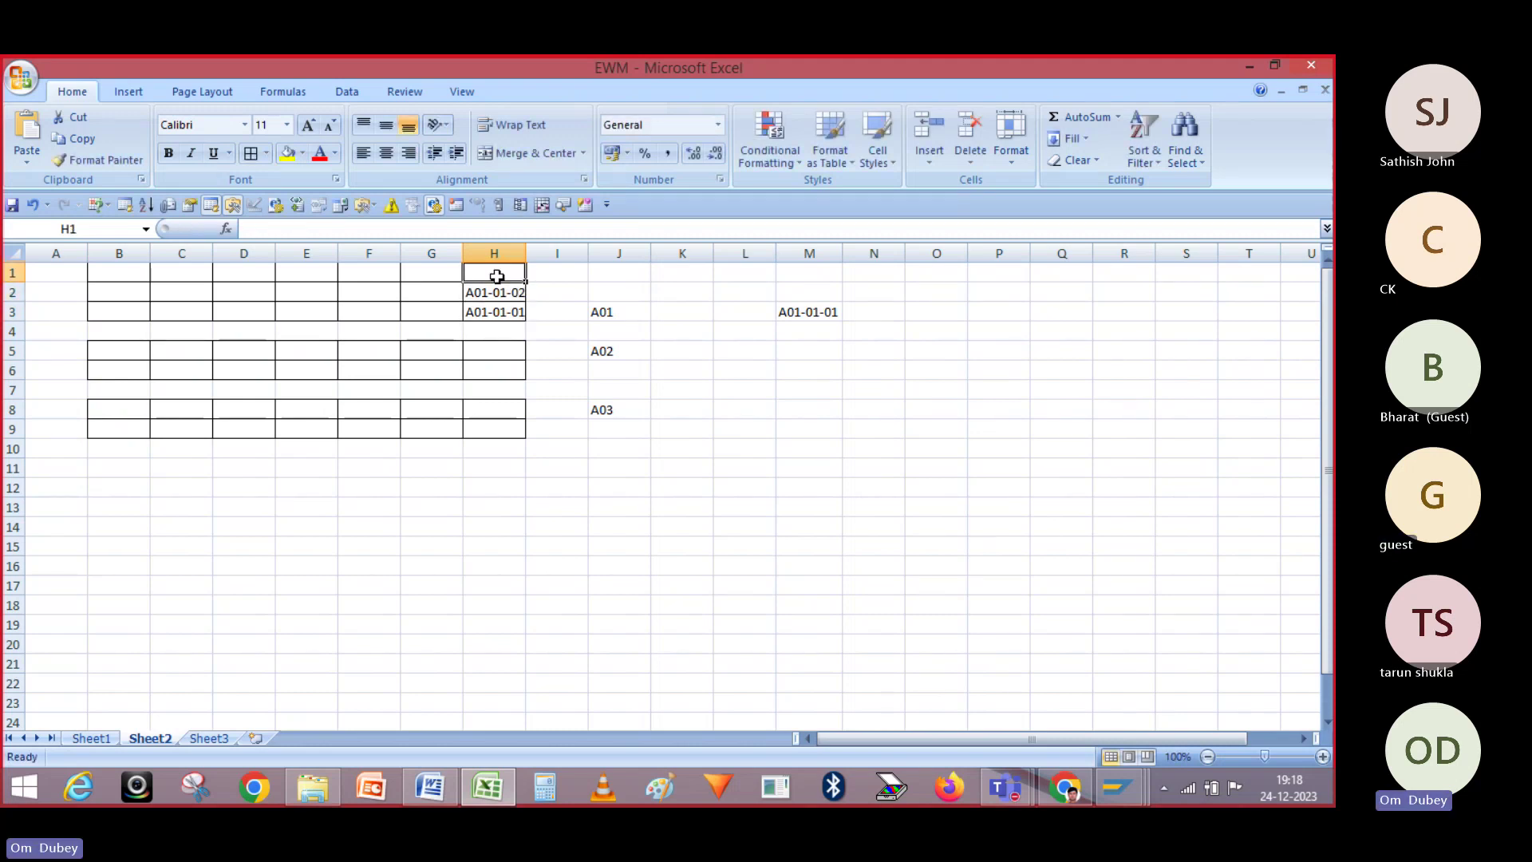
pyautogui.click(497, 293)
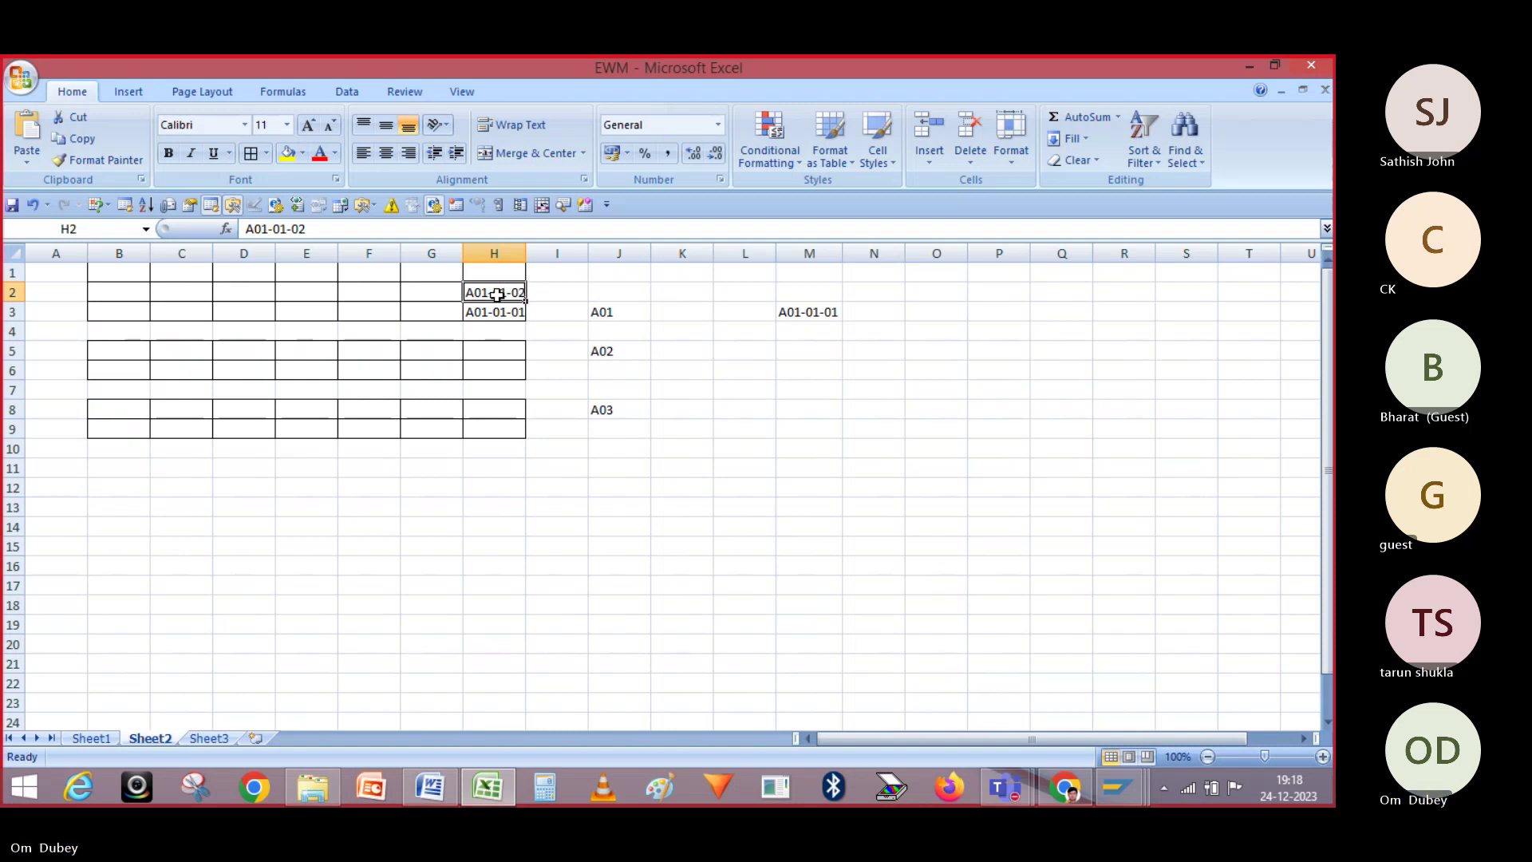
pyautogui.hotkey('ctrl', 'c')
pyautogui.click(497, 276)
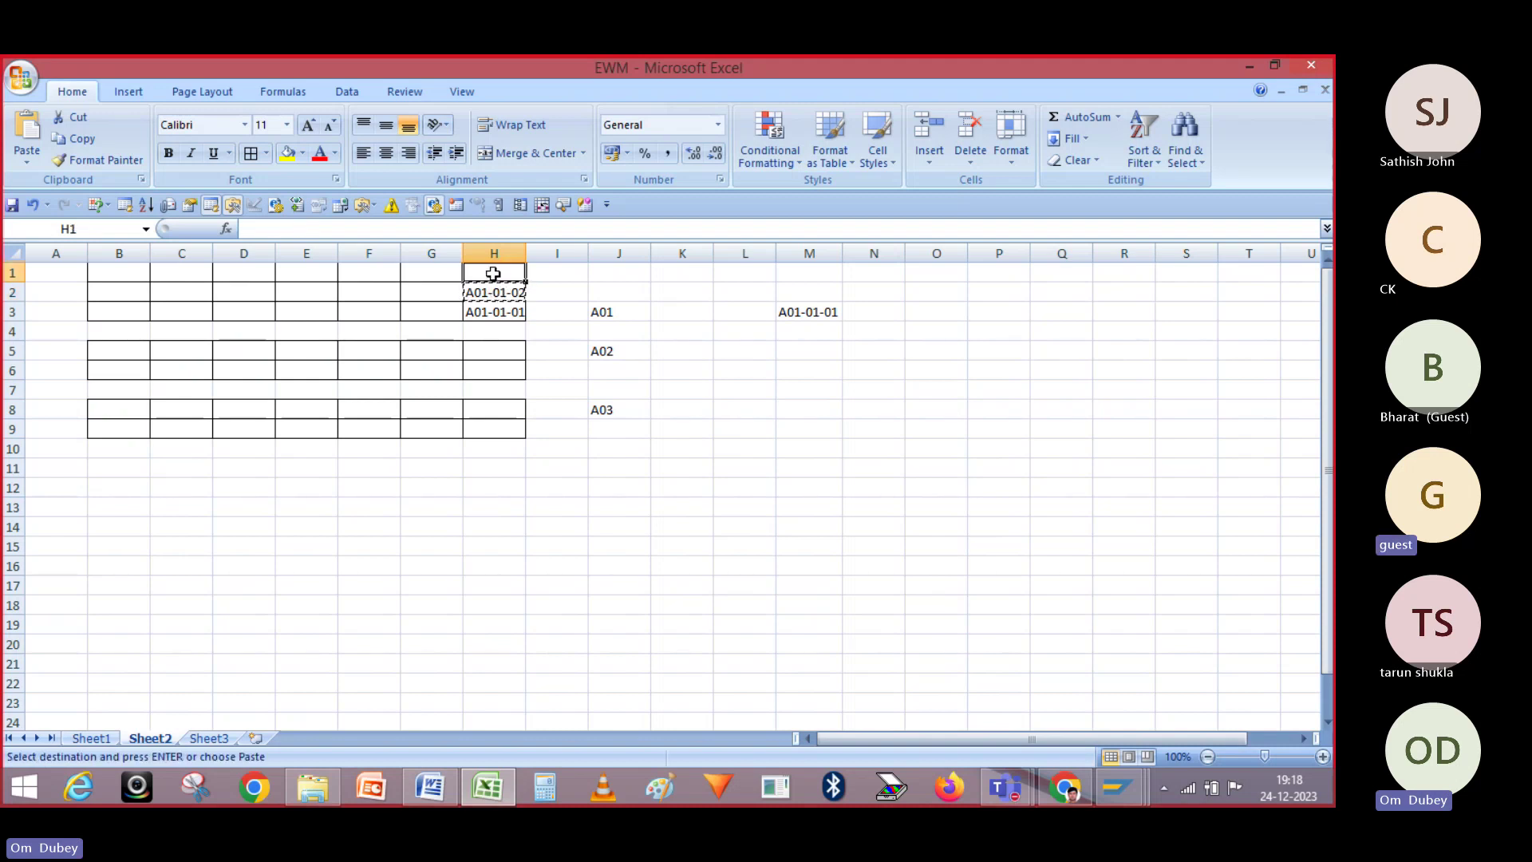
pyautogui.hotkey('ctrl', 'v')
pyautogui.click(329, 227)
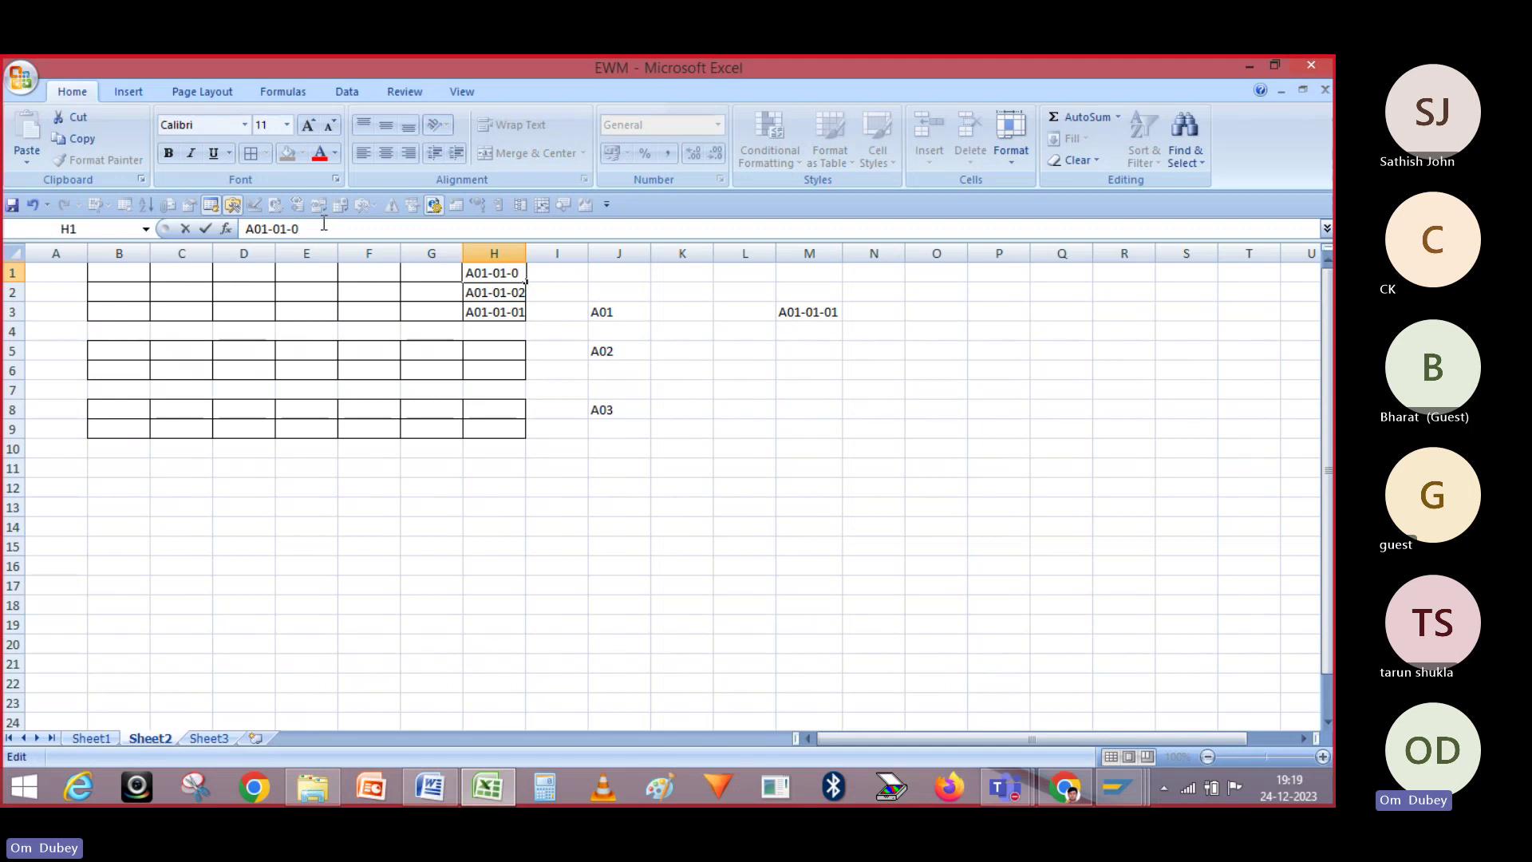
pyautogui.write('3')
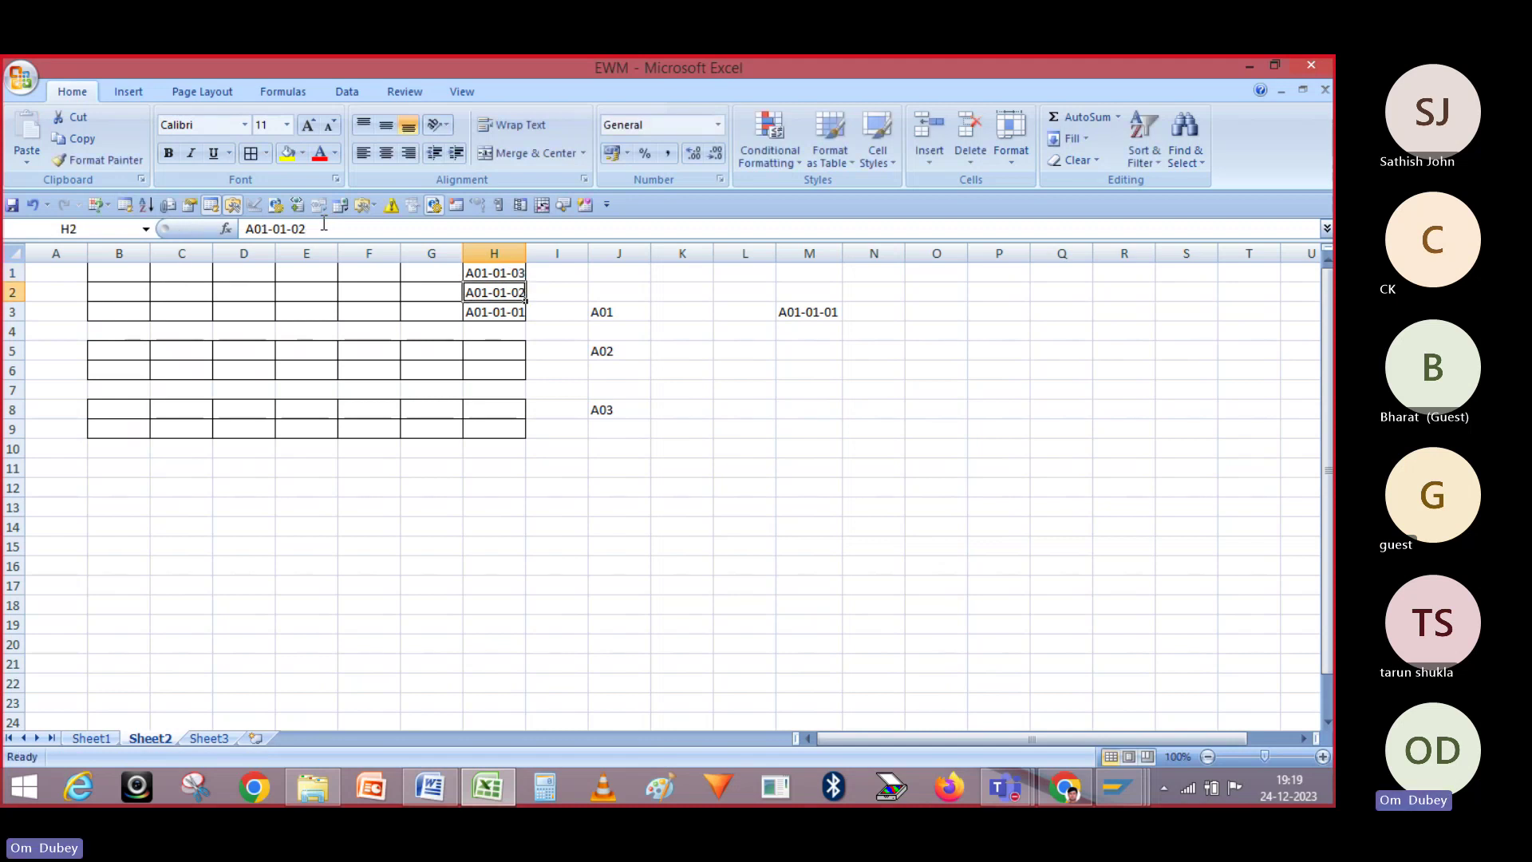
pyautogui.click(485, 269)
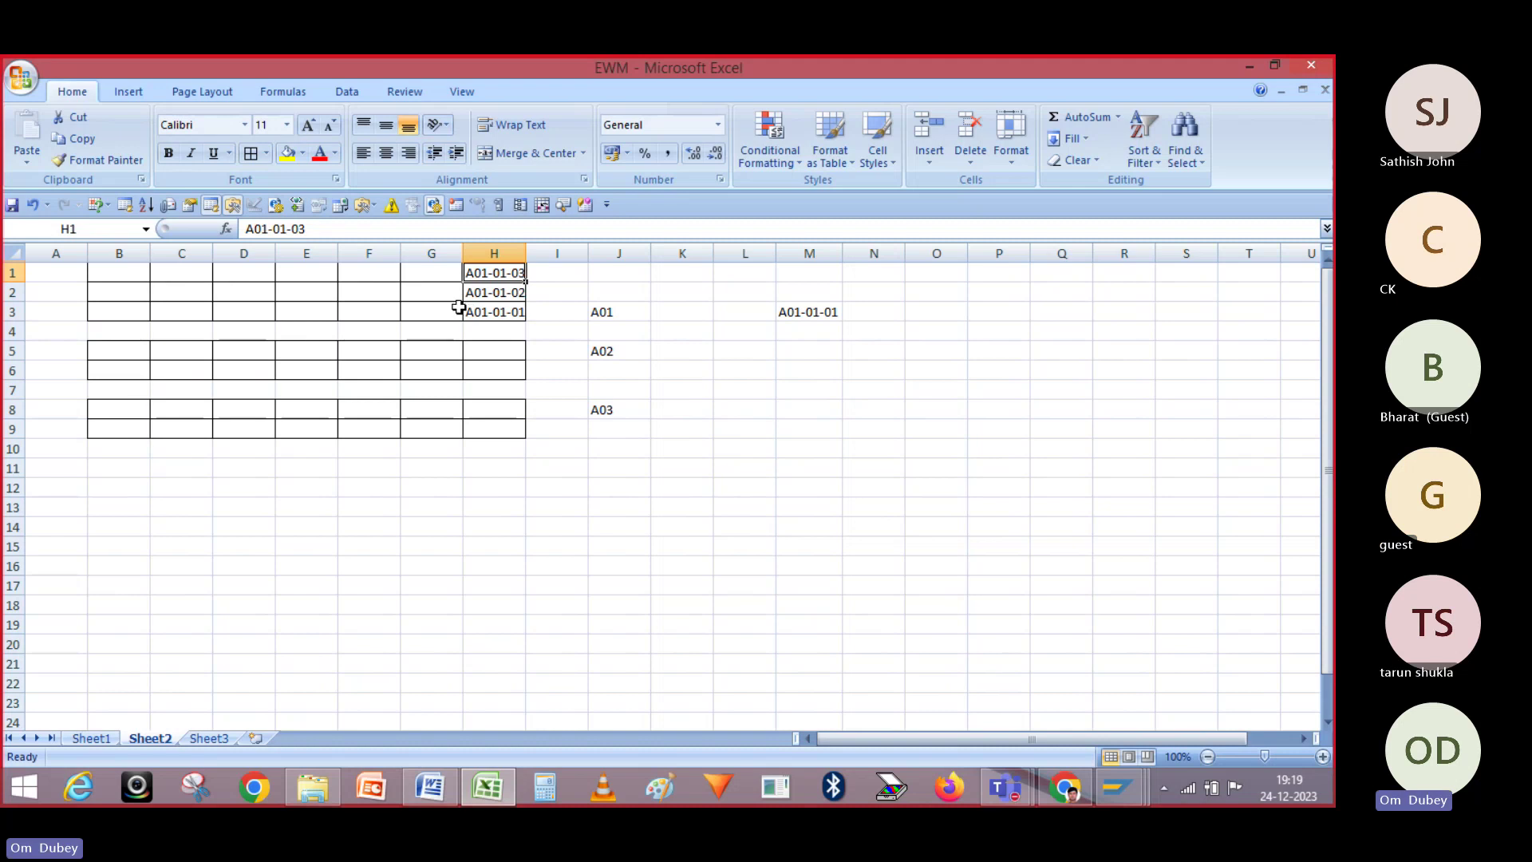
# - Enter the next stack's bin code A01-02-01 in G3 and fit column G's width to its content
pyautogui.click(433, 316)
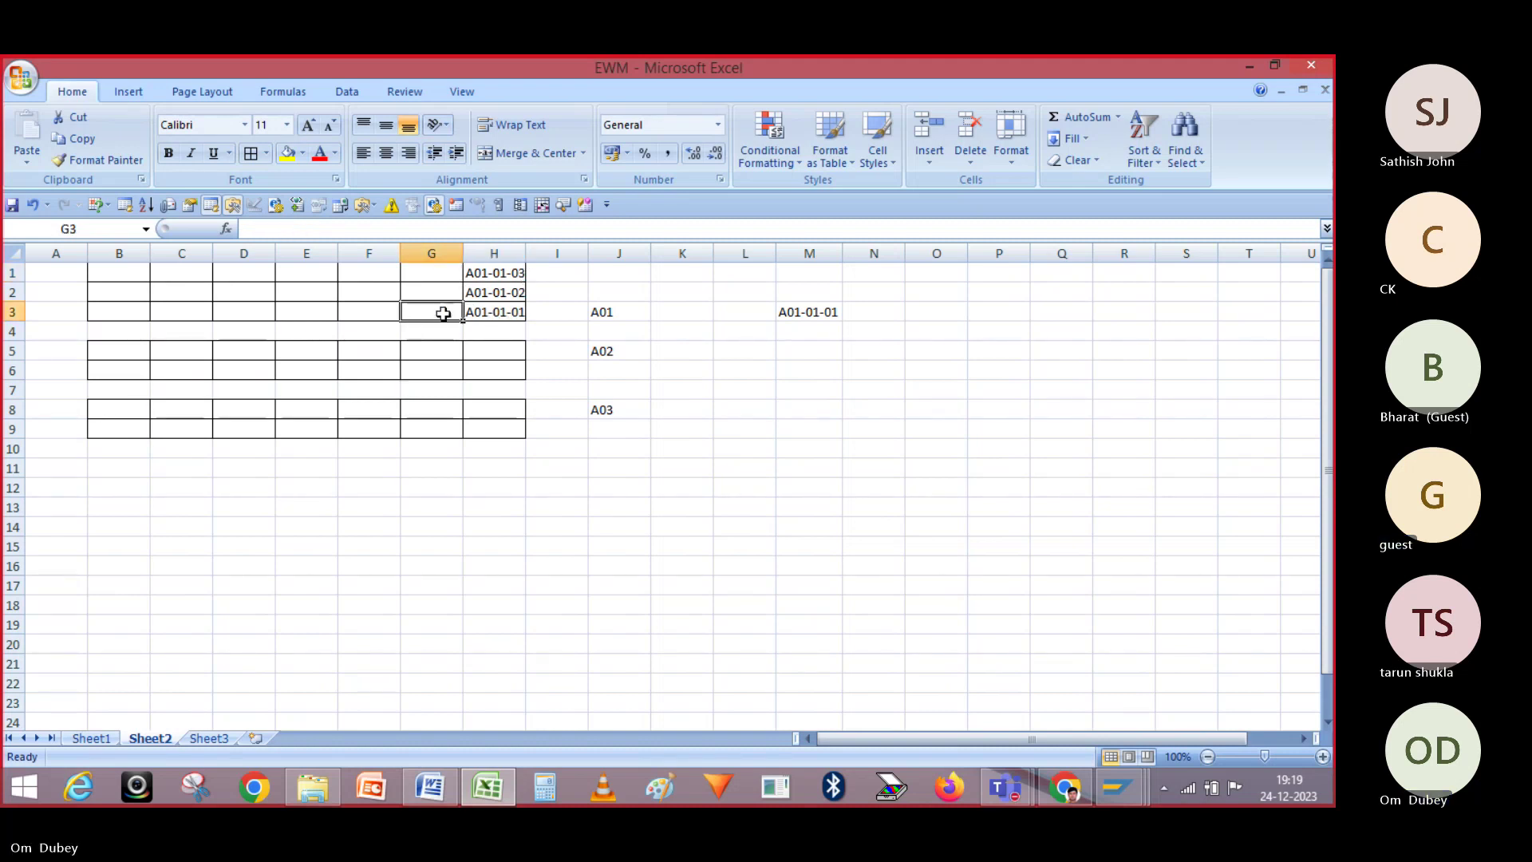
pyautogui.write('A0')
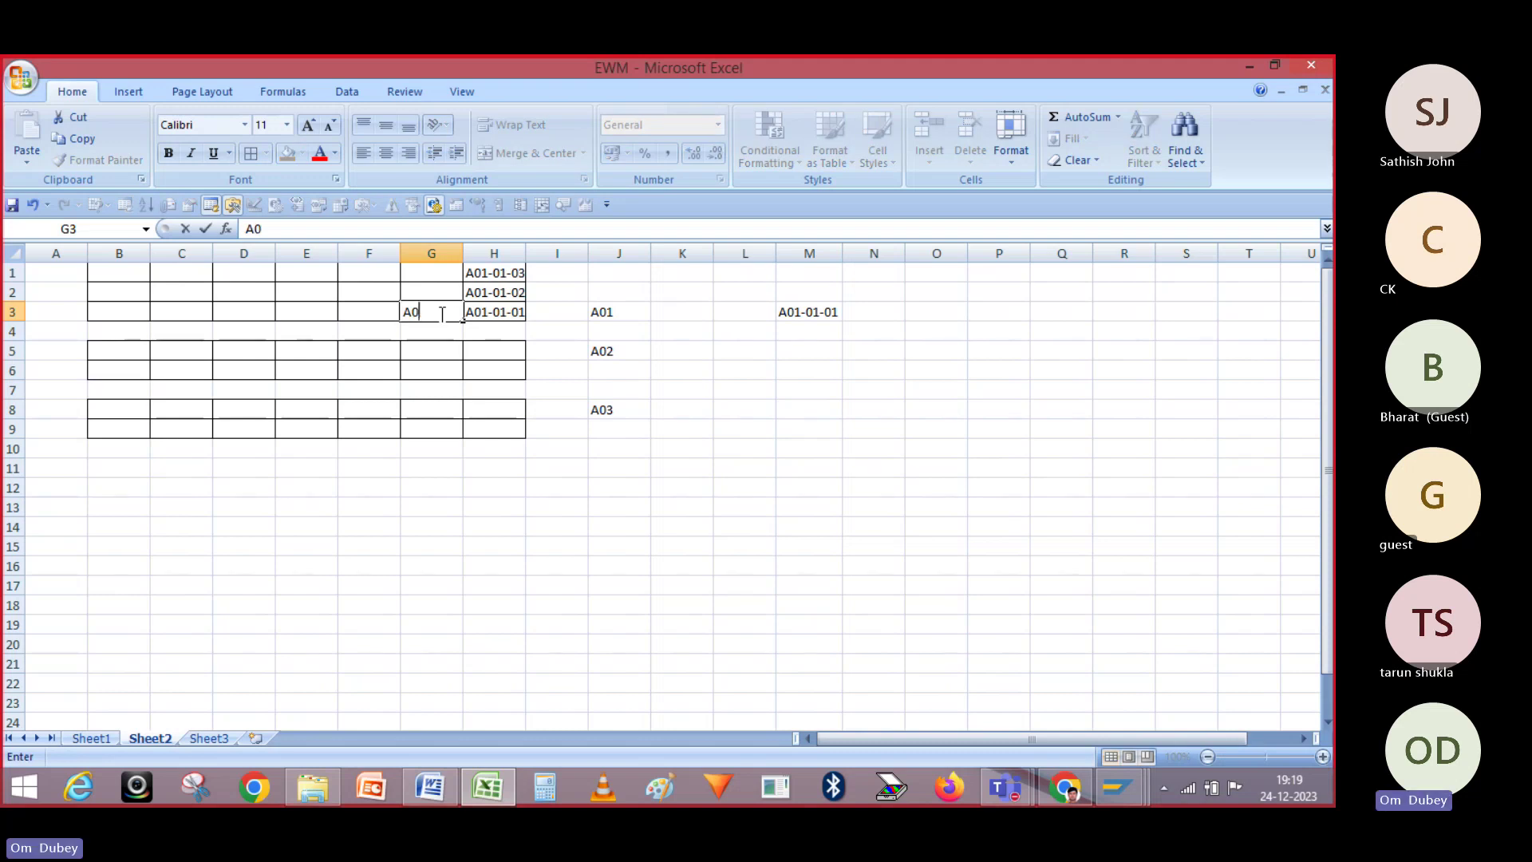
pyautogui.write('1-01')
pyautogui.press('BackSpace')
pyautogui.write('2-01')
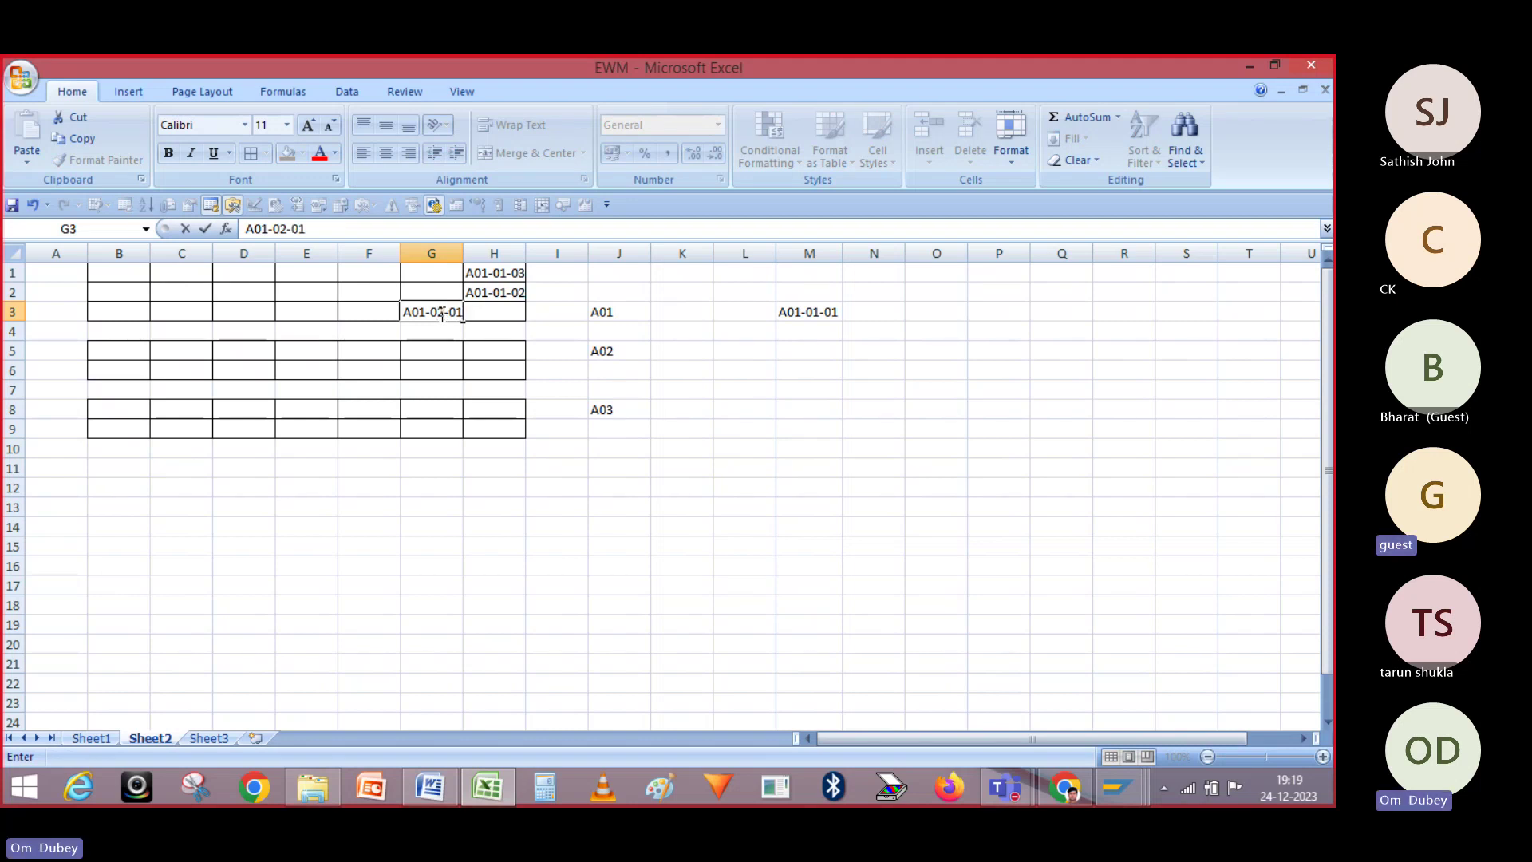
pyautogui.press('Return')
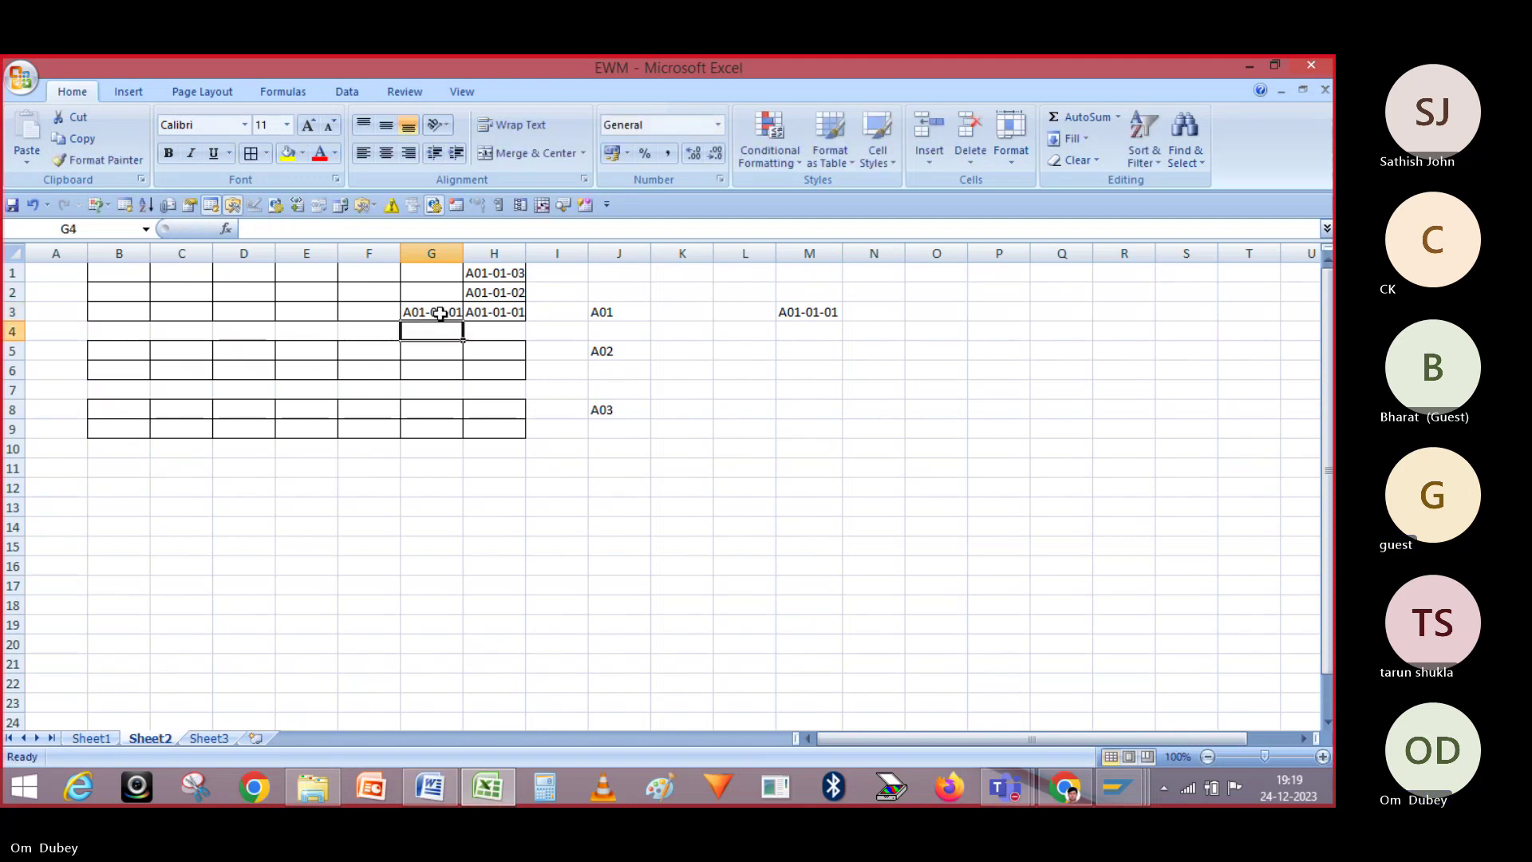
pyautogui.doubleClick(460, 252)
pyautogui.click(572, 326)
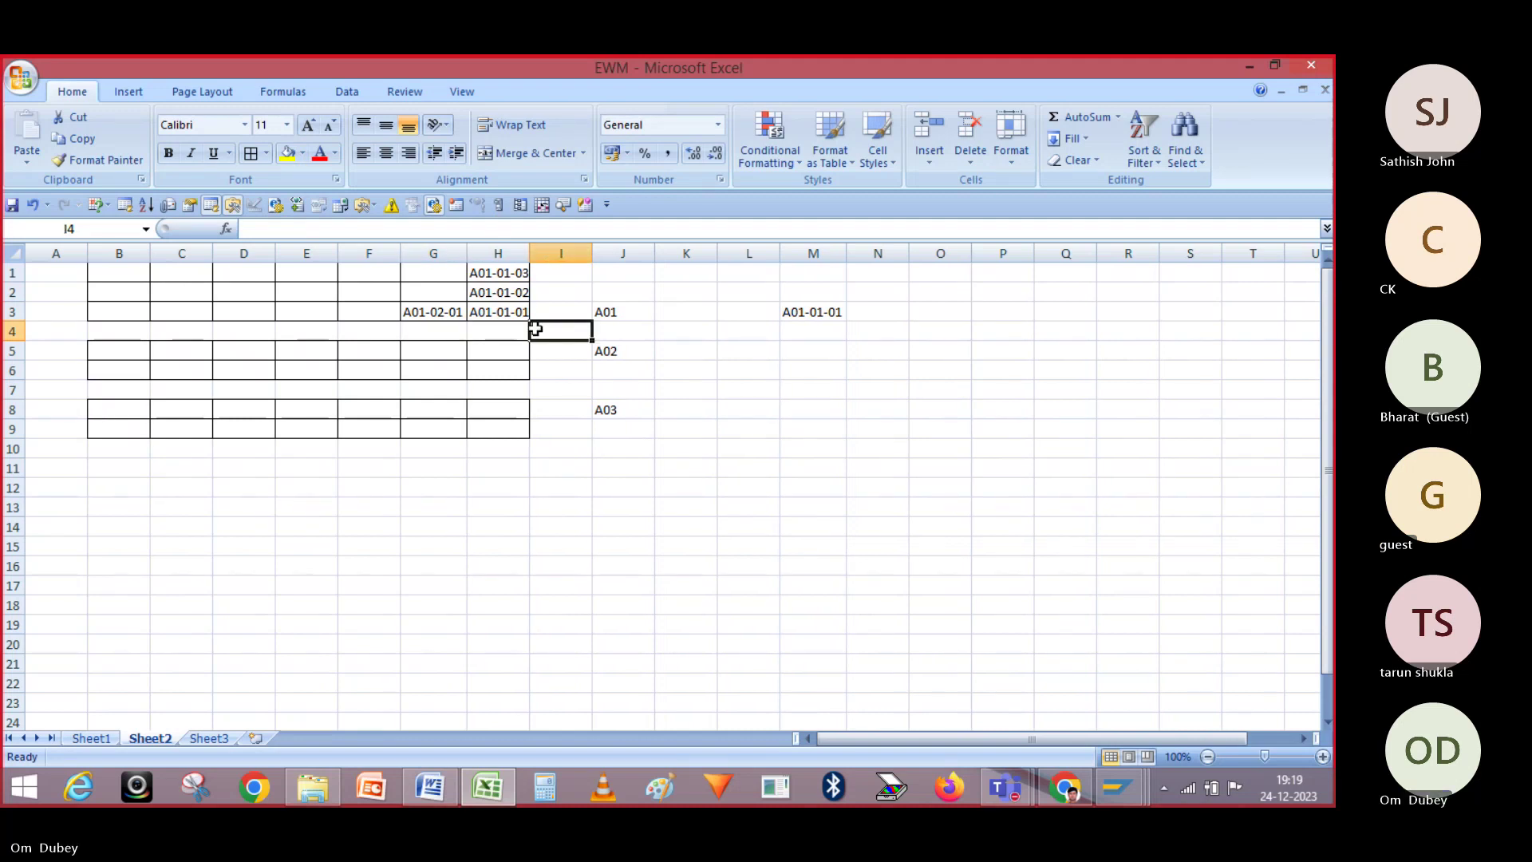
# - Compare the aisle label in J3 and the bin code in H2 with the SAP Create Storage Bin form, then return to Excel
pyautogui.click(613, 313)
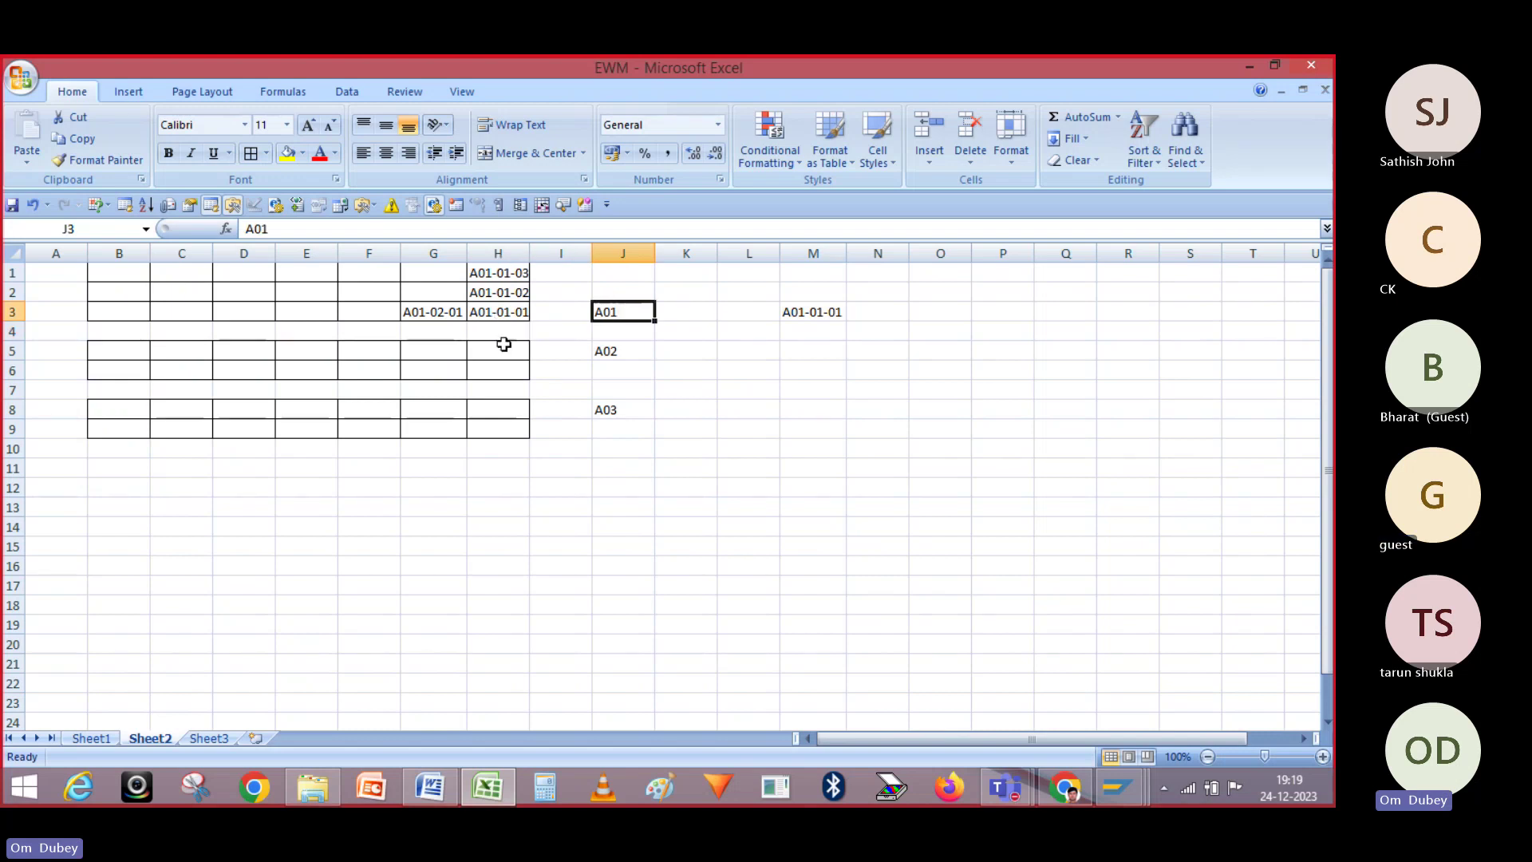
pyautogui.click(489, 293)
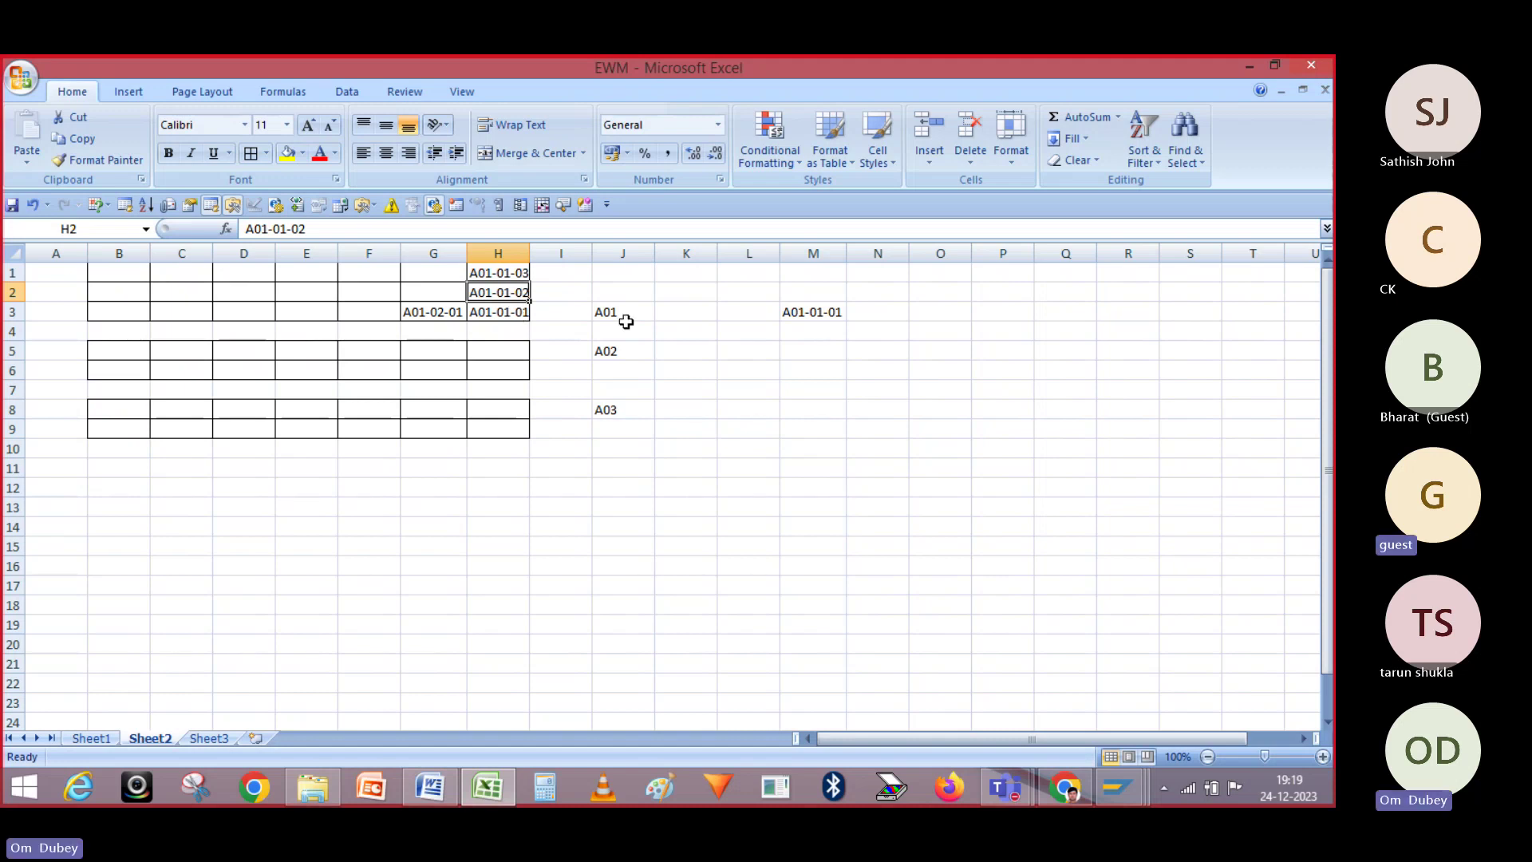
pyautogui.hotkey('alt', 'Tab')
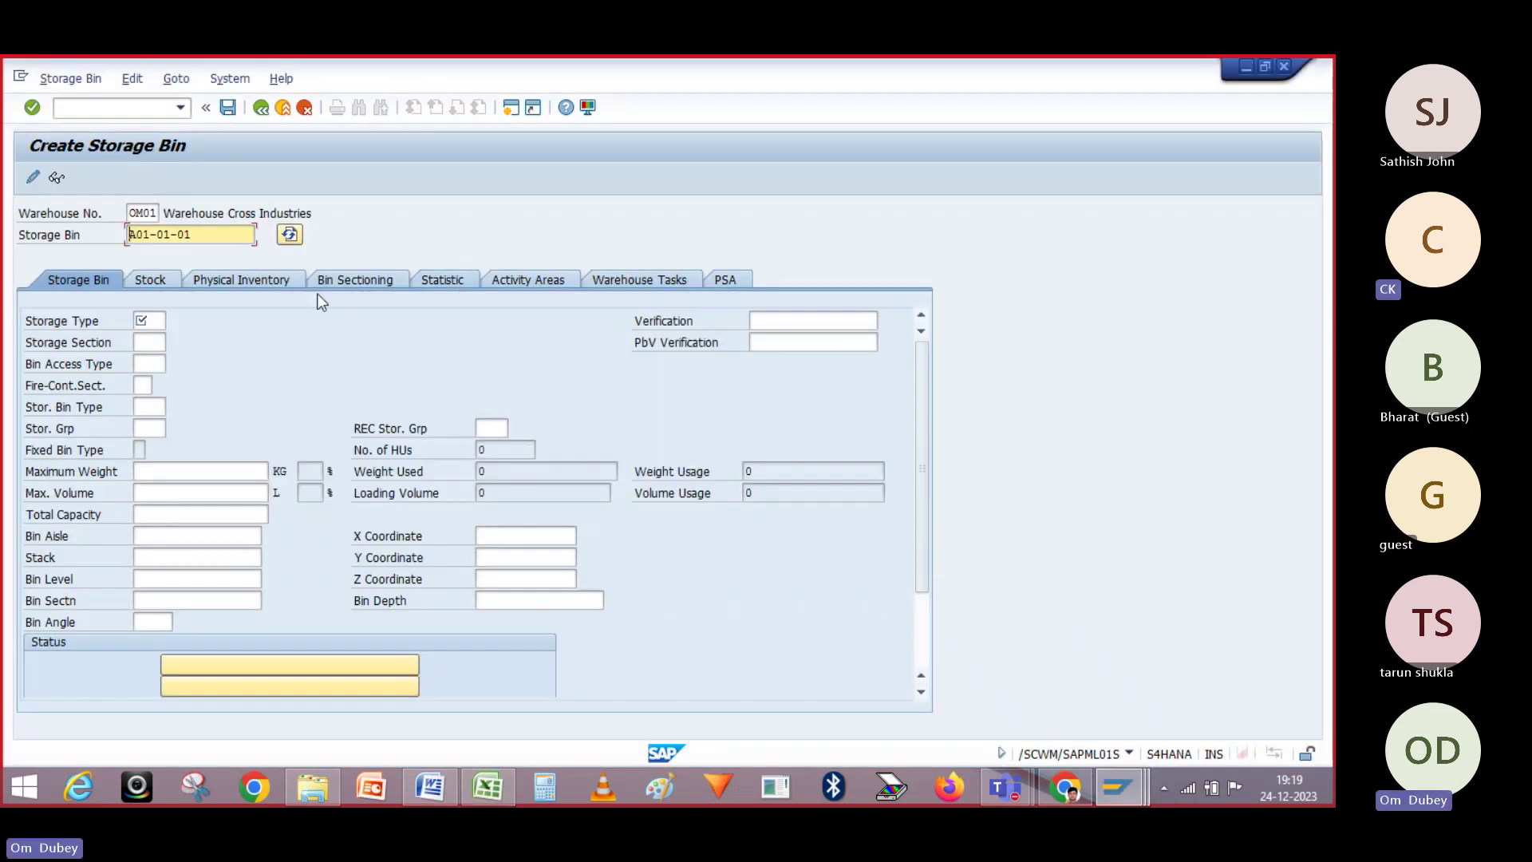
pyautogui.hotkey('alt', 'Tab')
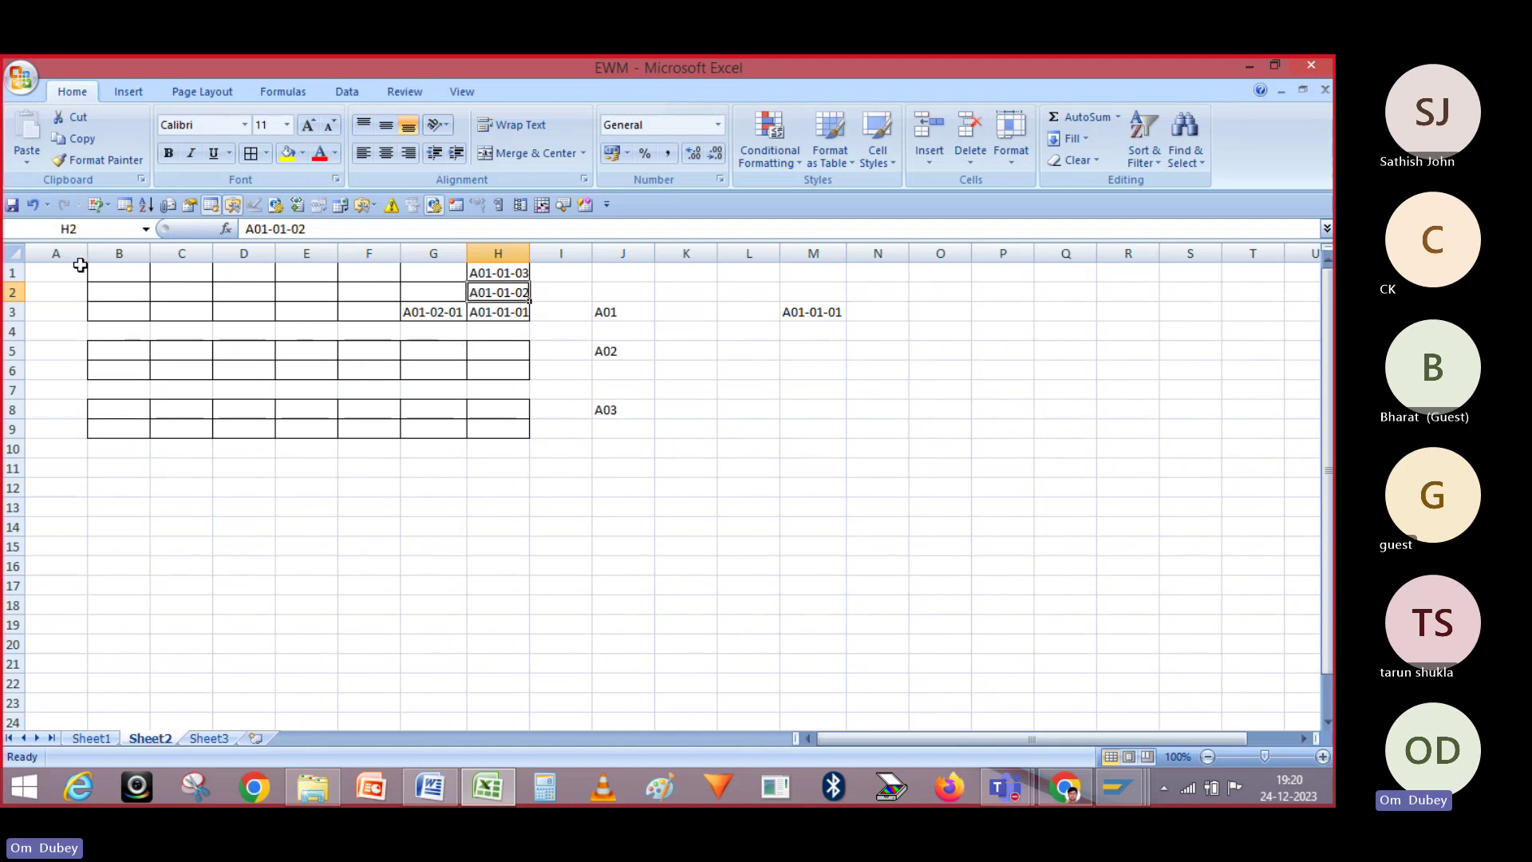
# - Delete the empty column A beside the rack blocks
pyautogui.moveTo(80, 266); pyautogui.dragTo(83, 432)
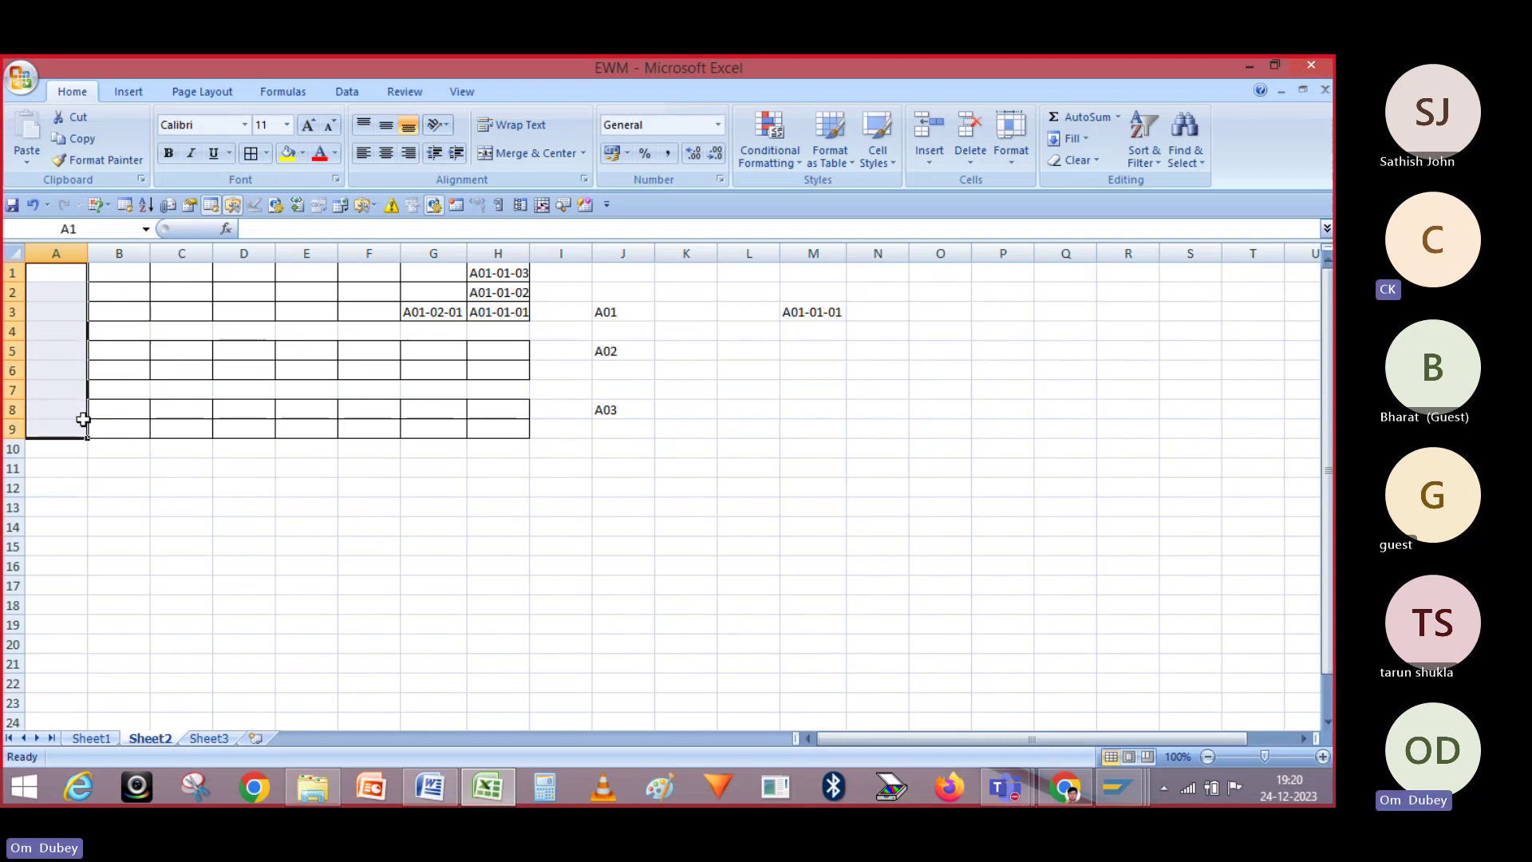
pyautogui.click(261, 158)
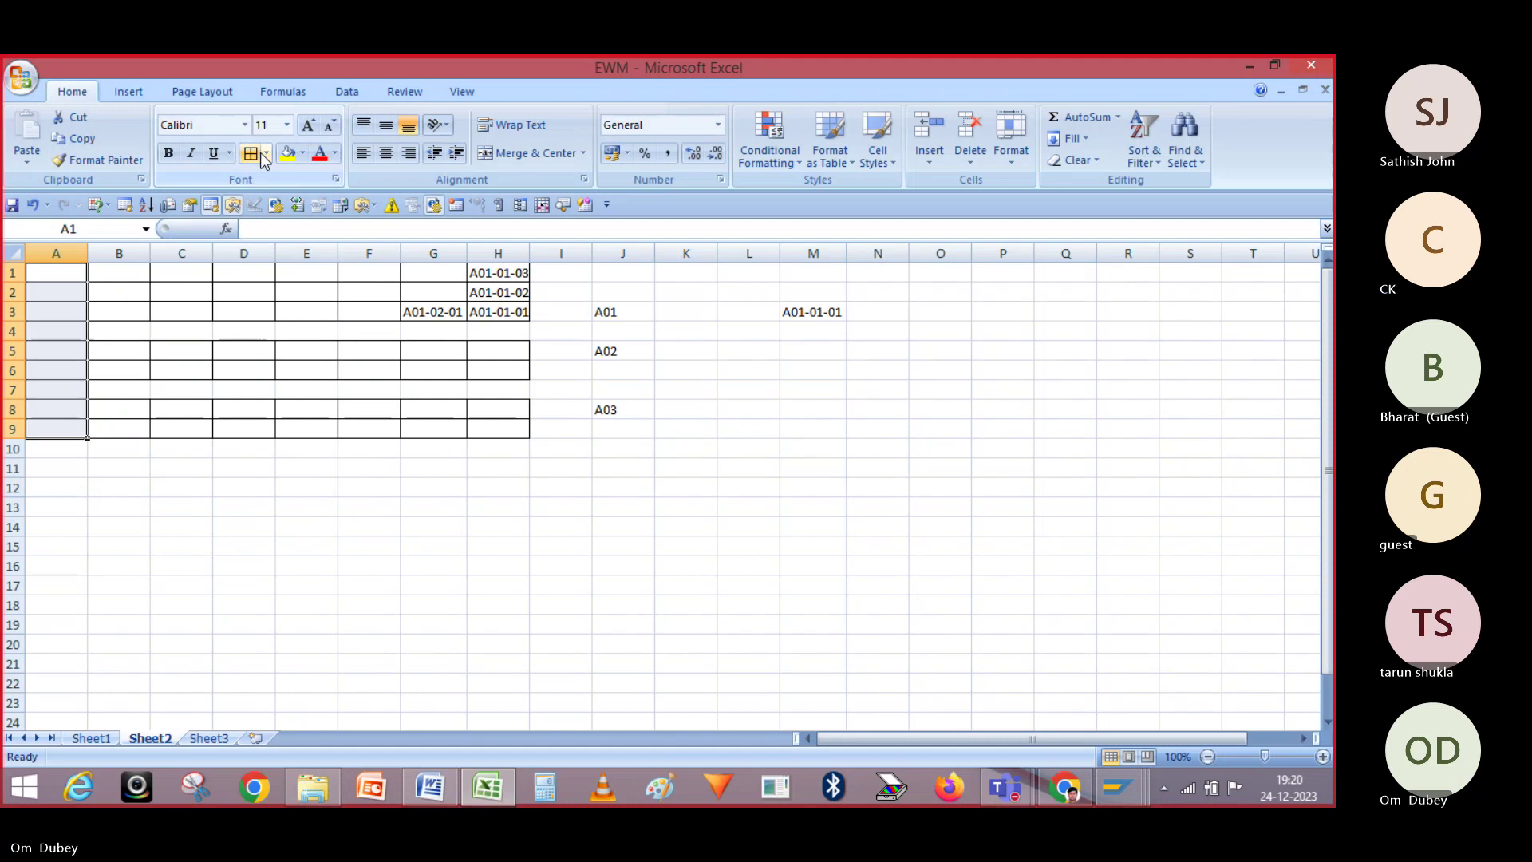
pyautogui.rightClick(59, 255)
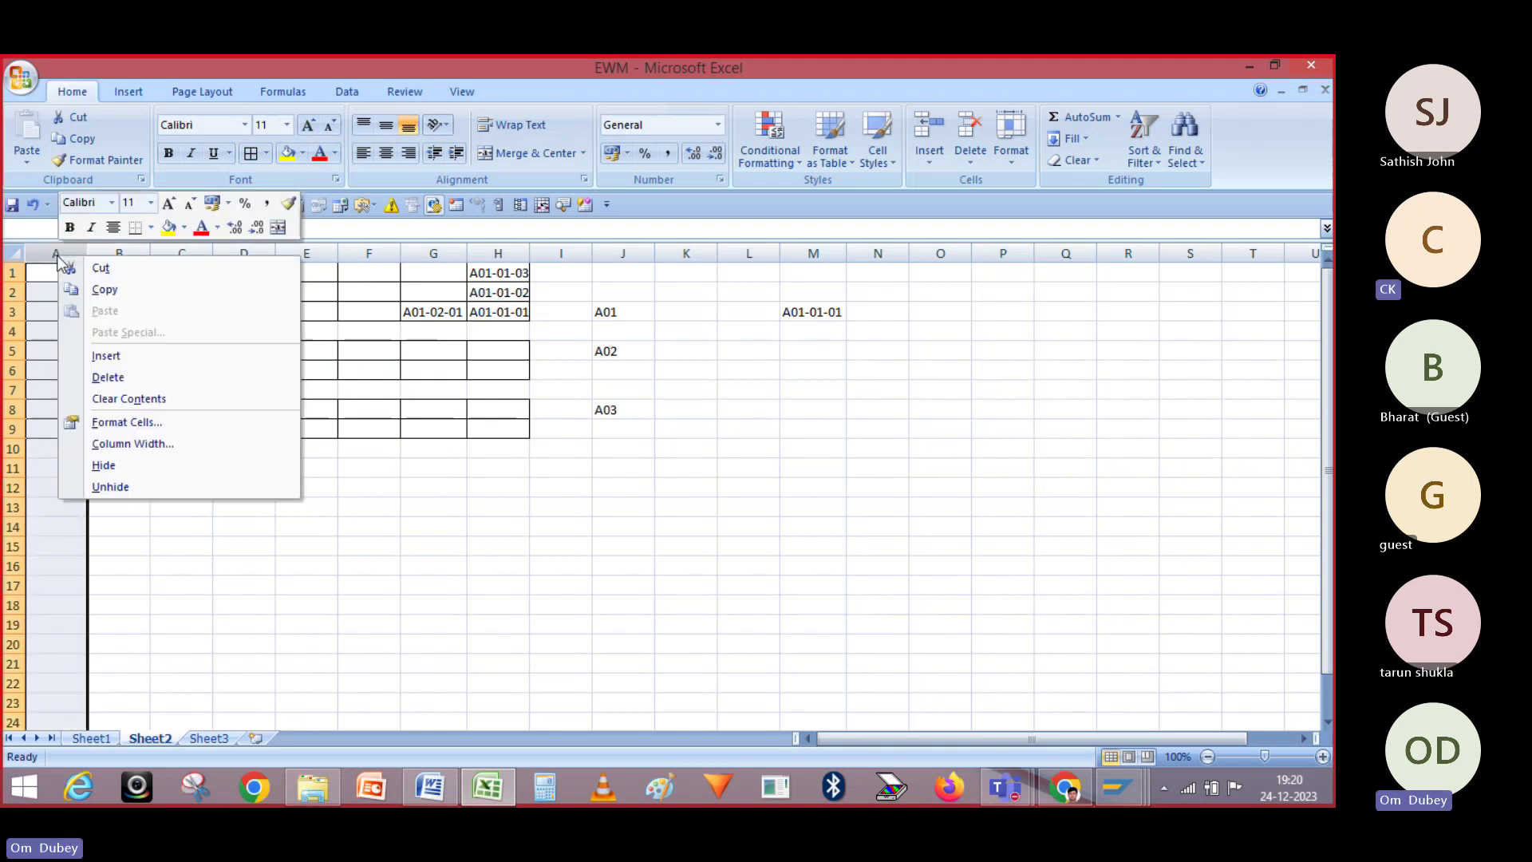
pyautogui.click(123, 377)
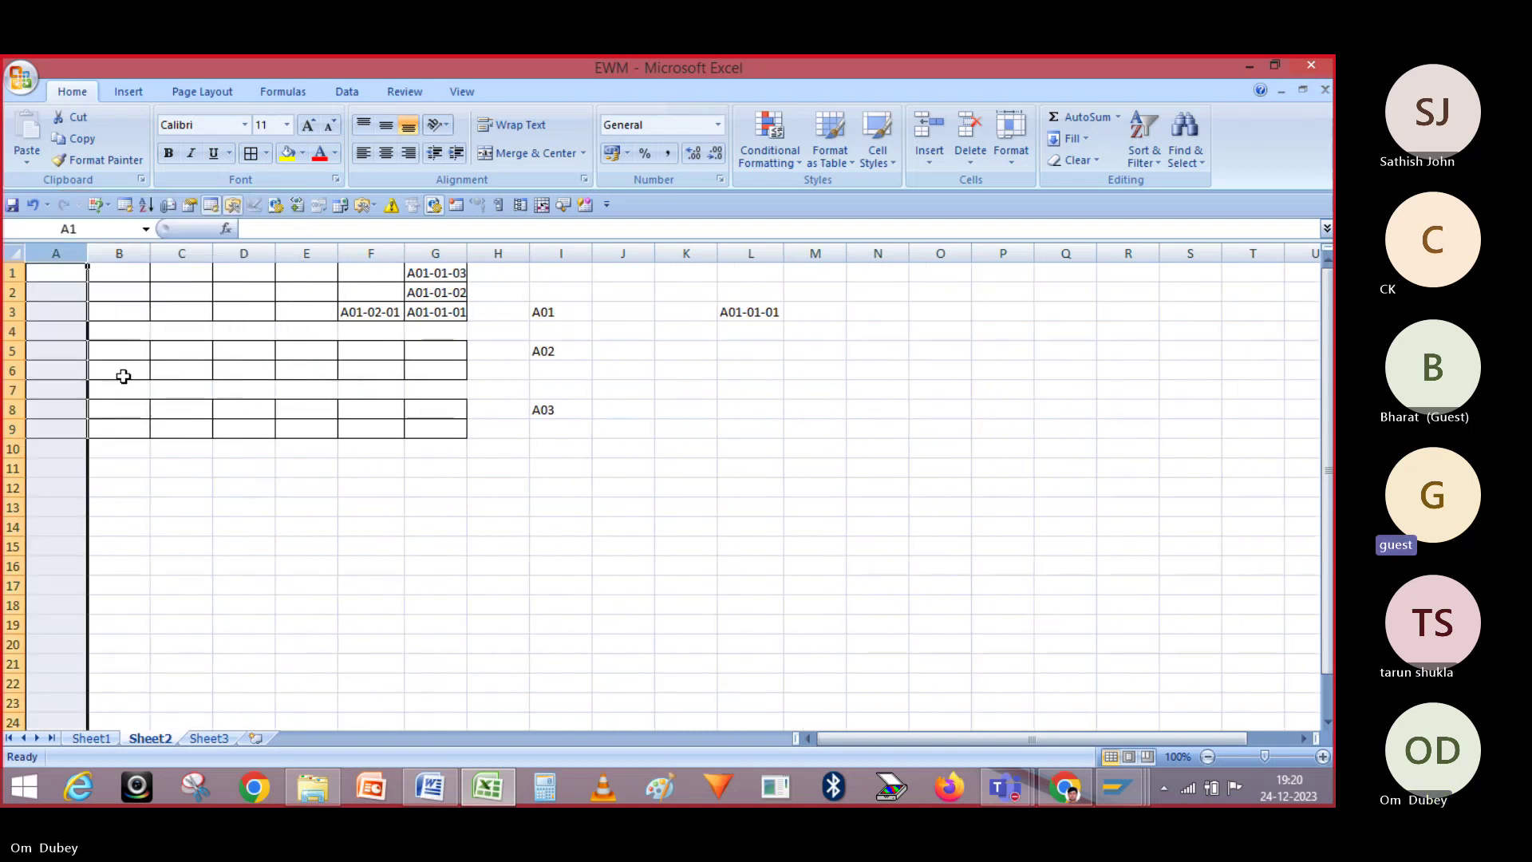
# - Examine the starting bin code in G3 and the gap between the first and second rack blocks
pyautogui.click(153, 387)
pyautogui.click(188, 414)
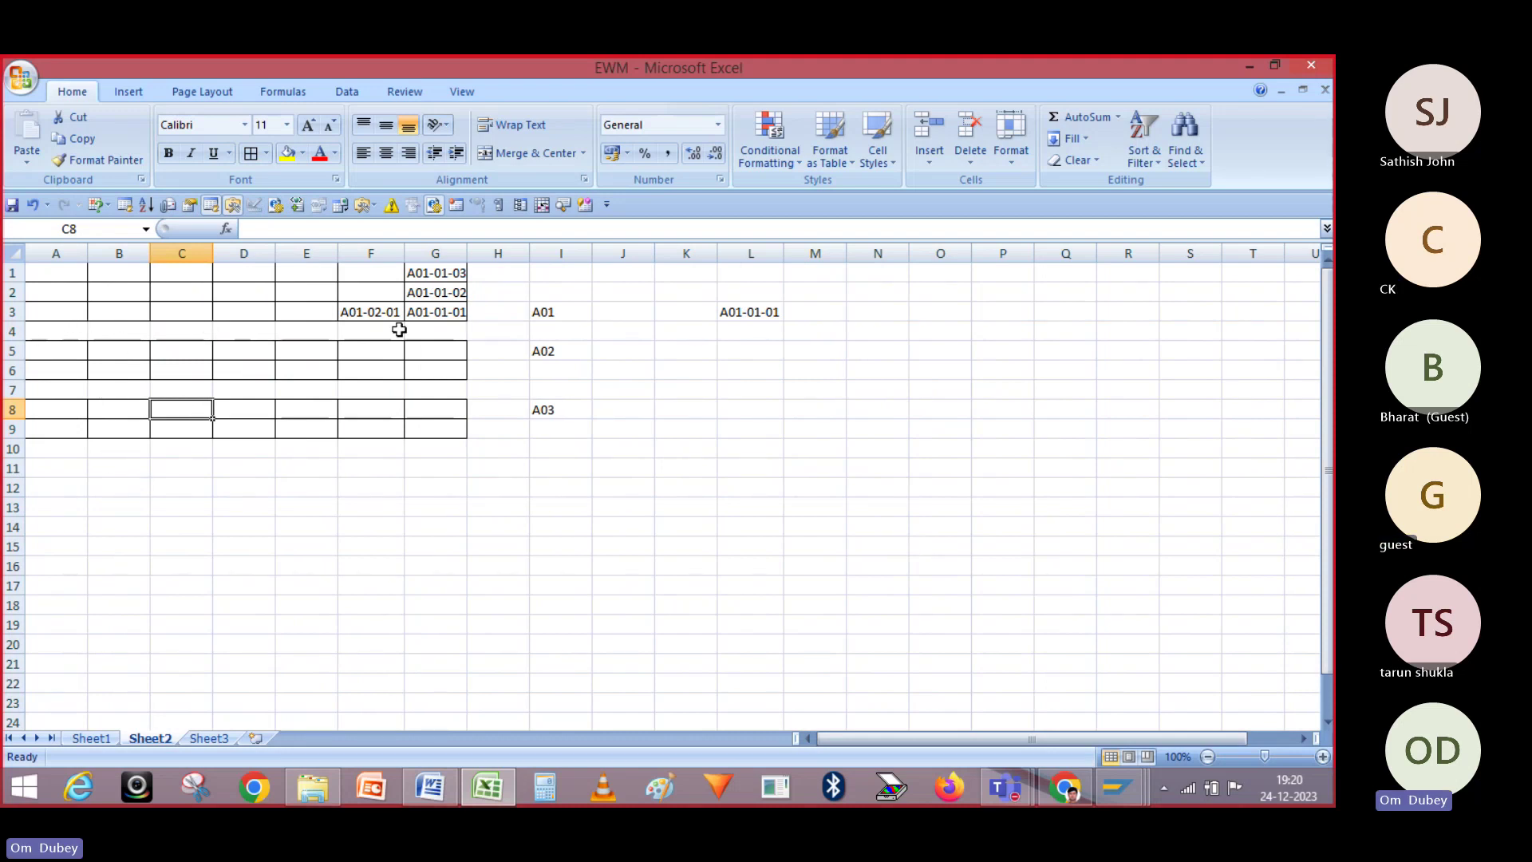
pyautogui.click(435, 332)
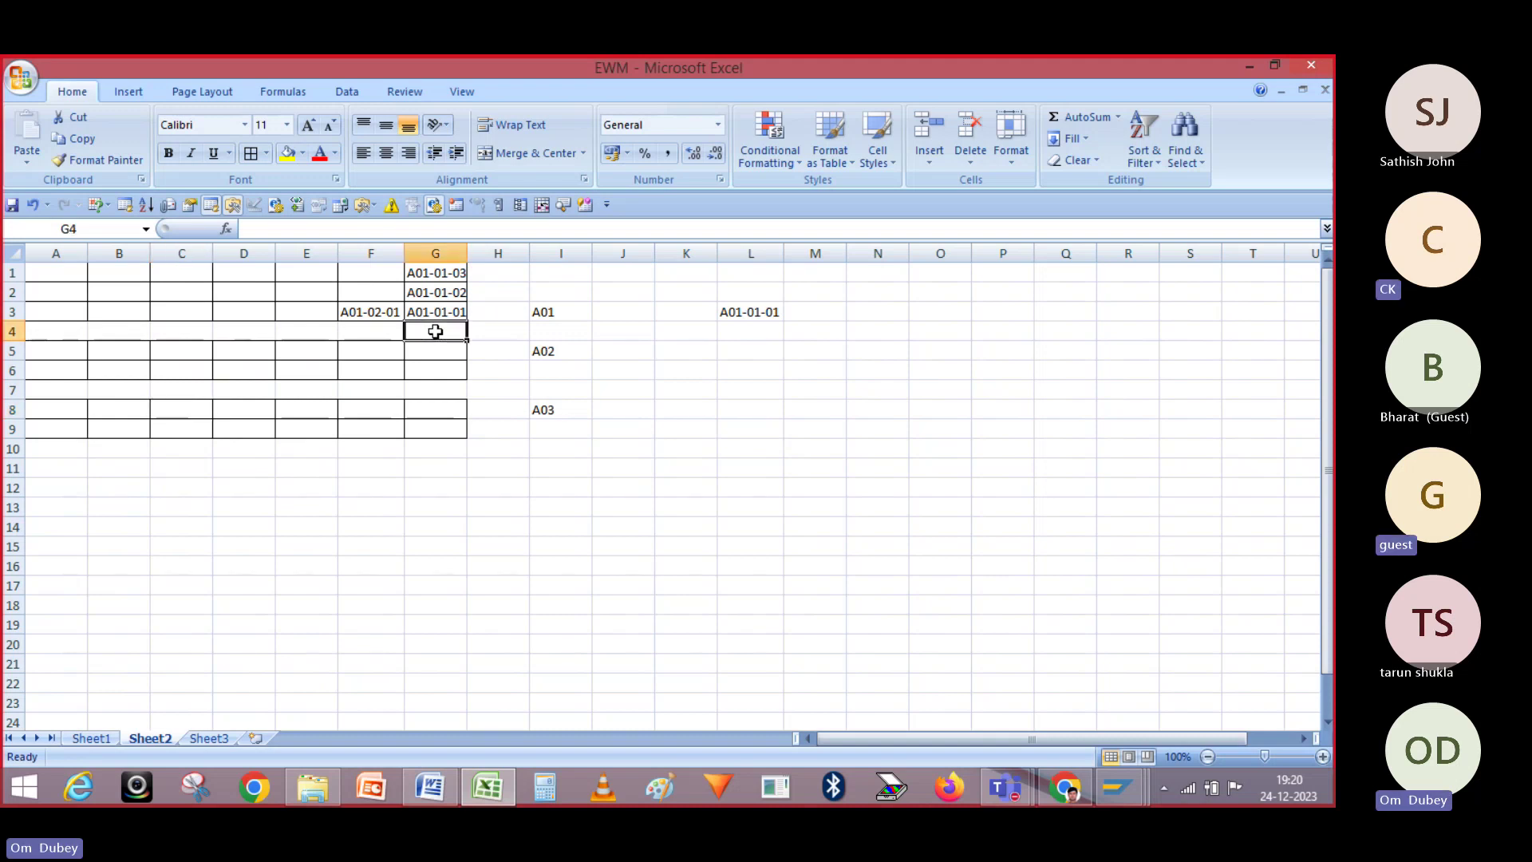
pyautogui.press('Up')
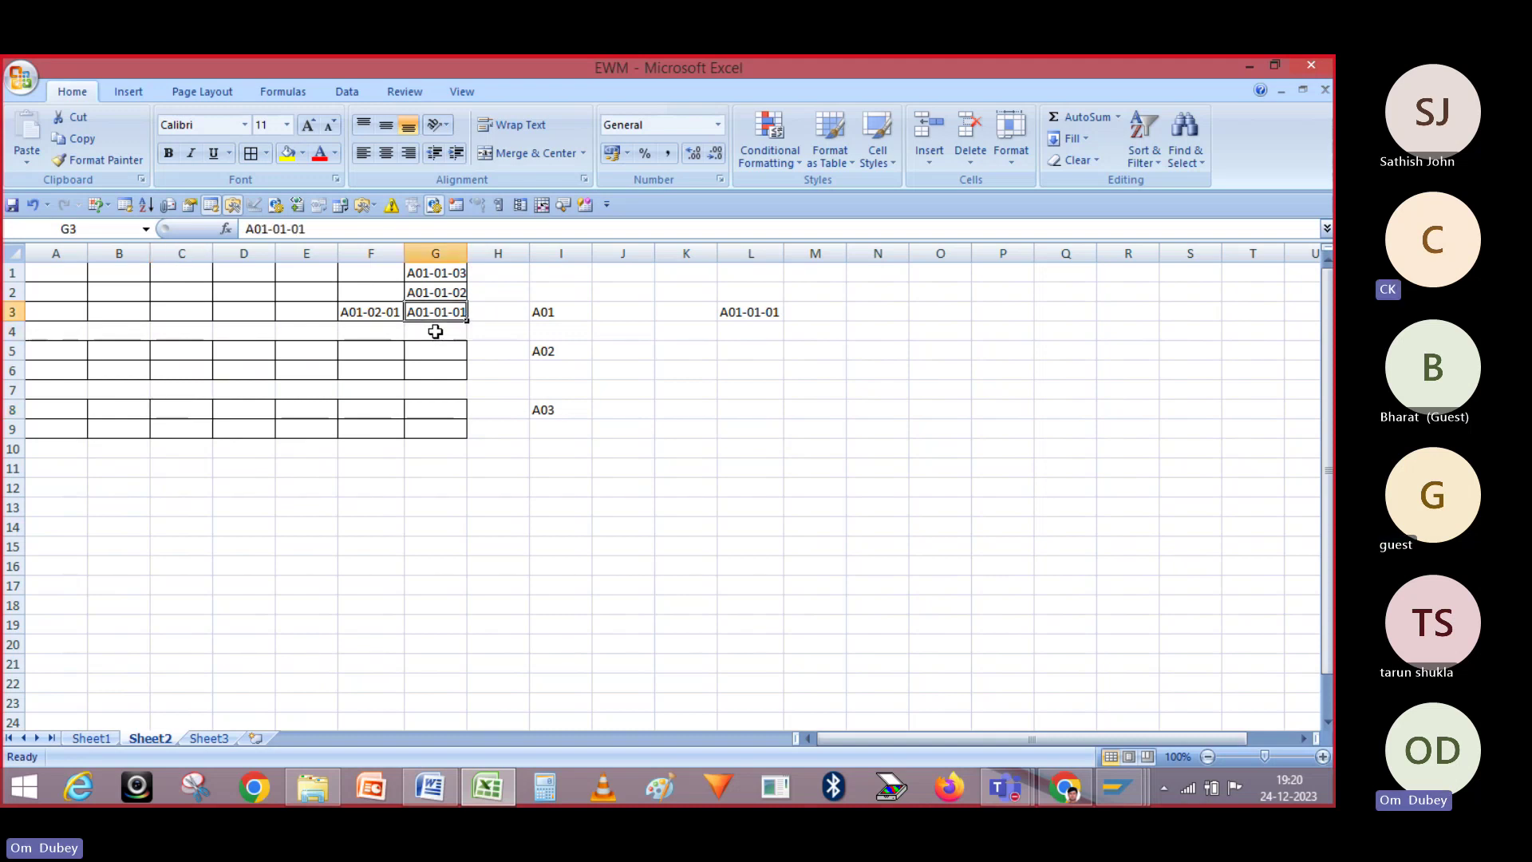
pyautogui.click(435, 331)
pyautogui.press('Up')
pyautogui.click(435, 331)
pyautogui.press('Up')
pyautogui.hotkey('ctrl', 'c')
pyautogui.press('Down')
pyautogui.press('Down')
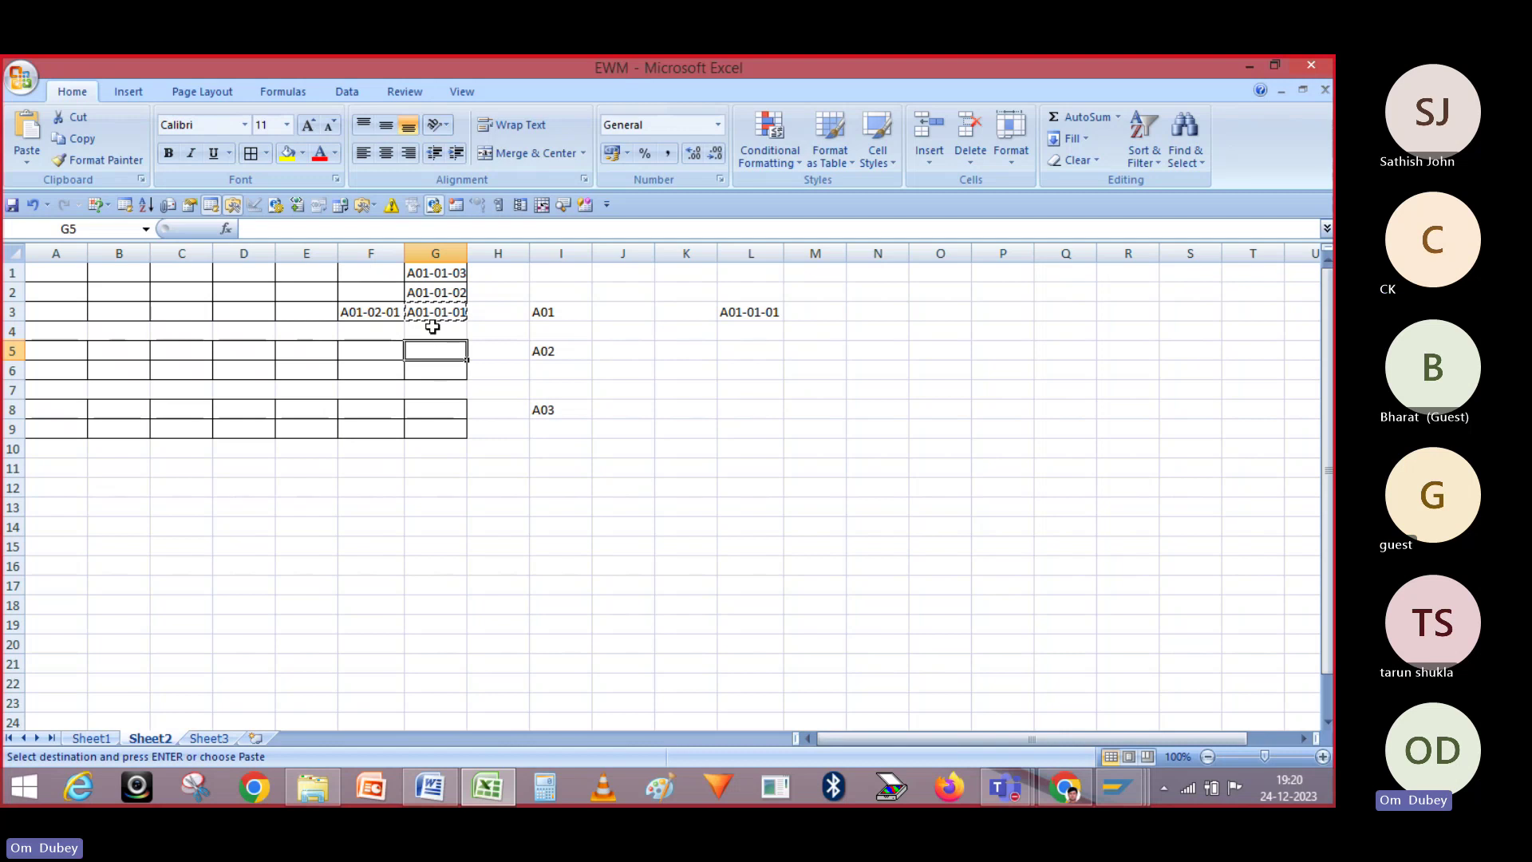
pyautogui.click(431, 330)
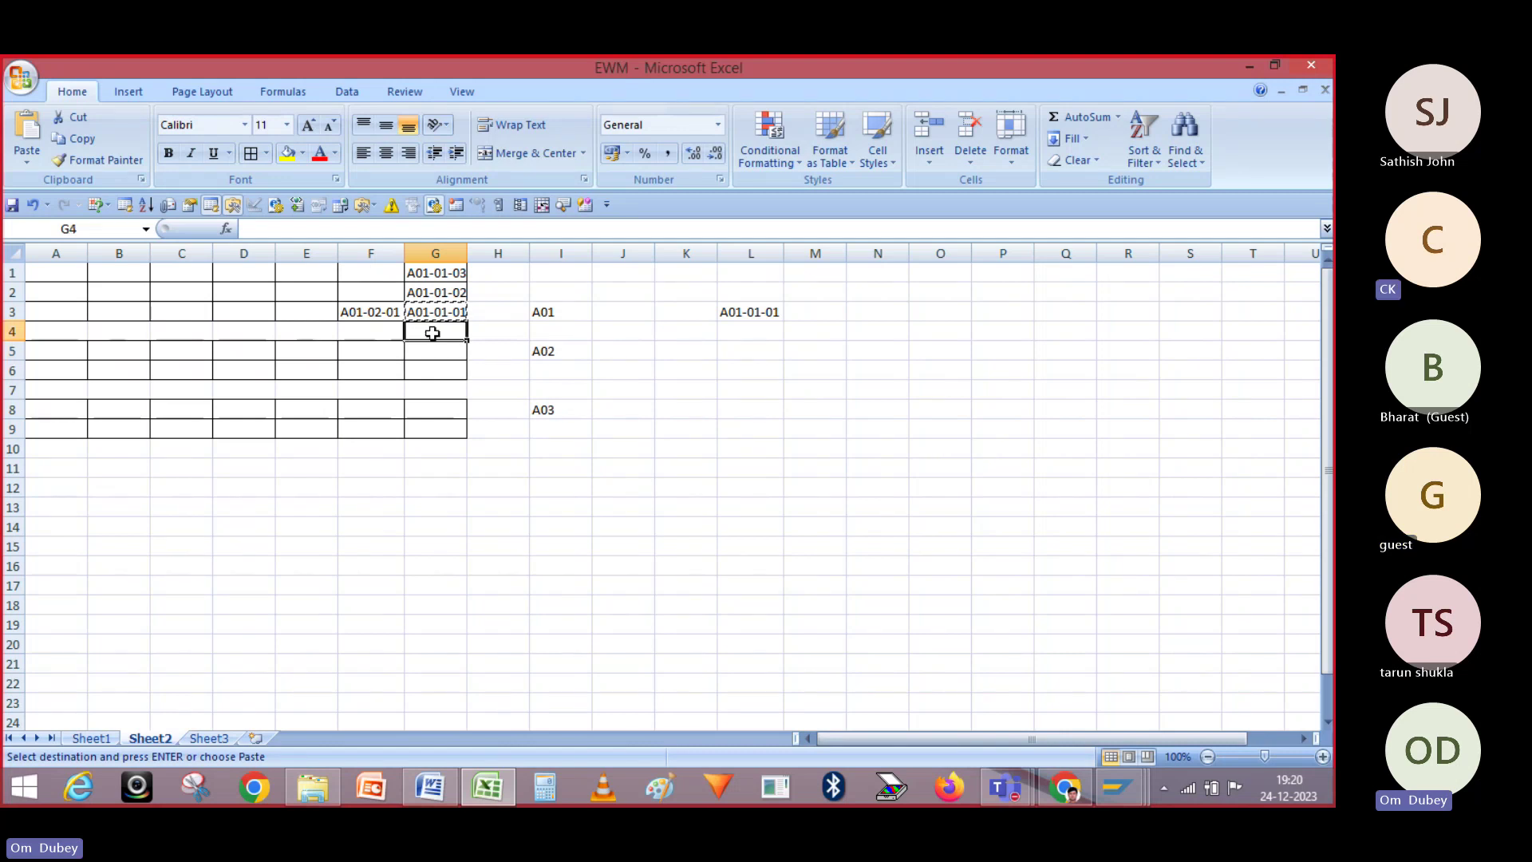
# - Restore an empty column A before the rack blocks, moving the layout one column over
pyautogui.click(57, 253)
pyautogui.rightClick(57, 254)
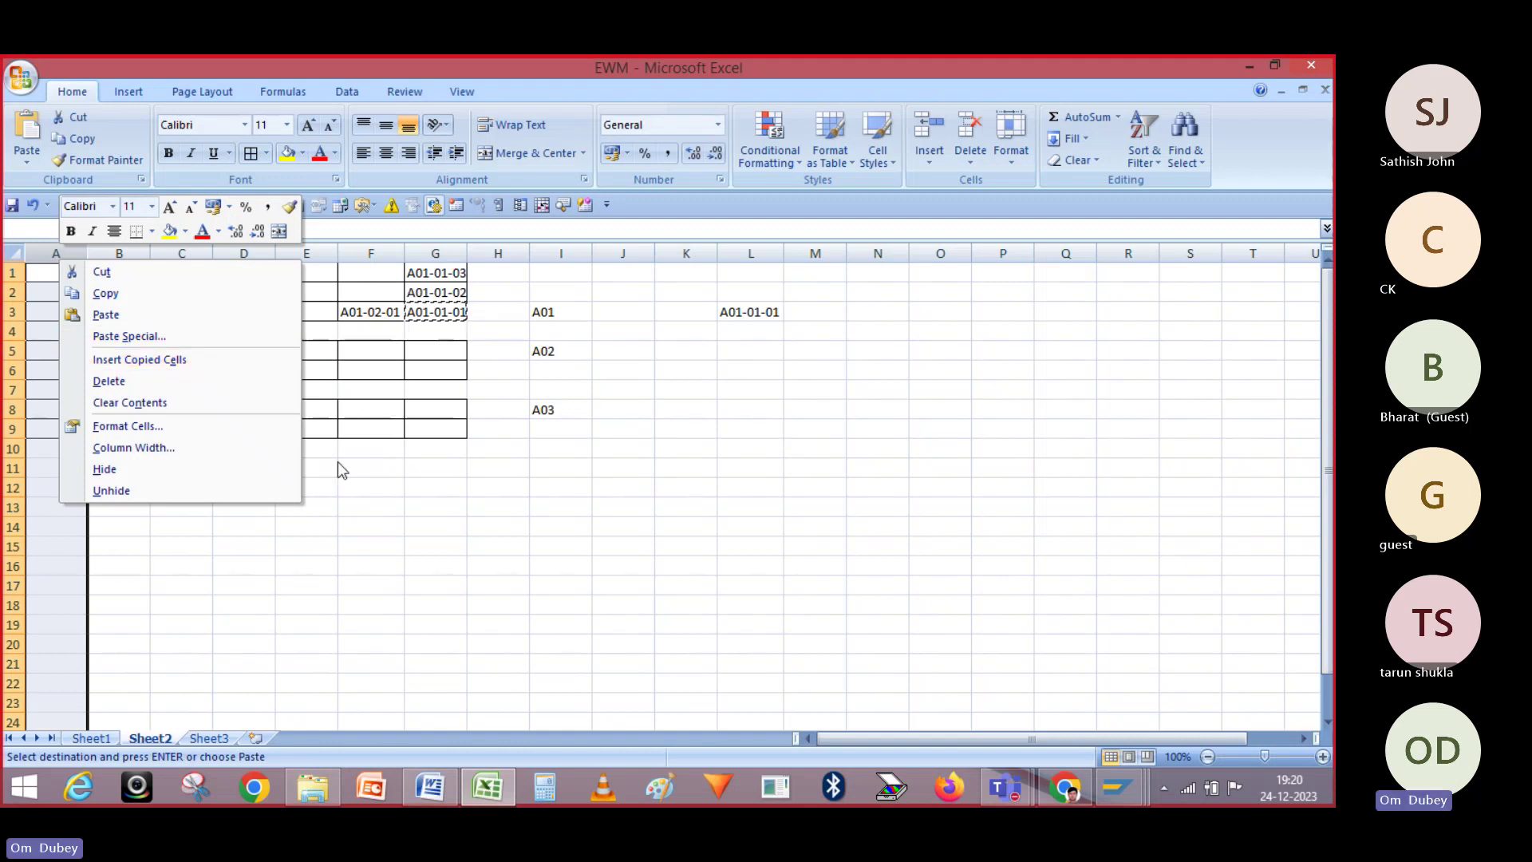
pyautogui.press('e')
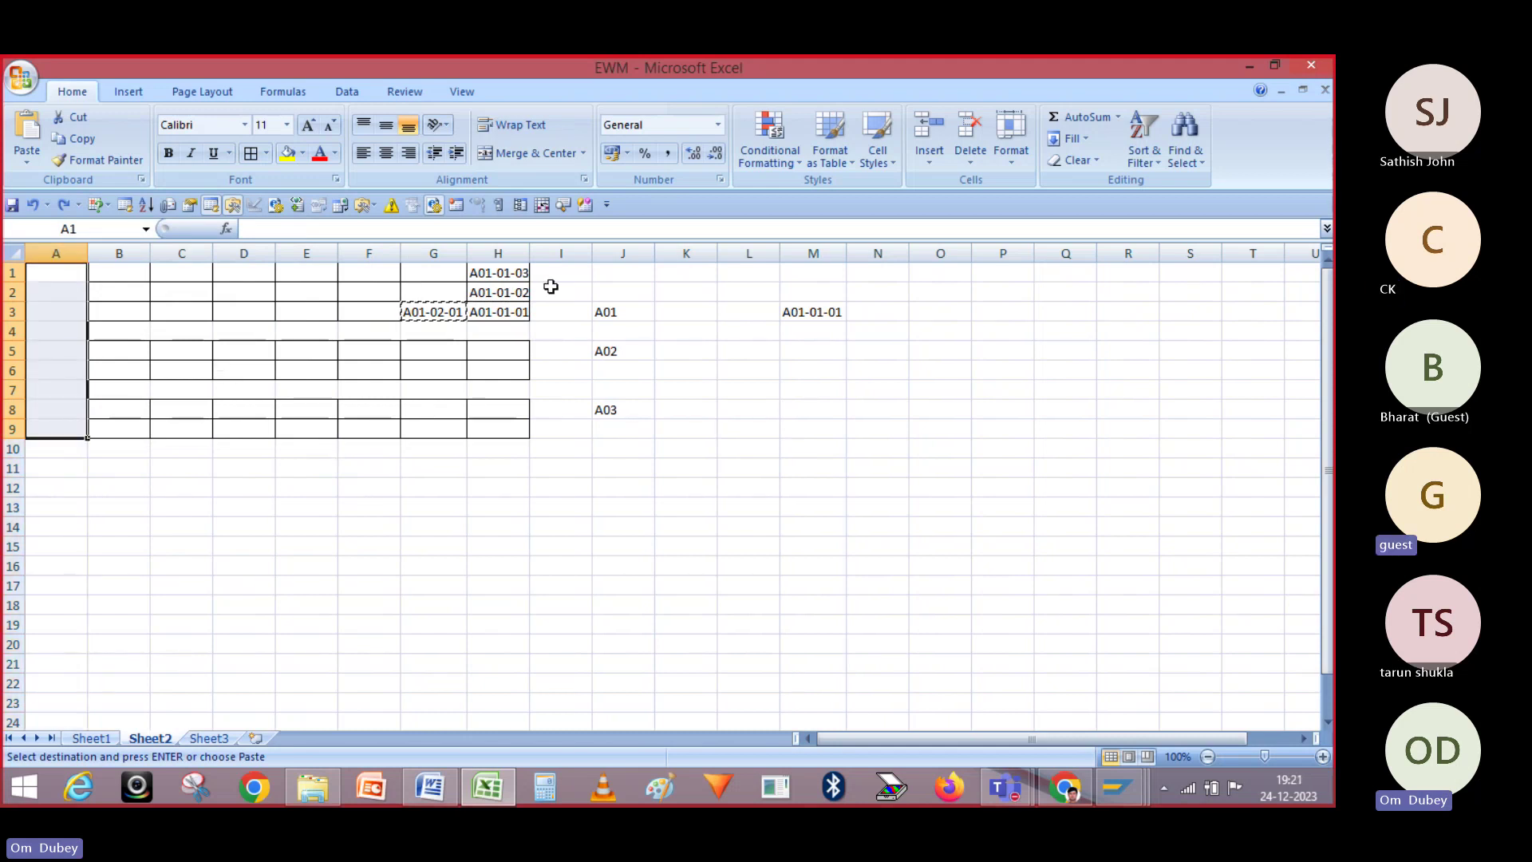
# - Compare the bin code in H3 with the aisle label in J3 and the row 4 gap, and clear the pending copy selection
pyautogui.click(498, 331)
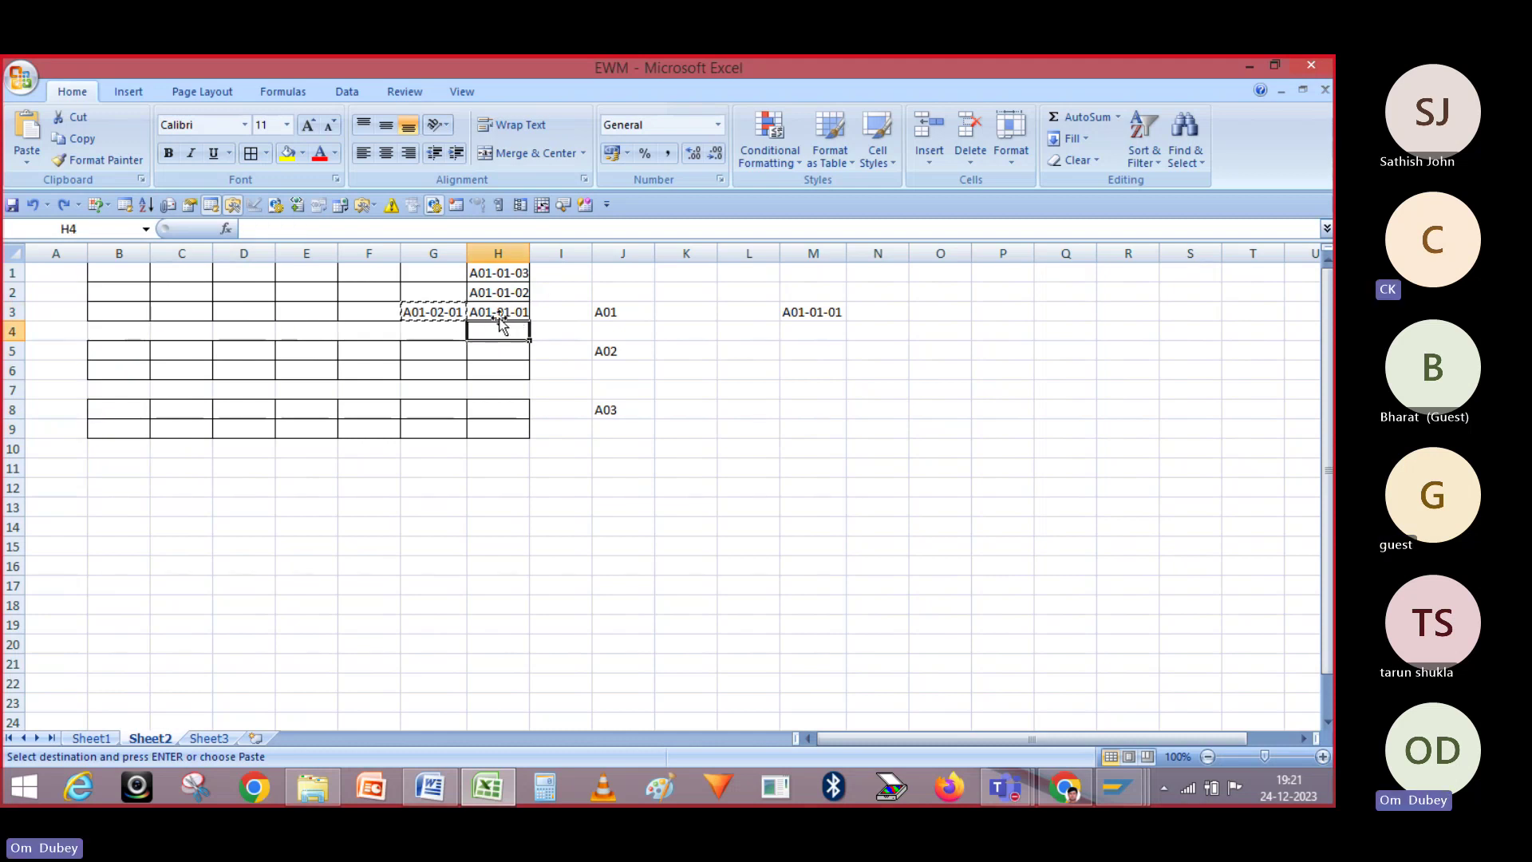
pyautogui.click(498, 313)
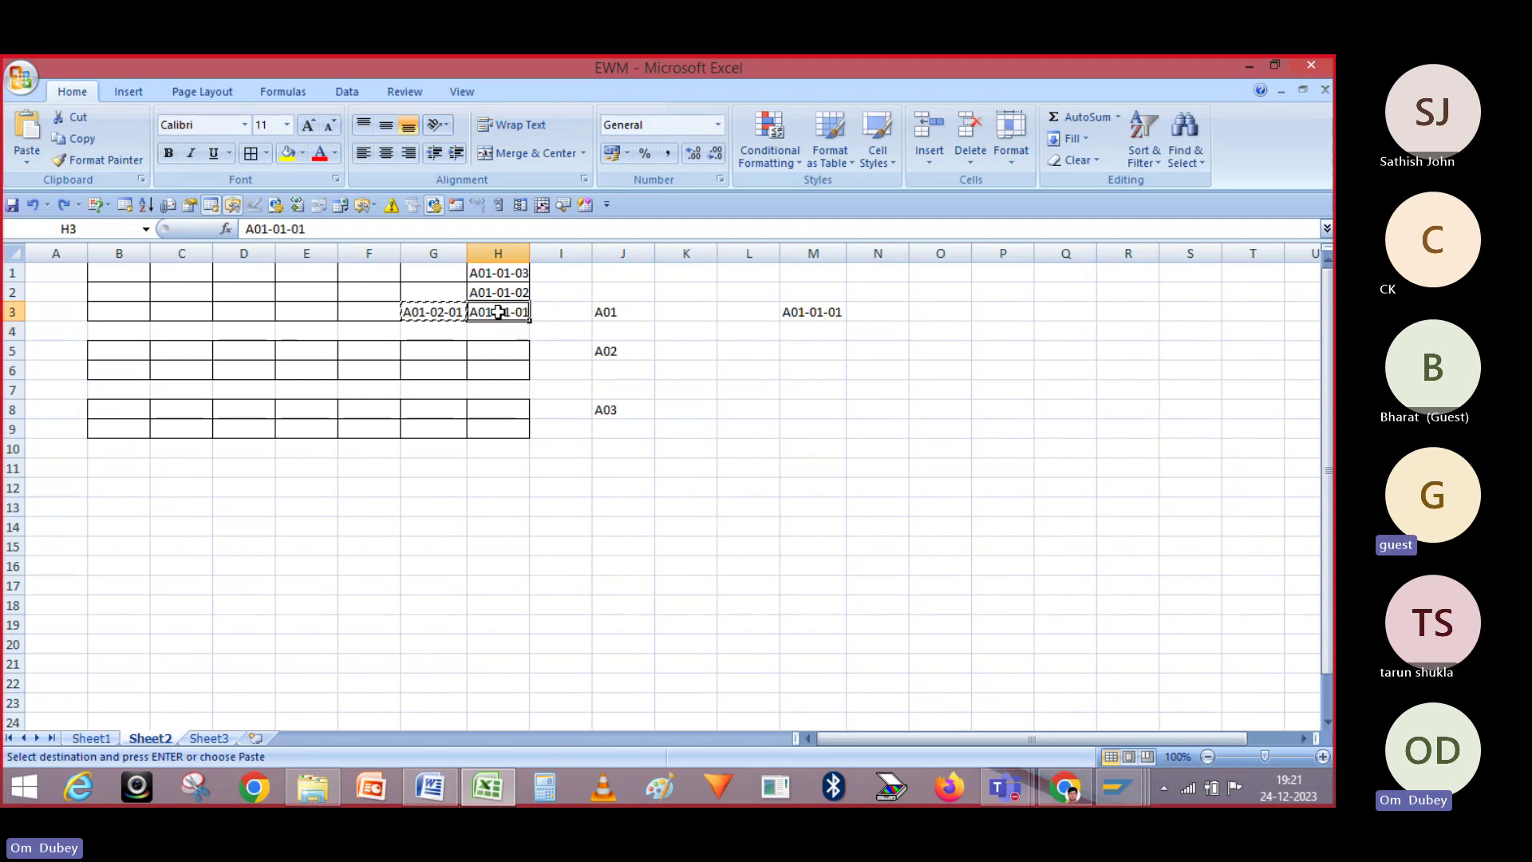
pyautogui.click(596, 312)
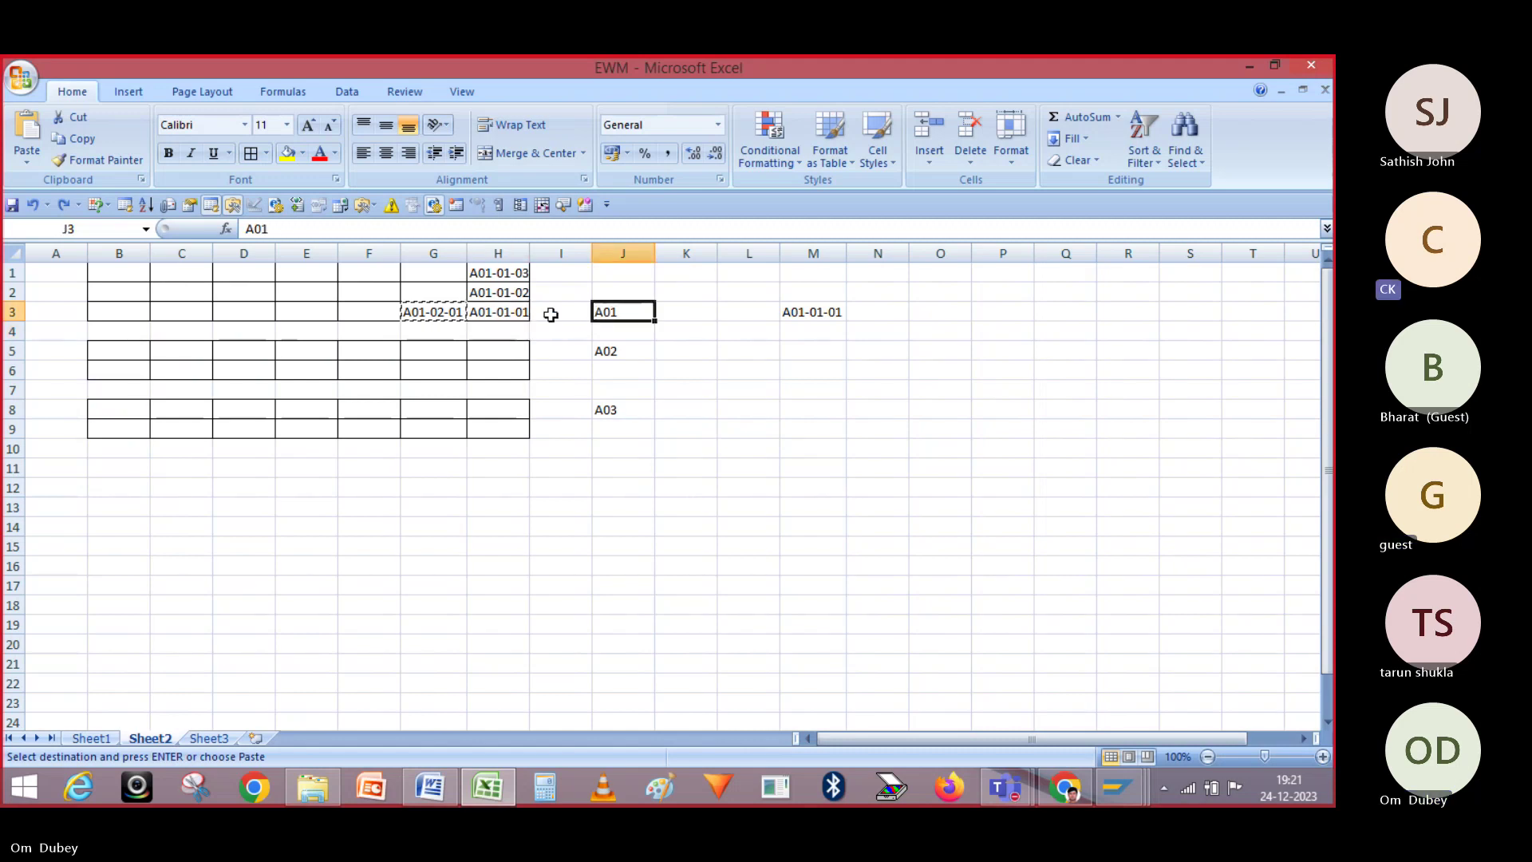
pyautogui.click(496, 313)
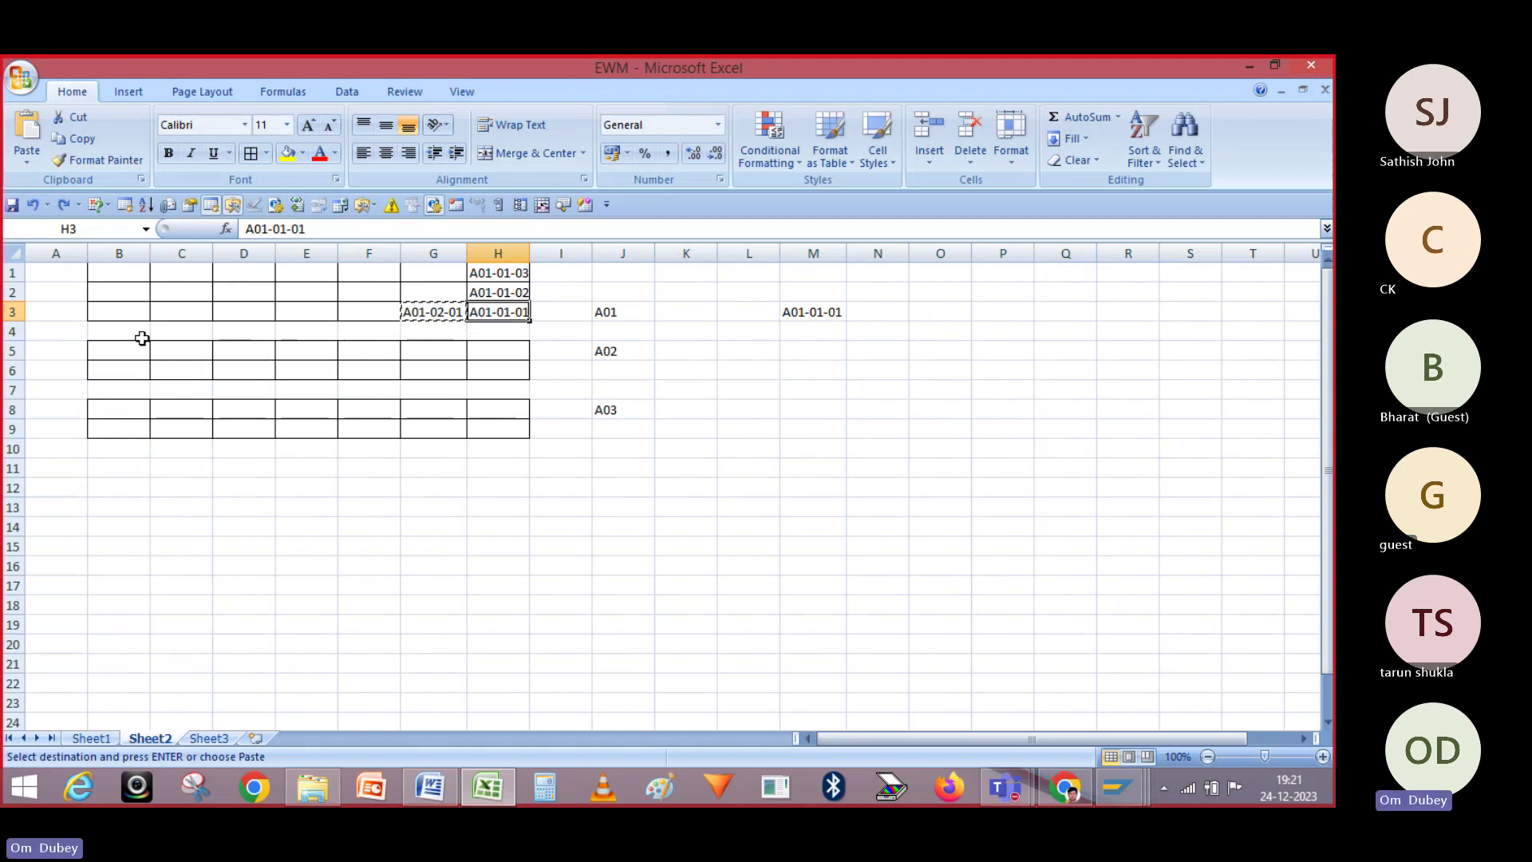
pyautogui.click(92, 331)
pyautogui.click(412, 366)
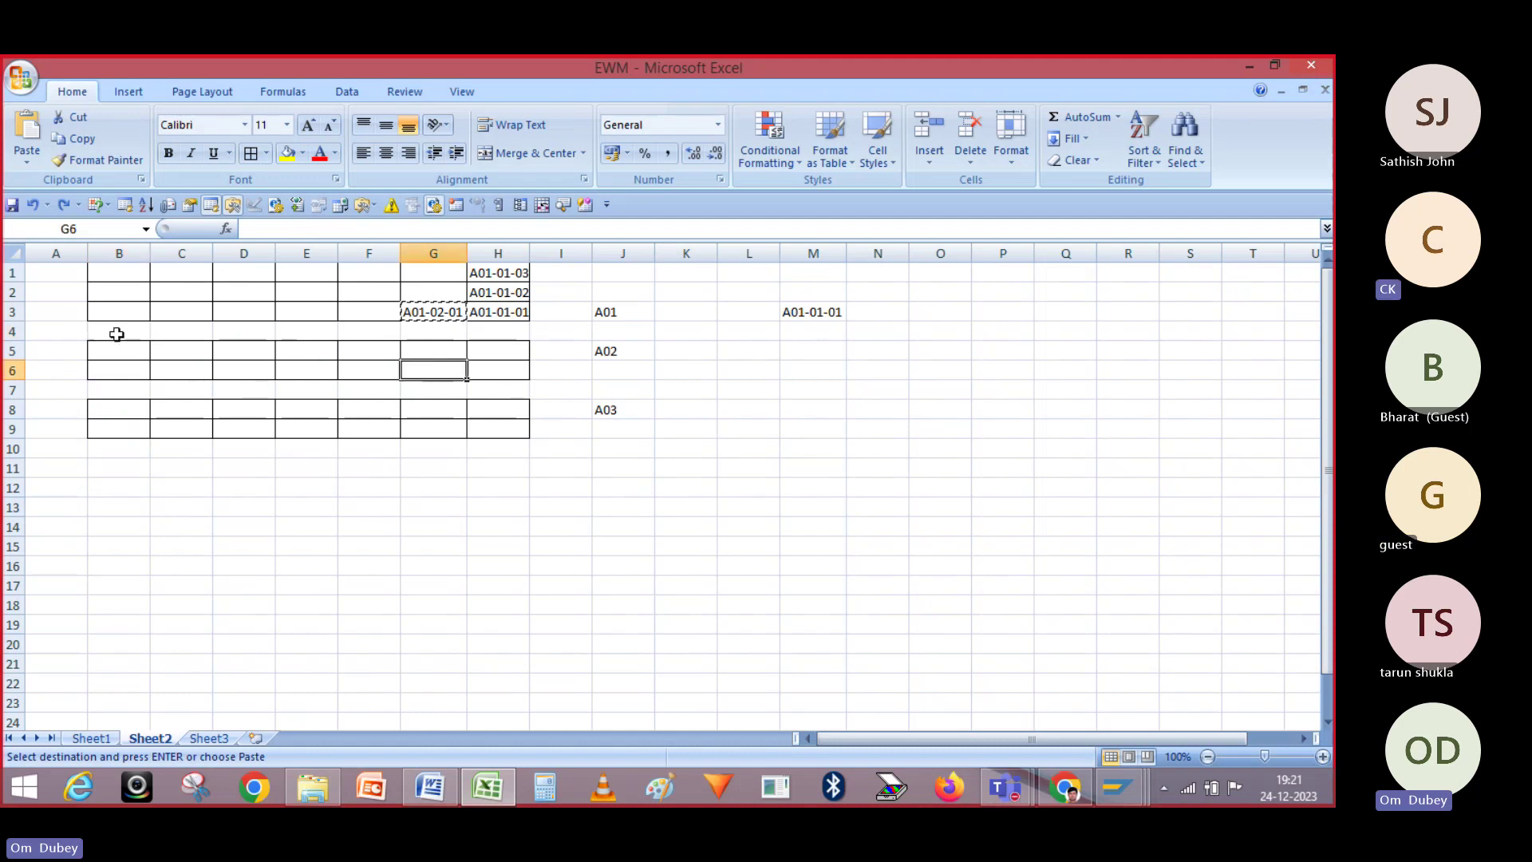
pyautogui.click(536, 329)
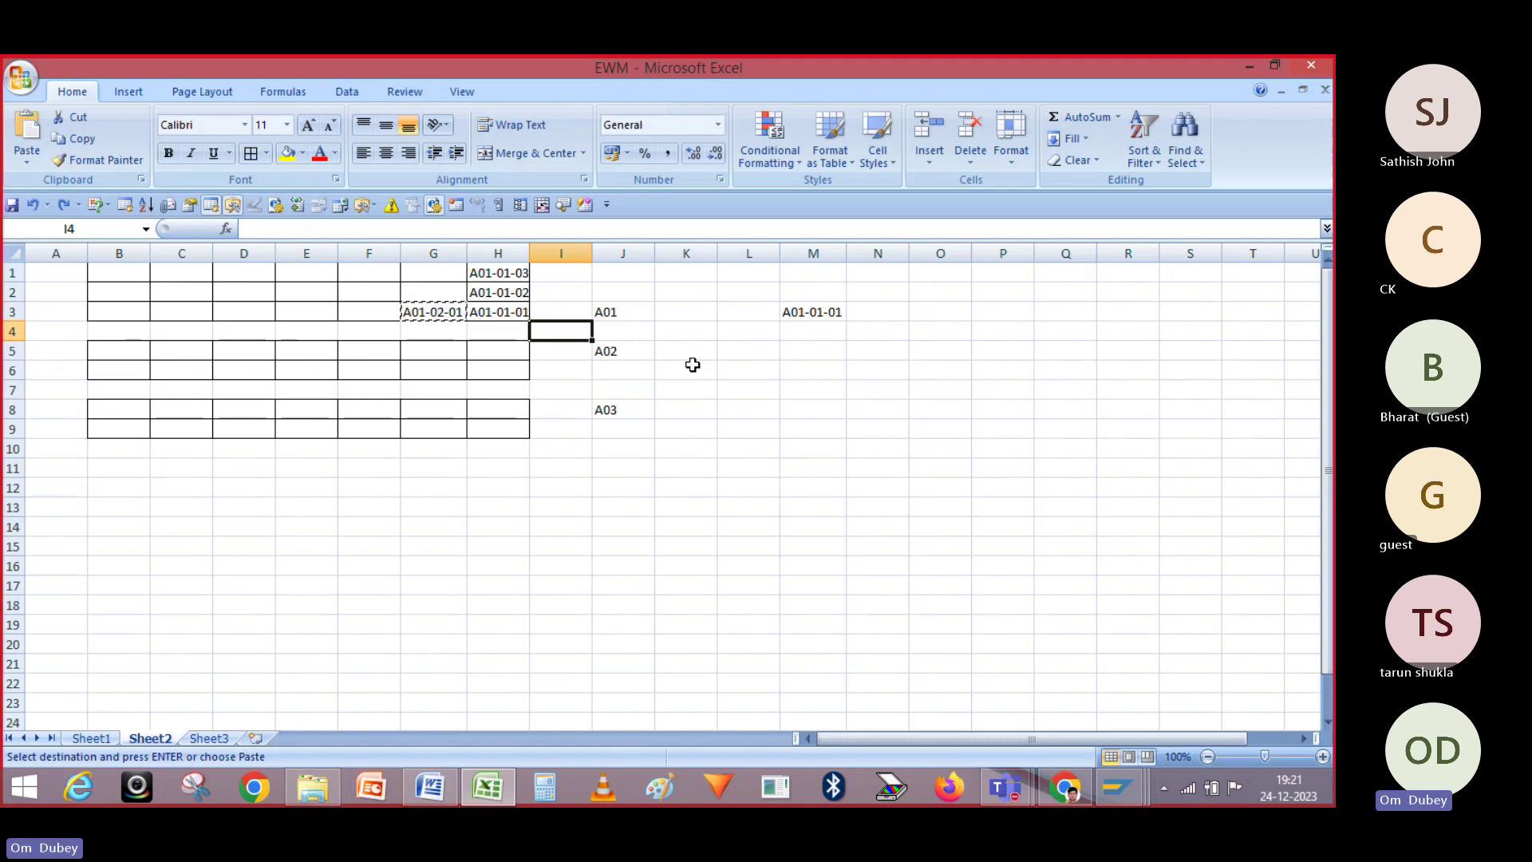
pyautogui.press('Escape')
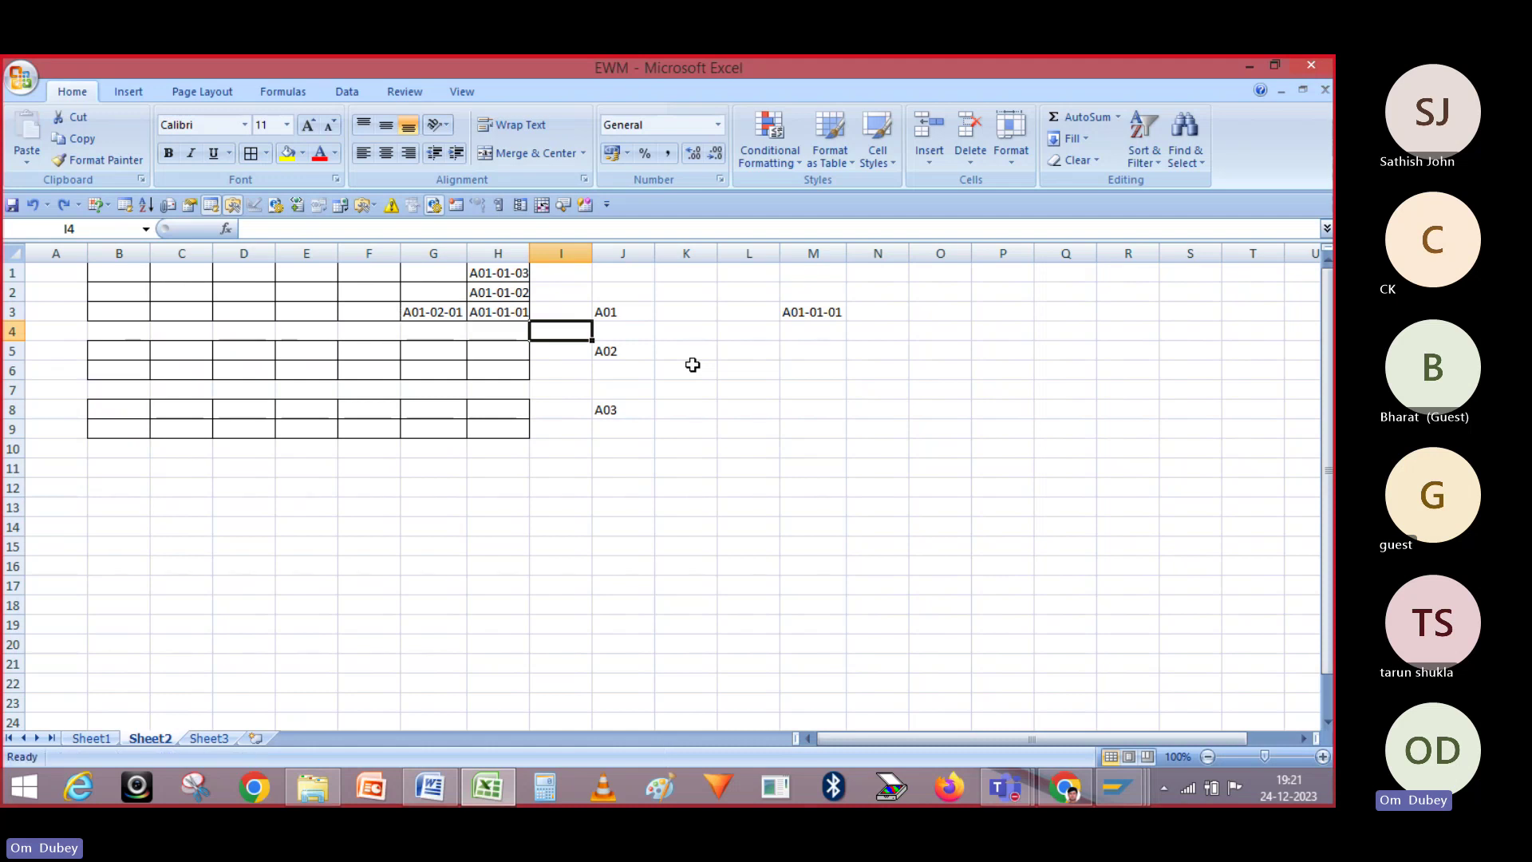
# - Enter the headings MAT, BIN and GR DATE in O2, P2 and Q2
pyautogui.click(951, 289)
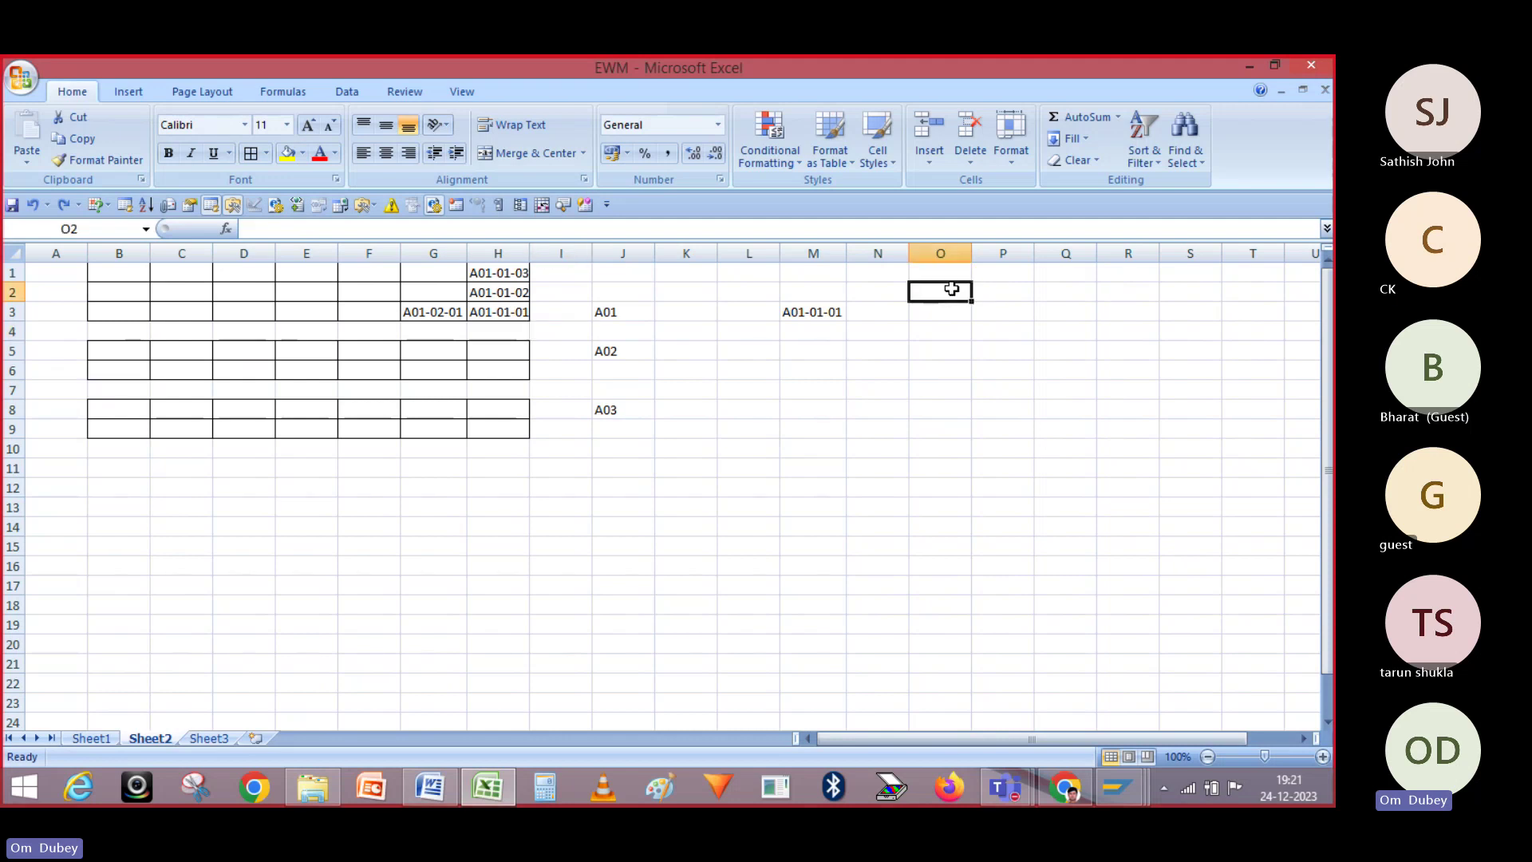
pyautogui.write('MAT')
pyautogui.press('Tab')
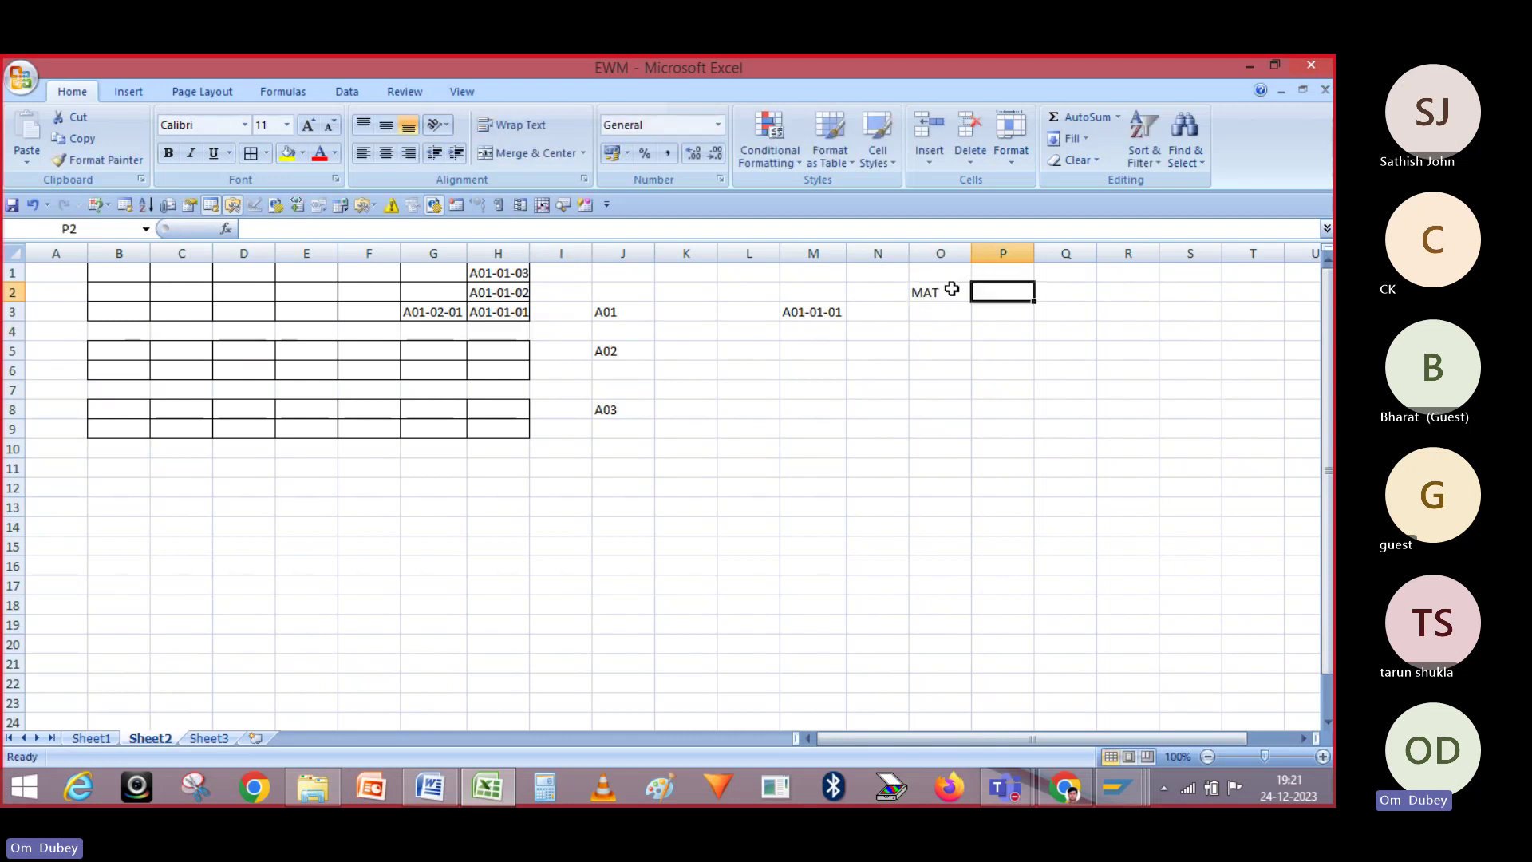
pyautogui.write('BIN')
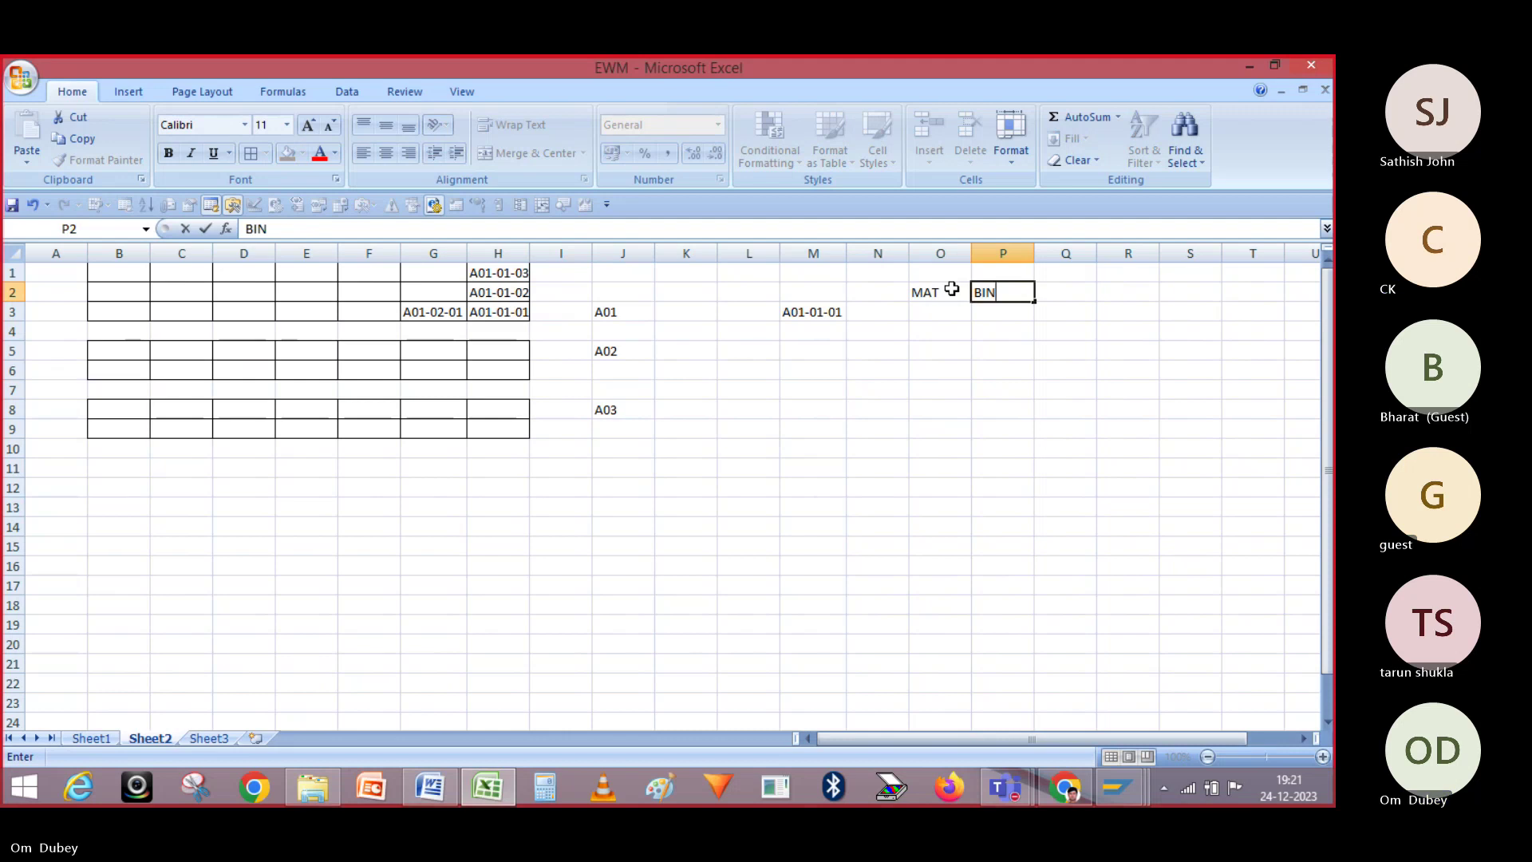
pyautogui.press('Tab')
pyautogui.write('GR')
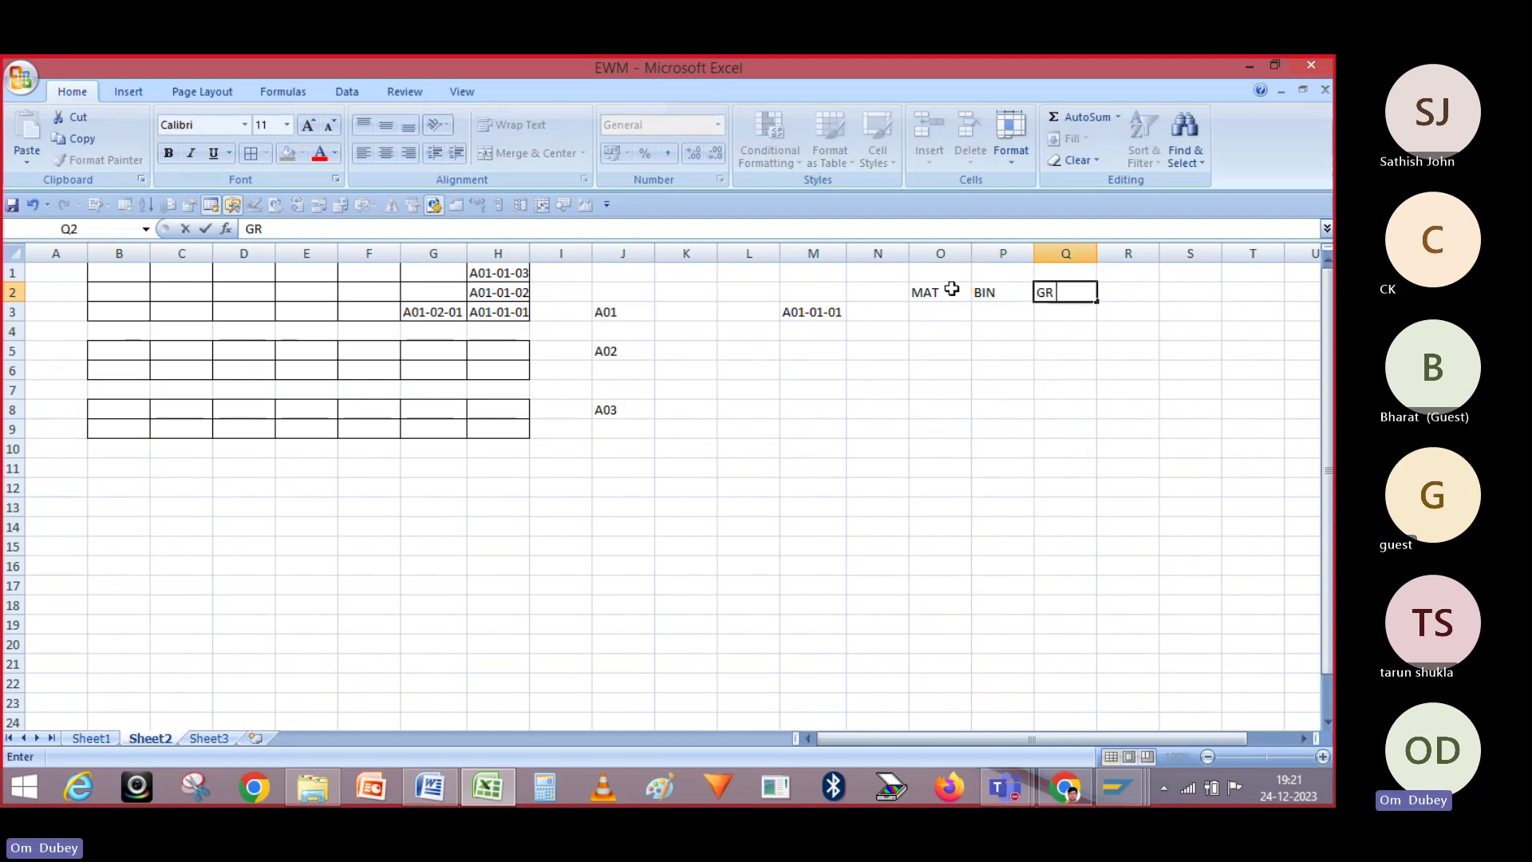
pyautogui.write(' DATE')
pyautogui.press('Tab')
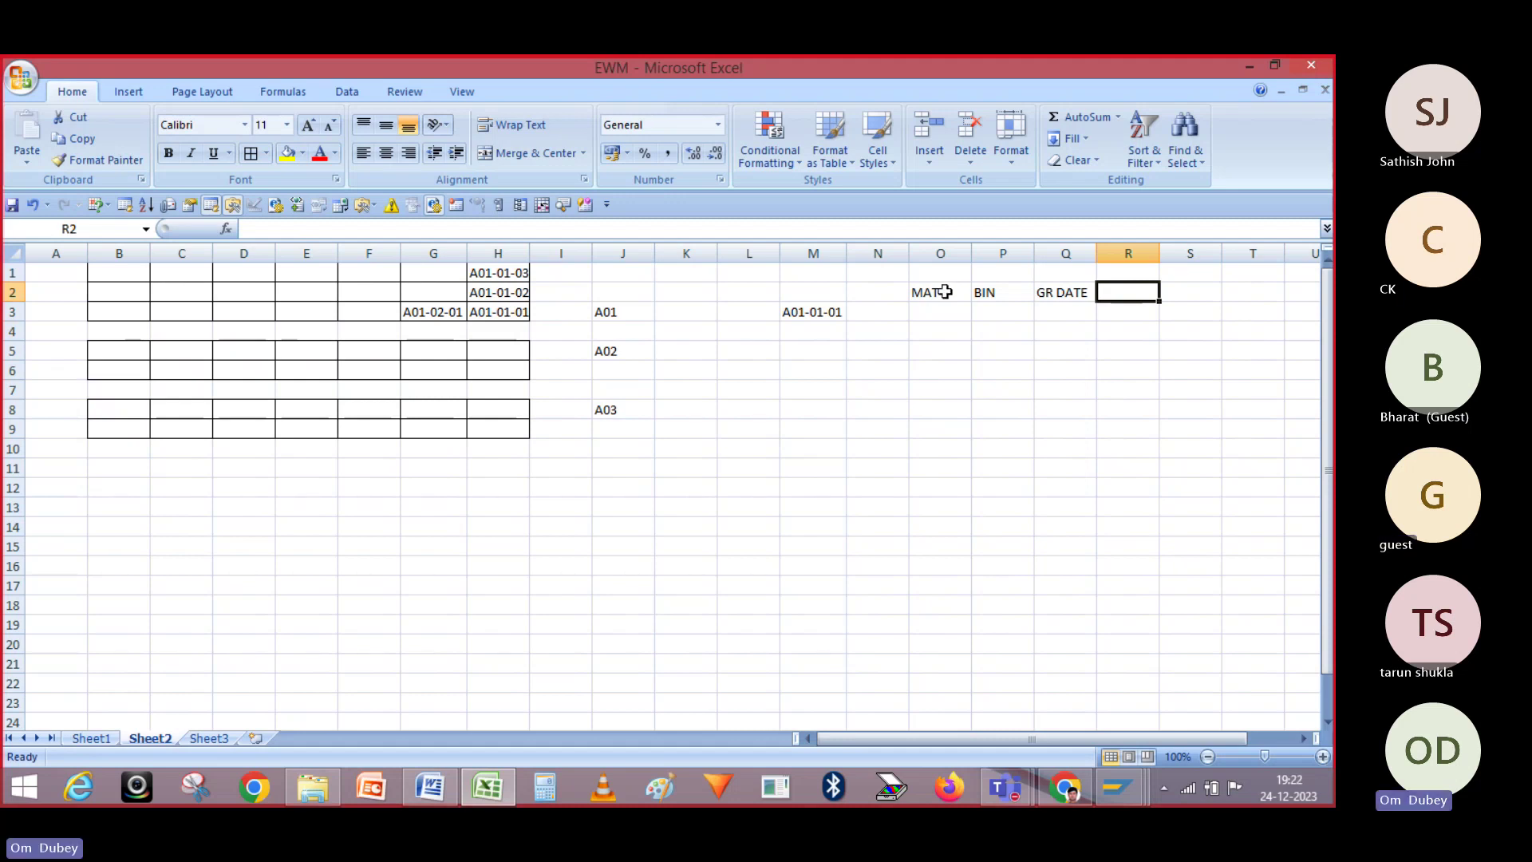
# - Review the headings in O2:Q2 against the rack bins in G2 and H3 and the sample bin code in M3
pyautogui.click(948, 290)
pyautogui.click(1015, 284)
pyautogui.click(1061, 289)
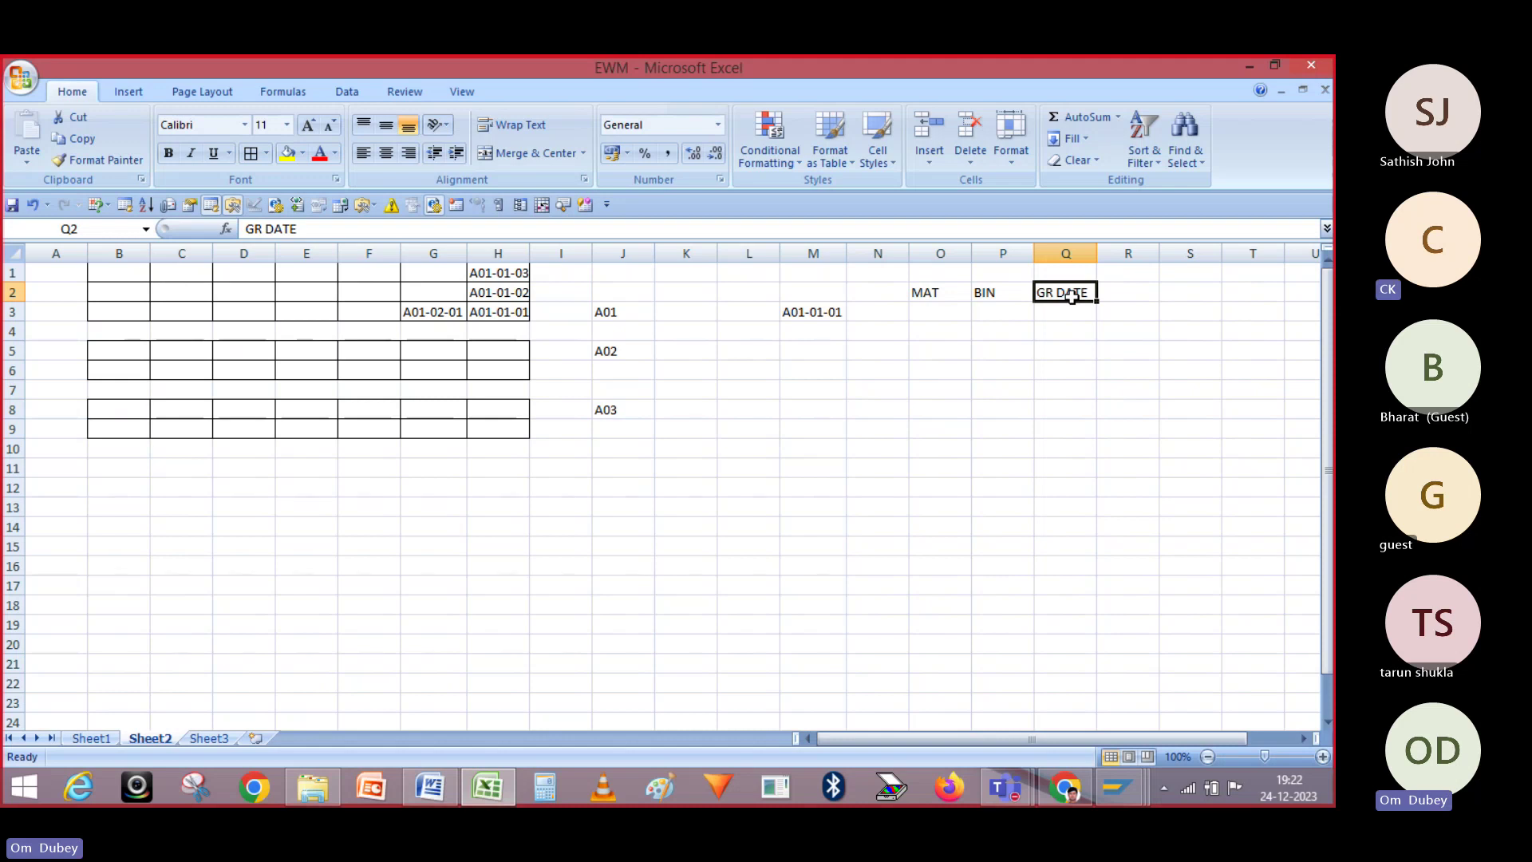
pyautogui.click(431, 328)
pyautogui.click(429, 287)
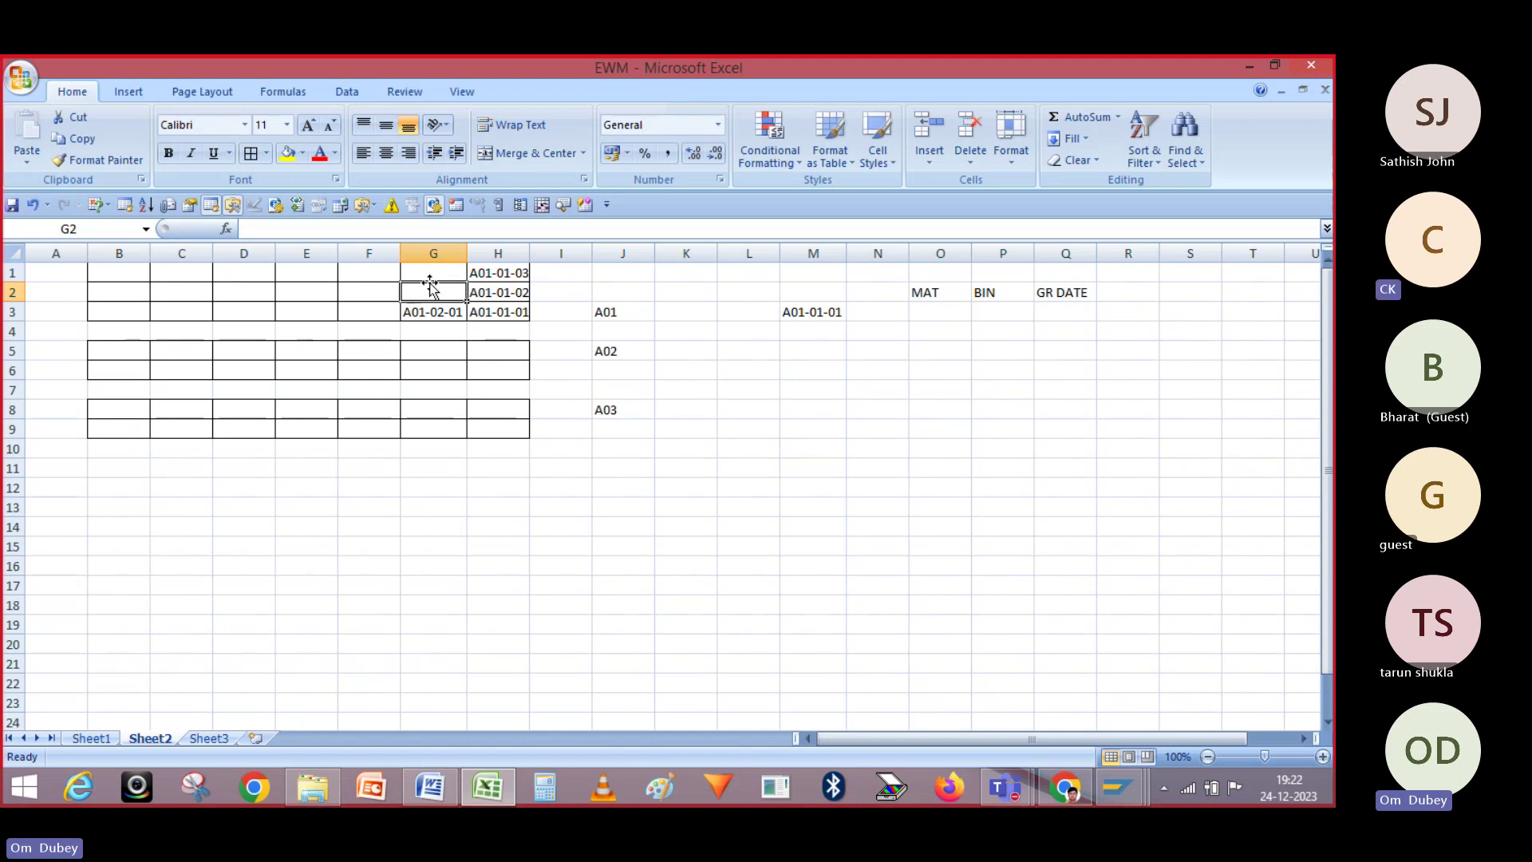
pyautogui.click(478, 304)
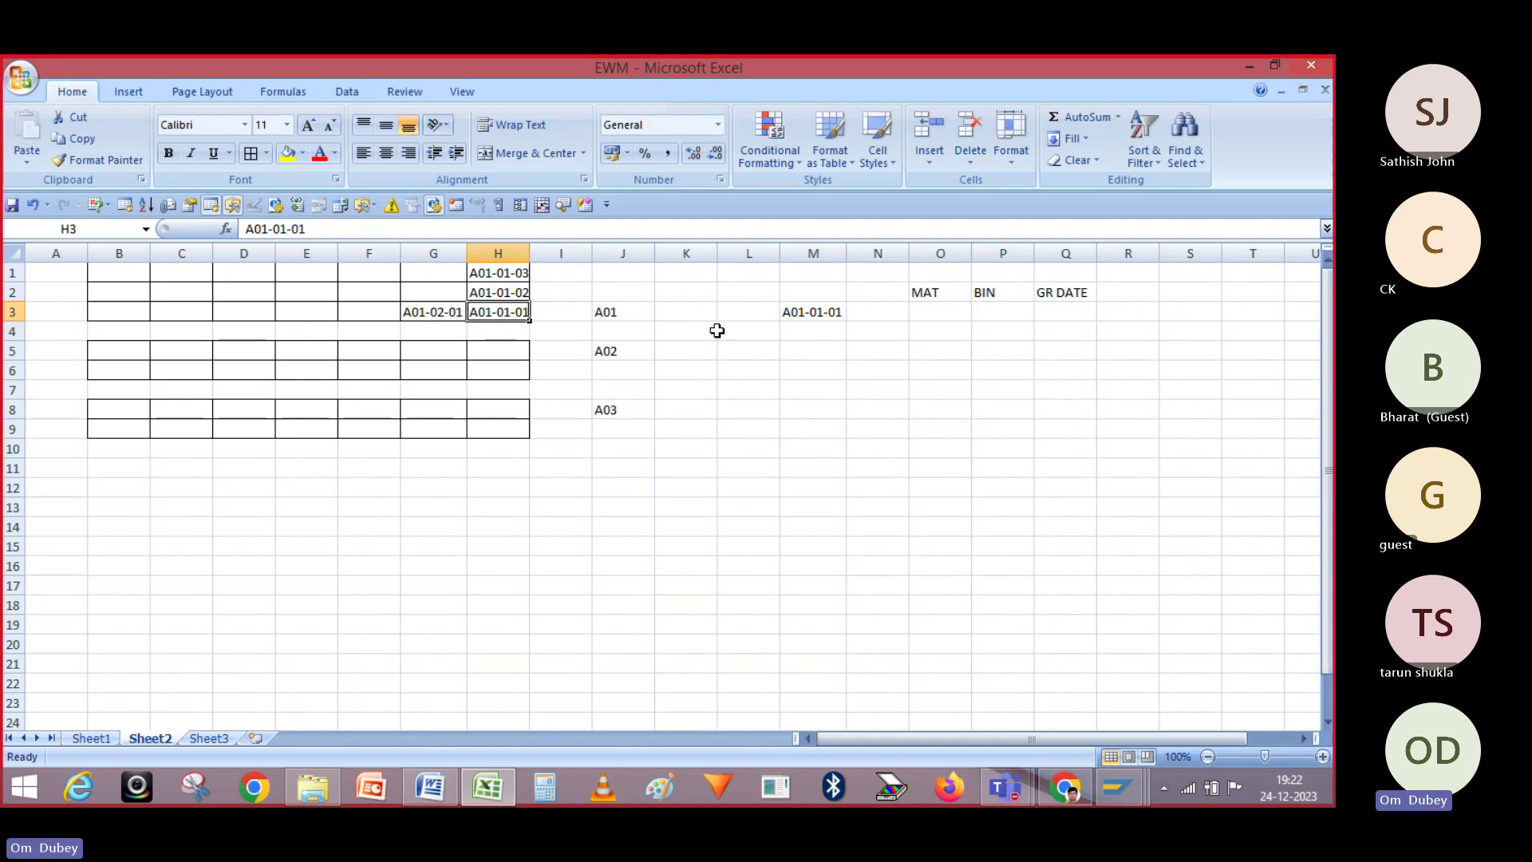
pyautogui.click(788, 392)
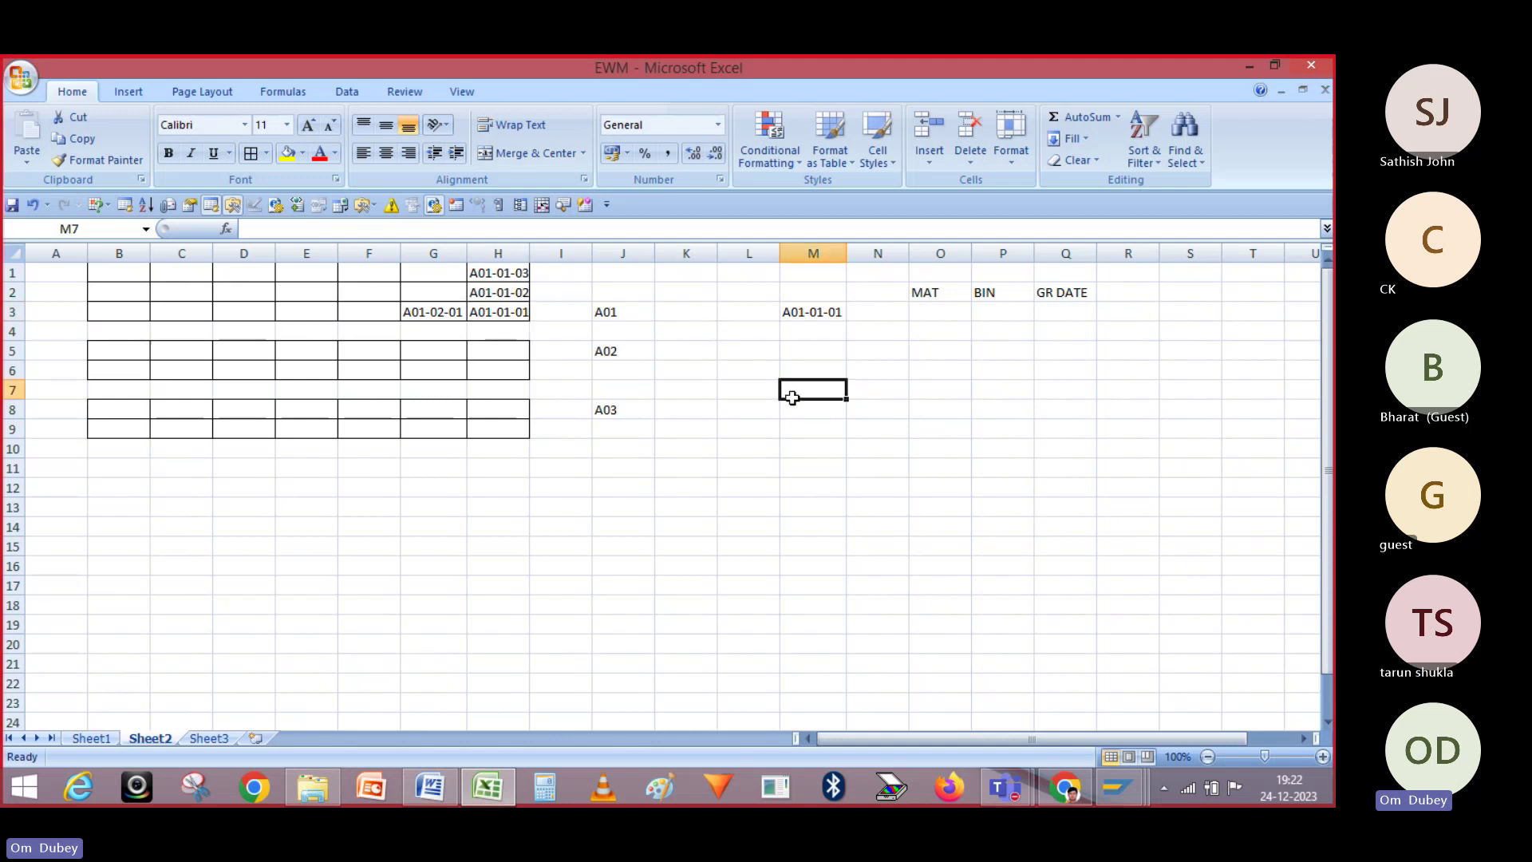
pyautogui.click(799, 313)
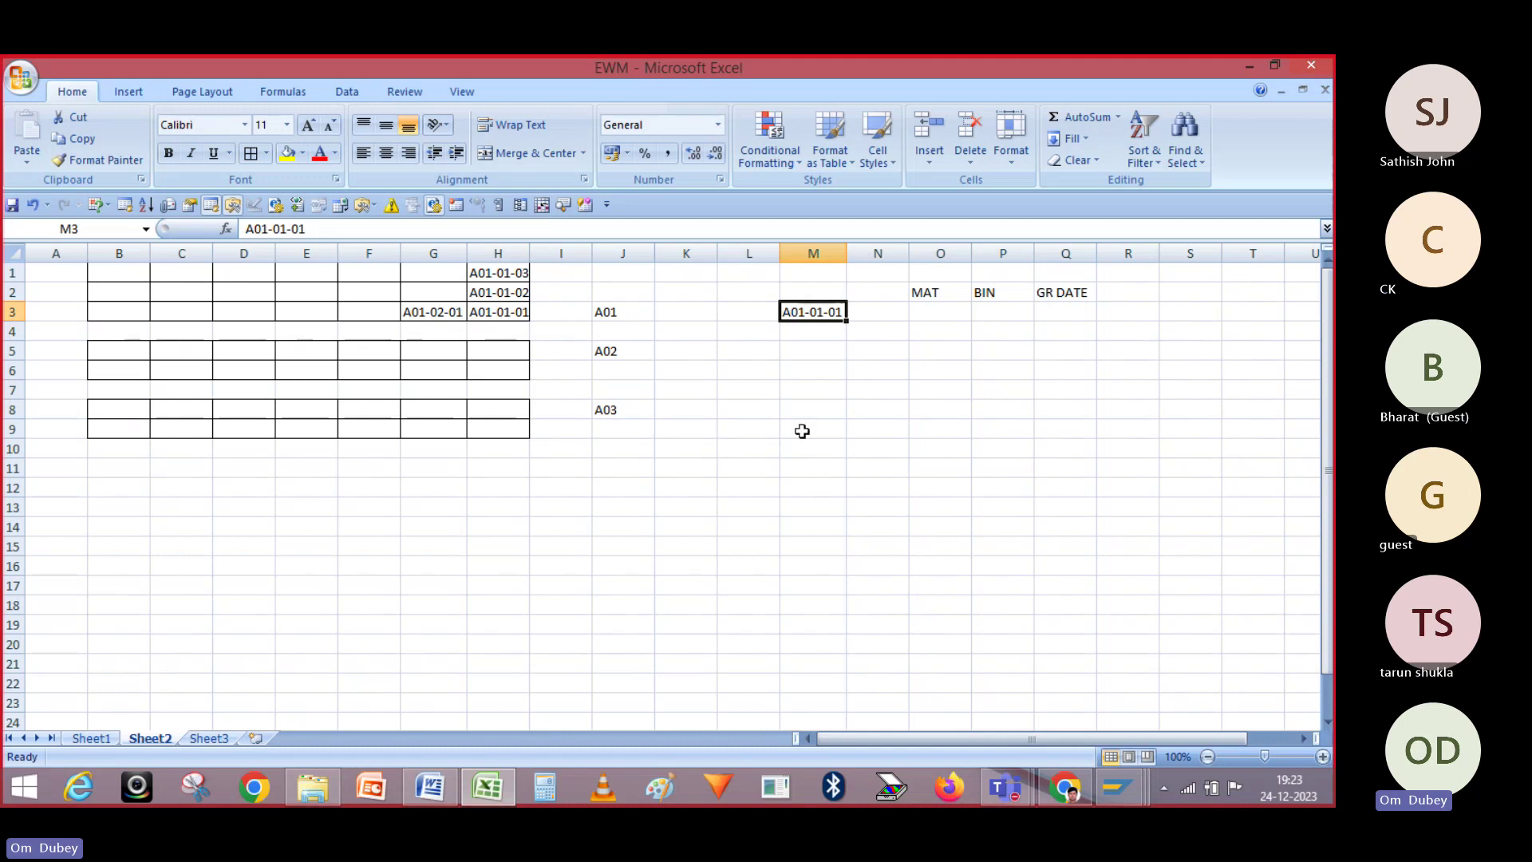
# - Enter the labels RF, PICKLIST and REPORT in L6, M6 and N6
pyautogui.moveTo(801, 431); pyautogui.dragTo(763, 373)
pyautogui.click(764, 375)
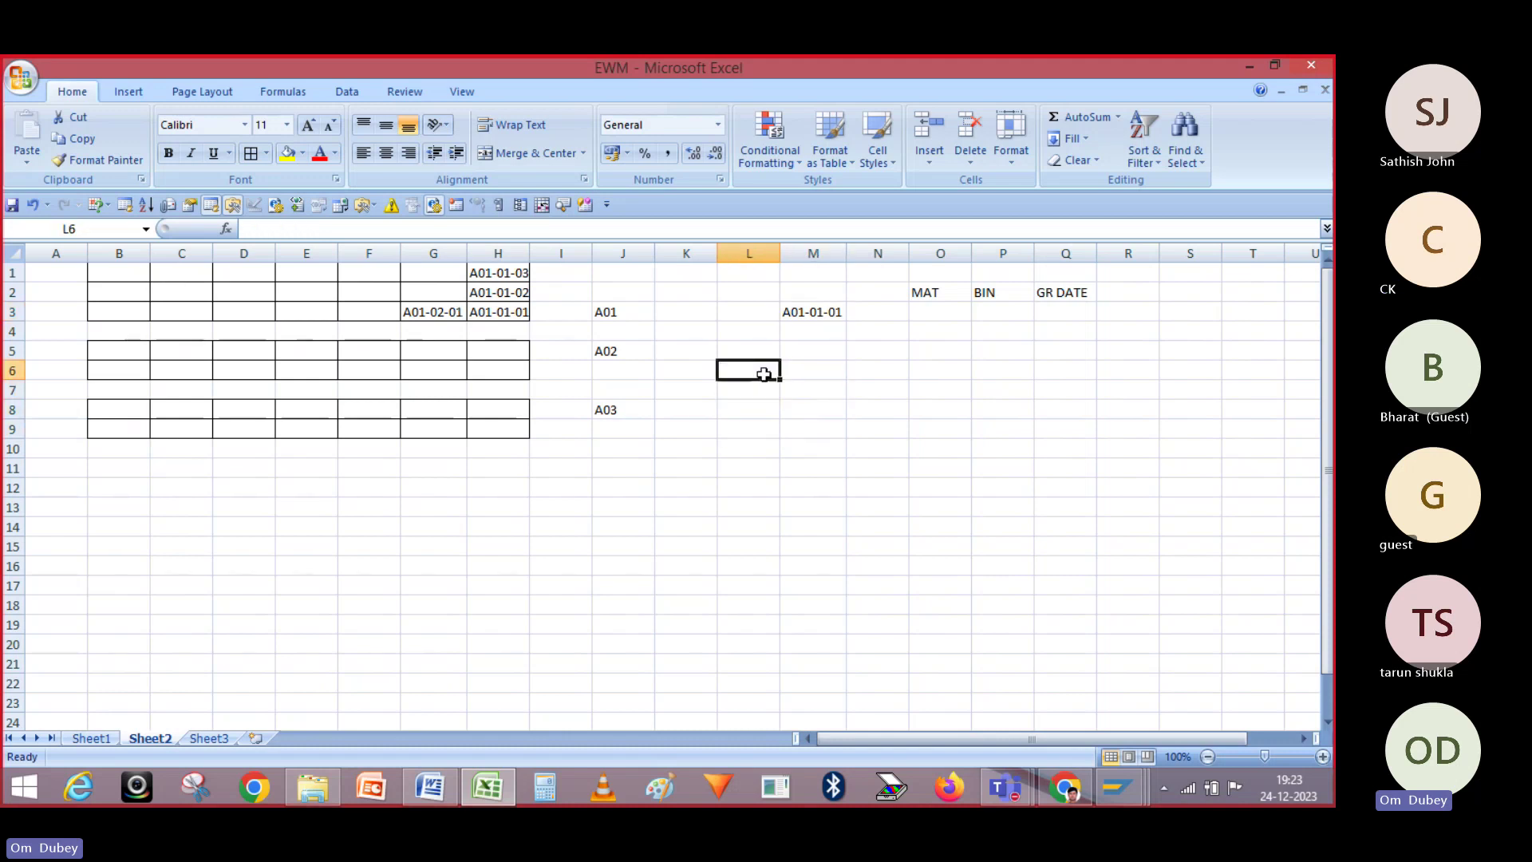
pyautogui.write('RF')
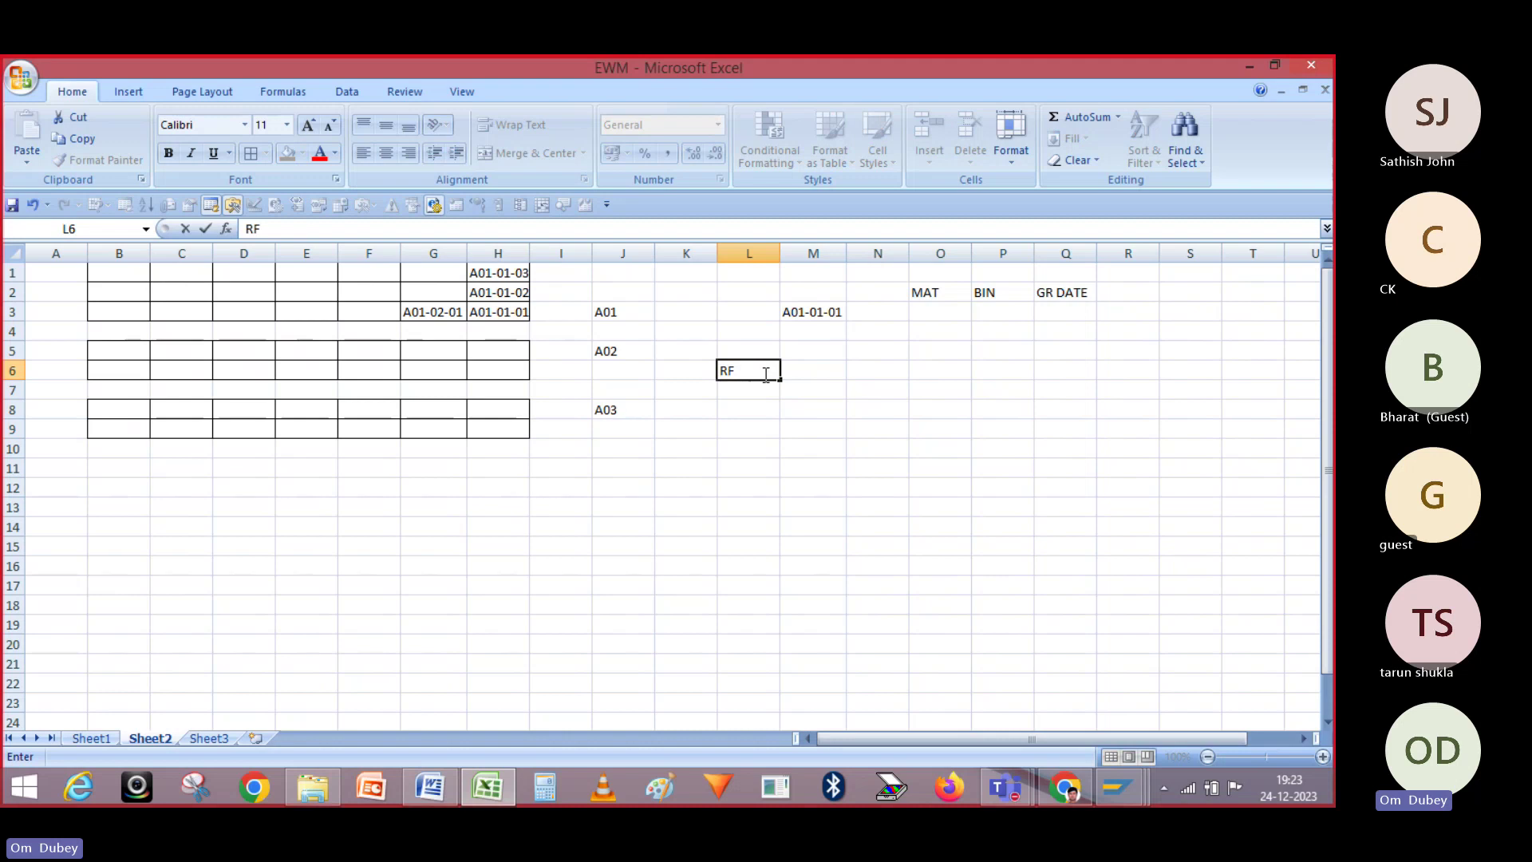
pyautogui.press('Tab')
pyautogui.write('P')
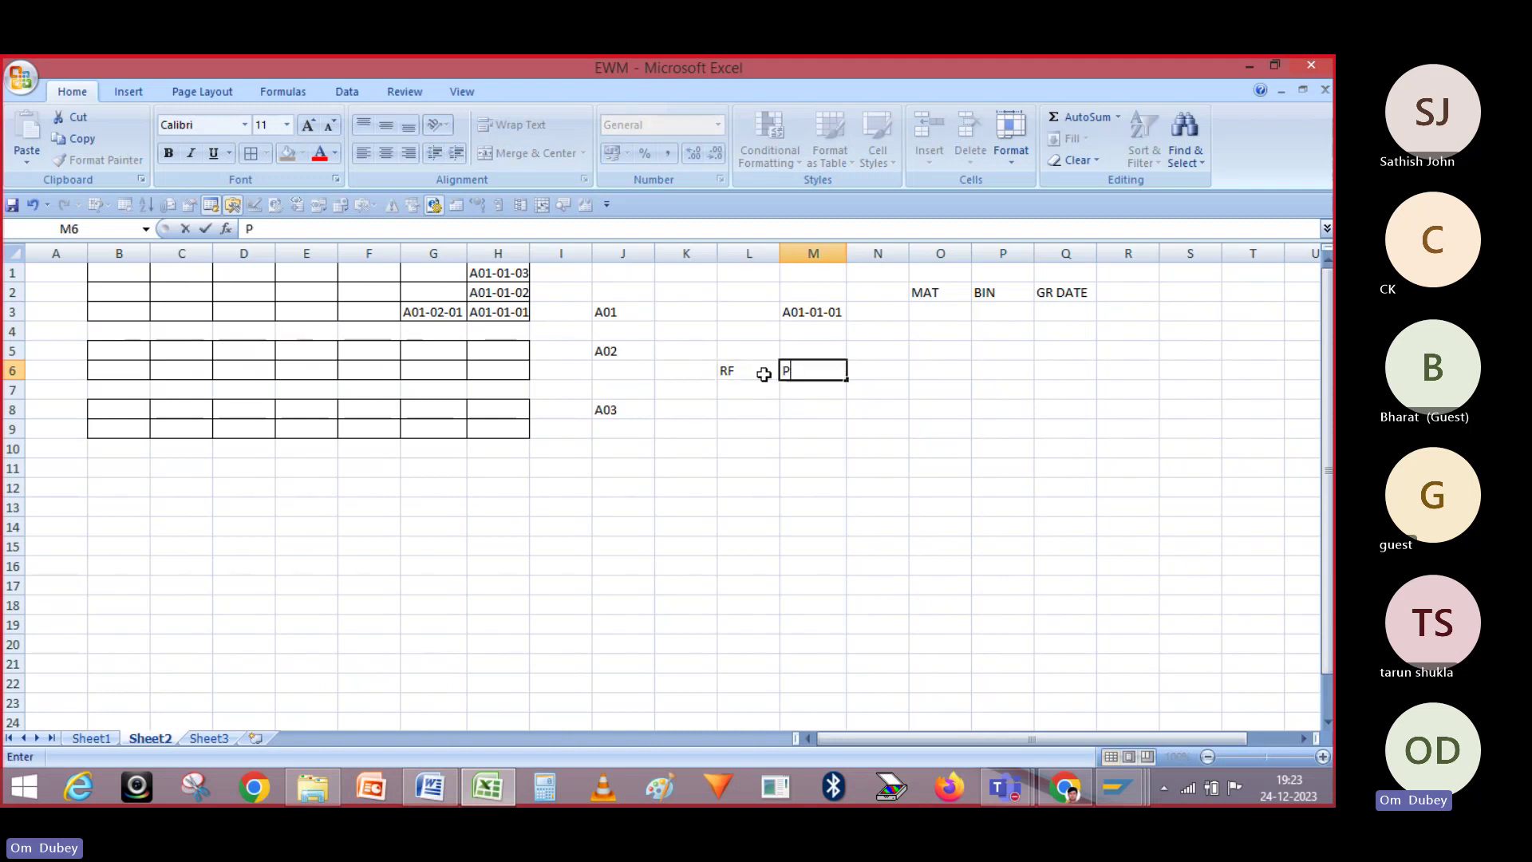
pyautogui.write('ICKLIST')
pyautogui.press('Tab')
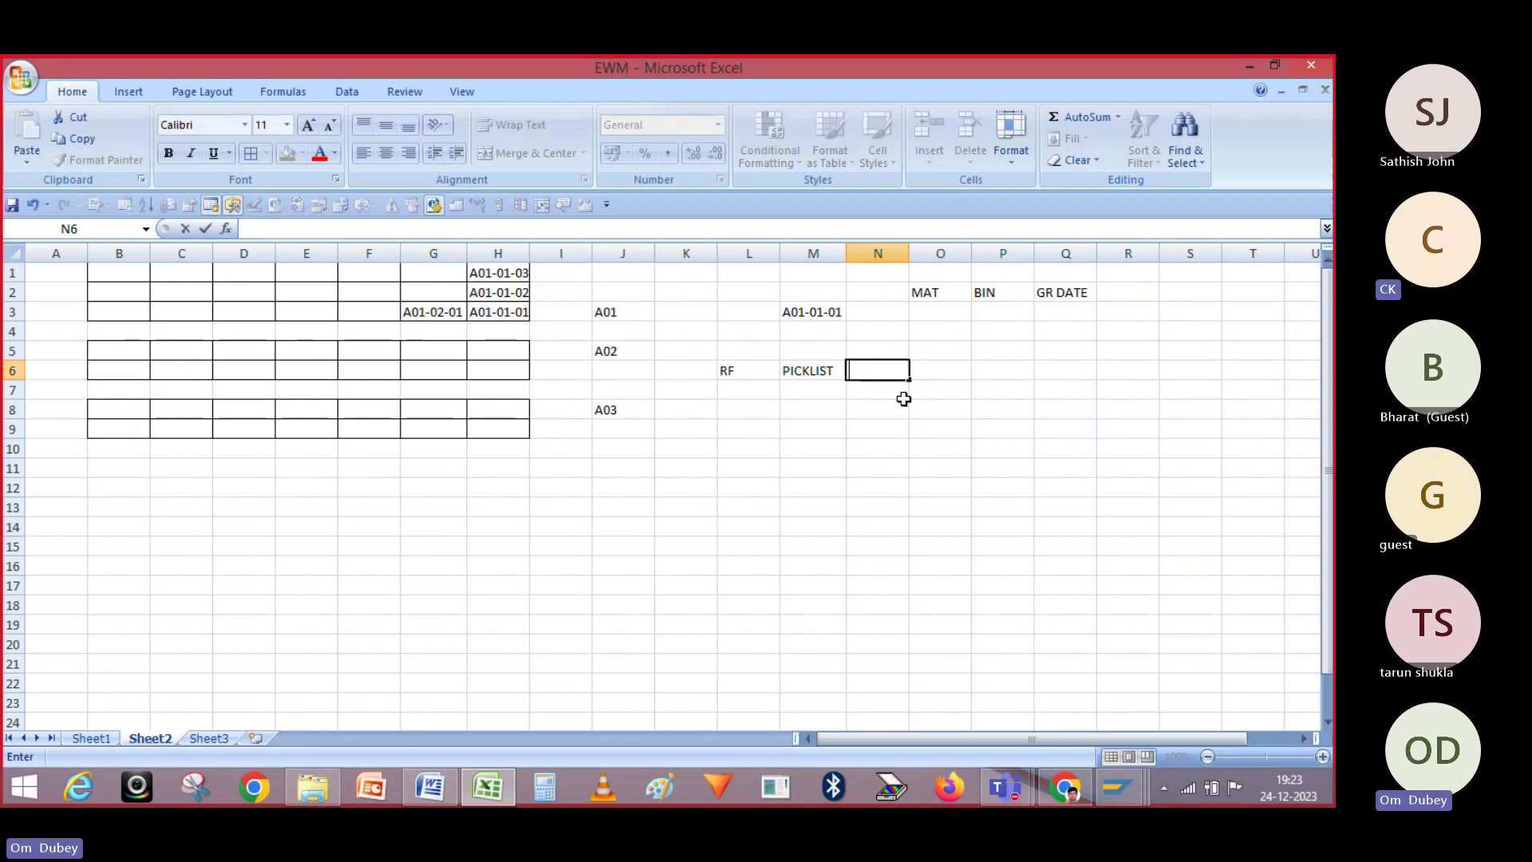
pyautogui.write('REPORT')
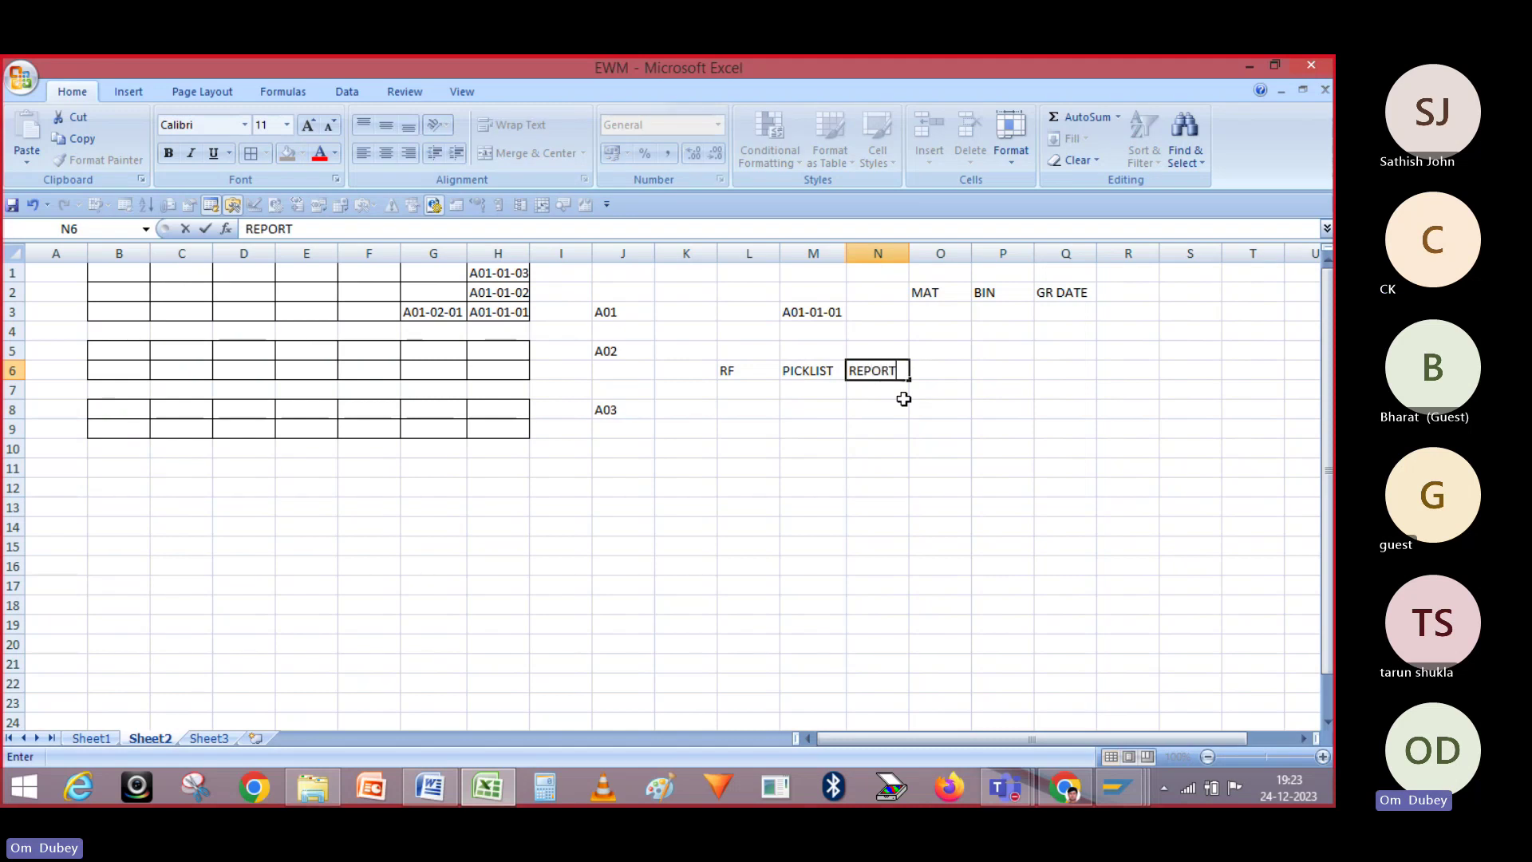
pyautogui.press('Return')
# - Apply borders around each of the label cells L6:N6
pyautogui.click(888, 371)
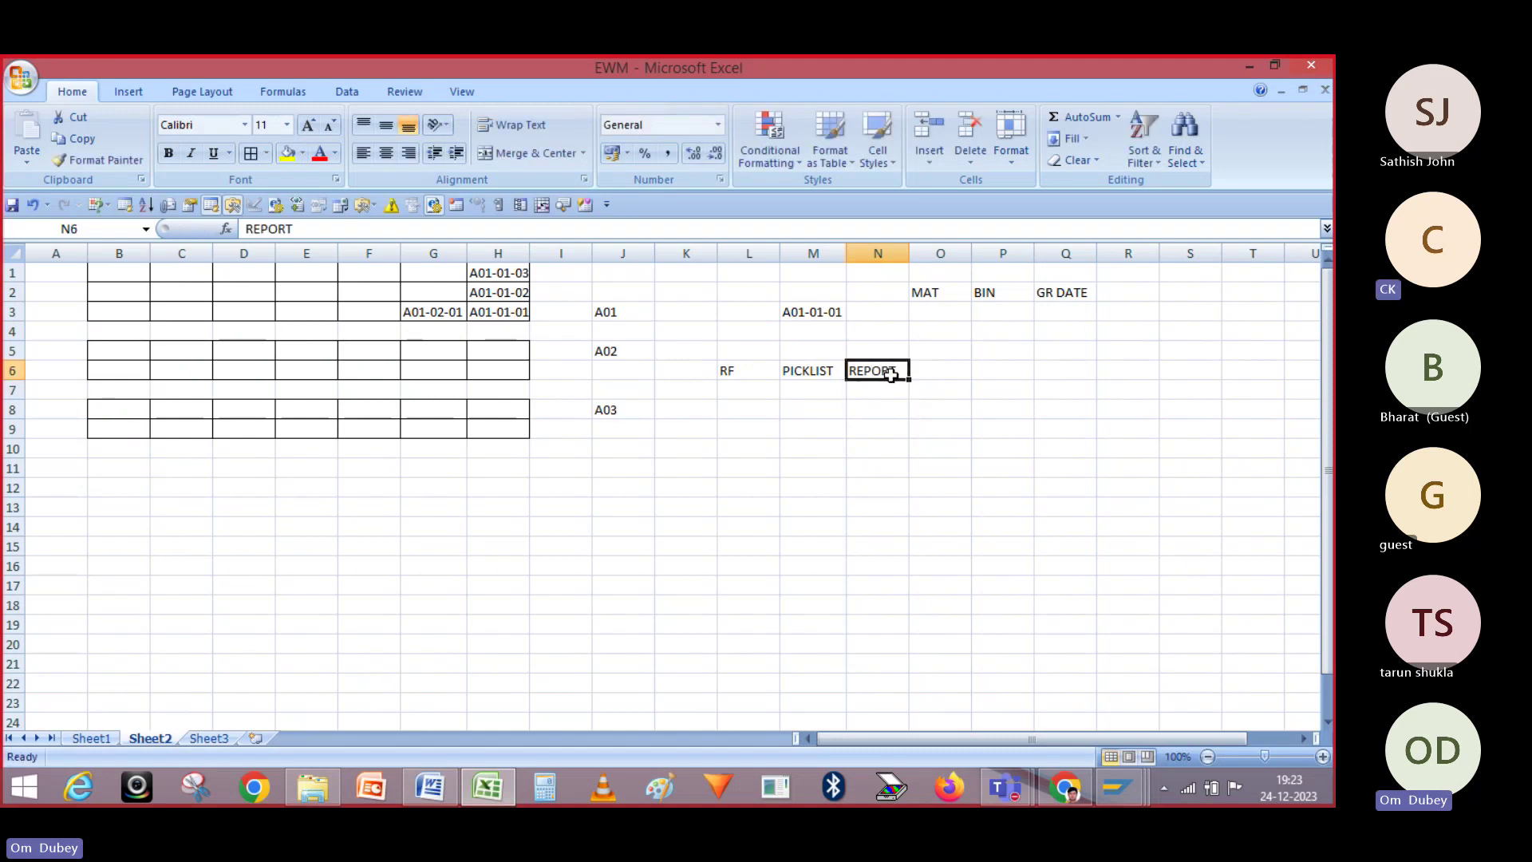
pyautogui.click(787, 388)
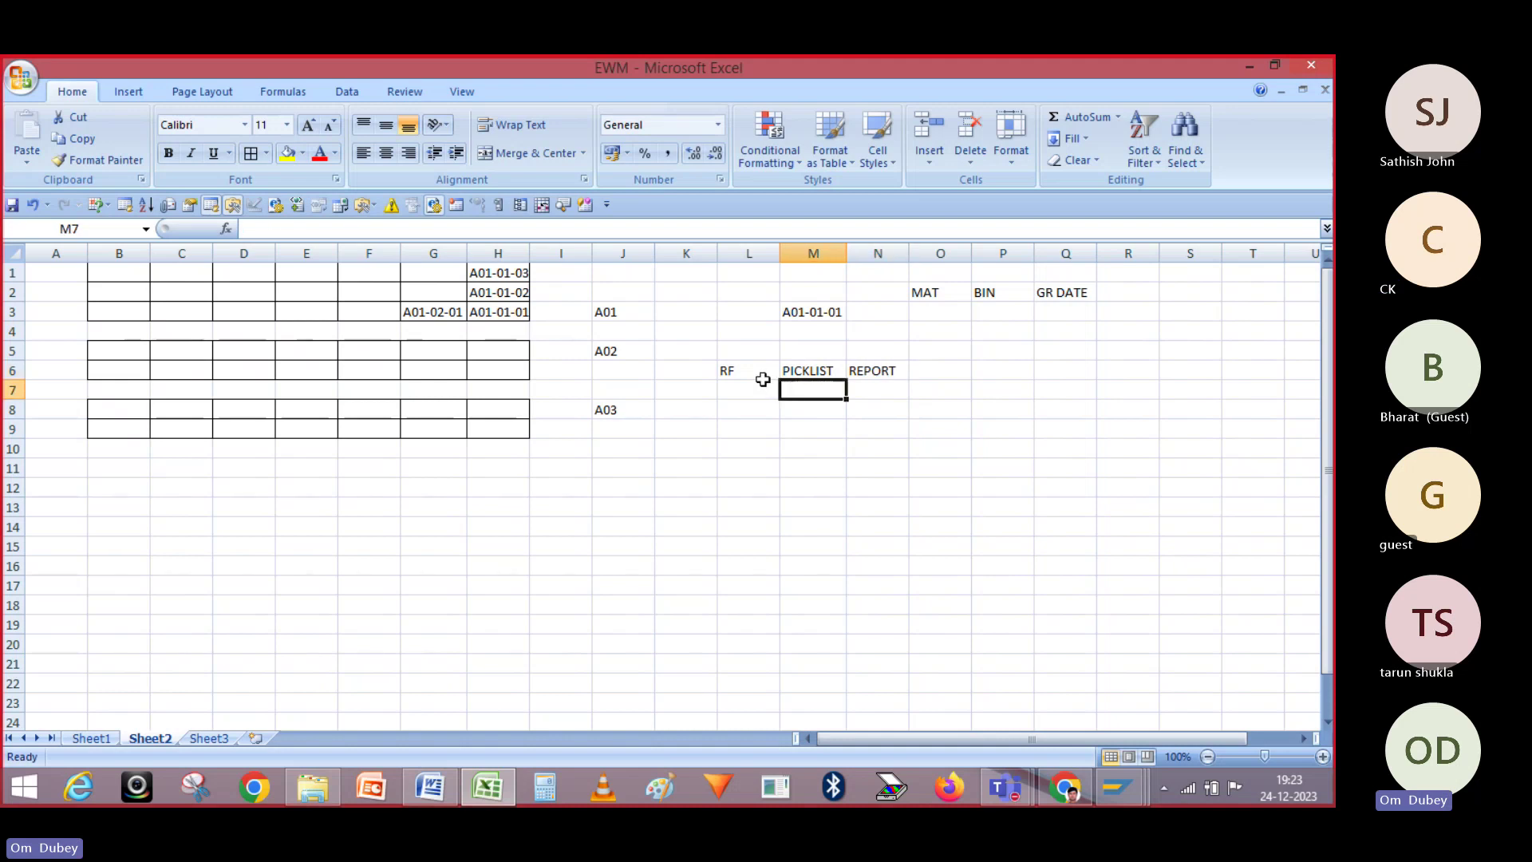
pyautogui.click(754, 373)
pyautogui.moveTo(754, 373); pyautogui.dragTo(871, 366)
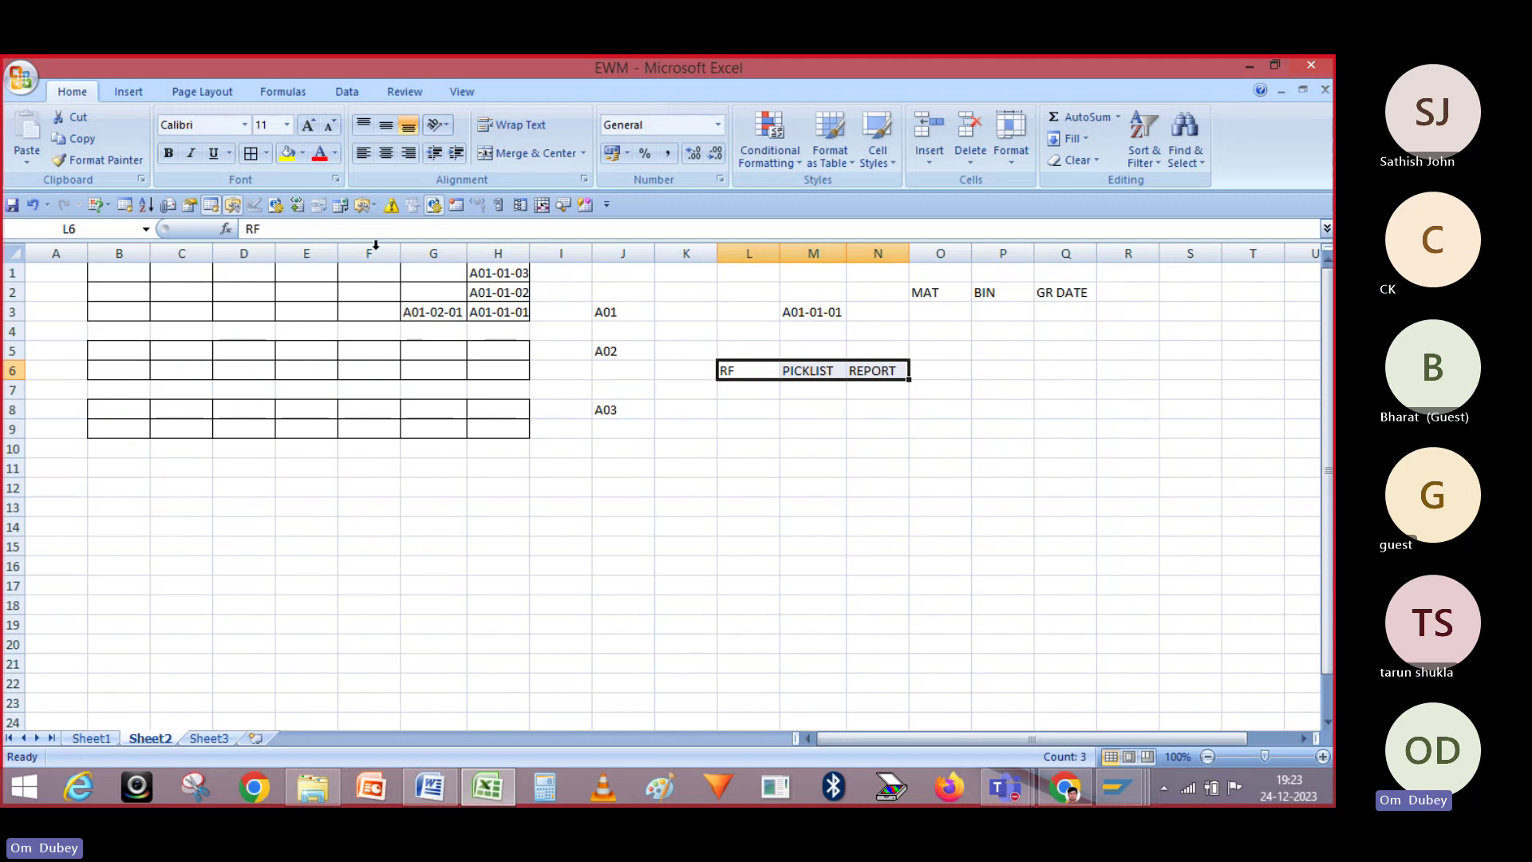
pyautogui.click(251, 156)
# - Enter the labels WT in P5 and WO in P6
pyautogui.click(990, 349)
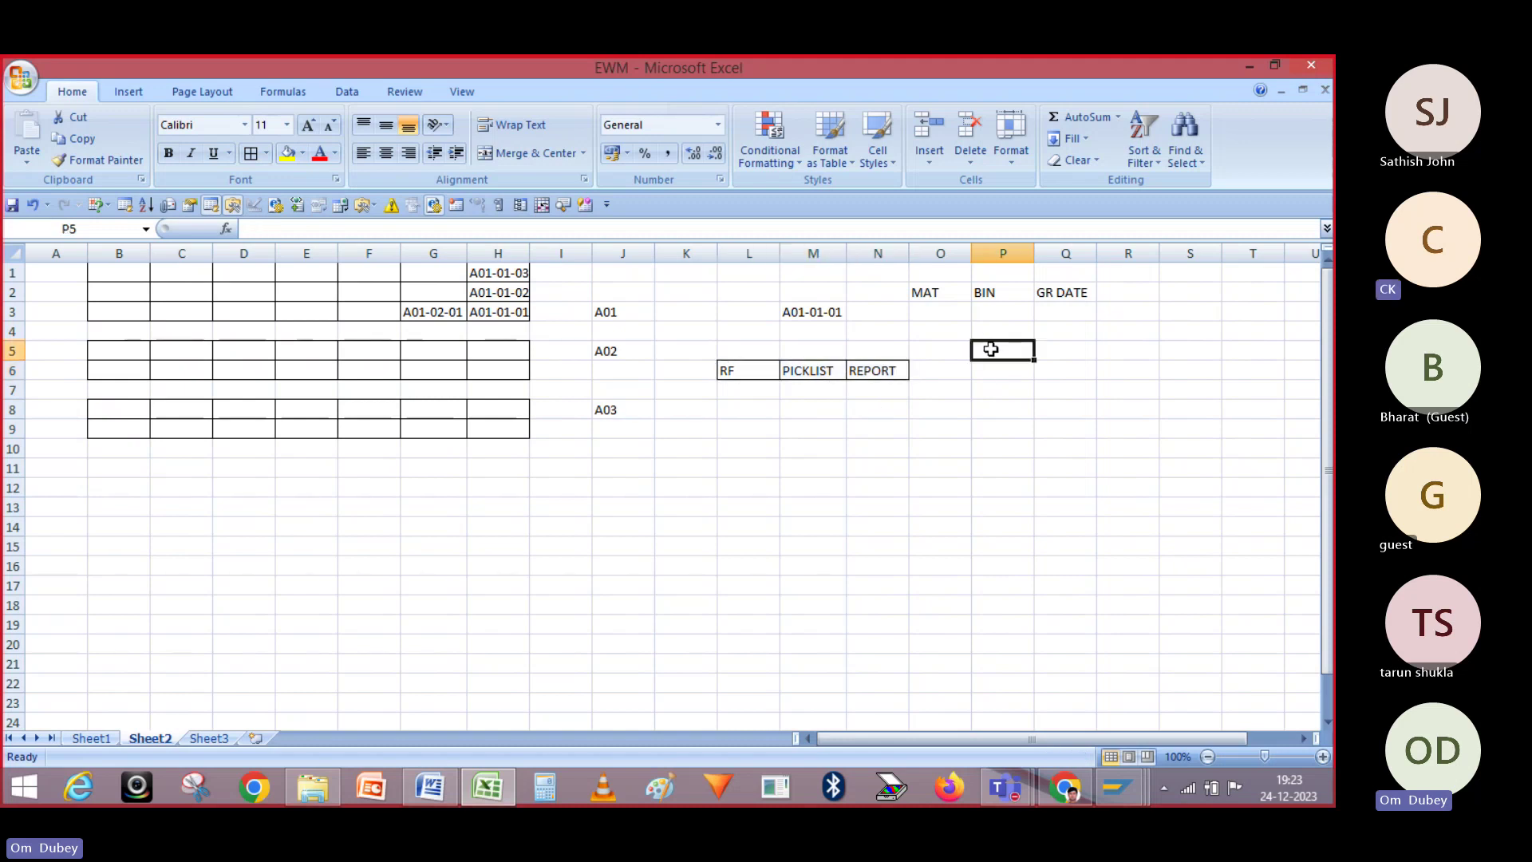
pyautogui.write('WT')
pyautogui.press('Return')
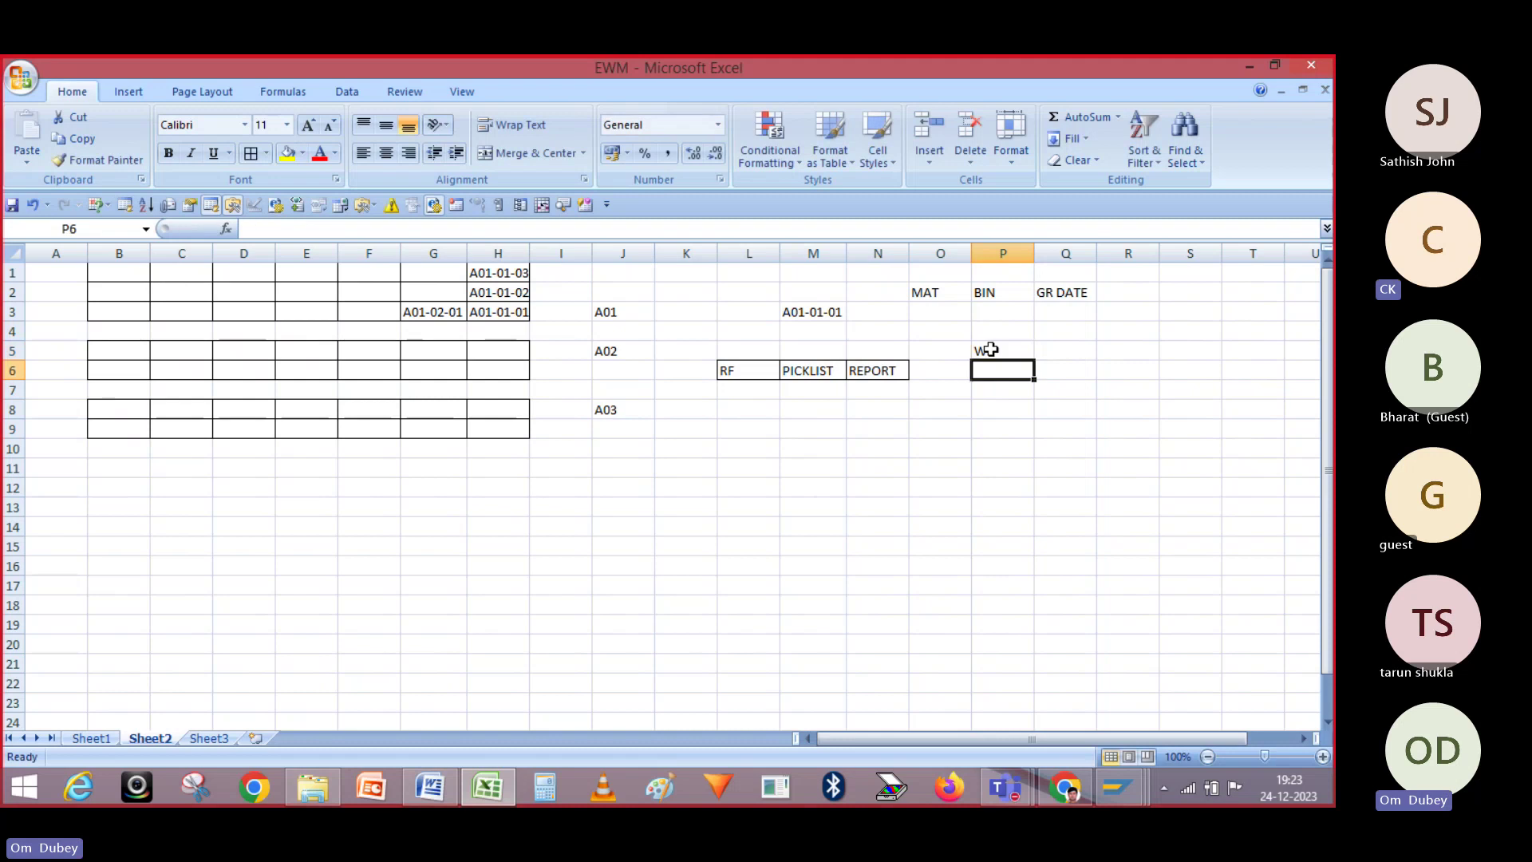
pyautogui.write('WO')
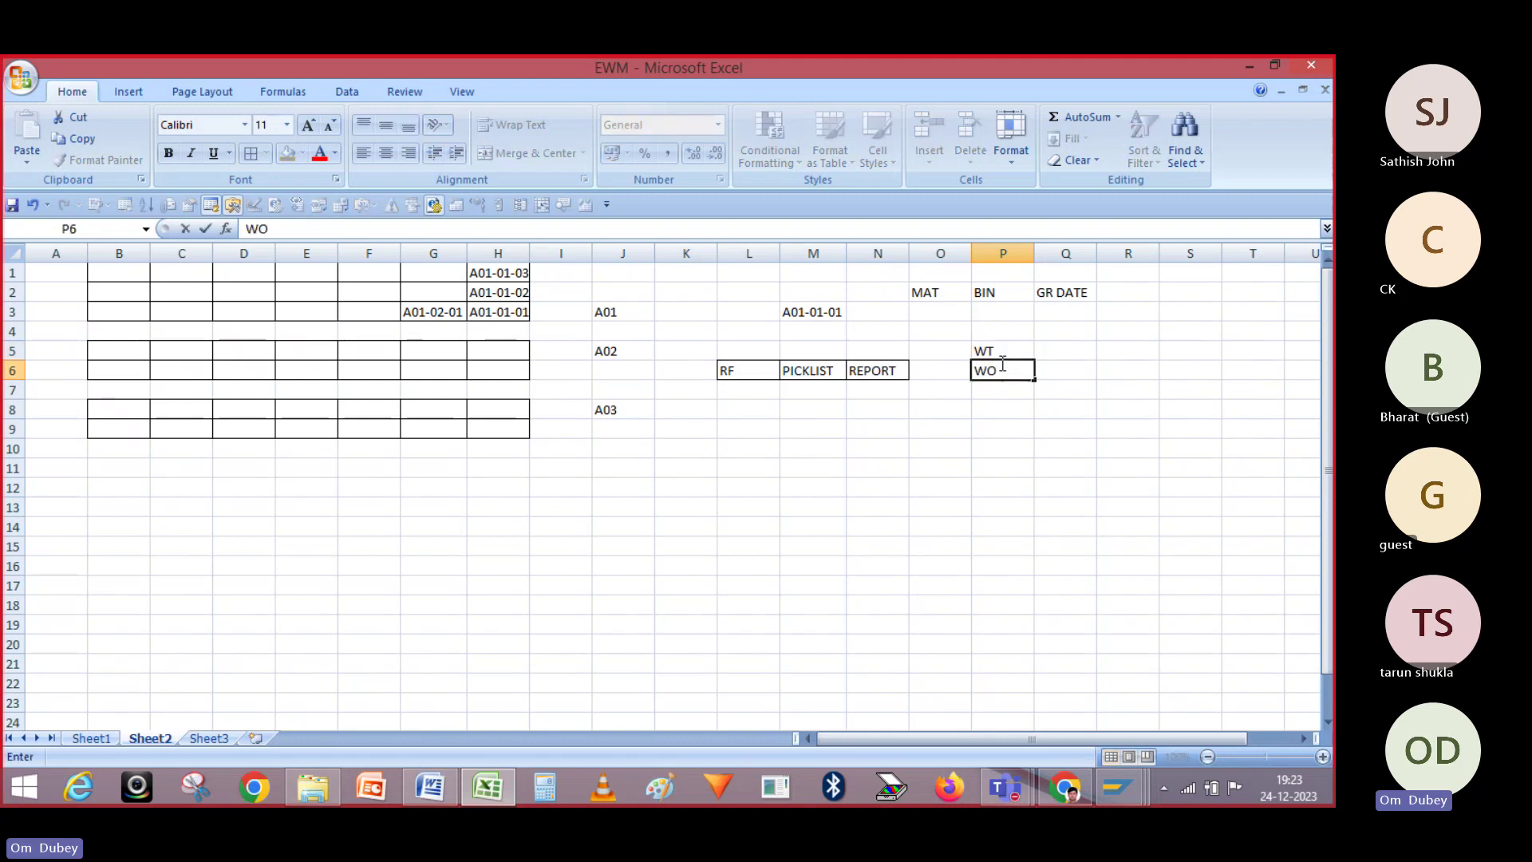
pyautogui.click(1010, 390)
# - Apply borders around each cell of P6:R6, starting from the WO label
pyautogui.click(1003, 371)
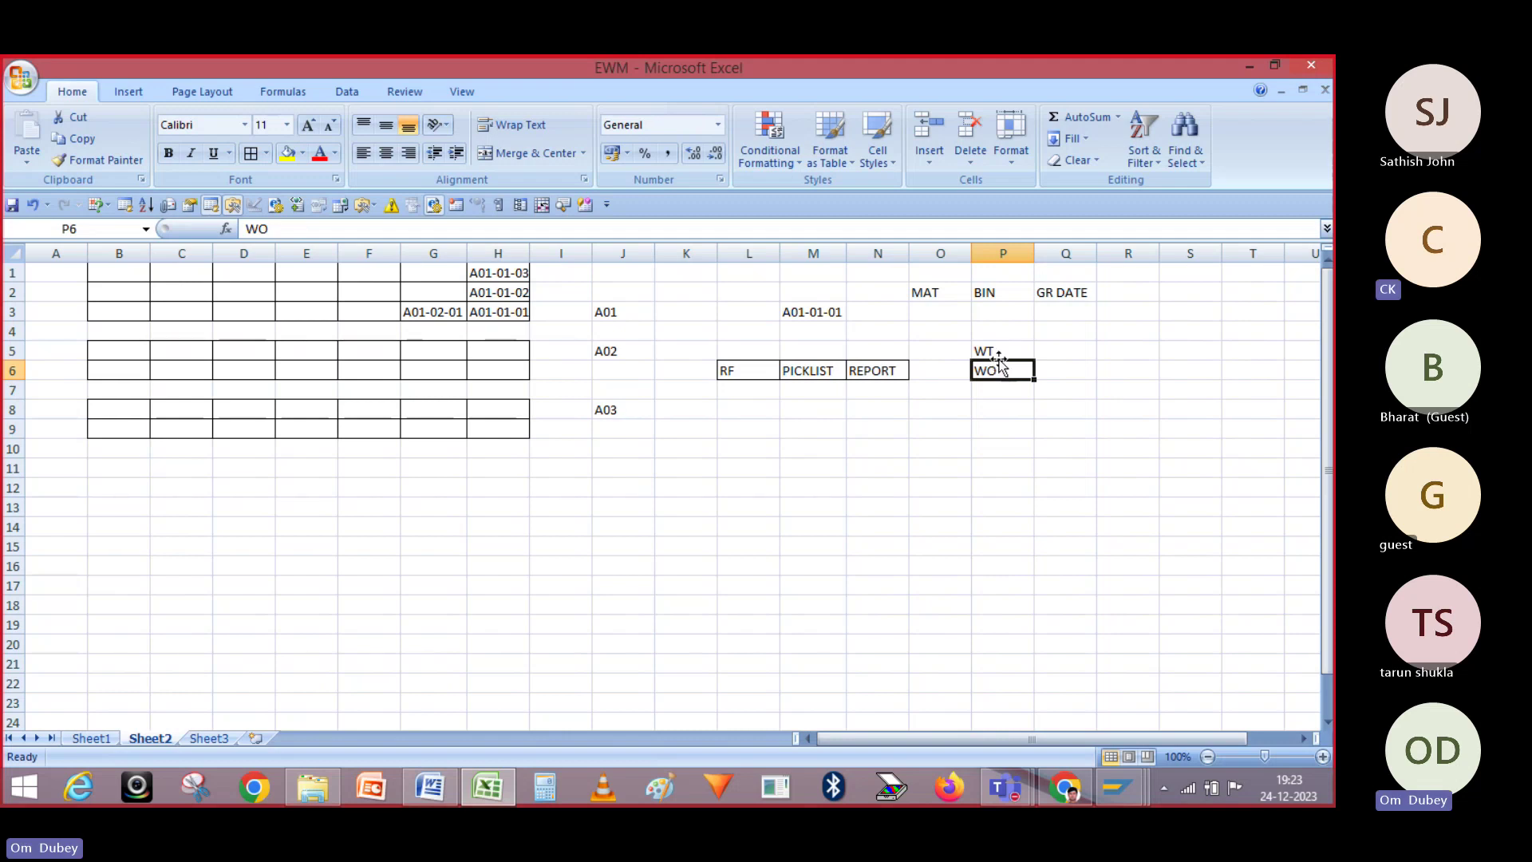
pyautogui.moveTo(1016, 367); pyautogui.dragTo(1111, 367)
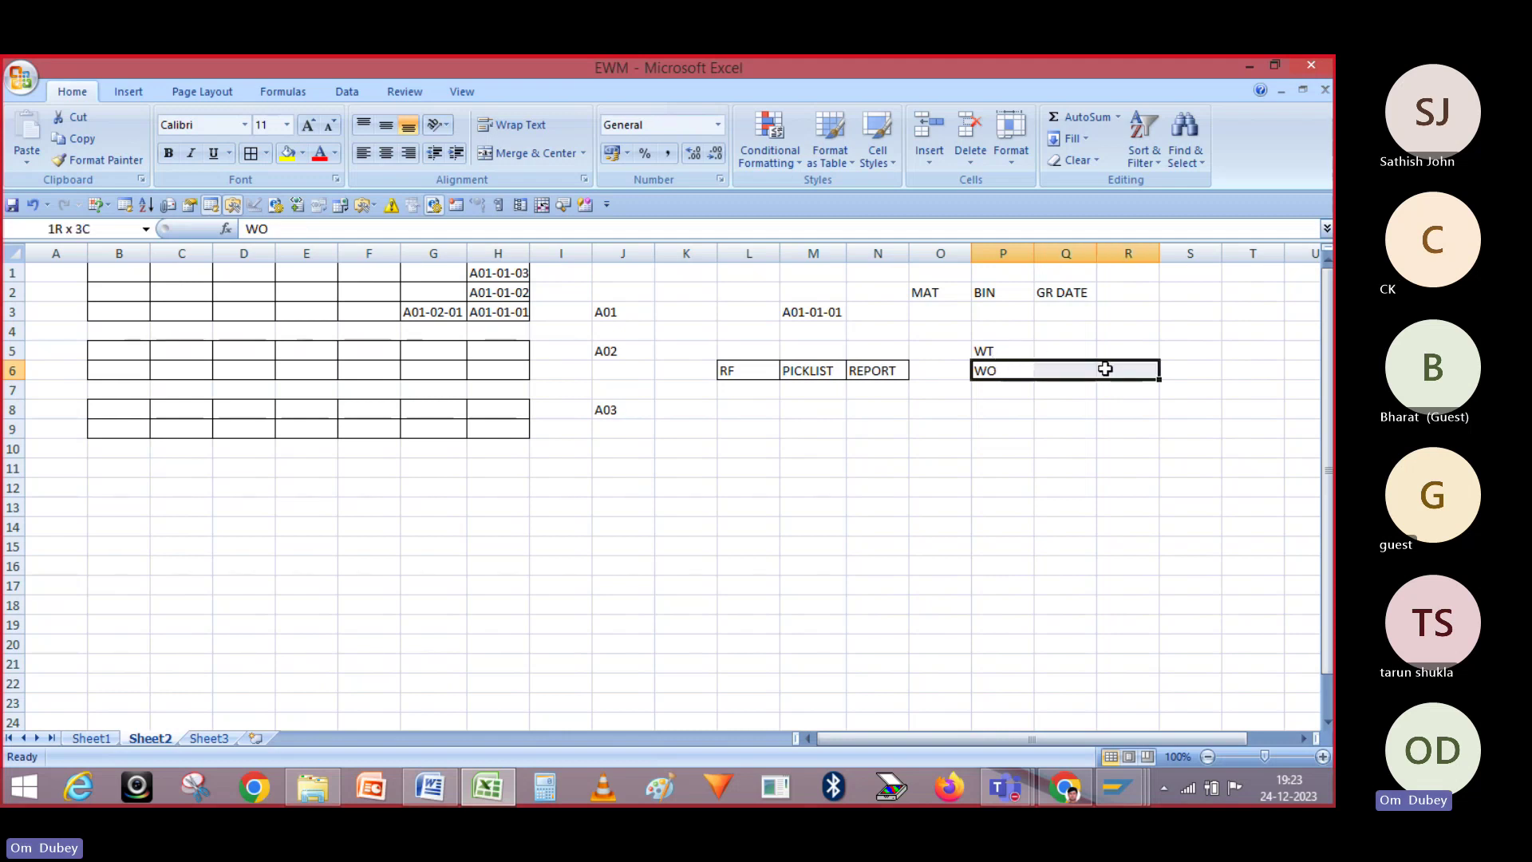
pyautogui.click(251, 154)
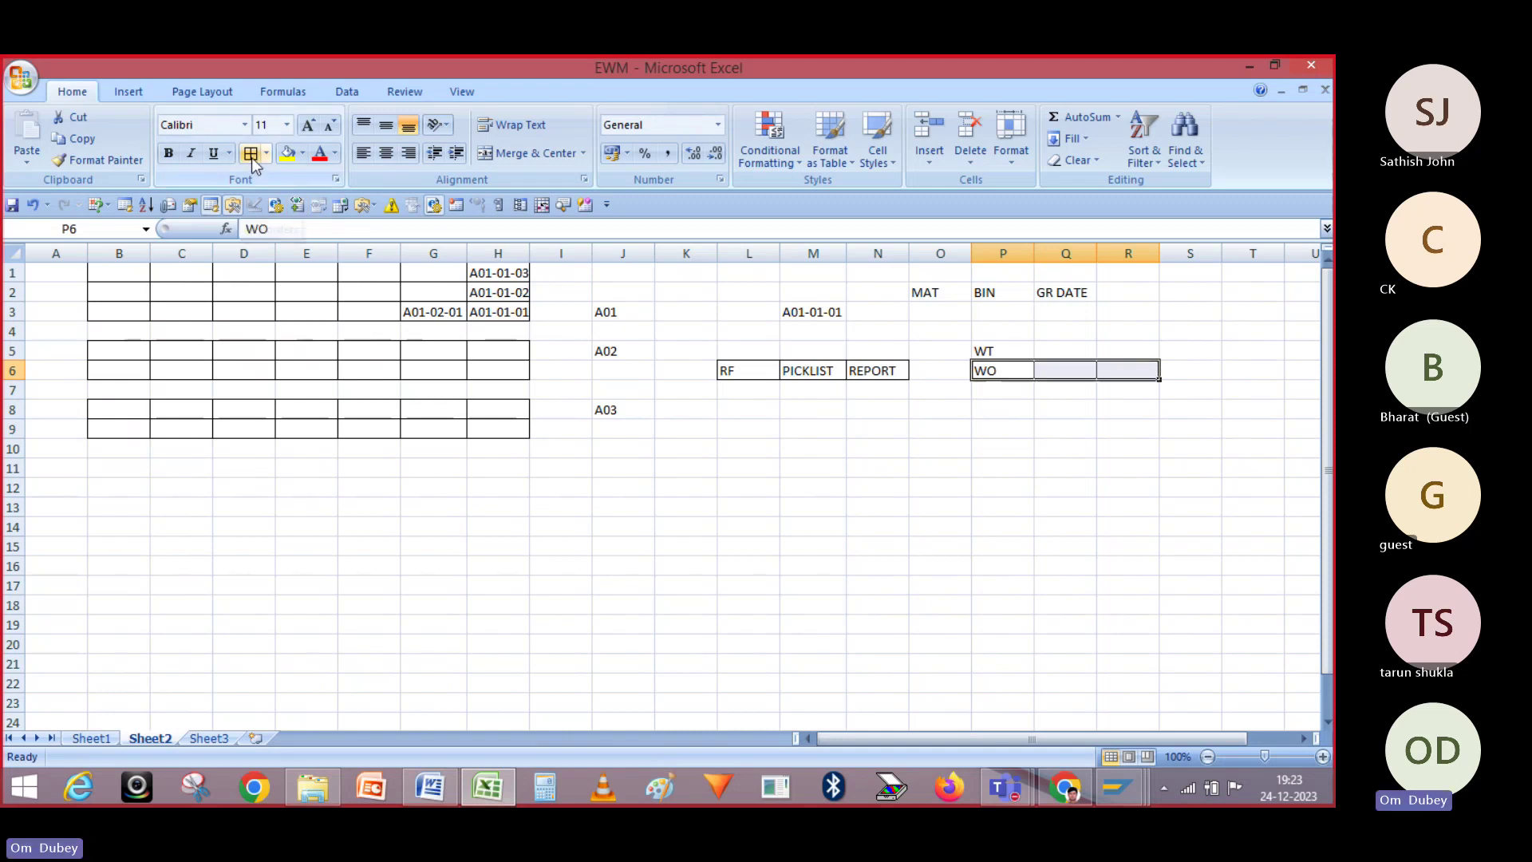
# - Replace the WT label in P5 with 1, and enter 2 in Q5 and 3 in R5
pyautogui.click(1055, 348)
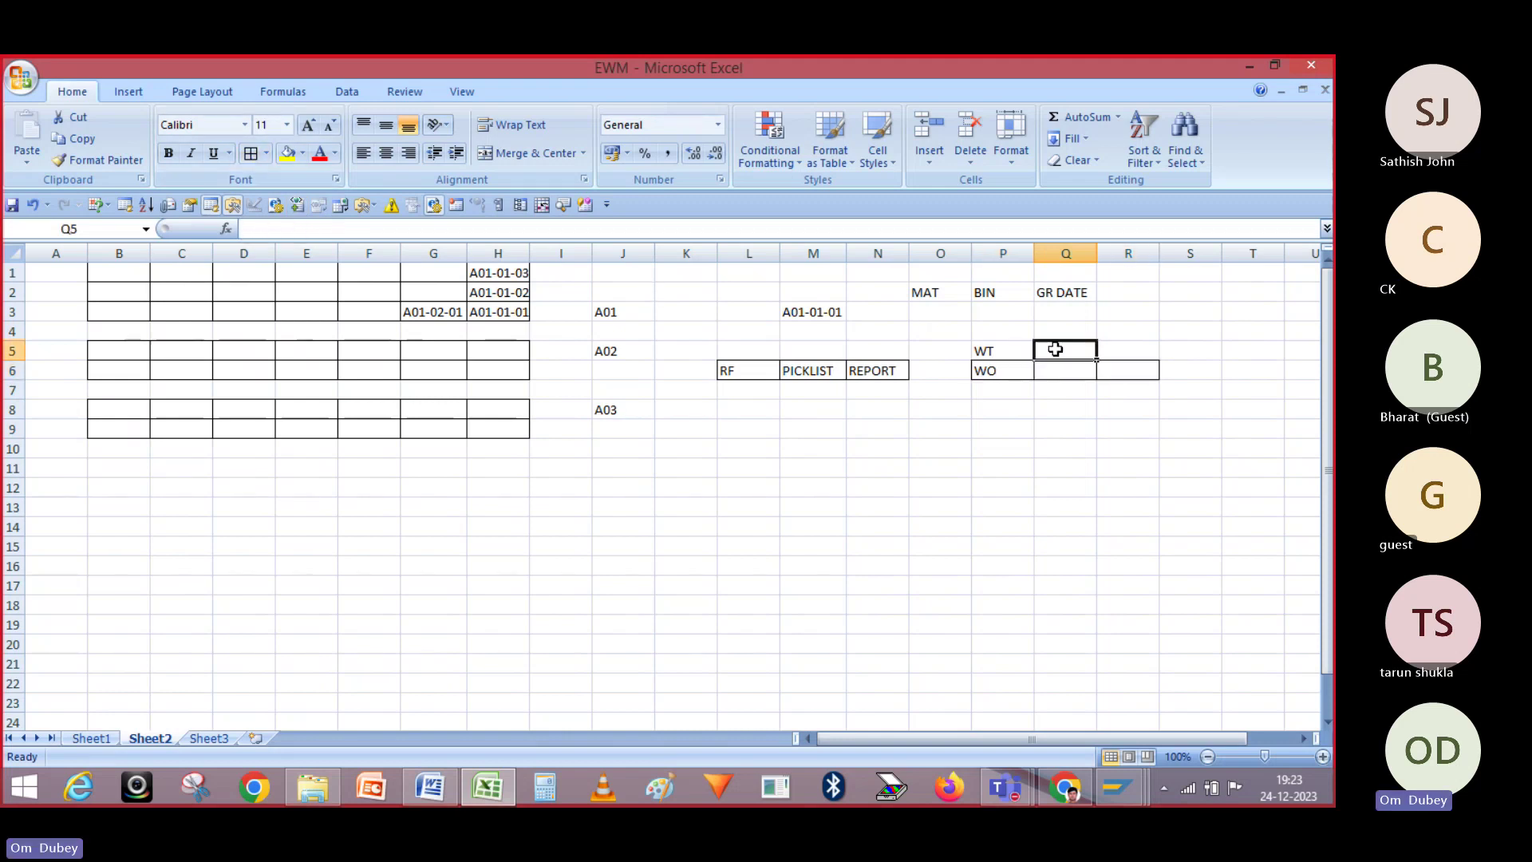
pyautogui.click(1001, 349)
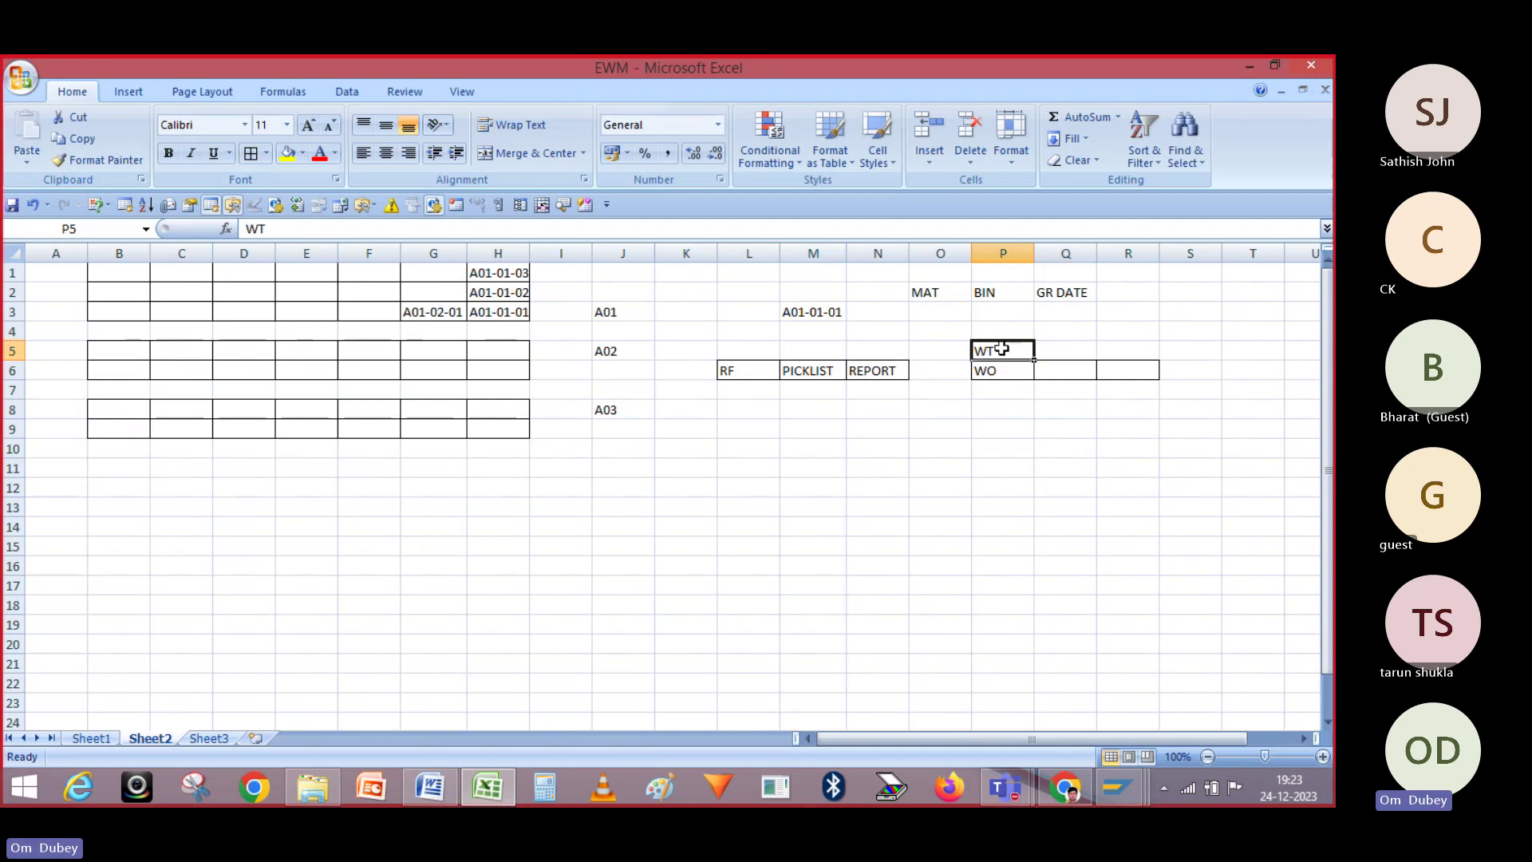
pyautogui.write('1')
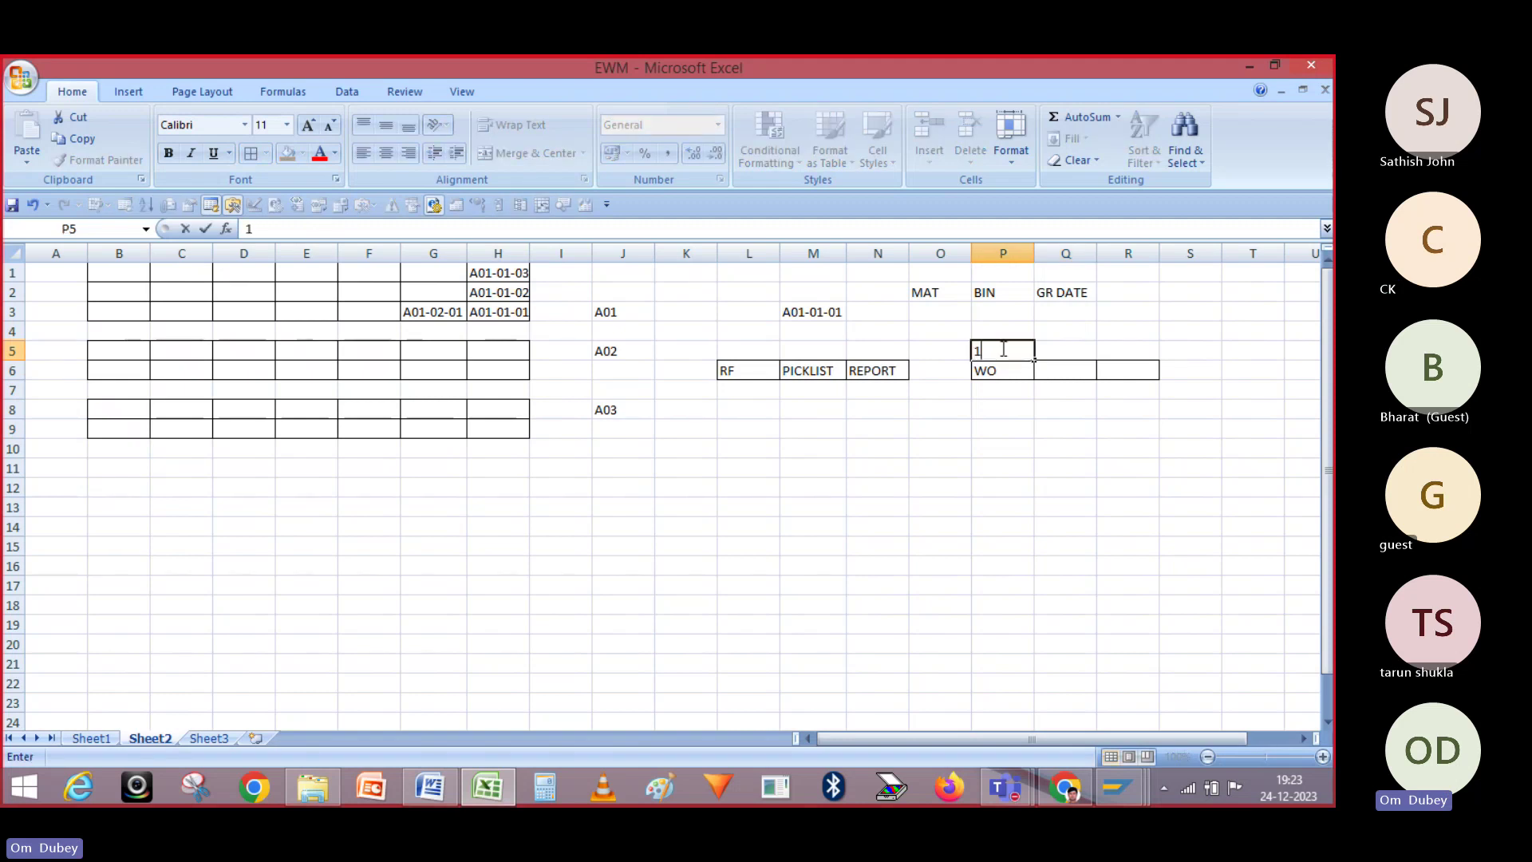
pyautogui.press('Tab')
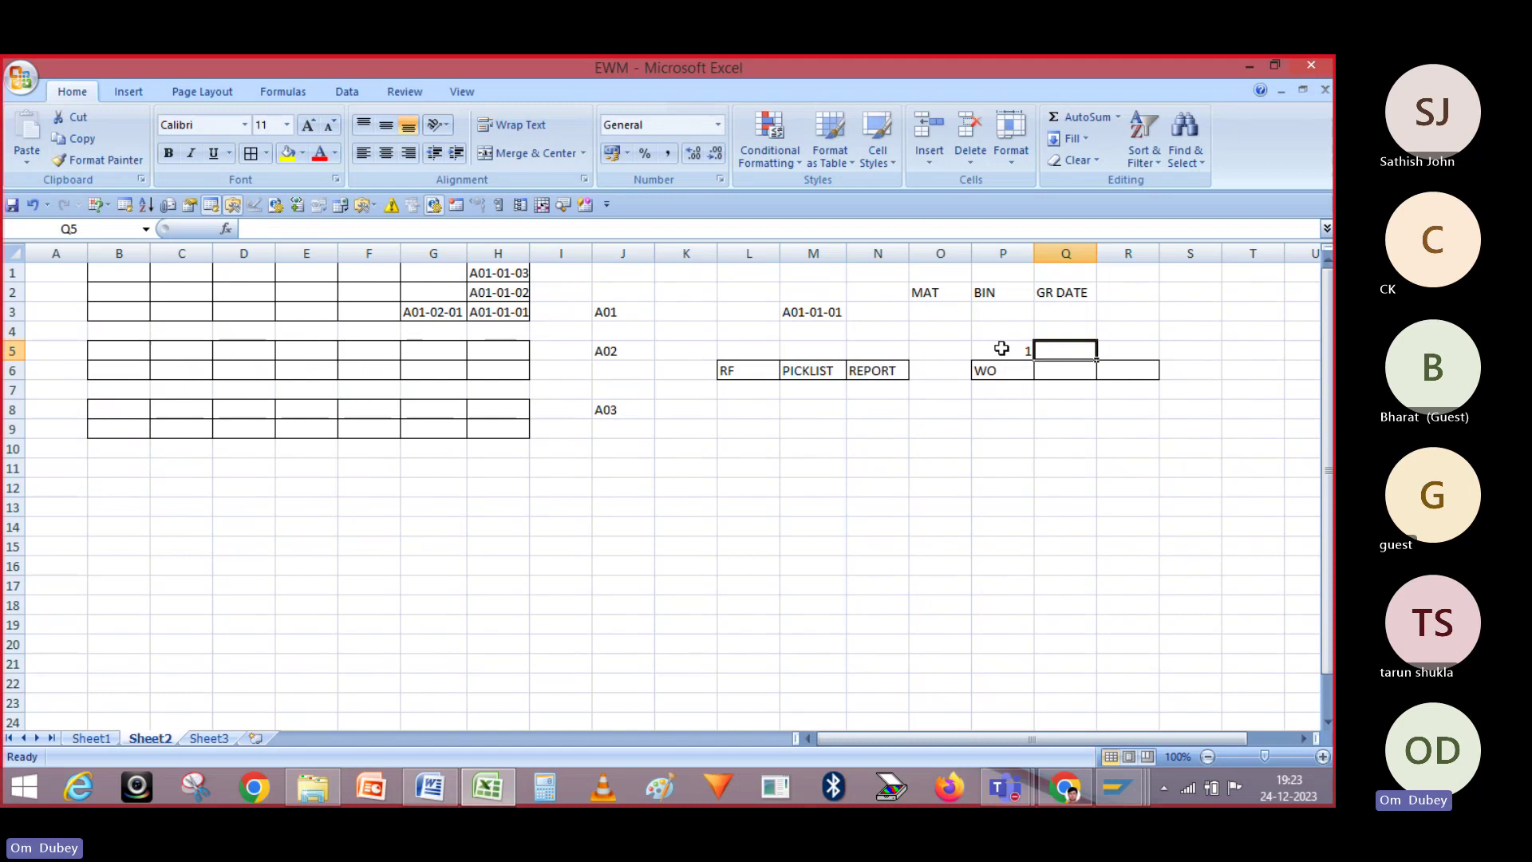
pyautogui.write('2')
pyautogui.press('Tab')
pyautogui.write('3')
pyautogui.press('Tab')
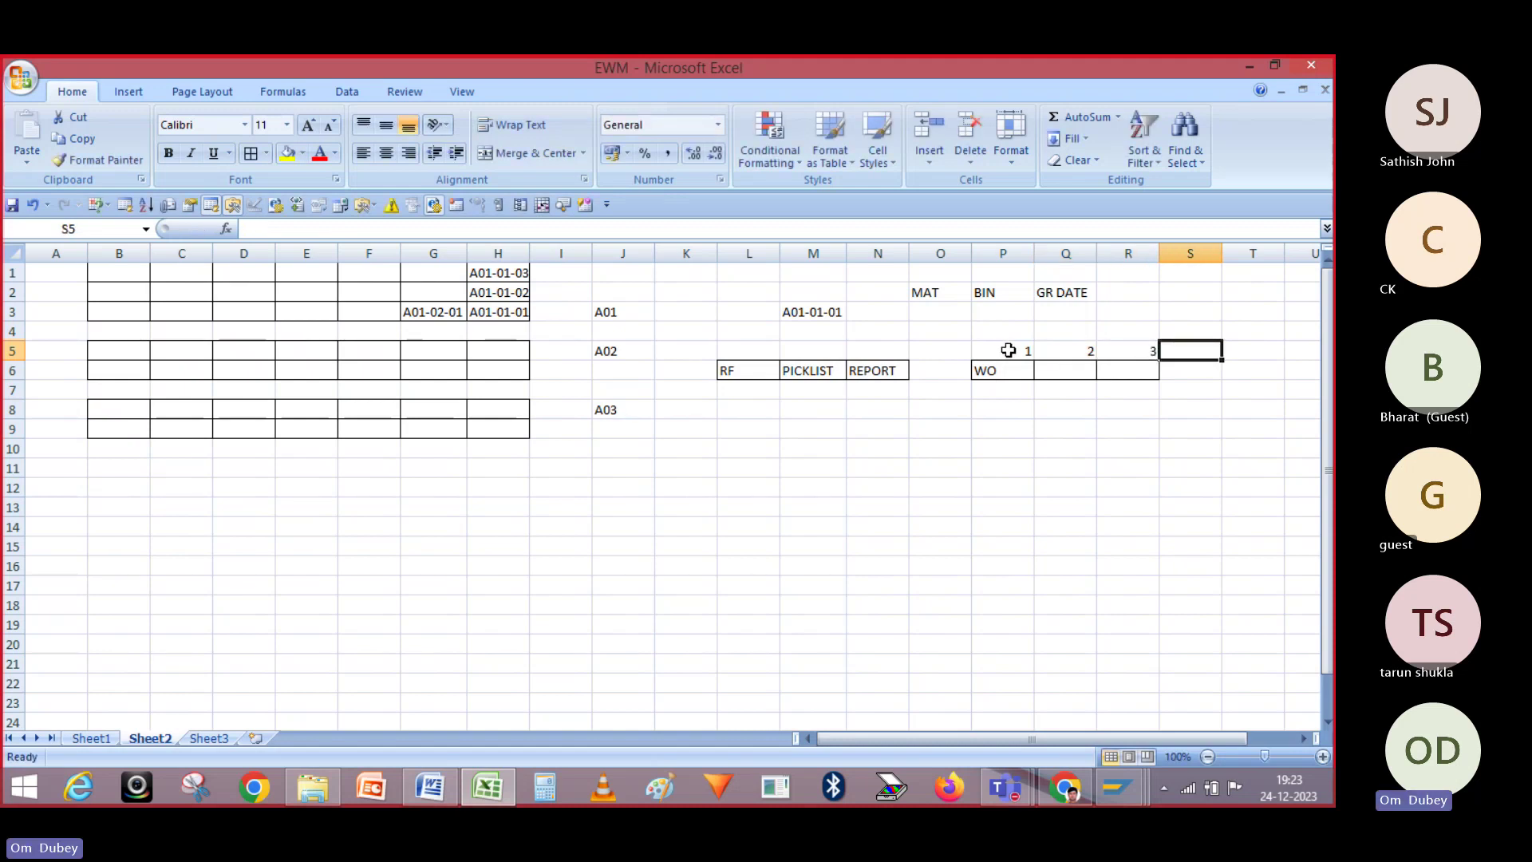
# - Examine the numbered cells P5:R5 together with the WO label in P6
pyautogui.moveTo(1008, 351); pyautogui.dragTo(1133, 351)
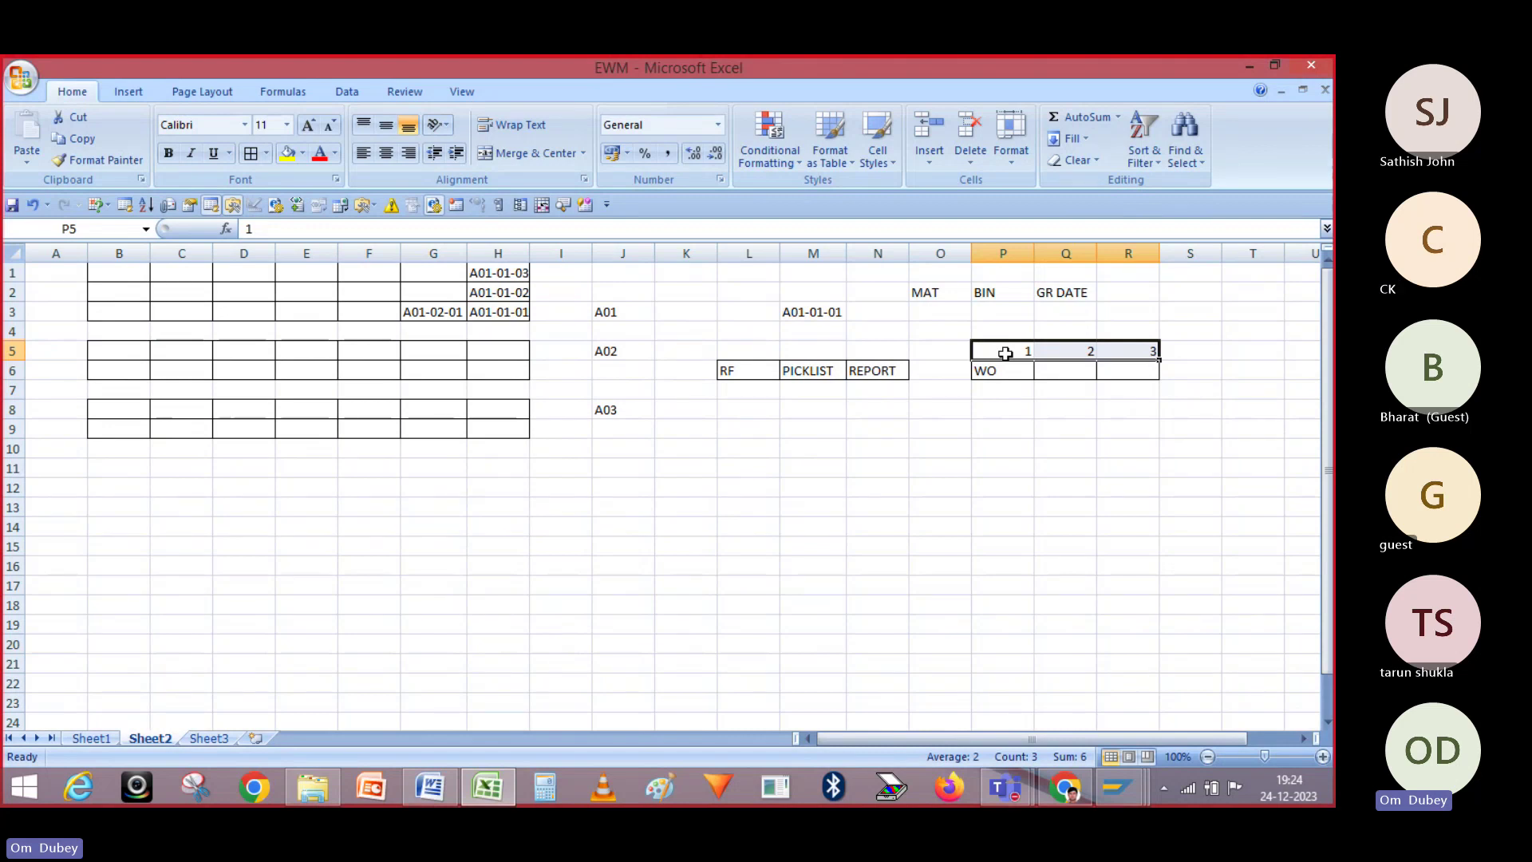
pyautogui.moveTo(1005, 354); pyautogui.dragTo(1118, 345)
pyautogui.click(996, 369)
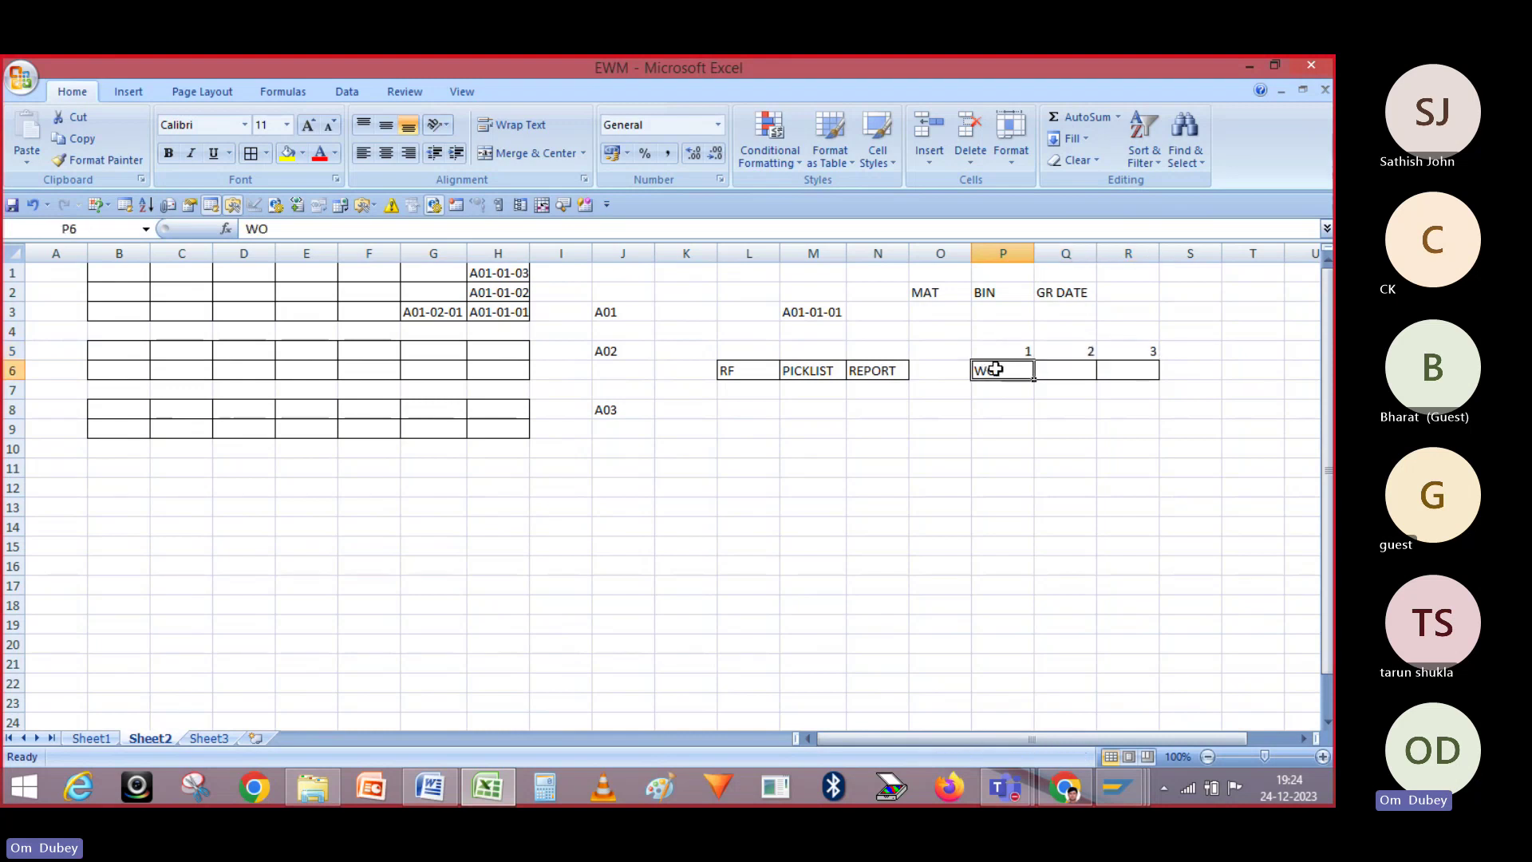
pyautogui.doubleClick(1007, 370)
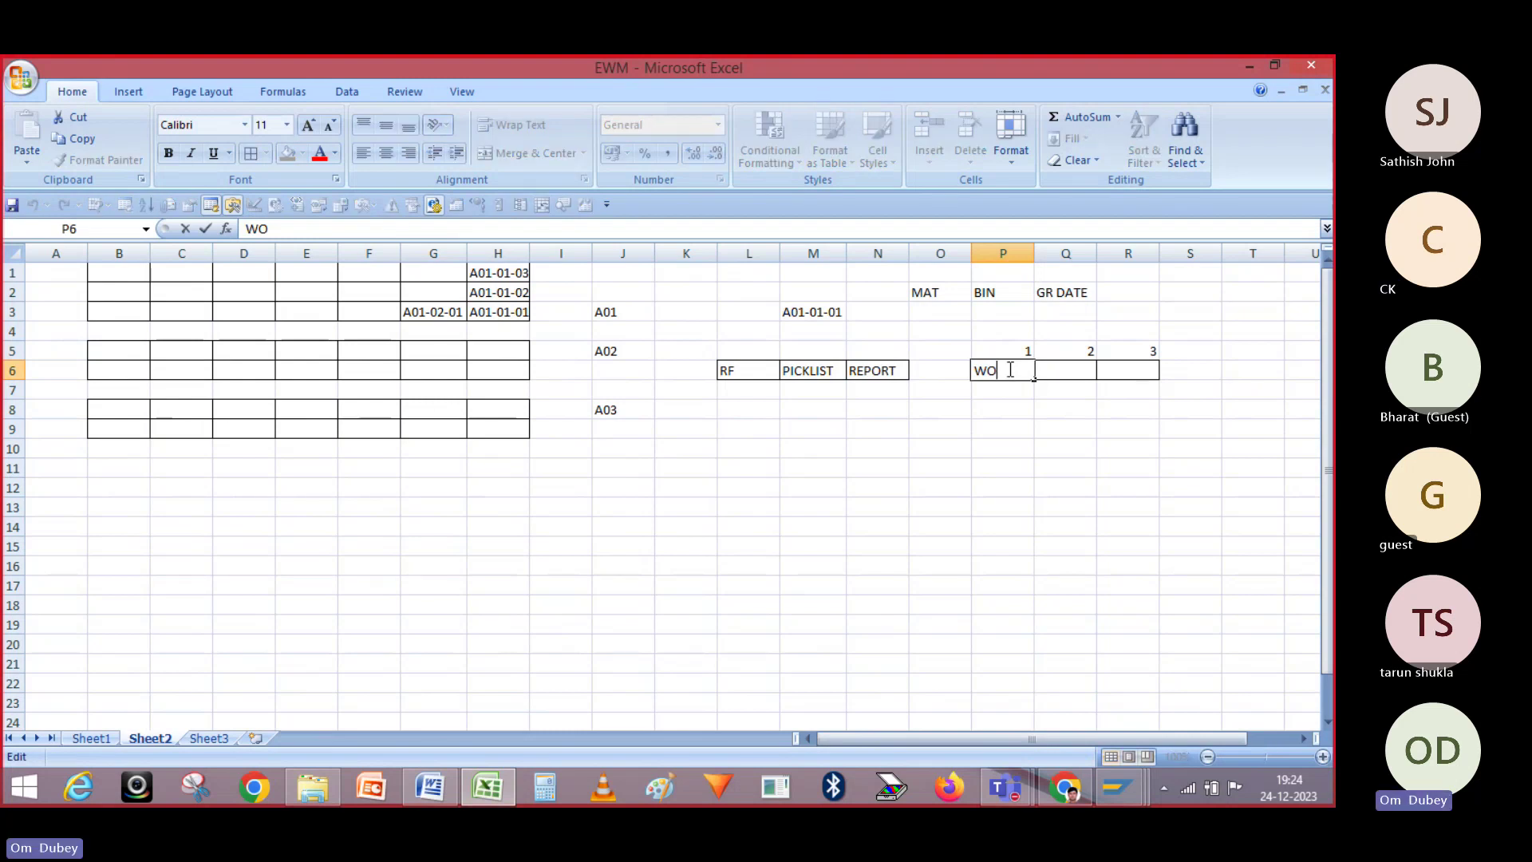
pyautogui.click(985, 351)
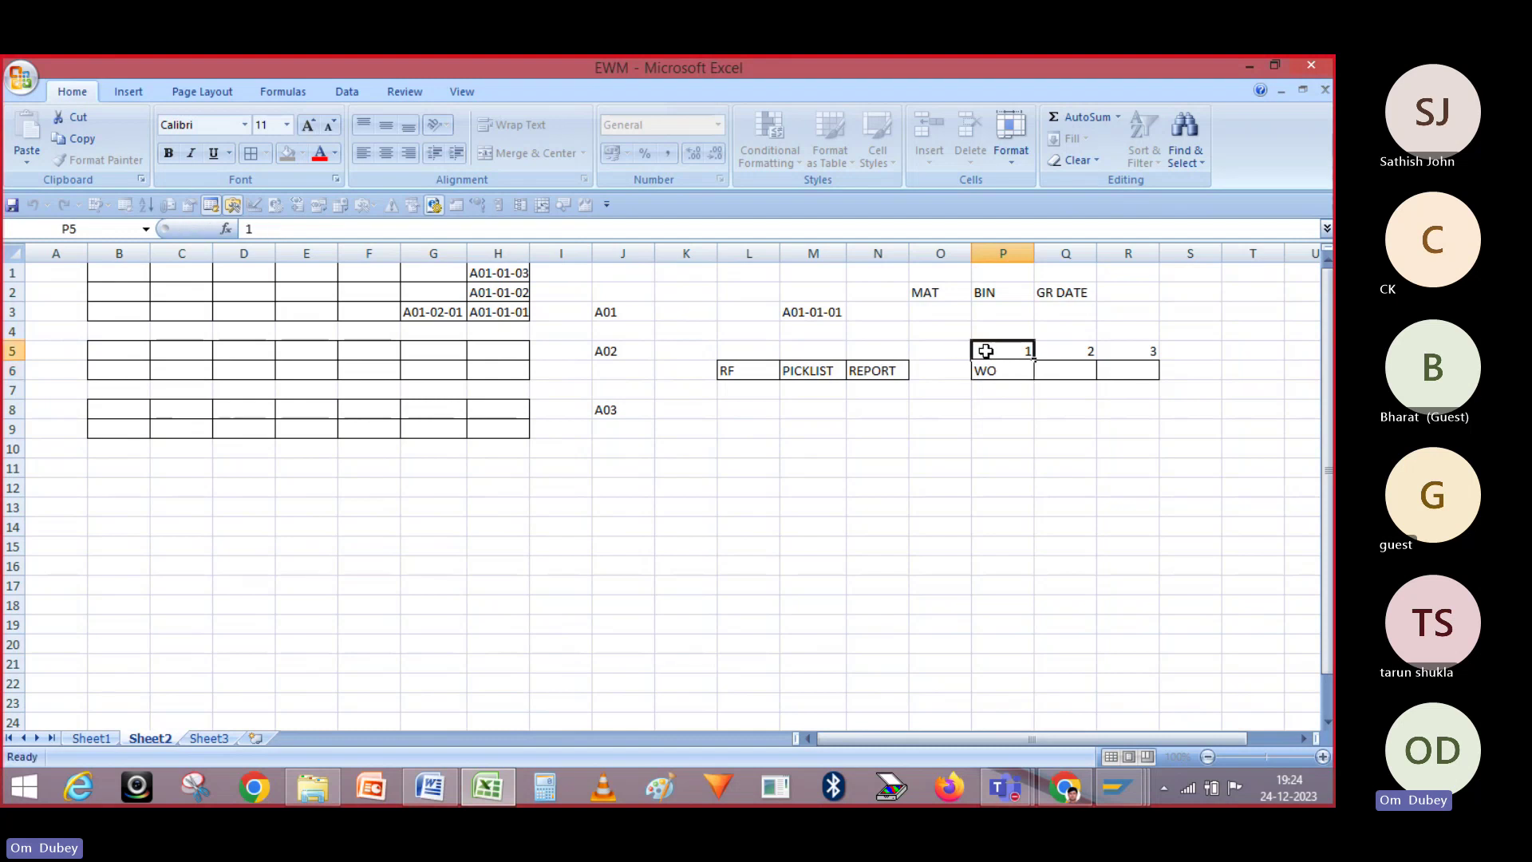
pyautogui.press('Right')
pyautogui.press('Right')
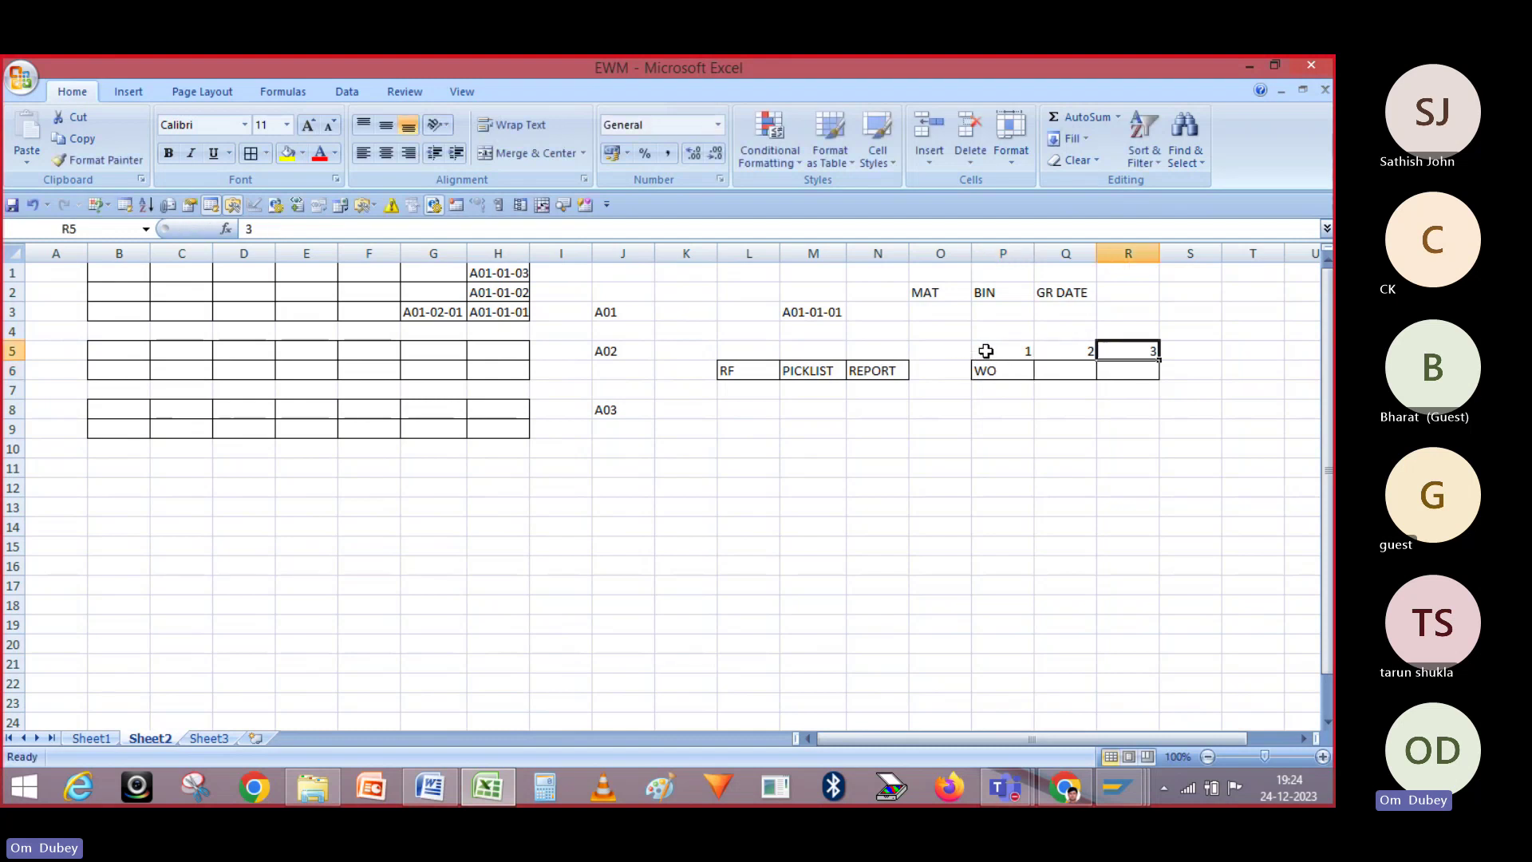
# - Examine the A01 rack's bins, starting at H1 and tracing row 3 back and forth between H3 and B3
pyautogui.click(486, 275)
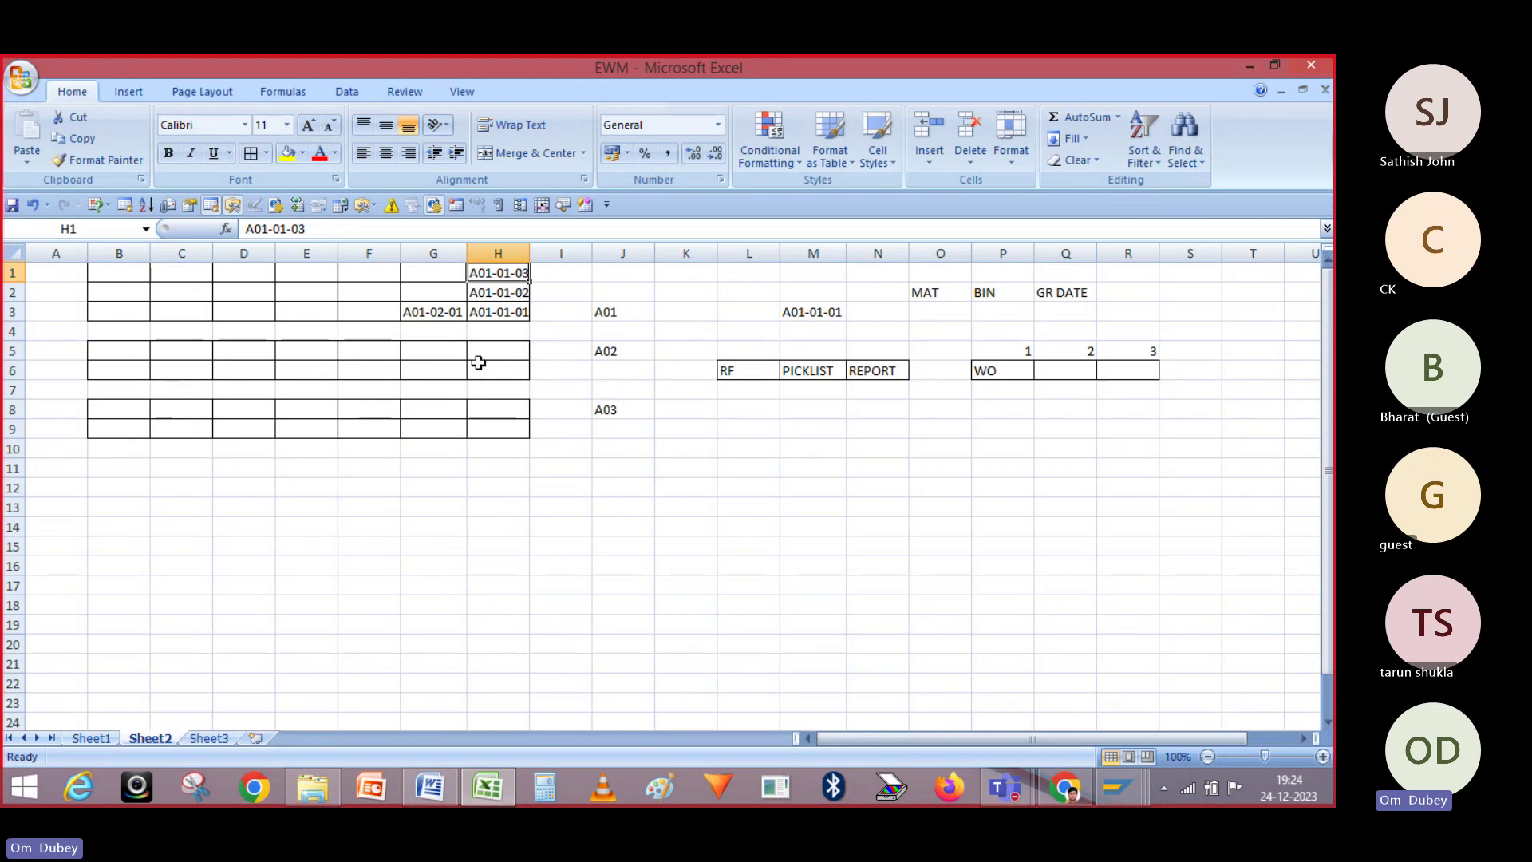
pyautogui.click(499, 310)
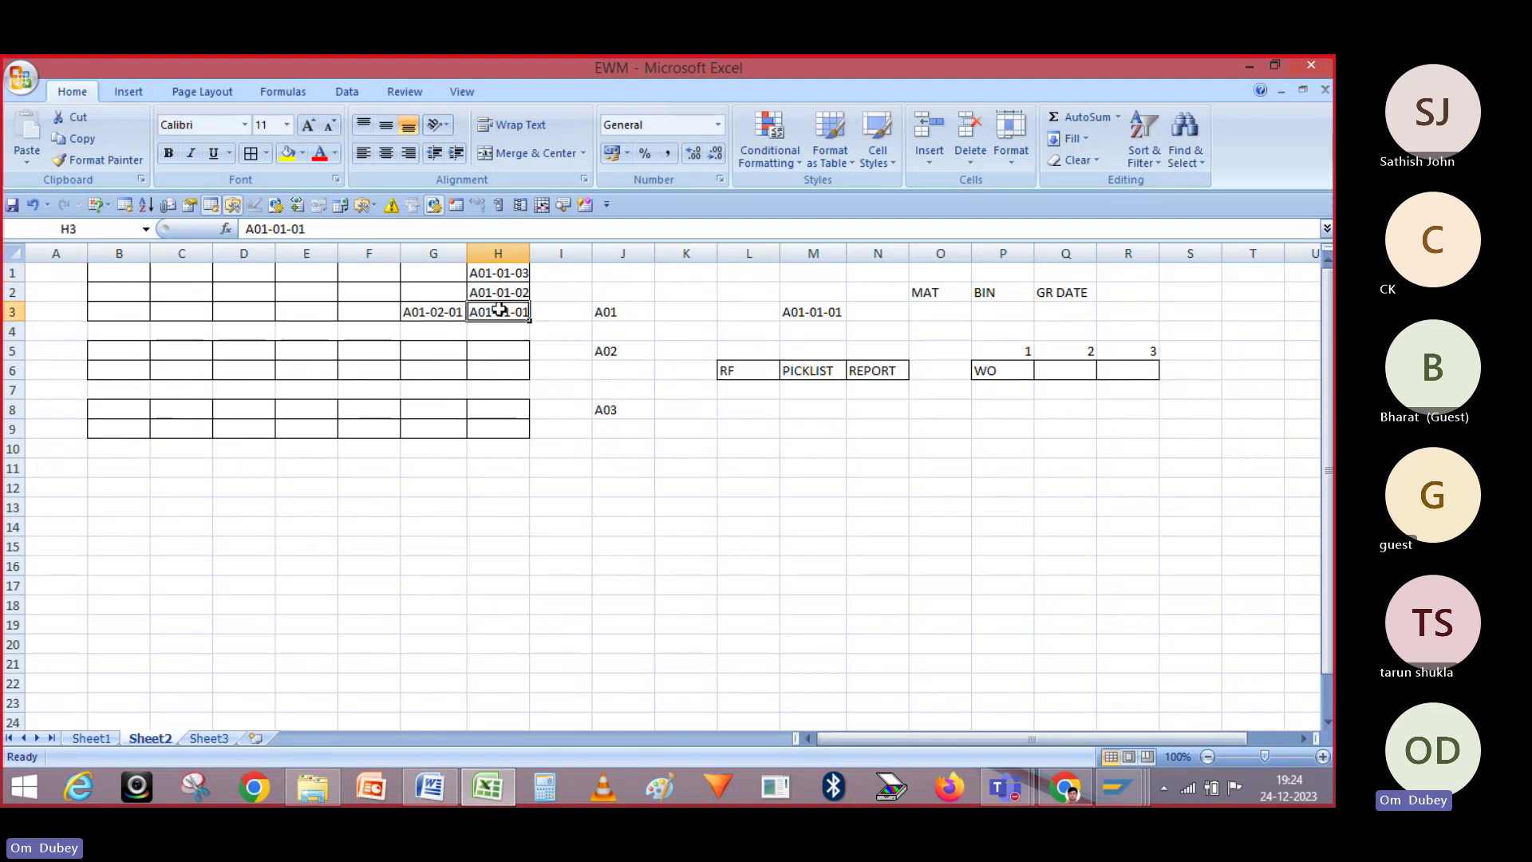
pyautogui.press('Right')
pyautogui.click(498, 309)
pyautogui.press('Left')
pyautogui.press('Left')
pyautogui.press('Left')
pyautogui.press('Left')
pyautogui.press('Left')
pyautogui.press('Left')
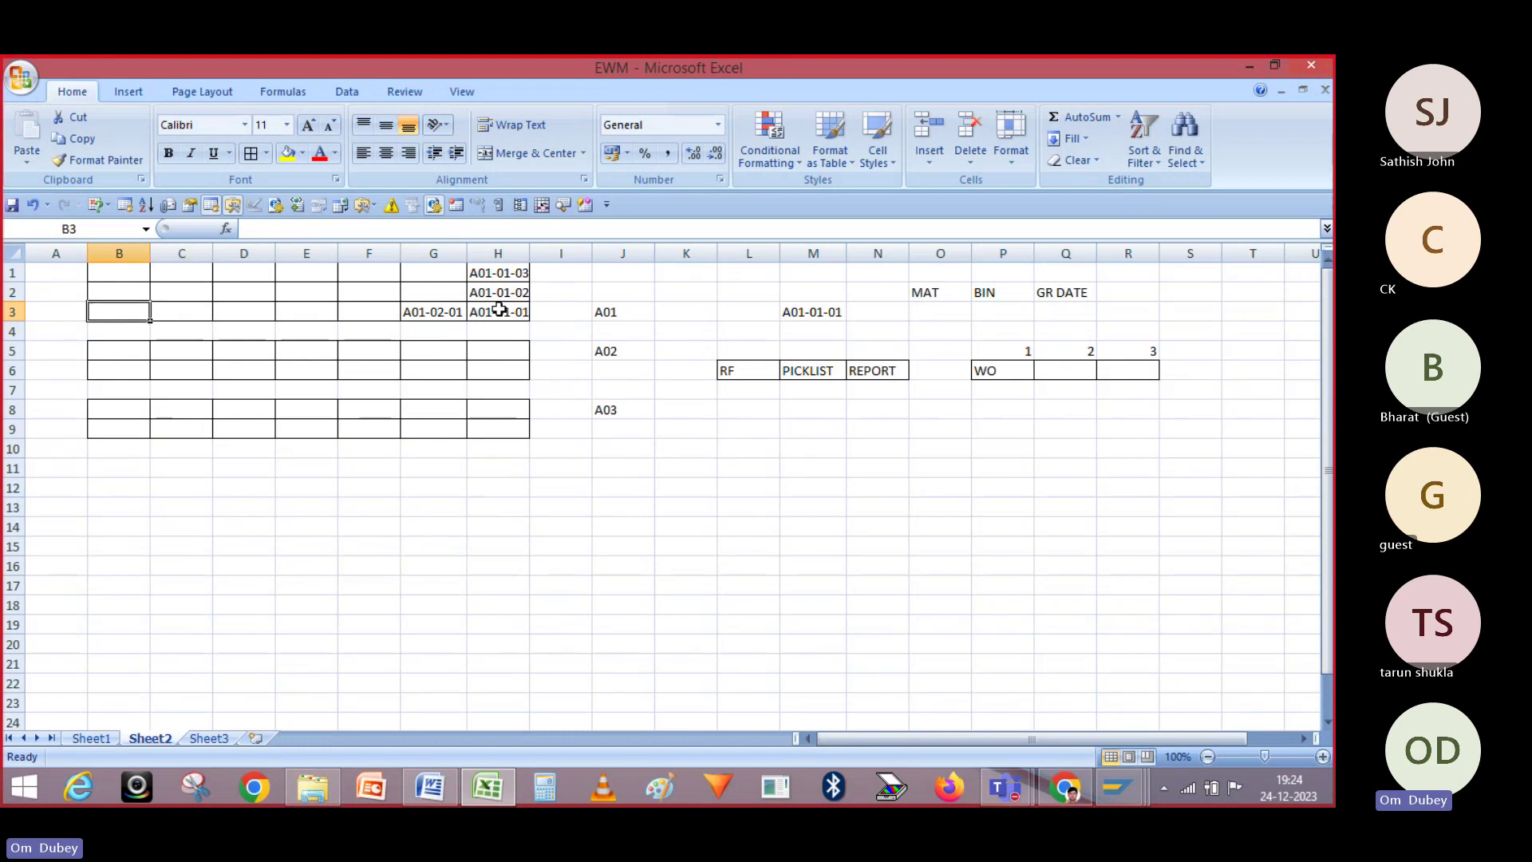
pyautogui.press('Right')
pyautogui.press('Right')
pyautogui.press('Right')
pyautogui.press('Right')
pyautogui.press('Right')
pyautogui.press('Right')
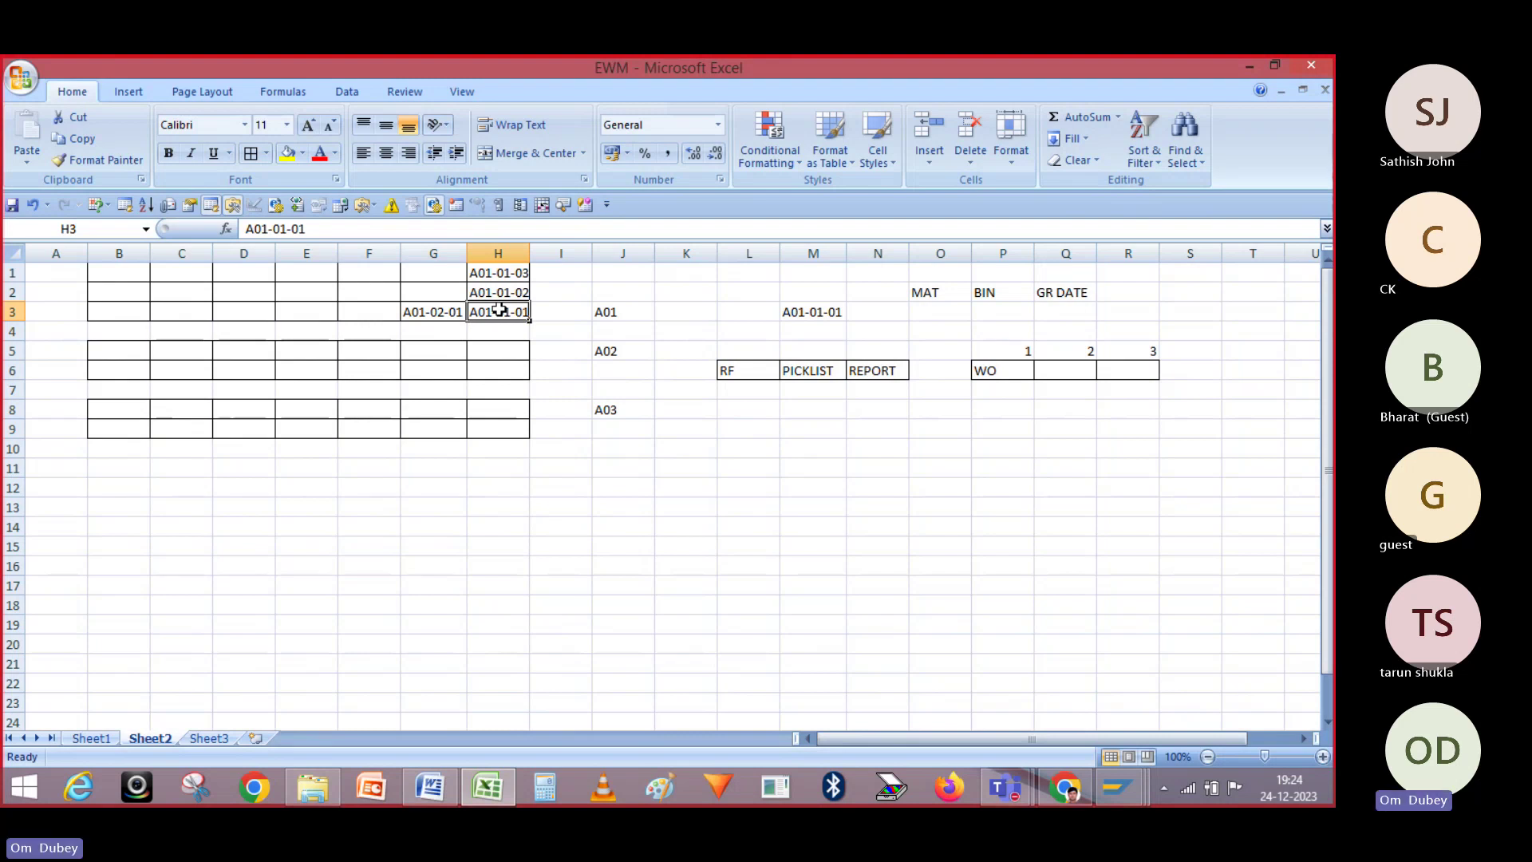
pyautogui.press('Right')
pyautogui.press('Left')
pyautogui.press('Left')
pyautogui.press('Left')
pyautogui.press('Left')
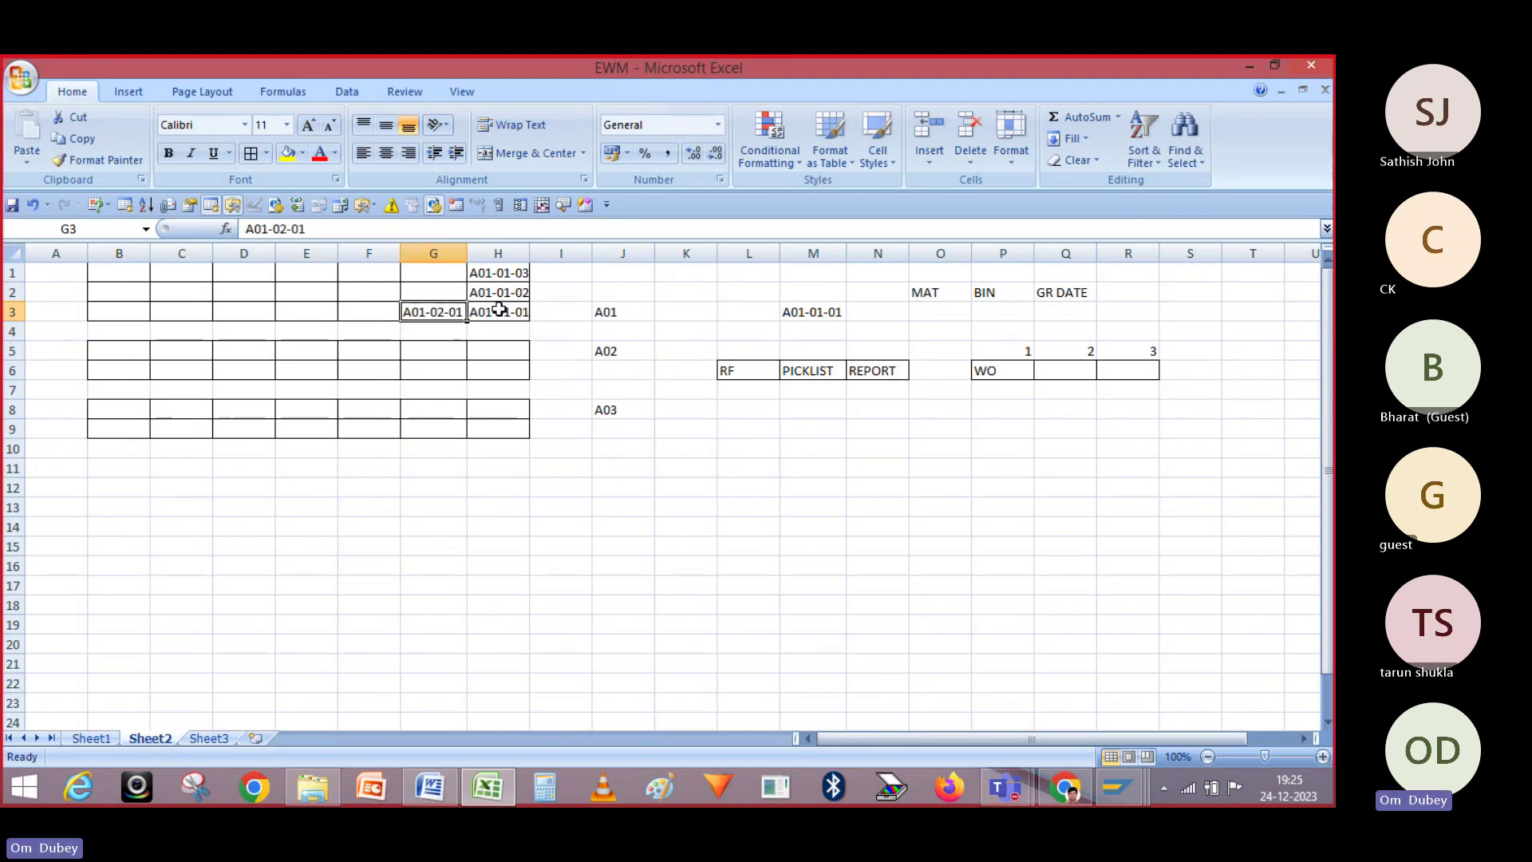
pyautogui.press('Left')
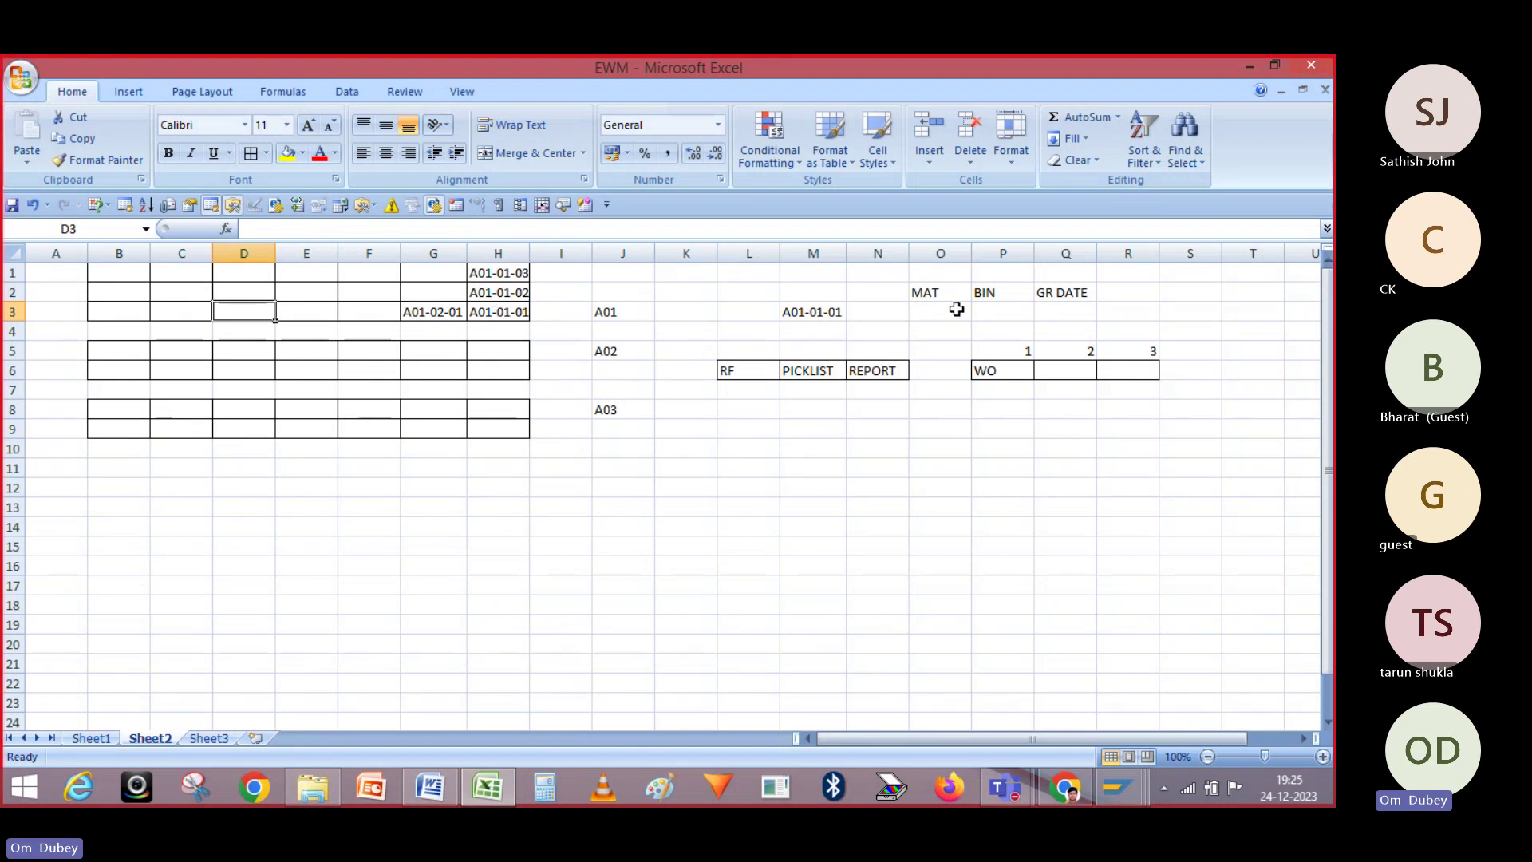
# - Highlight the headings MAT, BIN and GR DATE in O2:Q2 for review
pyautogui.click(935, 280)
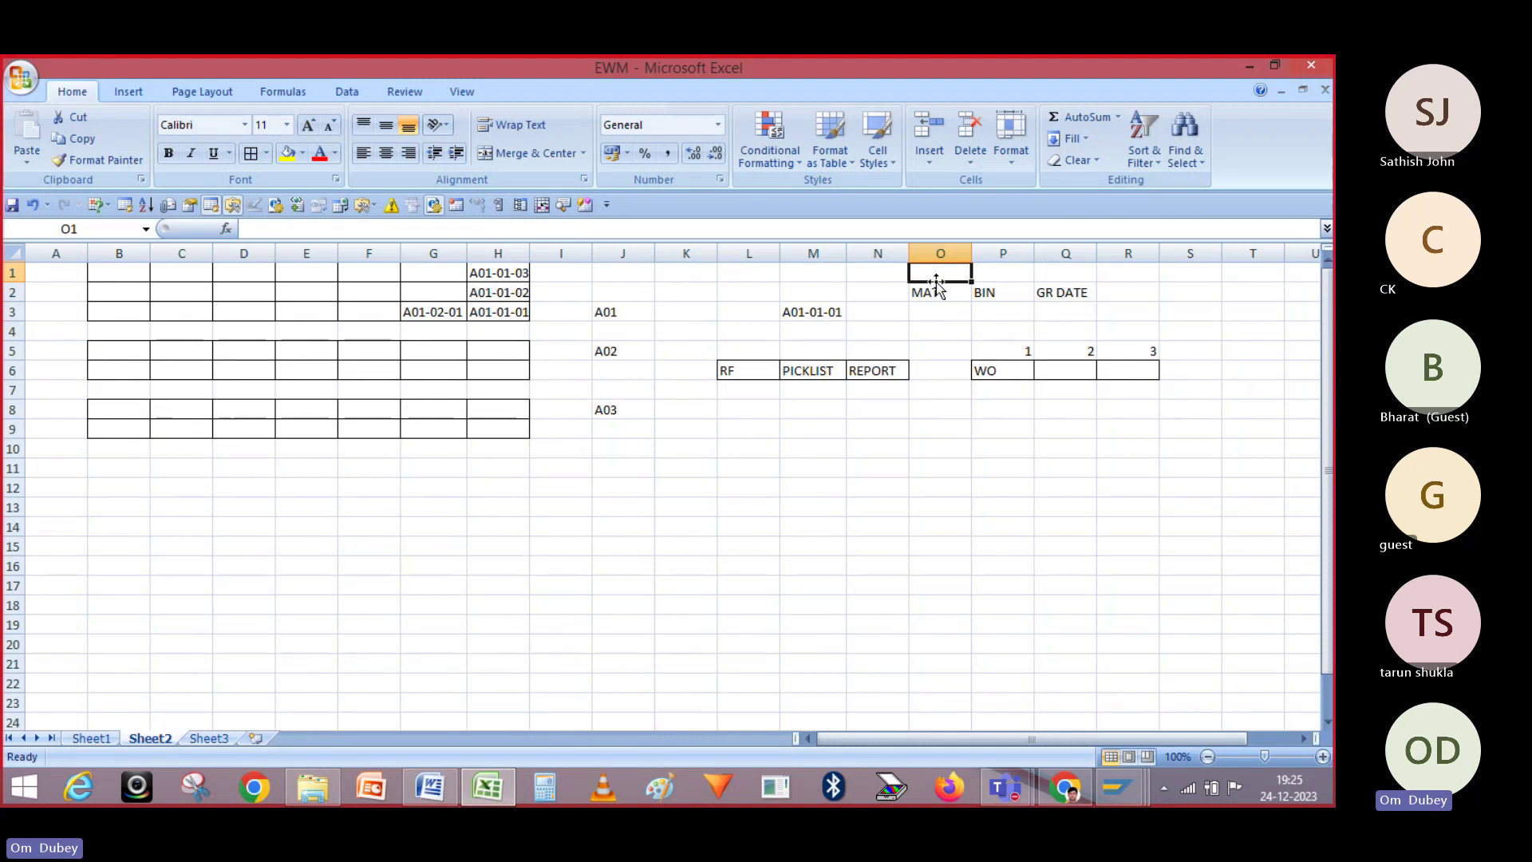
pyautogui.click(938, 287)
pyautogui.hotkey('shift', 'Right')
pyautogui.hotkey('shift', 'Right')
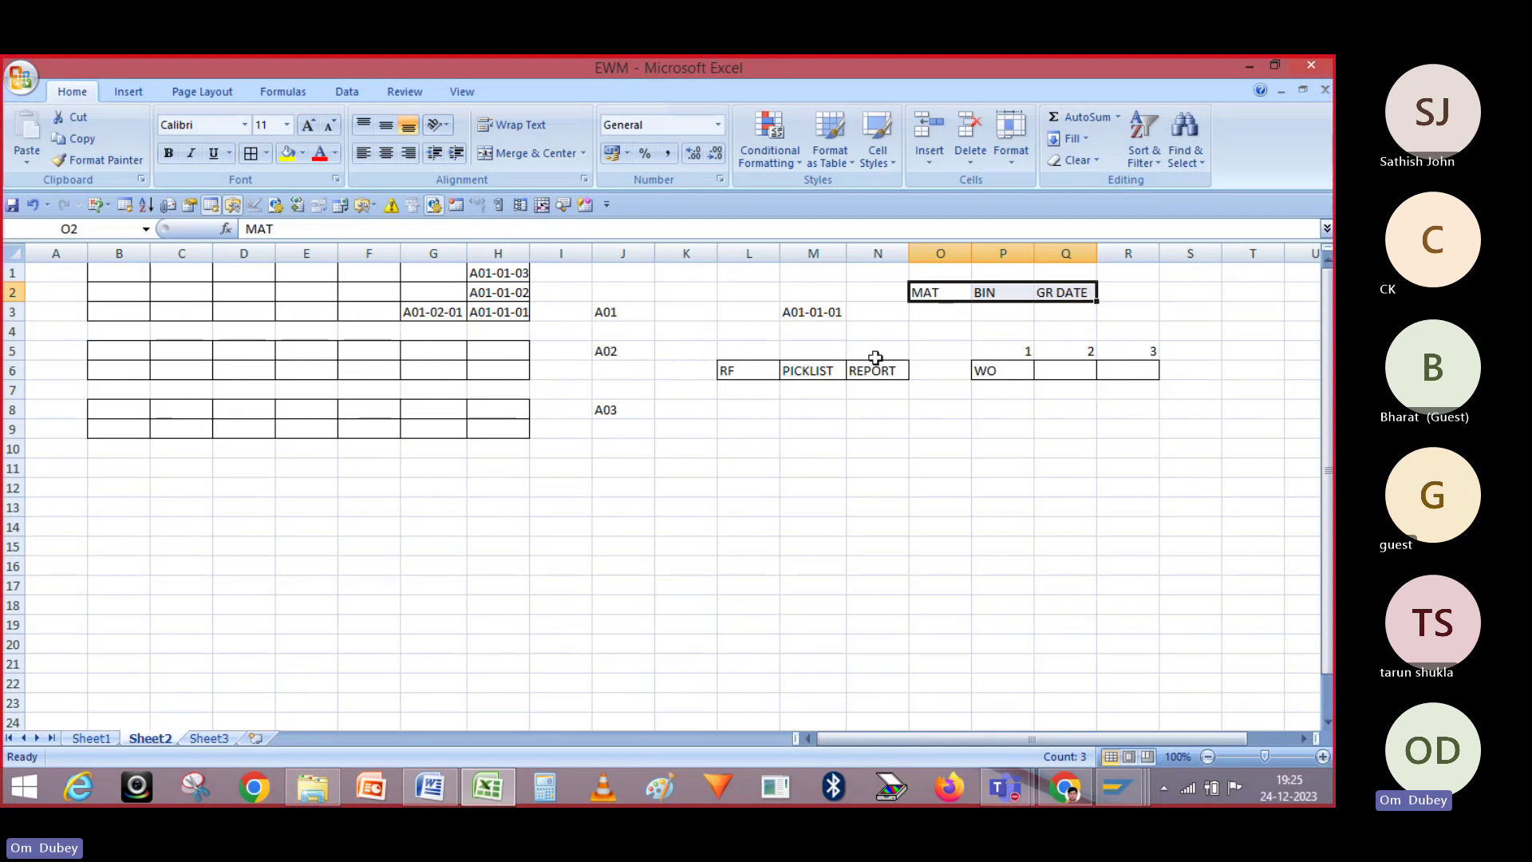
# - Examine the levels of the first A01 stack by moving up and down through bins H3, H2 and H1
pyautogui.click(497, 313)
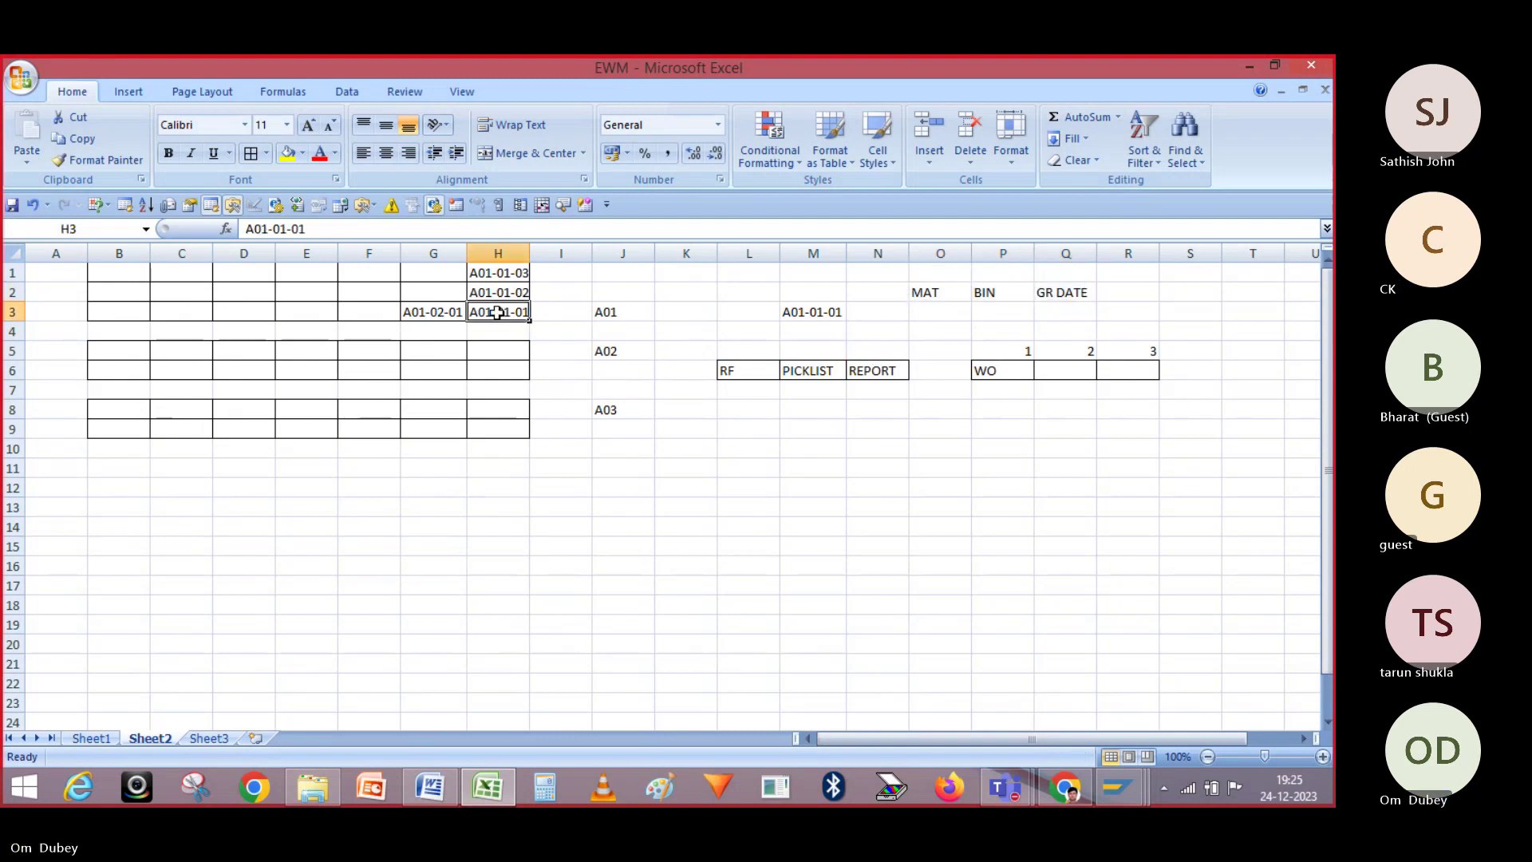
pyautogui.press('Up')
pyautogui.press('Up')
pyautogui.press('Down')
pyautogui.press('Down')
pyautogui.press('Up')
pyautogui.press('Up')
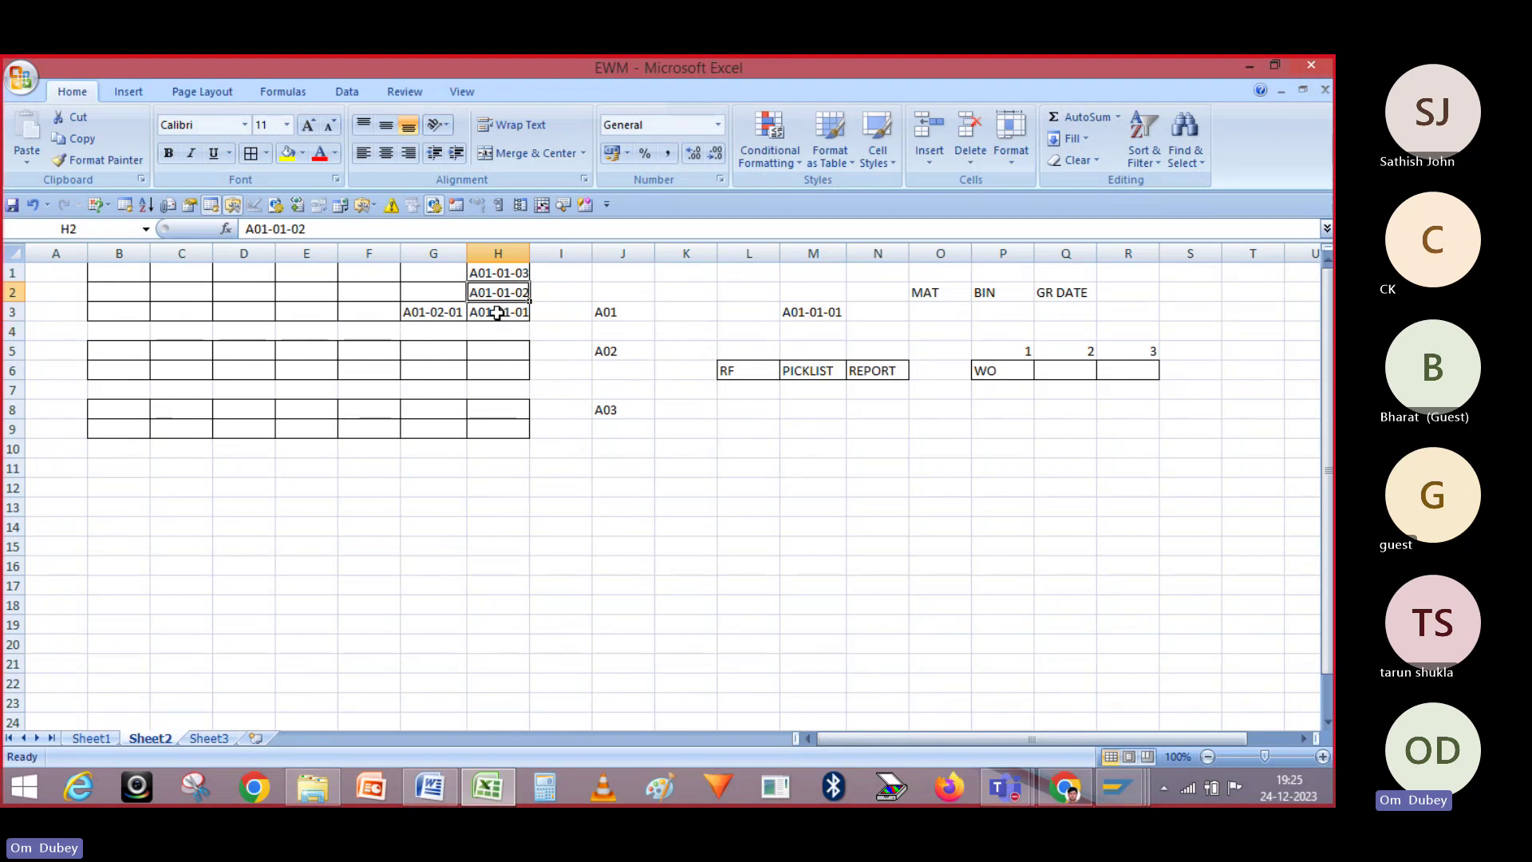
pyautogui.press('Down')
pyautogui.press('Down')
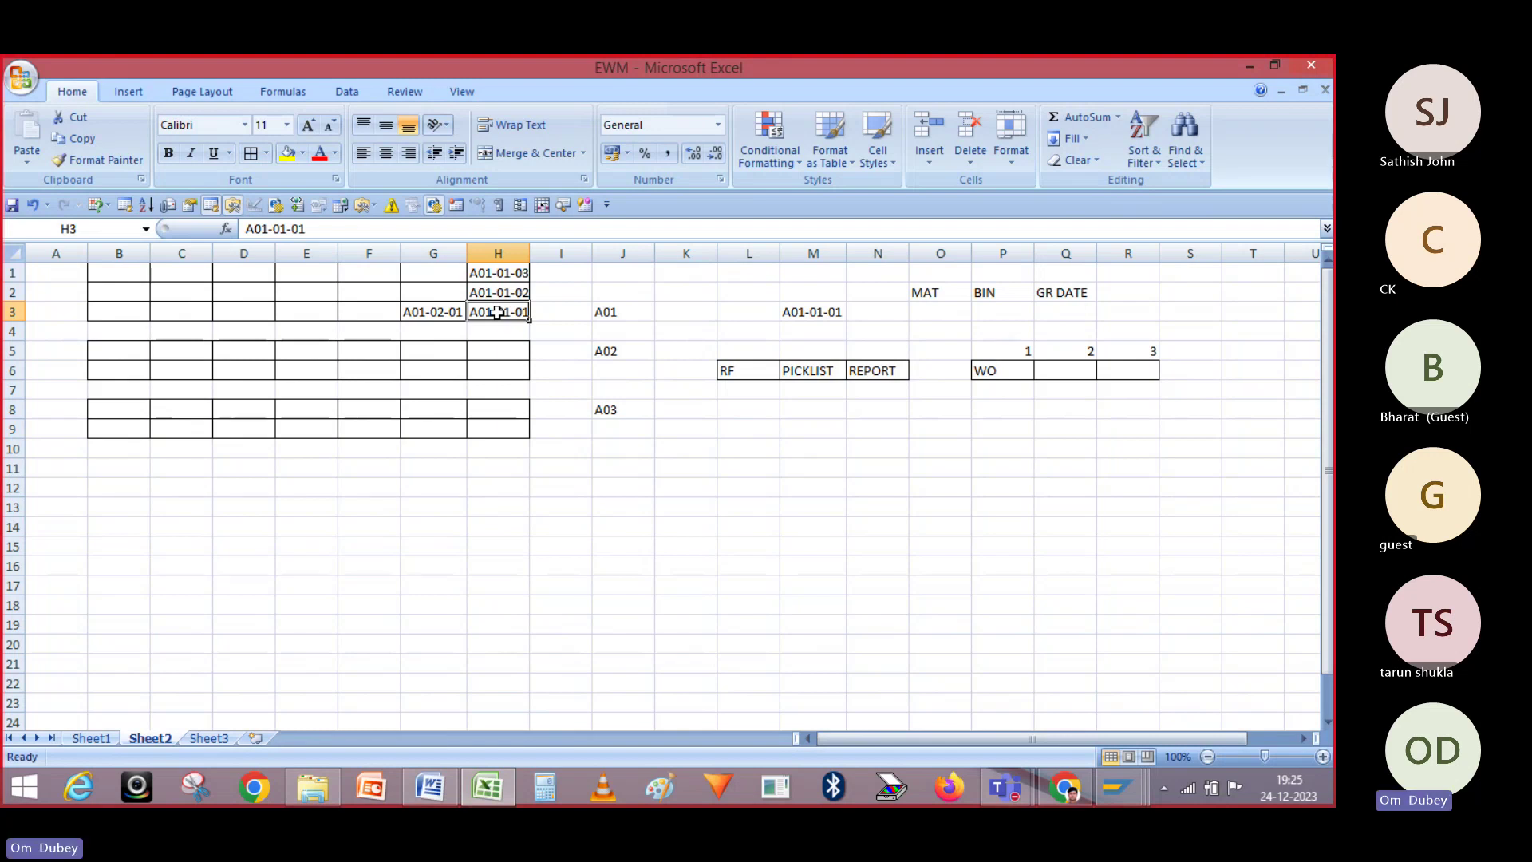
pyautogui.press('Up')
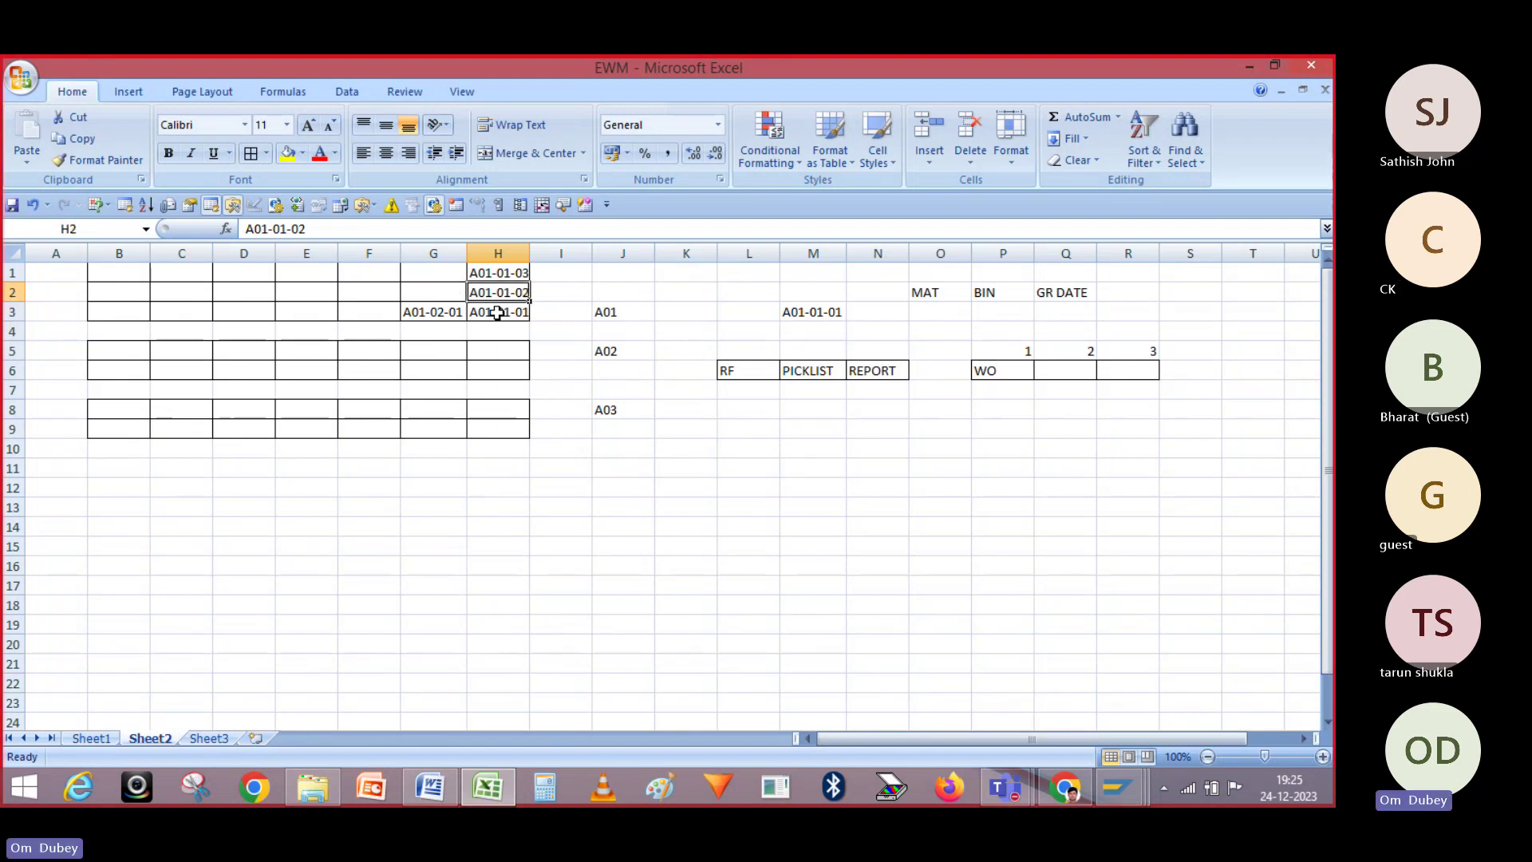
pyautogui.press('Up')
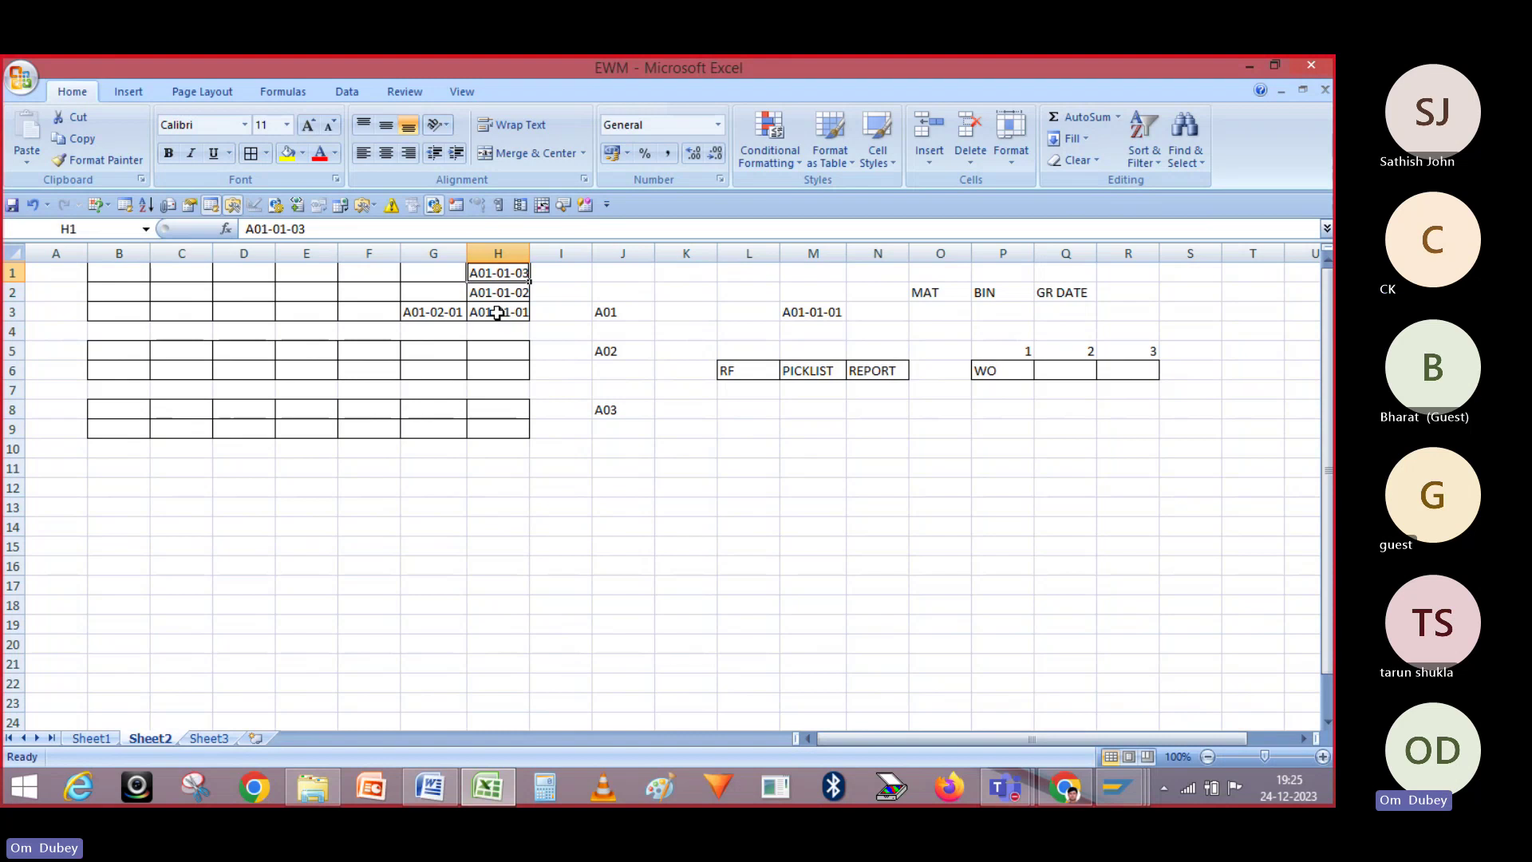
pyautogui.press('Down')
pyautogui.press('Down')
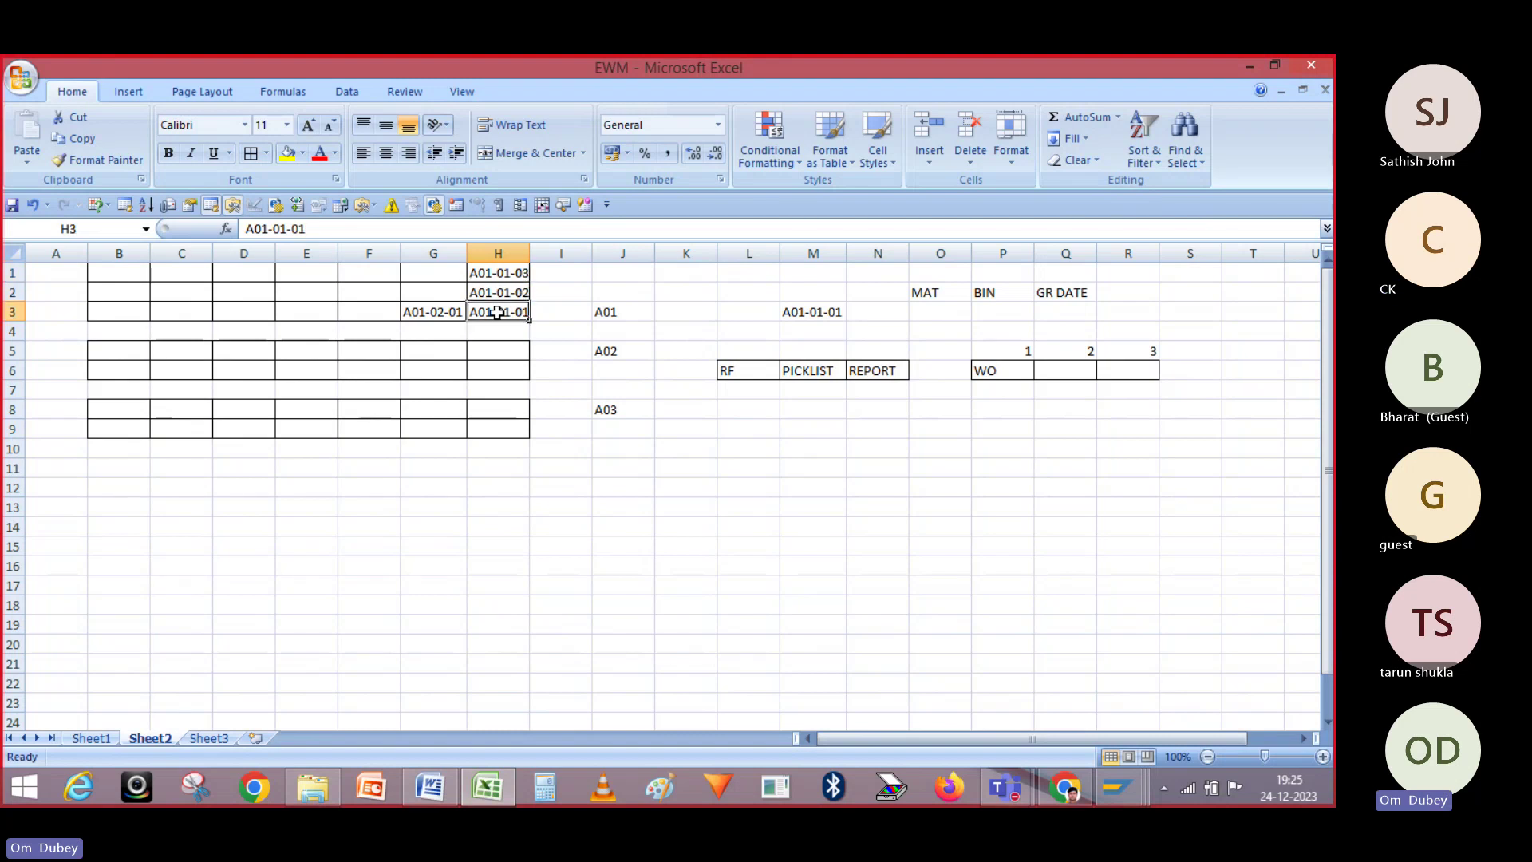
# - Compare the sample bin code in M3 with bin H3 and its neighbouring stacks along row 3
pyautogui.click(808, 310)
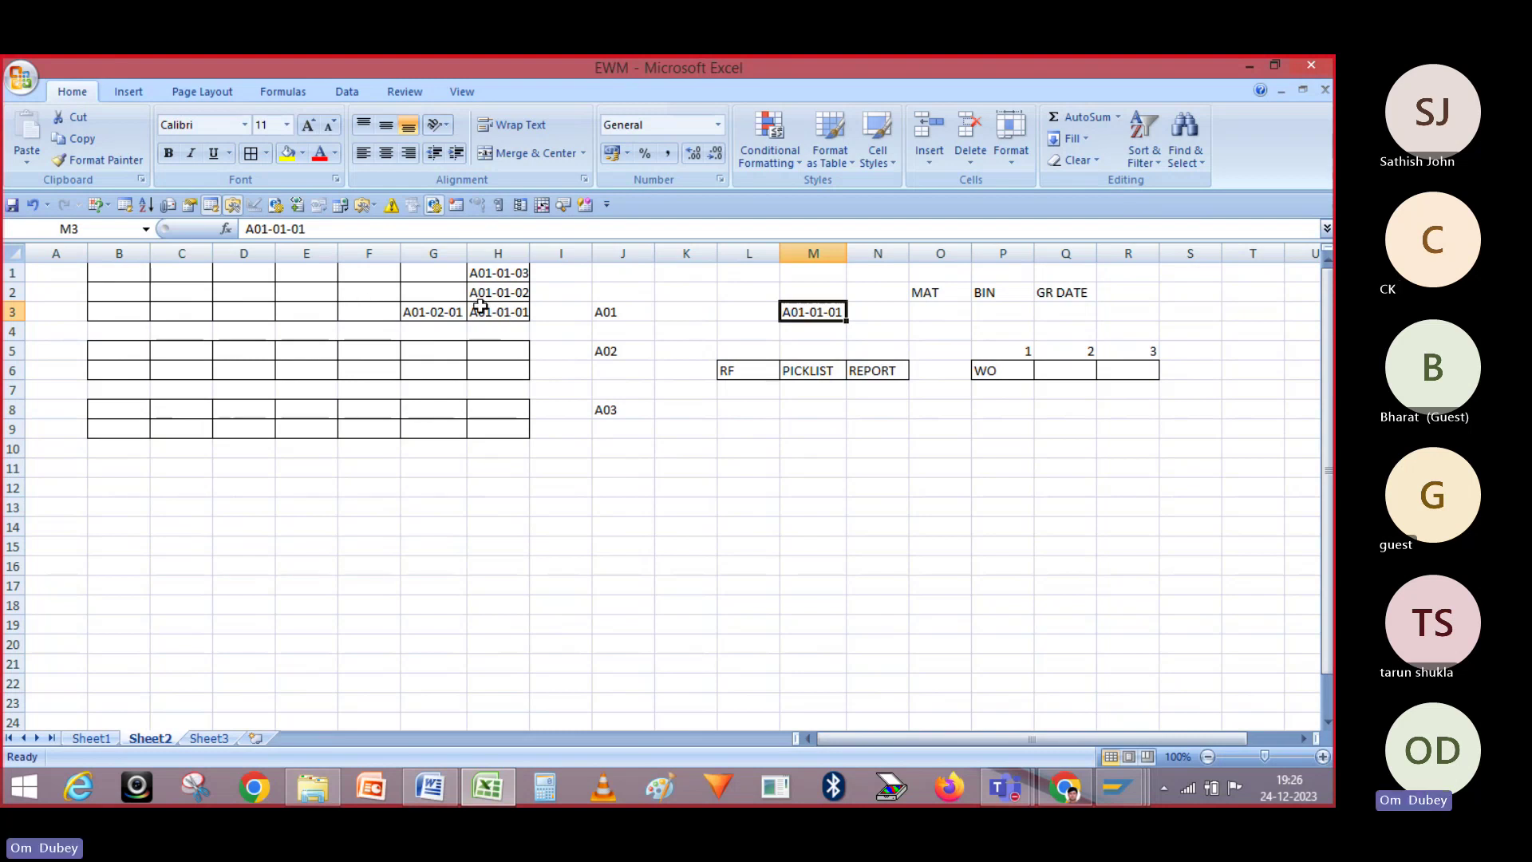
pyautogui.click(506, 314)
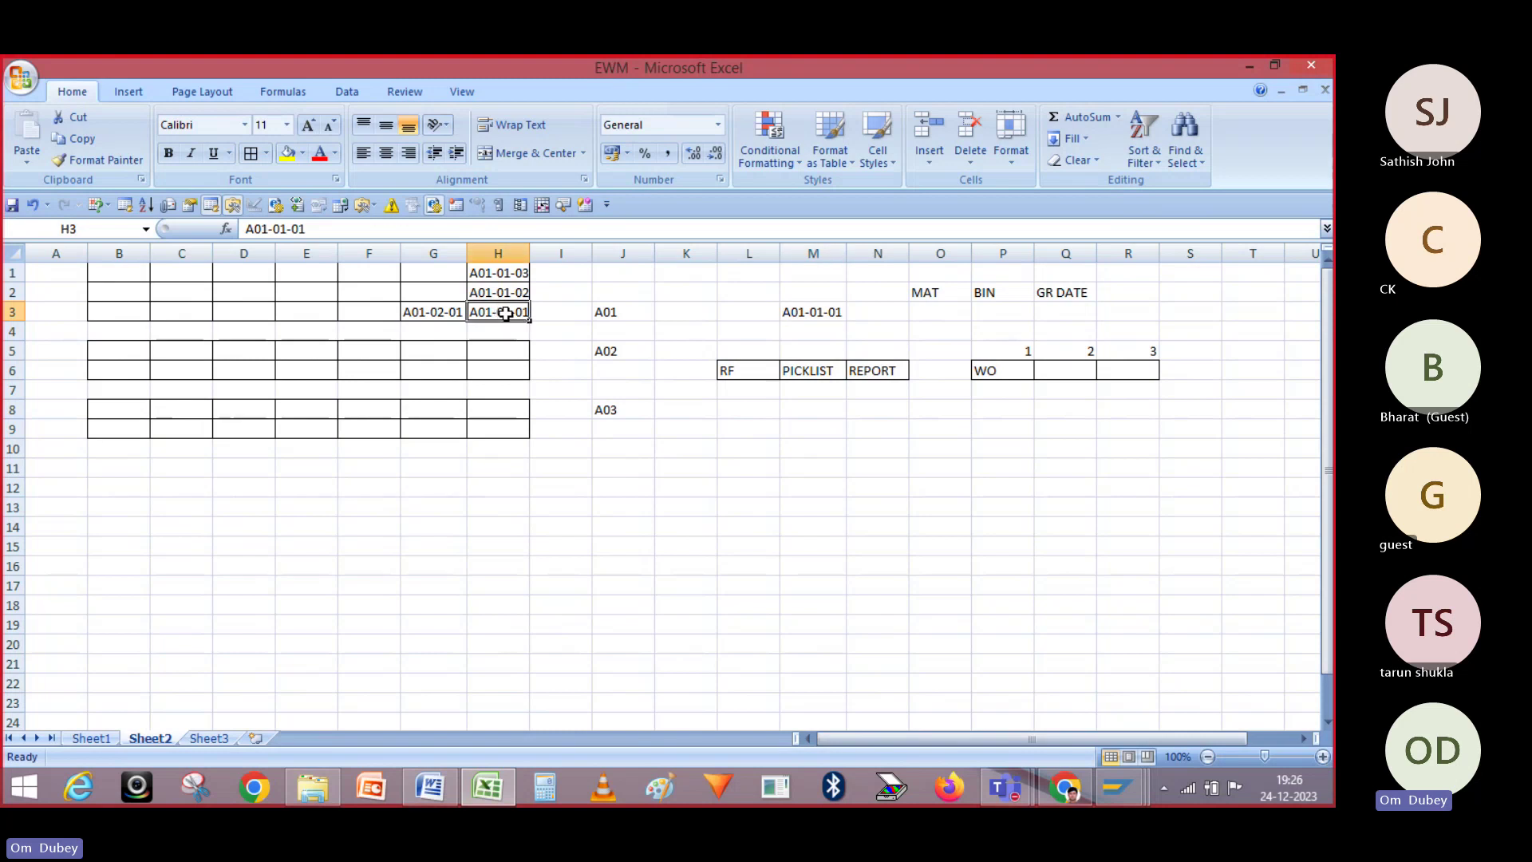
pyautogui.press('Left')
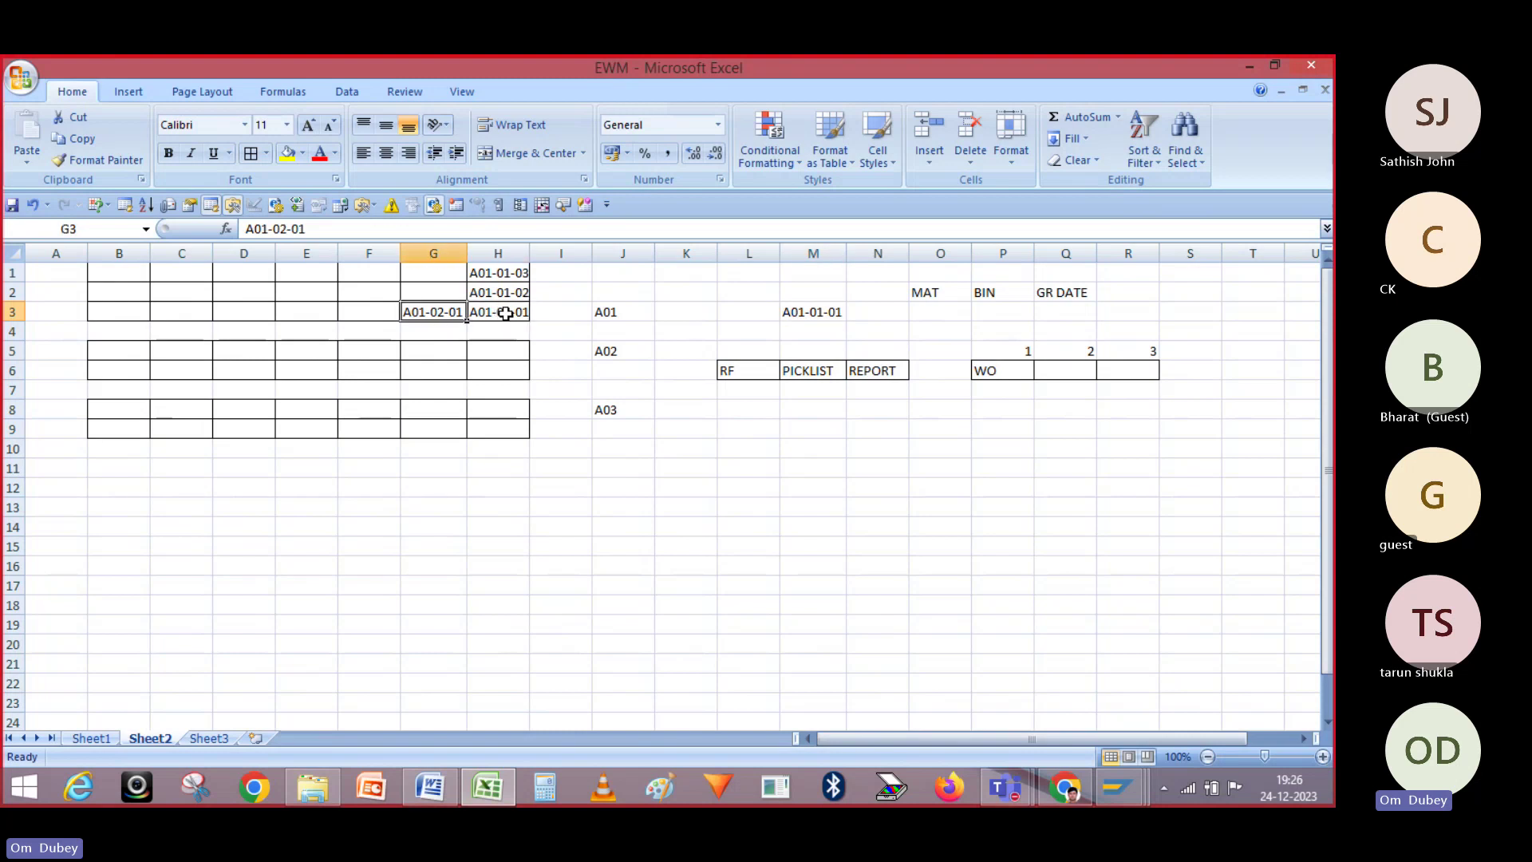
pyautogui.press('Left')
pyautogui.press('Left')
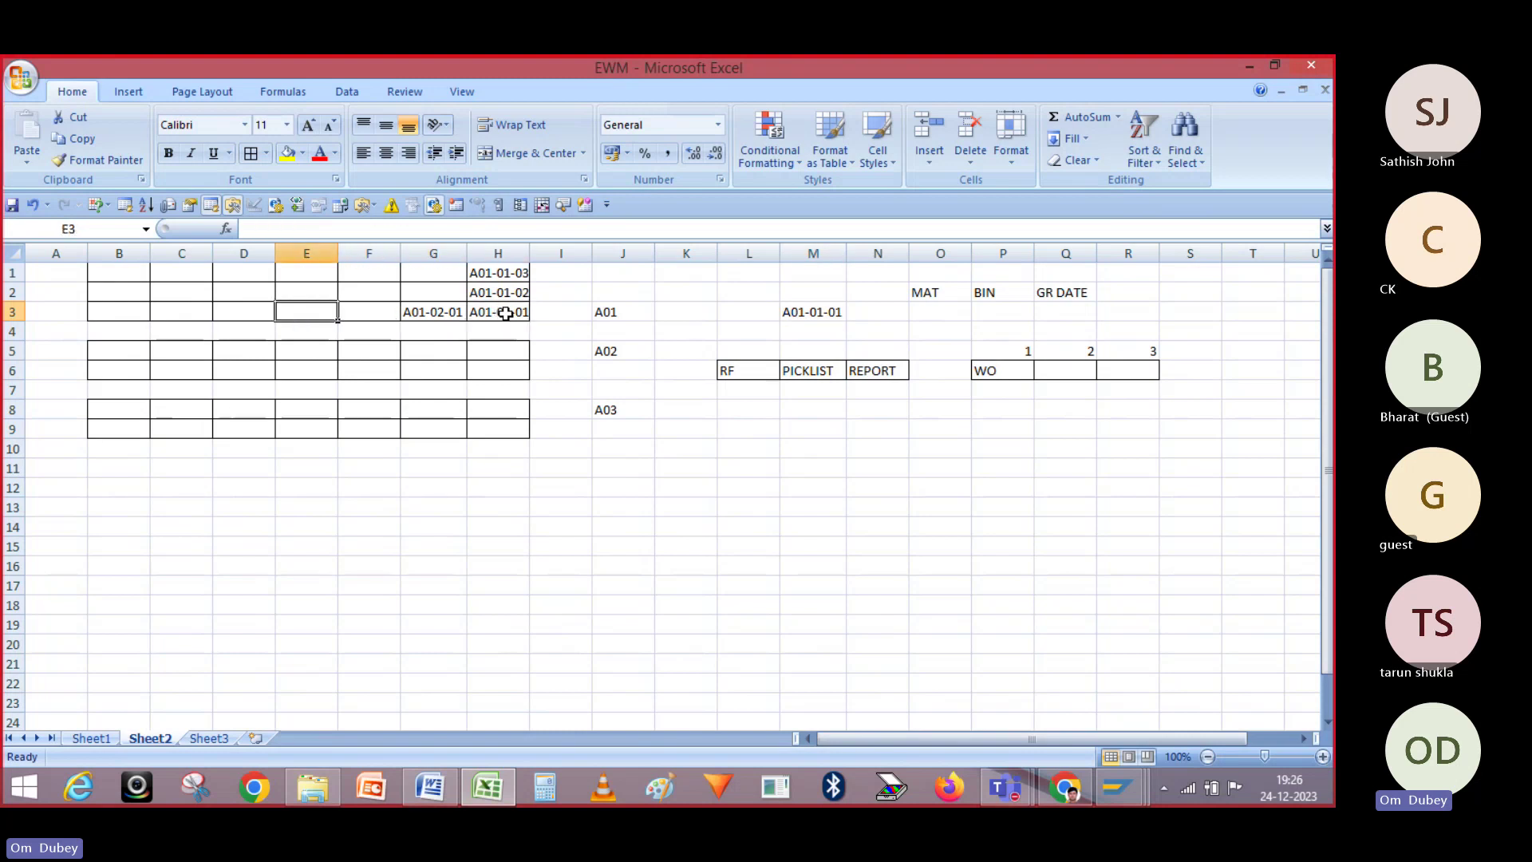
pyautogui.press('Right')
pyautogui.press('Right')
pyautogui.press('Right')
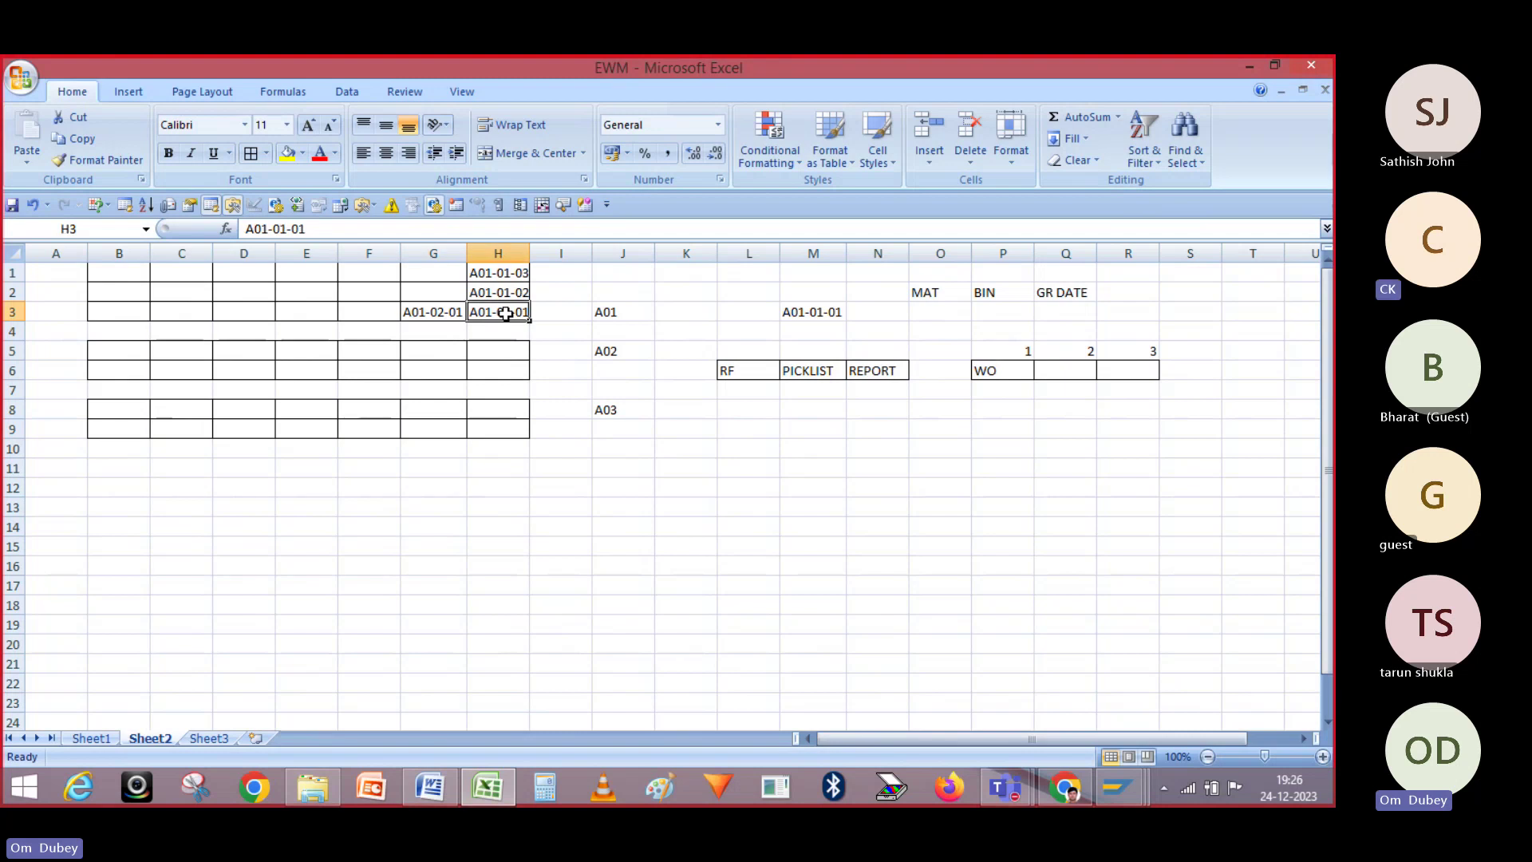
# - Switch to SAP's Create Storage Bin screen and review the Bin Aisle, Stack, Bin Level, Bin Sectn, Bin Angle and X Coordinate fields
pyautogui.moveTo(1009, 788)
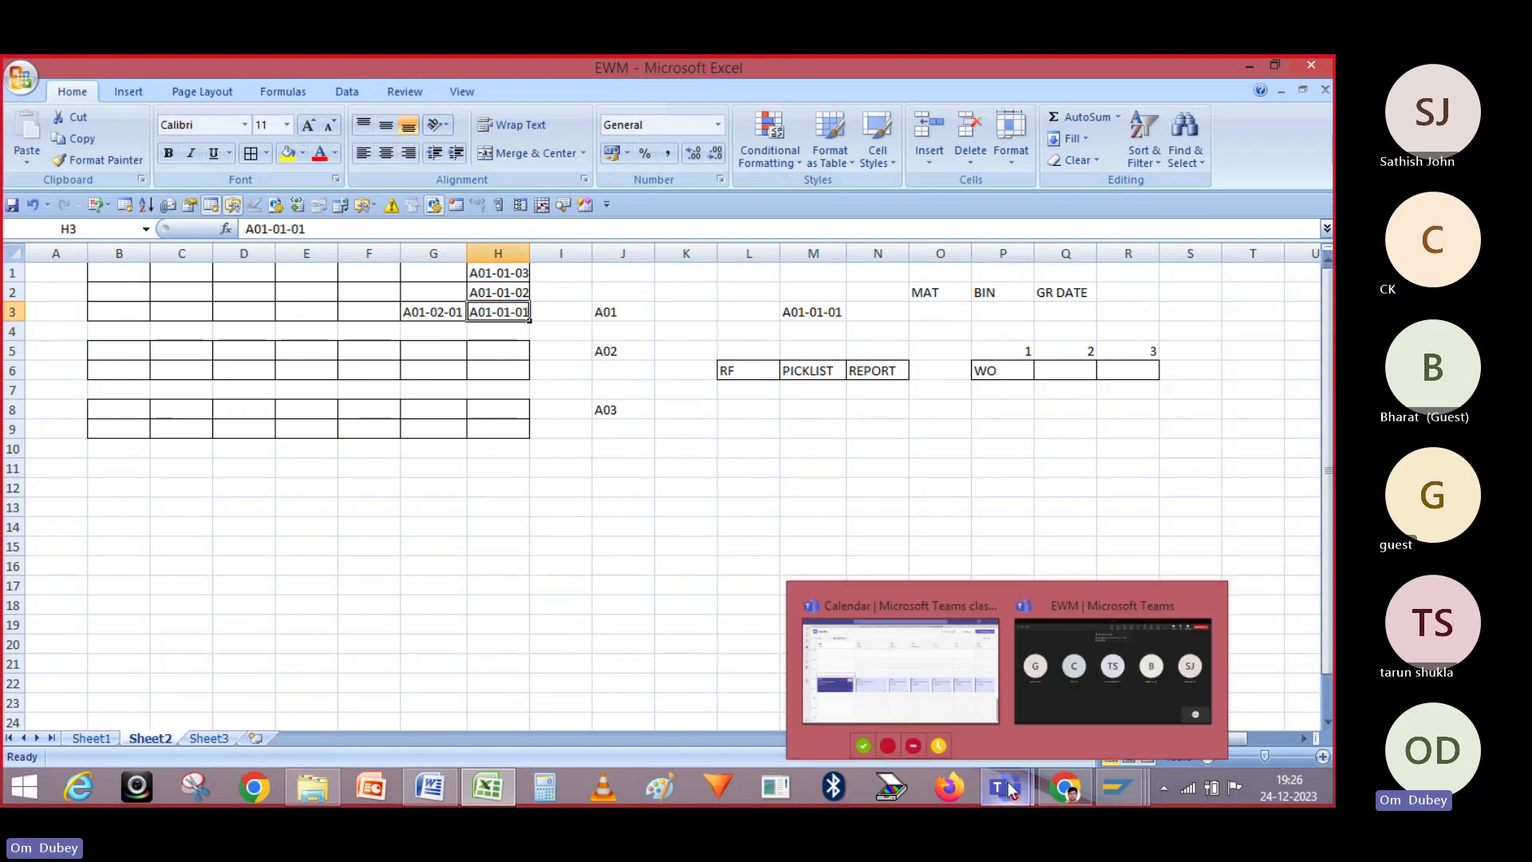
pyautogui.moveTo(1117, 788)
pyautogui.click(1149, 686)
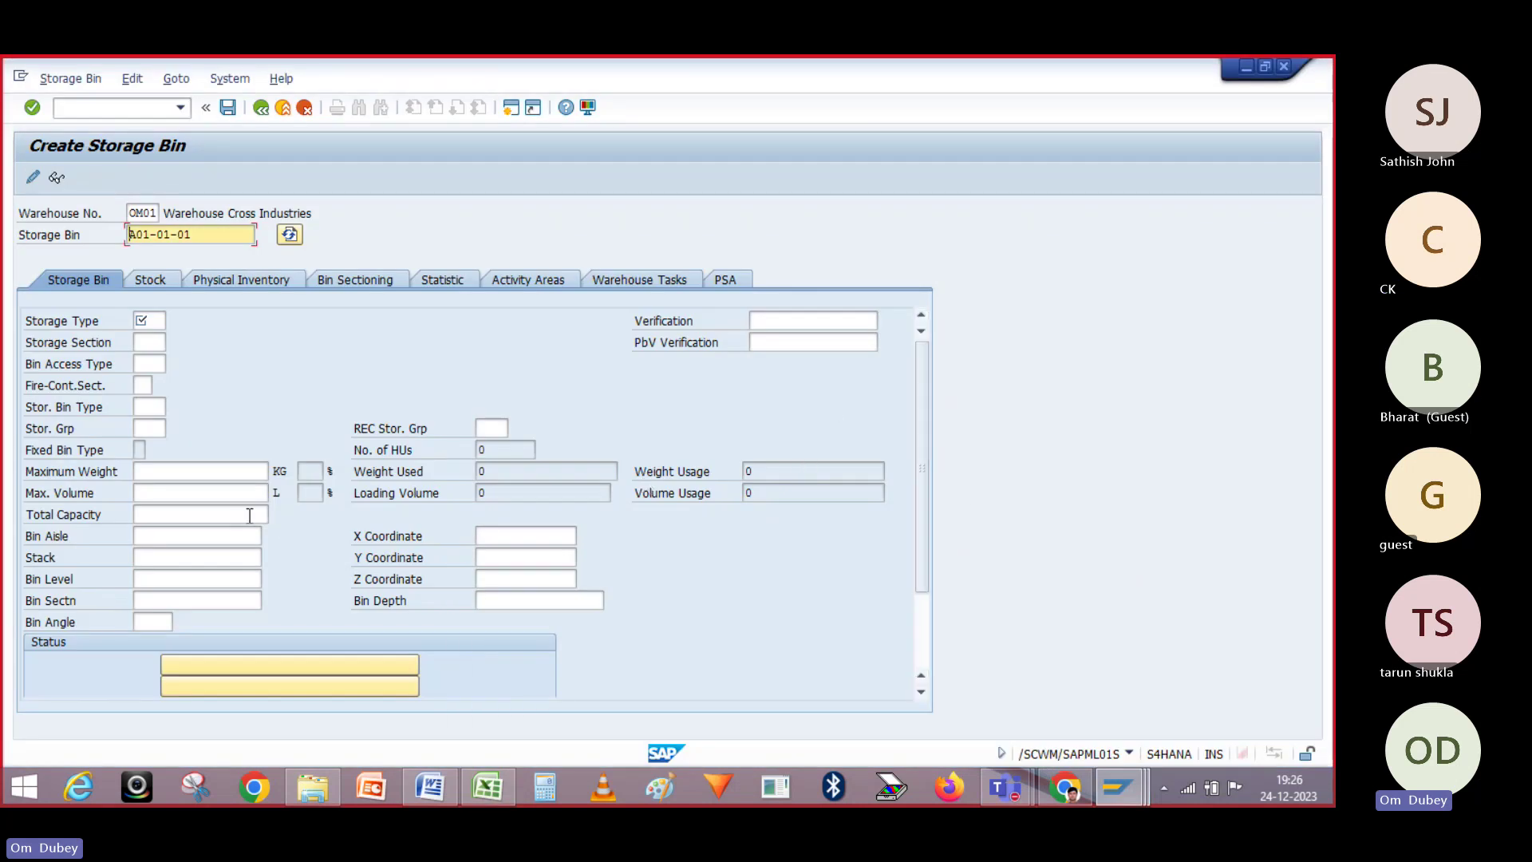
pyautogui.click(177, 535)
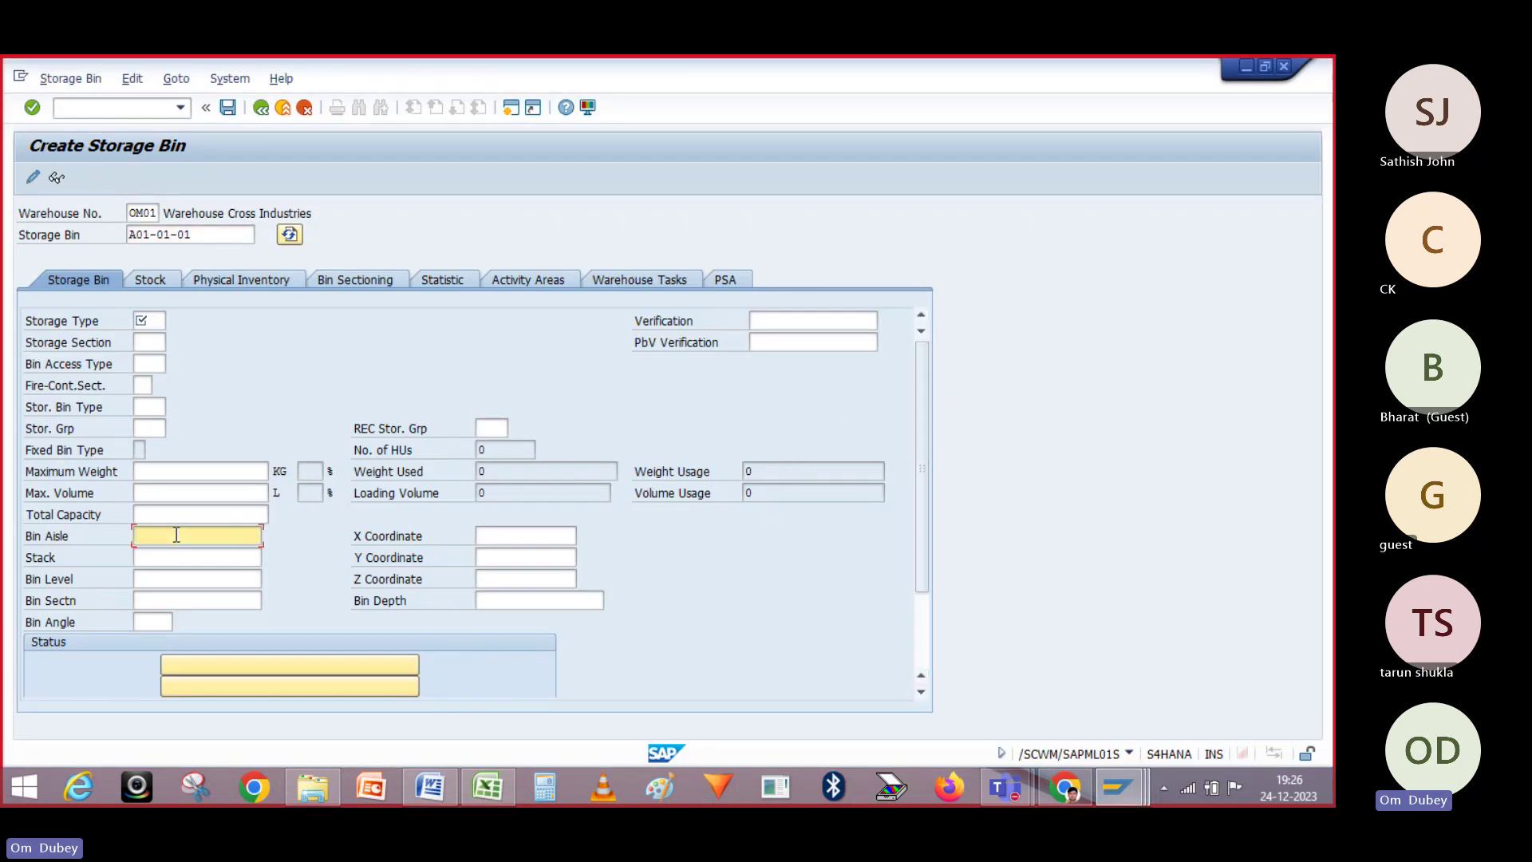
pyautogui.click(156, 556)
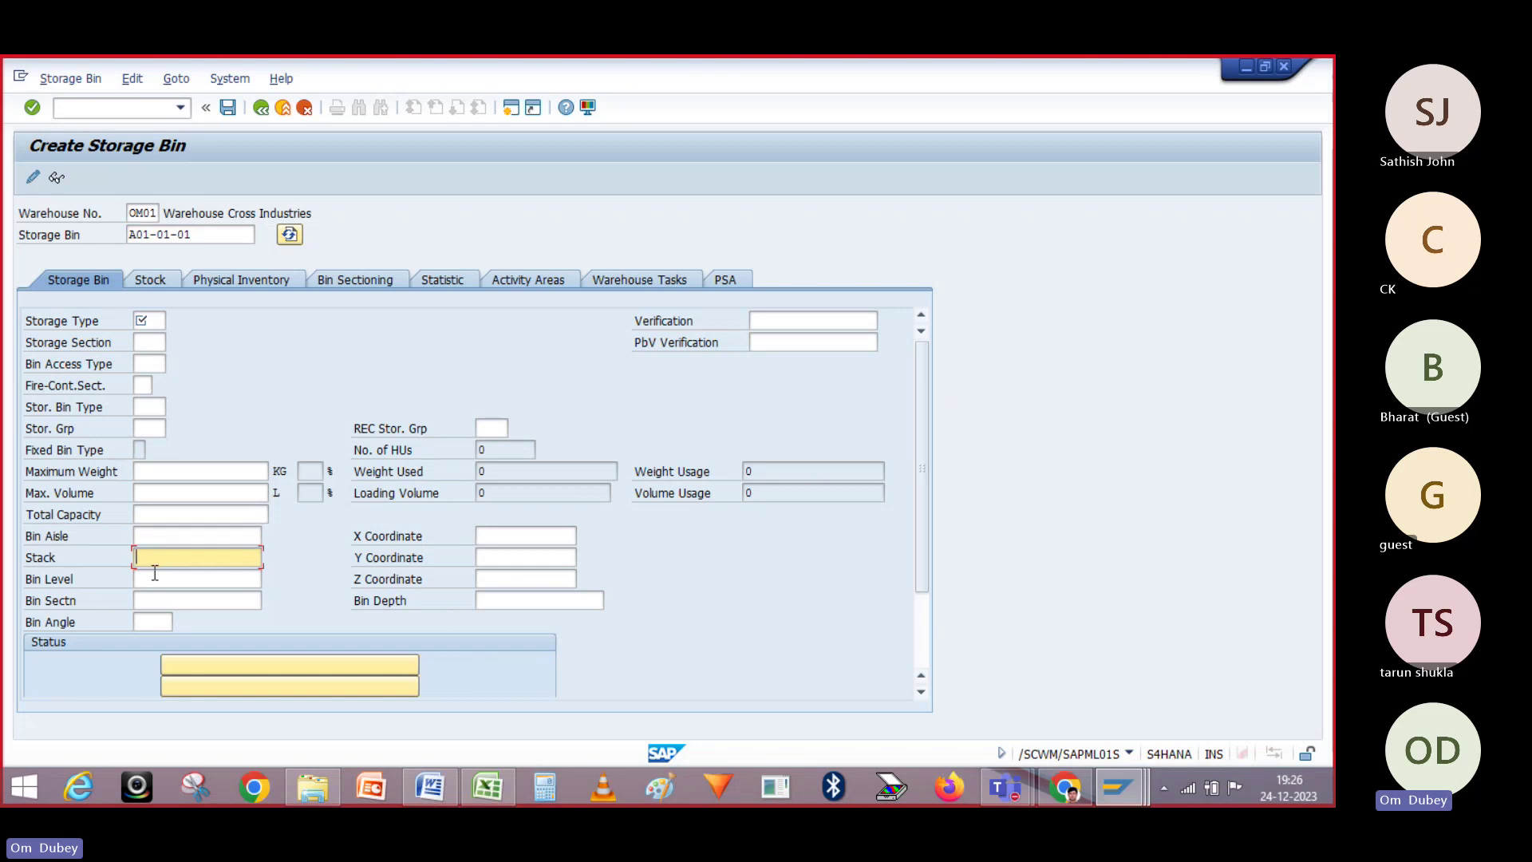
pyautogui.click(155, 576)
pyautogui.click(154, 600)
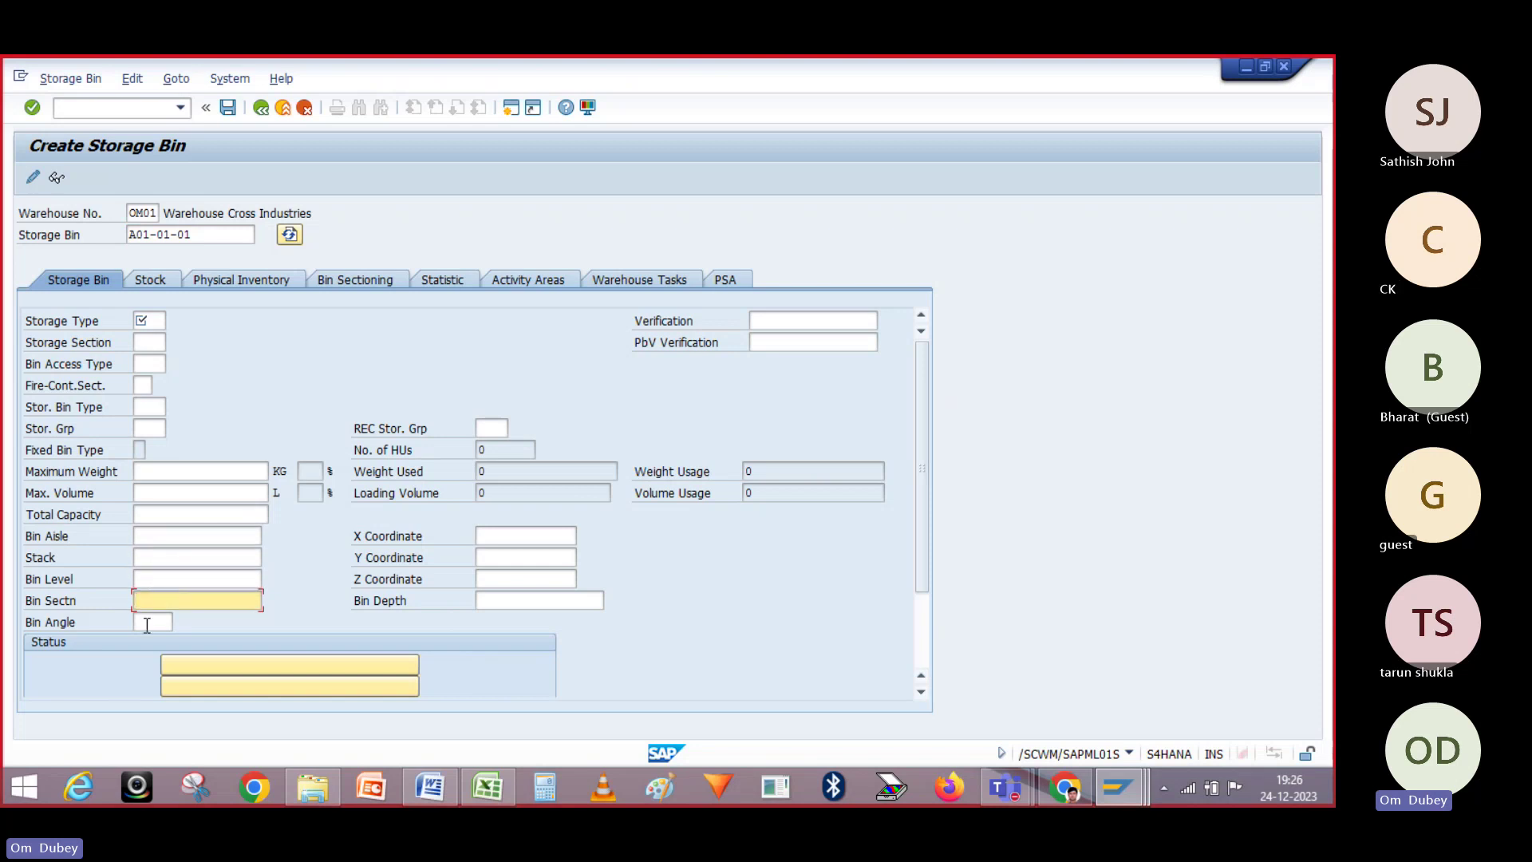
pyautogui.click(146, 623)
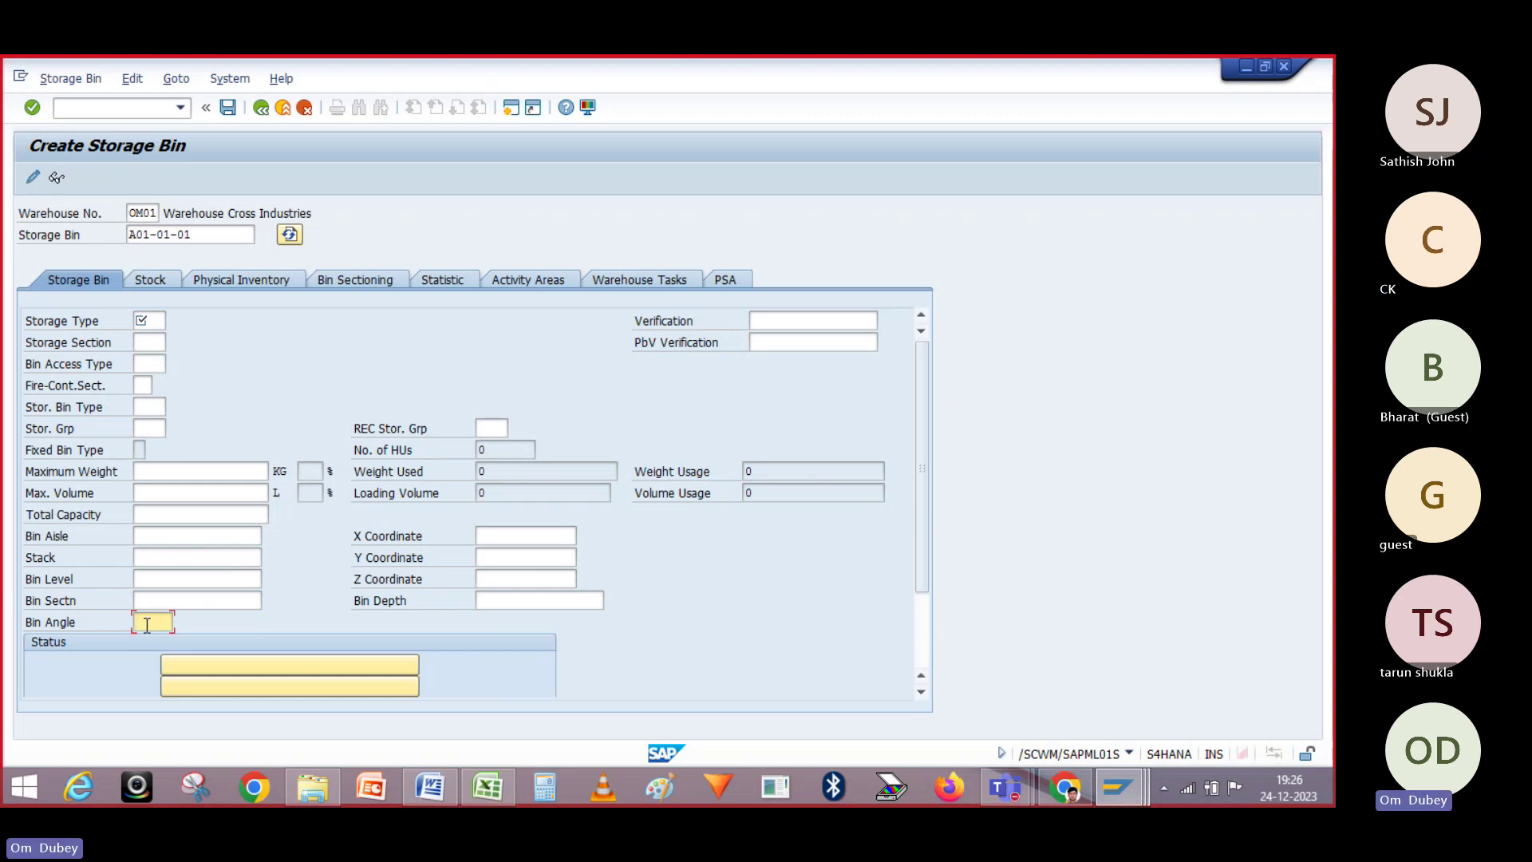
pyautogui.click(492, 533)
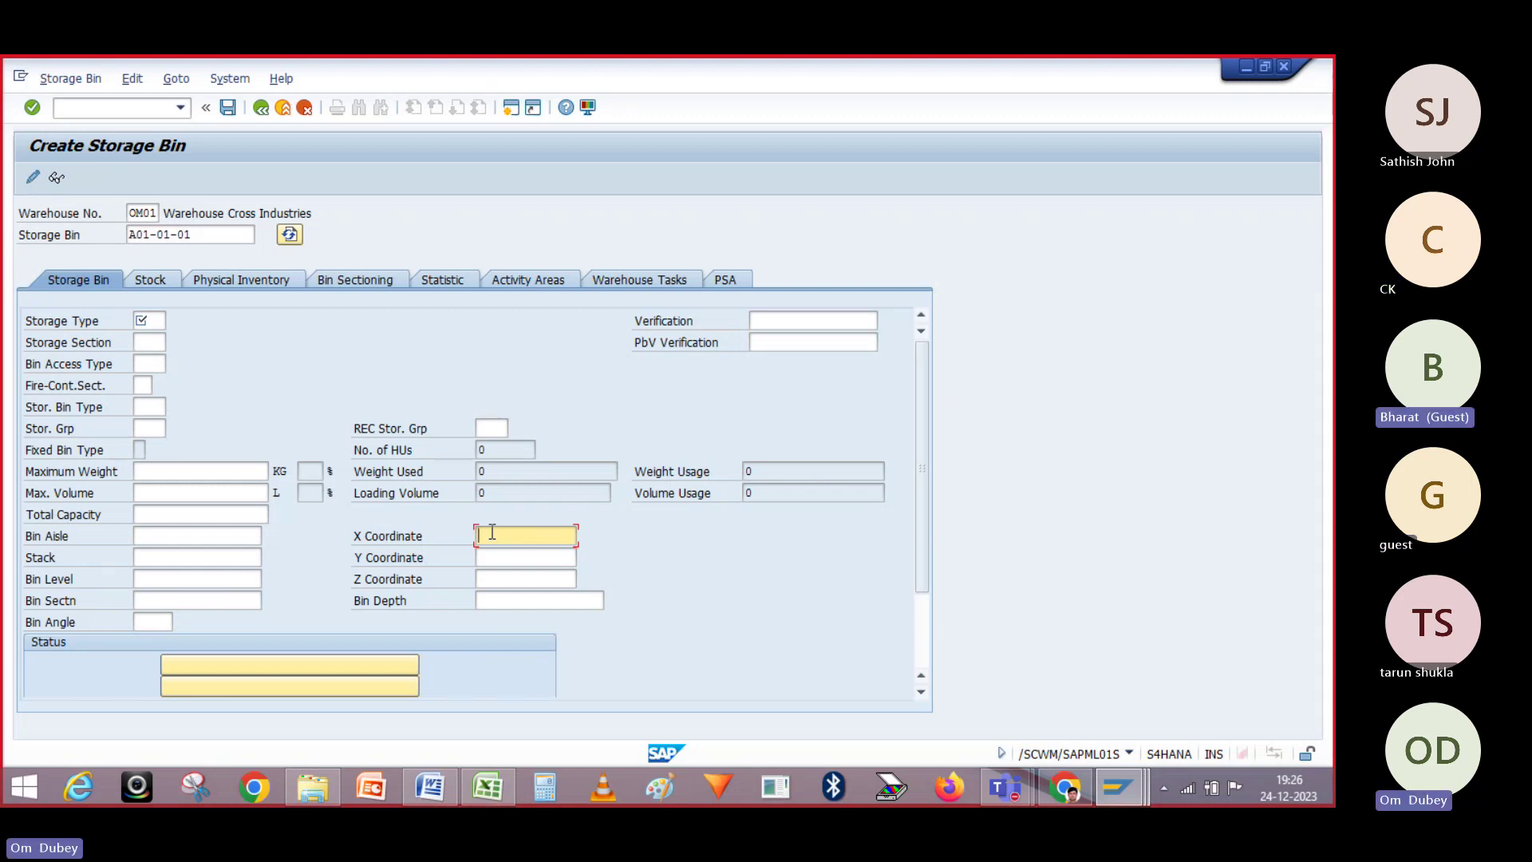
# - Switch back to the EWM workbook in Excel and enter USA in cell L10 of Sheet2
pyautogui.moveTo(476, 778)
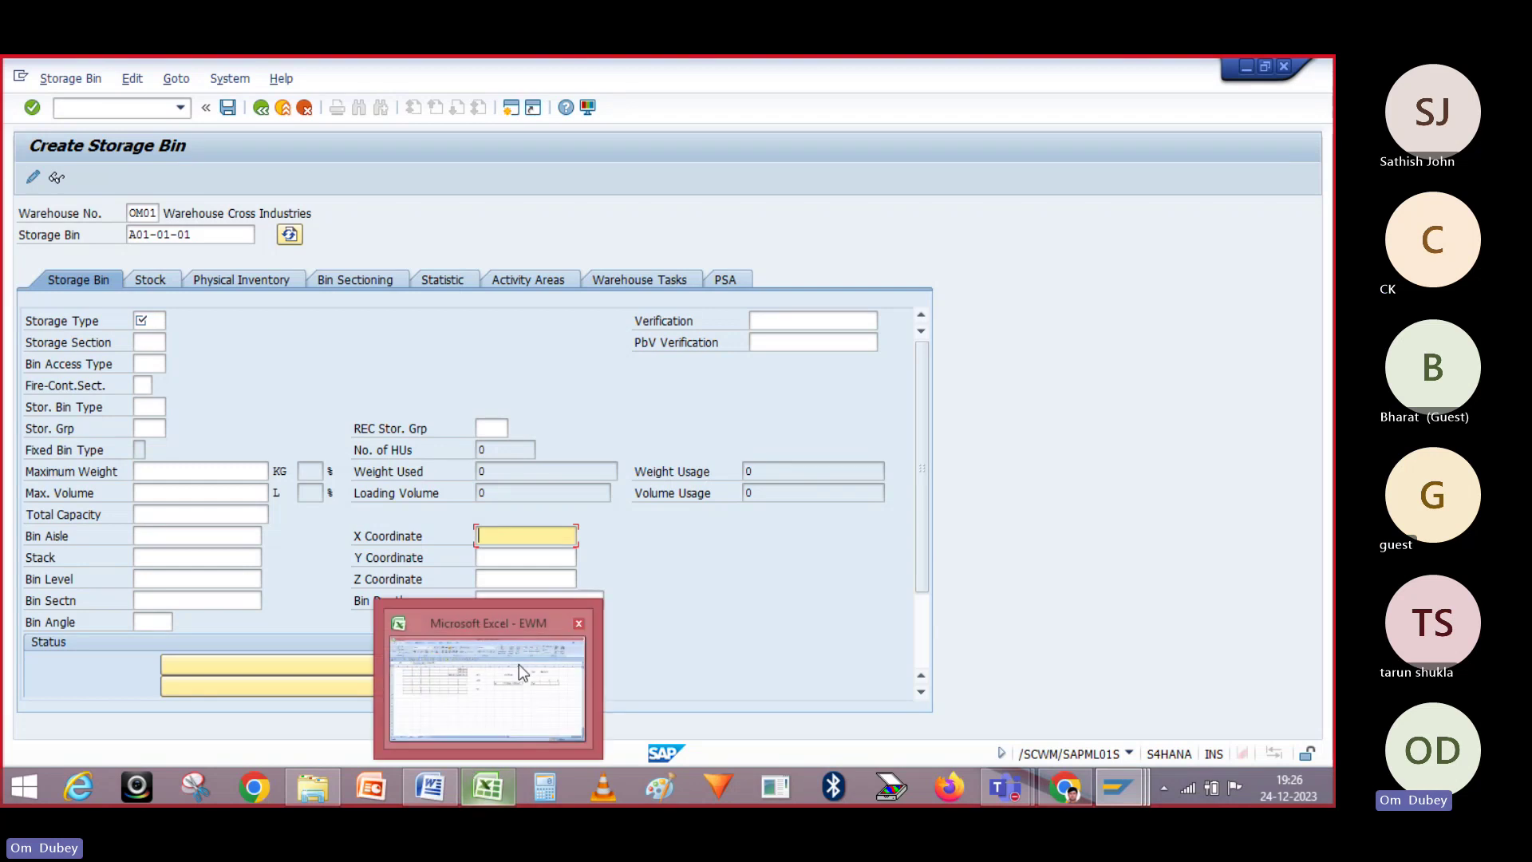
pyautogui.click(518, 664)
pyautogui.click(752, 447)
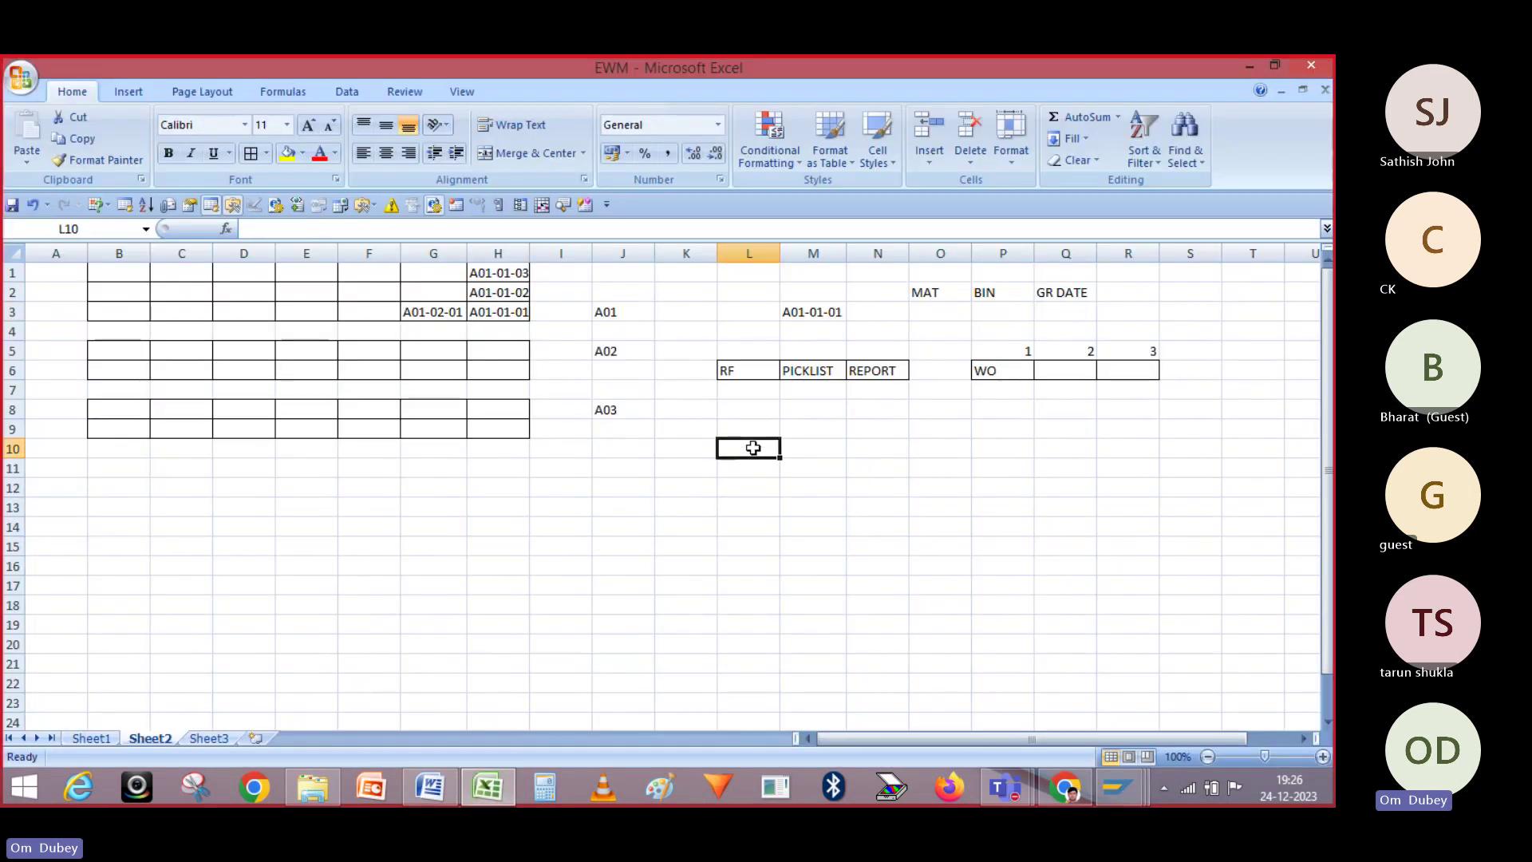
pyautogui.write('USA')
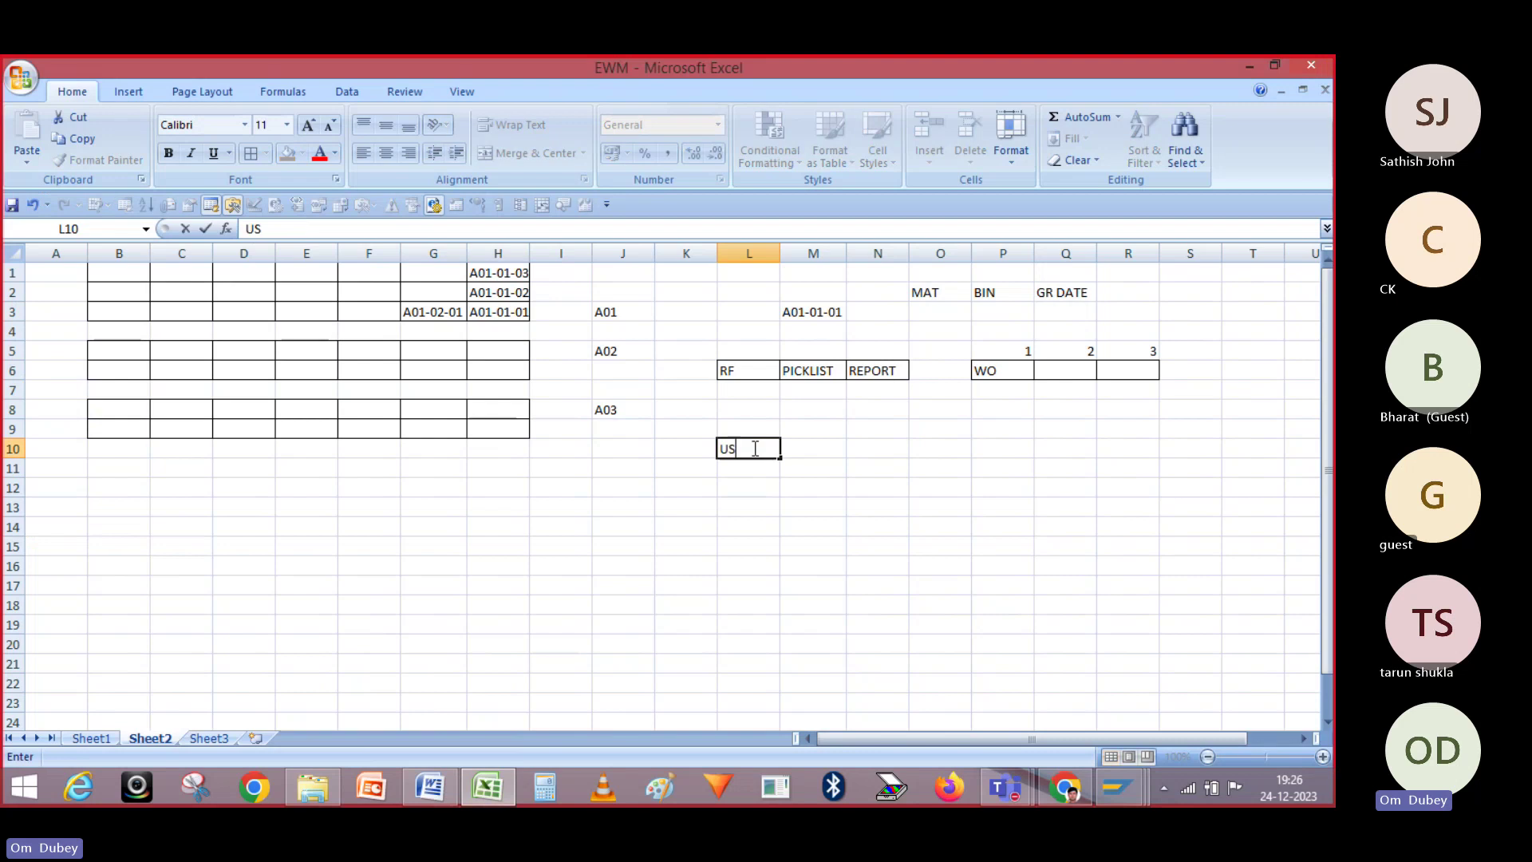
pyautogui.press('Tab')
pyautogui.press('Tab')
pyautogui.press('Left')
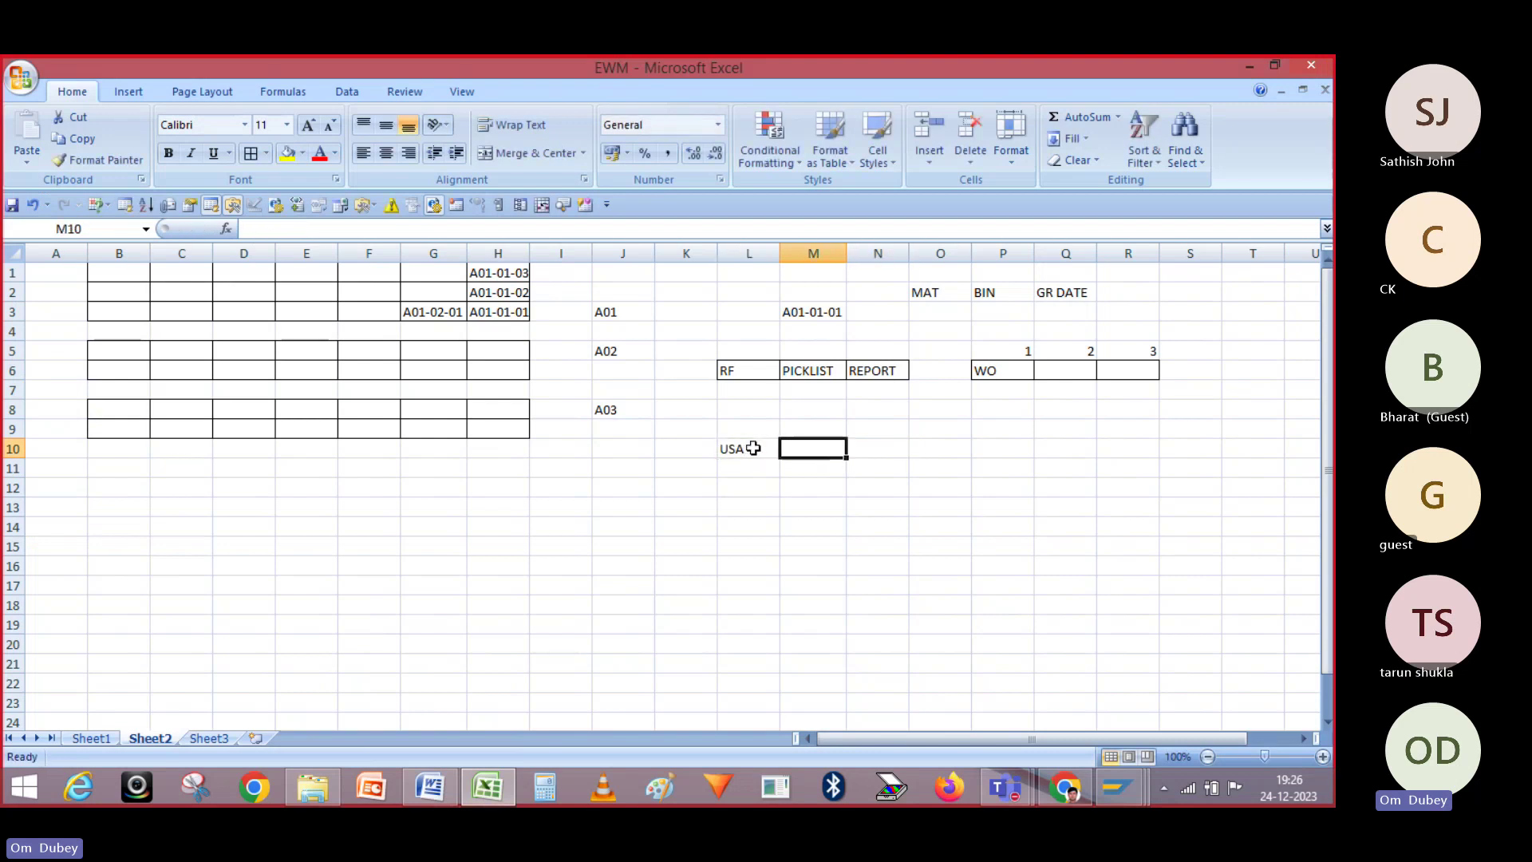
pyautogui.press('Left')
pyautogui.press('Down')
pyautogui.click(753, 448)
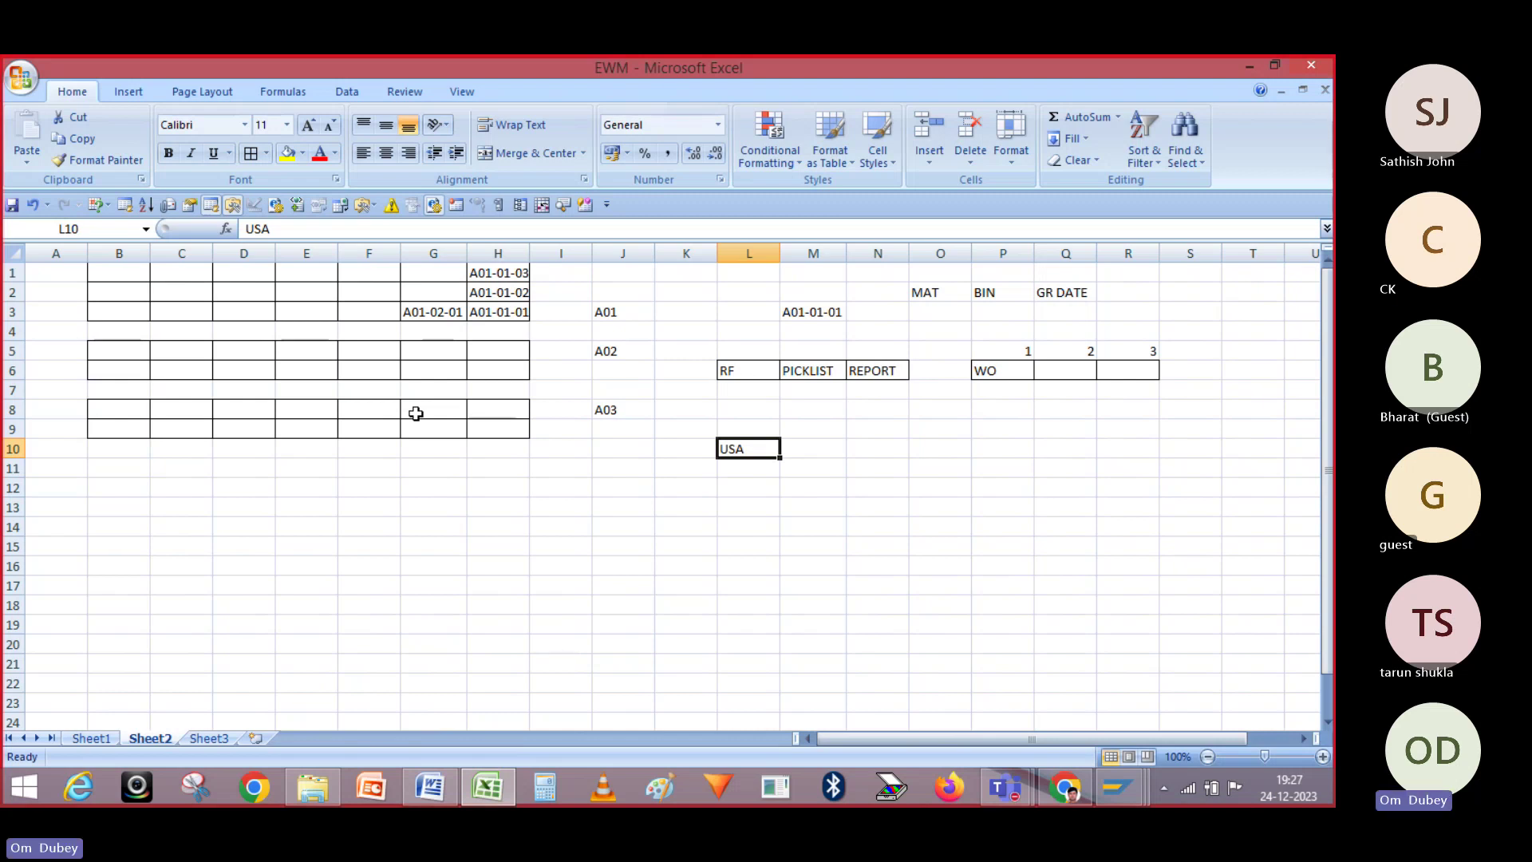
# - Trace the blank area below the USA label, following column K down and row 16 across to column N
pyautogui.hotkey('alt', 'Tab')
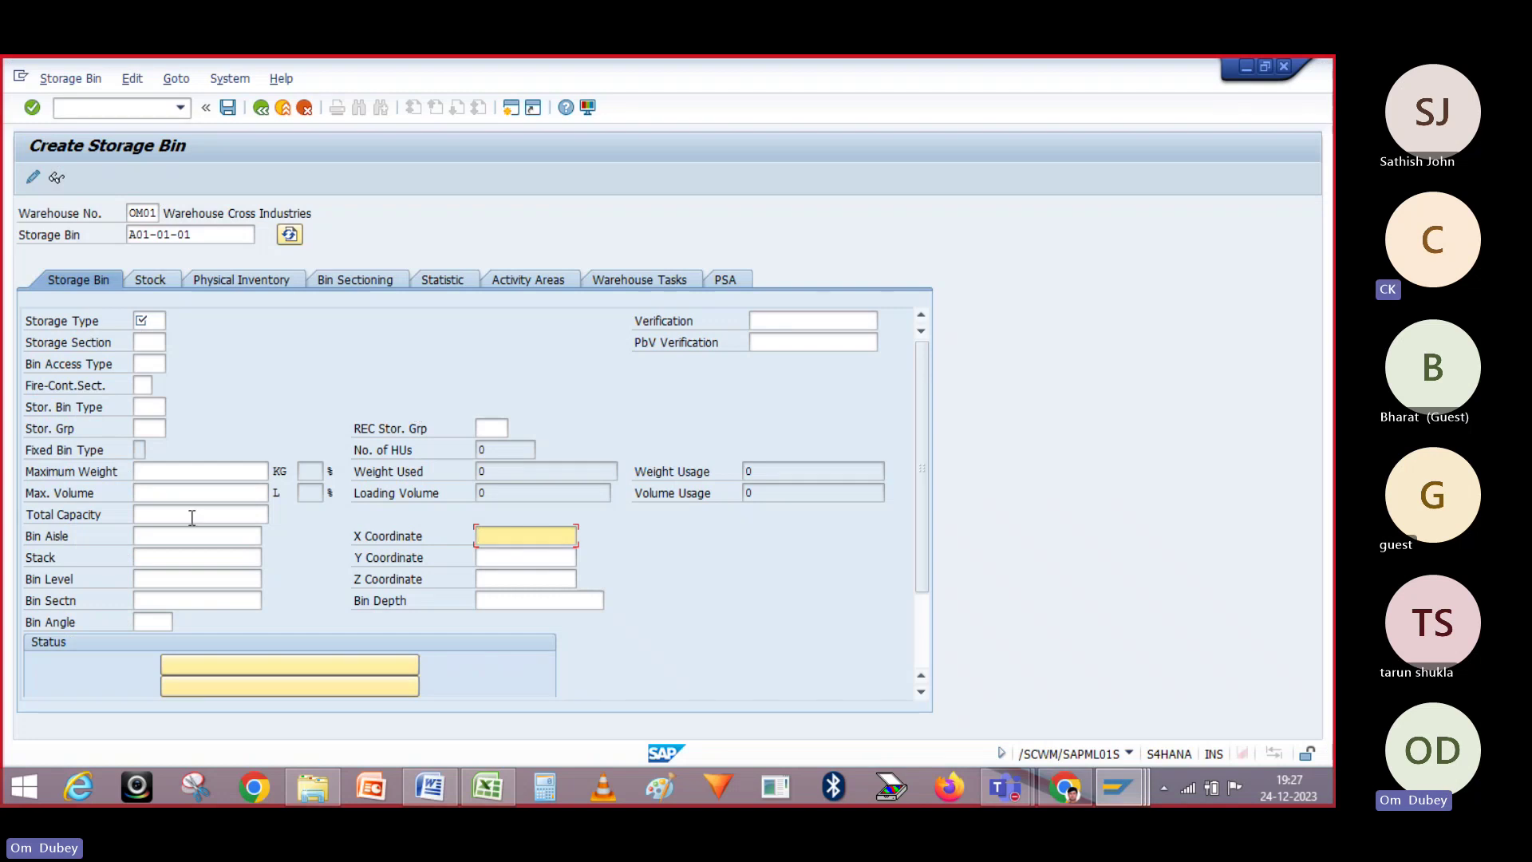
pyautogui.hotkey('alt', 'Tab')
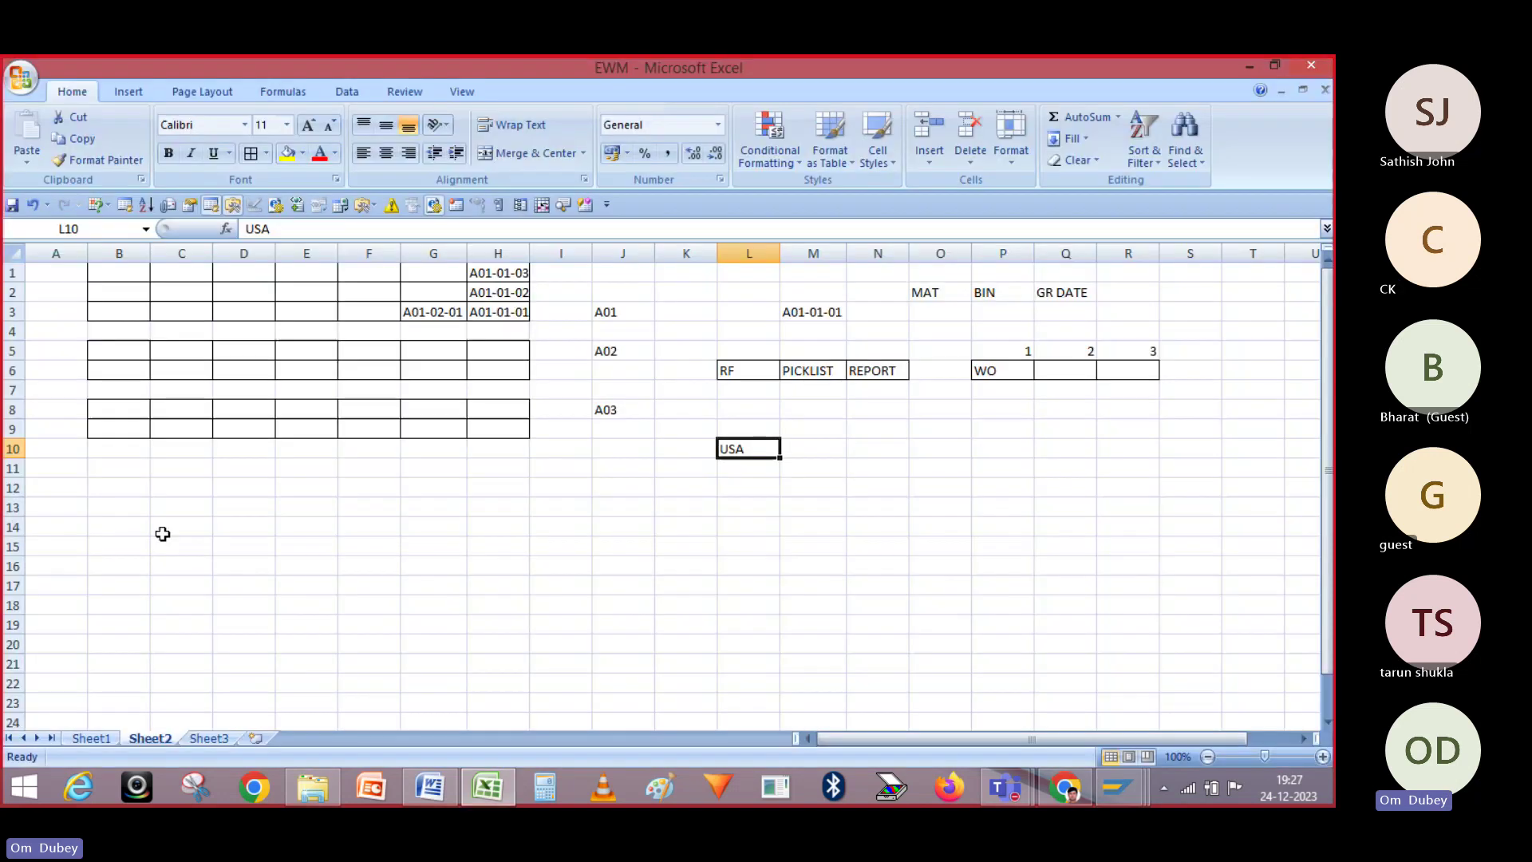
pyautogui.click(74, 545)
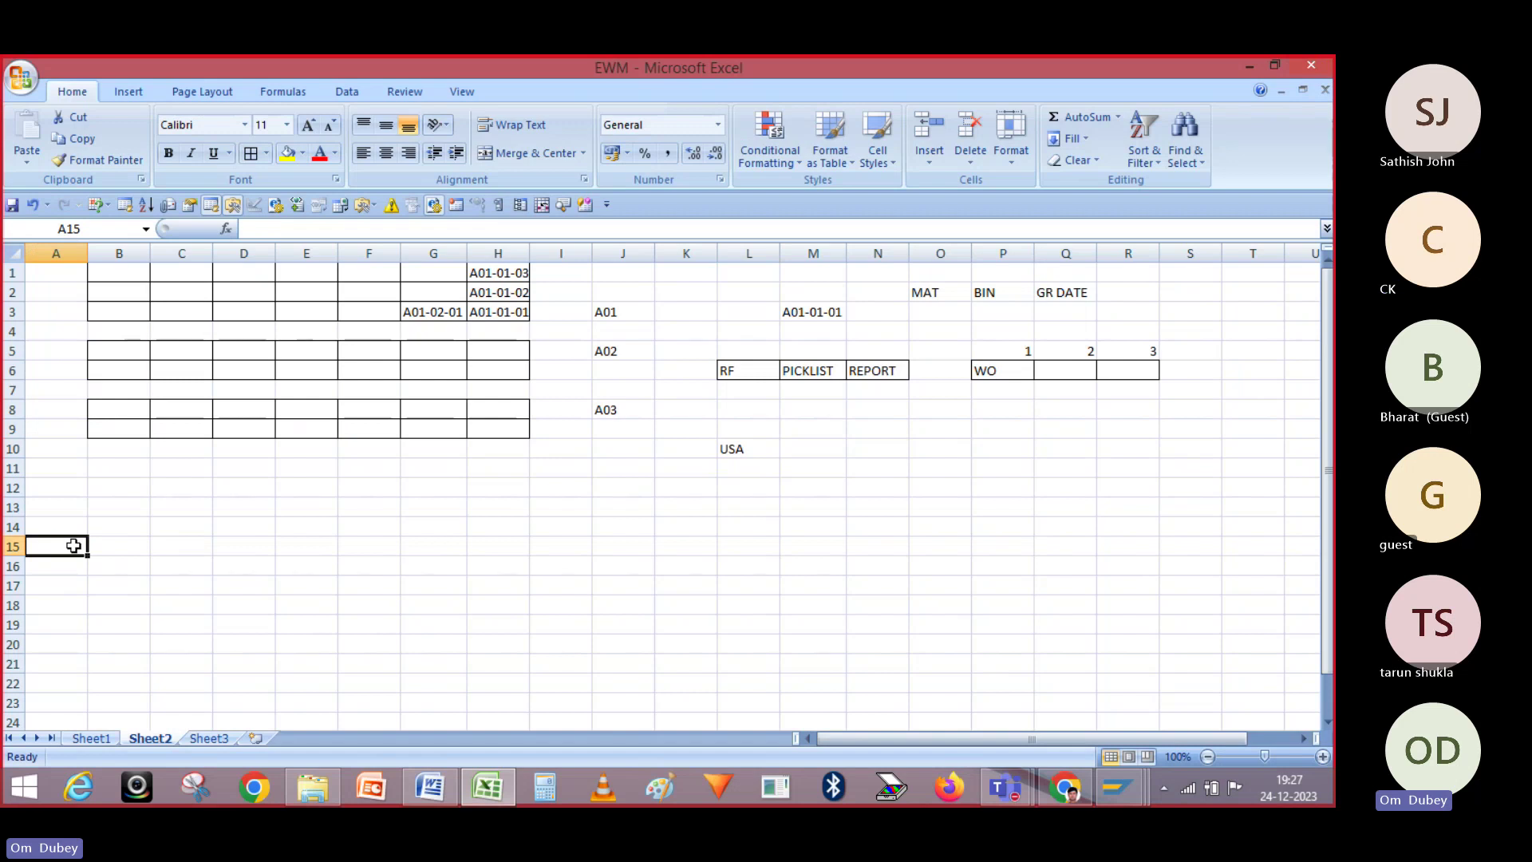
pyautogui.moveTo(665, 445); pyautogui.dragTo(673, 567)
pyautogui.click(667, 568)
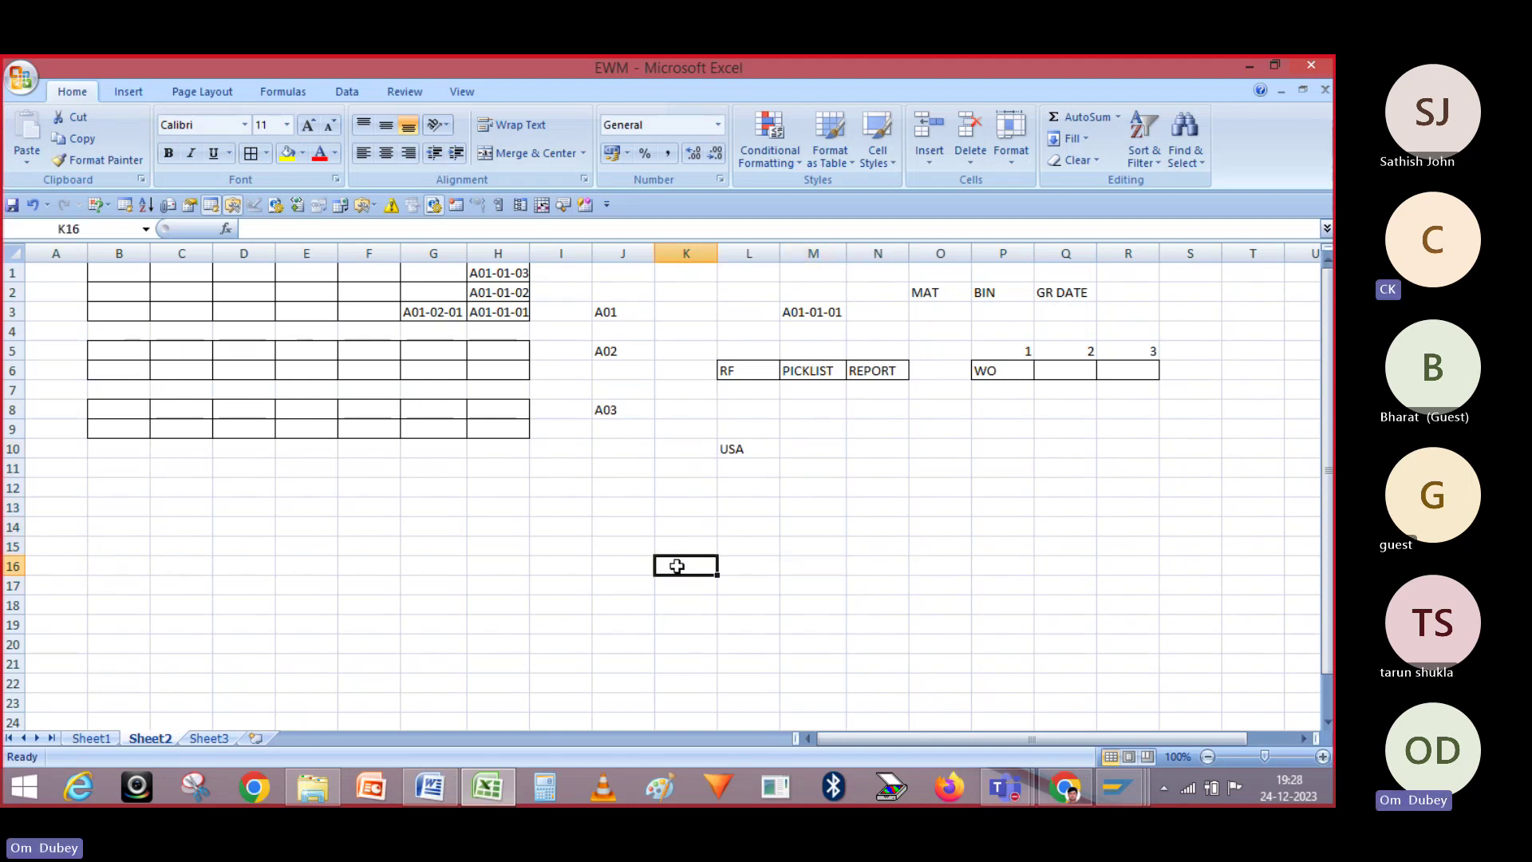
pyautogui.click(896, 564)
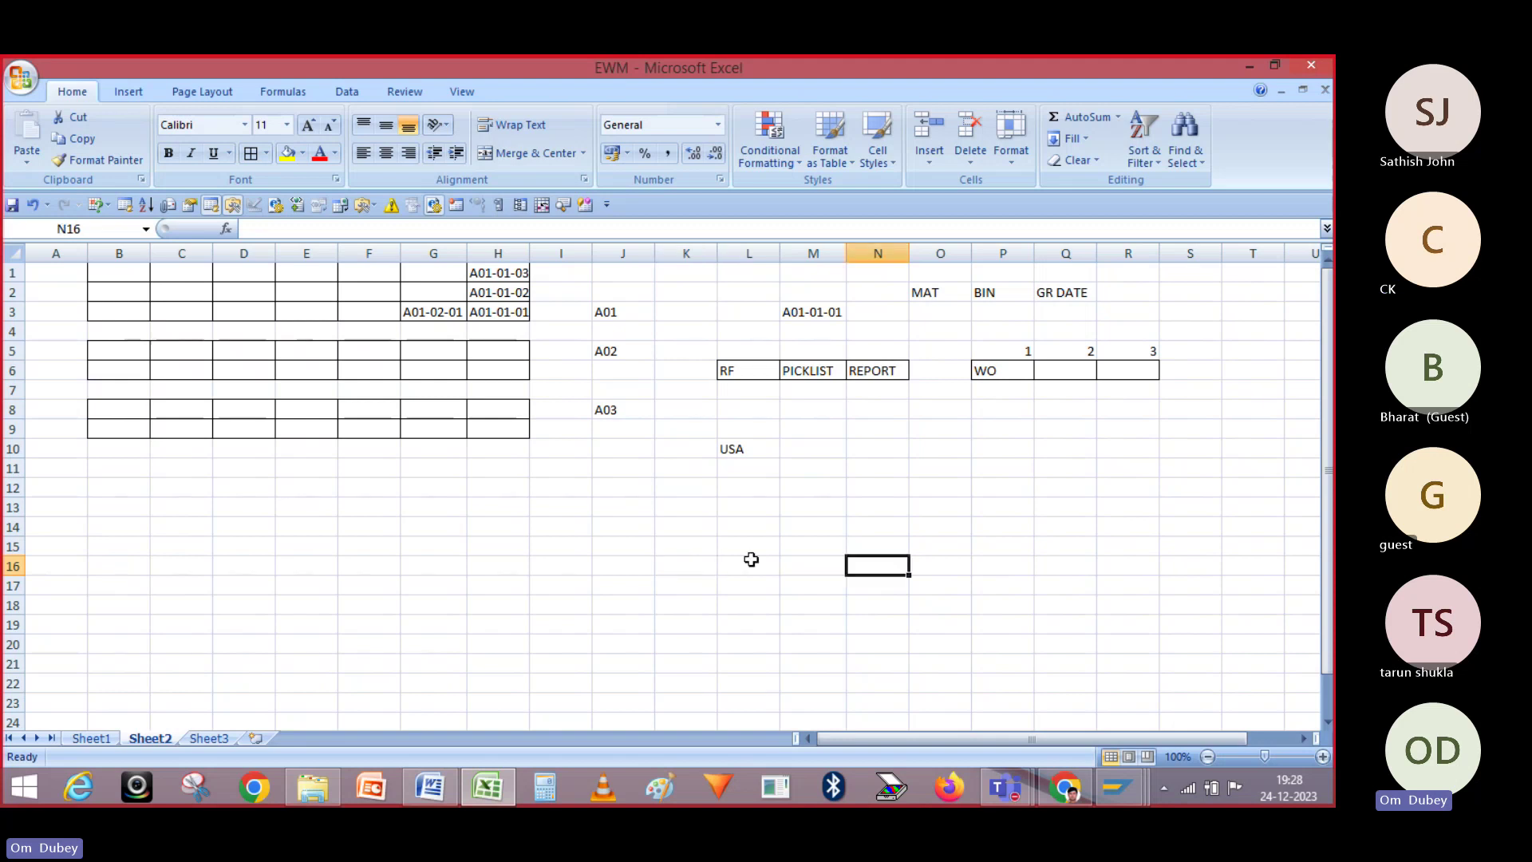
pyautogui.click(705, 562)
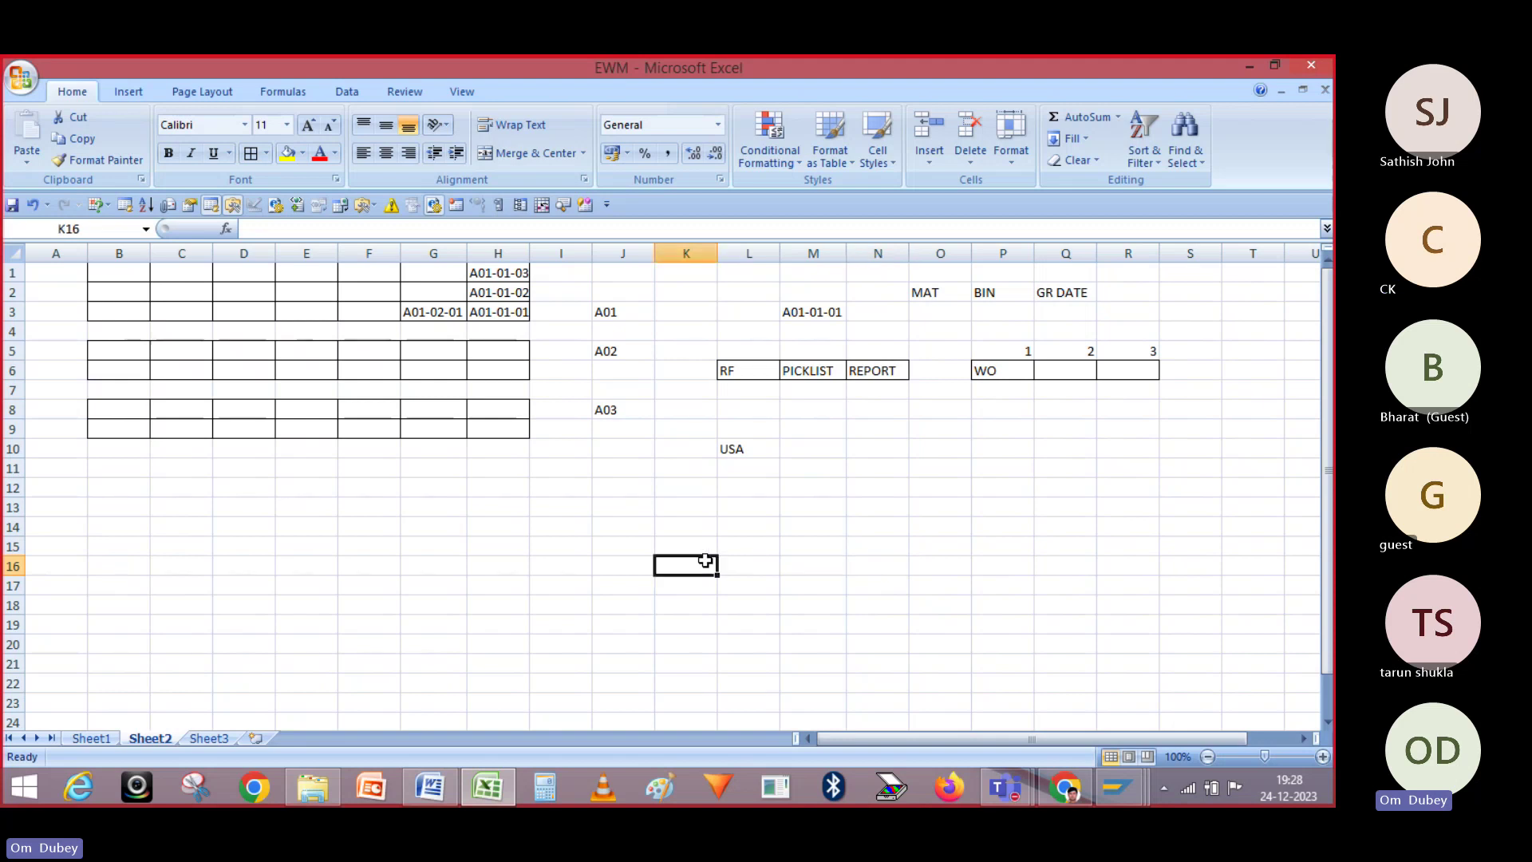
pyautogui.click(866, 560)
pyautogui.moveTo(707, 564); pyautogui.dragTo(856, 561)
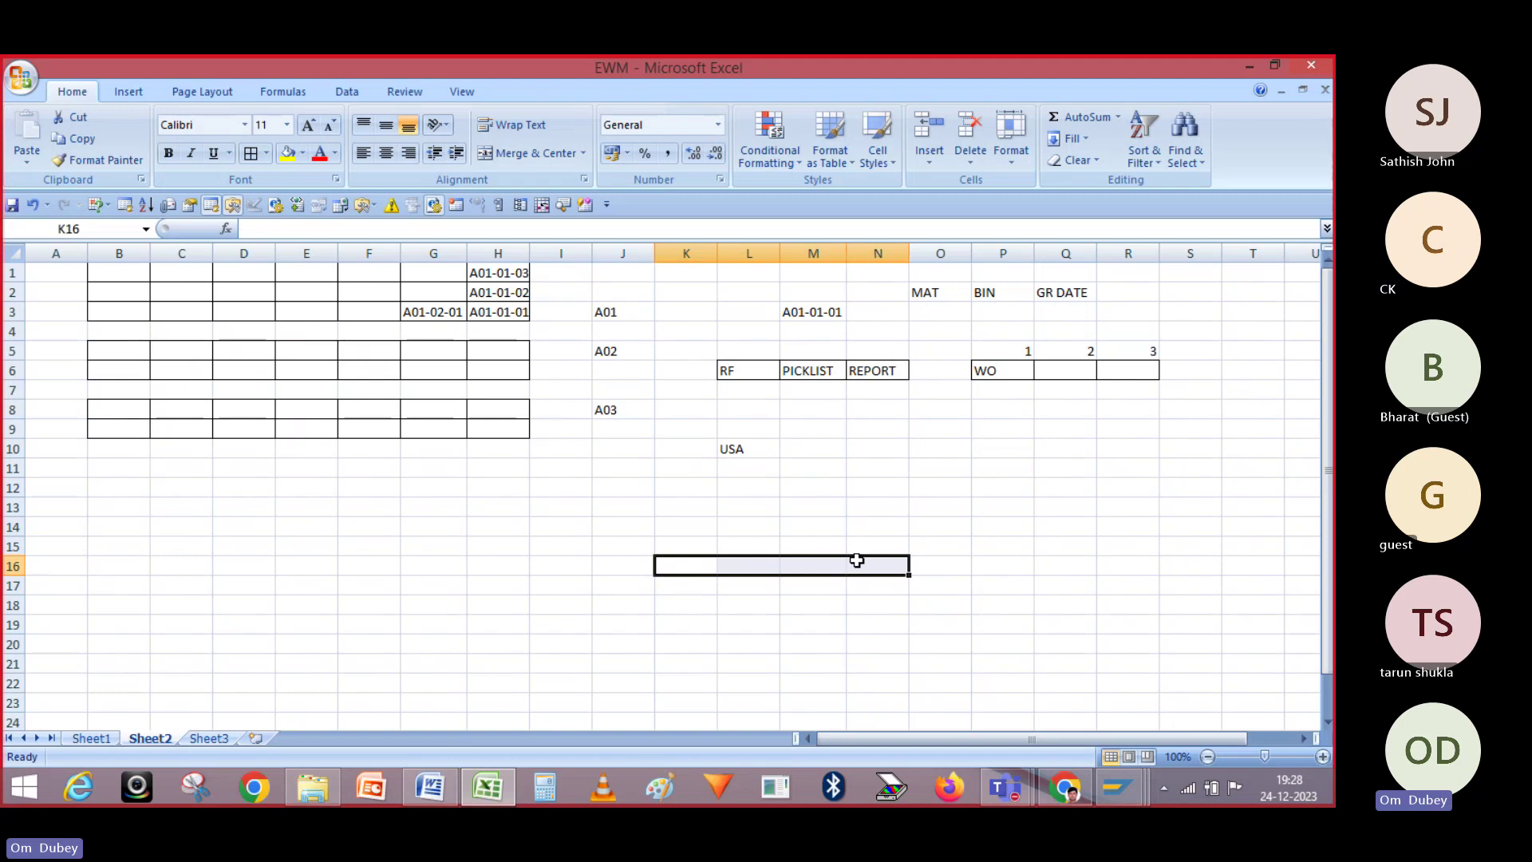
pyautogui.moveTo(681, 472); pyautogui.dragTo(682, 560)
pyautogui.click(724, 461)
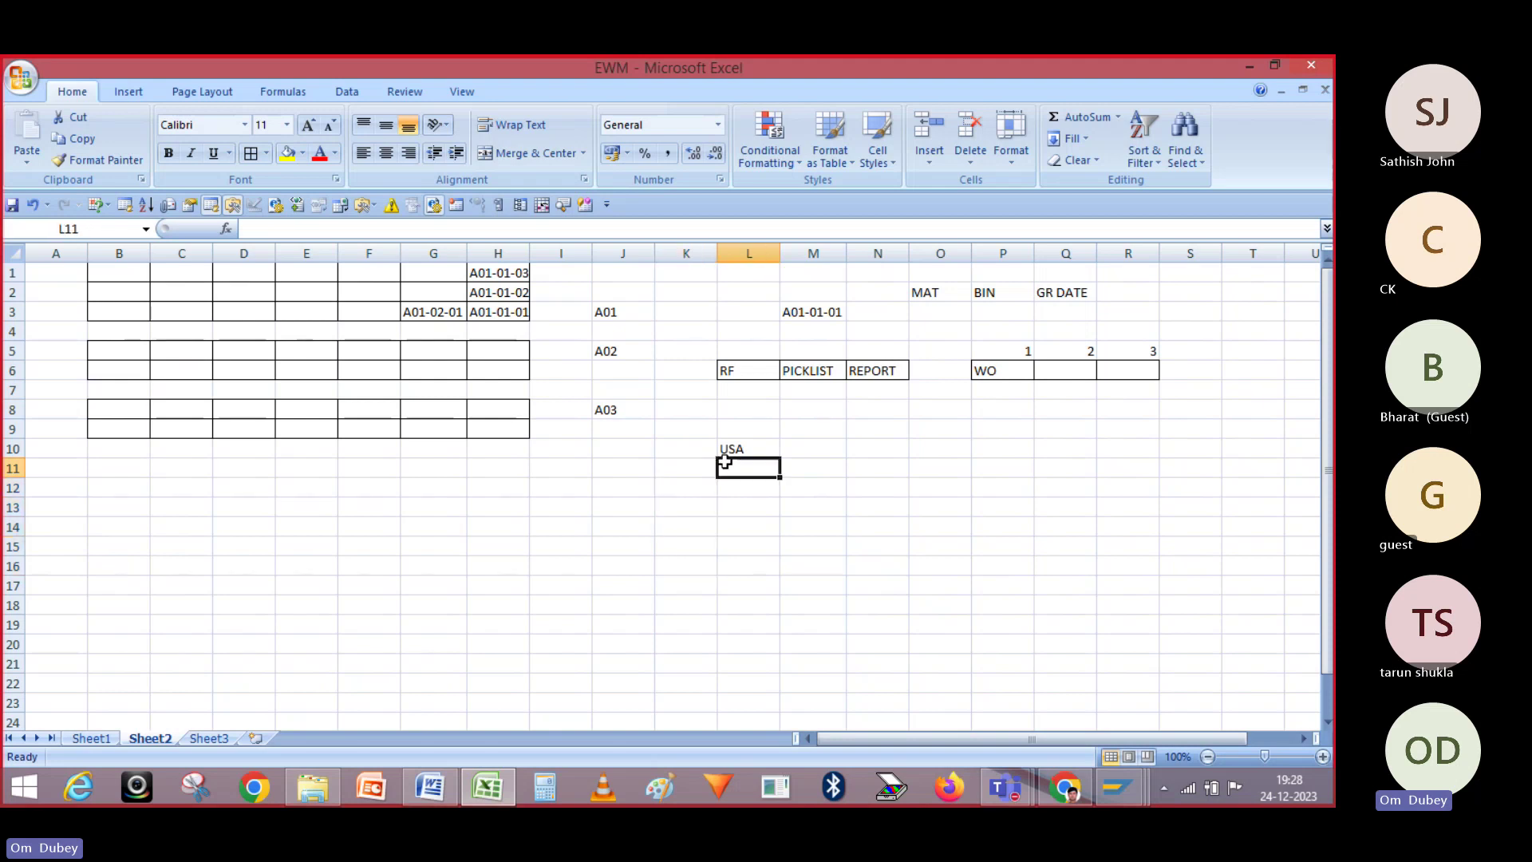
pyautogui.moveTo(724, 461); pyautogui.dragTo(883, 555)
pyautogui.click(778, 507)
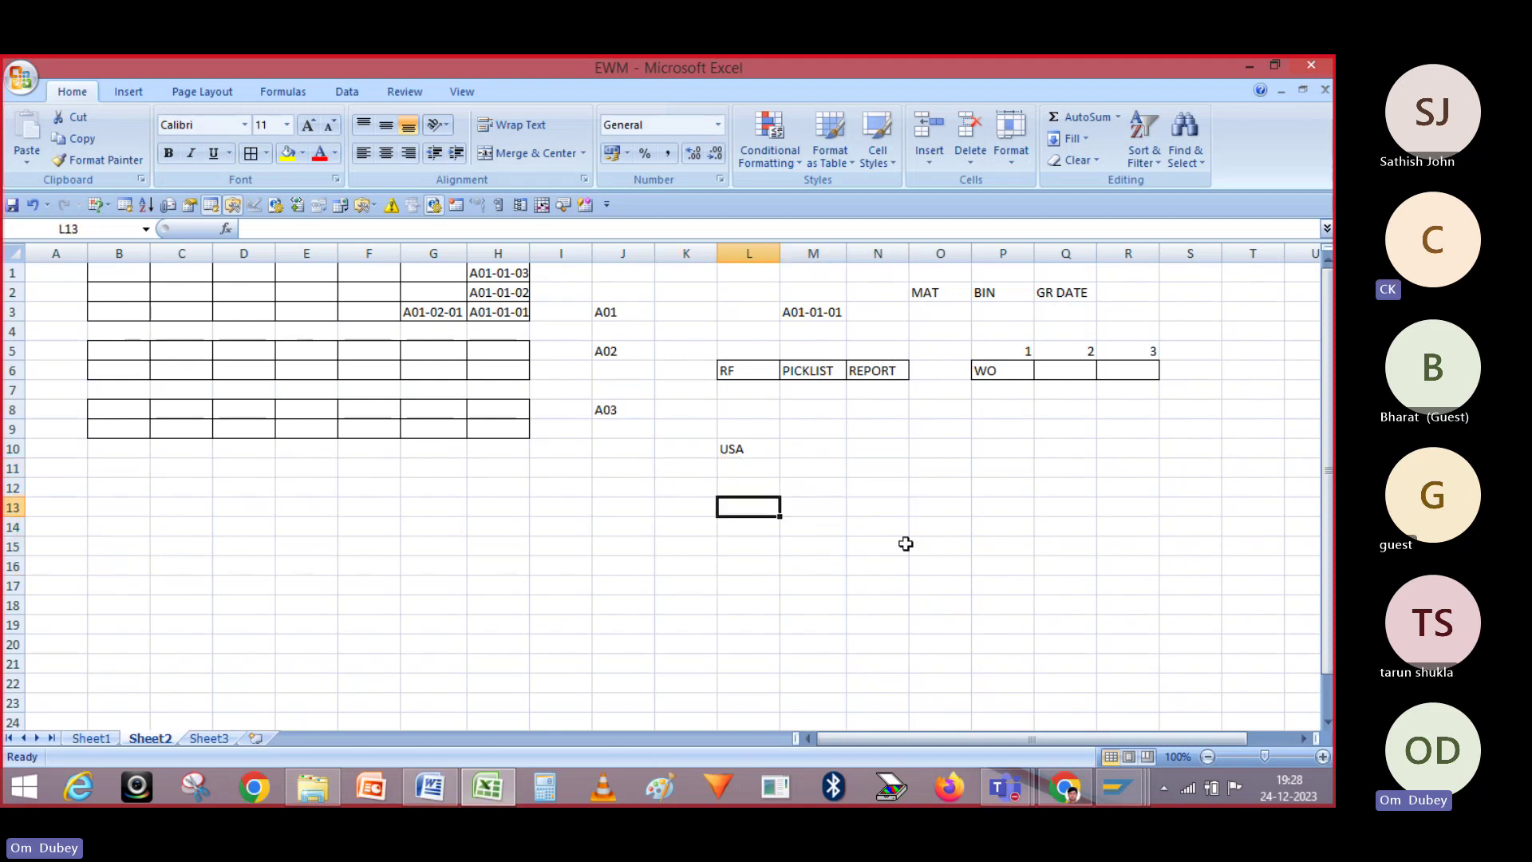
pyautogui.click(905, 543)
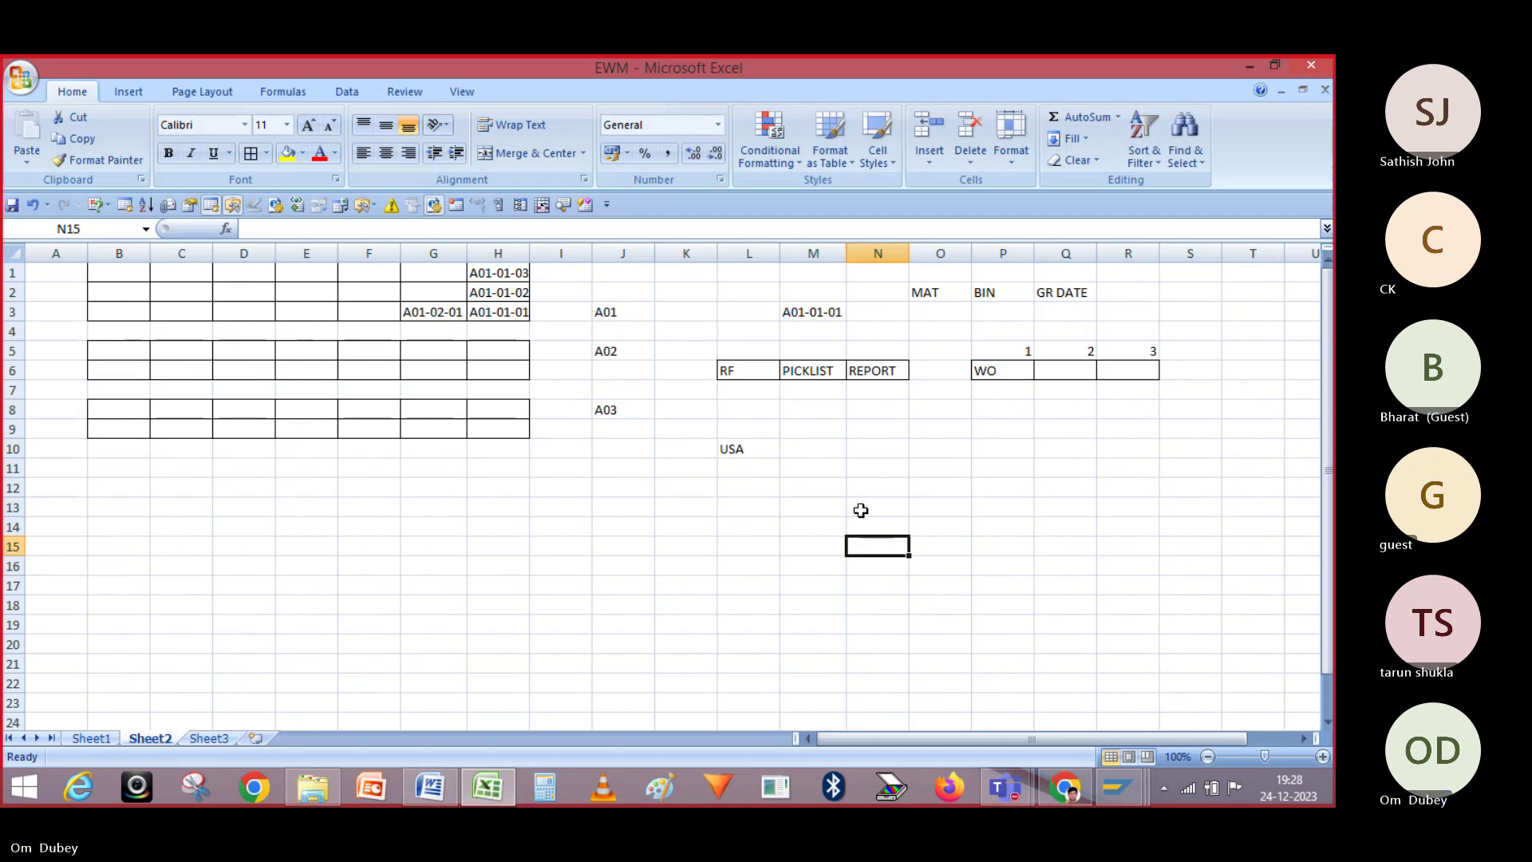
# - Switch to SAP and examine the Create Storage Bin fields, focusing on the Y coordinate
pyautogui.hotkey('alt', 'Tab')
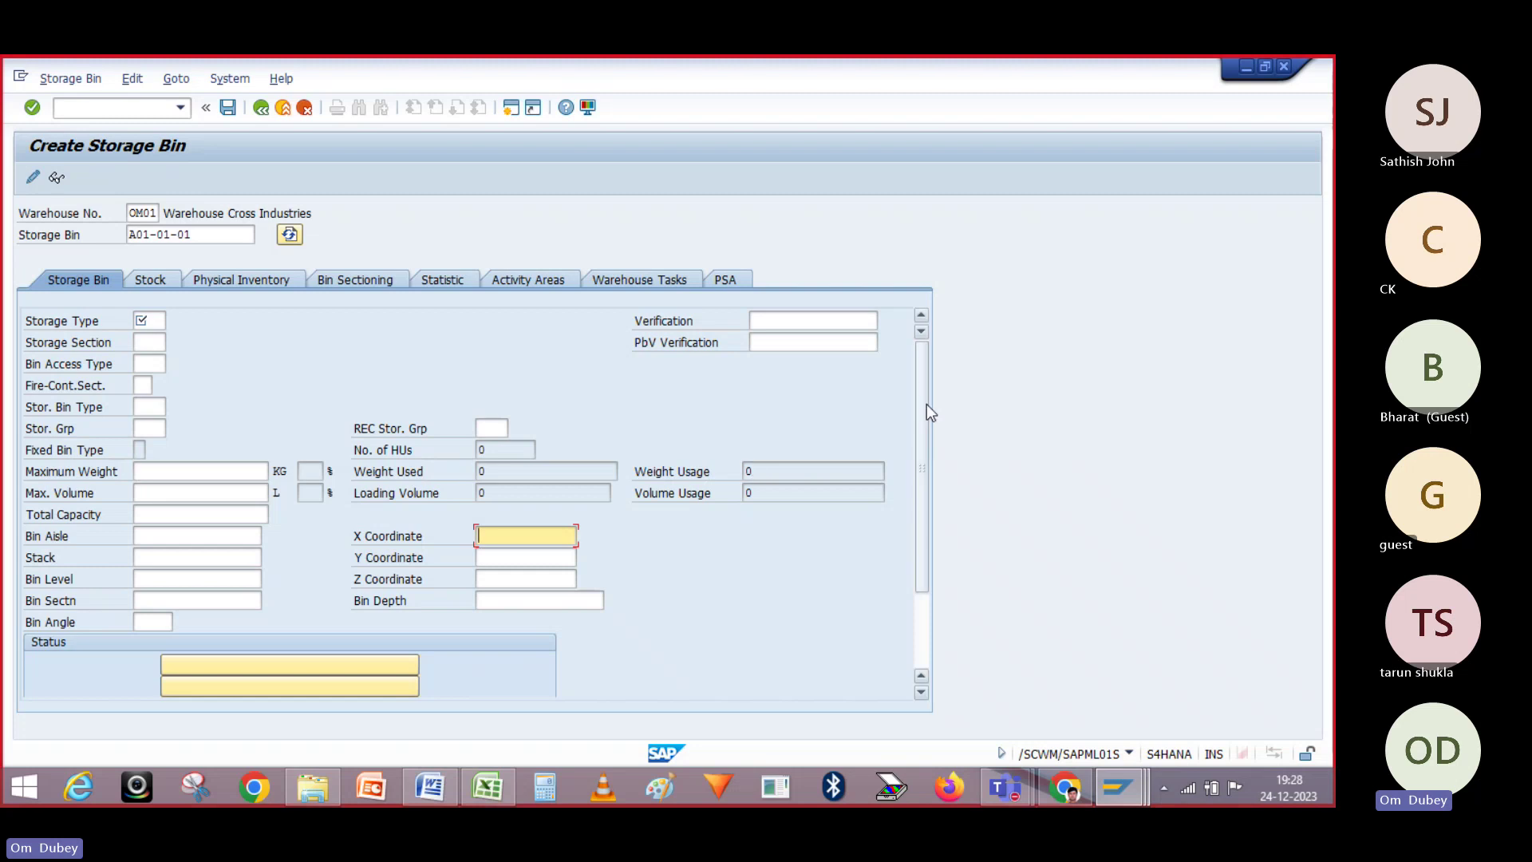
pyautogui.moveTo(927, 404); pyautogui.dragTo(927, 434)
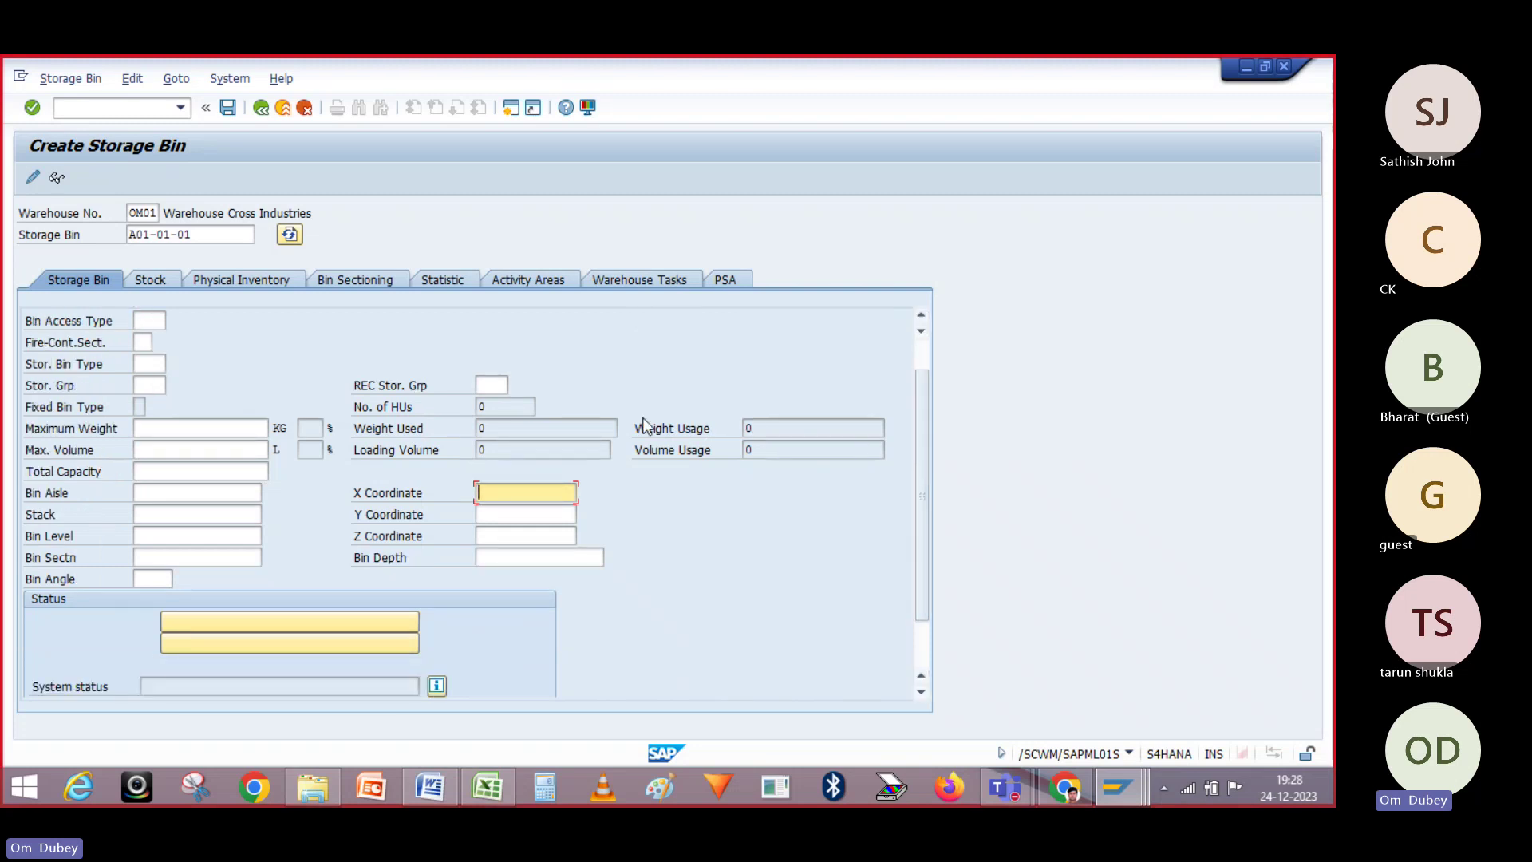
pyautogui.click(506, 515)
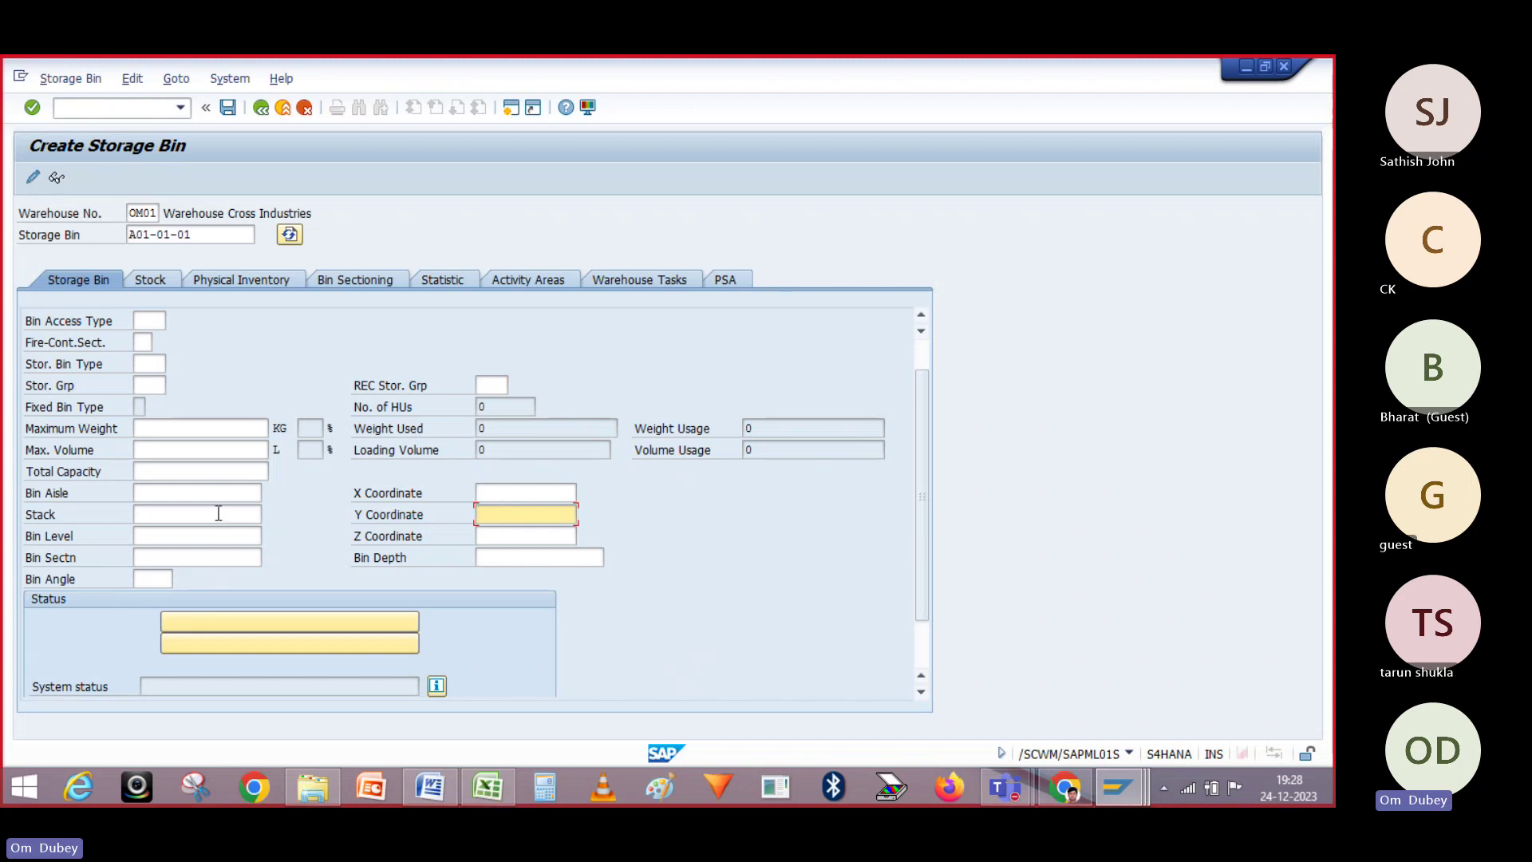
pyautogui.moveTo(923, 444); pyautogui.dragTo(923, 394)
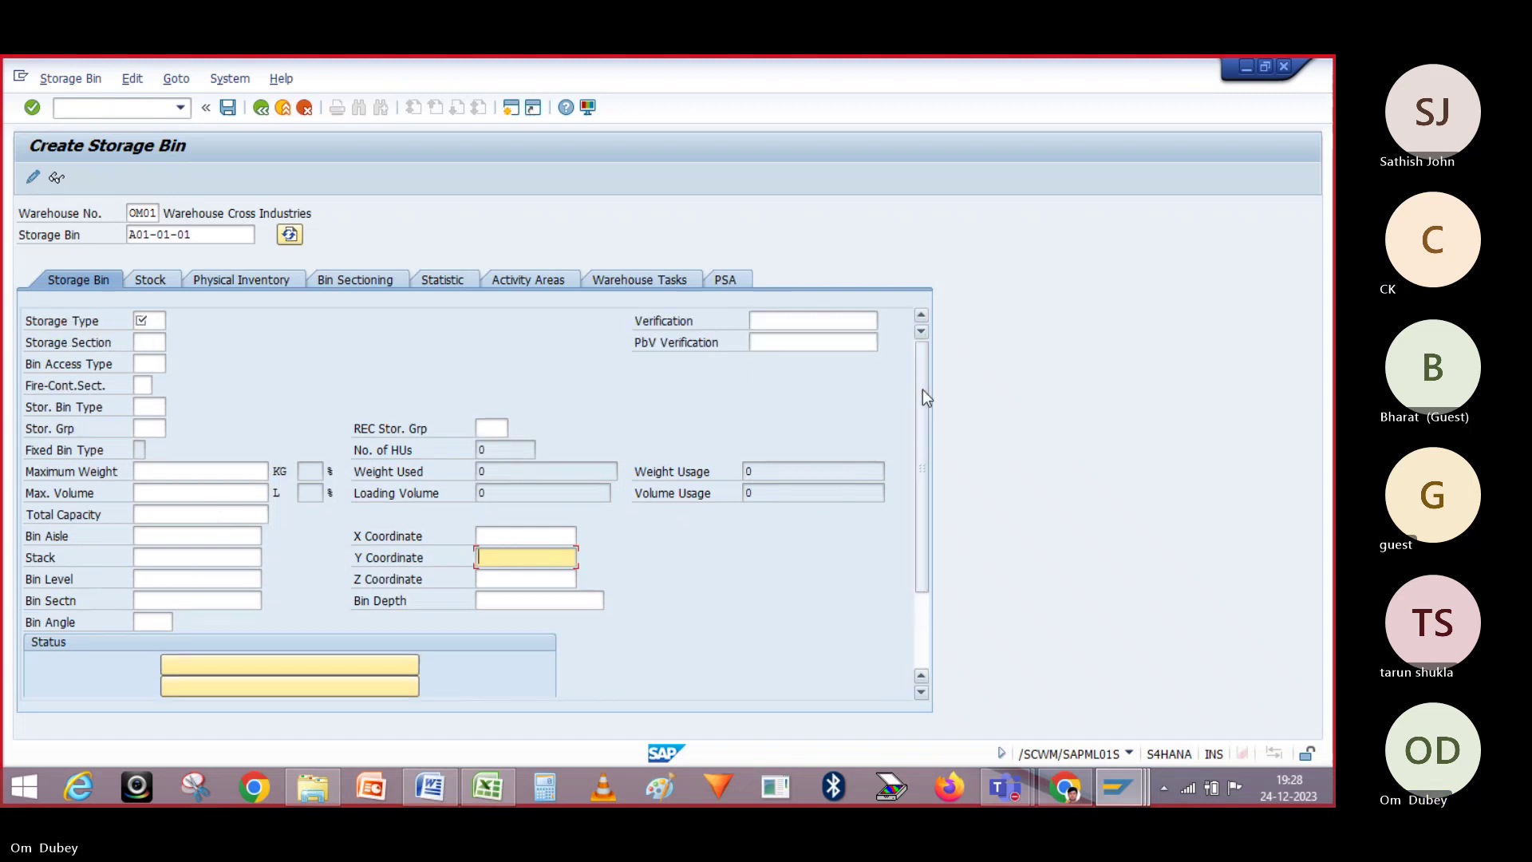
# - Try to create storage bin A01-01-01 with storage type Y910, and return to the SAP Easy Access screen
pyautogui.click(149, 320)
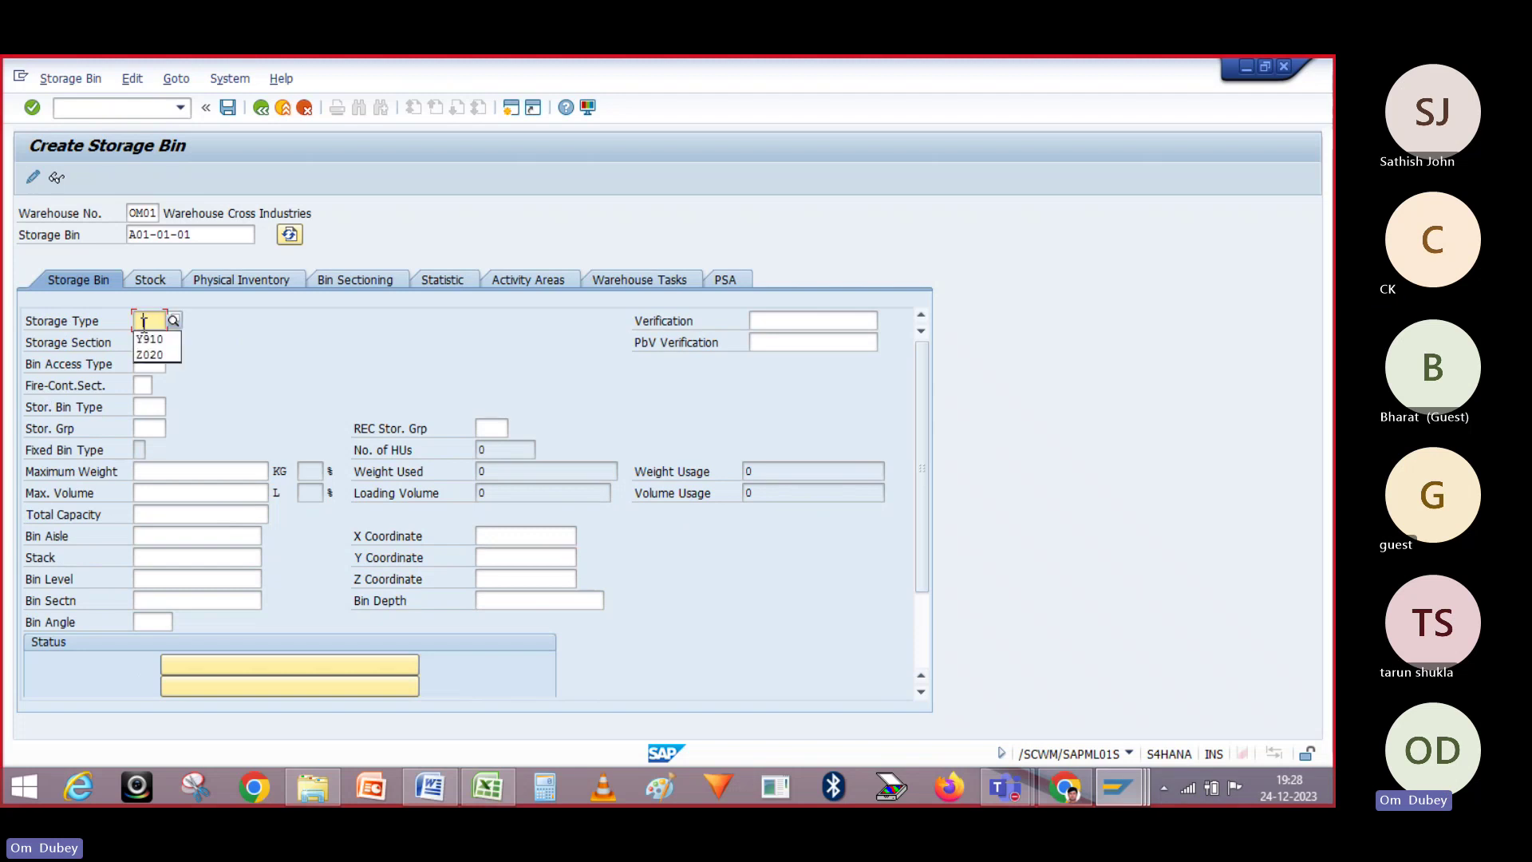
pyautogui.click(149, 339)
pyautogui.press('Return')
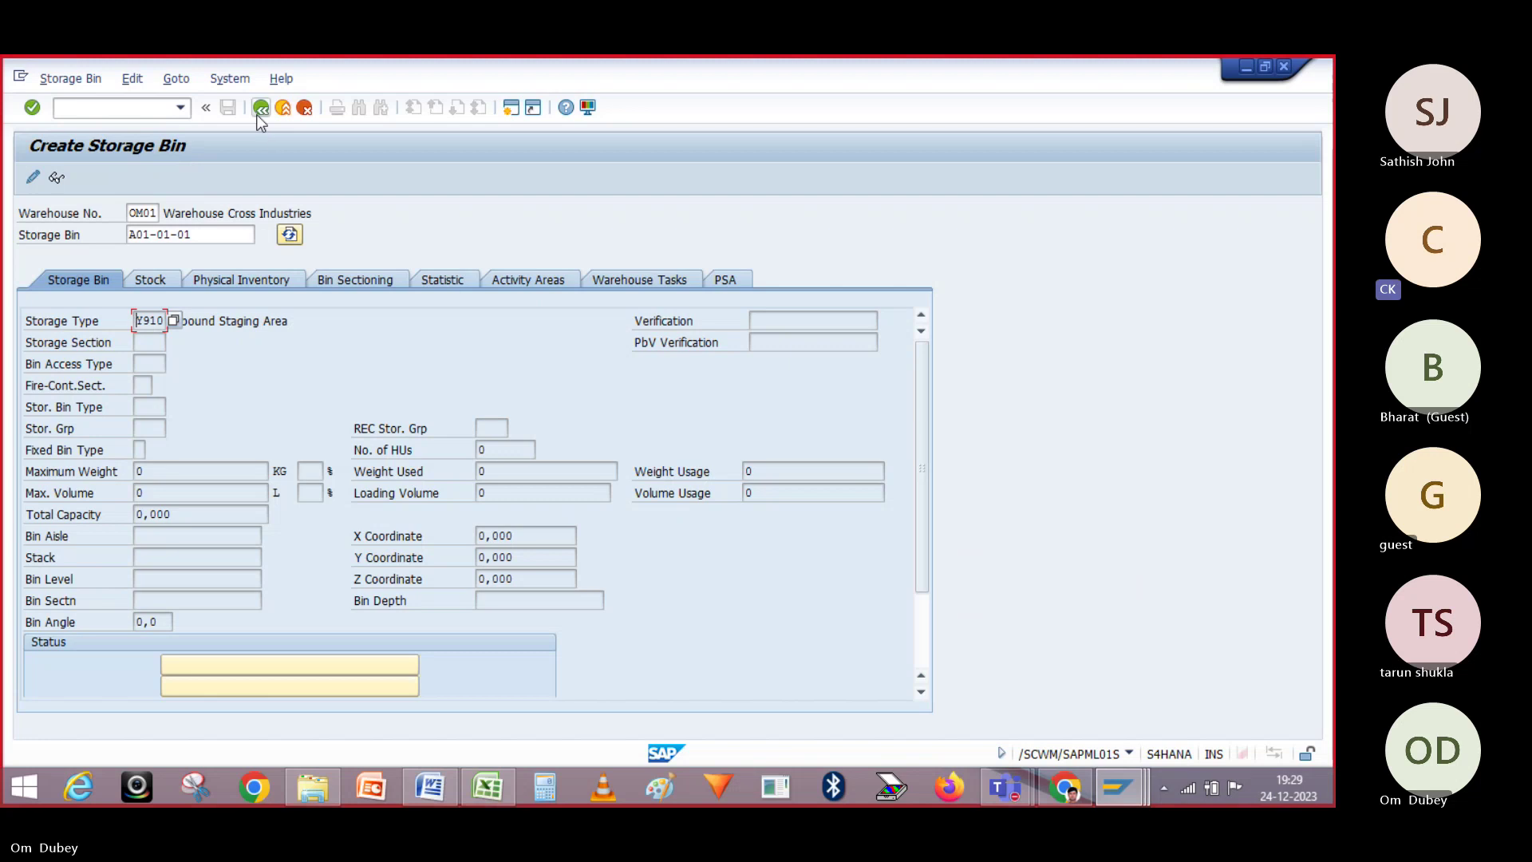
pyautogui.click(30, 178)
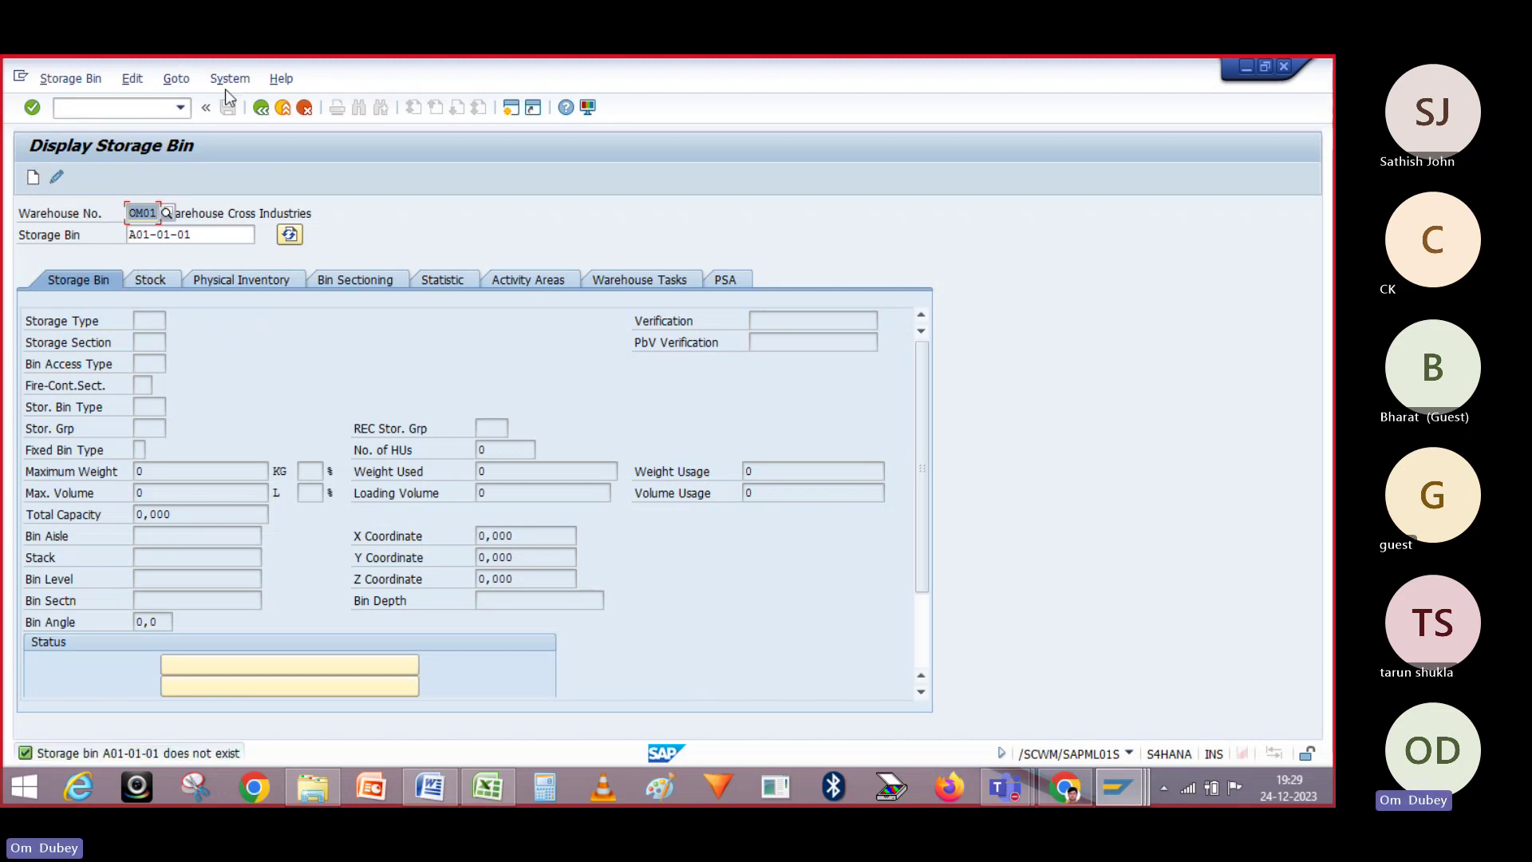
pyautogui.click(260, 109)
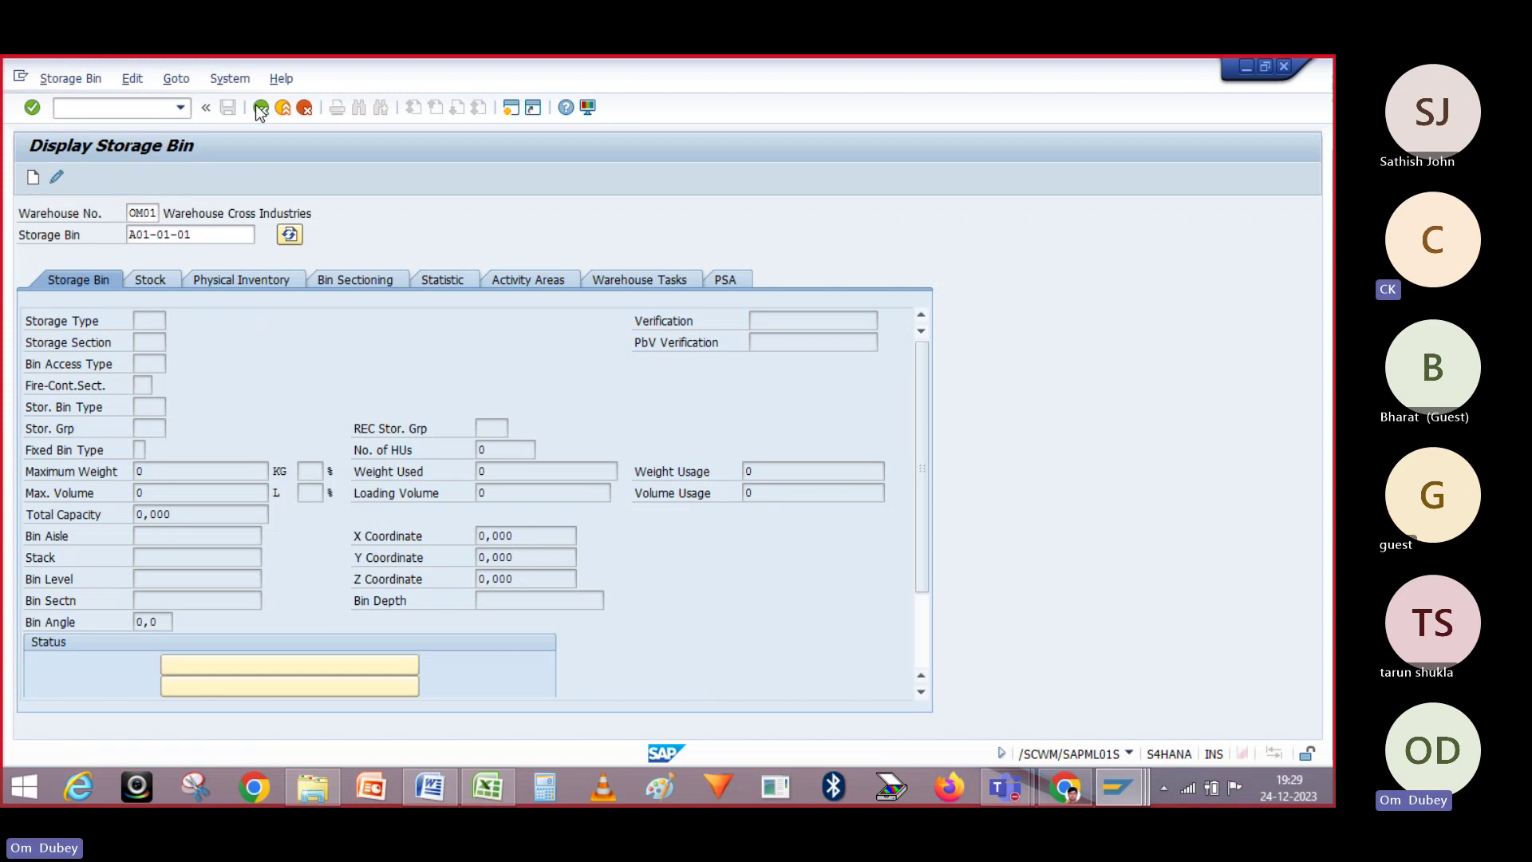
pyautogui.click(260, 109)
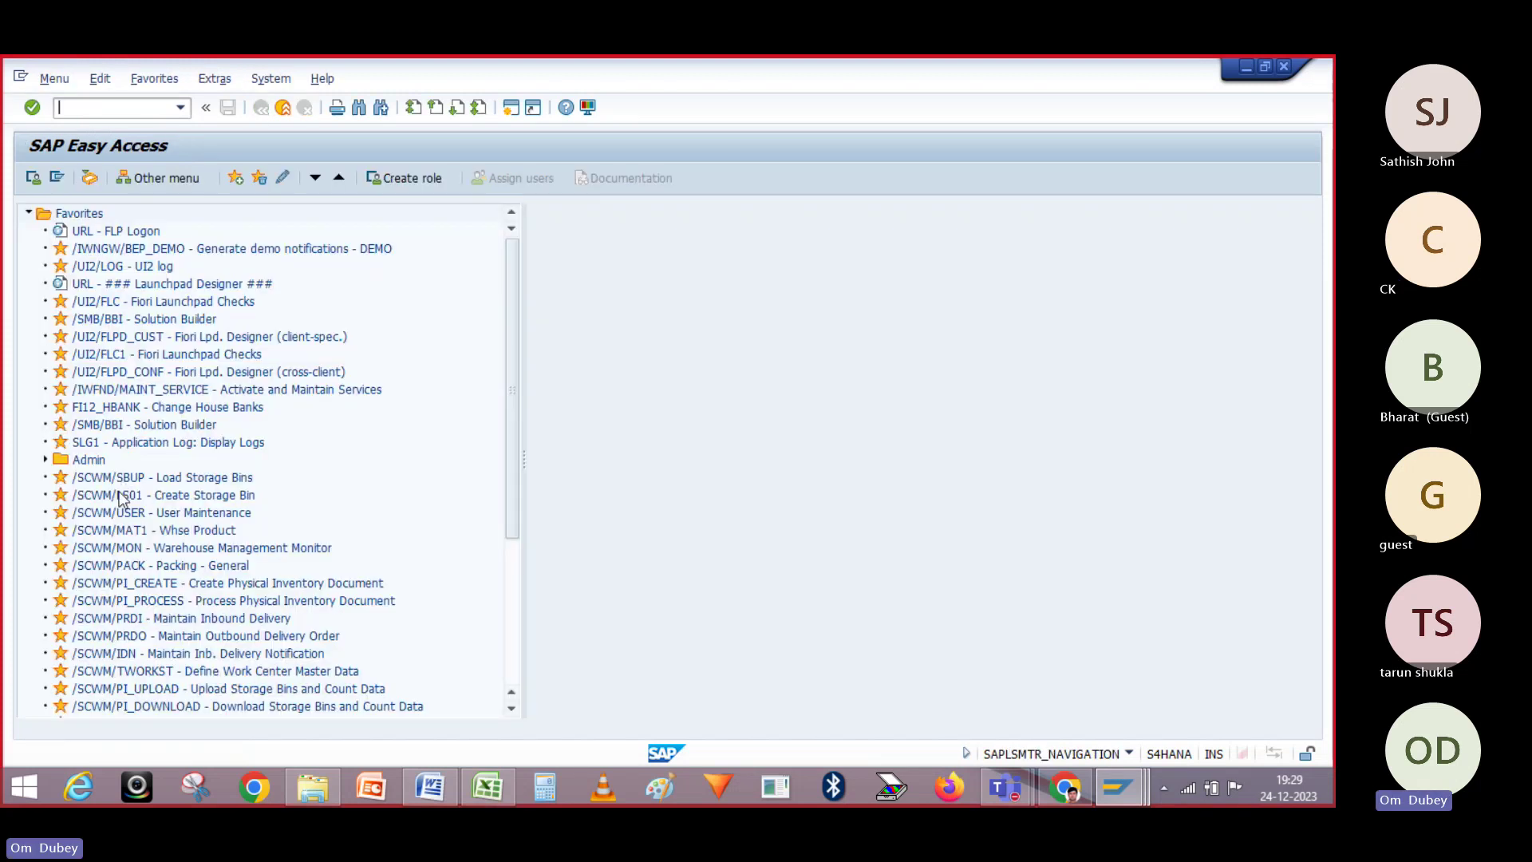
# - Reopen the /SCWM/LS01 Create Storage Bin transaction and enter A01-01-01 as the storage bin
pyautogui.doubleClick(120, 496)
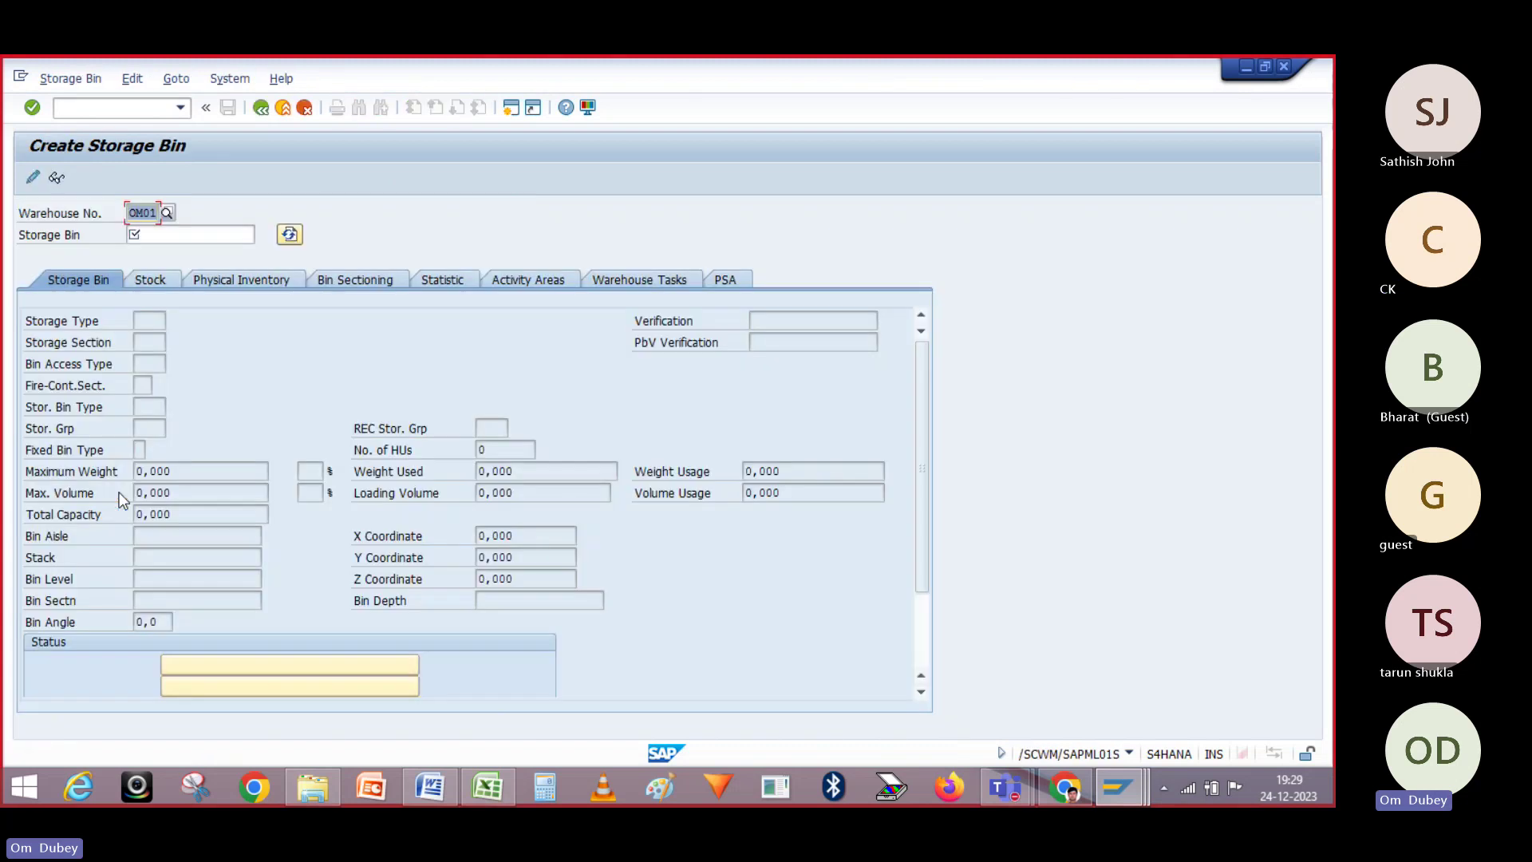
pyautogui.click(143, 236)
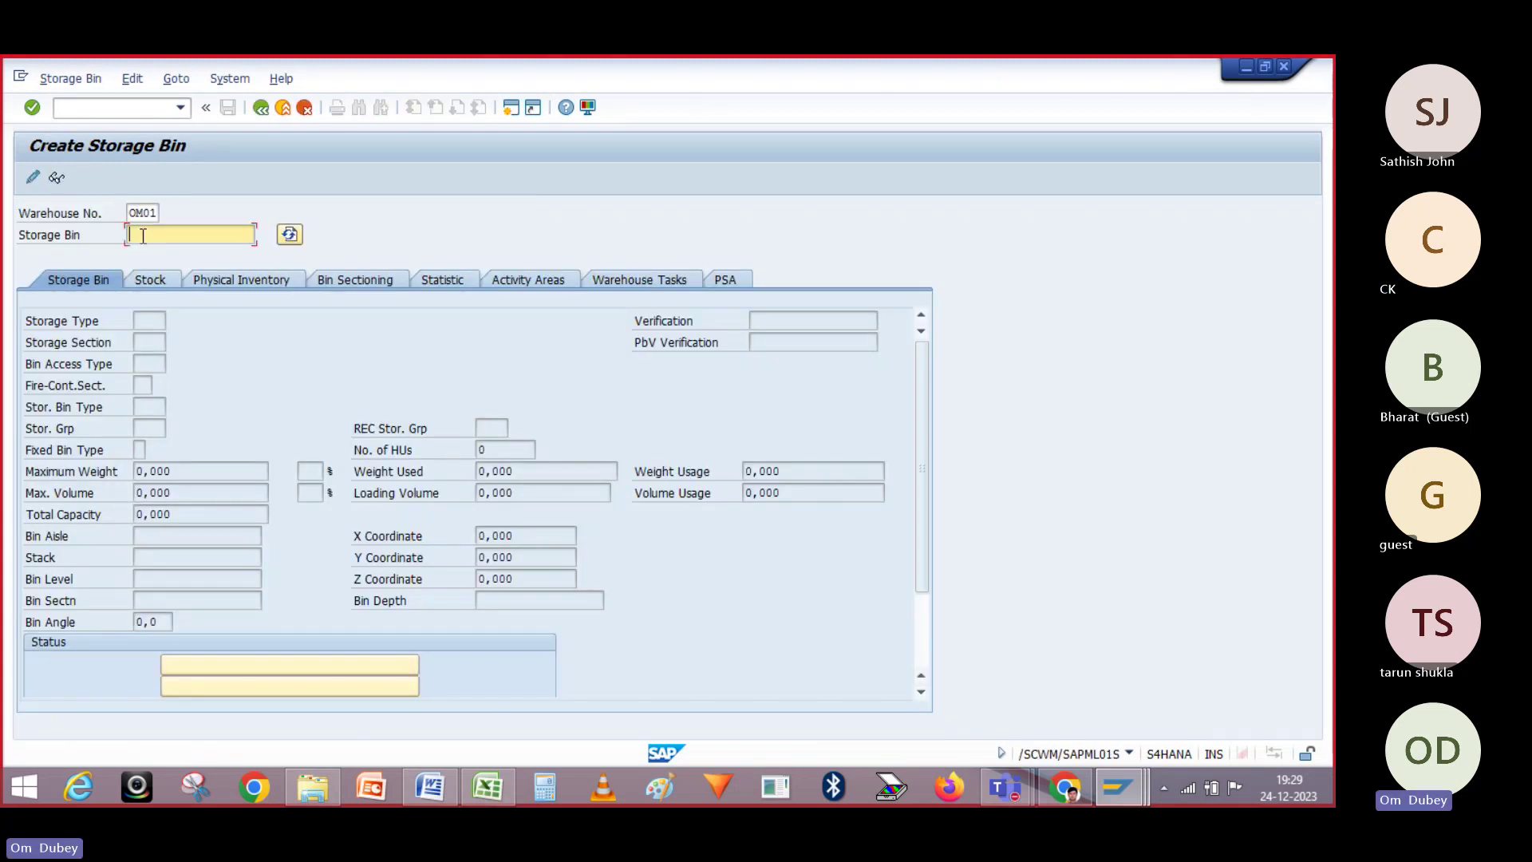
pyautogui.write('o')
pyautogui.press('BackSpace')
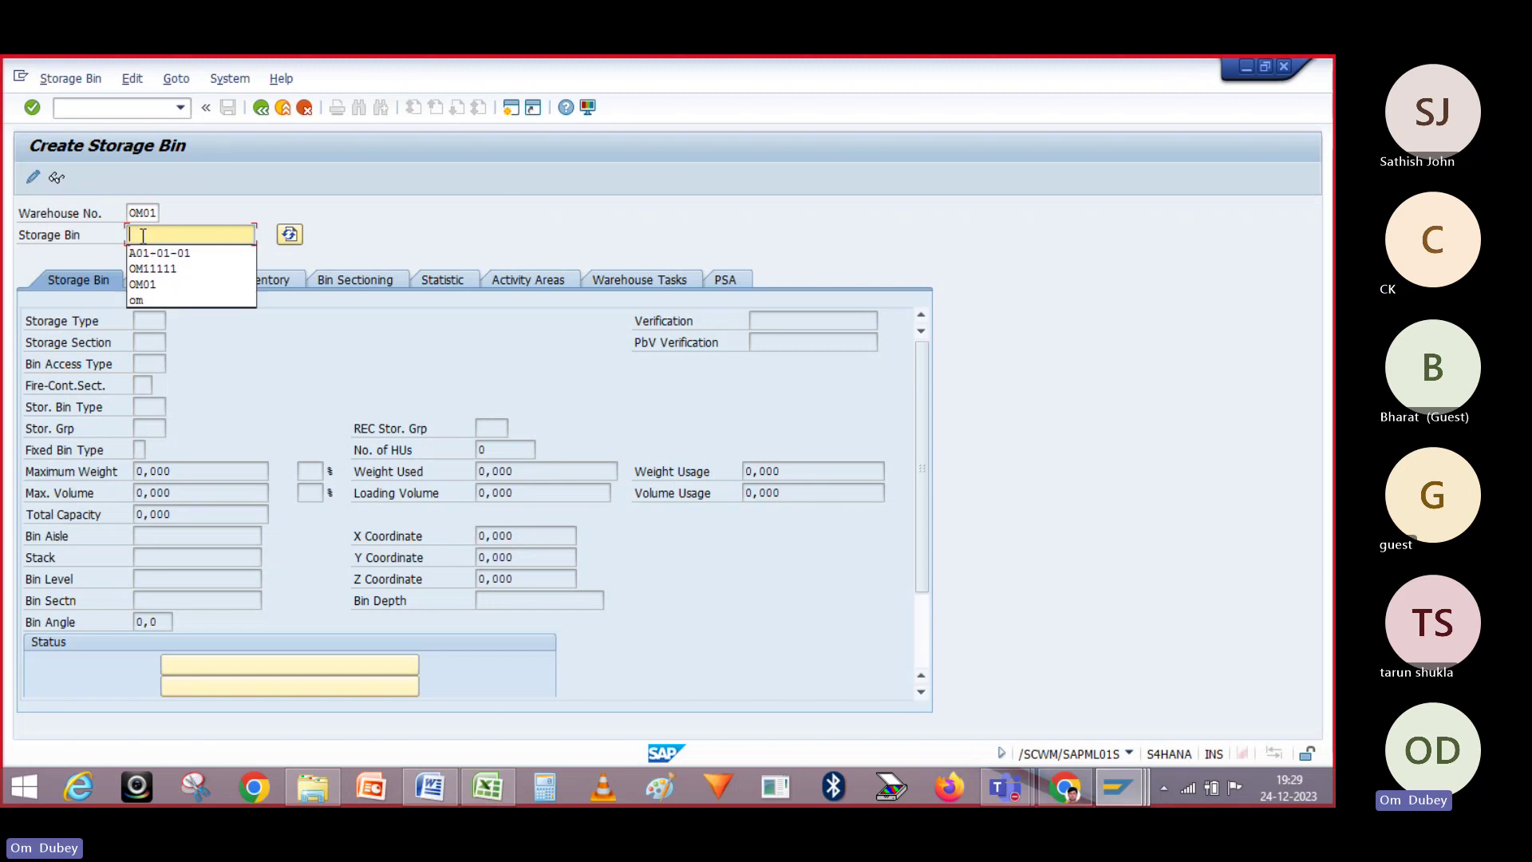
pyautogui.click(162, 254)
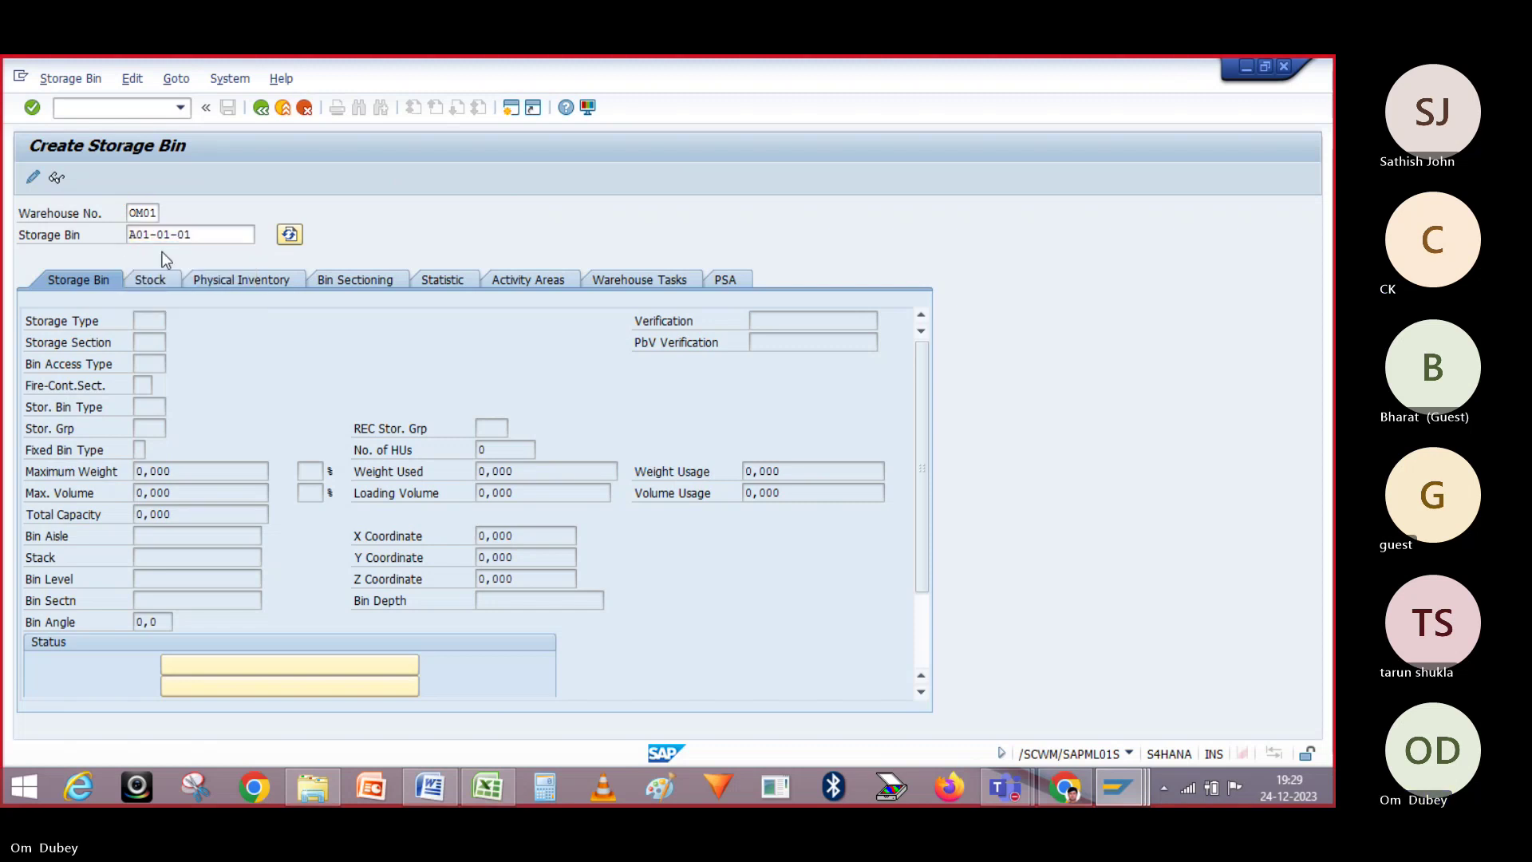
# - Create storage bin A01-01-01 in warehouse OM01 with storage type Y910 and save it
pyautogui.press('Return')
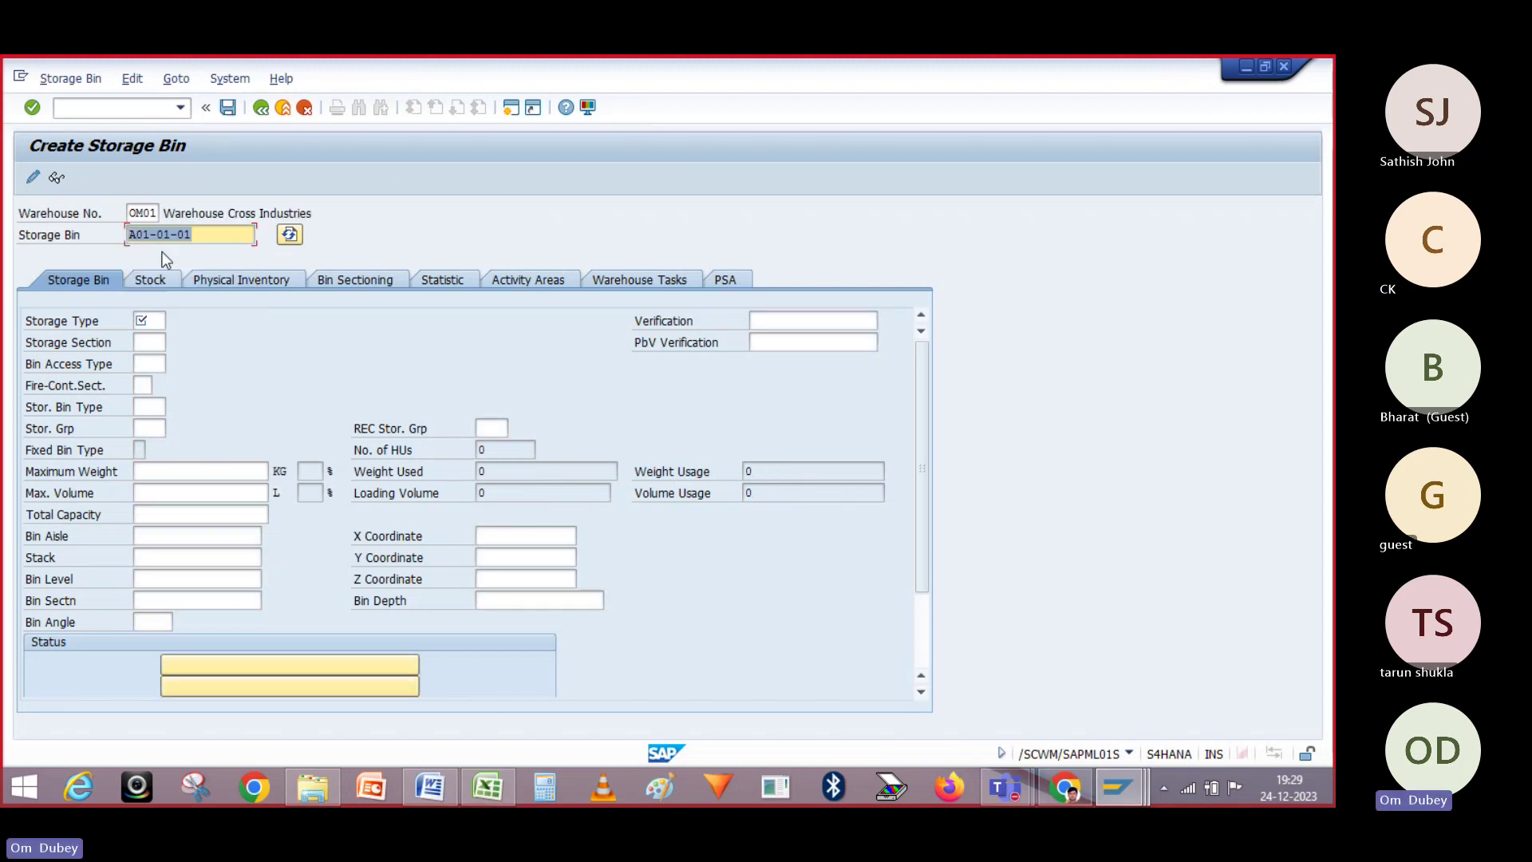
pyautogui.click(151, 317)
pyautogui.click(152, 318)
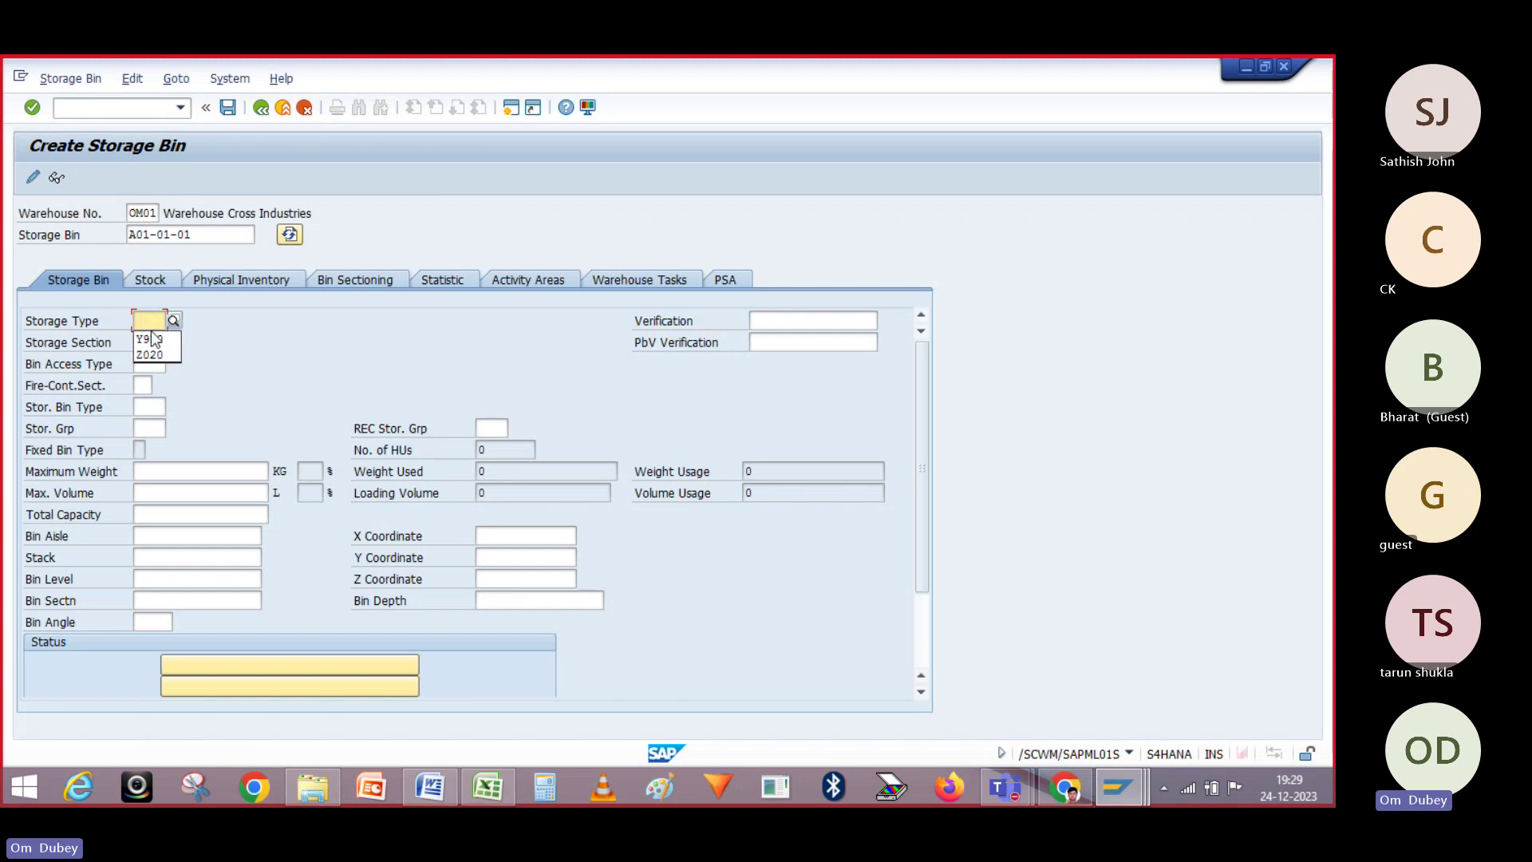
pyautogui.click(151, 339)
pyautogui.press('Return')
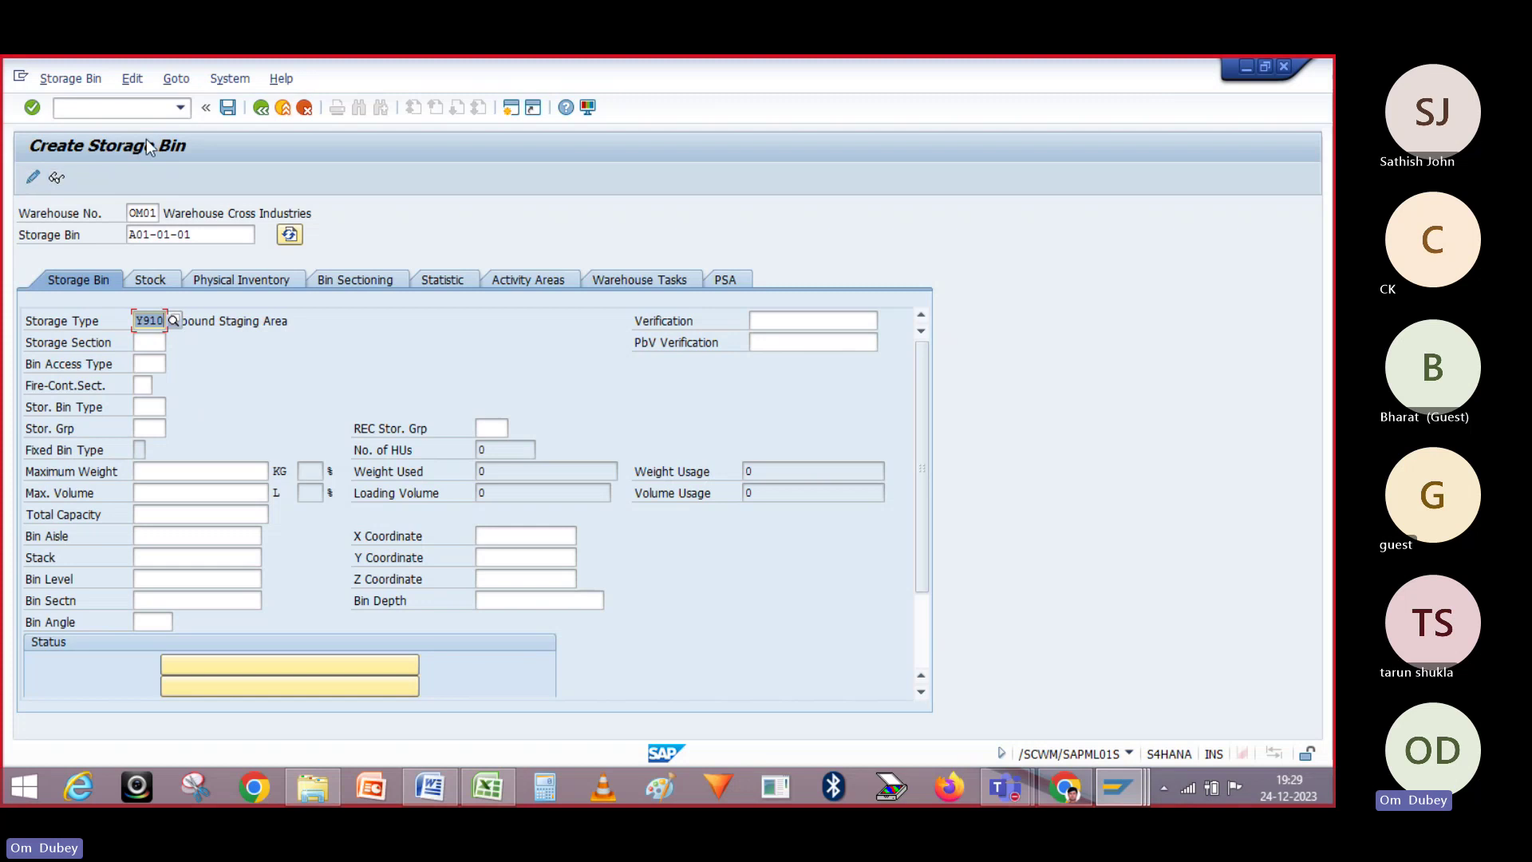
pyautogui.click(226, 109)
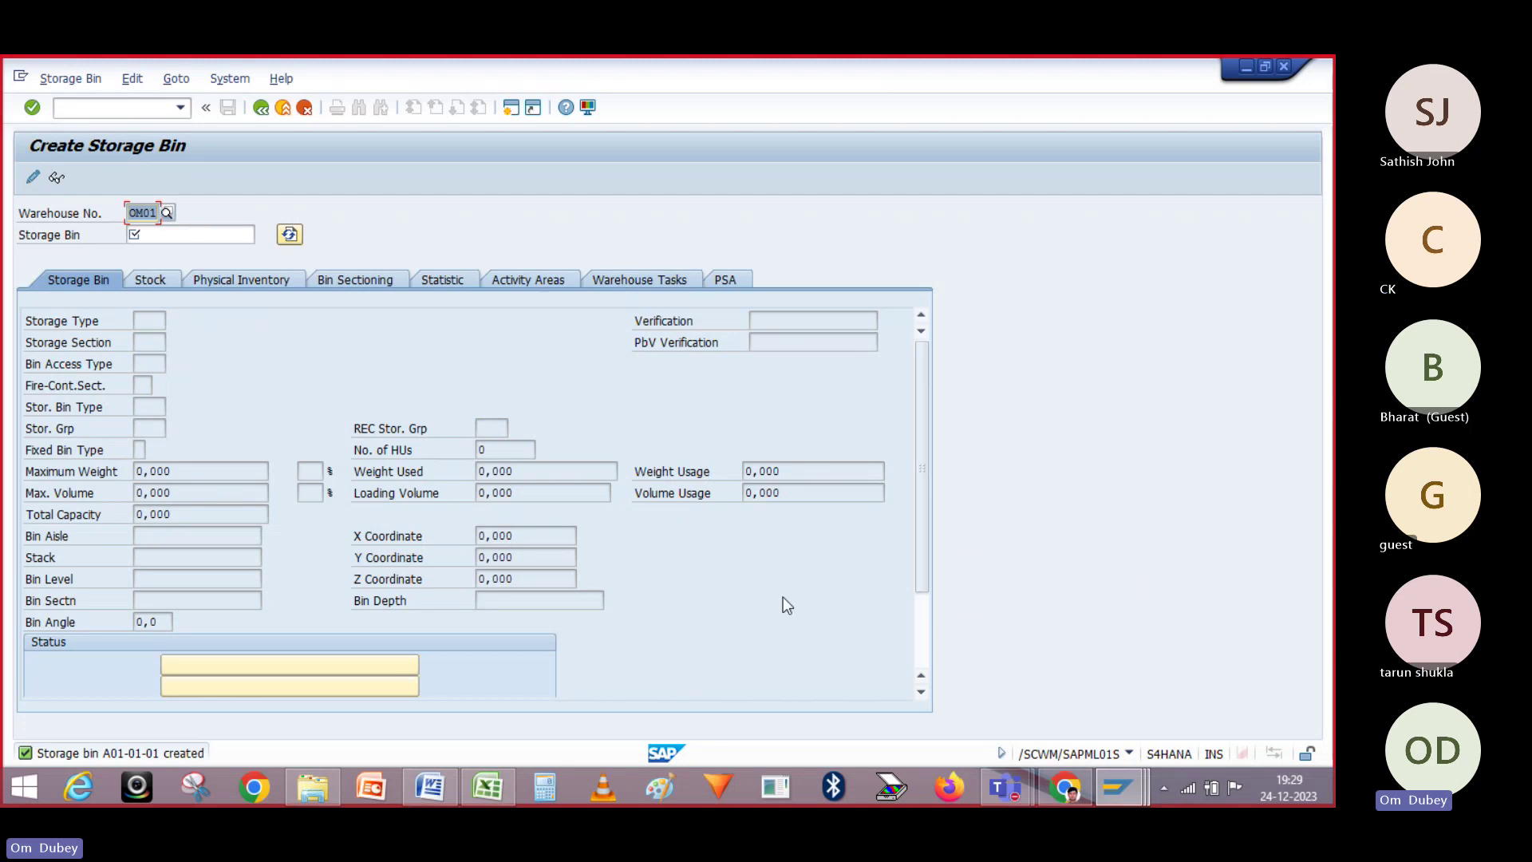
# - Switch to the SAP Easy Access session, start transaction SE16N and load the storage bin table /SCWM/LAGP
pyautogui.moveTo(1117, 788)
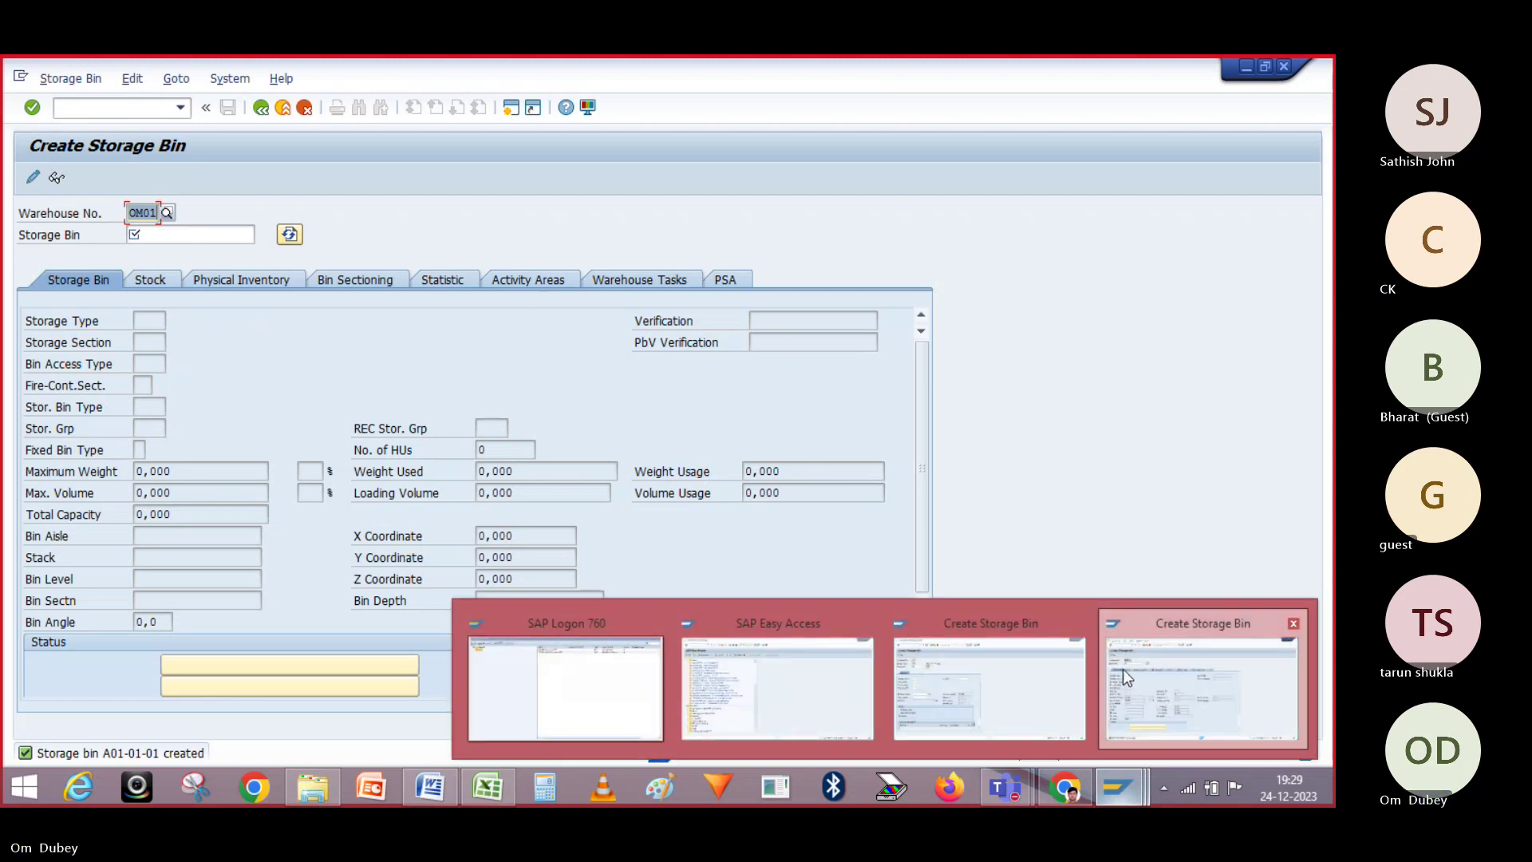
pyautogui.click(778, 686)
pyautogui.write('SE16')
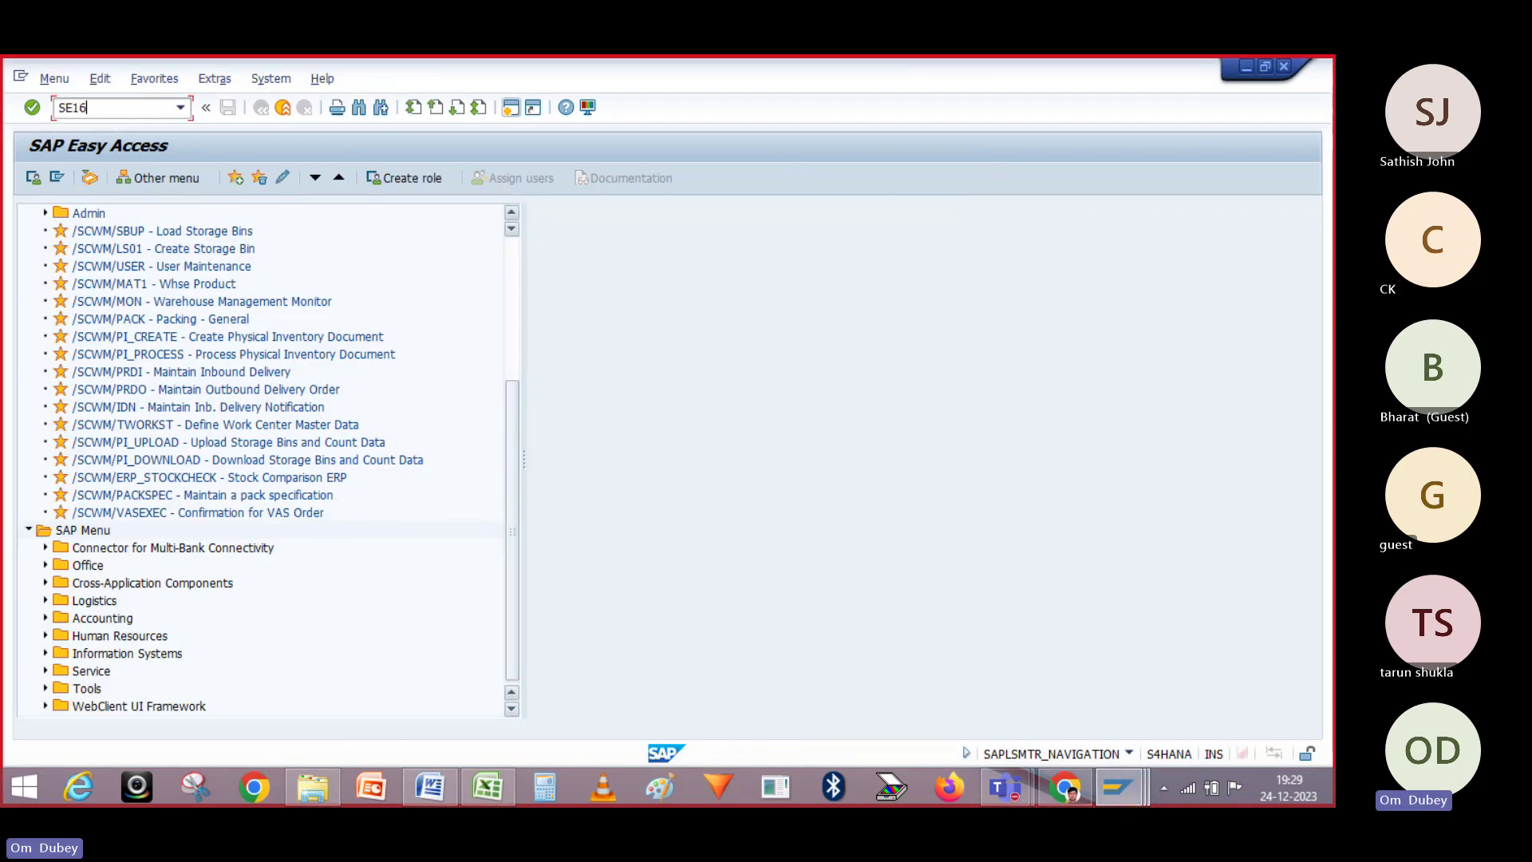
pyautogui.press('Return')
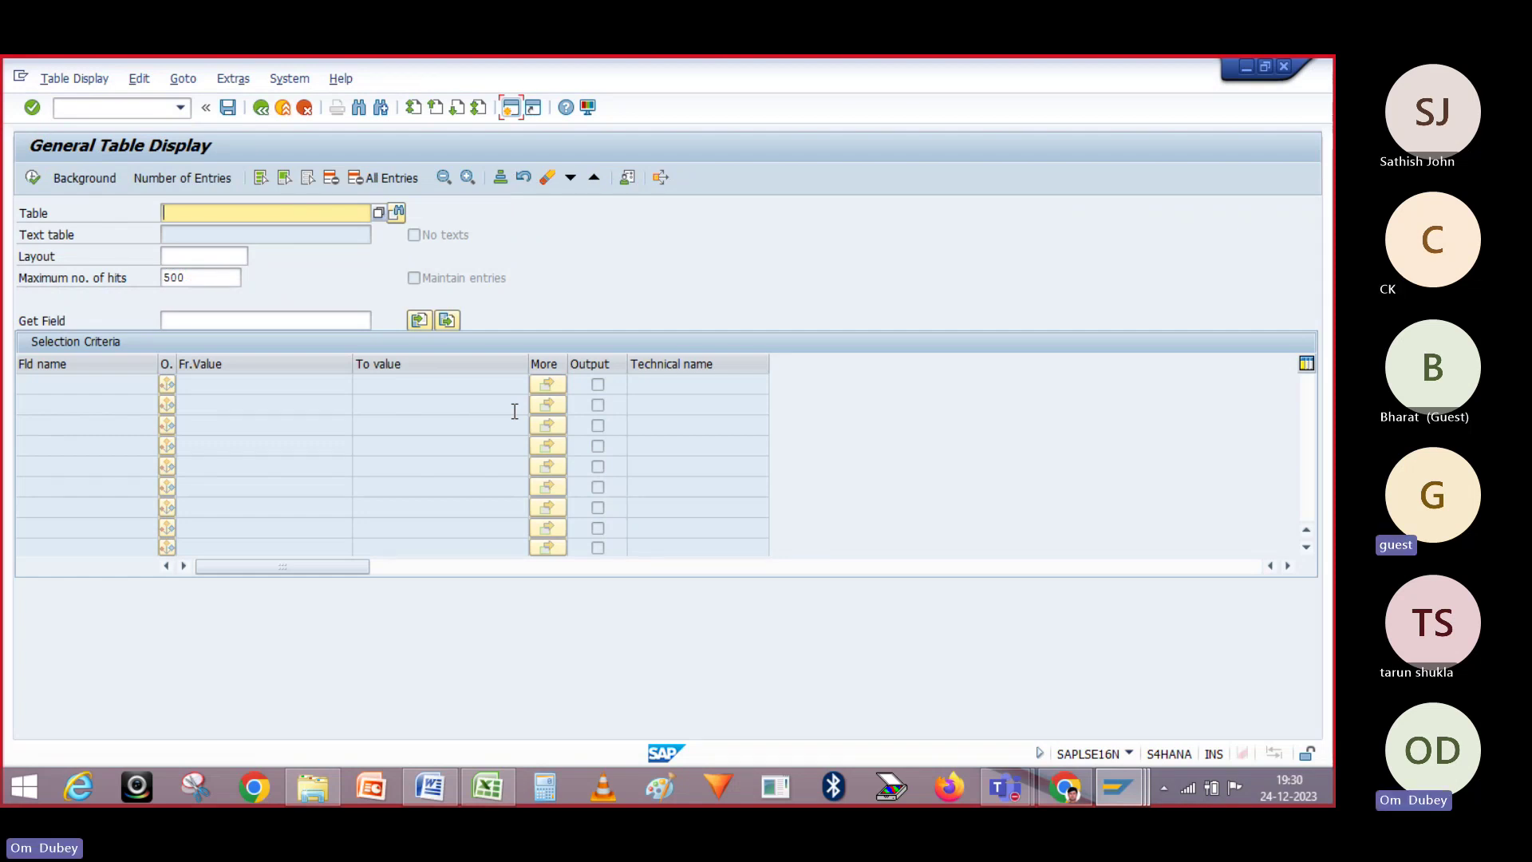
pyautogui.write('/')
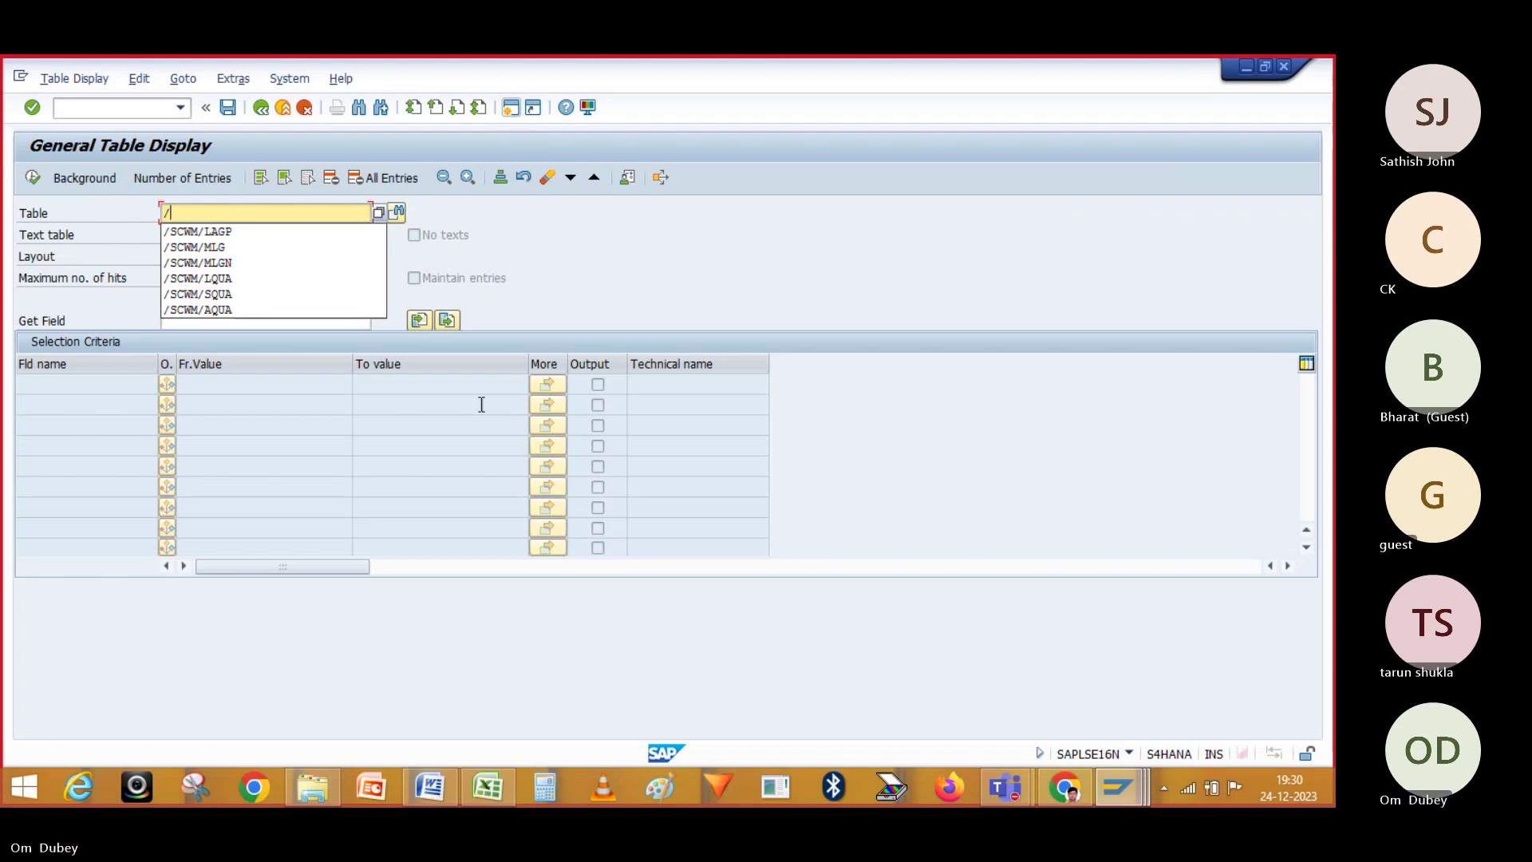
pyautogui.click(264, 231)
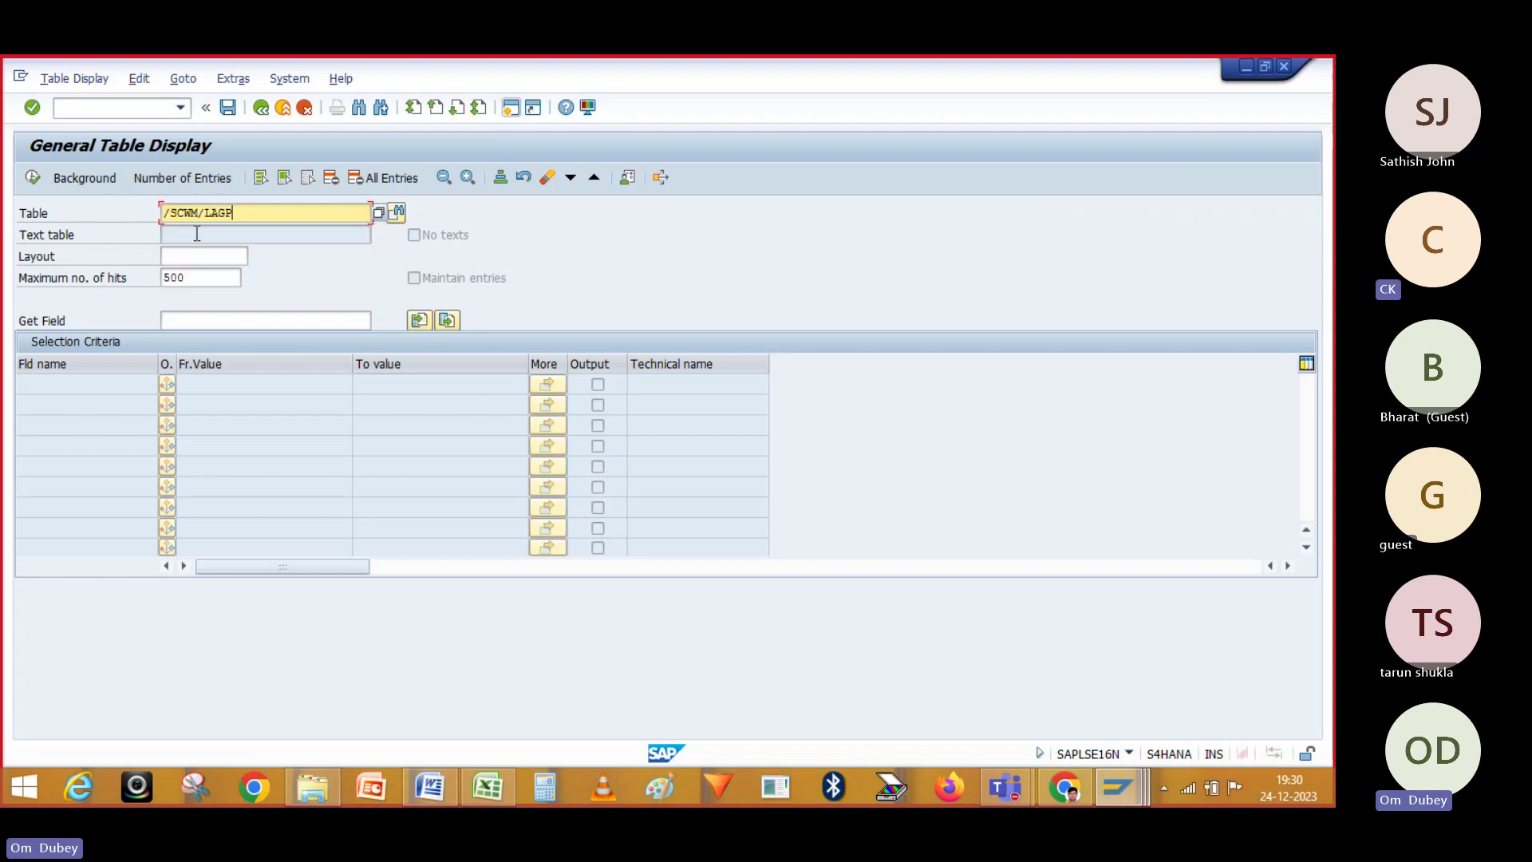
pyautogui.press('Return')
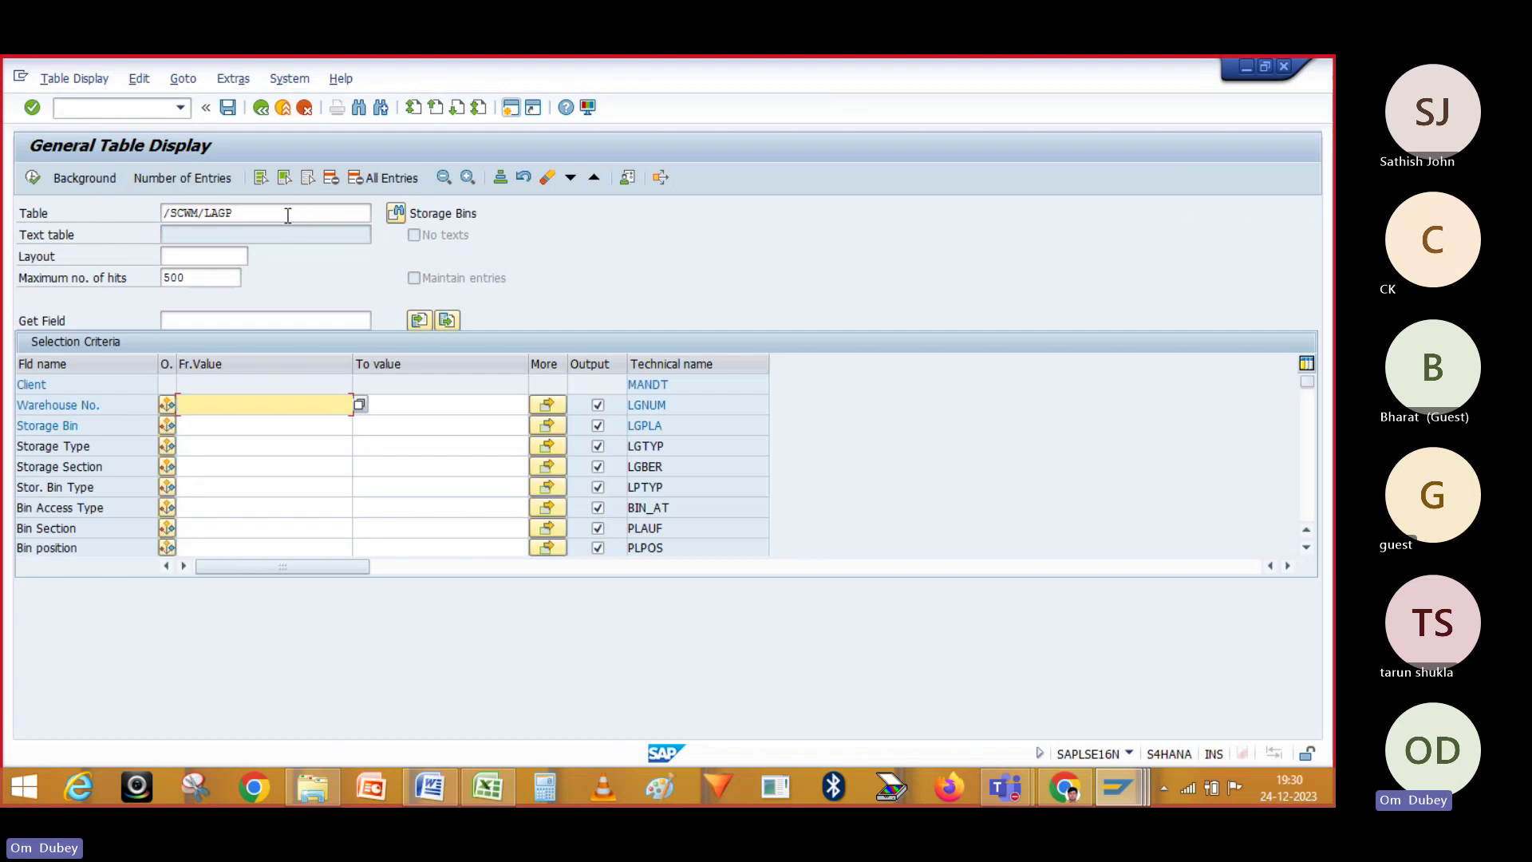
# - Display the entries of table /SCWM/LAGP without any selection criteria, then return to the selection screen
pyautogui.click(259, 212)
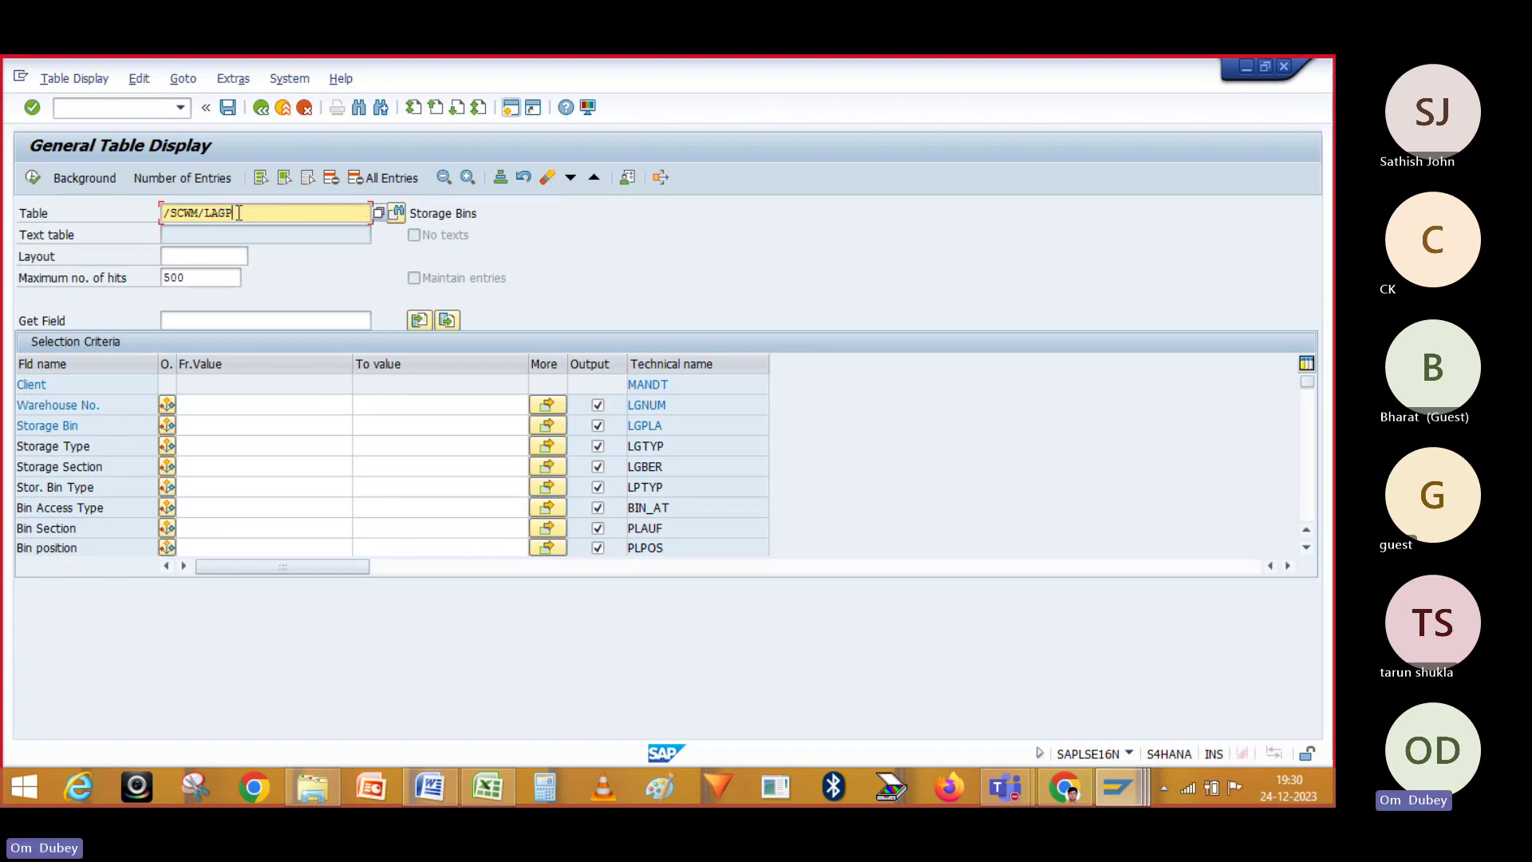
pyautogui.click(36, 178)
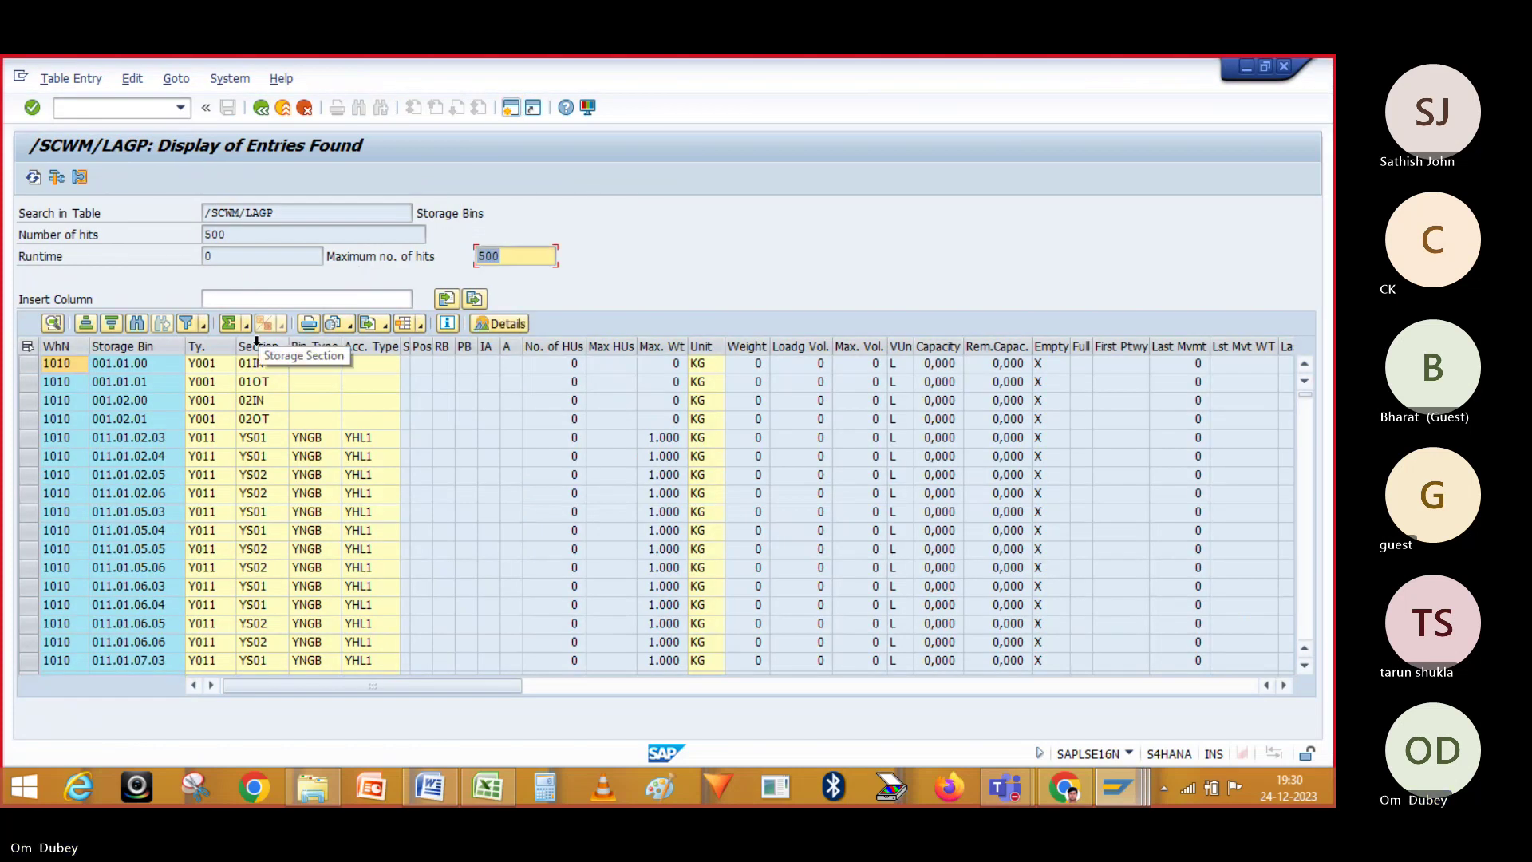
pyautogui.click(58, 383)
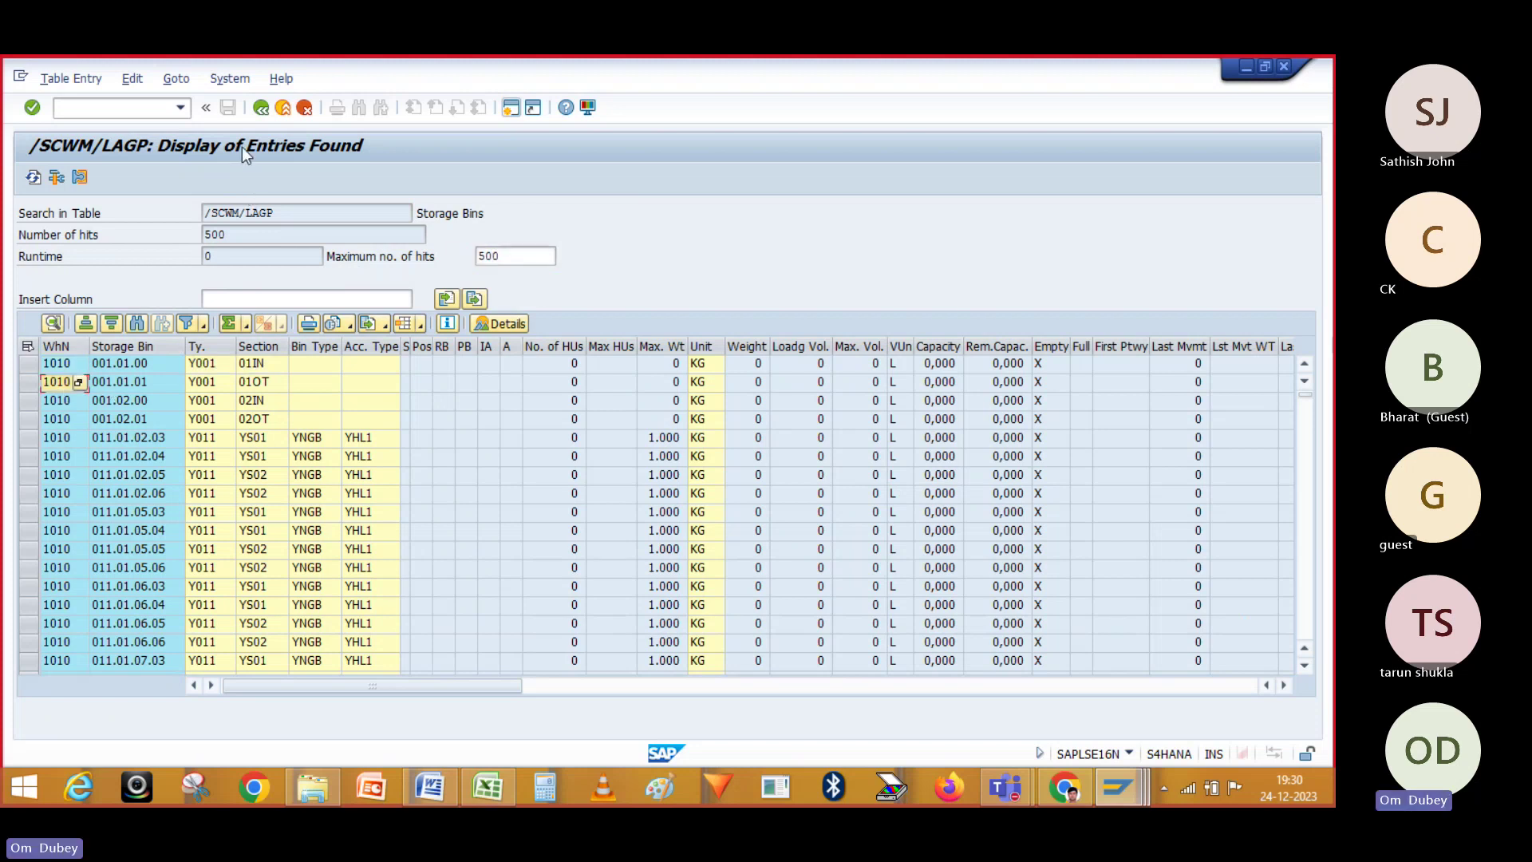
pyautogui.click(263, 110)
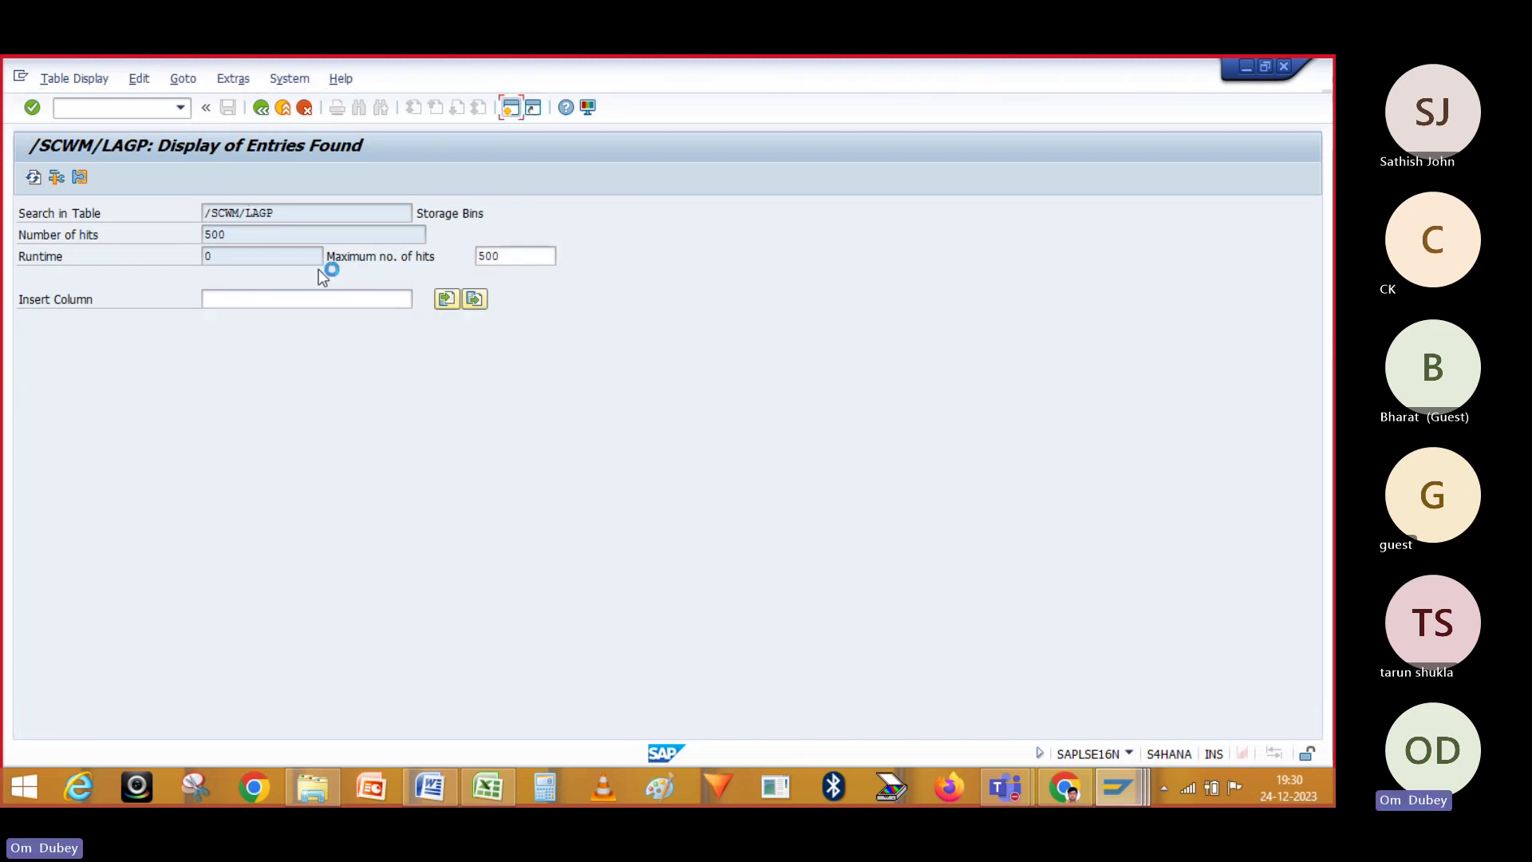
# - Restrict the table selection to warehouse number OM01 and display the matching storage bins
pyautogui.click(198, 404)
pyautogui.write('OM')
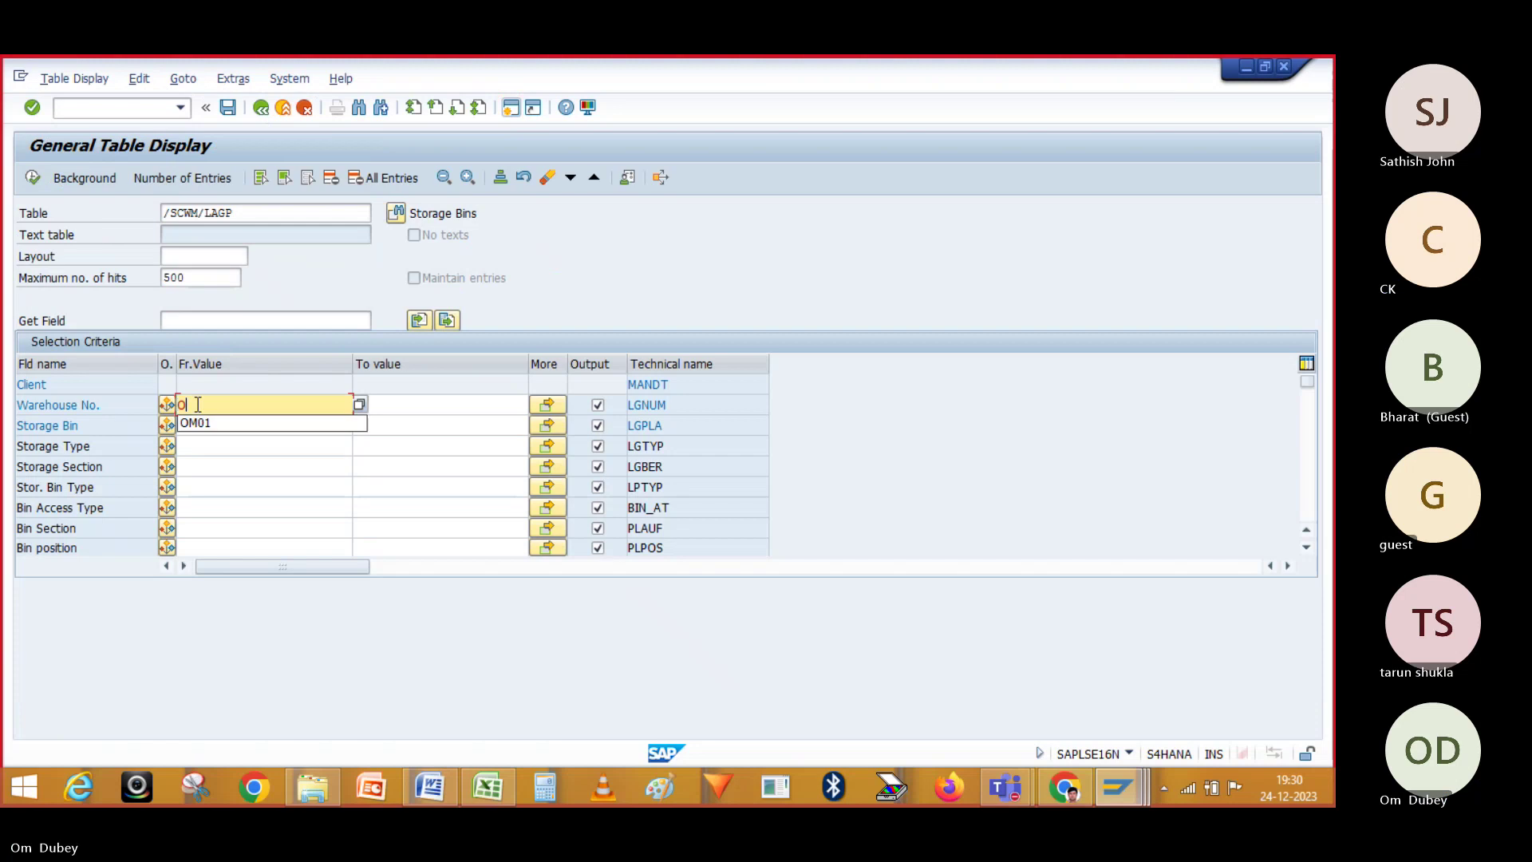
pyautogui.click(196, 423)
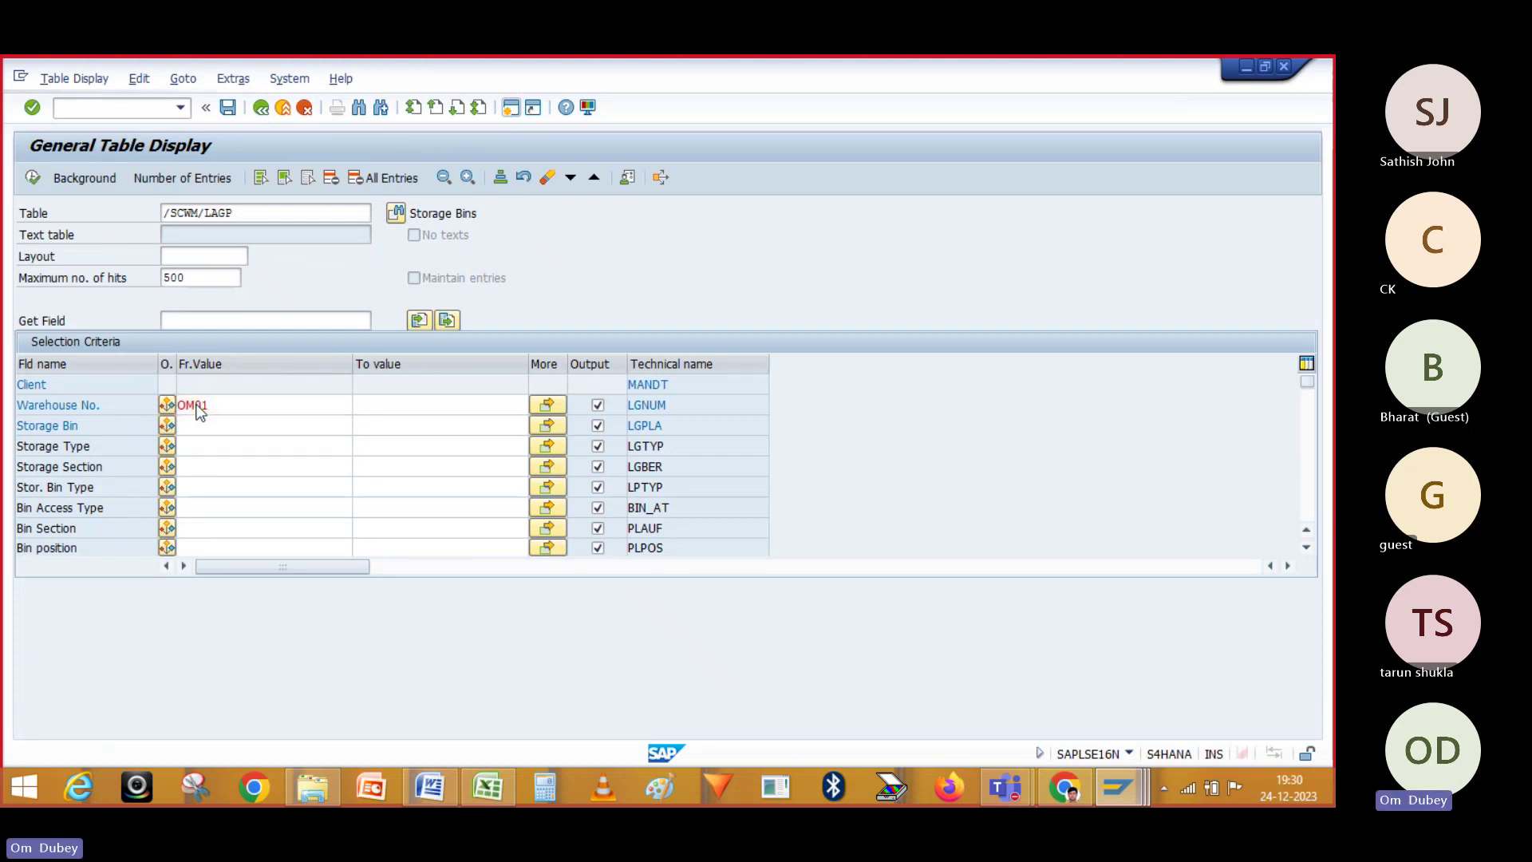
pyautogui.click(34, 183)
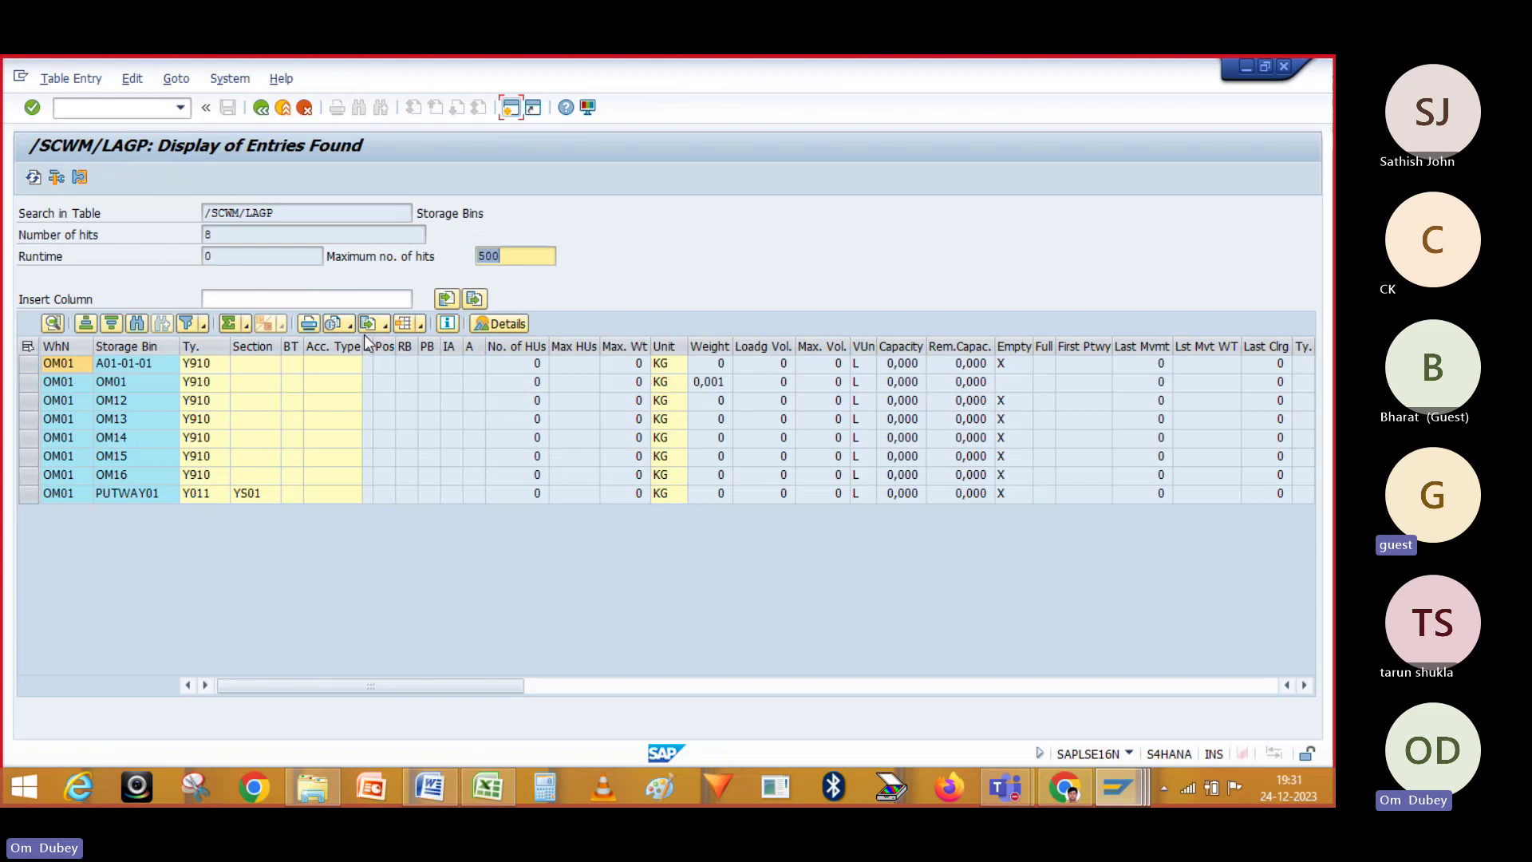
pyautogui.hotkey('alt', 'Tab')
pyautogui.hotkey('alt', 'Tab')
pyautogui.hotkey('alt', 'Tab')
pyautogui.hotkey('alt', 'Tab')
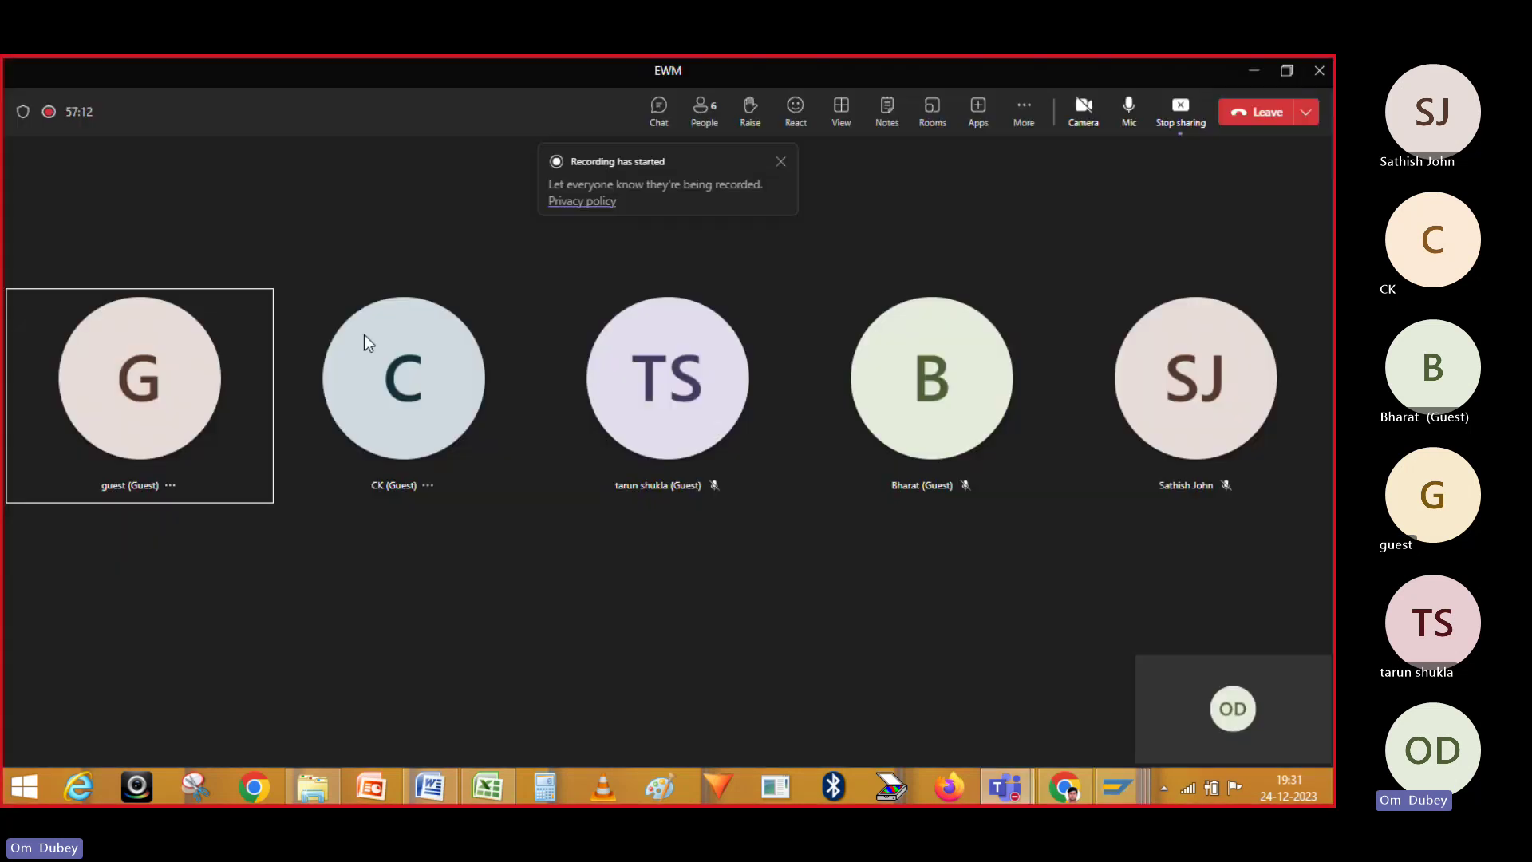
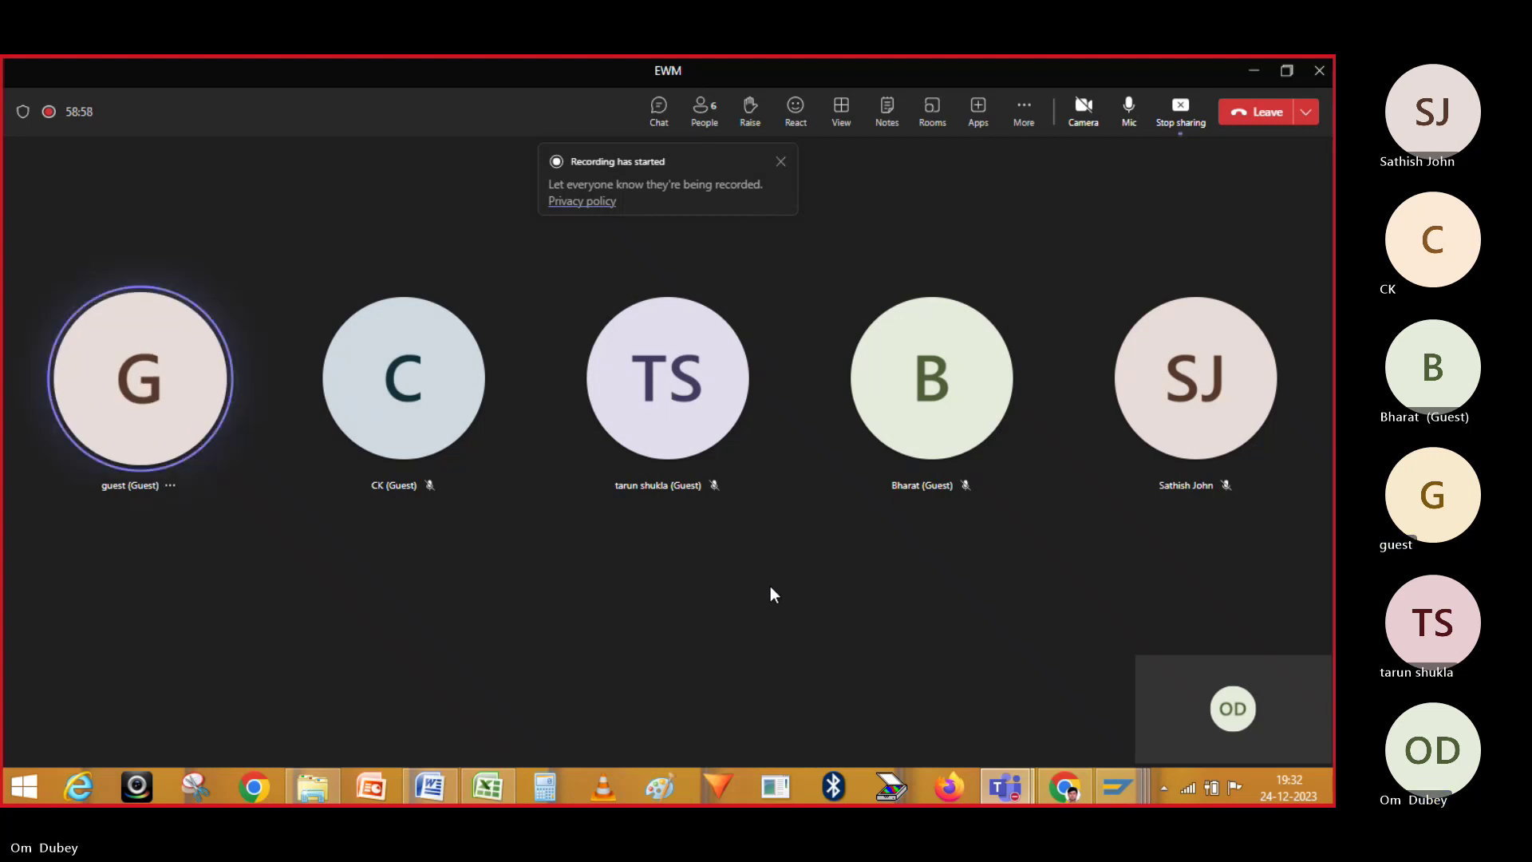
pyautogui.hotkey('alt', 'Tab')
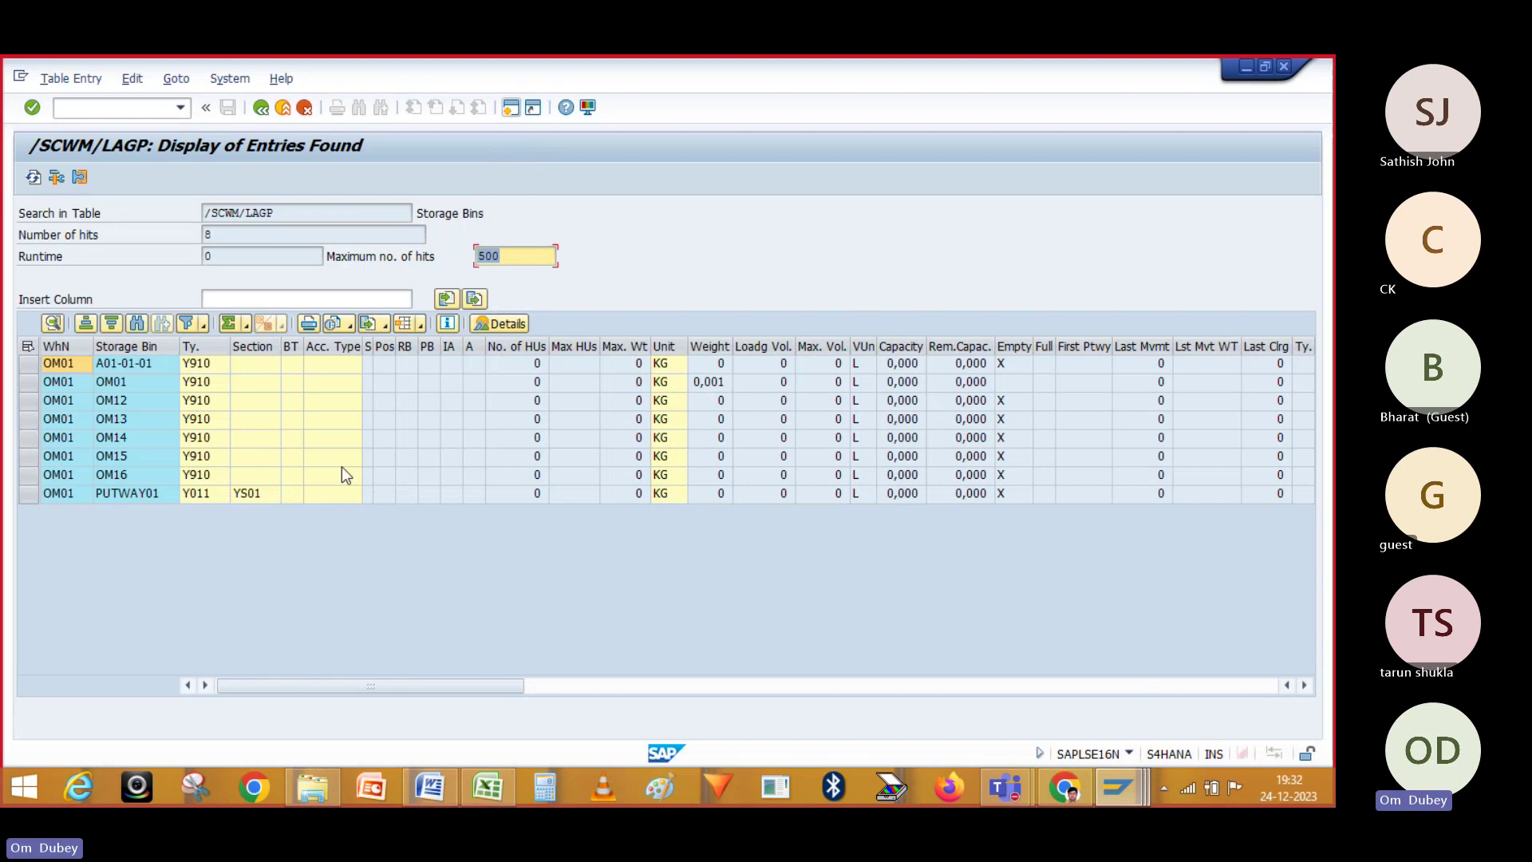
# - Examine the warehouse number, storage bin and storage type of the A01-01-01 entry
pyautogui.click(76, 364)
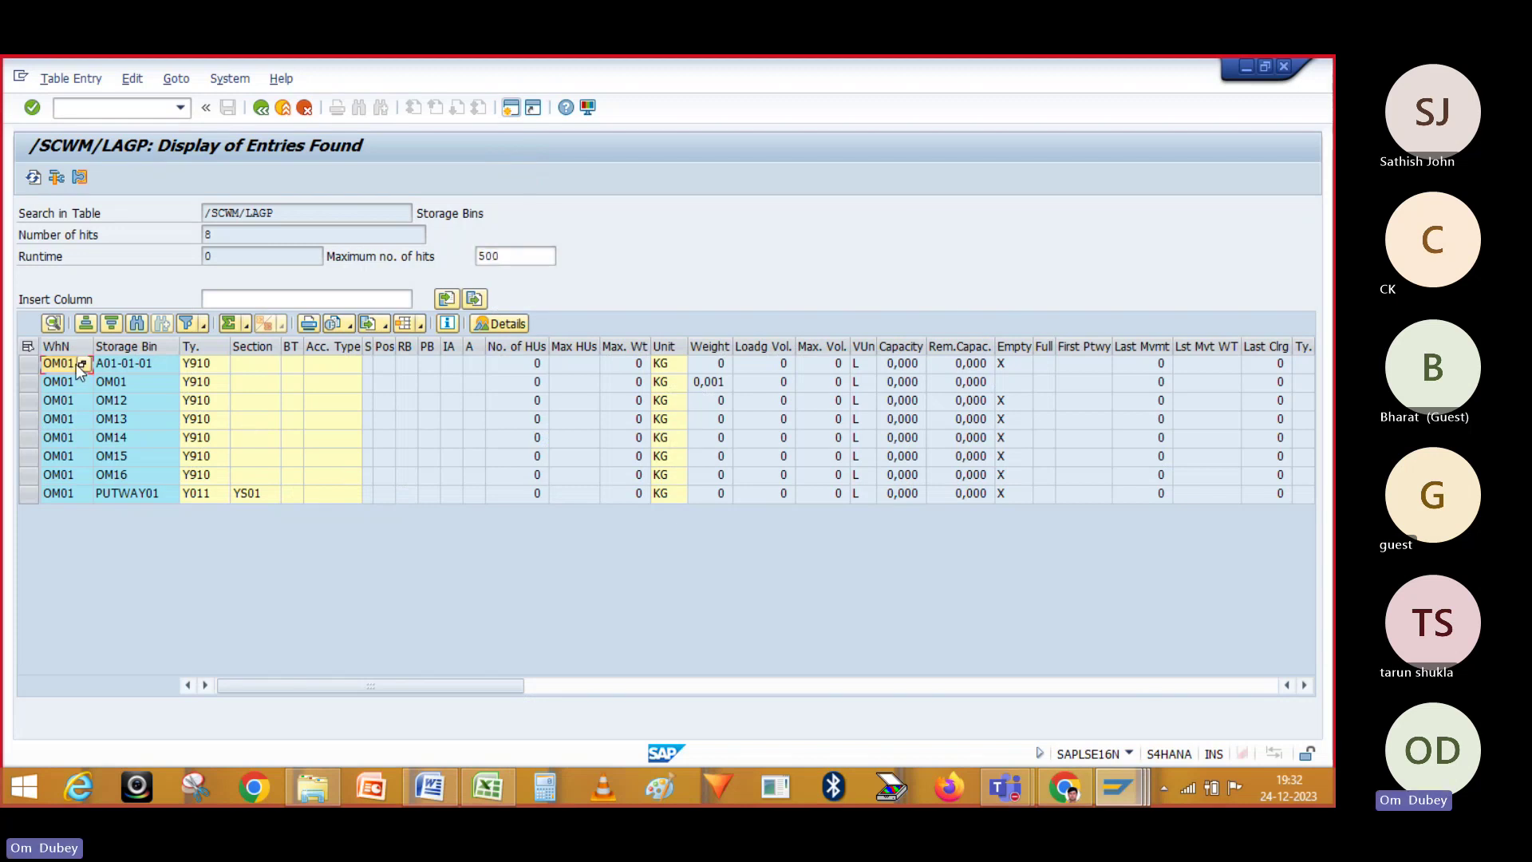
pyautogui.click(149, 365)
pyautogui.click(194, 367)
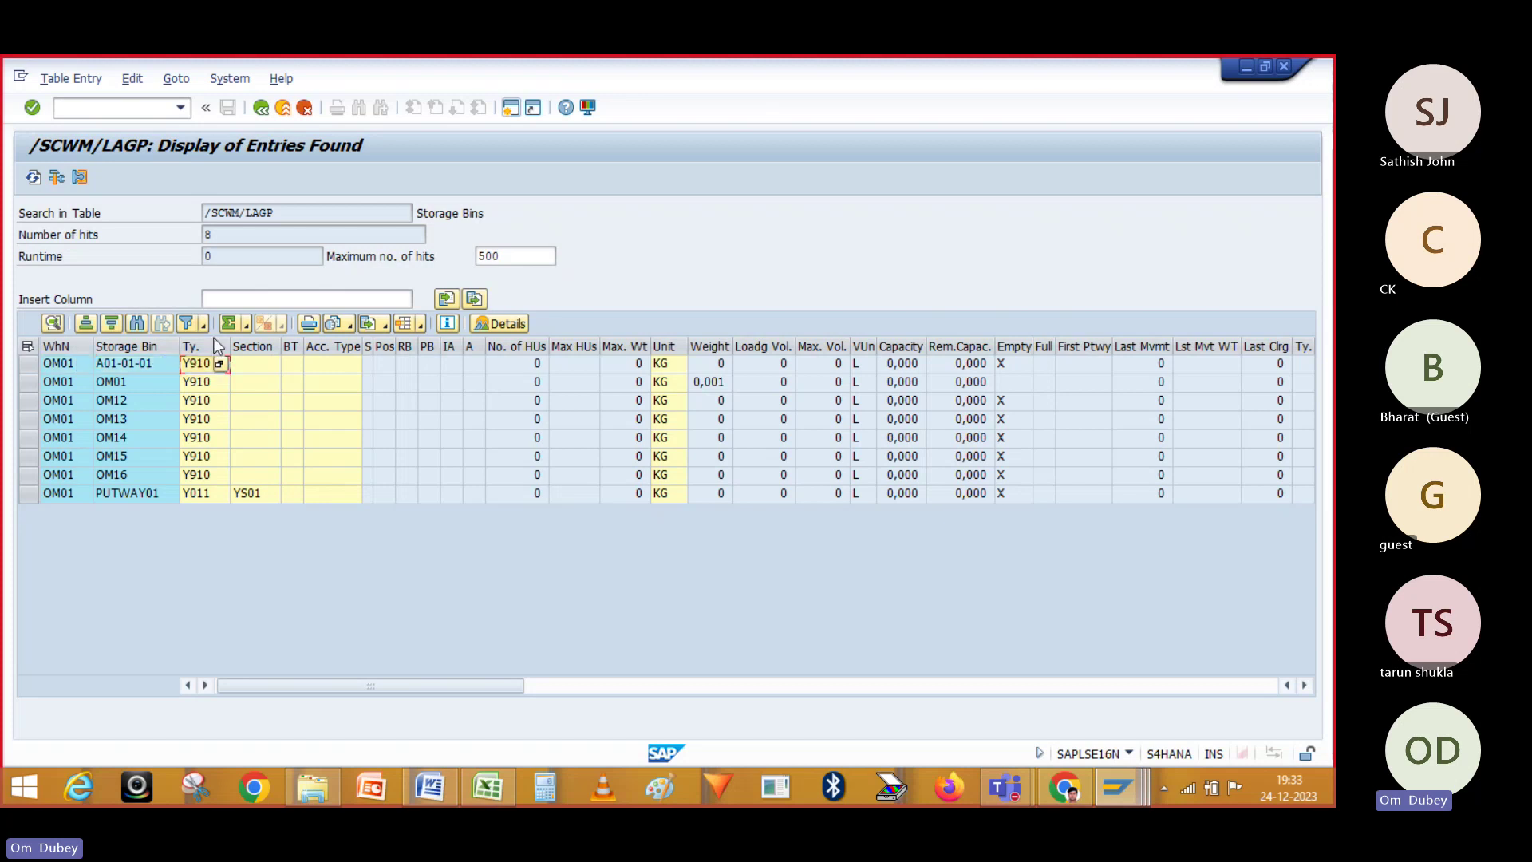
pyautogui.click(293, 211)
# - Leave the table display and open the Load Storage Bins transaction /SCWM/SBUP from the favorites
pyautogui.click(163, 110)
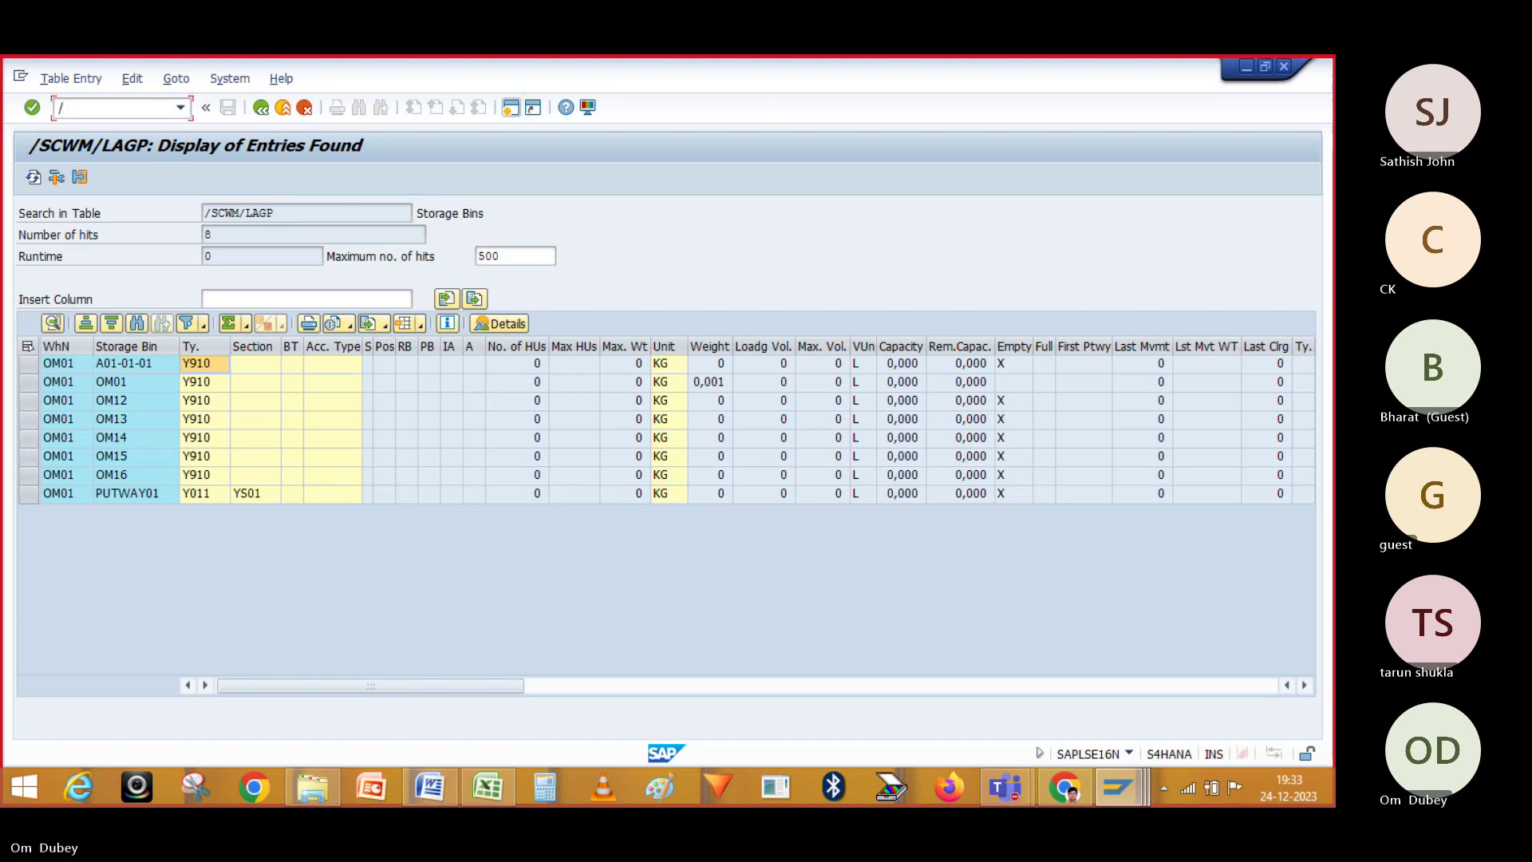
pyautogui.press('Return')
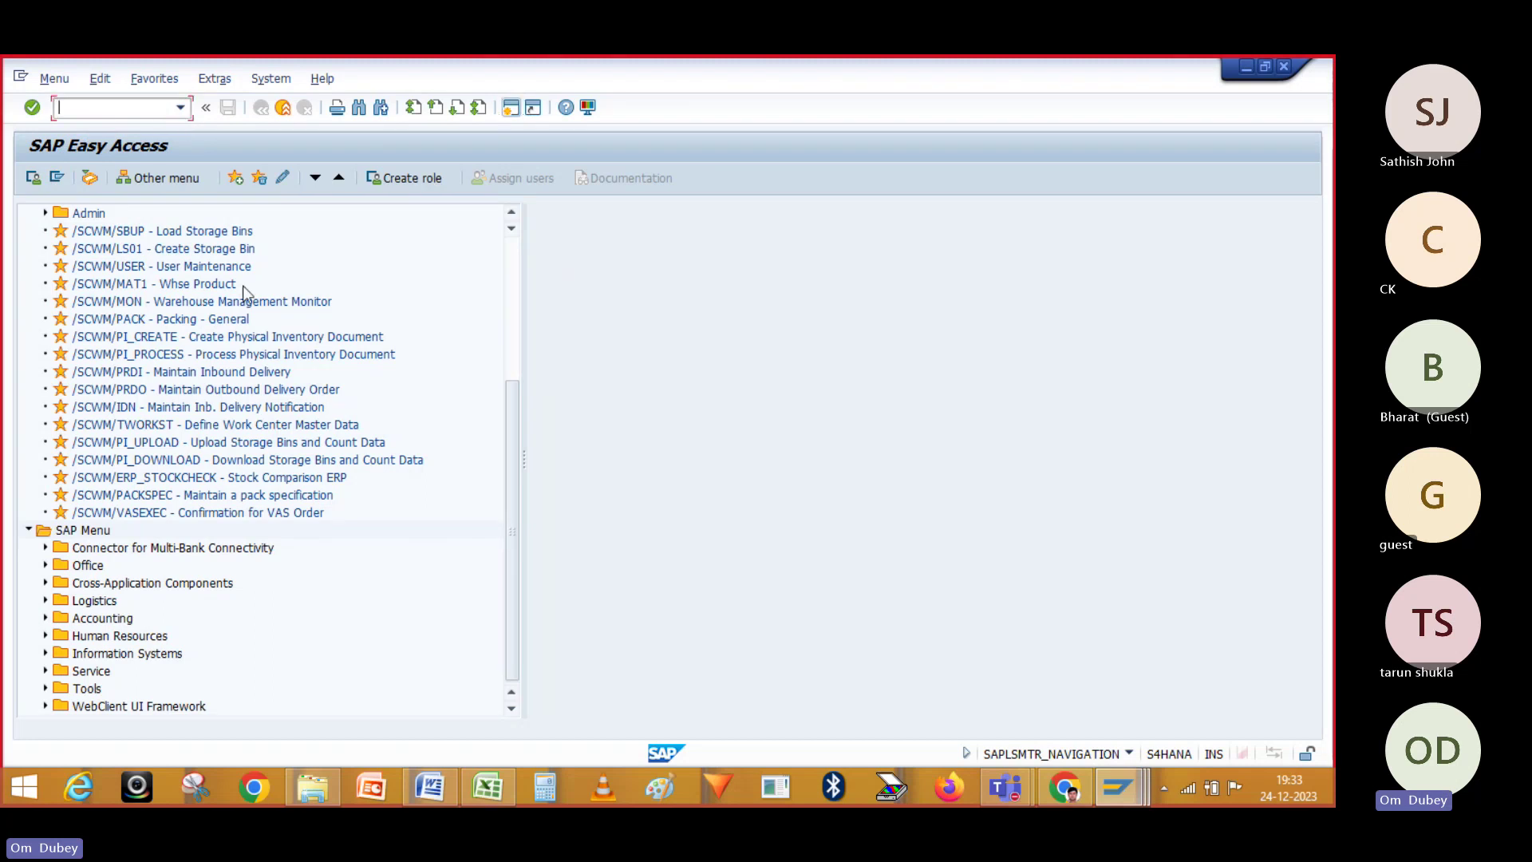
pyautogui.click(110, 233)
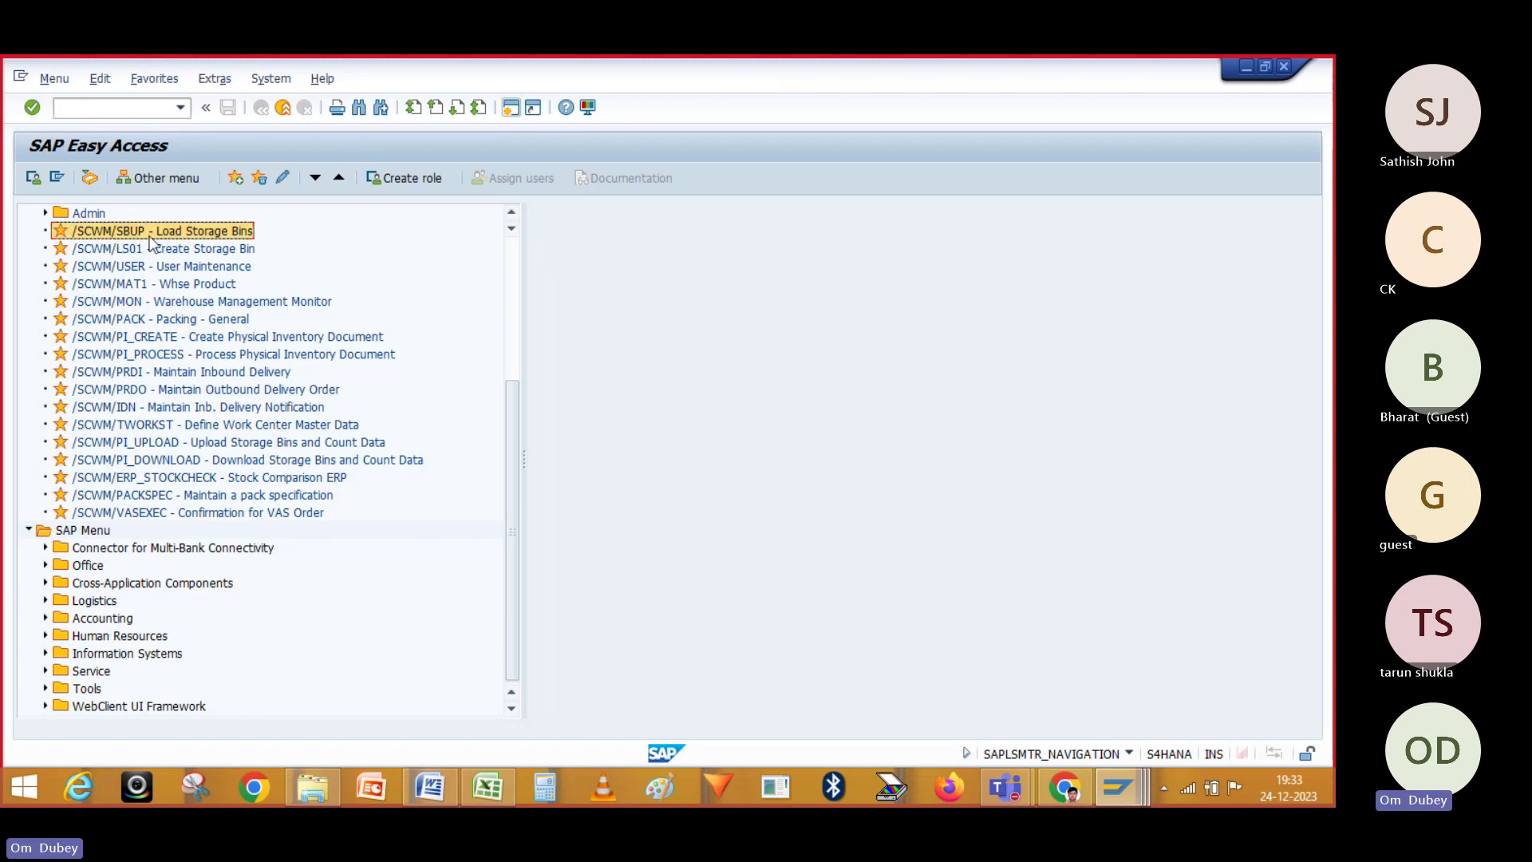
pyautogui.doubleClick(133, 236)
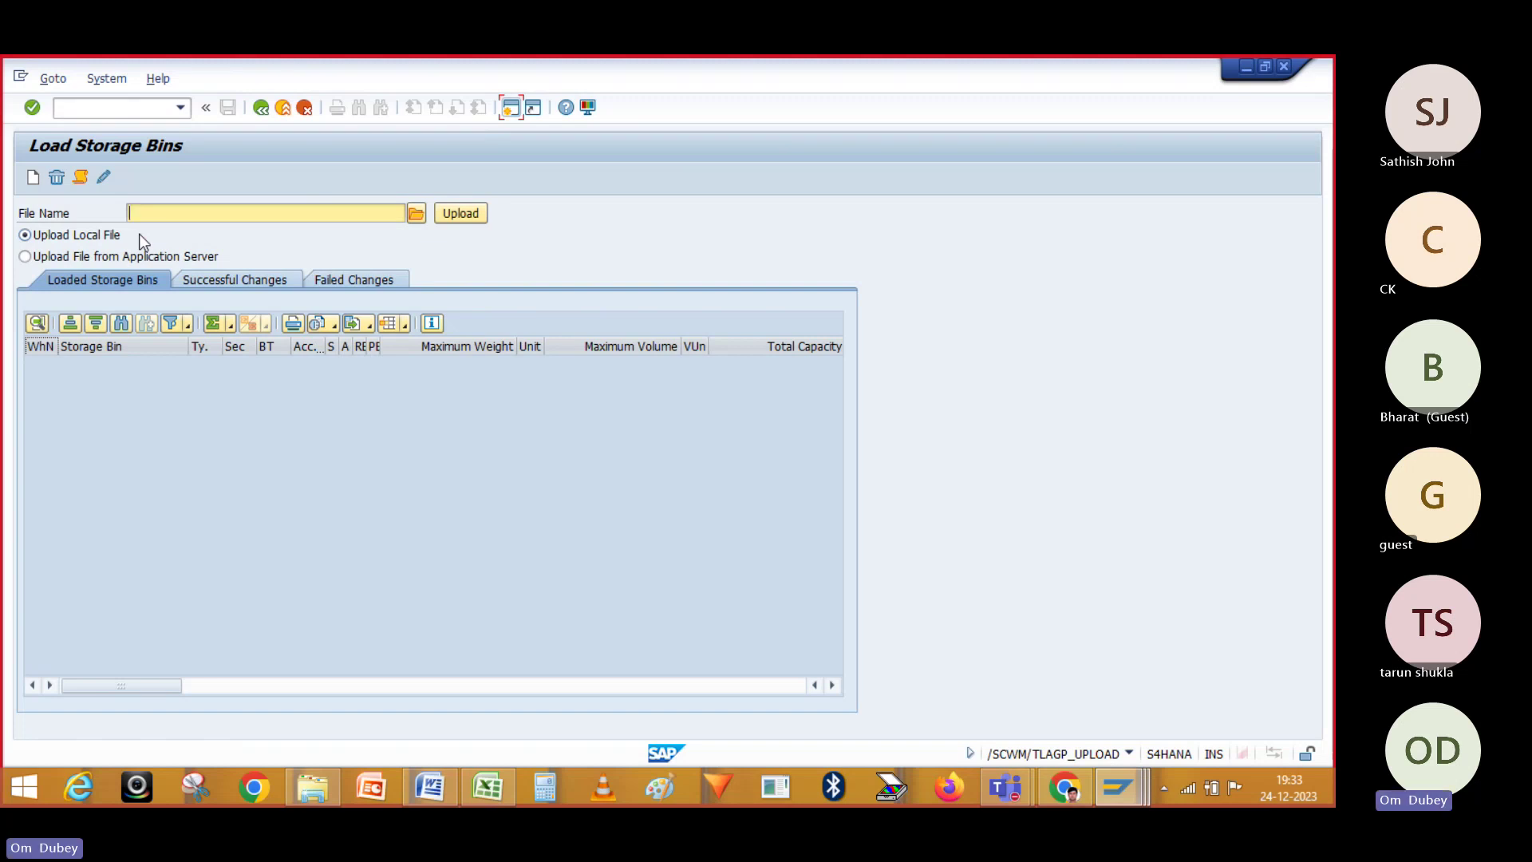
pyautogui.click(179, 113)
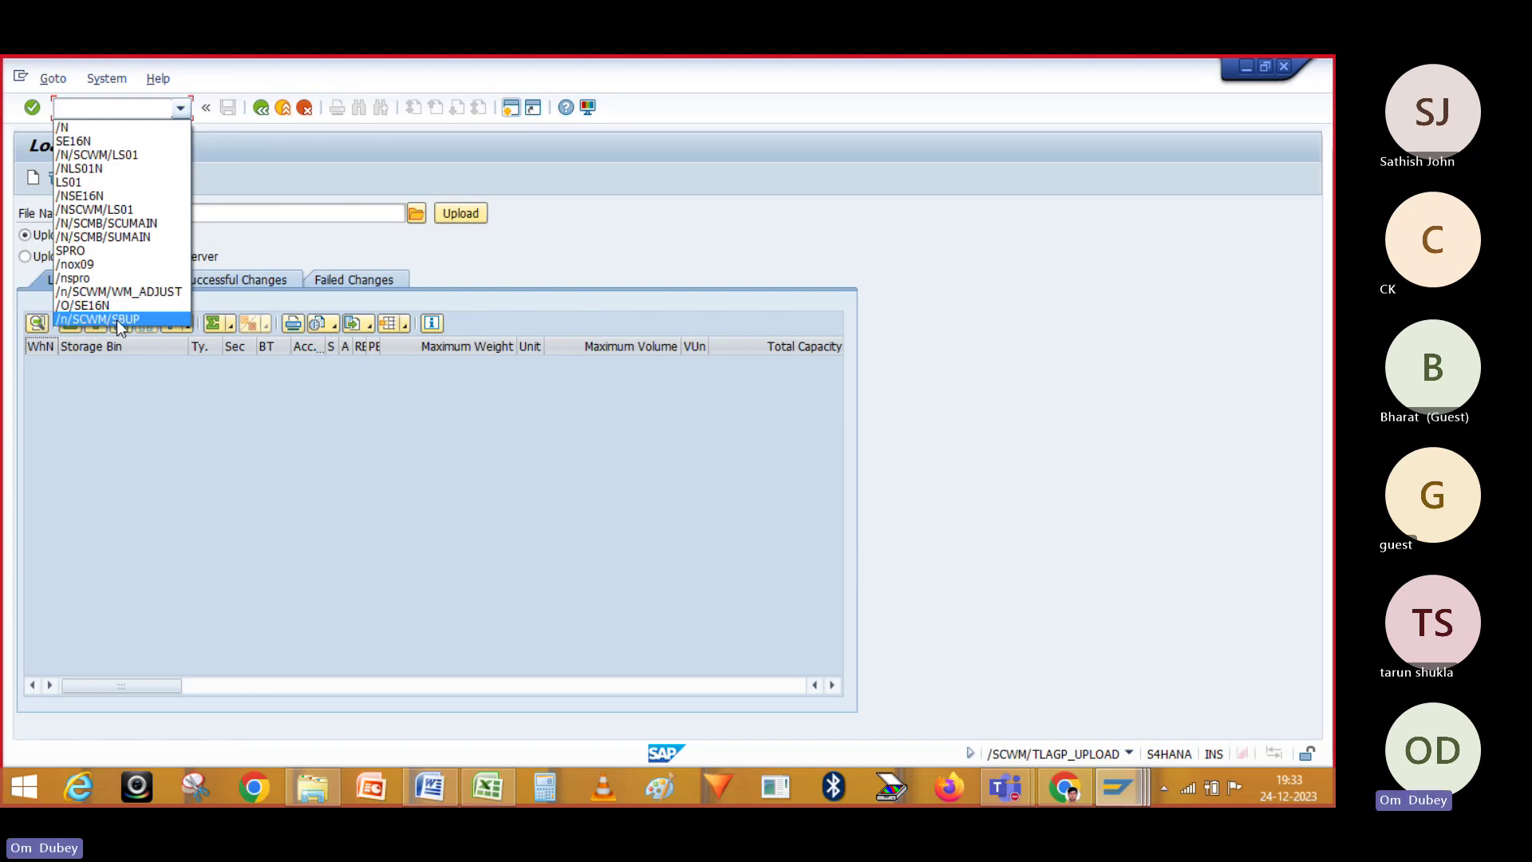
pyautogui.press('Escape')
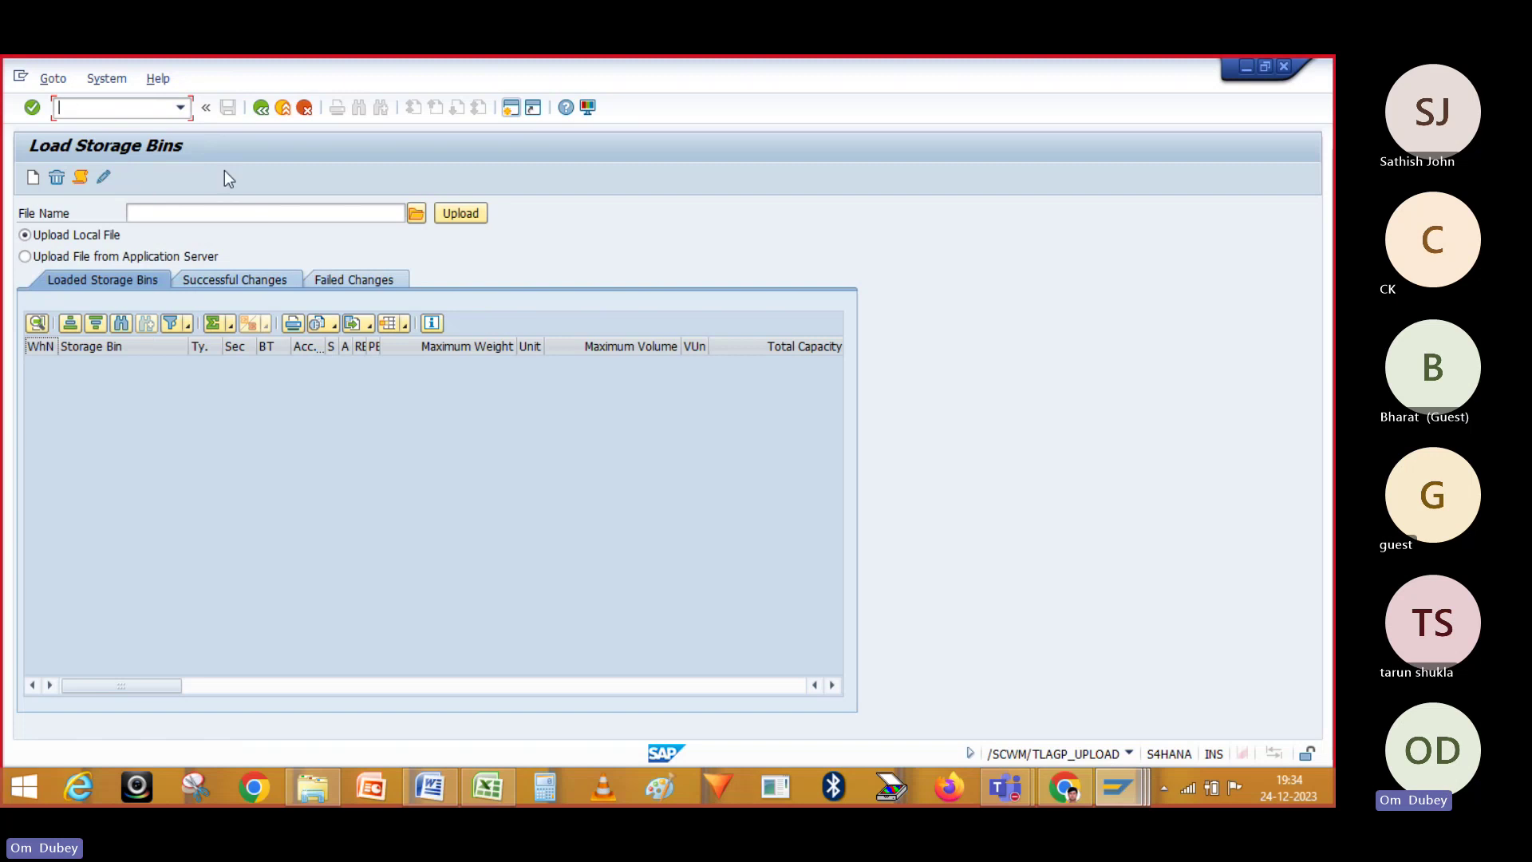
pyautogui.click(249, 211)
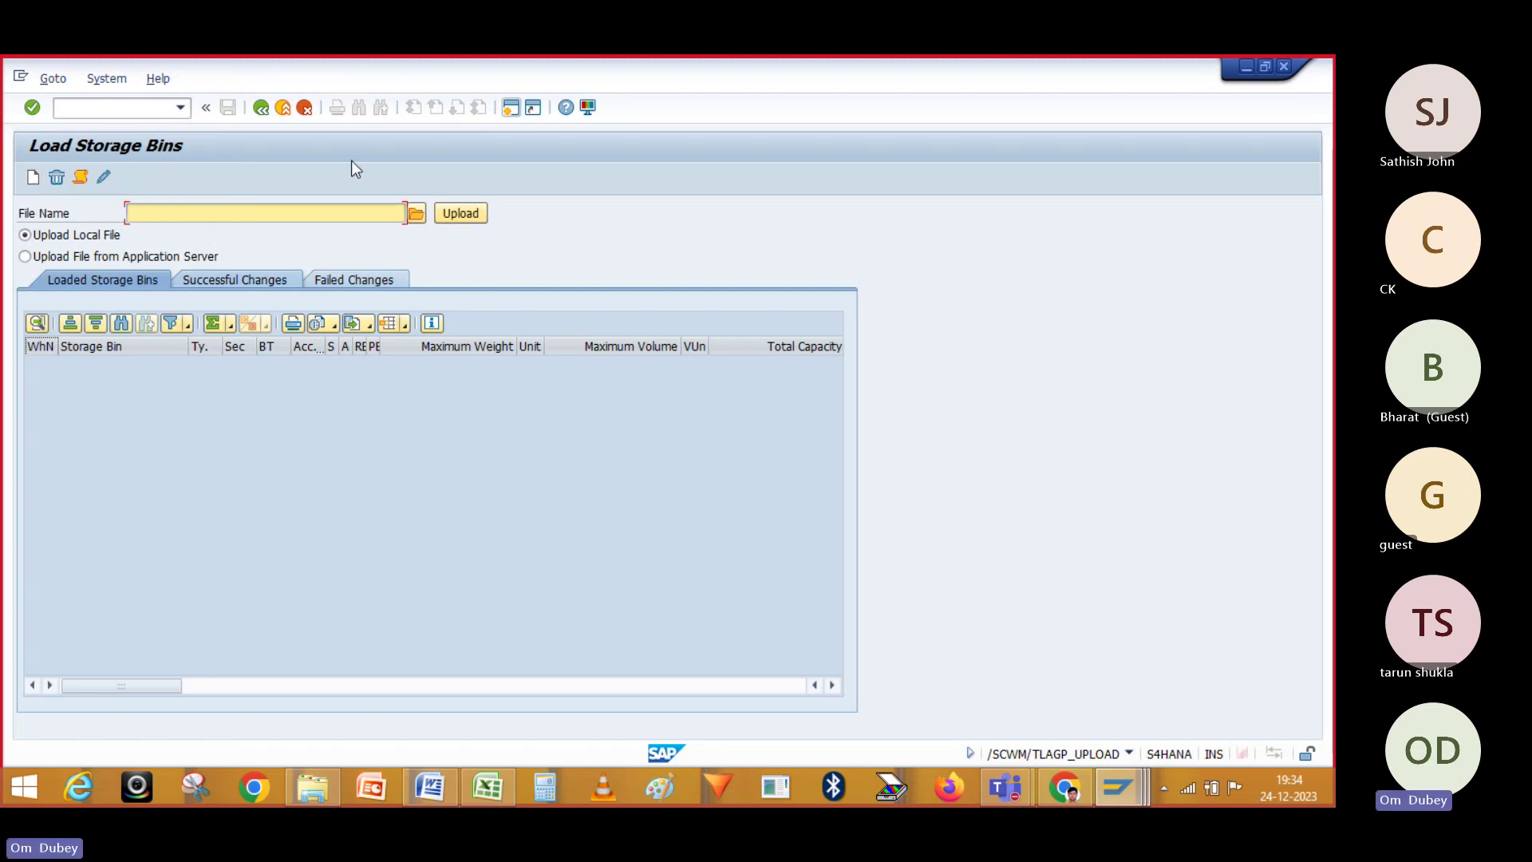
# - Open the Storage Bin Upload1 CSV file from the desktop in Excel
pyautogui.press('super+d')
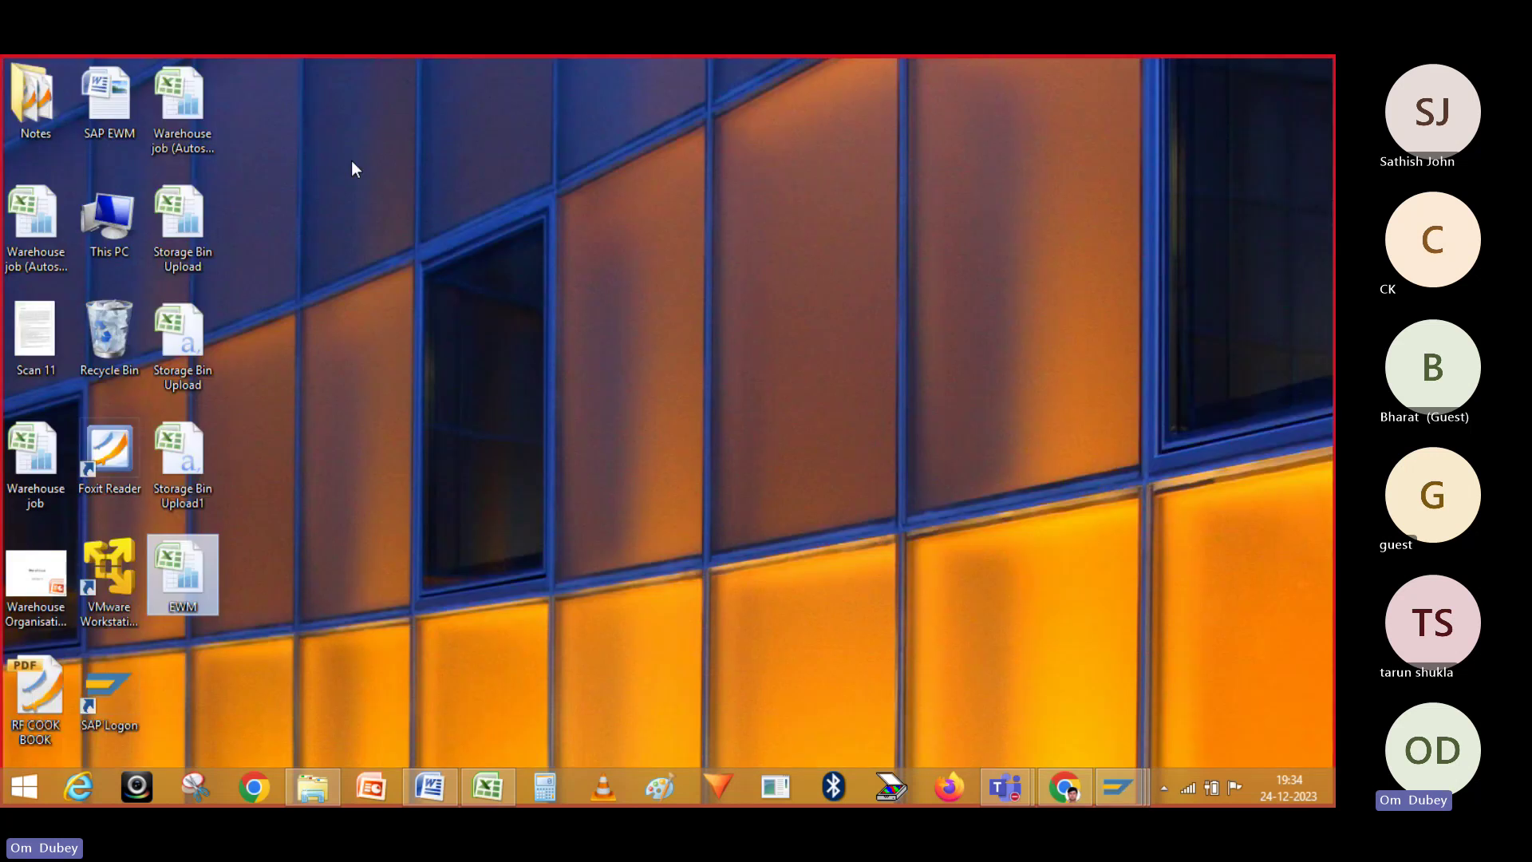
pyautogui.click(180, 458)
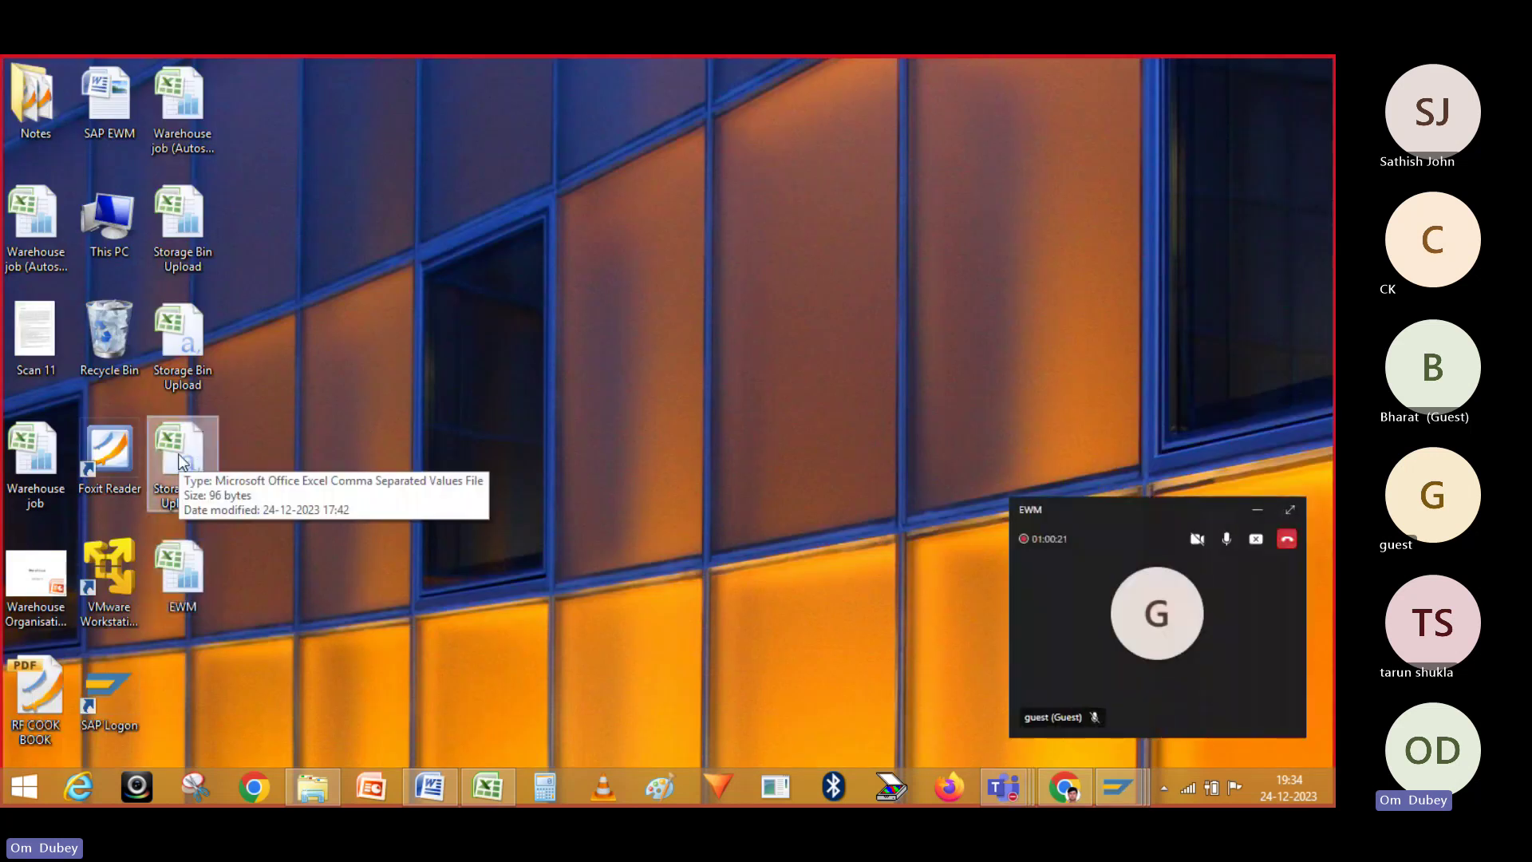
pyautogui.doubleClick(180, 459)
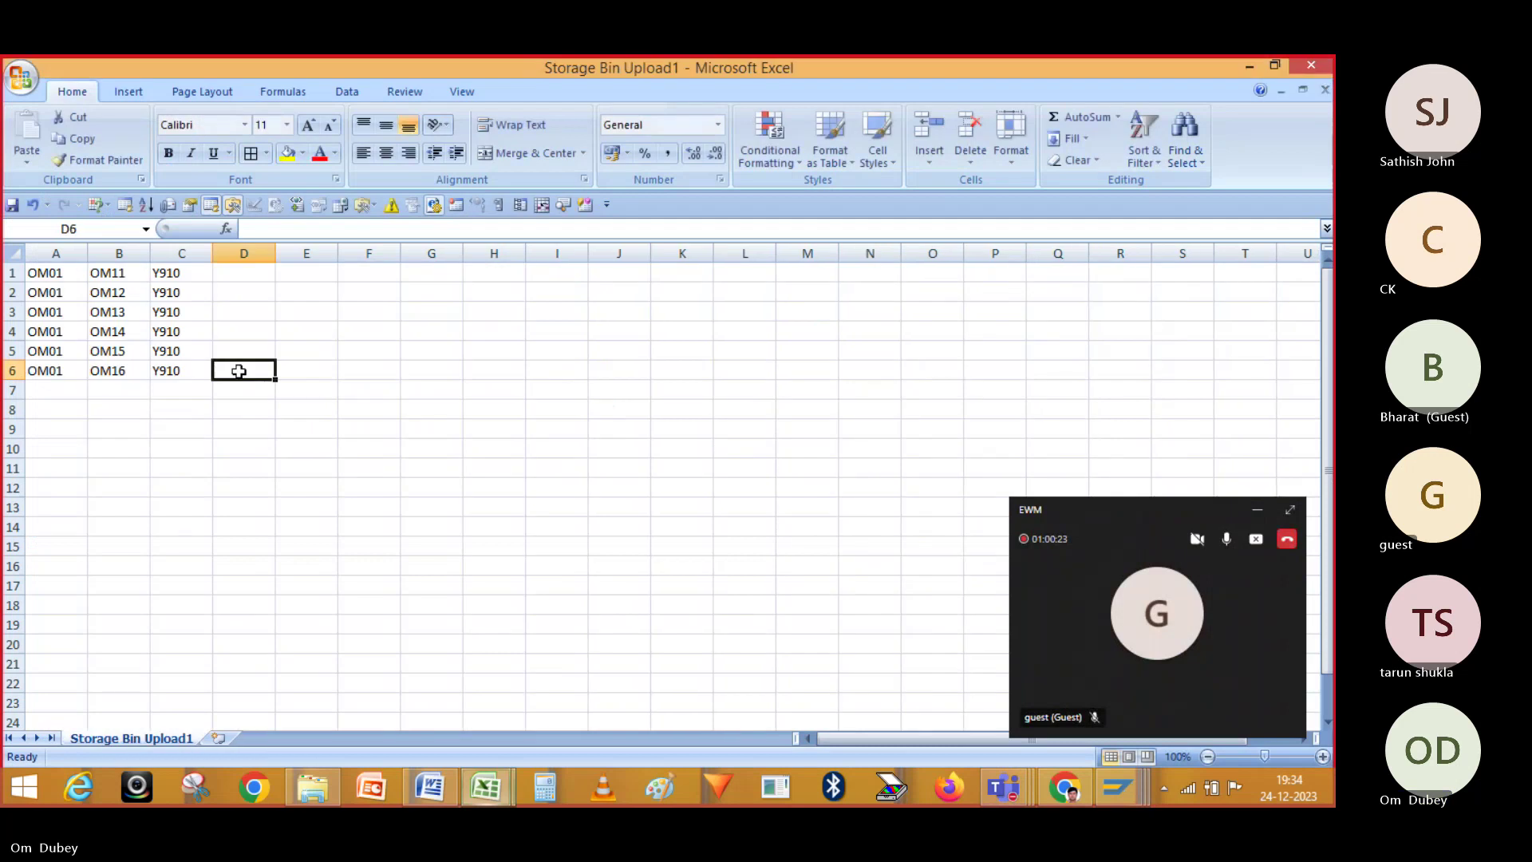
# - Replace the storage bin name in cell B1 with A01-01-02
pyautogui.doubleClick(134, 273)
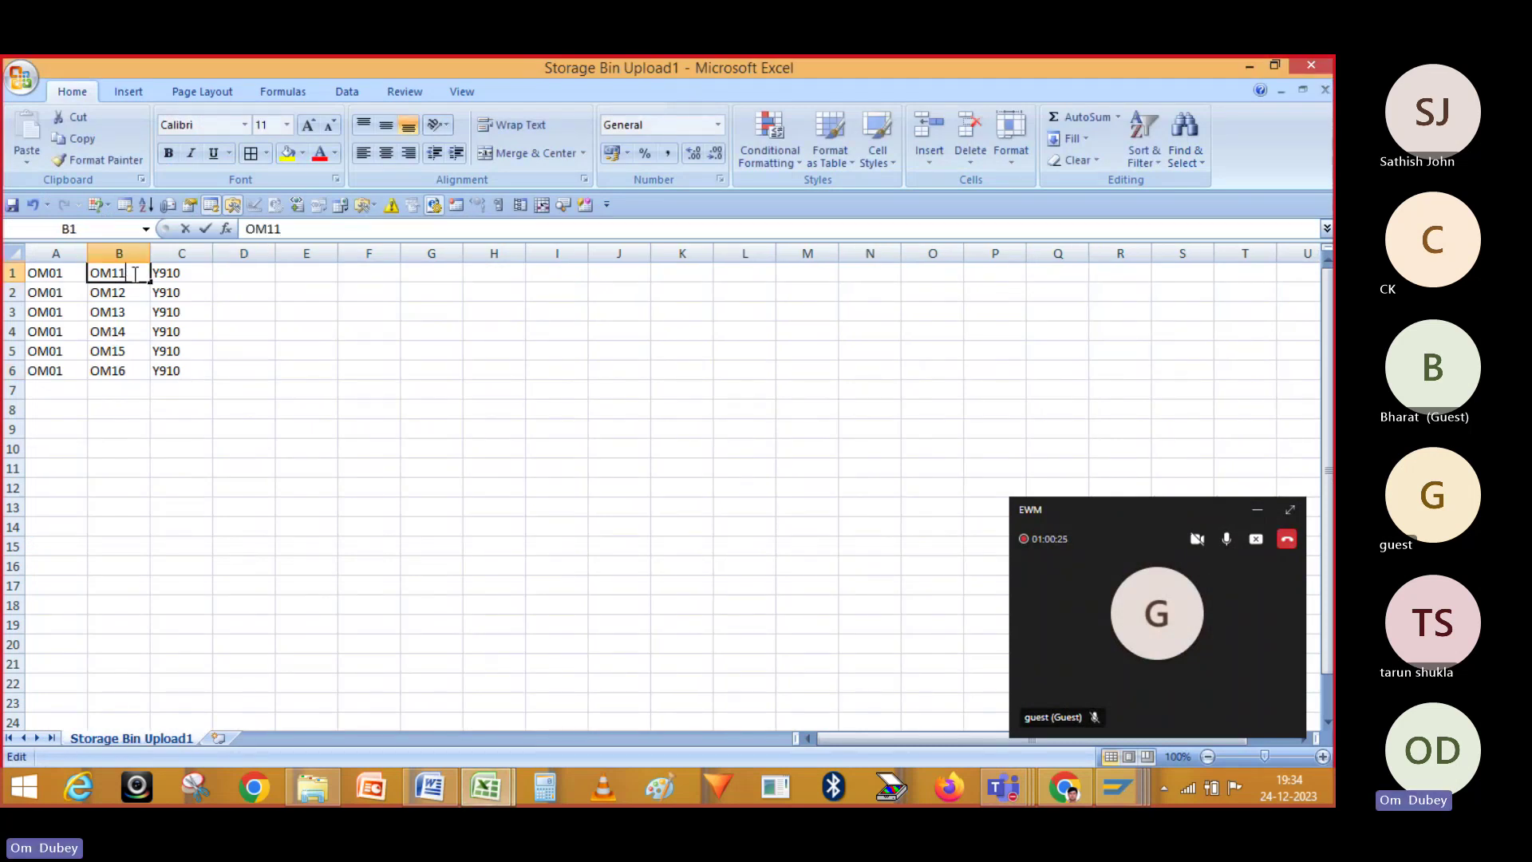
pyautogui.press('BackSpace')
pyautogui.press('BackSpace')
pyautogui.press('BackSpace')
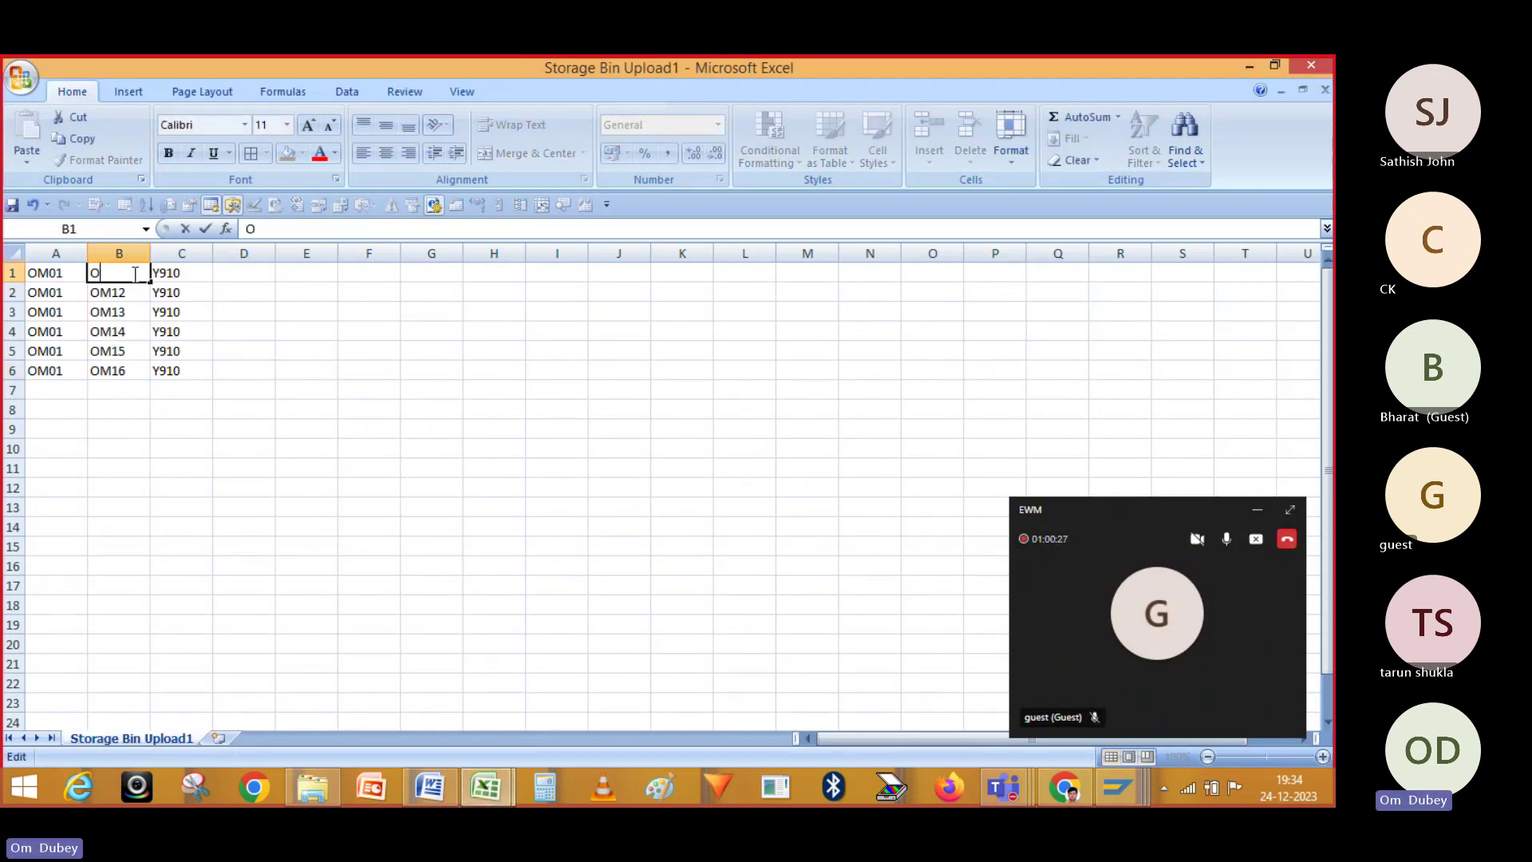
pyautogui.press('BackSpace')
pyautogui.write('A01-01-02')
pyautogui.press('Return')
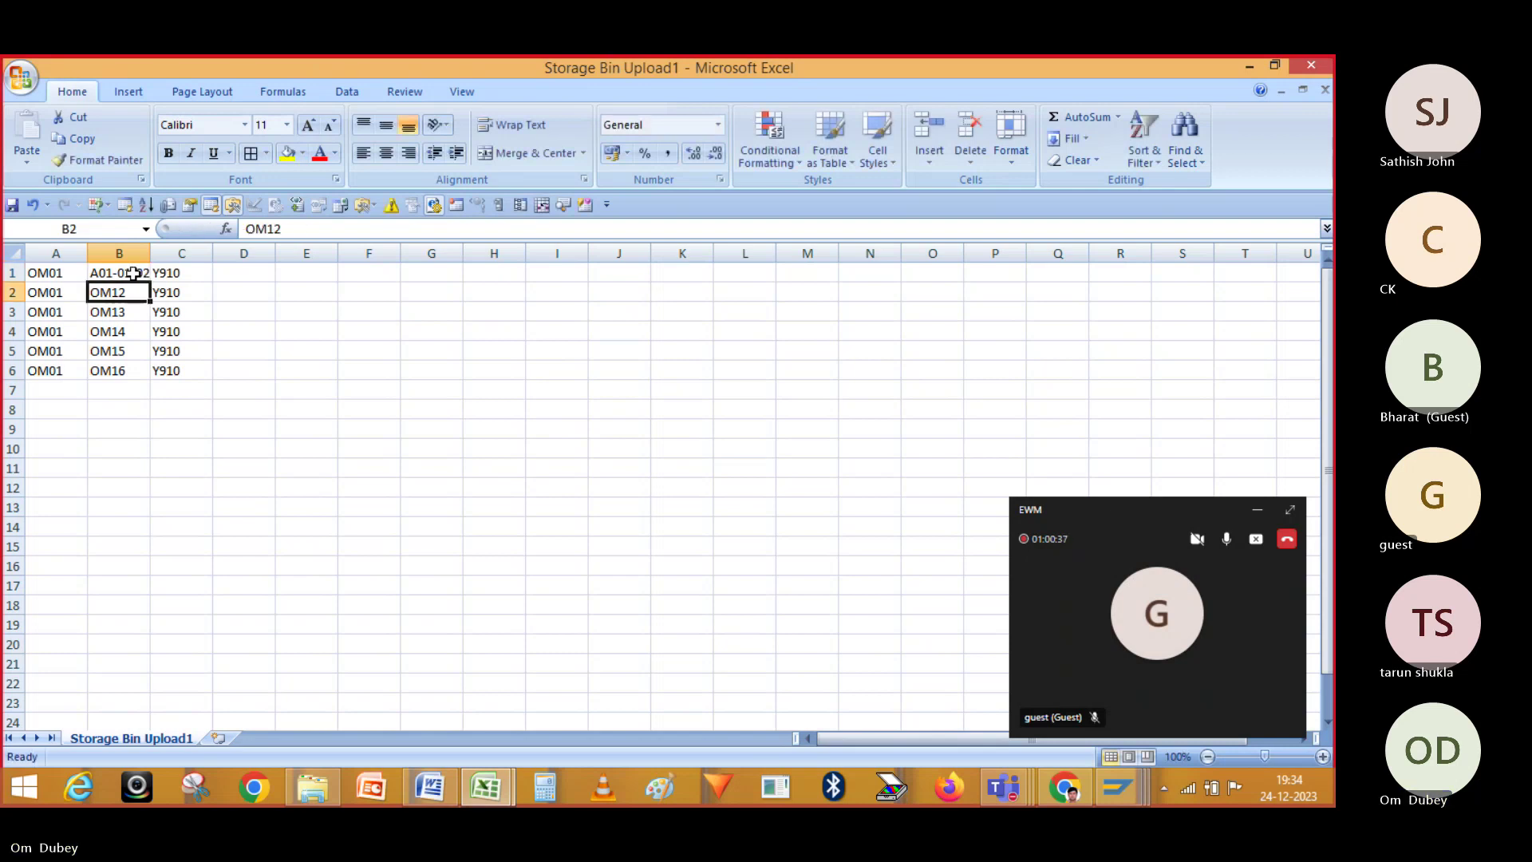
# - Widen column B to fit the bin names and fill B1 down to B6 as the series A01-01-02 to A01-01-07
pyautogui.doubleClick(150, 255)
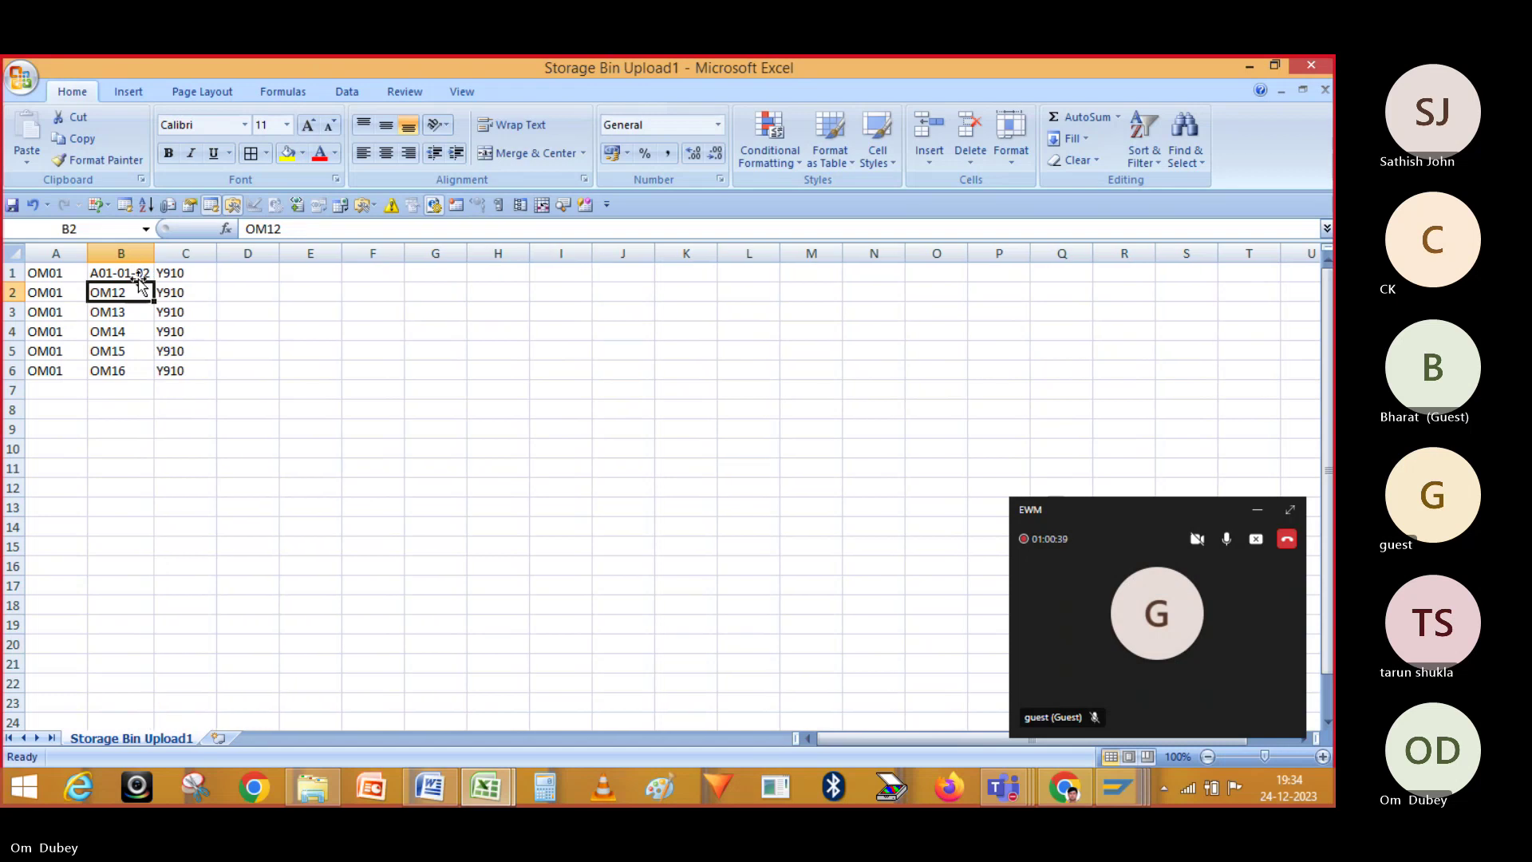
pyautogui.click(140, 273)
pyautogui.moveTo(152, 280); pyautogui.dragTo(151, 377)
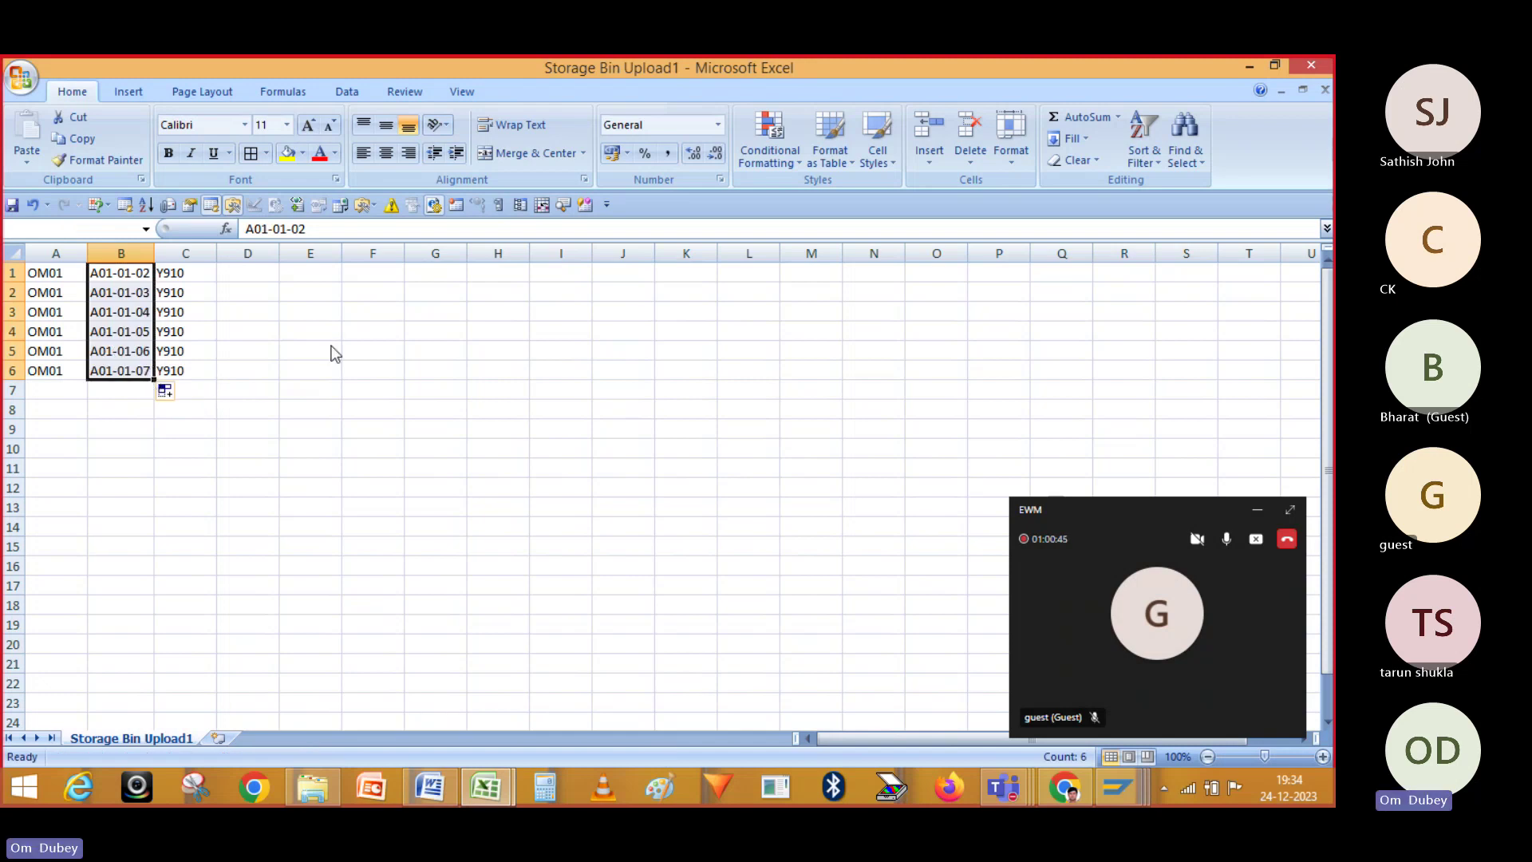
# - Save the storage bin file, keeping the CSV format
pyautogui.hotkey('ctrl', 's')
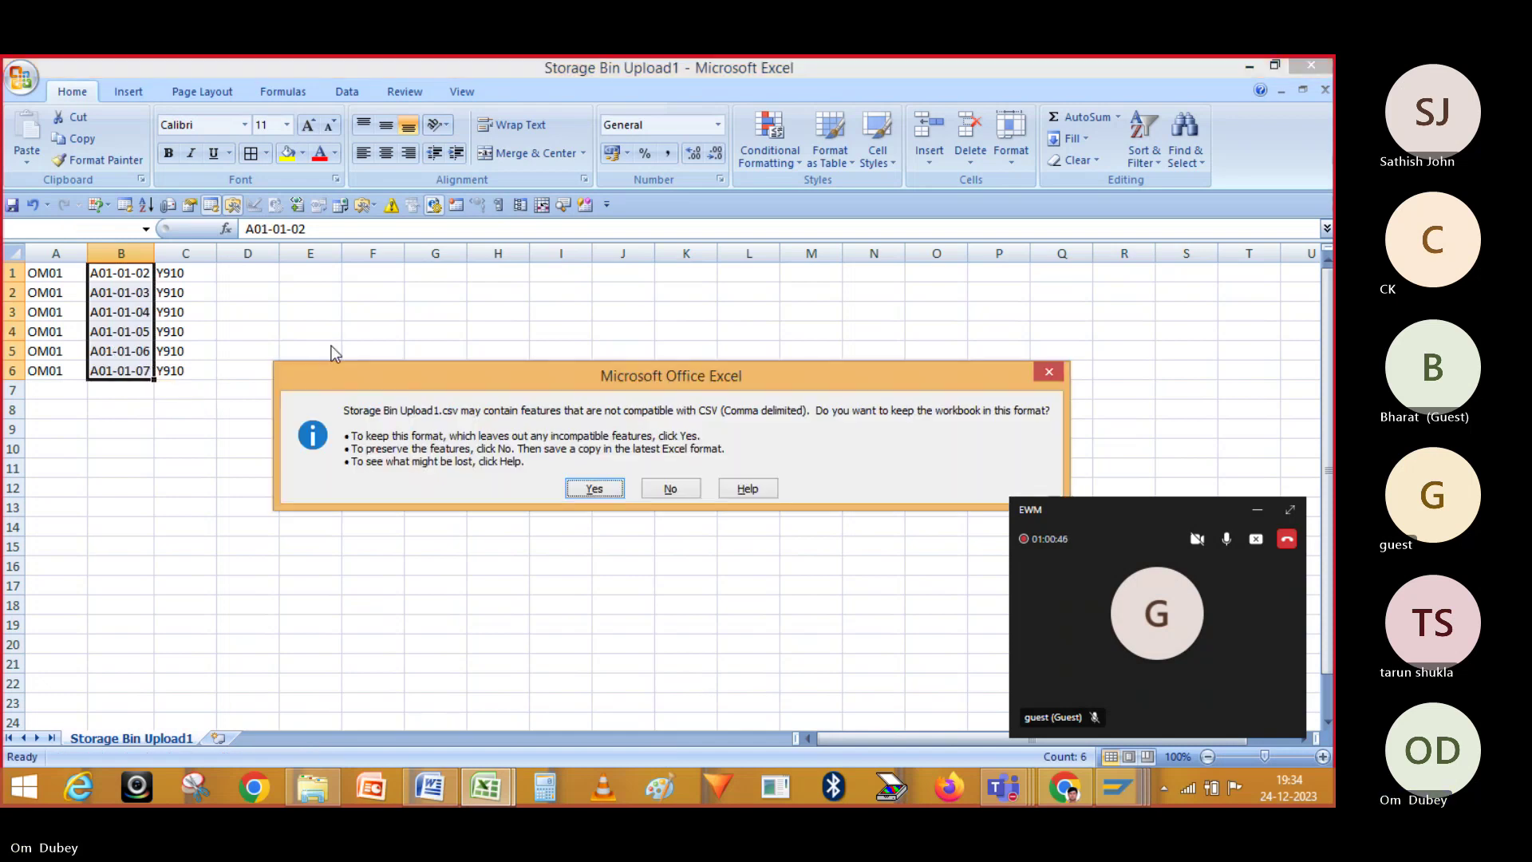
pyautogui.click(596, 487)
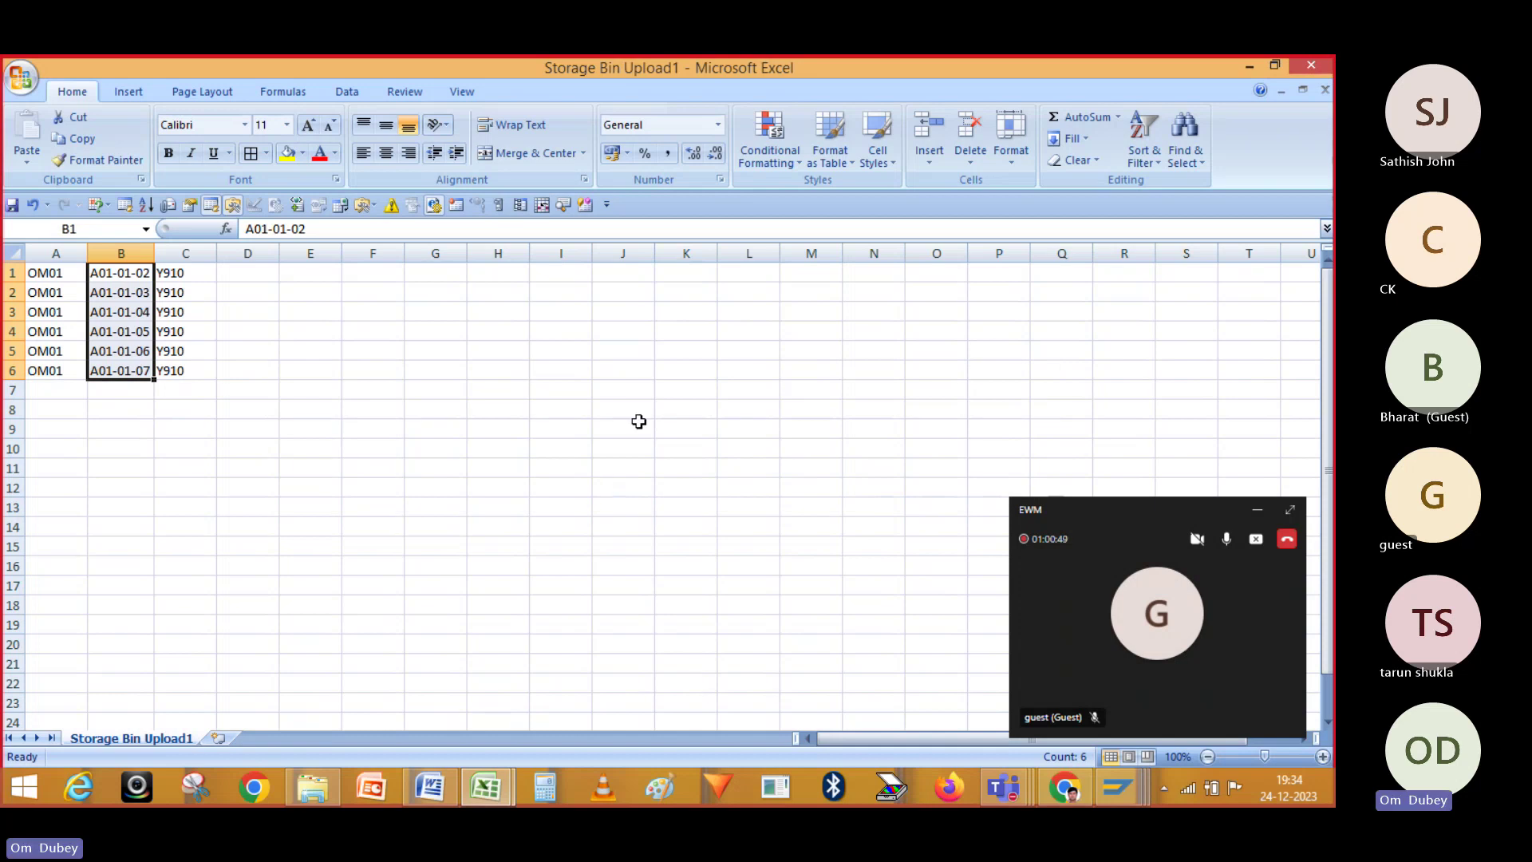
pyautogui.hotkey('ctrl', 's')
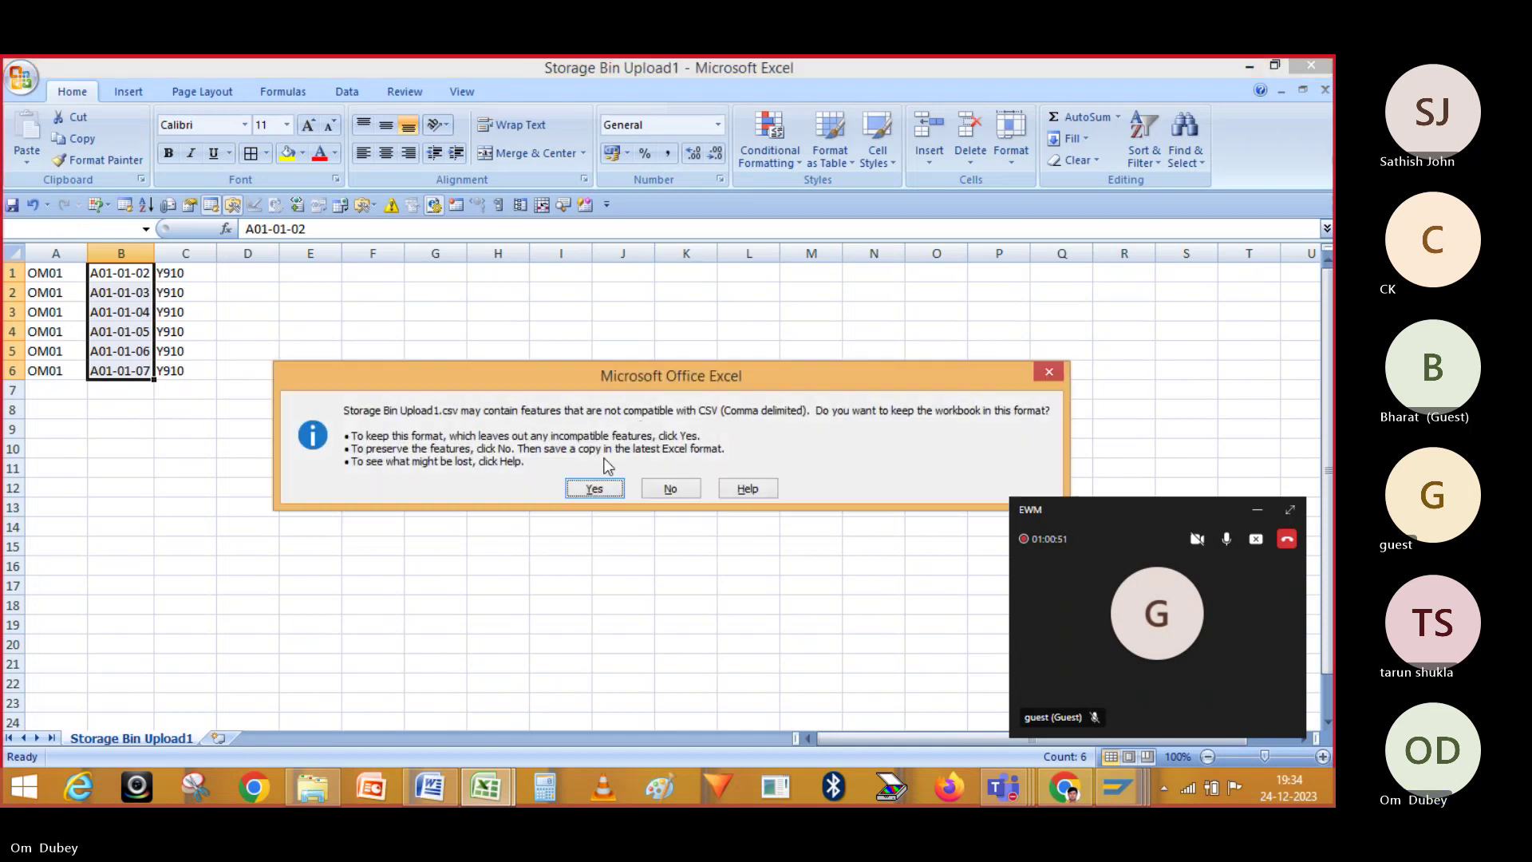
pyautogui.click(593, 488)
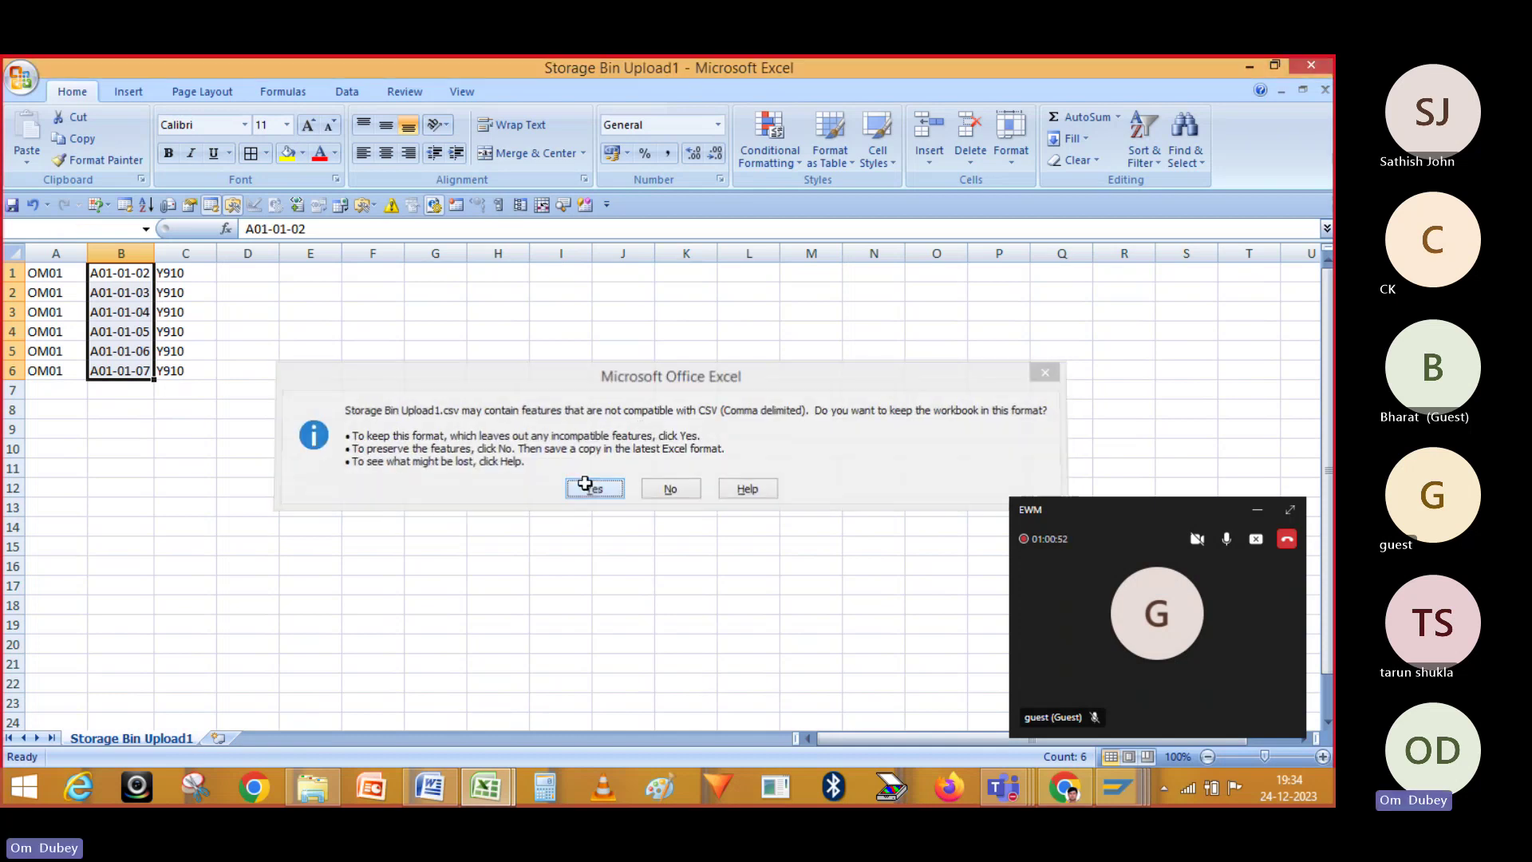
# - Compare the file's columns with the Load Storage Bins layout and close the file, saving its changes in CSV format
pyautogui.click(1309, 67)
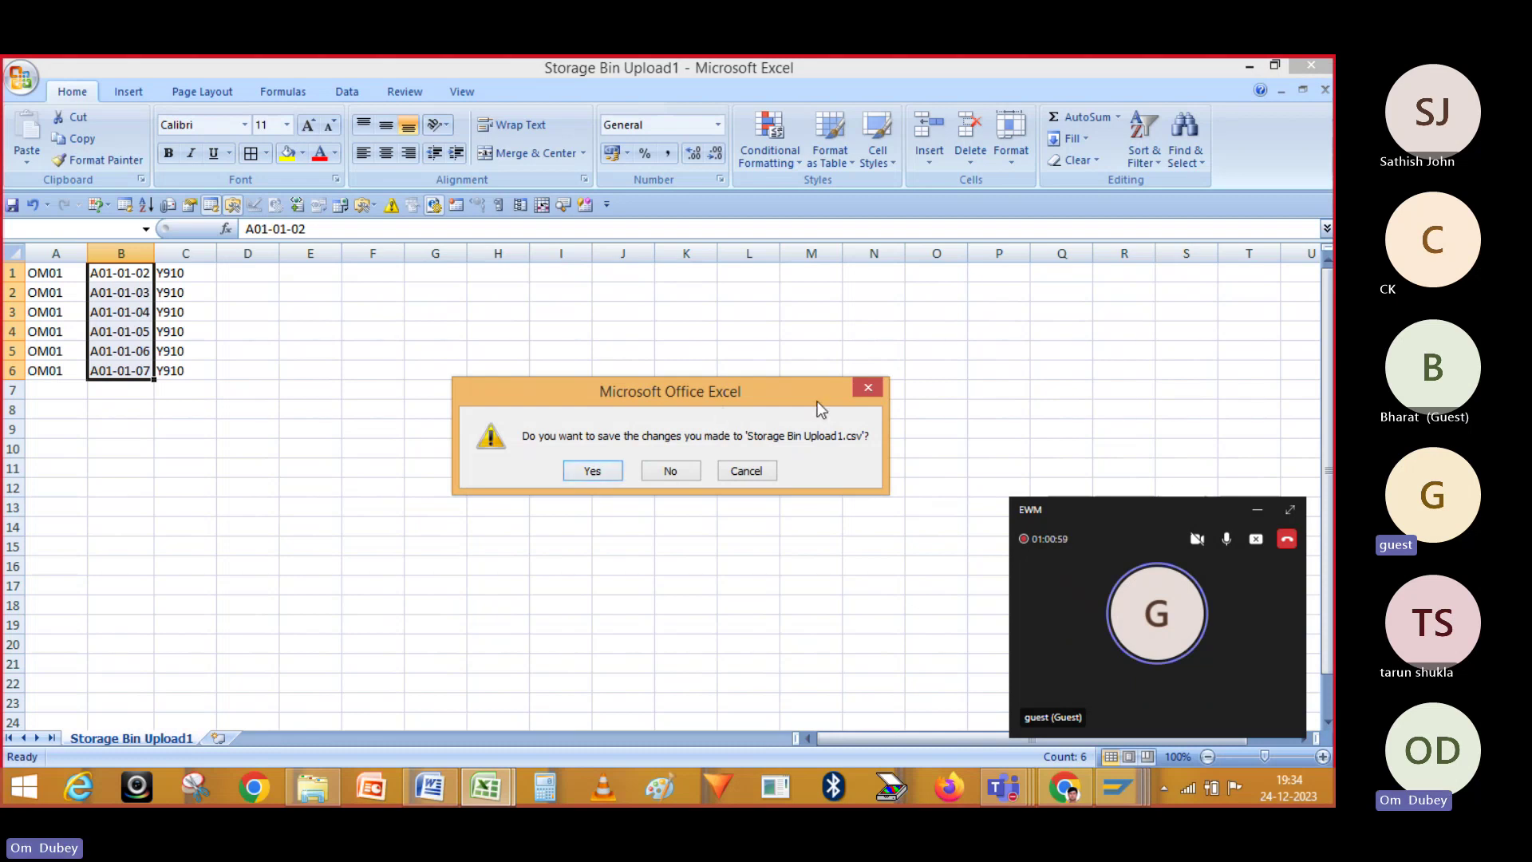
pyautogui.press('alt')
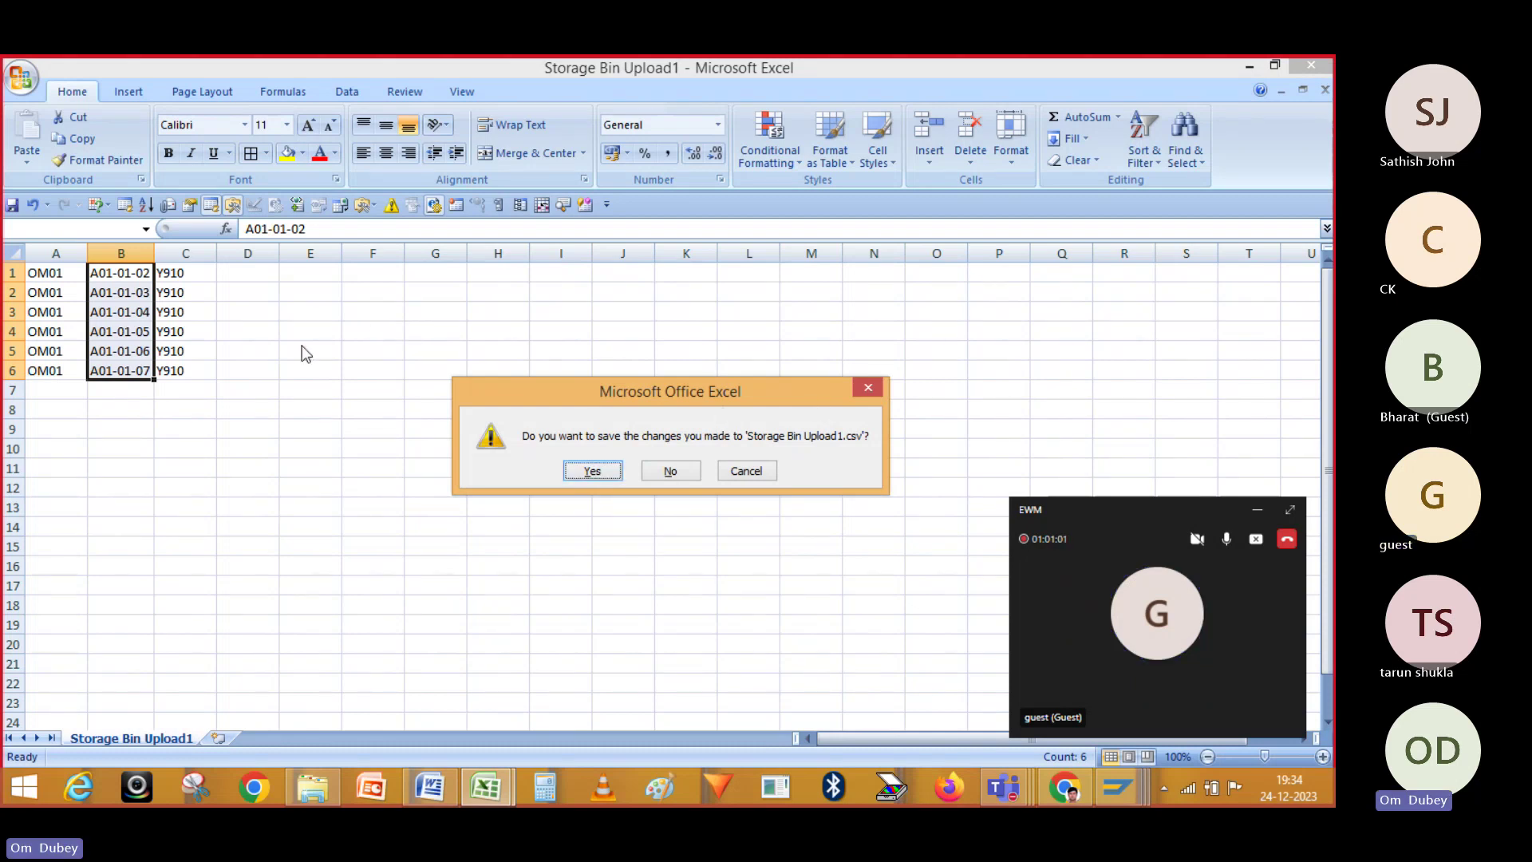
pyautogui.hotkey('alt', 'Tab')
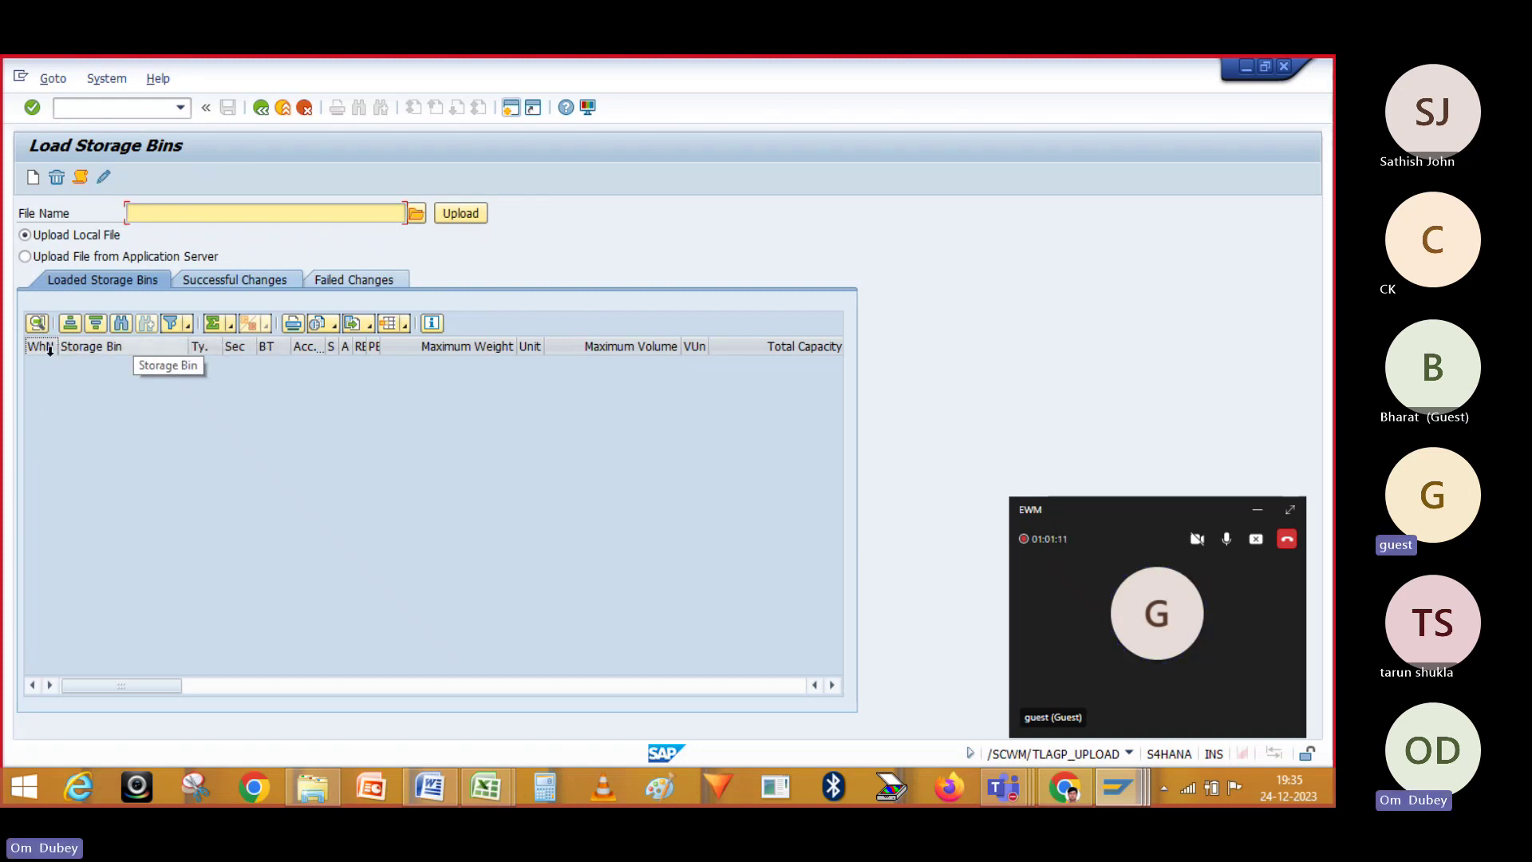
pyautogui.hotkey('alt', 'Tab')
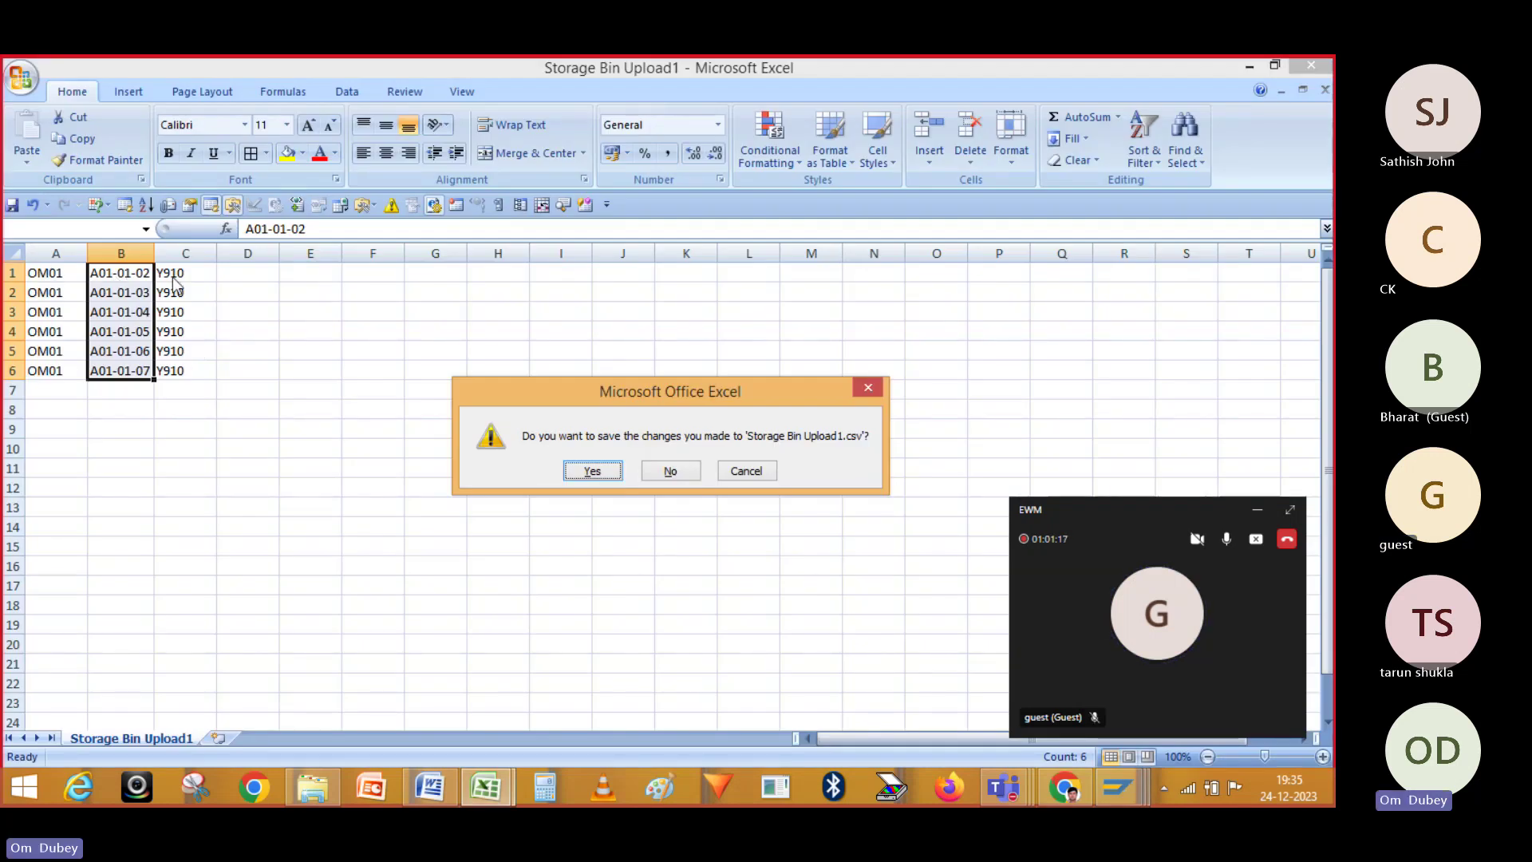
pyautogui.click(612, 469)
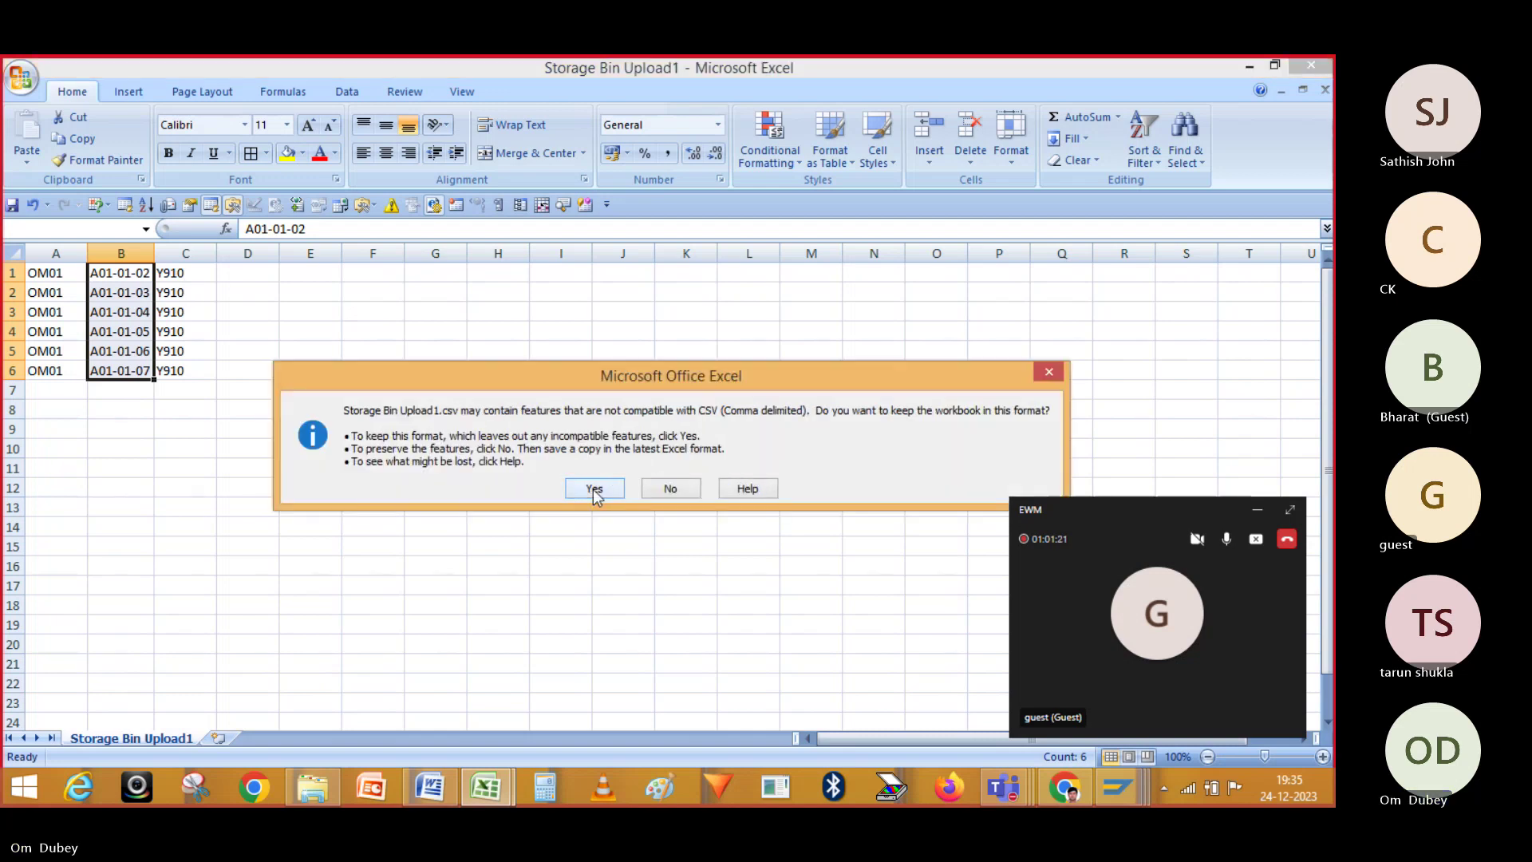
pyautogui.click(591, 488)
# - Switch to Load Storage Bins in SAP and upload the local file Storage Bin Upload1 from the desktop, allowing file access
pyautogui.hotkey('alt', 'Tab')
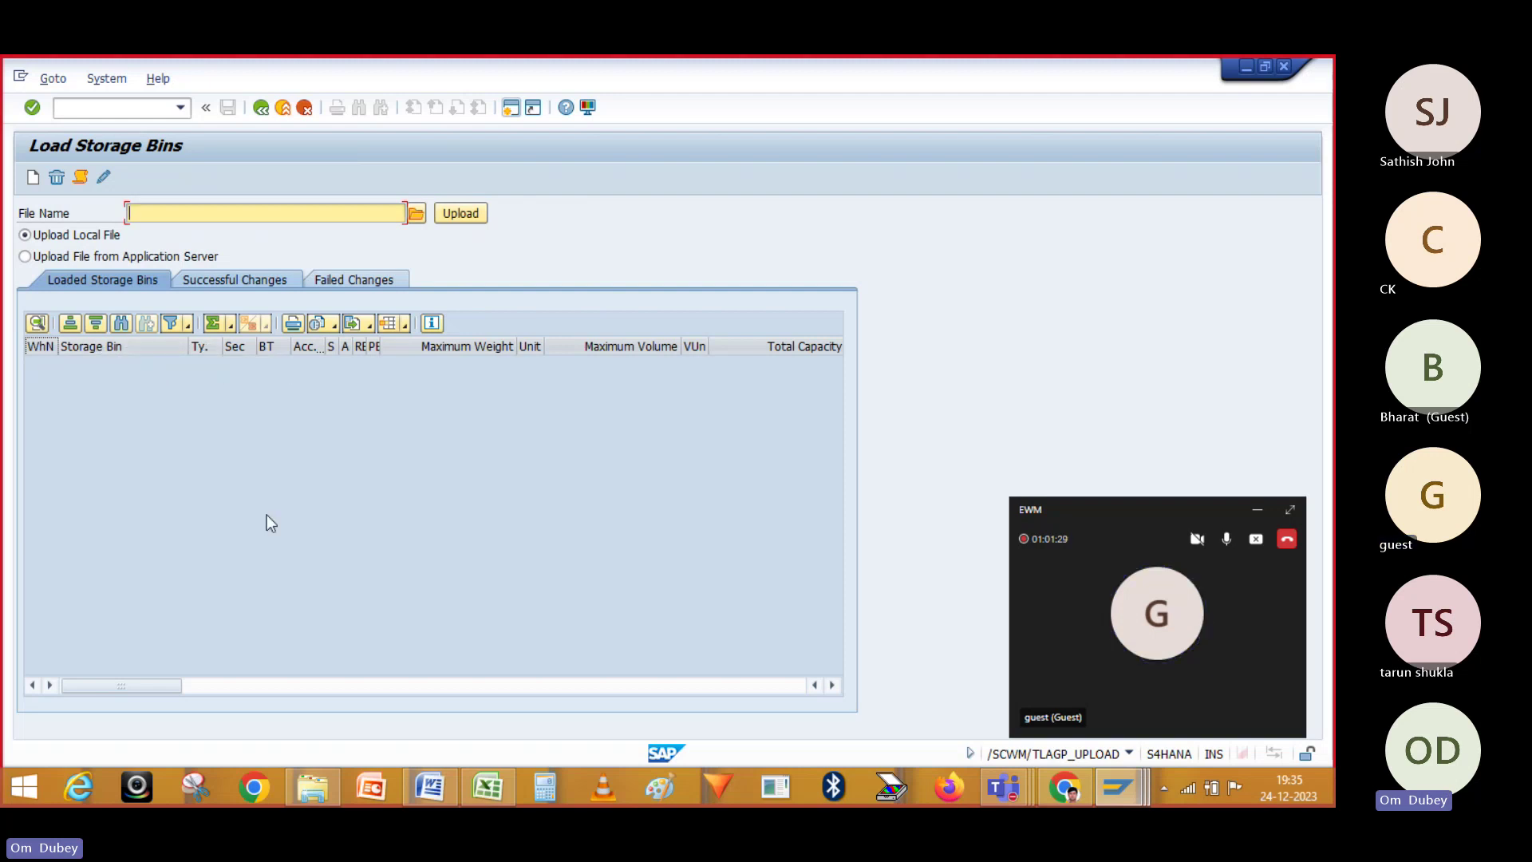
pyautogui.moveTo(136, 680); pyautogui.dragTo(51, 642)
pyautogui.click(413, 213)
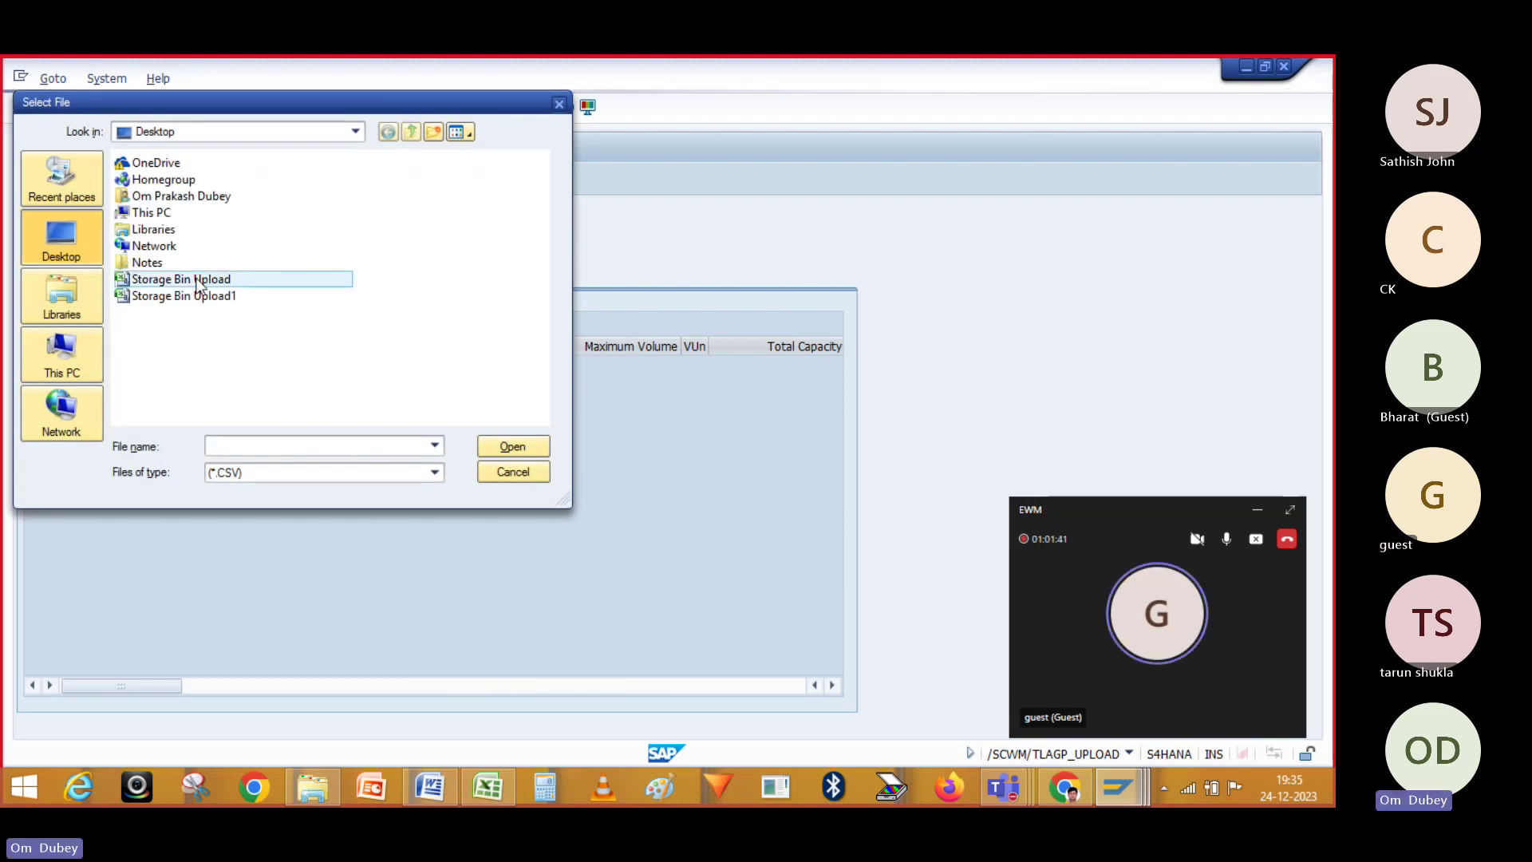
pyautogui.doubleClick(185, 297)
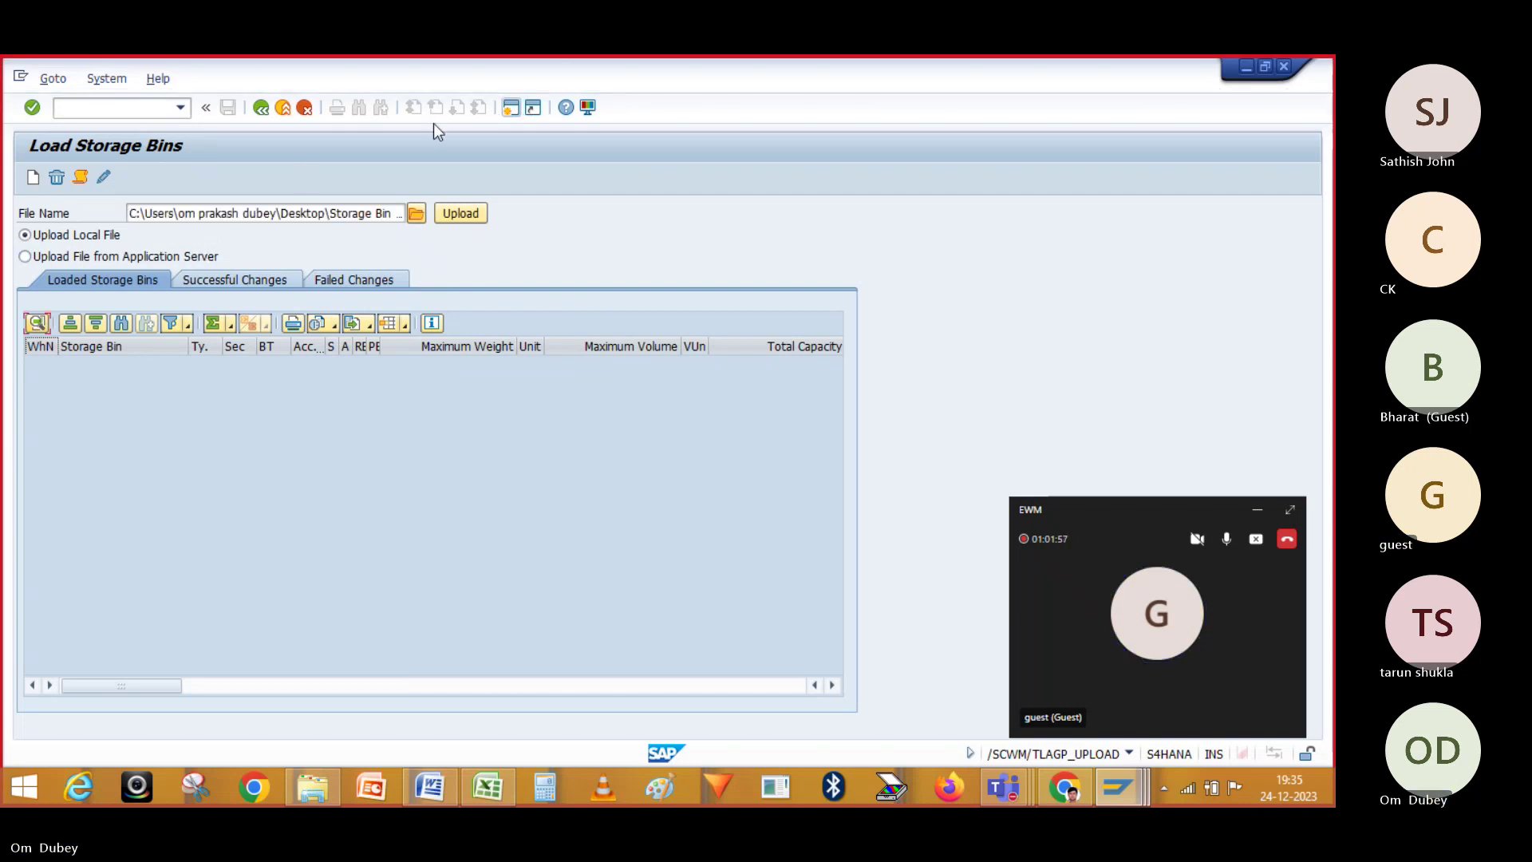
pyautogui.click(458, 213)
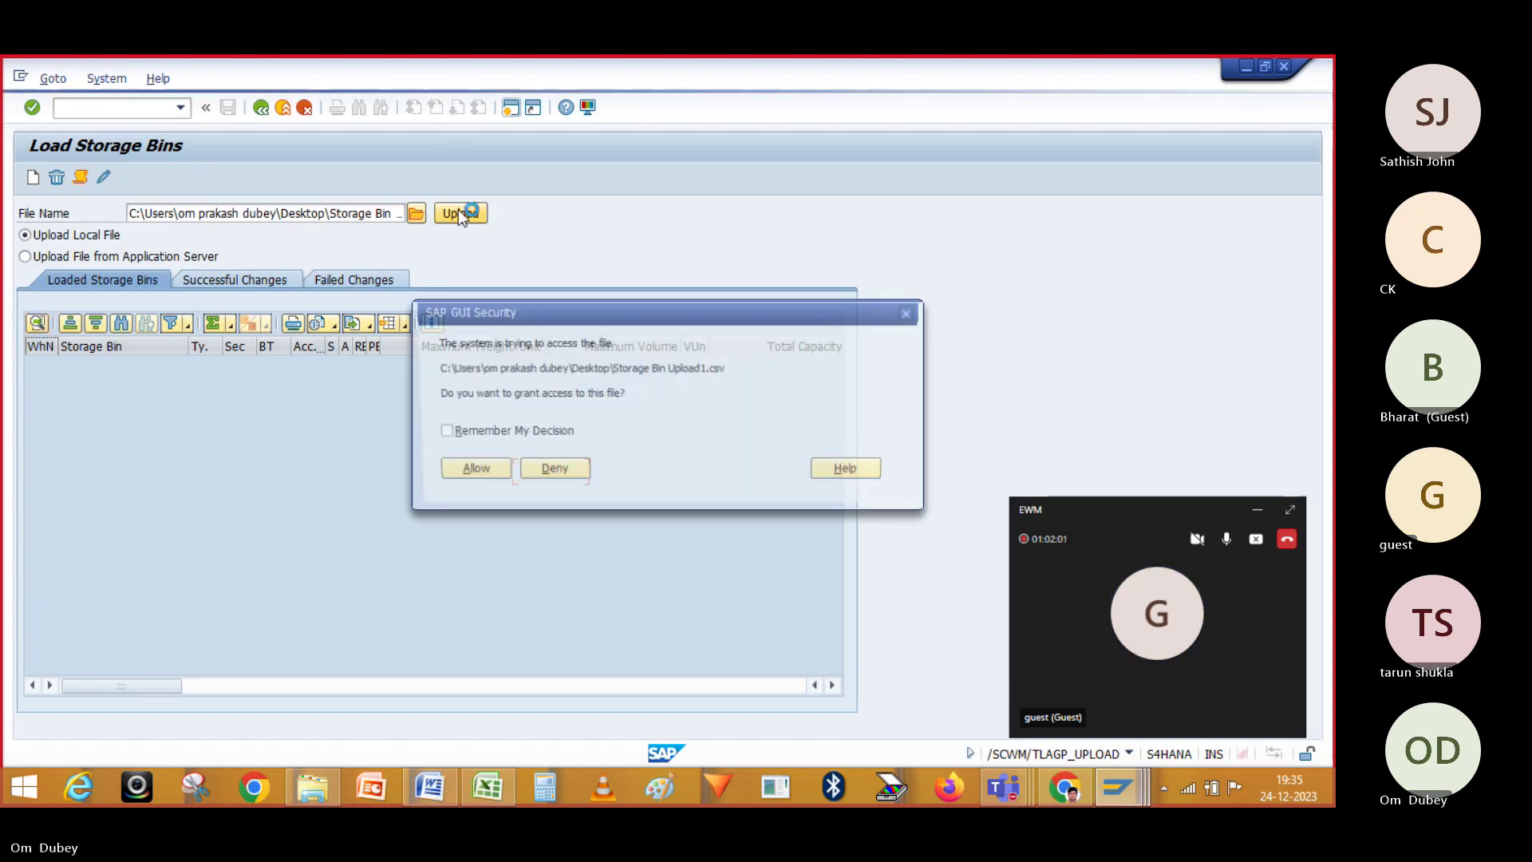
pyautogui.click(457, 472)
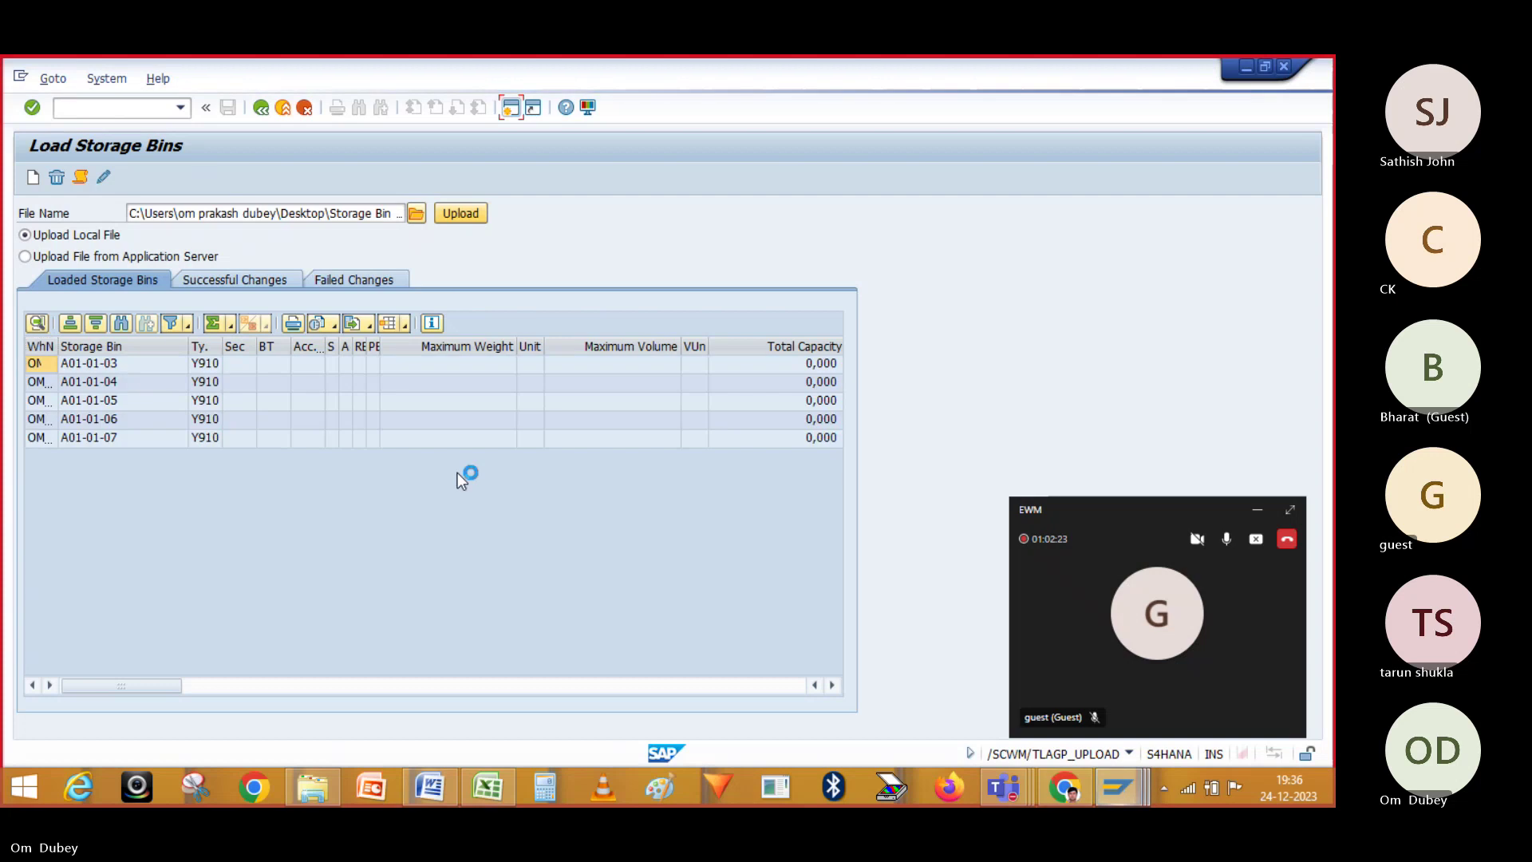
# - Create the loaded storage bins and widen the warehouse number column in the list of successful changes
pyautogui.click(40, 363)
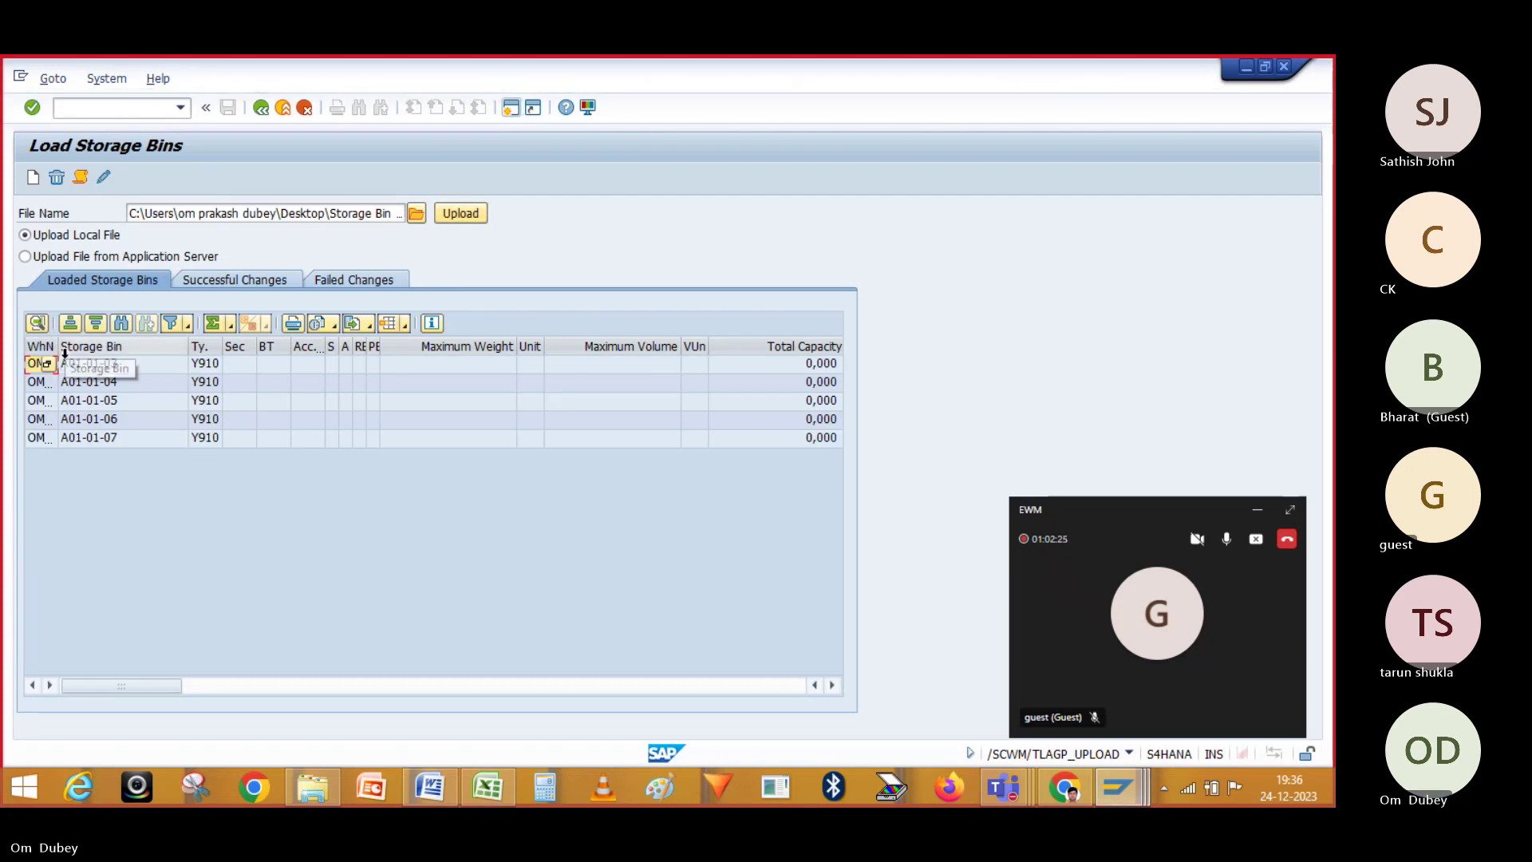
pyautogui.click(32, 177)
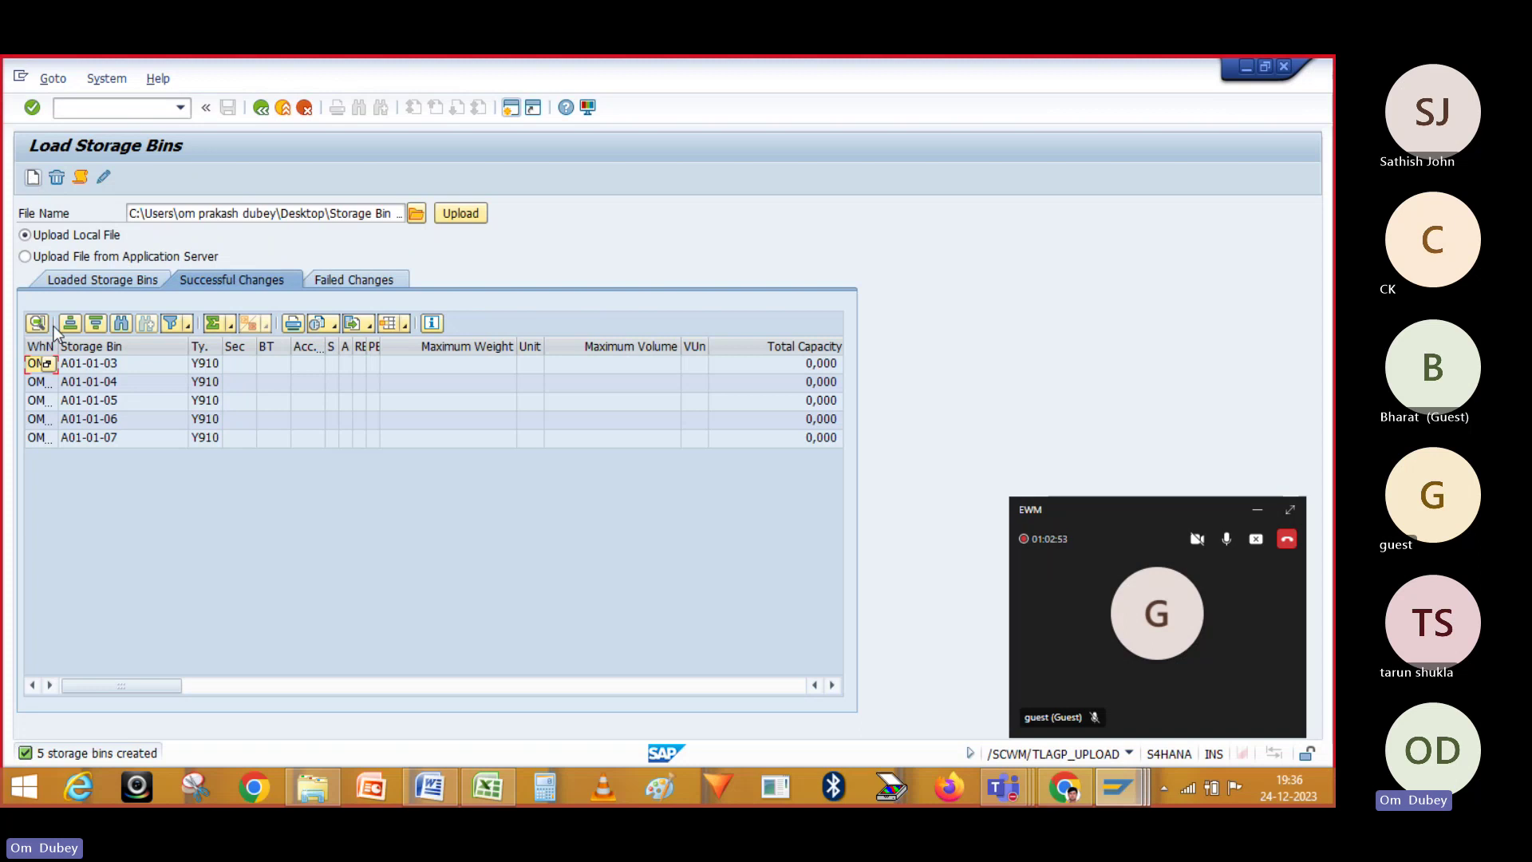
pyautogui.moveTo(58, 349); pyautogui.dragTo(91, 355)
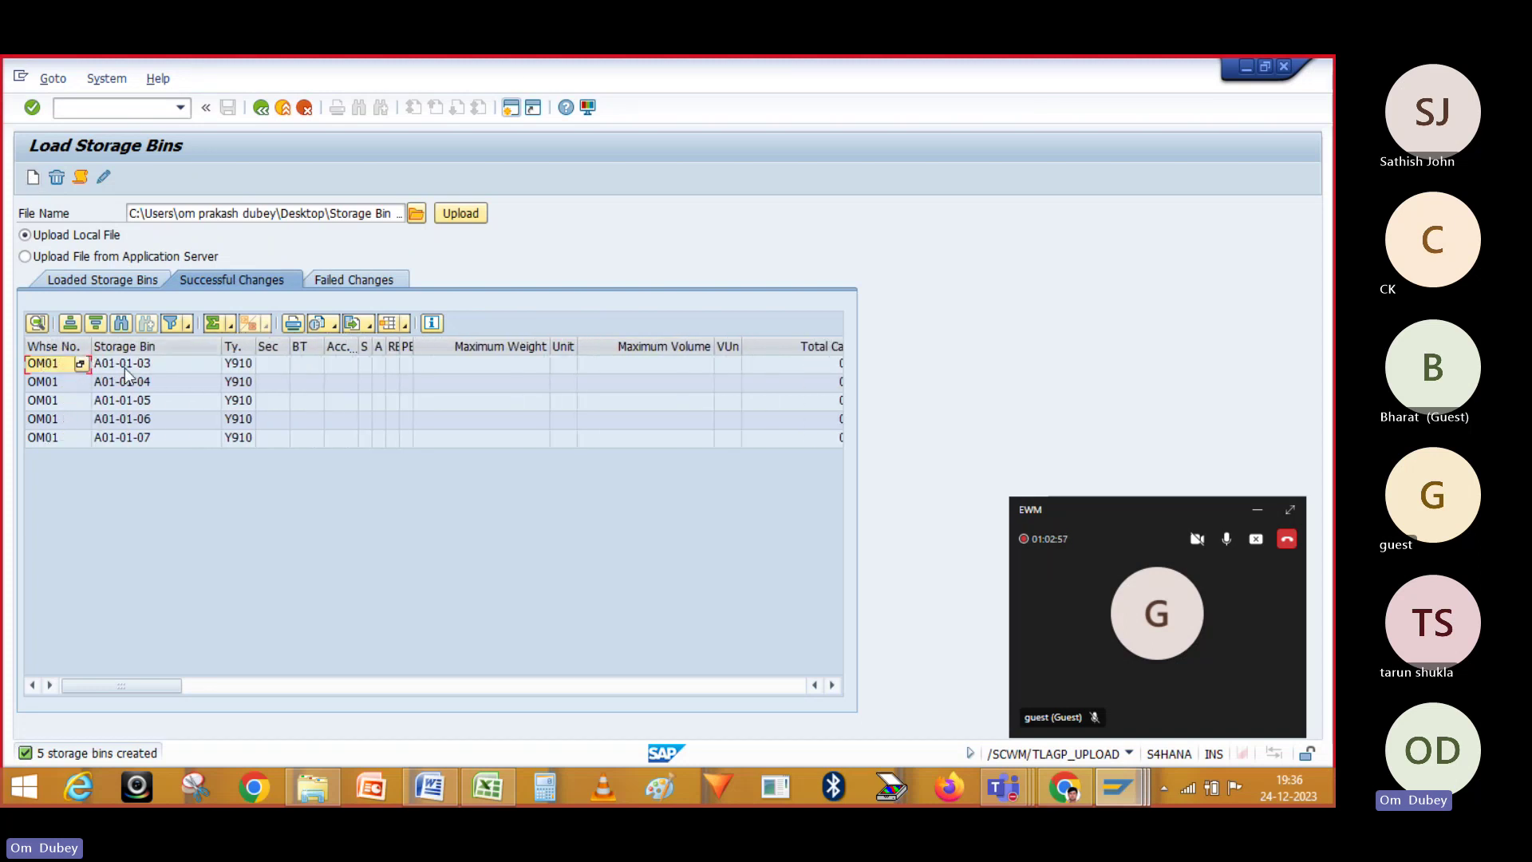
pyautogui.click(125, 367)
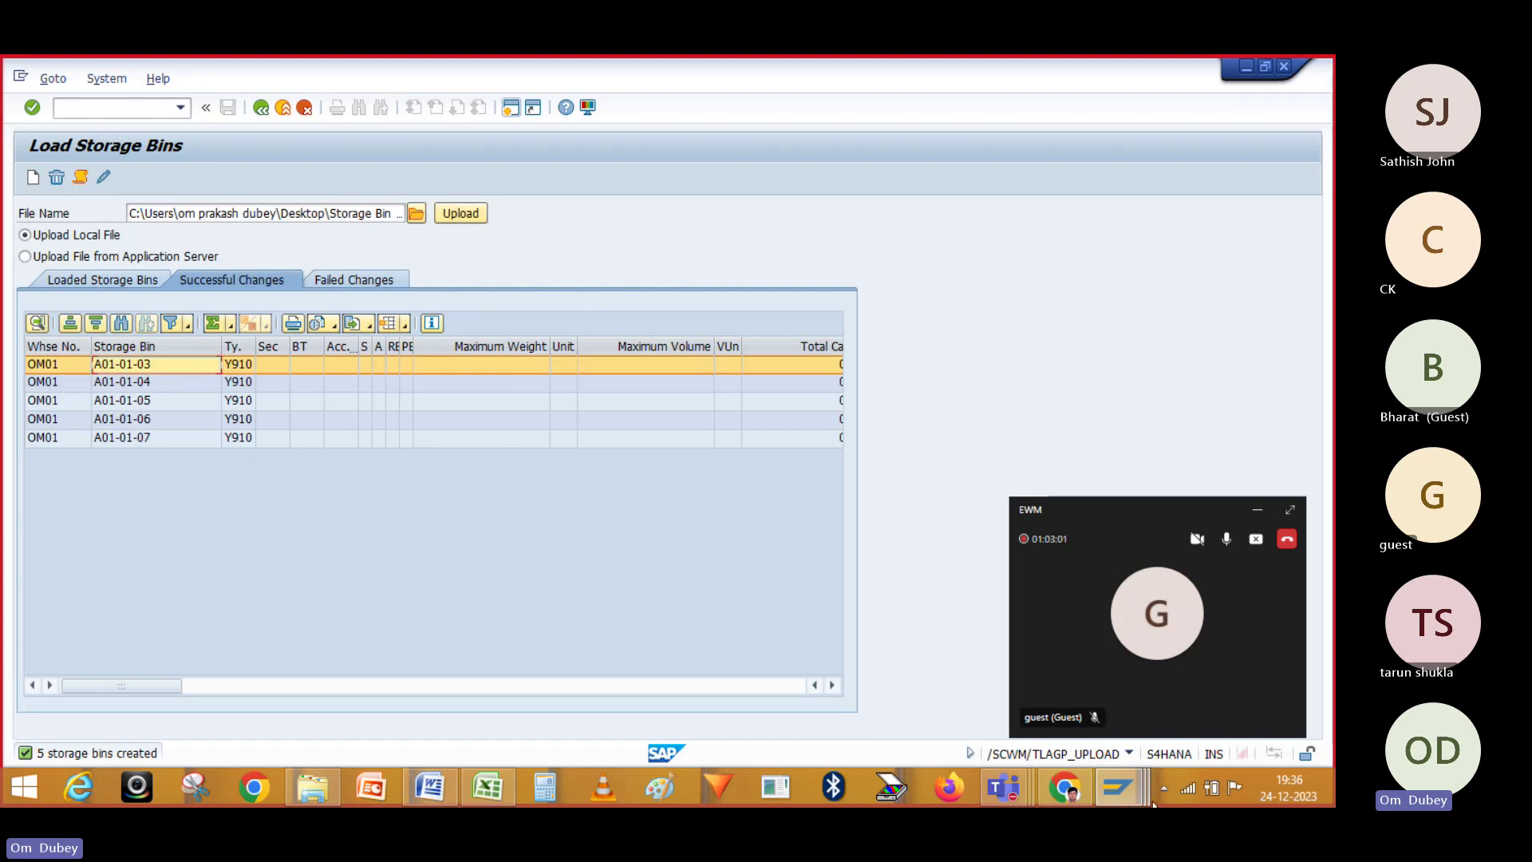
# - Switch to the SAP session showing warehouse 001 and open the general table display with transaction SE16N
pyautogui.moveTo(1131, 791)
pyautogui.moveTo(1119, 787)
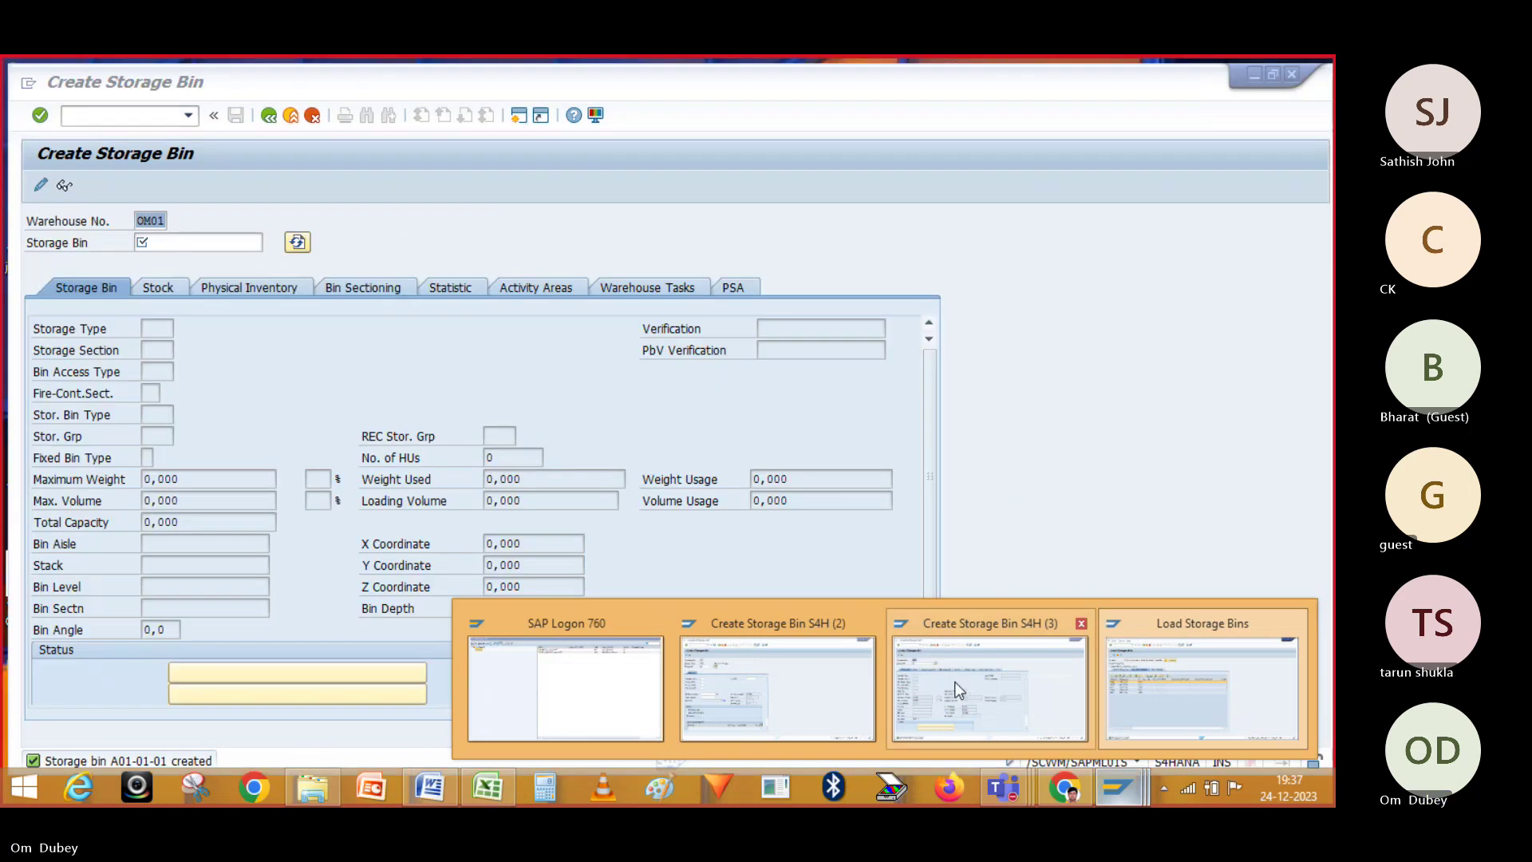
pyautogui.click(767, 670)
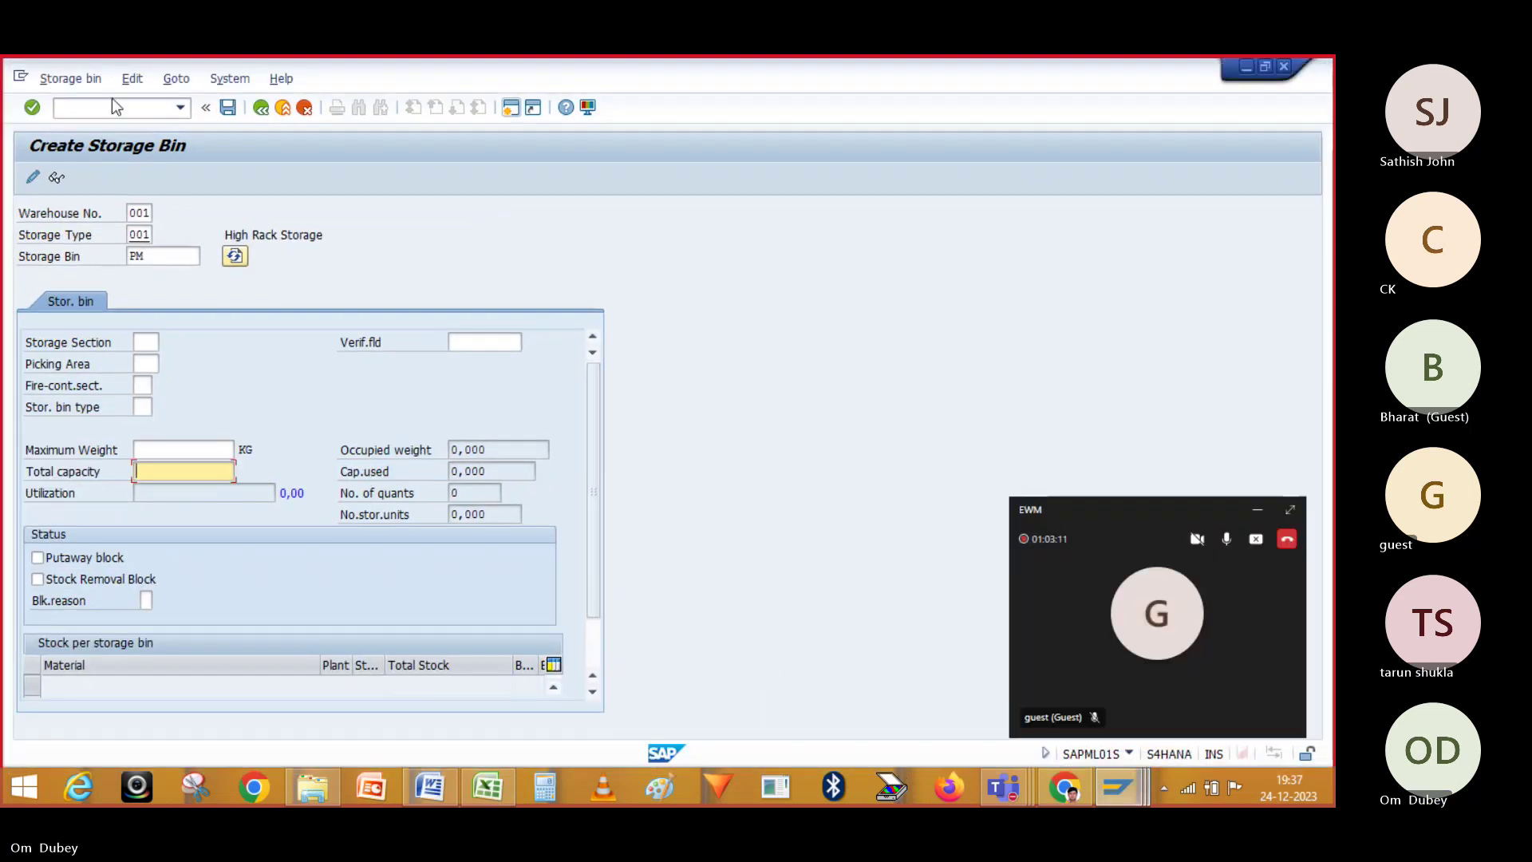
pyautogui.click(112, 110)
pyautogui.write('/NS')
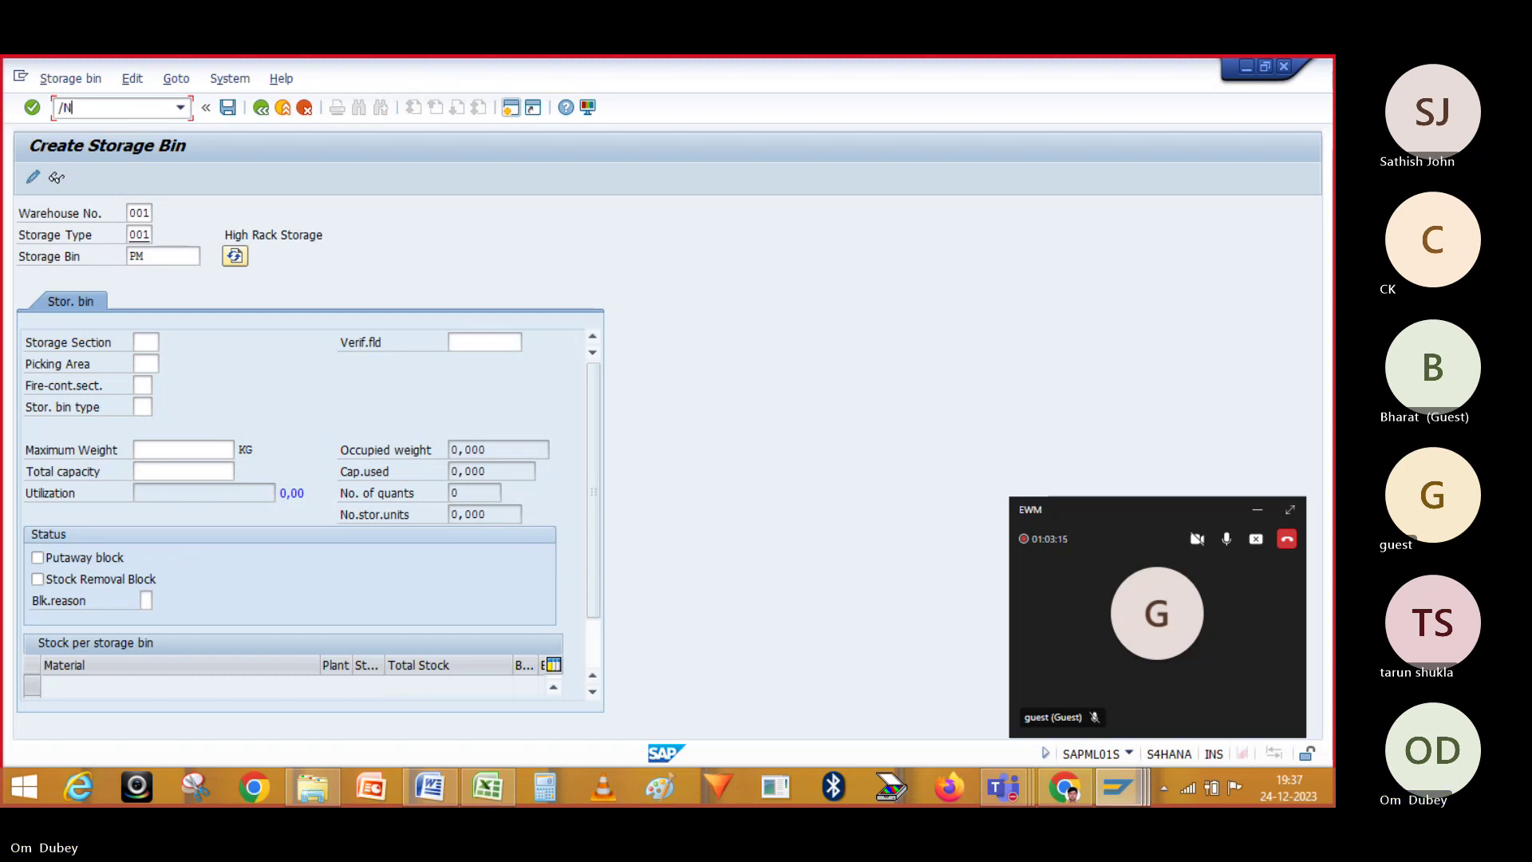
pyautogui.press('BackSpace')
pyautogui.write('/SCWM/')
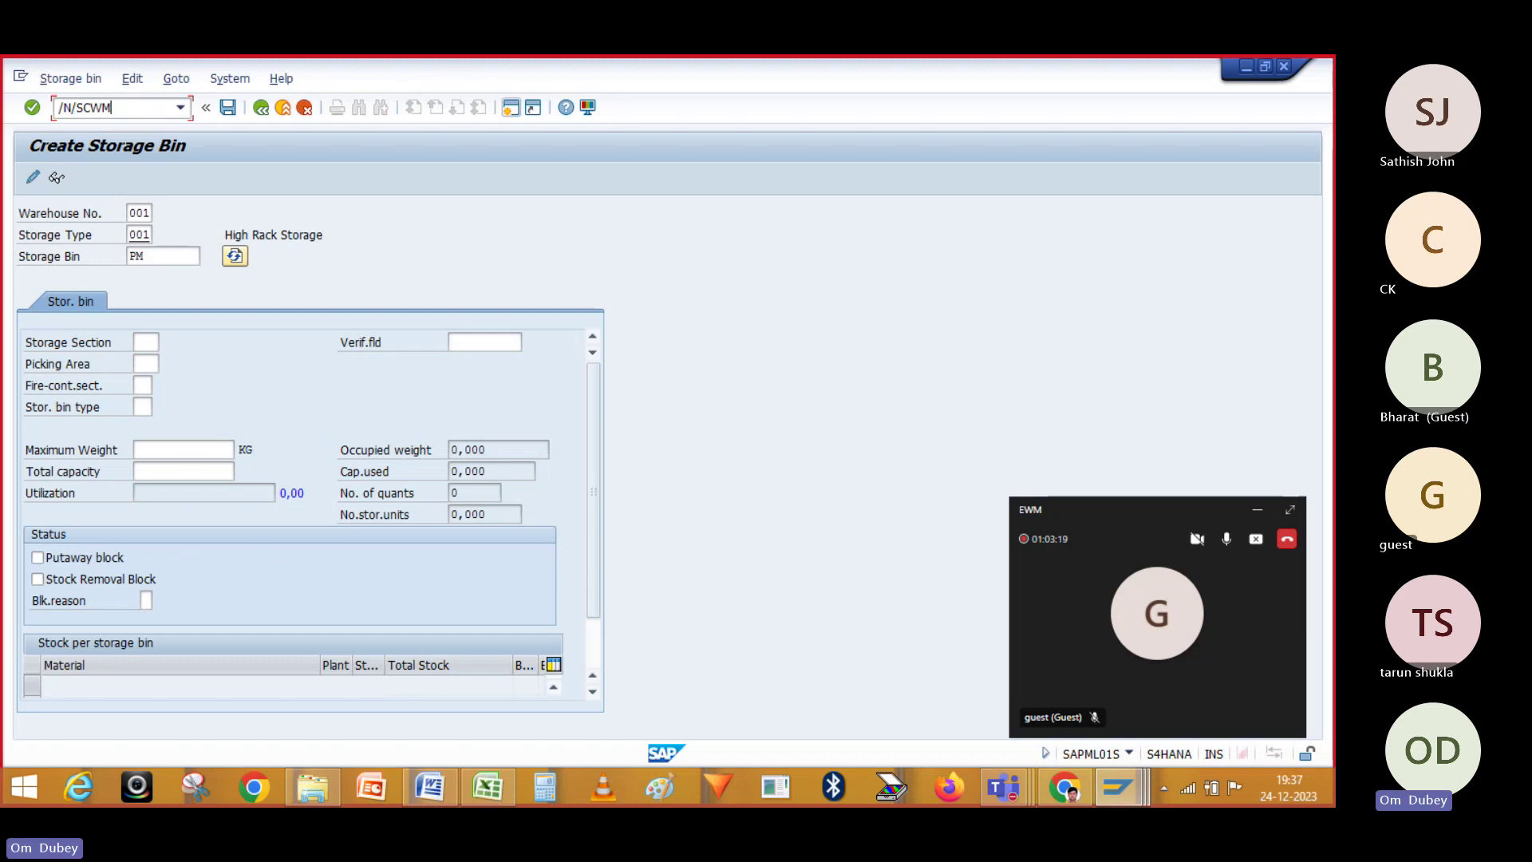
pyautogui.press('BackSpace')
pyautogui.press('BackSpace')
pyautogui.press('BackSpace')
pyautogui.press('BackSpace')
pyautogui.press('BackSpace')
pyautogui.press('BackSpace')
pyautogui.press('BackSpace')
pyautogui.press('BackSpace')
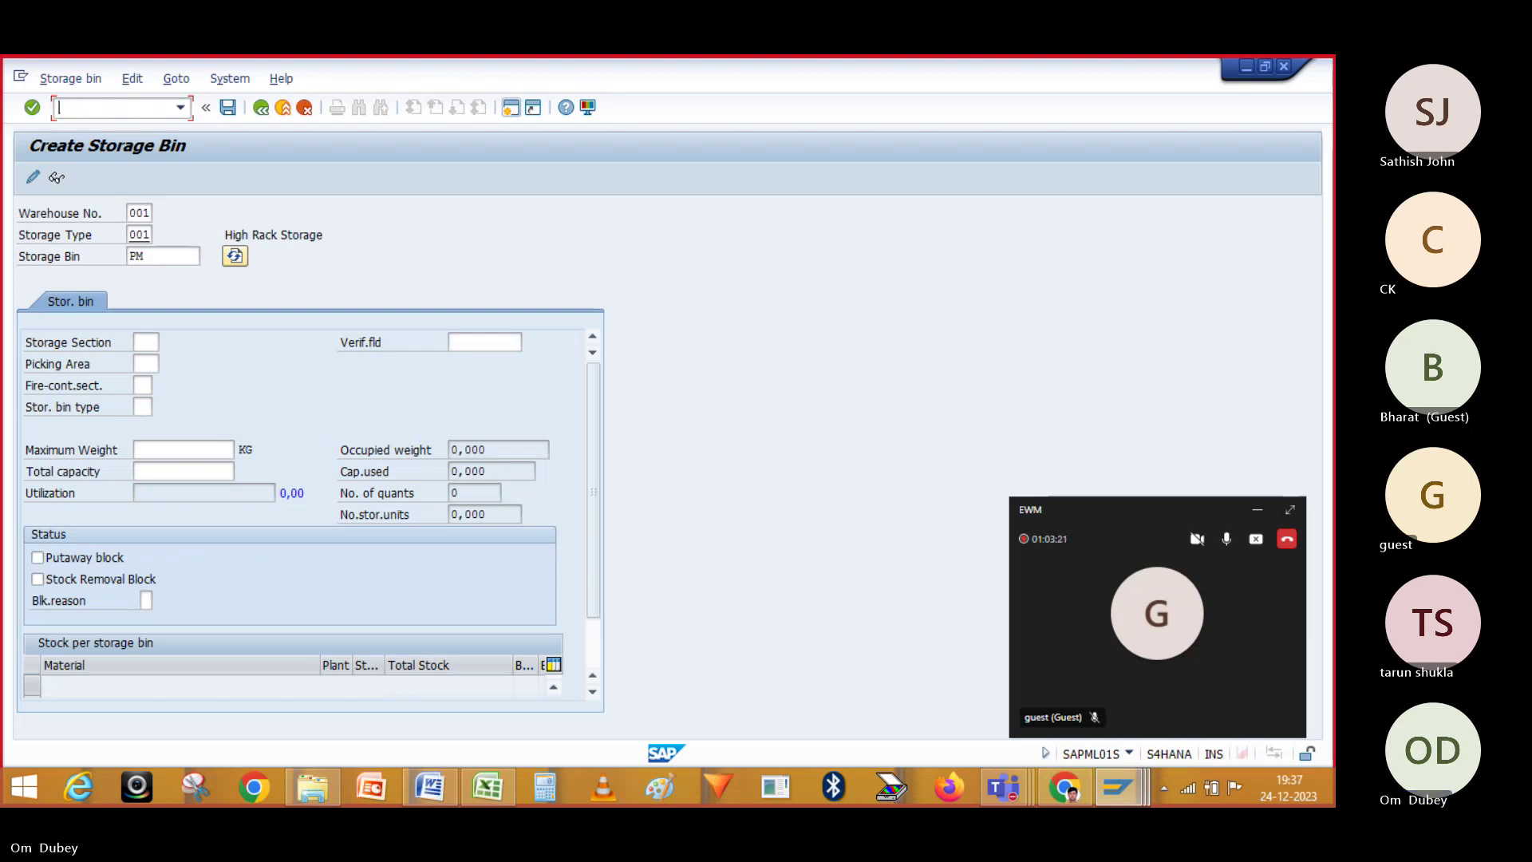
pyautogui.write('/NSE16N')
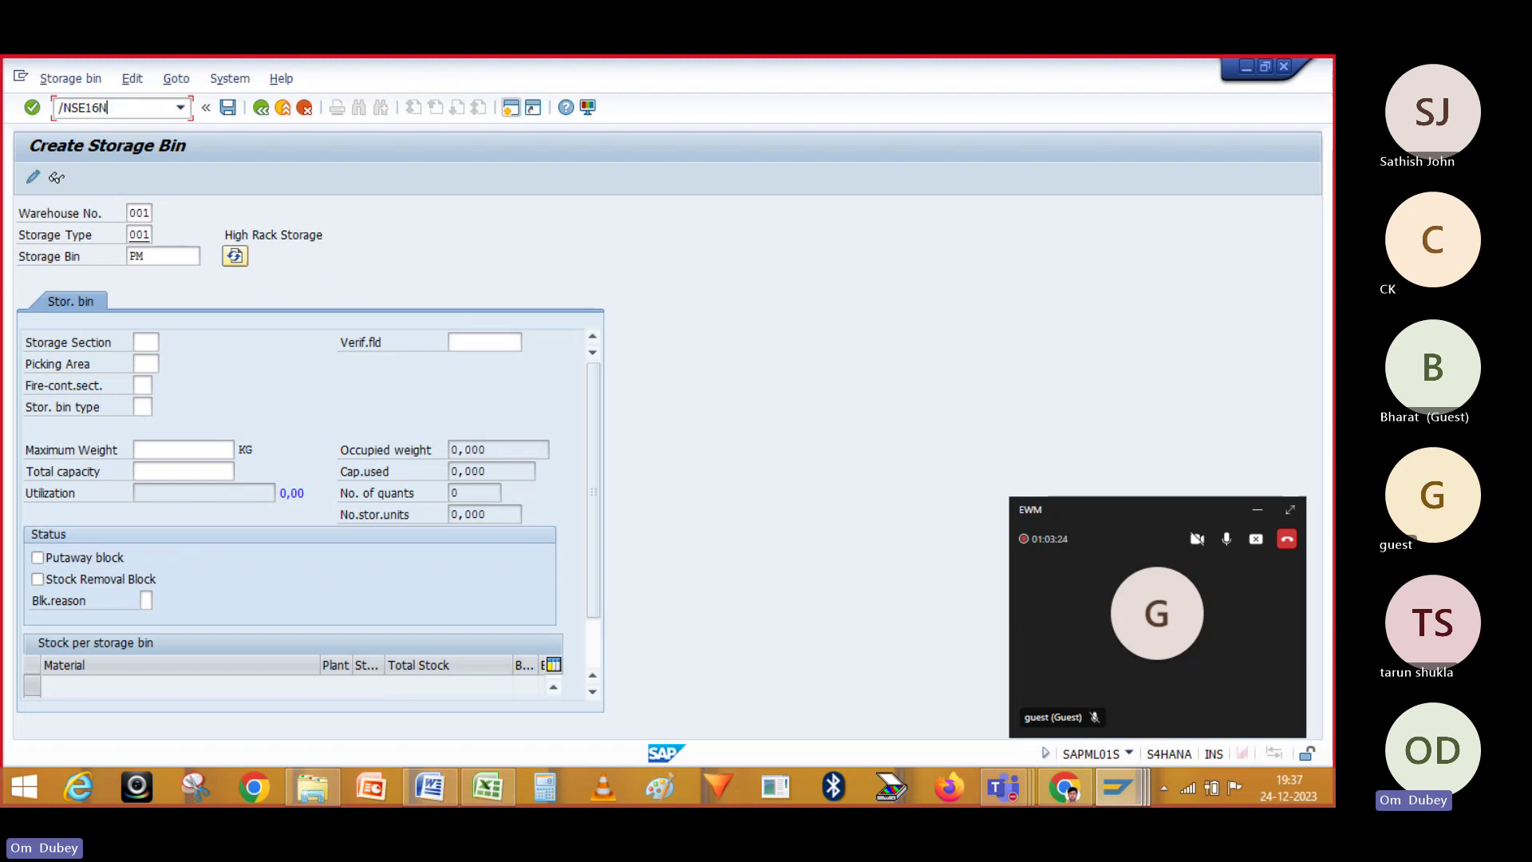
pyautogui.press('Return')
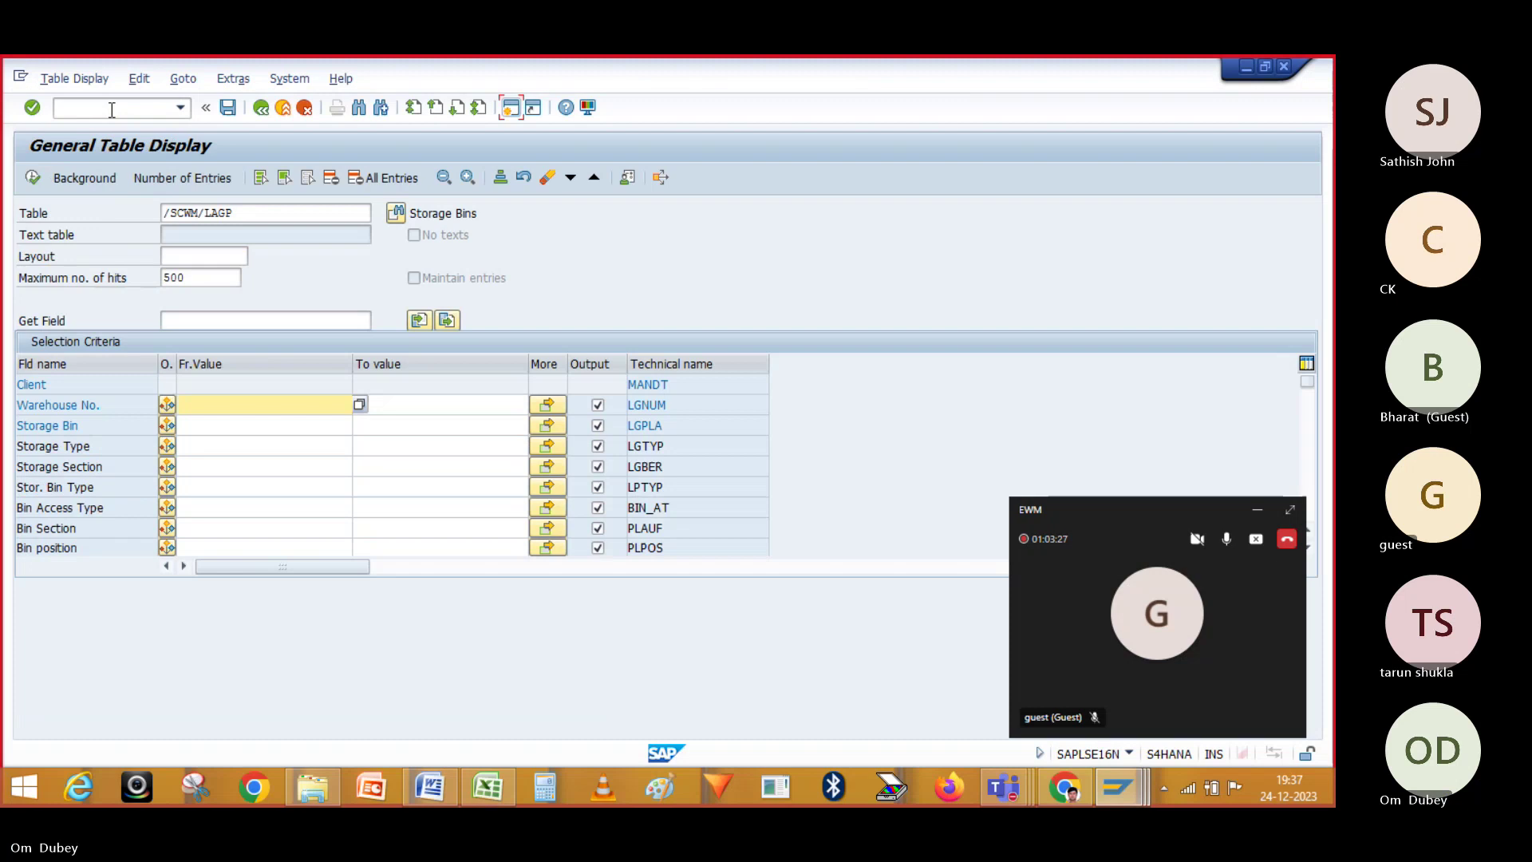
# - Display the entries of table /SCWM/LAGP for warehouse number OM01
pyautogui.click(212, 399)
pyautogui.click(214, 423)
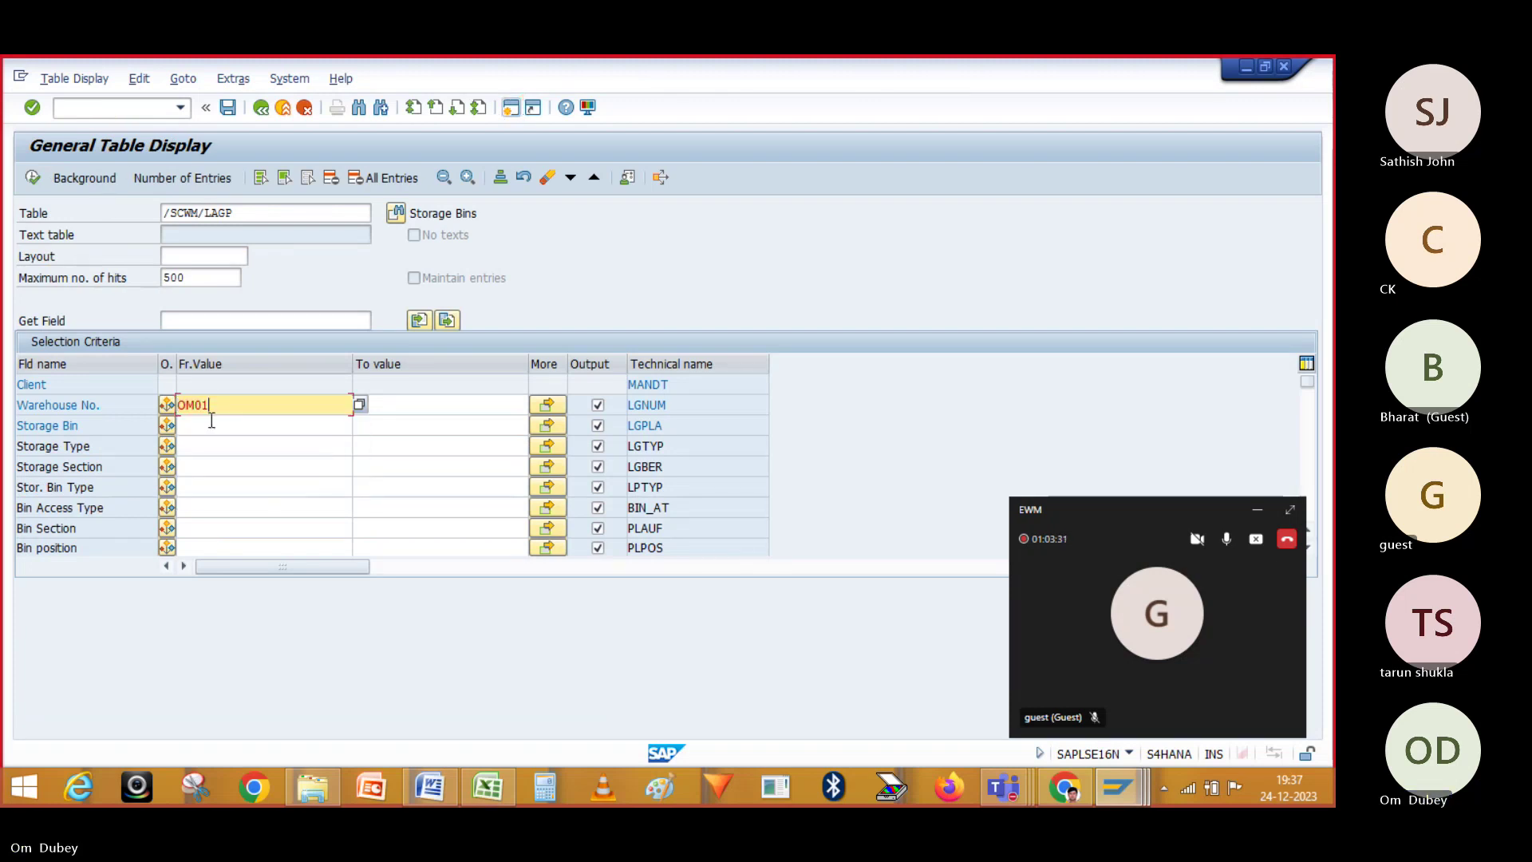
pyautogui.click(33, 179)
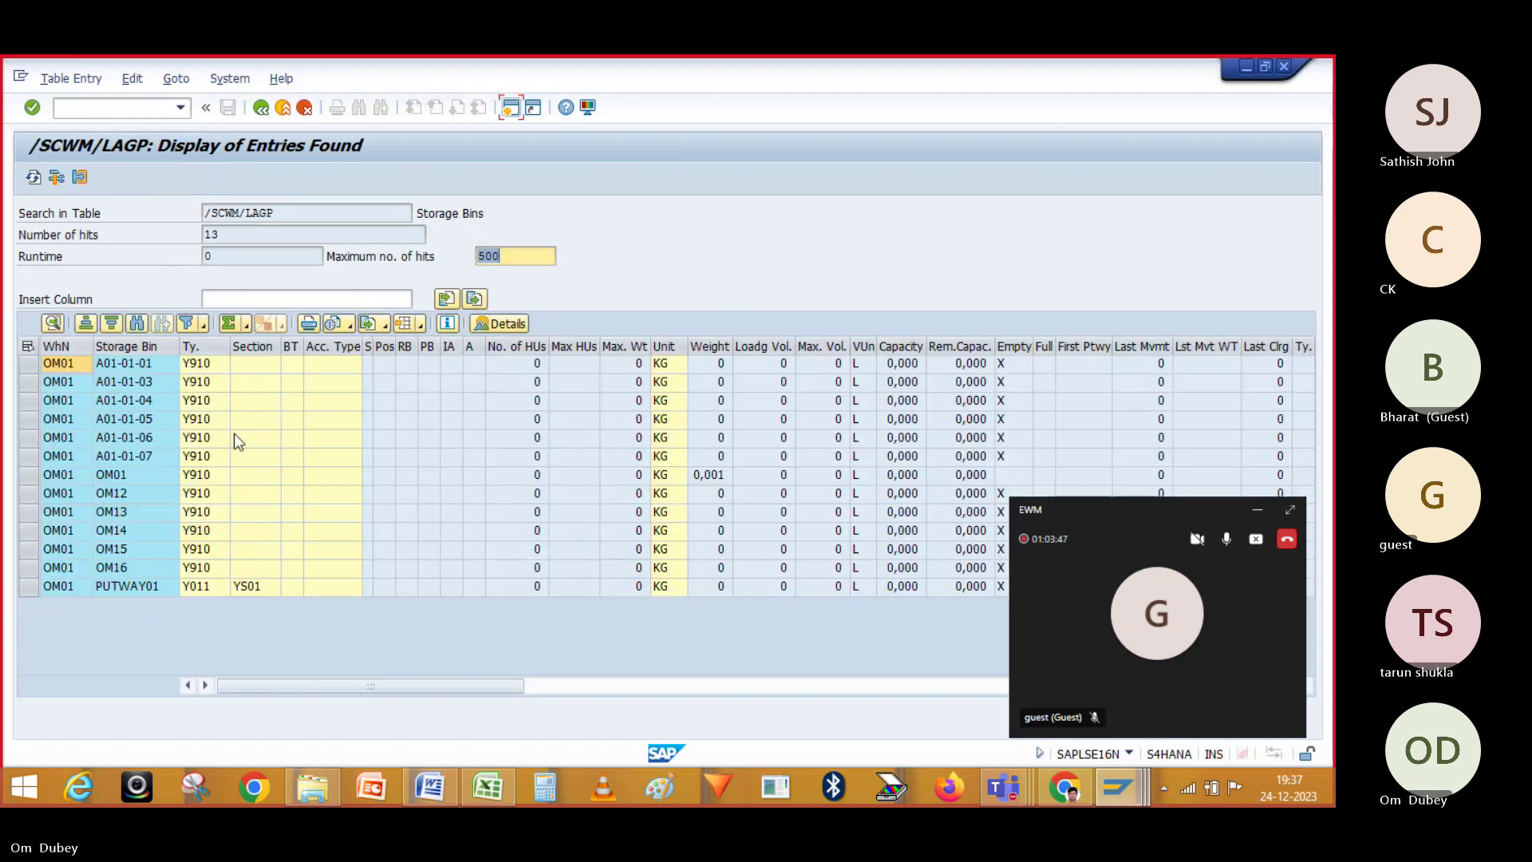
# - Minimize the meeting window and examine the storage bins listed for warehouse OM01, starting from A01-01-01
pyautogui.click(1258, 512)
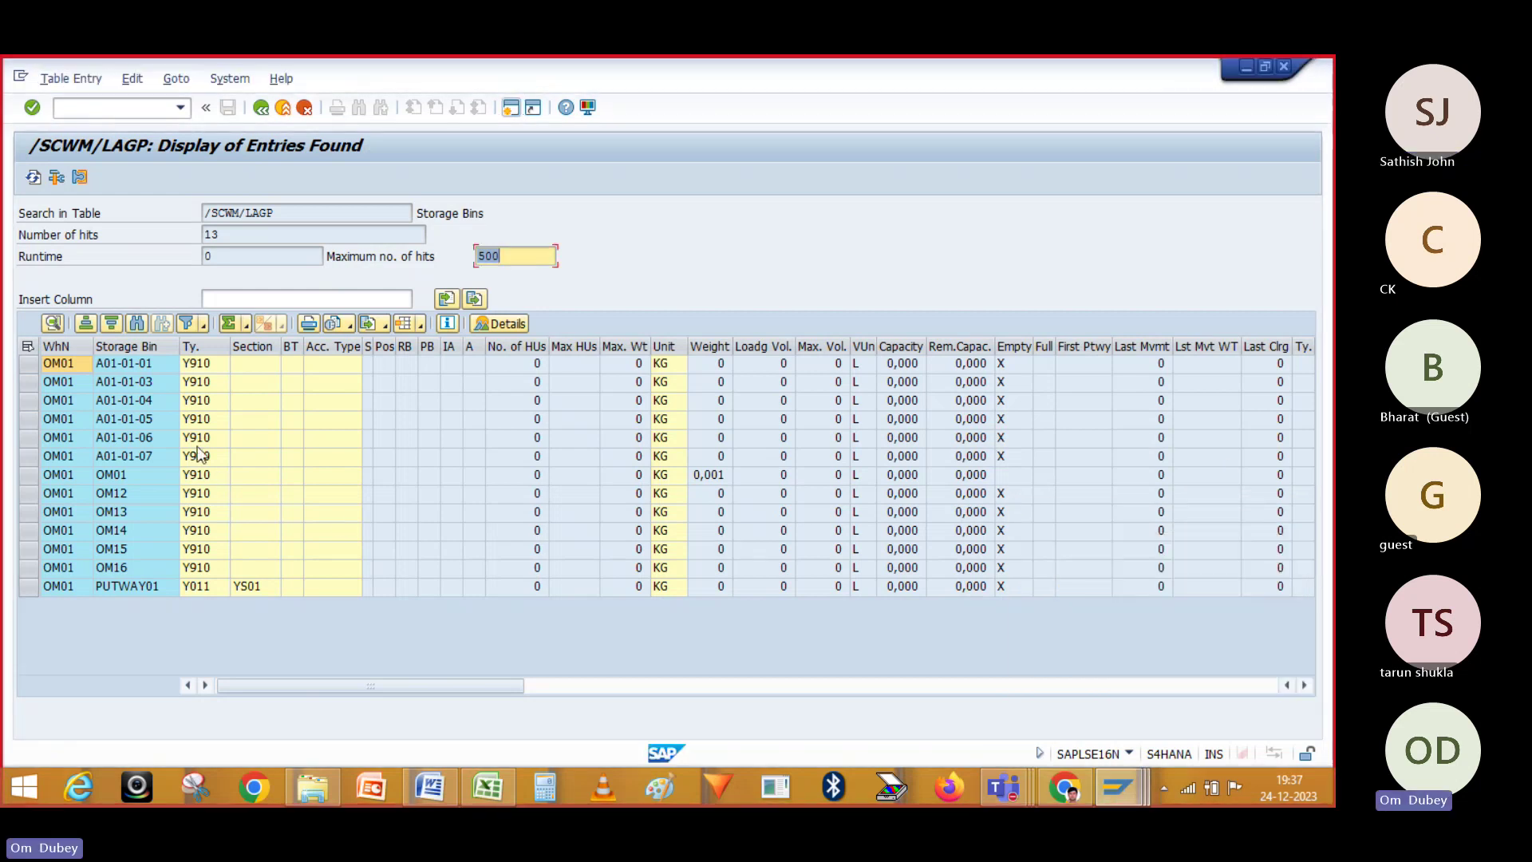
pyautogui.click(133, 367)
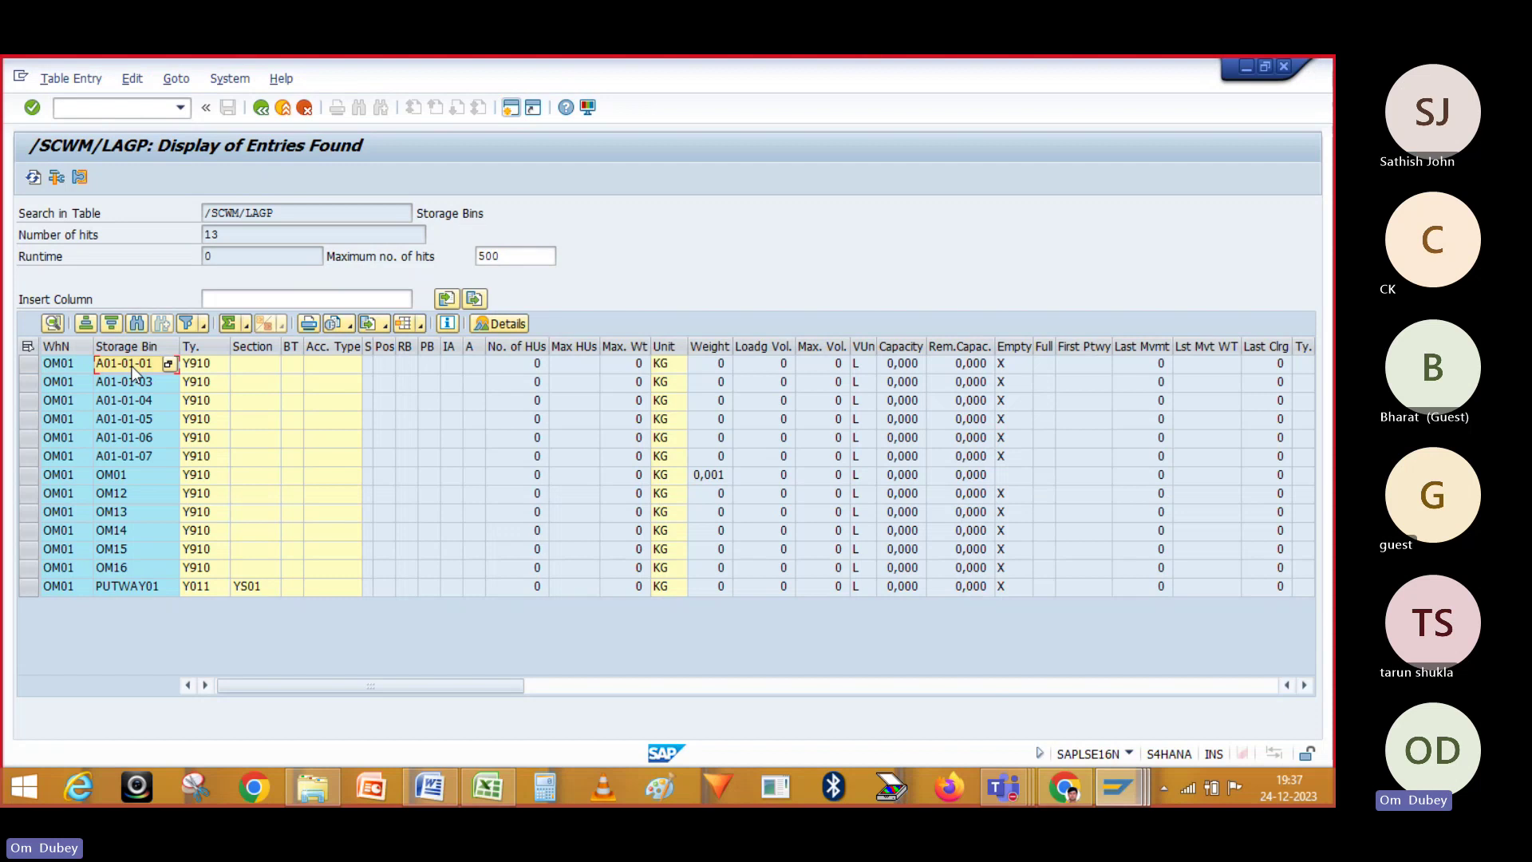
pyautogui.press('Down')
pyautogui.press('Down')
pyautogui.press('Down')
pyautogui.press('Down')
pyautogui.press('Down')
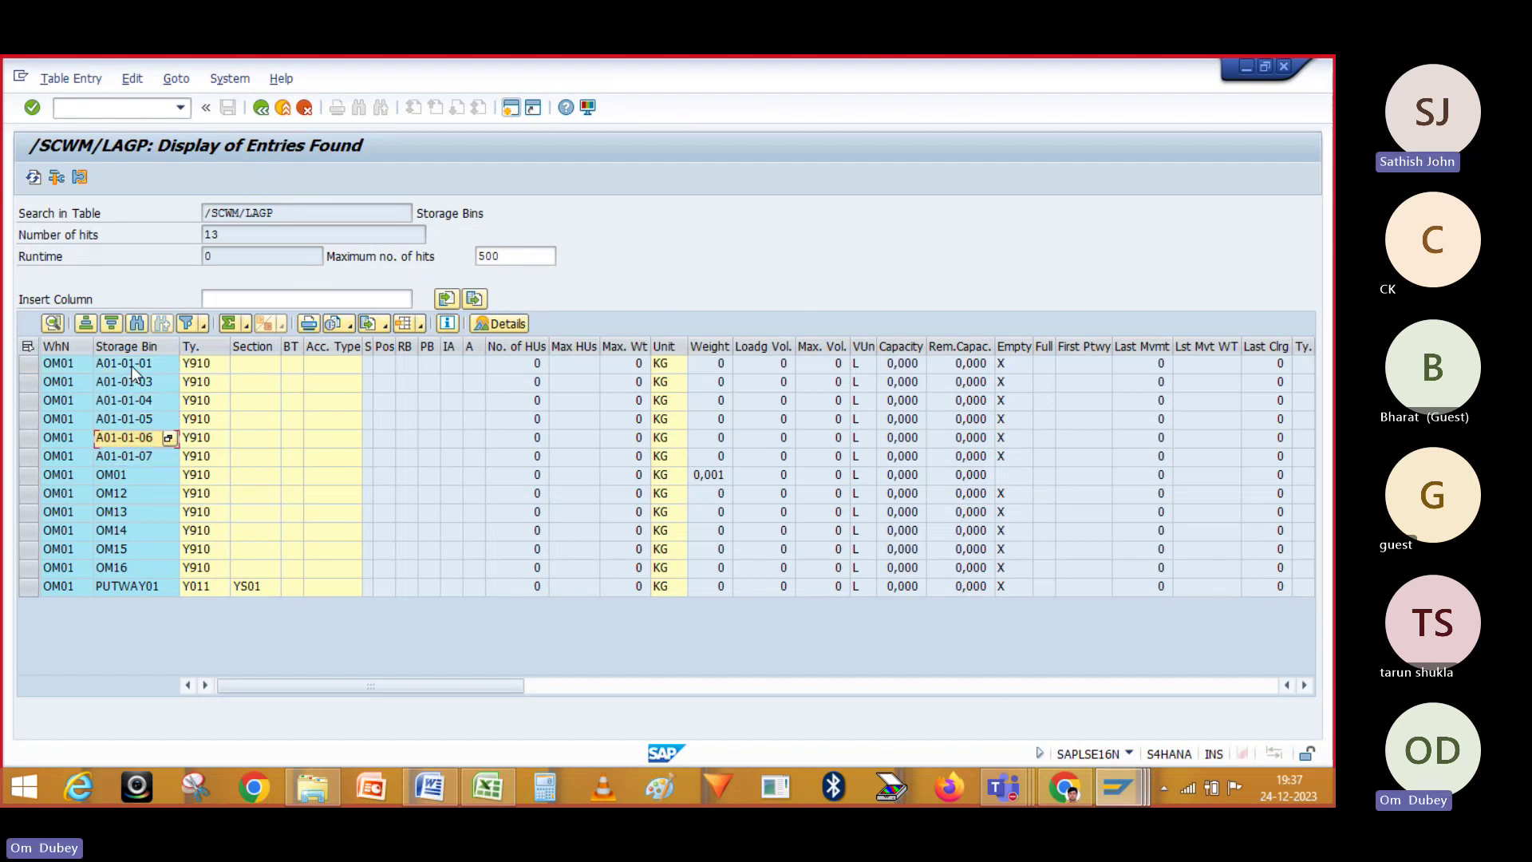
pyautogui.click(132, 367)
pyautogui.press('Down')
pyautogui.press('Down')
pyautogui.press('Down')
pyautogui.press('Down')
pyautogui.press('Down')
pyautogui.press('Down')
pyautogui.press('Down')
pyautogui.press('Down')
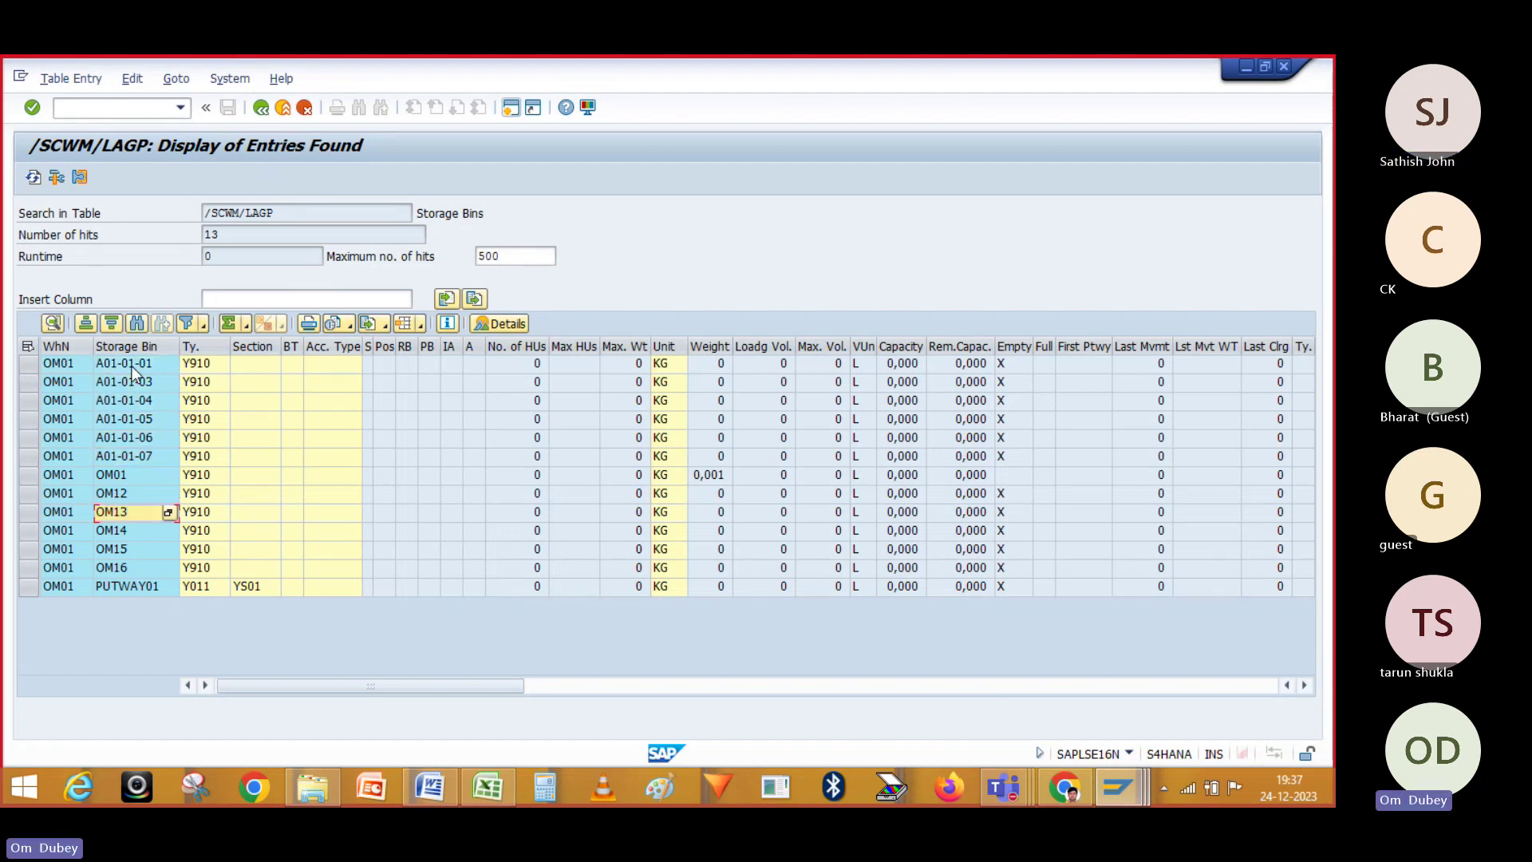
pyautogui.press('Up')
pyautogui.press('Up')
pyautogui.press('Up')
pyautogui.press('Up')
pyautogui.press('Up')
pyautogui.press('Up')
pyautogui.press('Up')
pyautogui.press('Up')
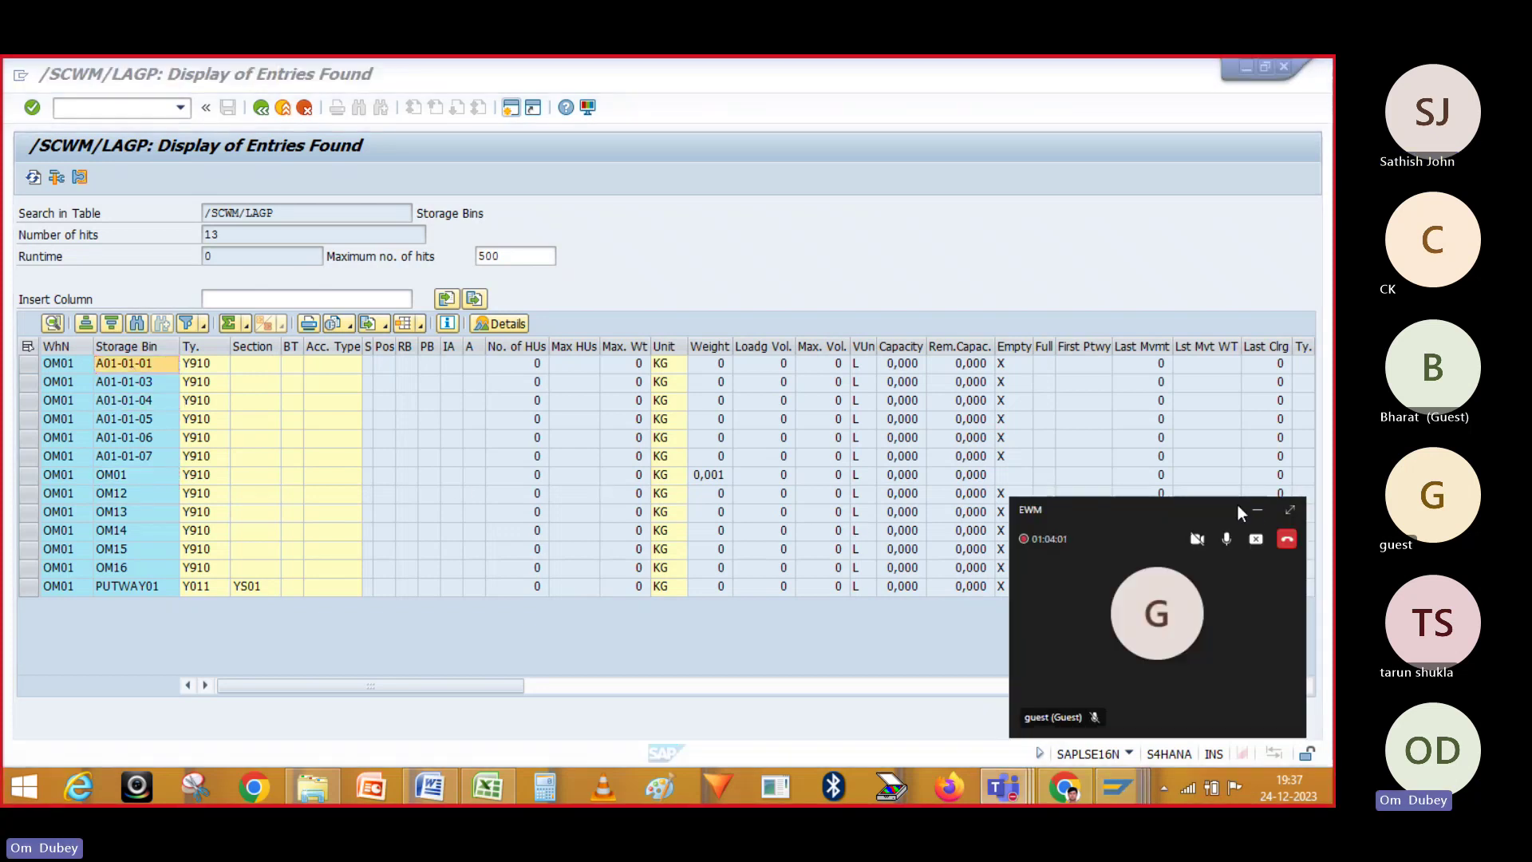
pyautogui.click(1257, 510)
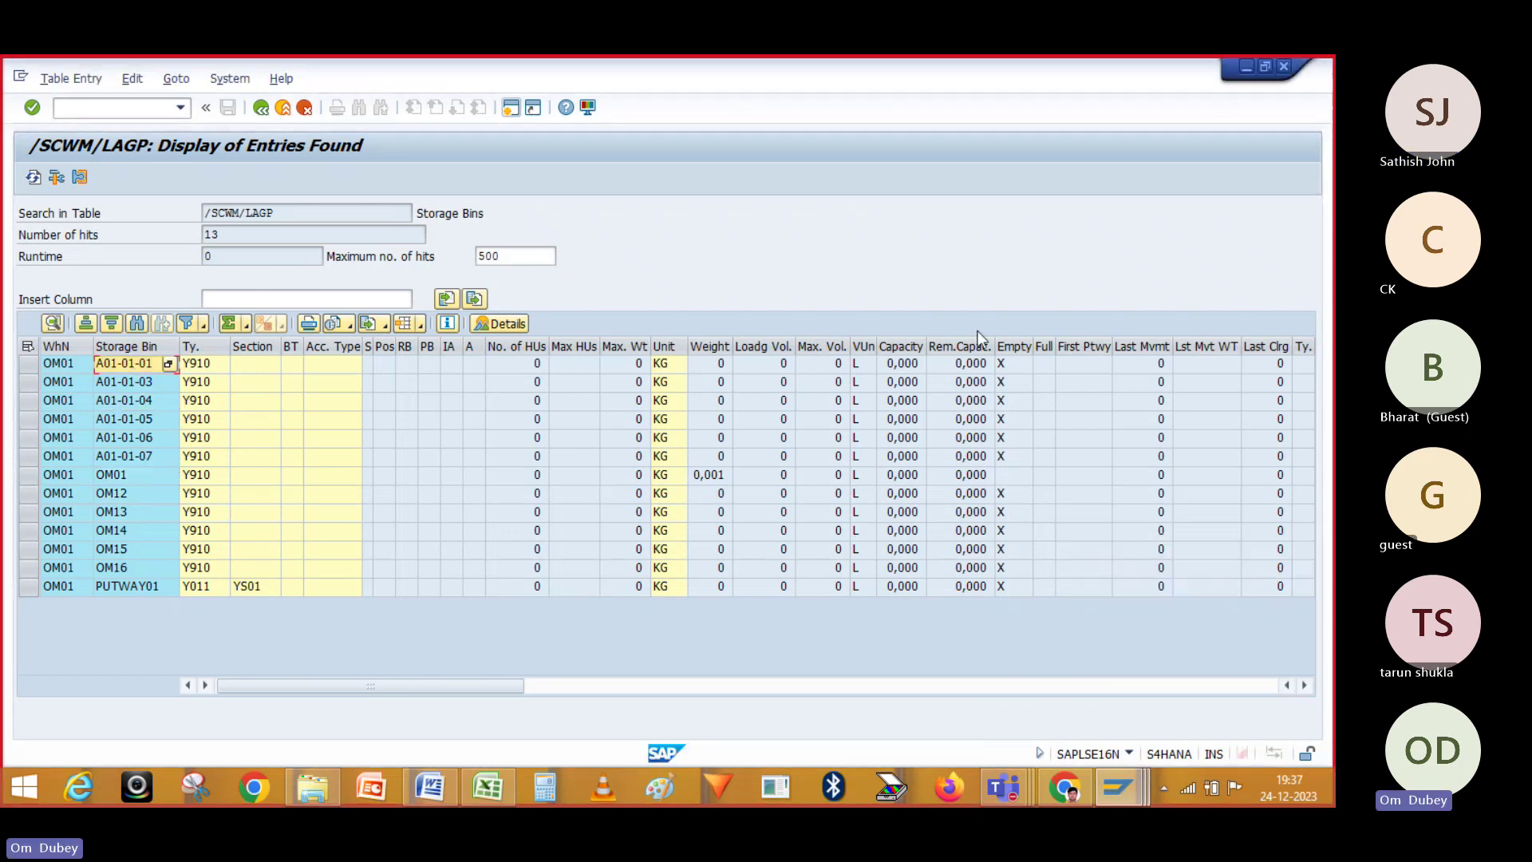
# - Return to SAP Easy Access and expand Logistics, SCM Extended Warehouse Management and Extended Warehouse Management to select the Monitoring folder
pyautogui.click(260, 109)
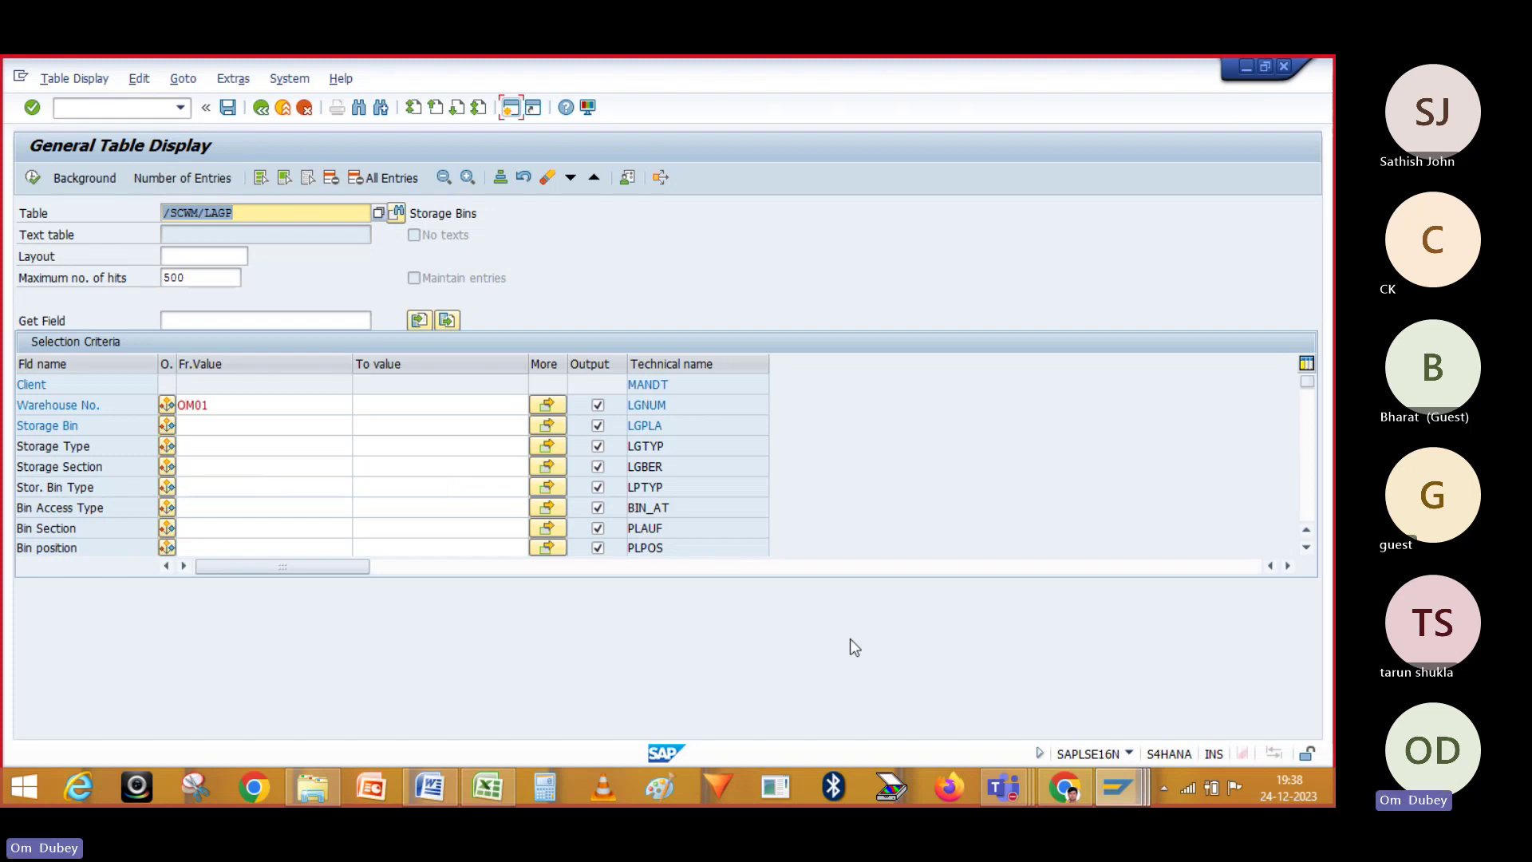
pyautogui.click(261, 109)
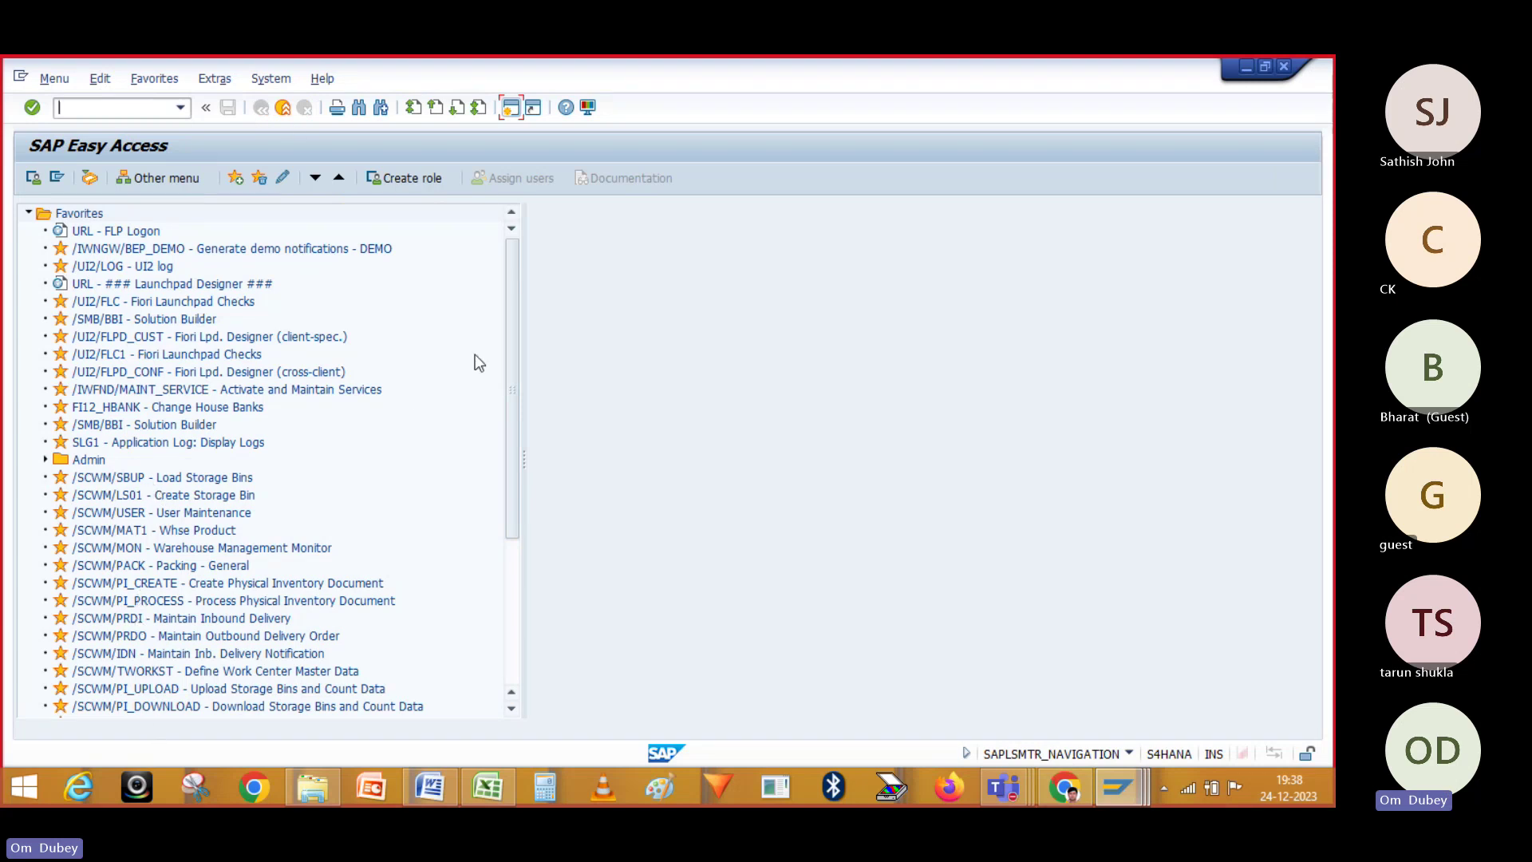
pyautogui.moveTo(514, 365); pyautogui.dragTo(511, 314)
pyautogui.moveTo(511, 269); pyautogui.dragTo(539, 528)
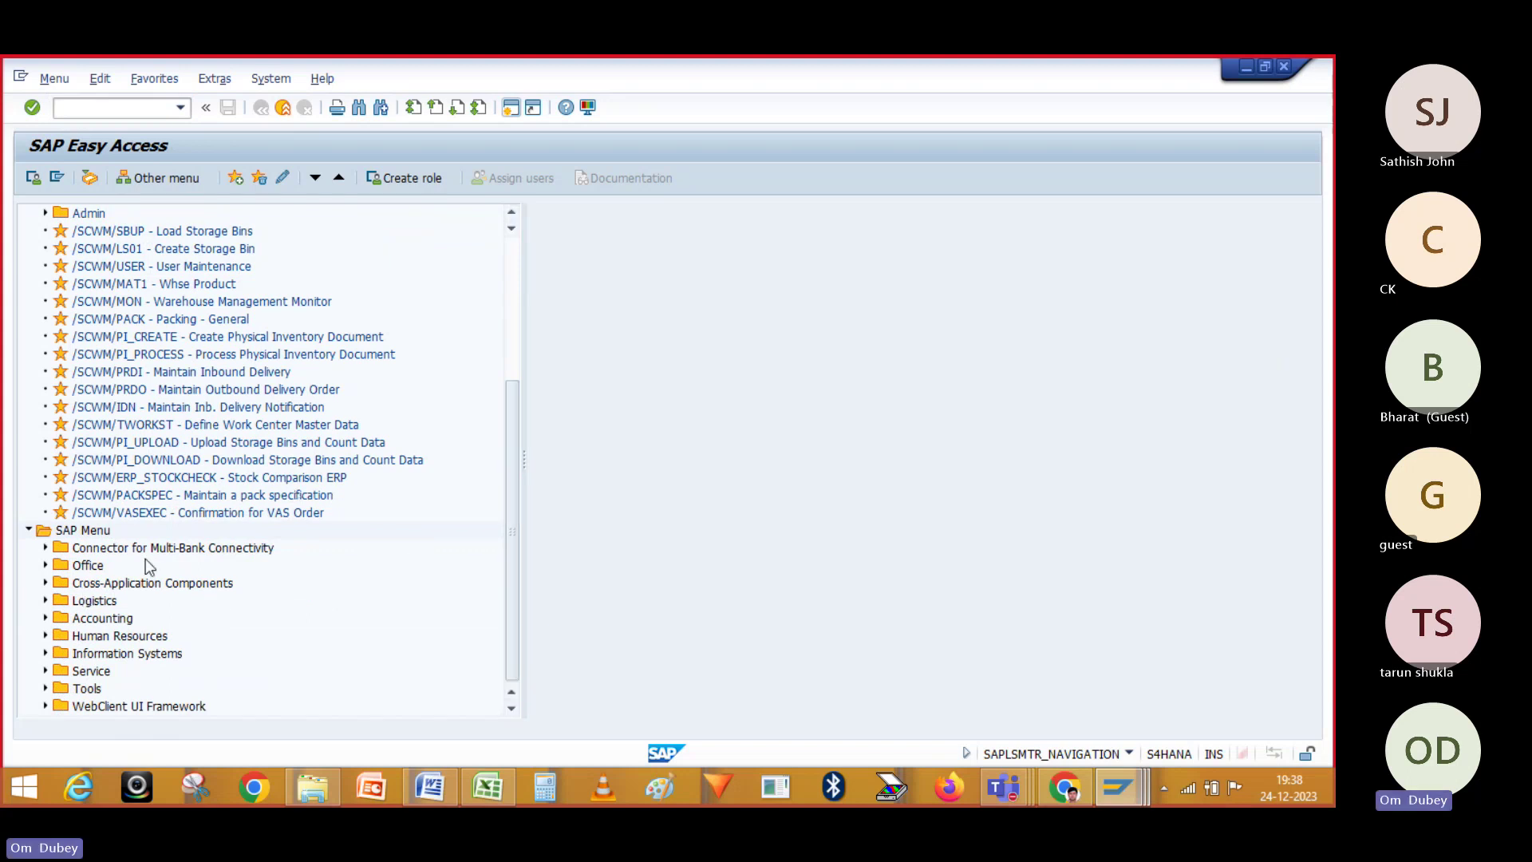
pyautogui.click(44, 600)
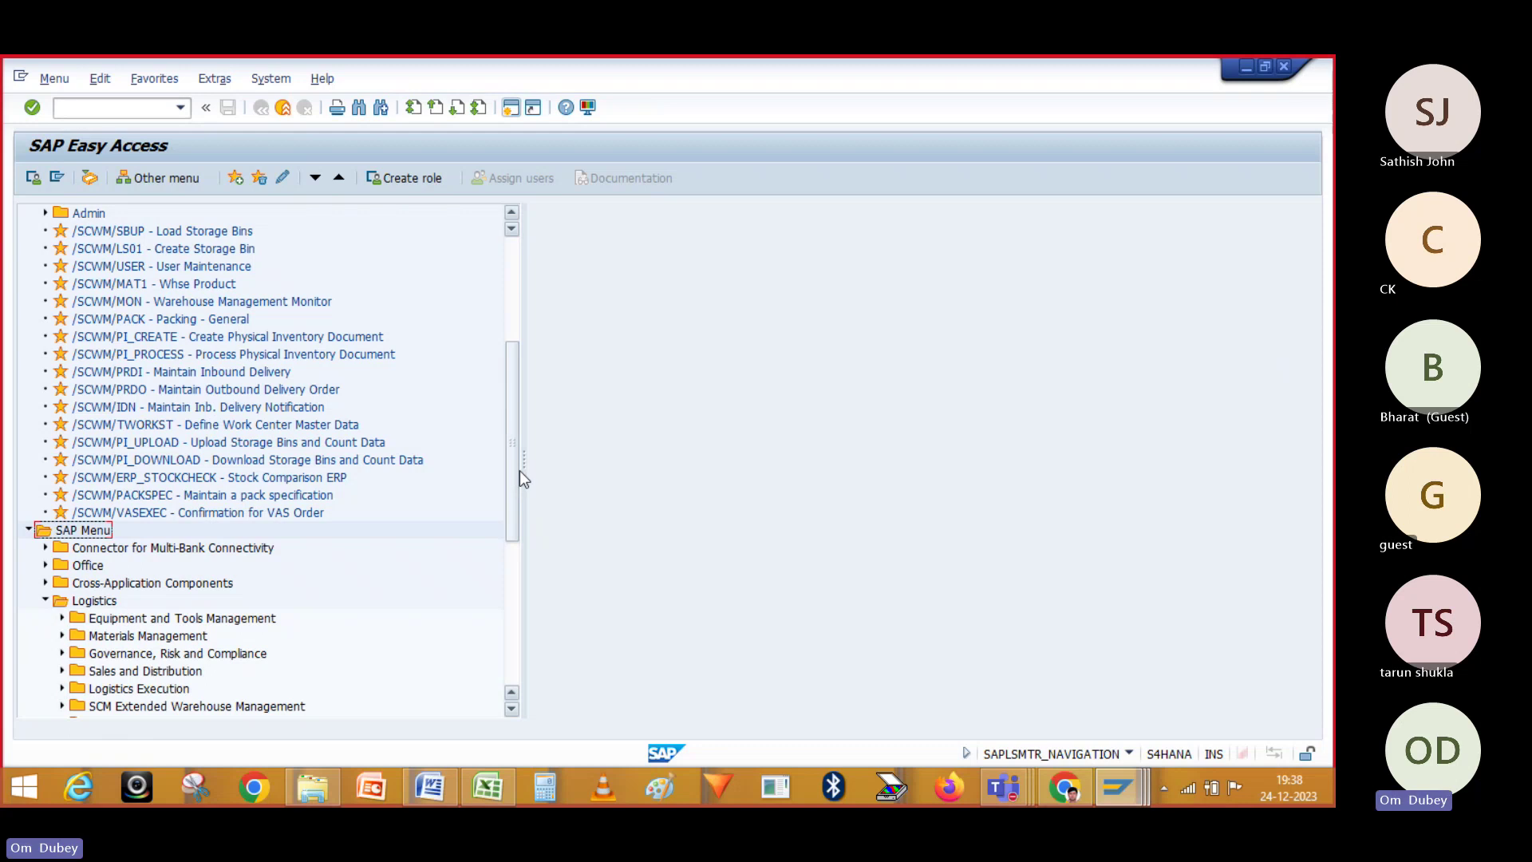
pyautogui.moveTo(514, 467); pyautogui.dragTo(513, 571)
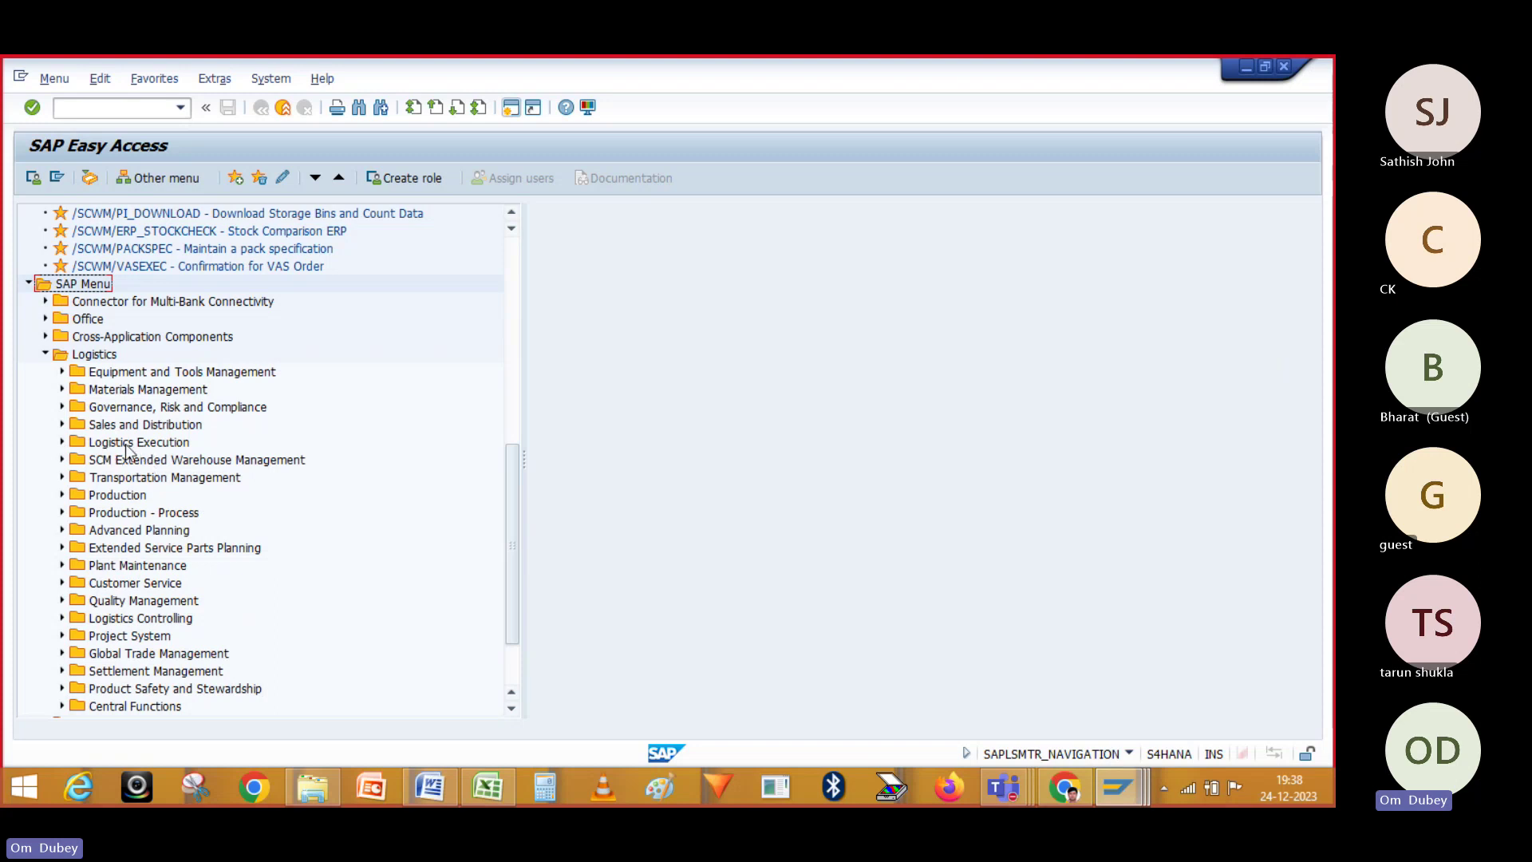
pyautogui.click(63, 461)
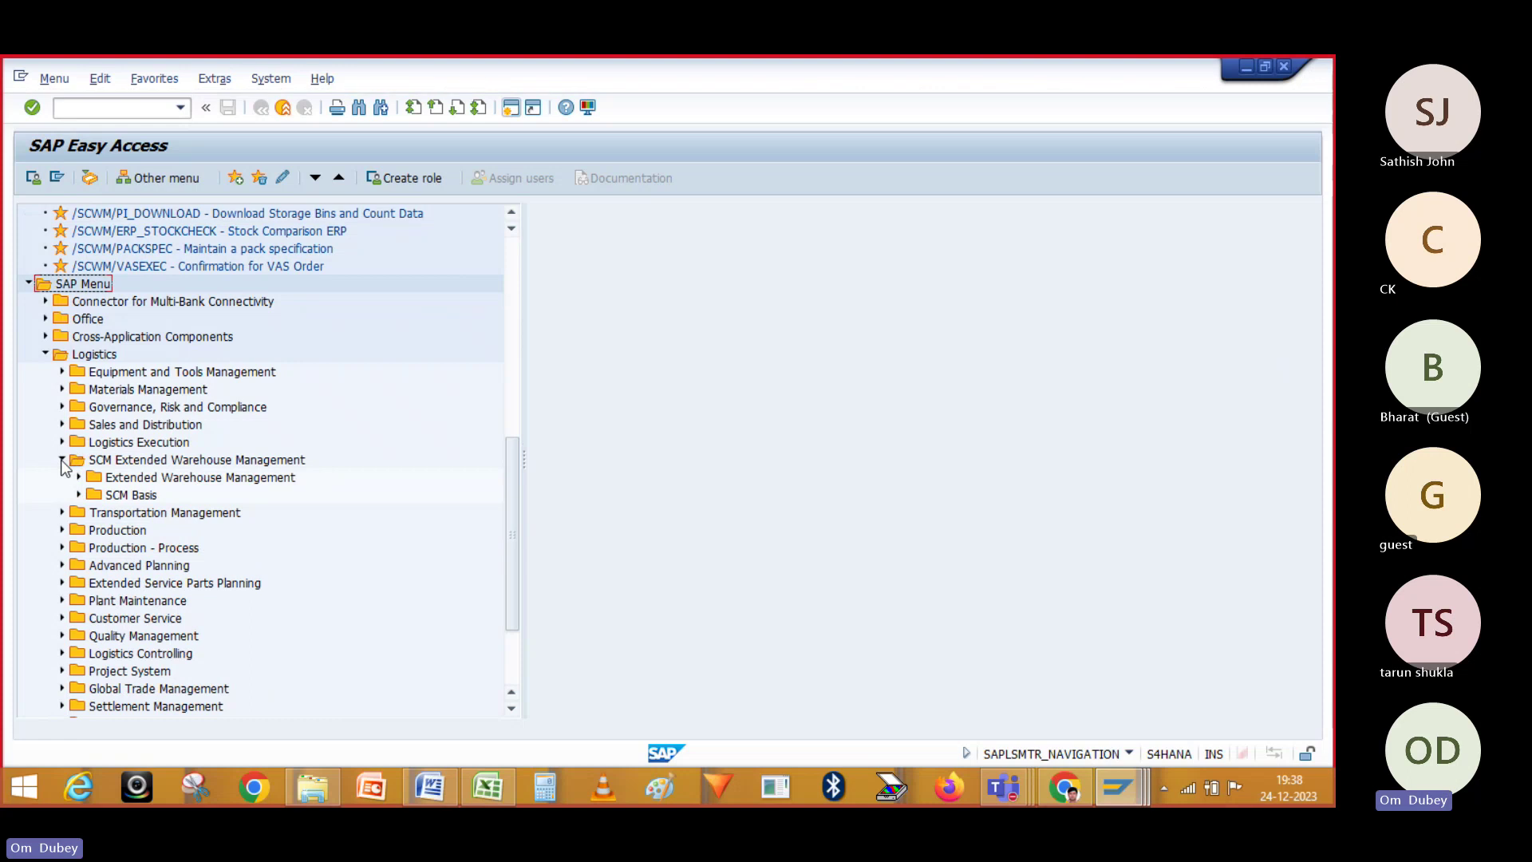
pyautogui.click(79, 477)
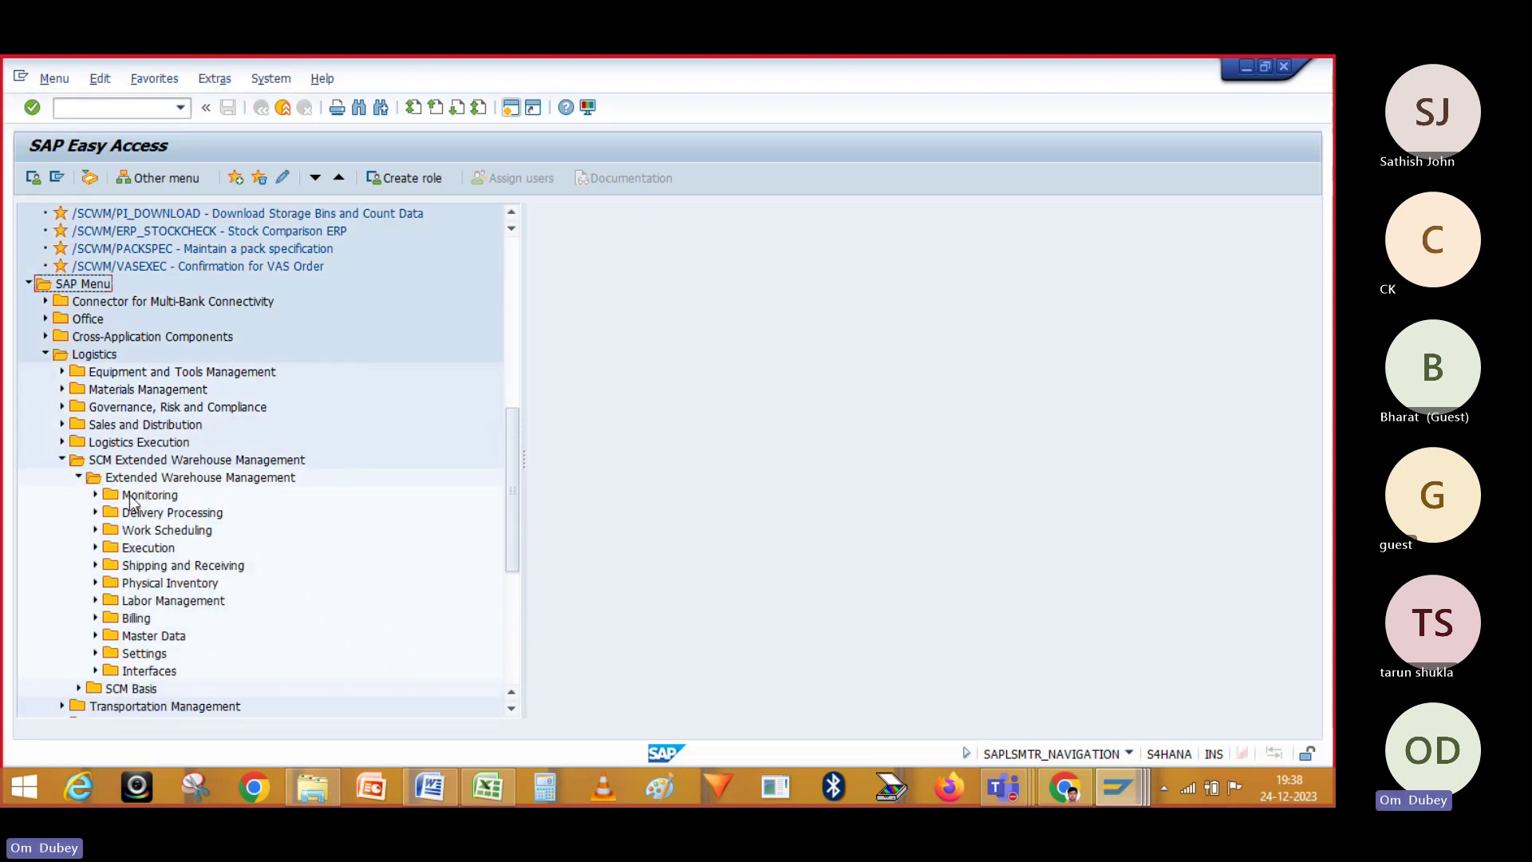
pyautogui.click(136, 497)
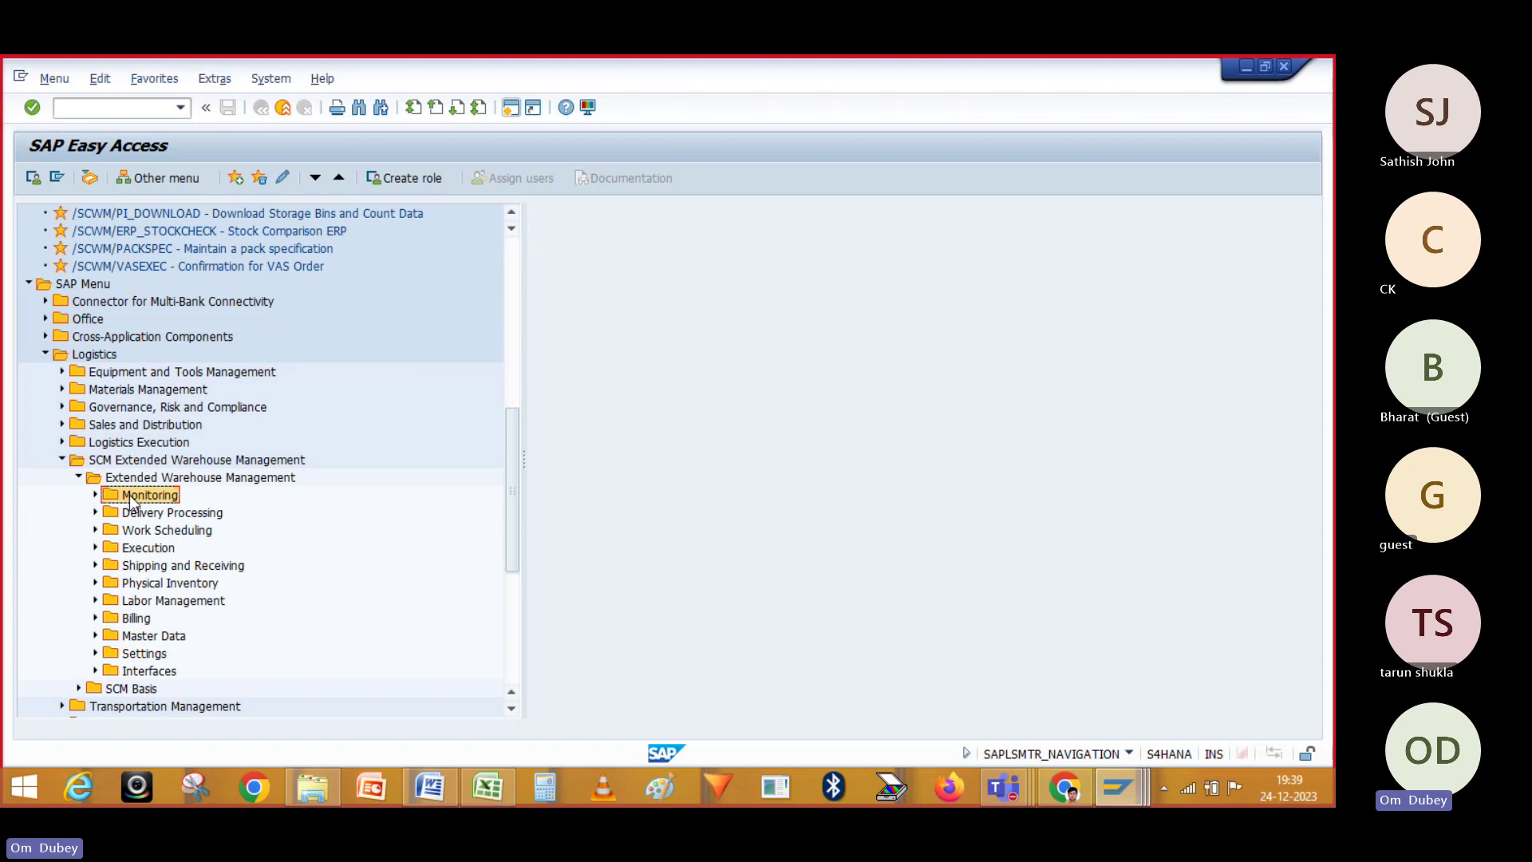
# - Open a new SAP session and start the warehouse management monitor with transaction /N/SCWM/MON
pyautogui.click(511, 111)
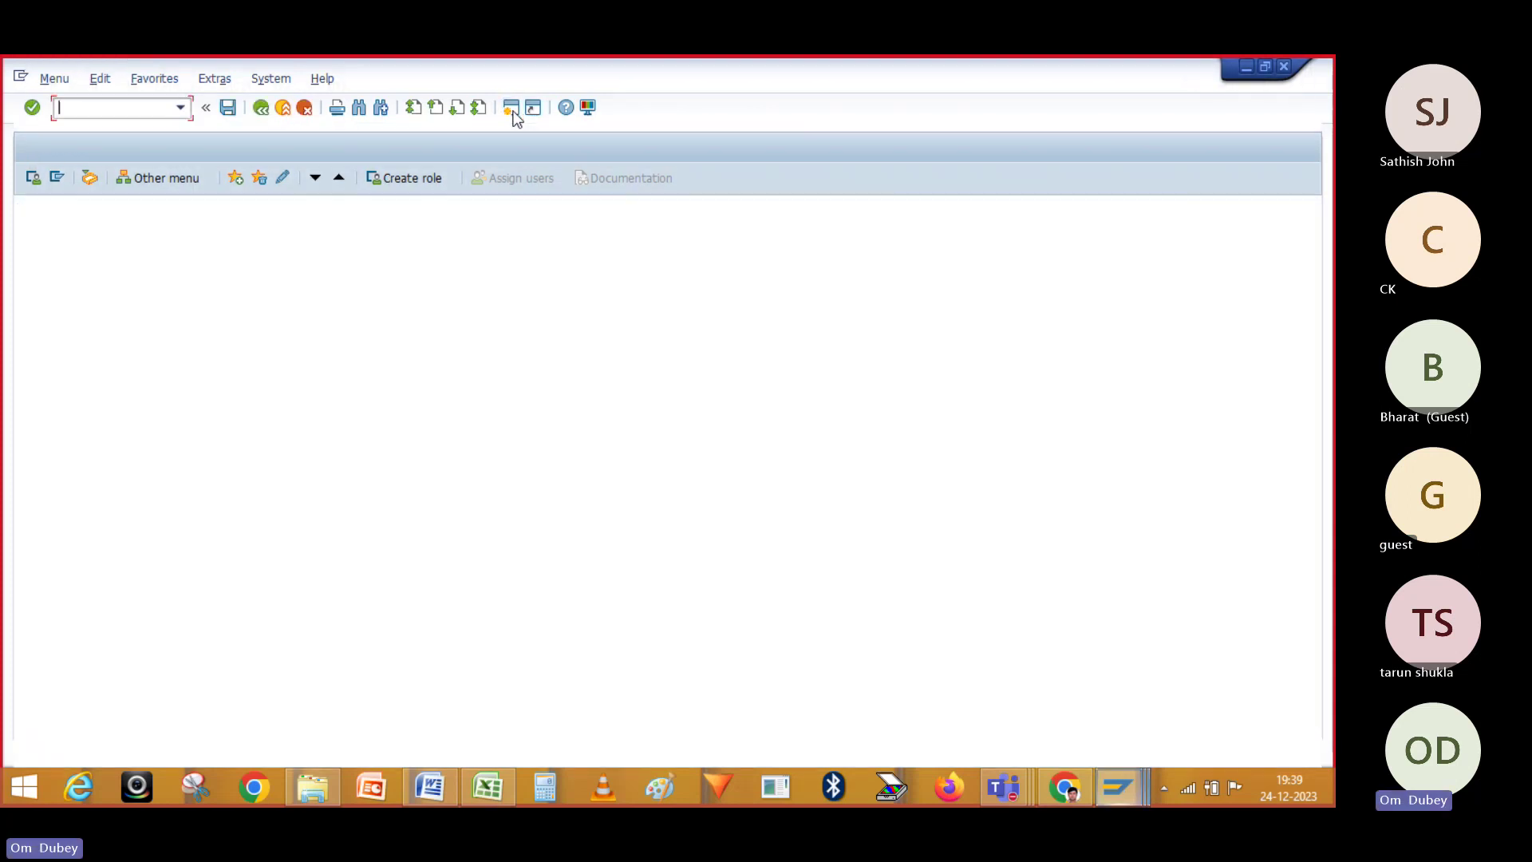
pyautogui.write('/')
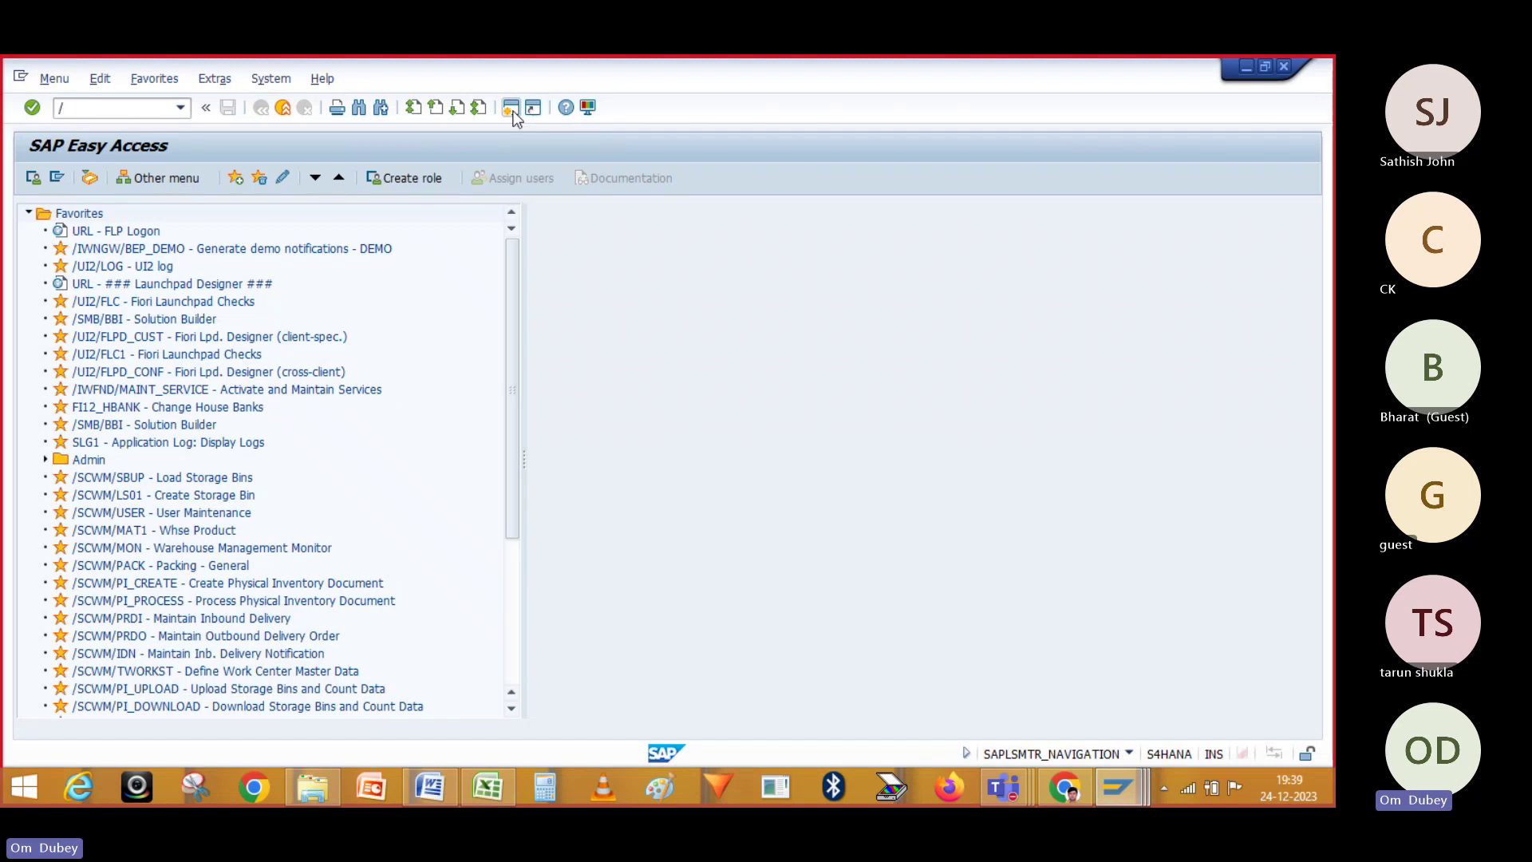
pyautogui.write('N/SCW/')
pyautogui.press('BackSpace')
pyautogui.write('M/')
pyautogui.write('MON')
pyautogui.press('Return')
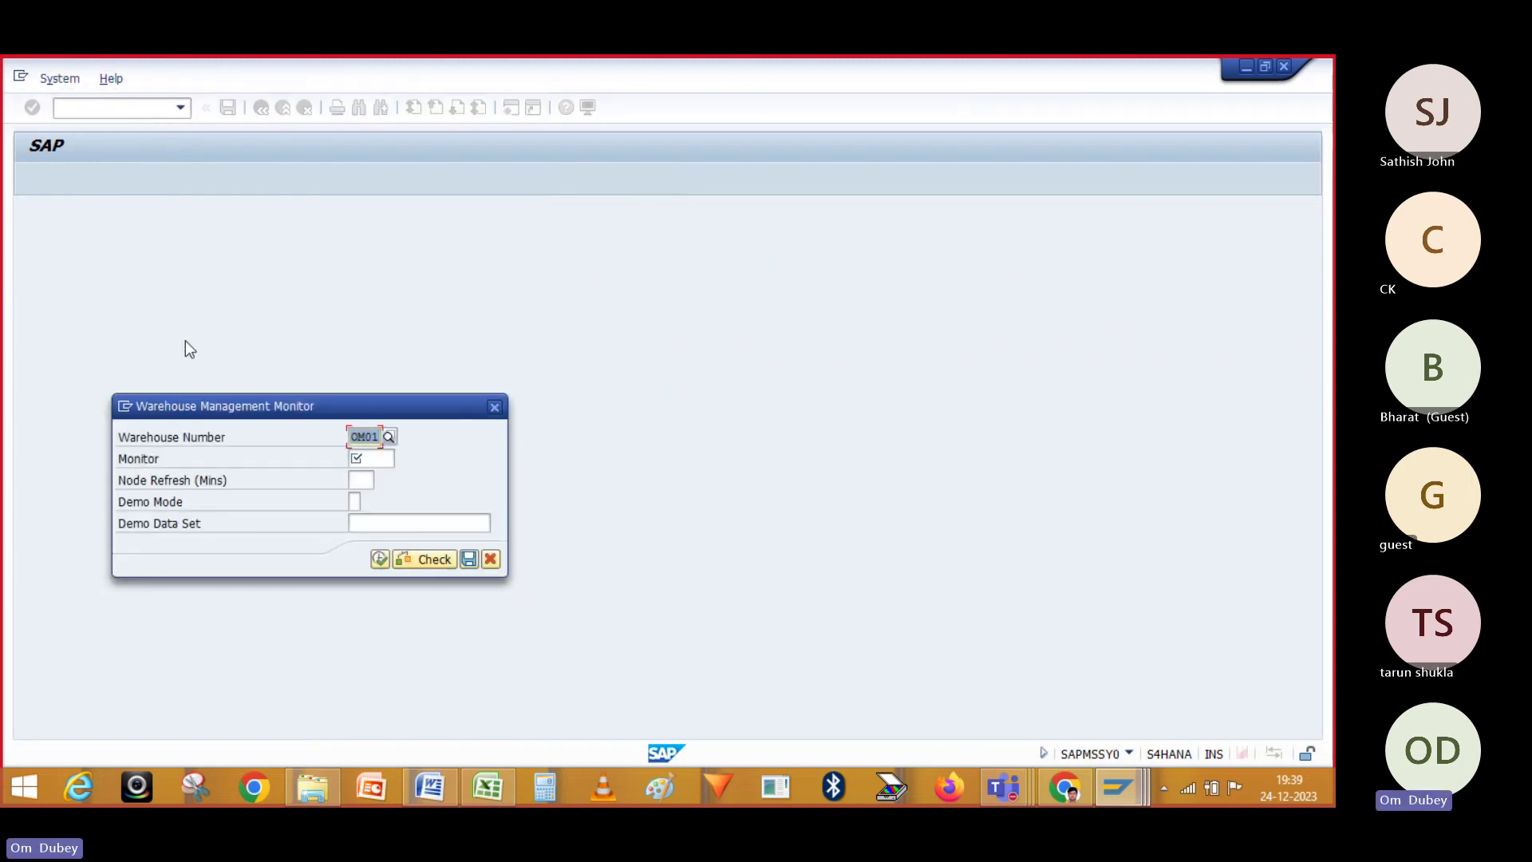
# - Open the standard monitor SAP for warehouse number OM01 and look through the history of entered transaction codes
pyautogui.click(363, 458)
pyautogui.write('SA')
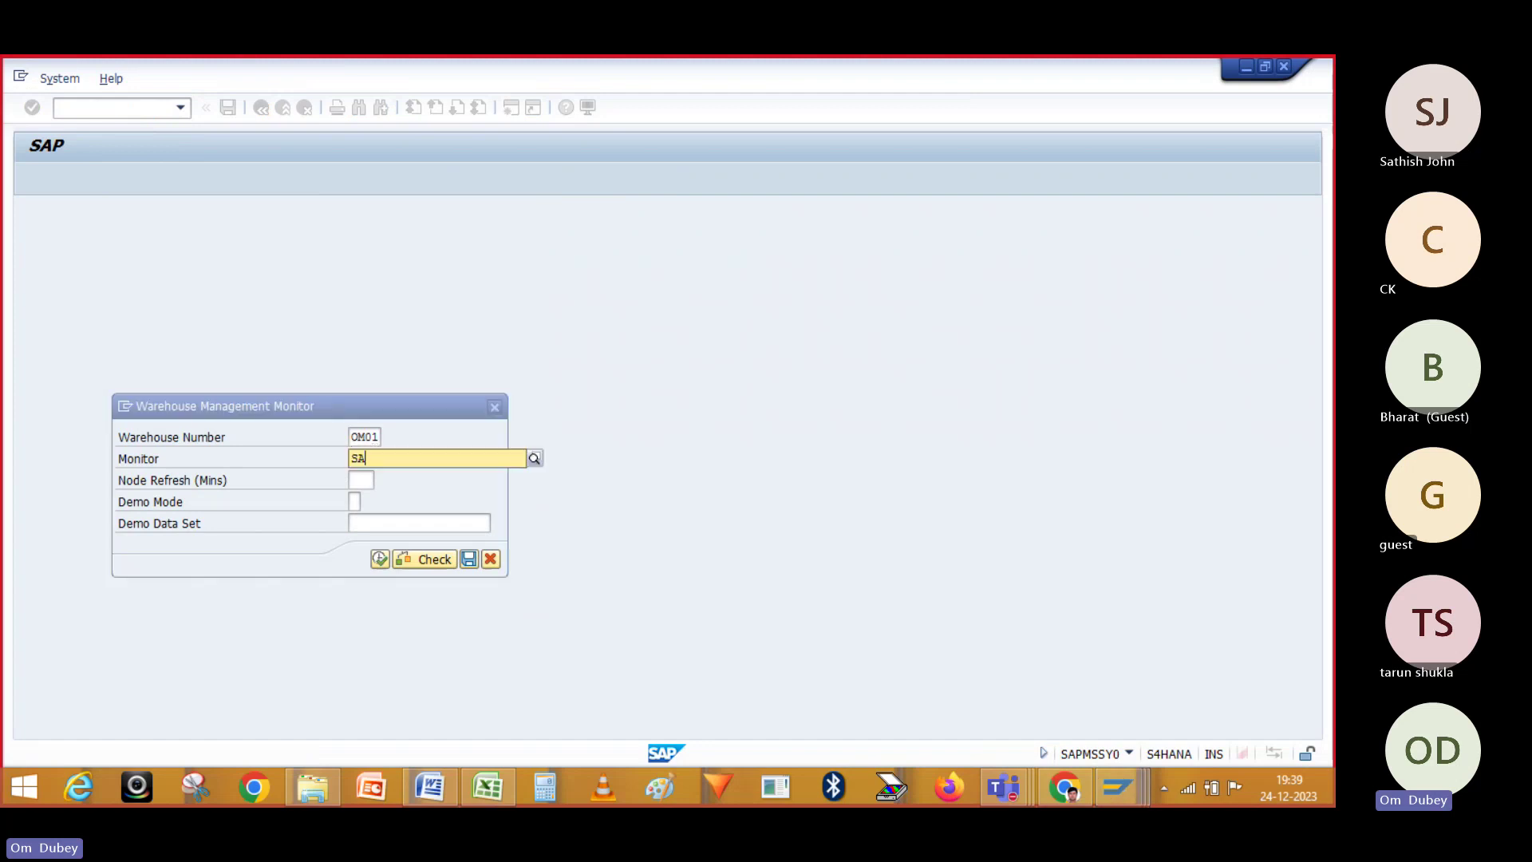
pyautogui.write('P')
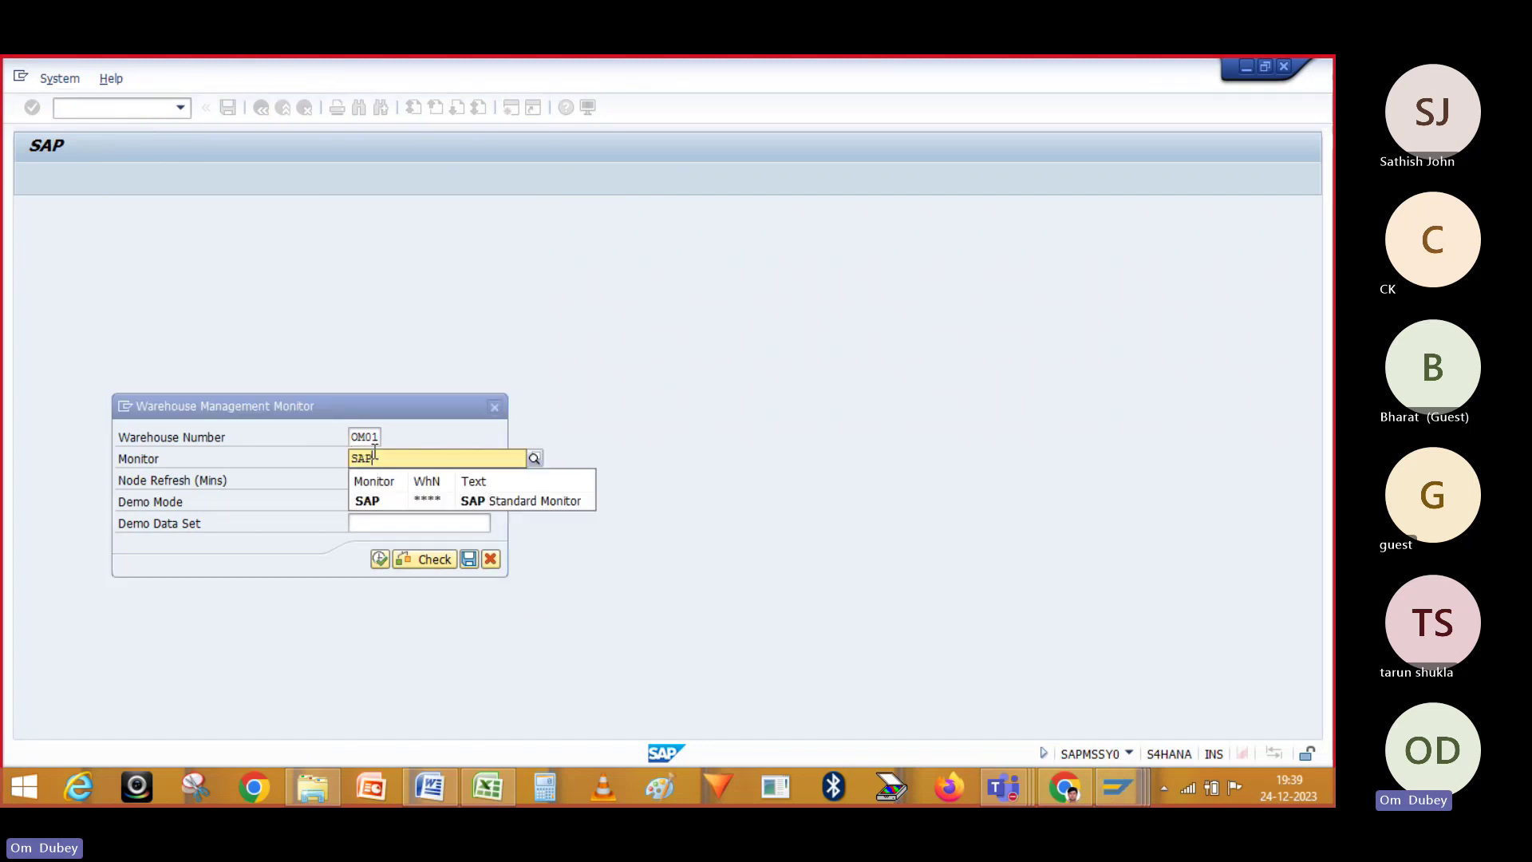
pyautogui.click(367, 508)
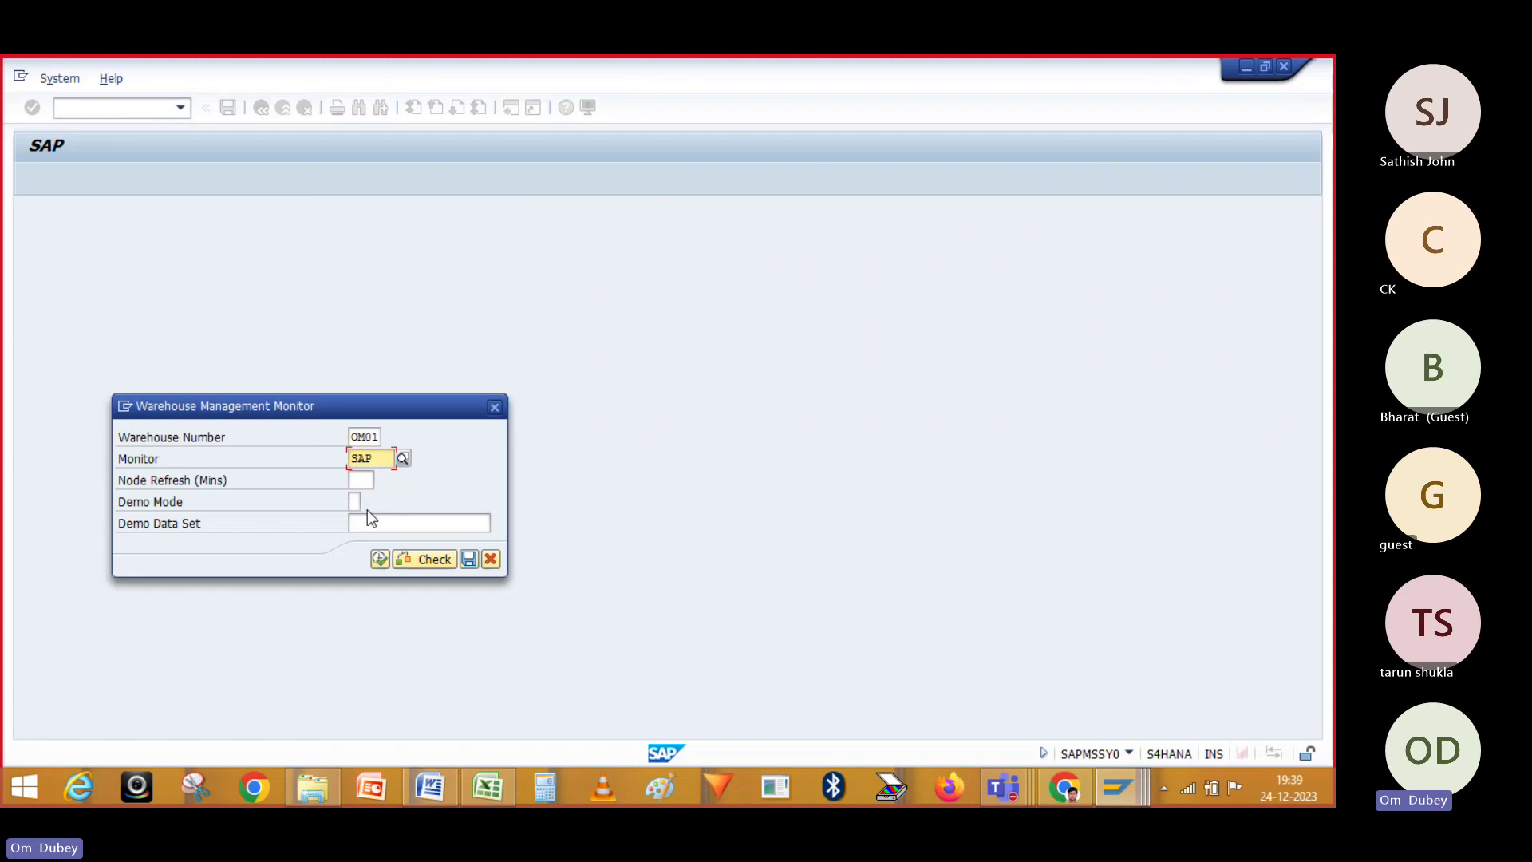
pyautogui.click(378, 559)
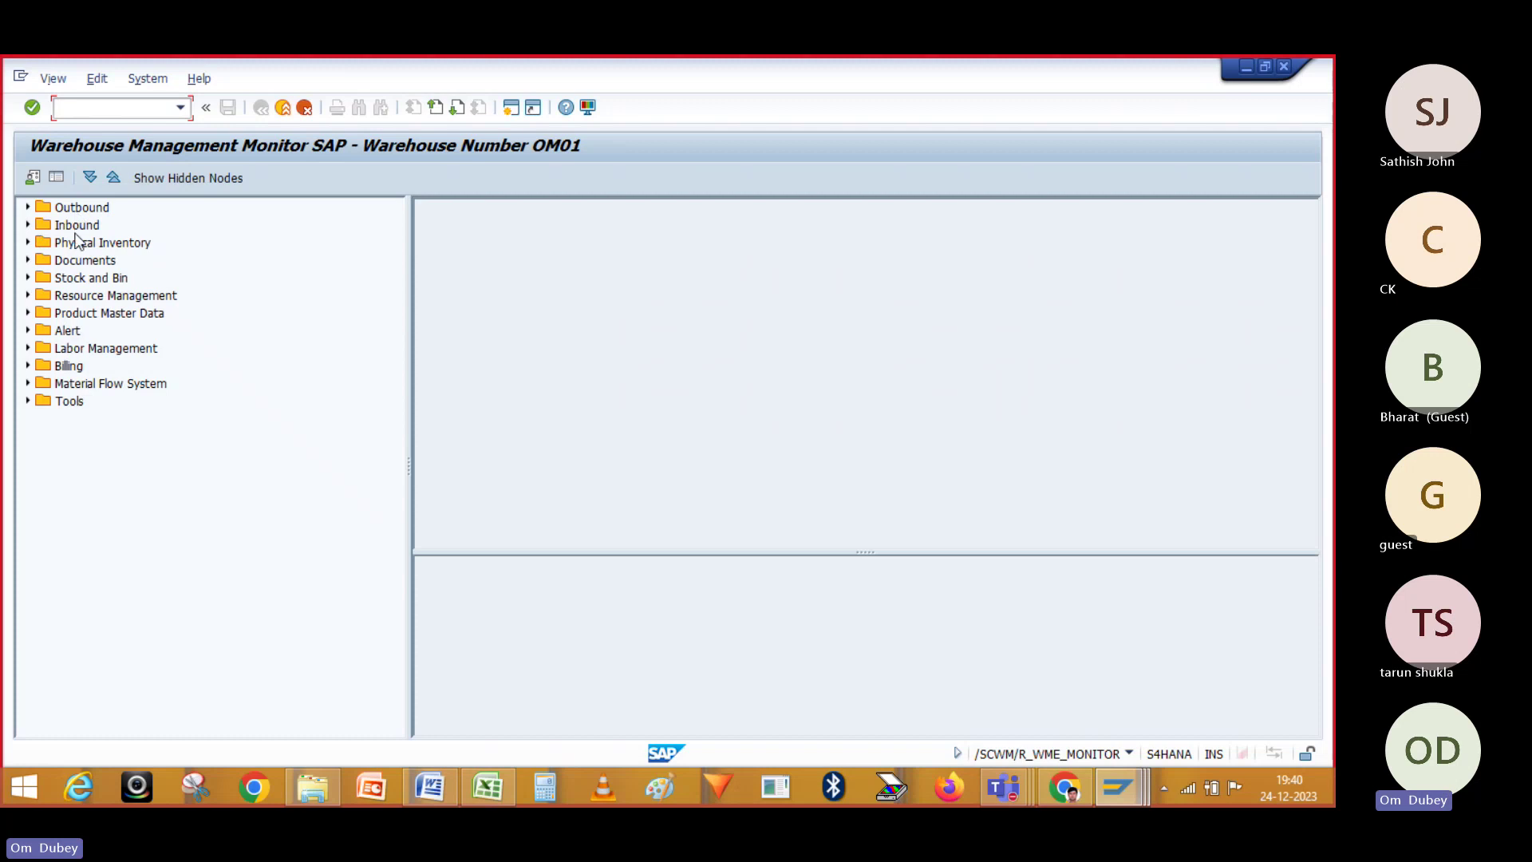
pyautogui.click(181, 109)
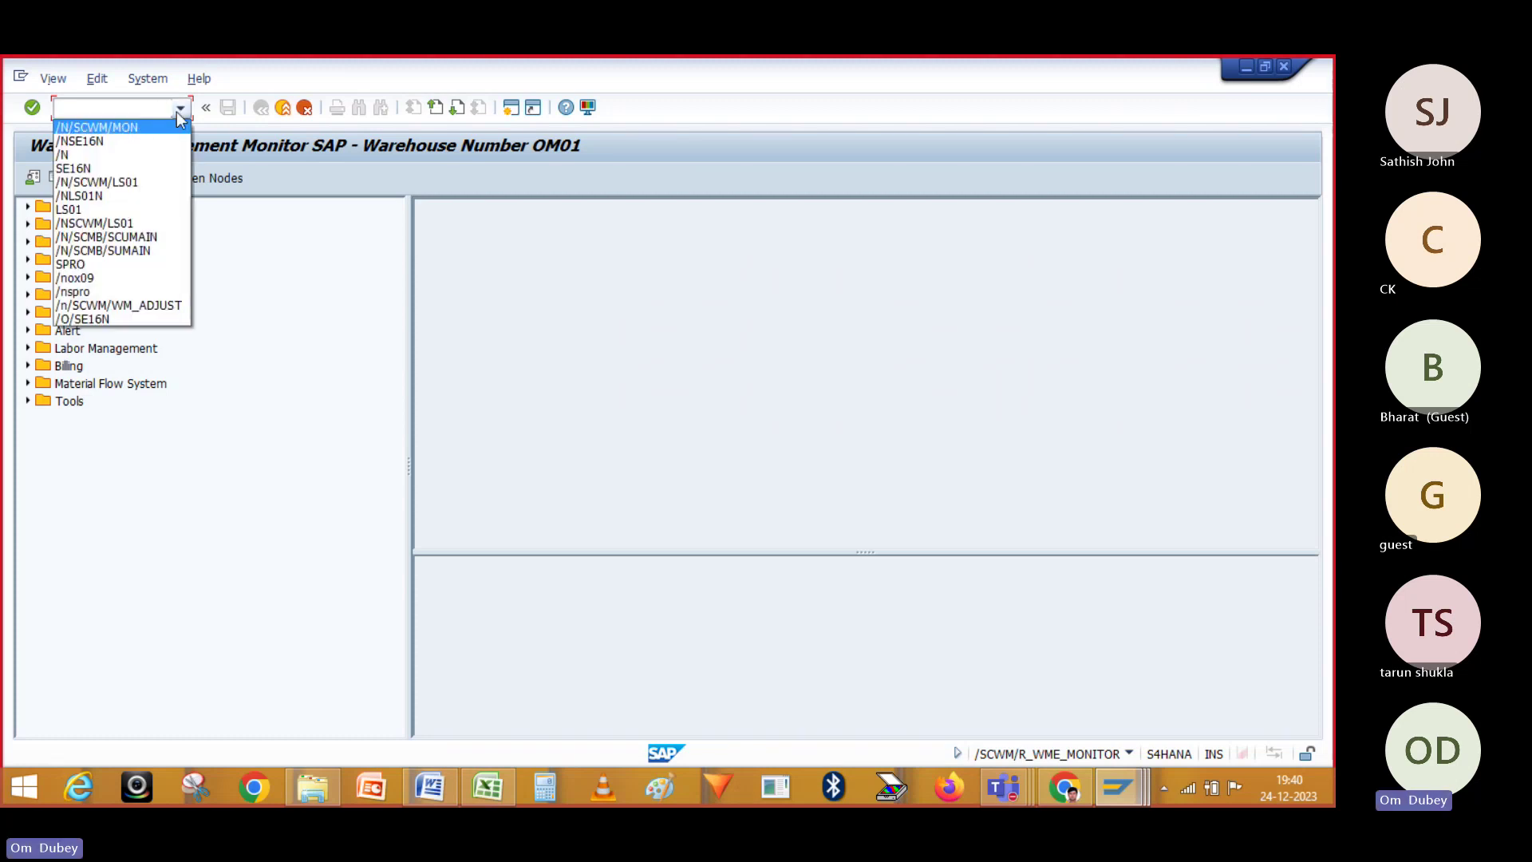
pyautogui.click(179, 108)
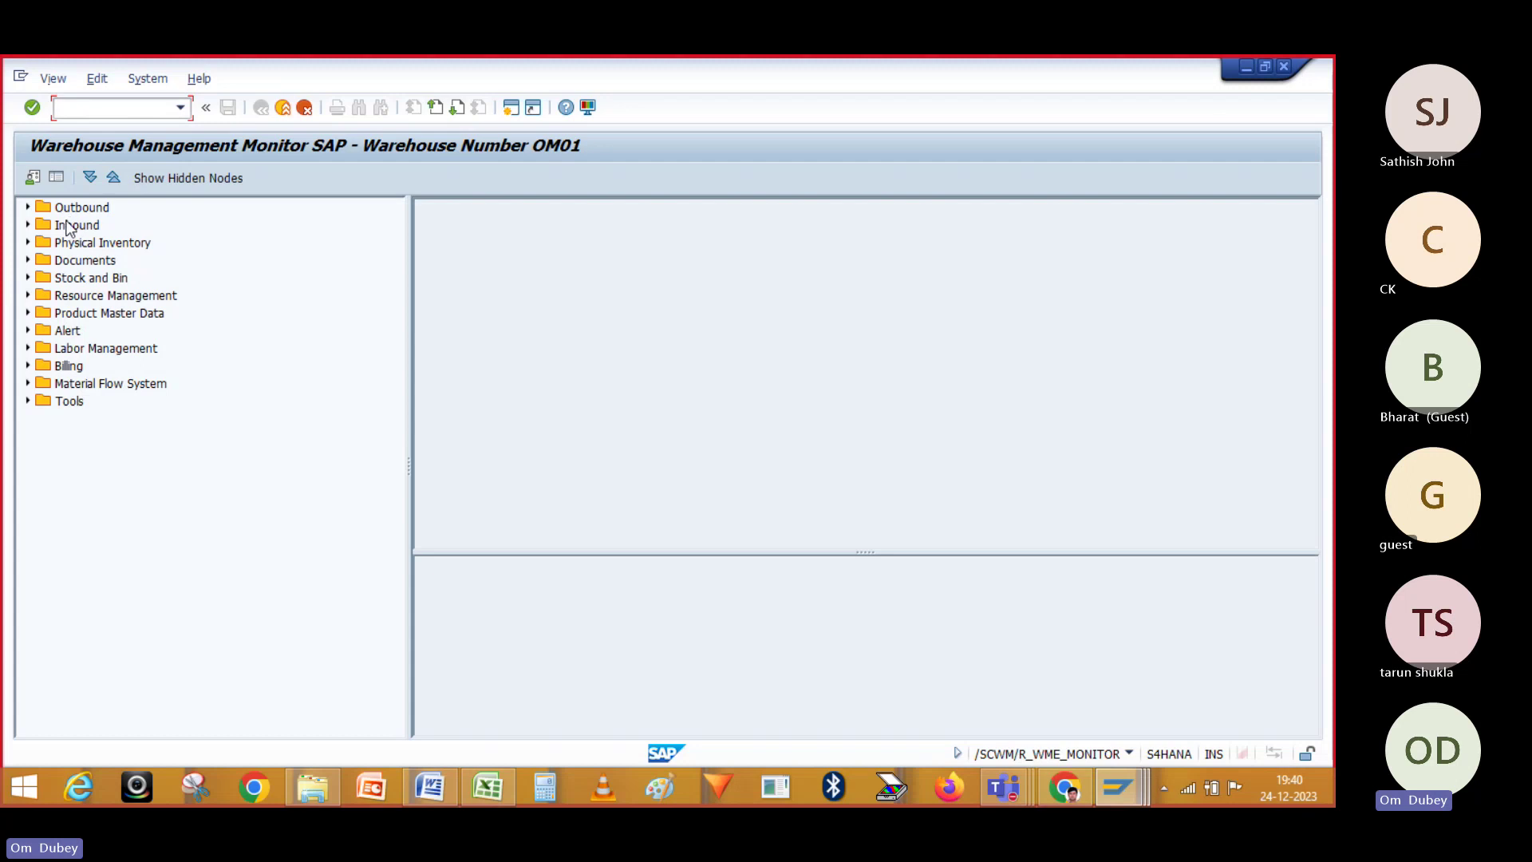
# - Display the physical stock under Stock and Bin, Available Stock, without selection criteria, and agree to continue with the unrestricted selection
pyautogui.click(28, 279)
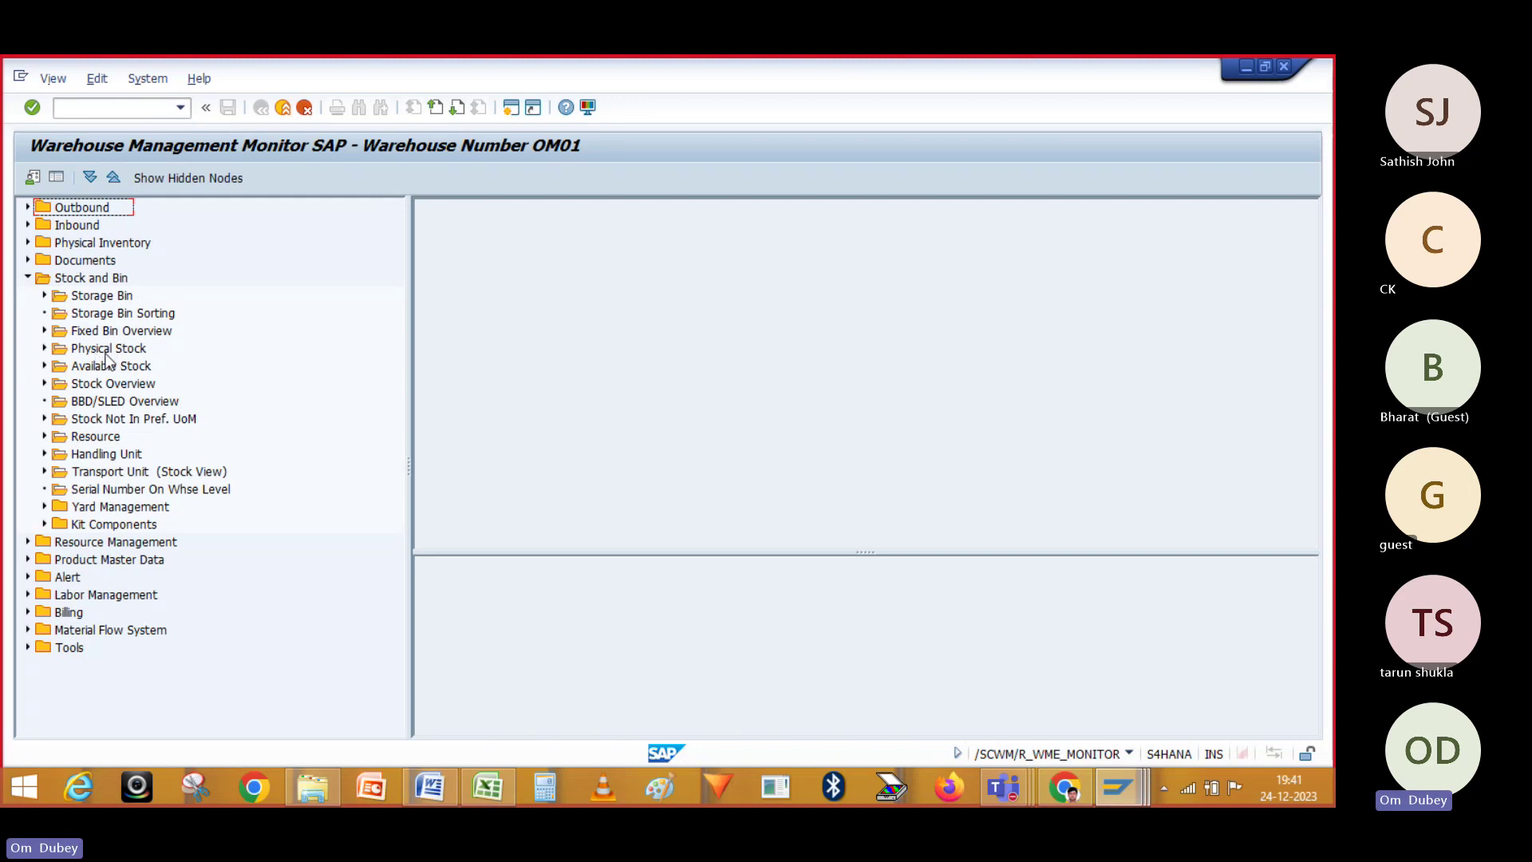
pyautogui.click(44, 366)
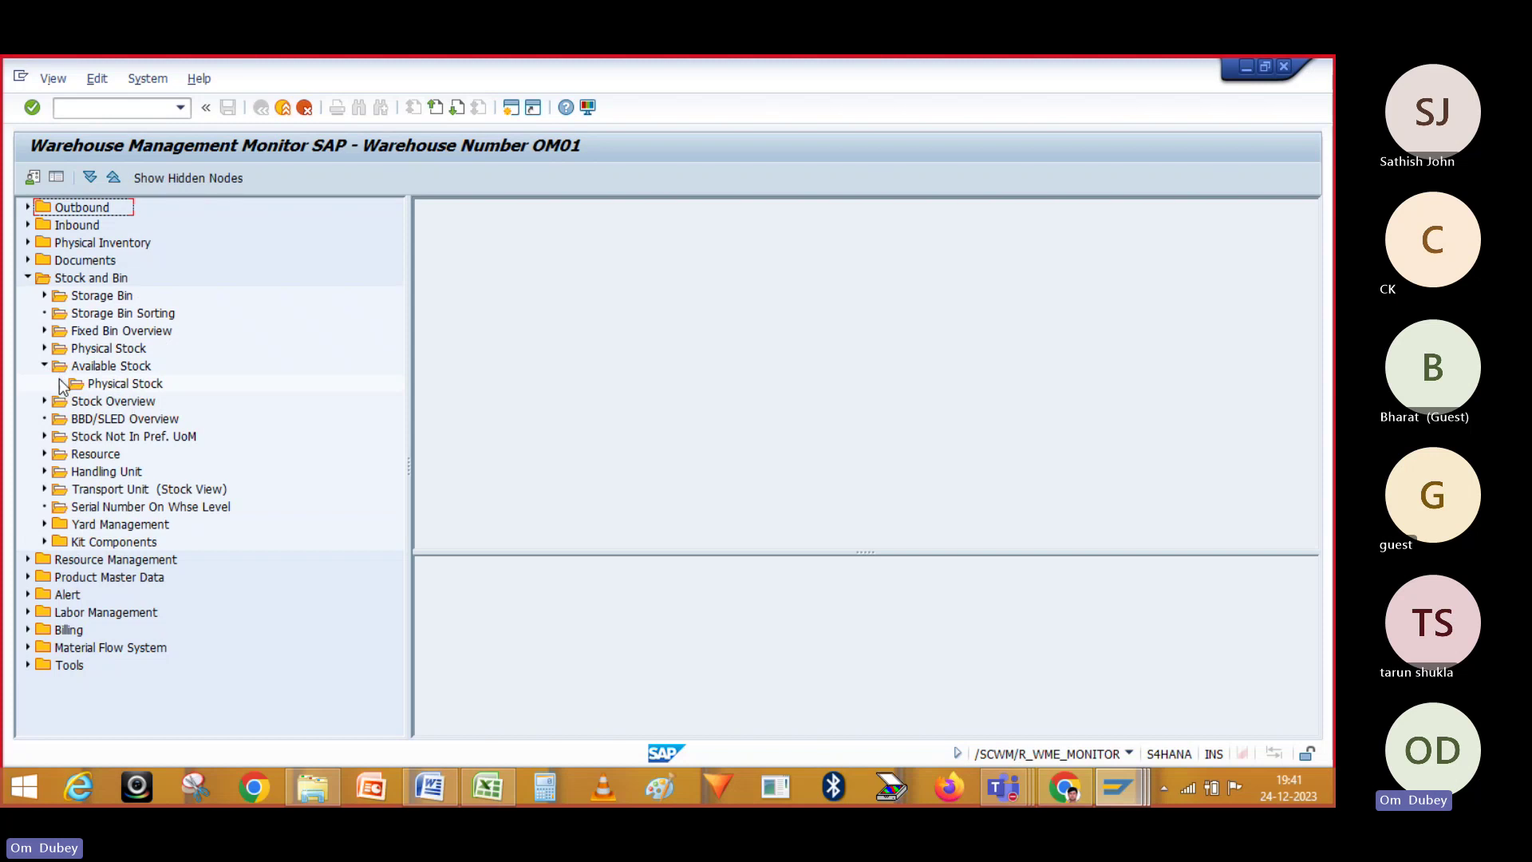
pyautogui.click(62, 384)
pyautogui.doubleClick(112, 386)
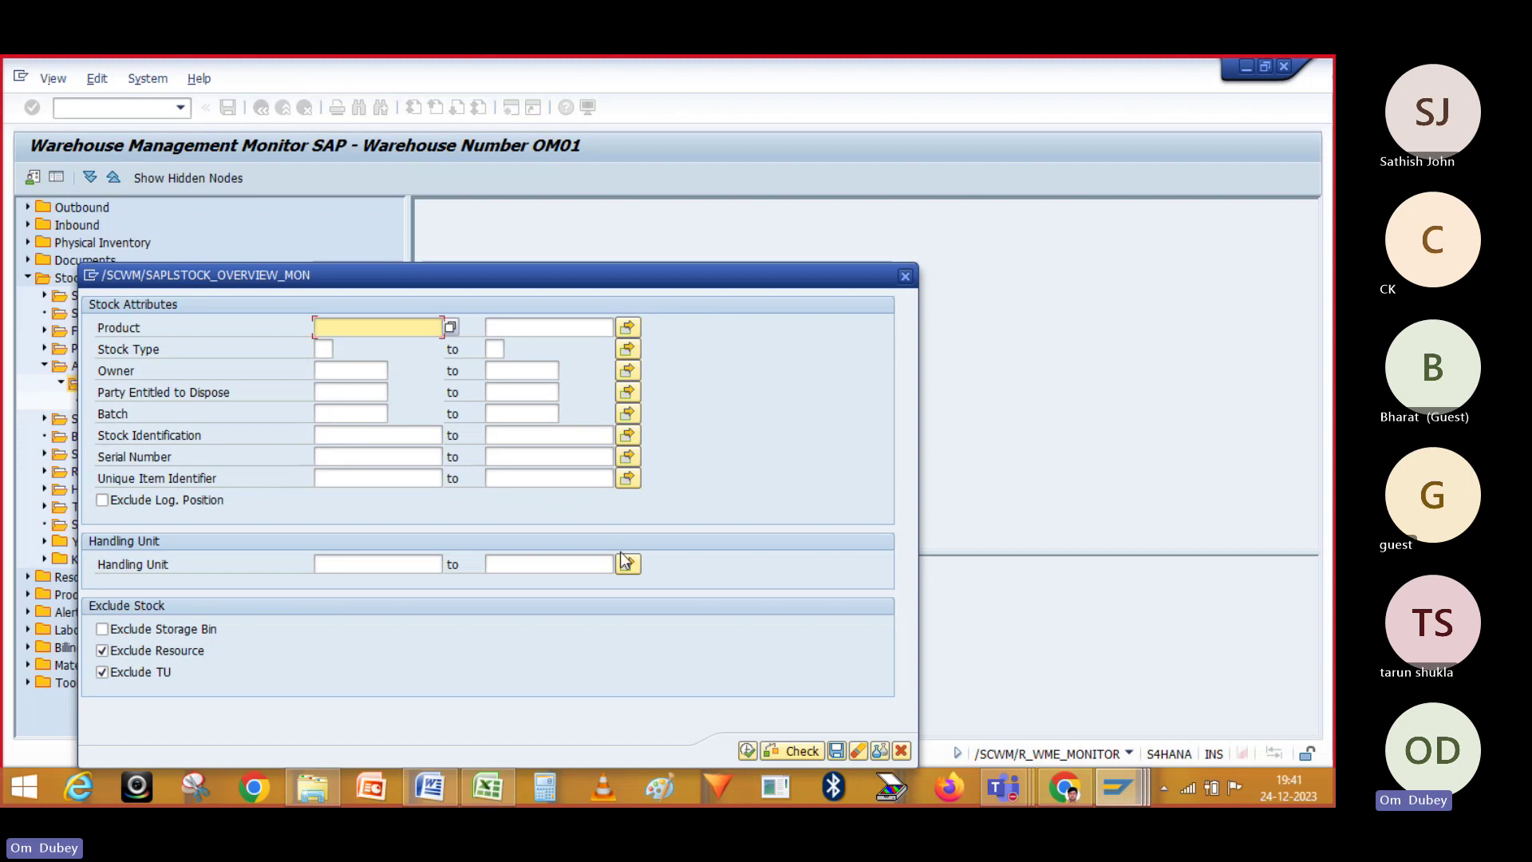
pyautogui.click(747, 752)
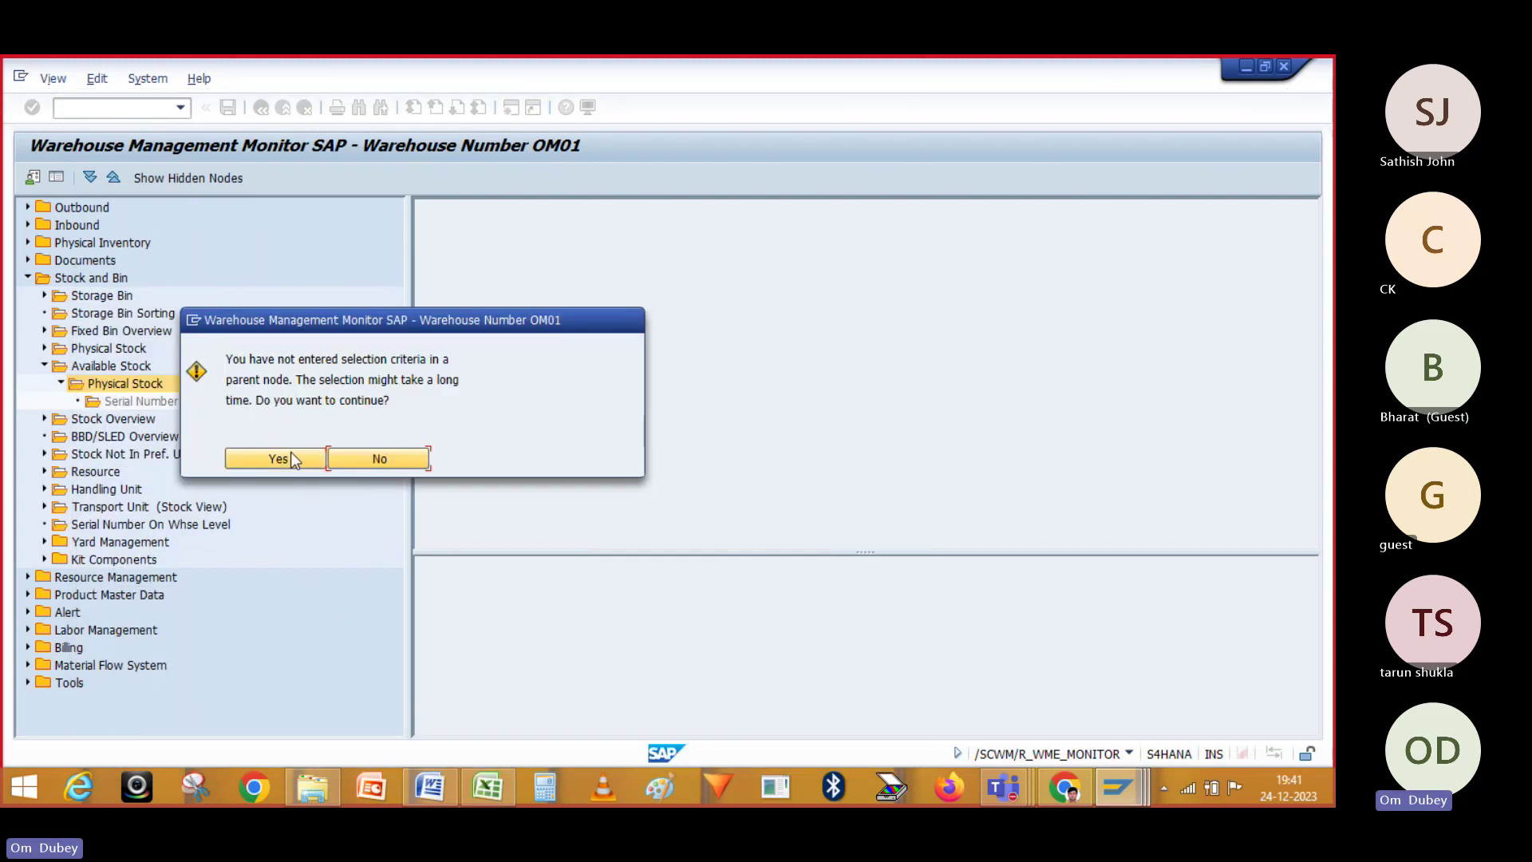
pyautogui.click(290, 452)
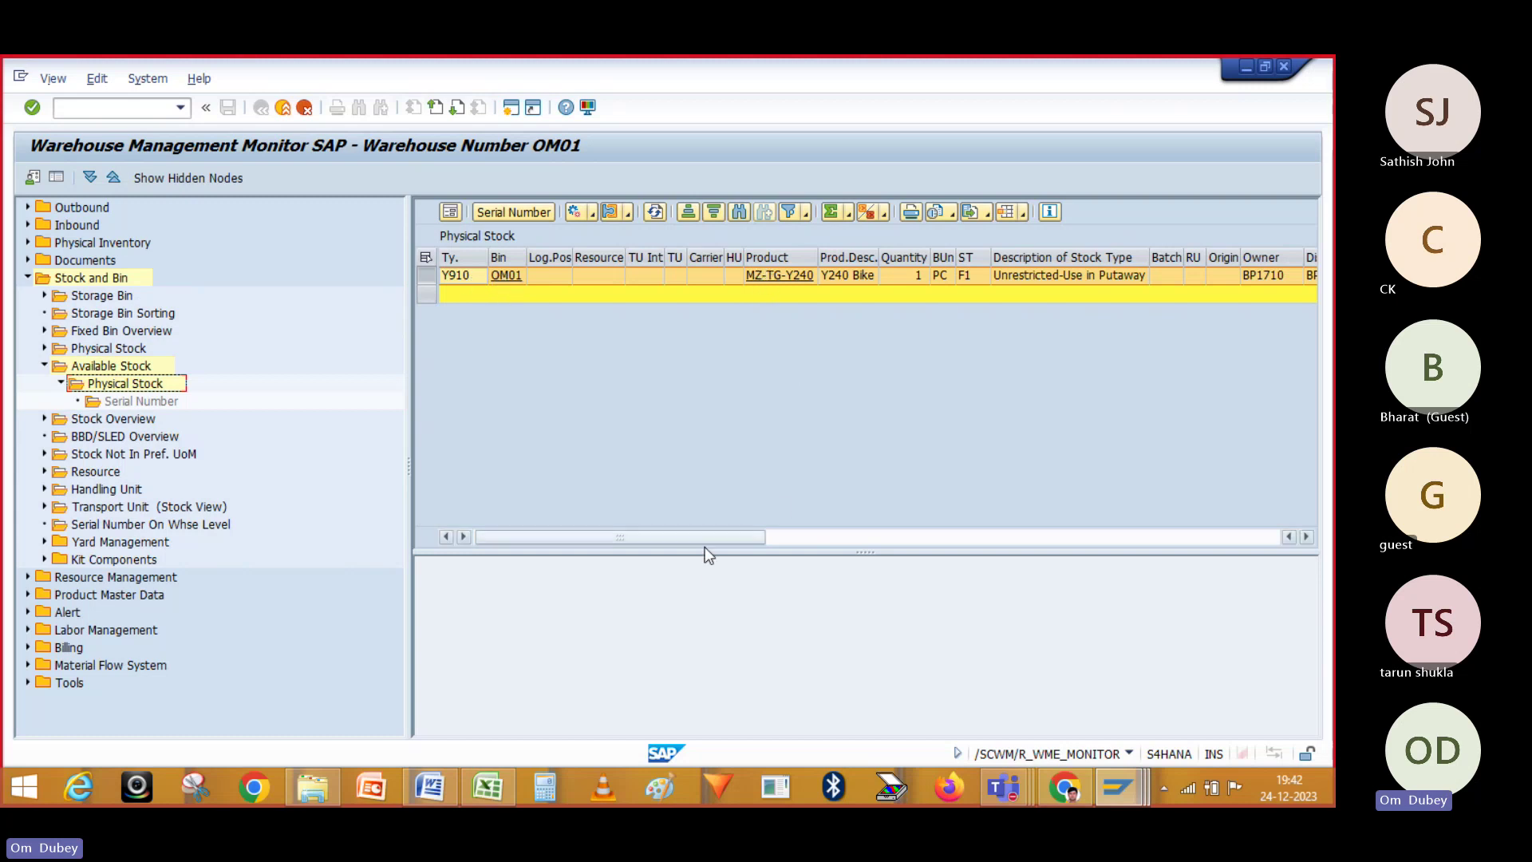
# - Examine the physical stock line of product MZ-TG-Y240 across all columns, from the owner through the receipt date, document and counter
pyautogui.moveTo(697, 536); pyautogui.dragTo(765, 539)
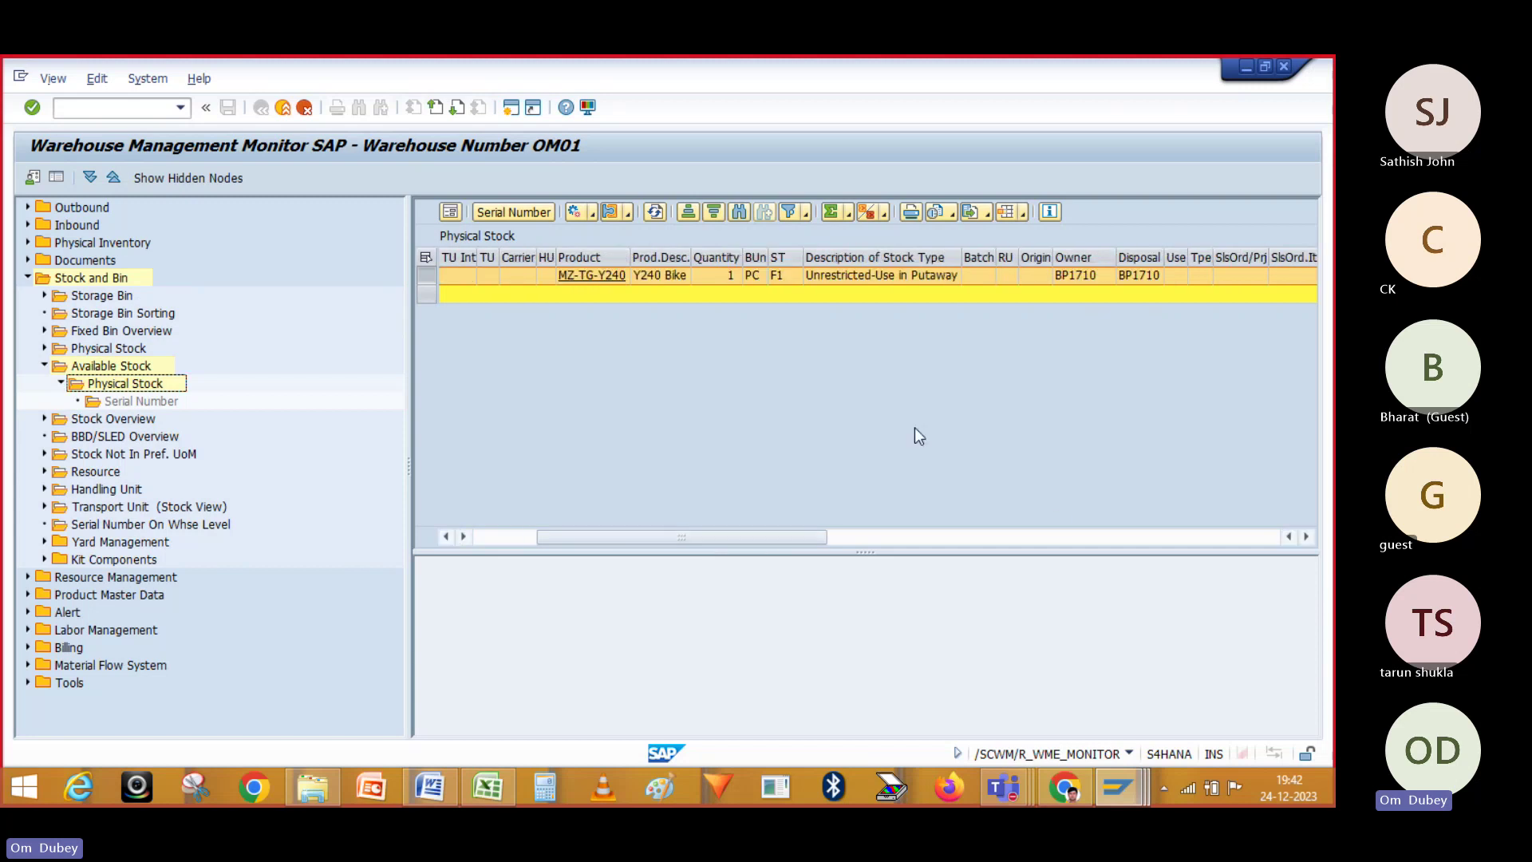
pyautogui.click(1074, 276)
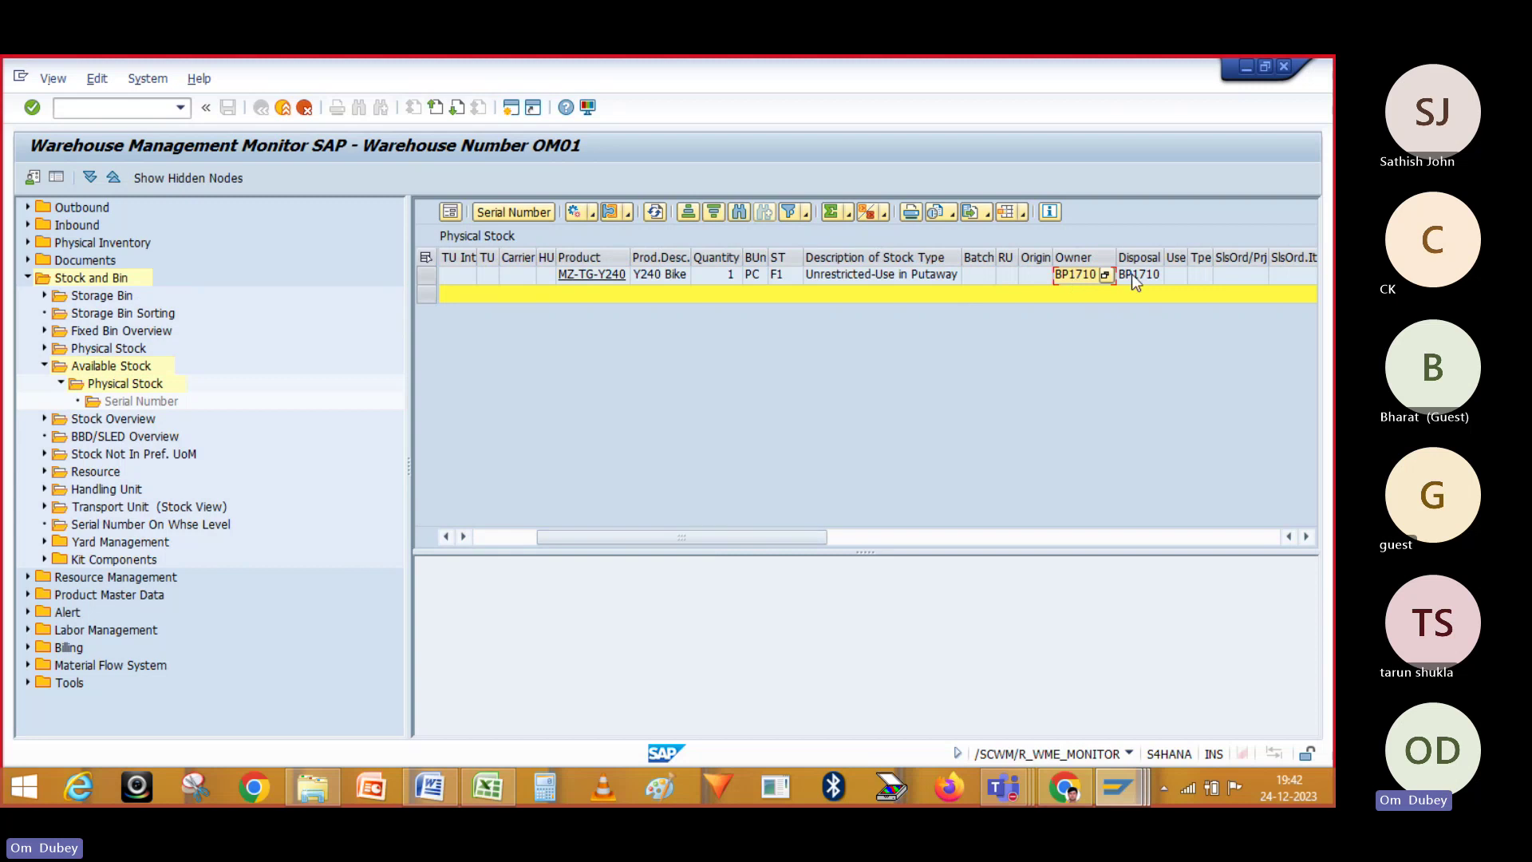
pyautogui.click(1306, 537)
pyautogui.click(1306, 536)
pyautogui.click(1306, 536)
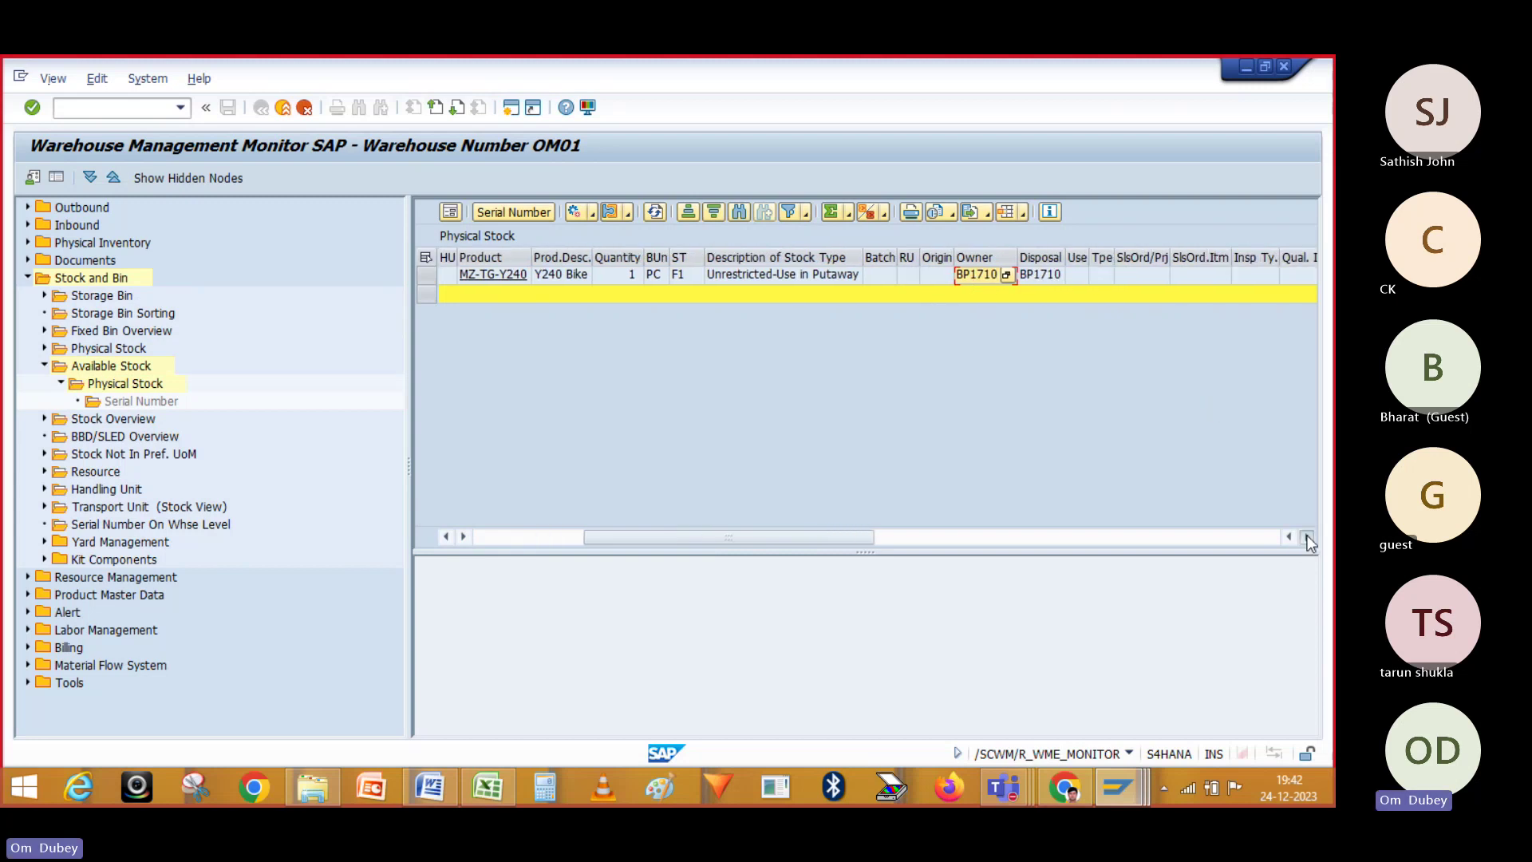
pyautogui.click(1306, 536)
pyautogui.click(1306, 536)
pyautogui.click(1306, 536)
pyautogui.click(1306, 536)
pyautogui.click(1306, 536)
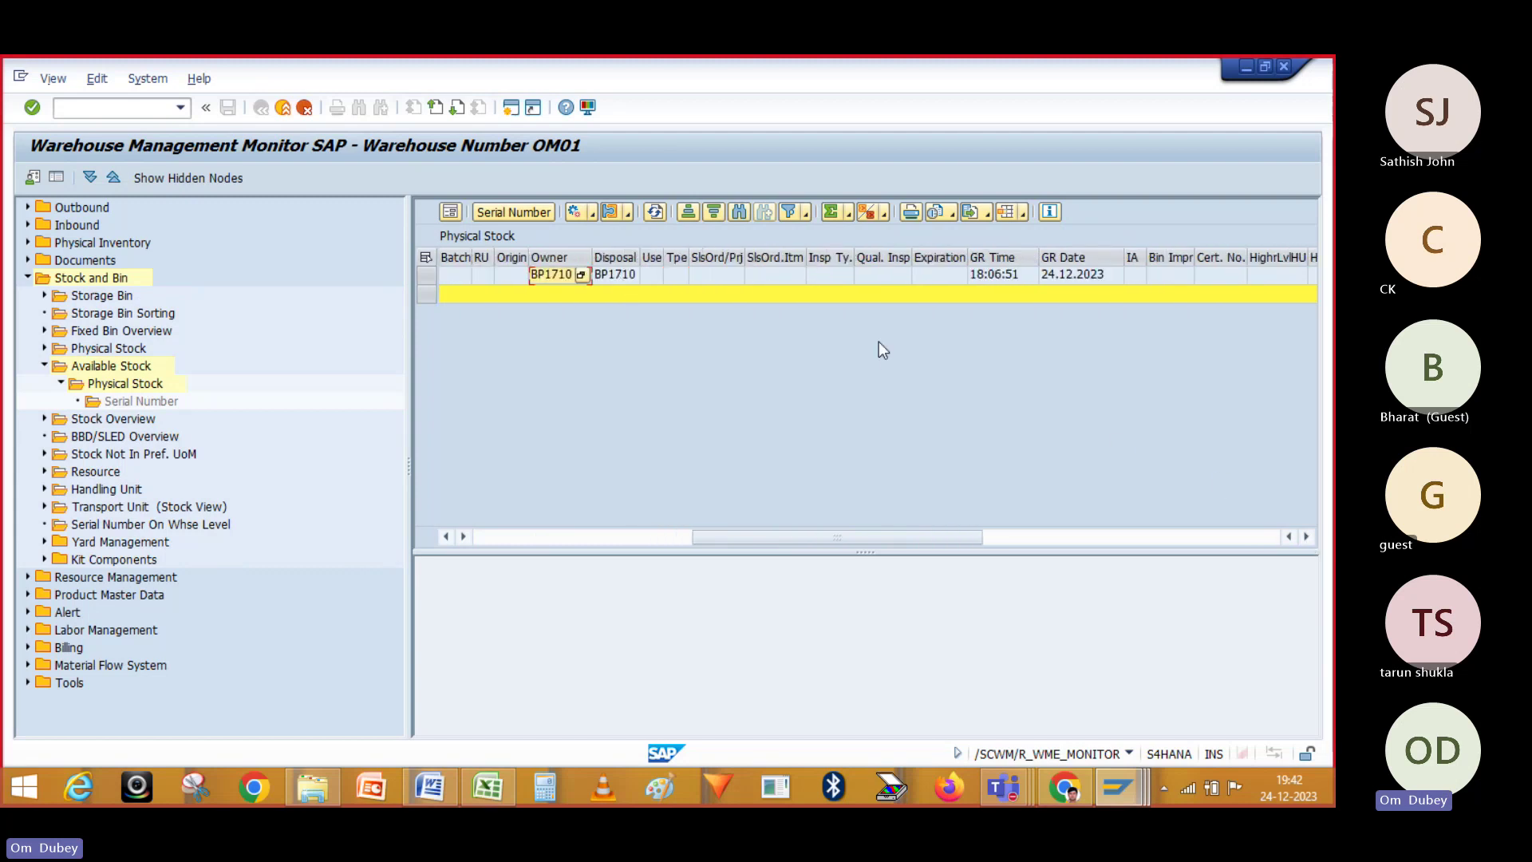
pyautogui.click(1309, 536)
pyautogui.click(1309, 536)
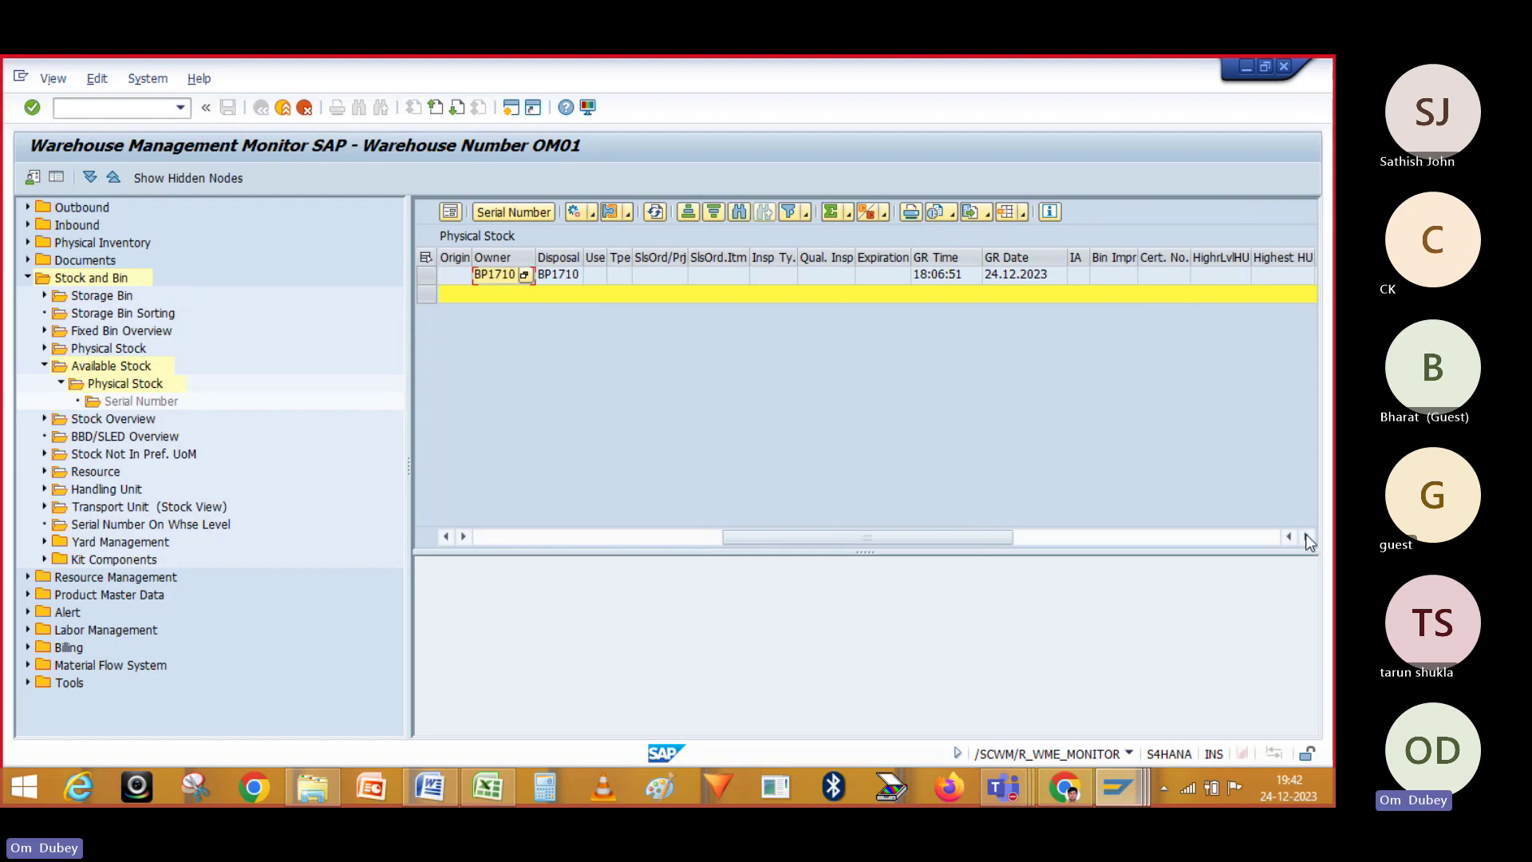
pyautogui.click(1309, 536)
pyautogui.click(1309, 536)
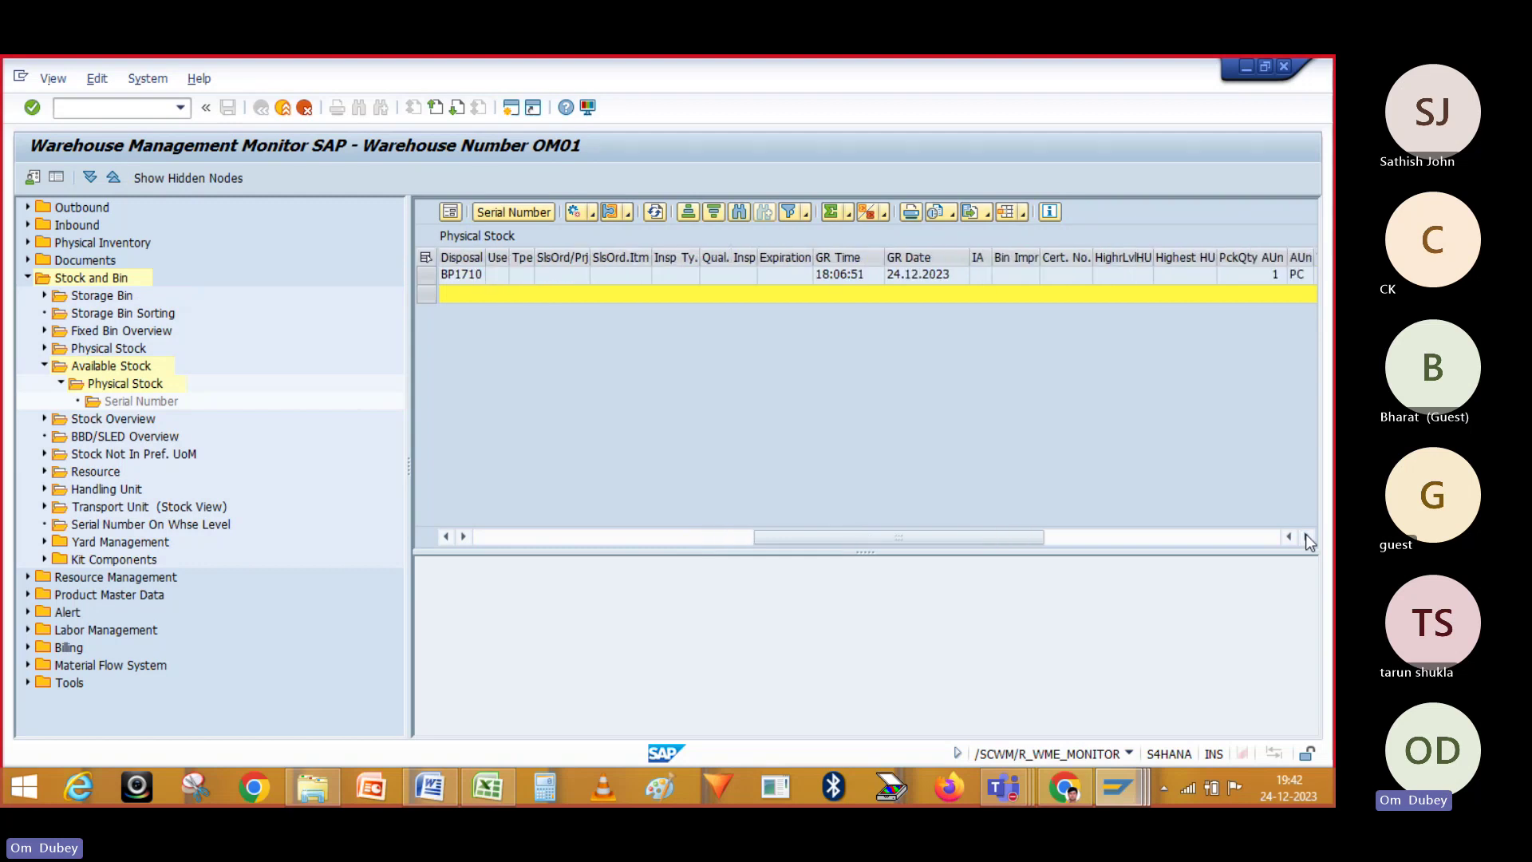
pyautogui.click(1307, 537)
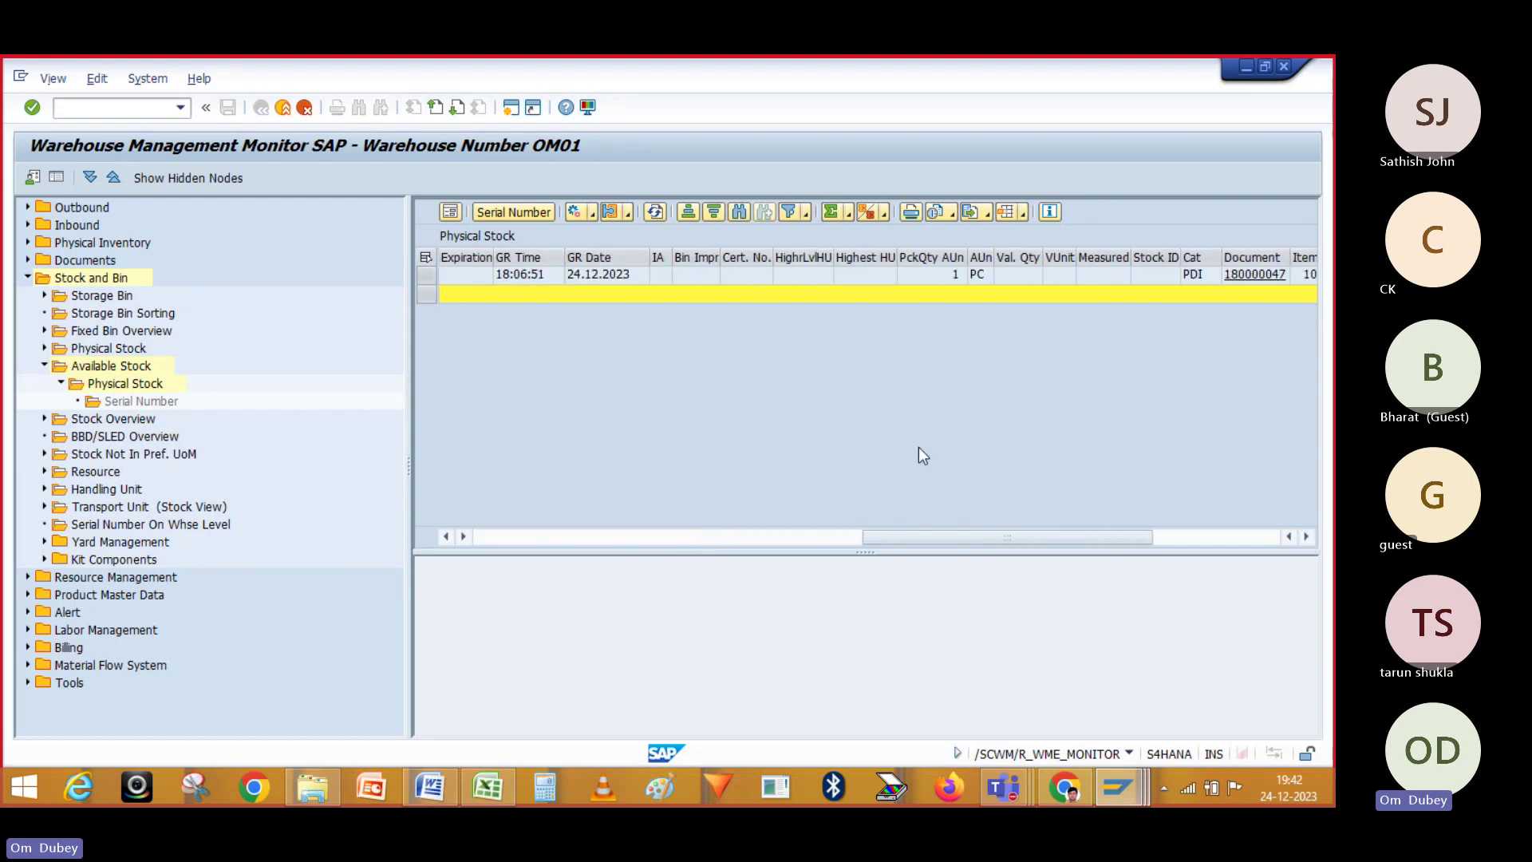
pyautogui.click(1308, 536)
pyautogui.click(1308, 536)
pyautogui.click(1308, 535)
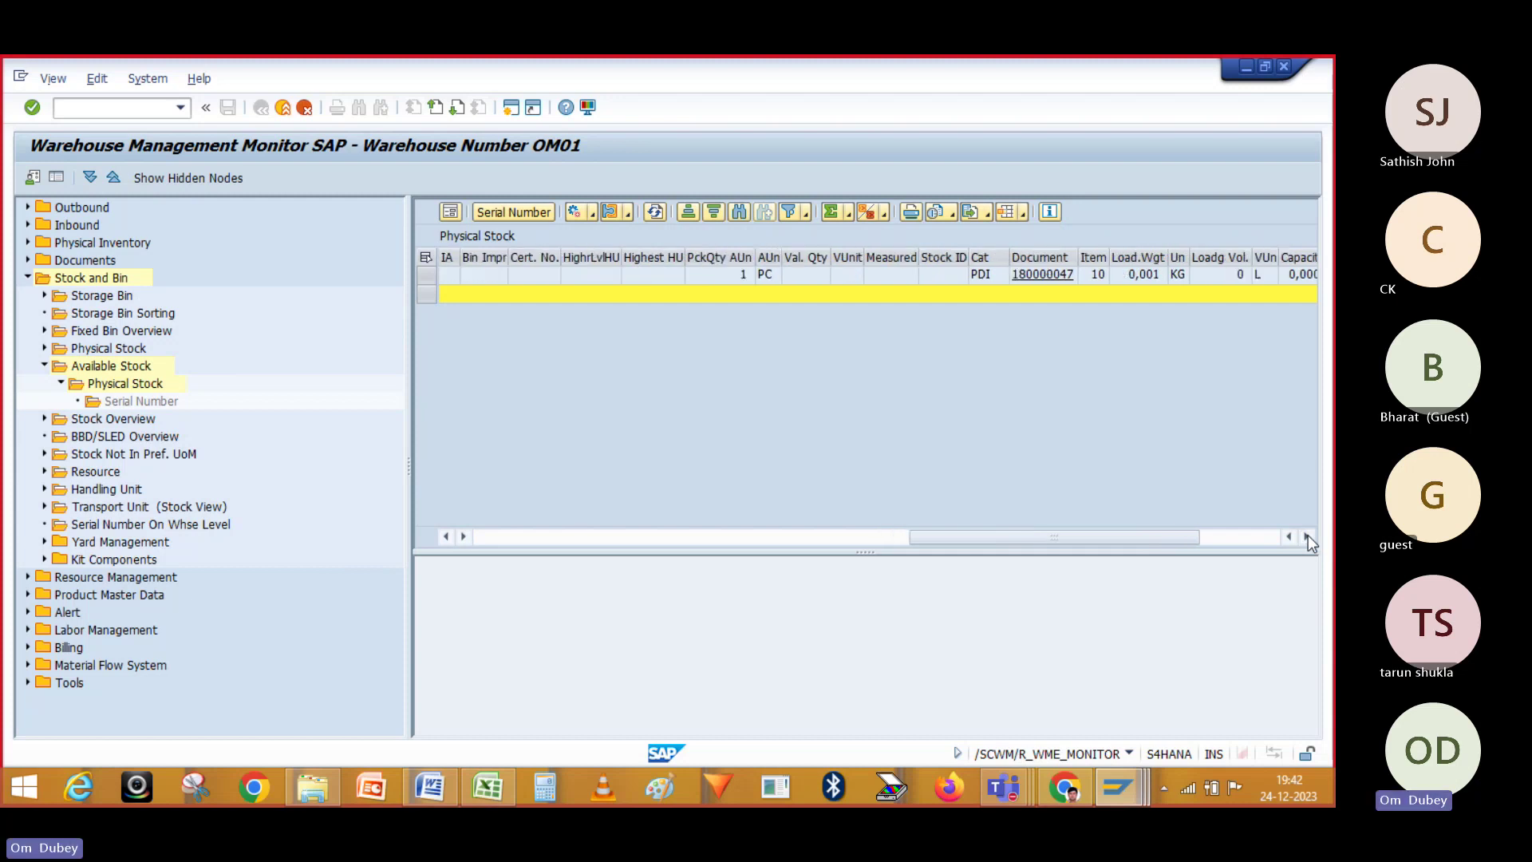
pyautogui.click(1308, 536)
pyautogui.click(1309, 536)
pyautogui.click(1309, 536)
pyautogui.click(1308, 536)
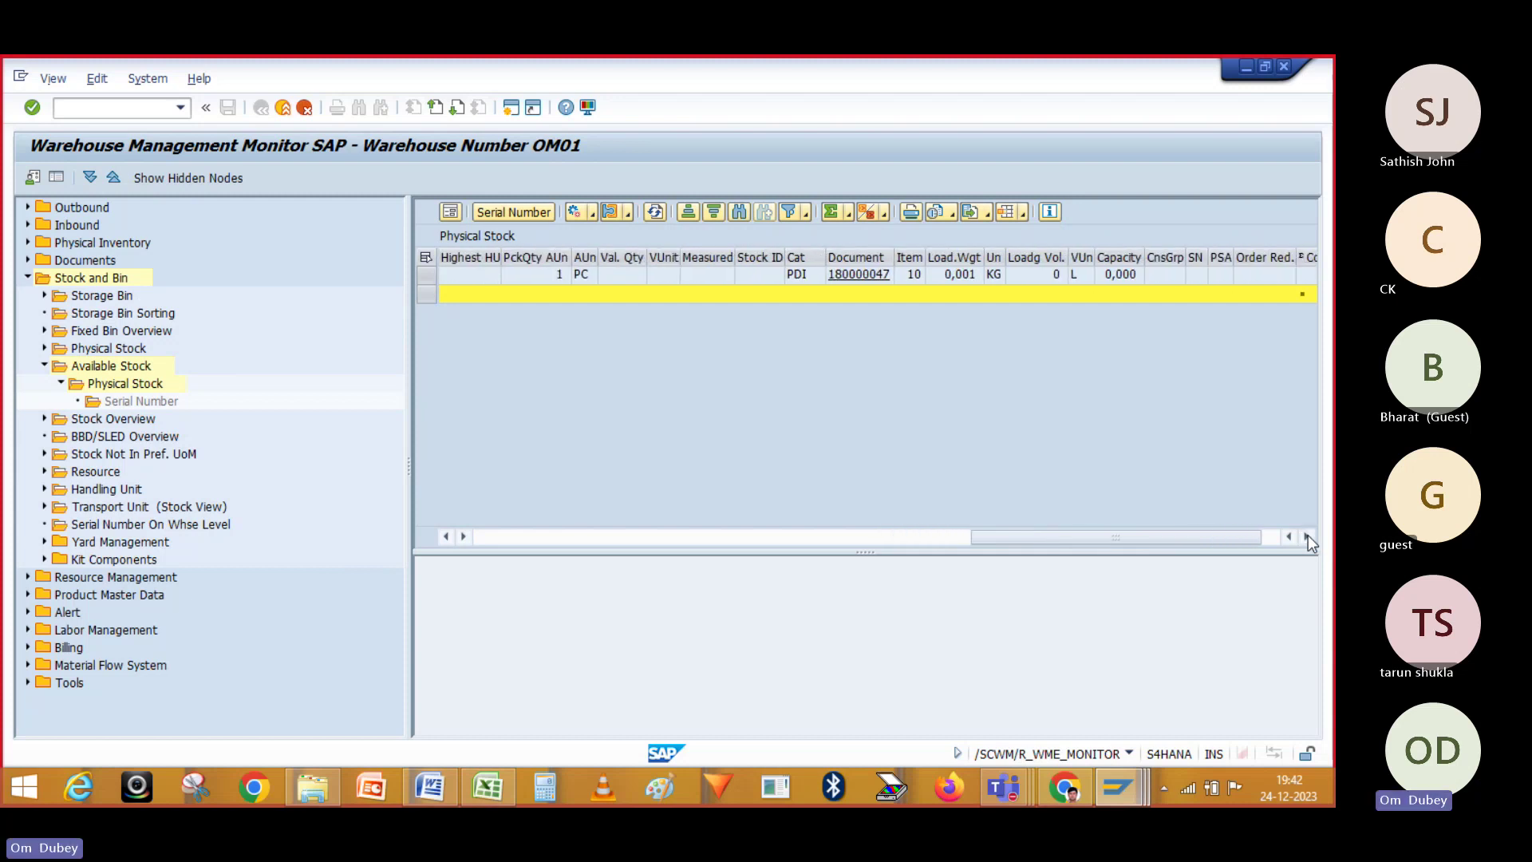
pyautogui.click(1308, 536)
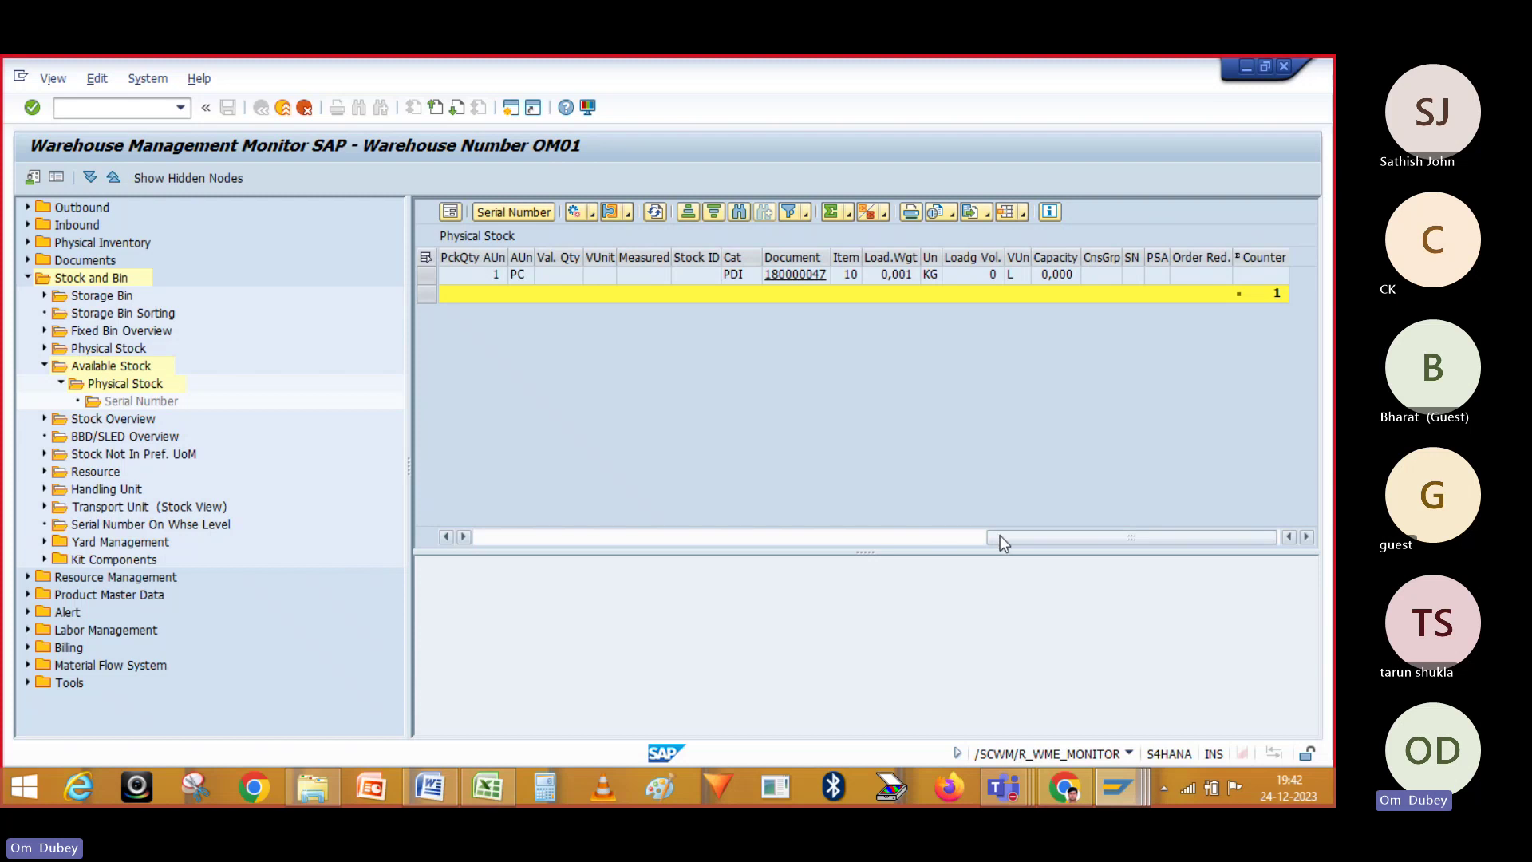
# - Select the stock line of product MZ-TG-Y240 in bin OM01 and show its details in form view
pyautogui.moveTo(999, 534); pyautogui.dragTo(400, 537)
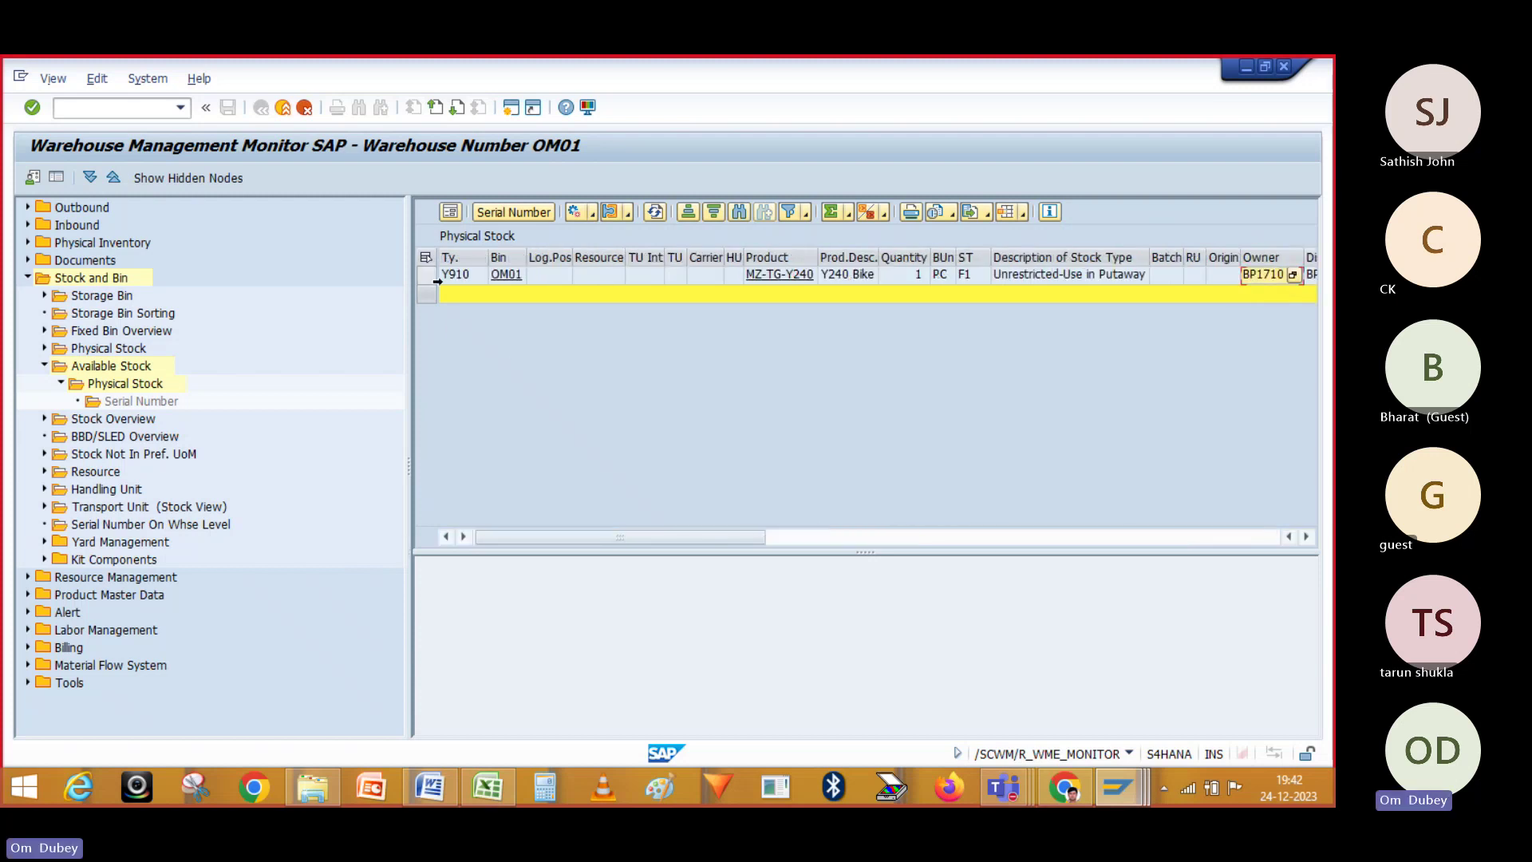
pyautogui.click(425, 276)
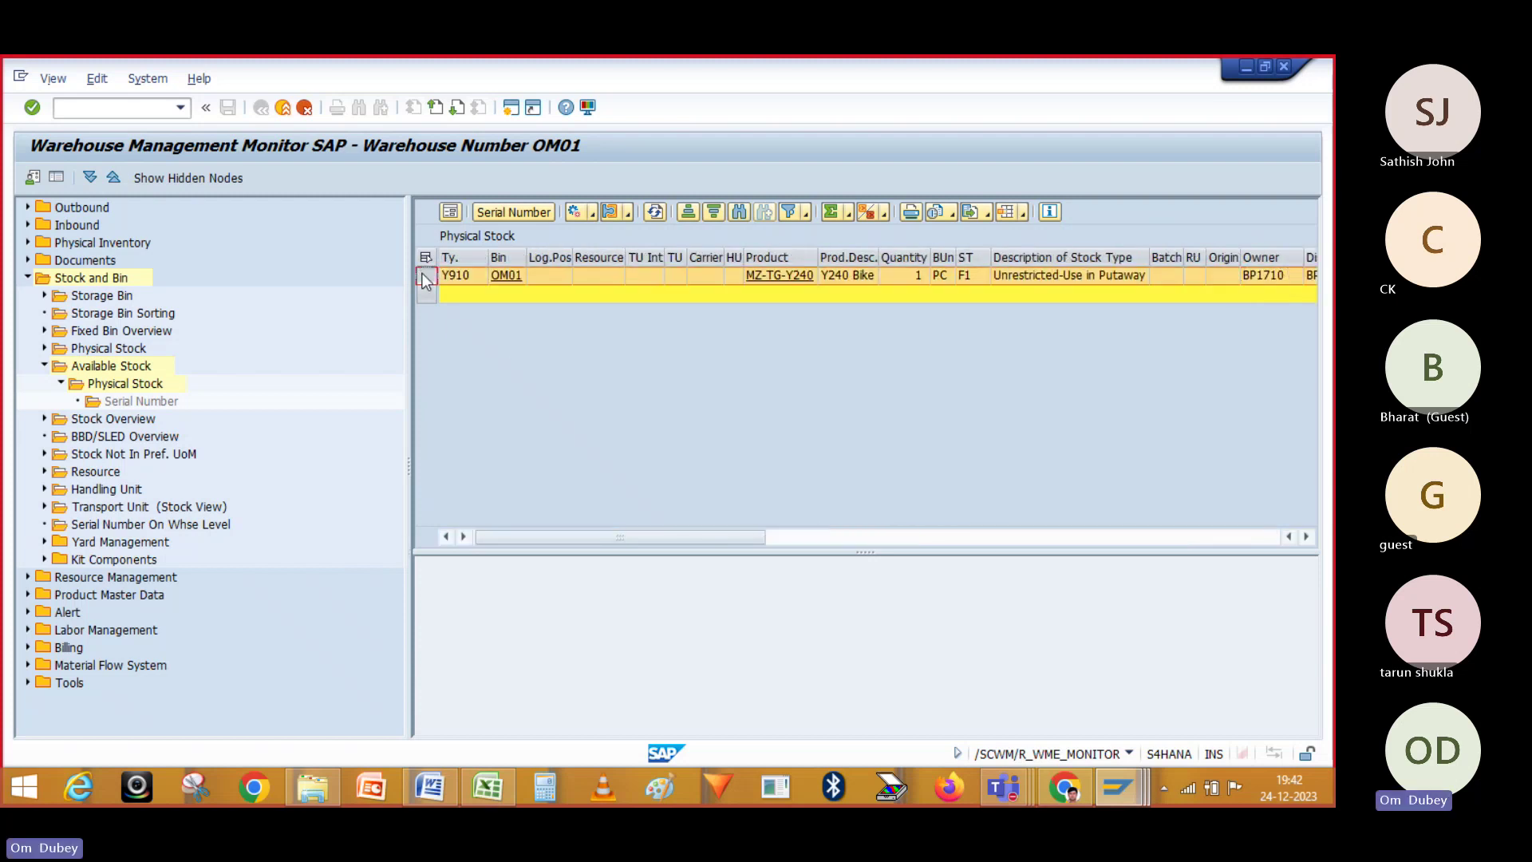
pyautogui.click(452, 213)
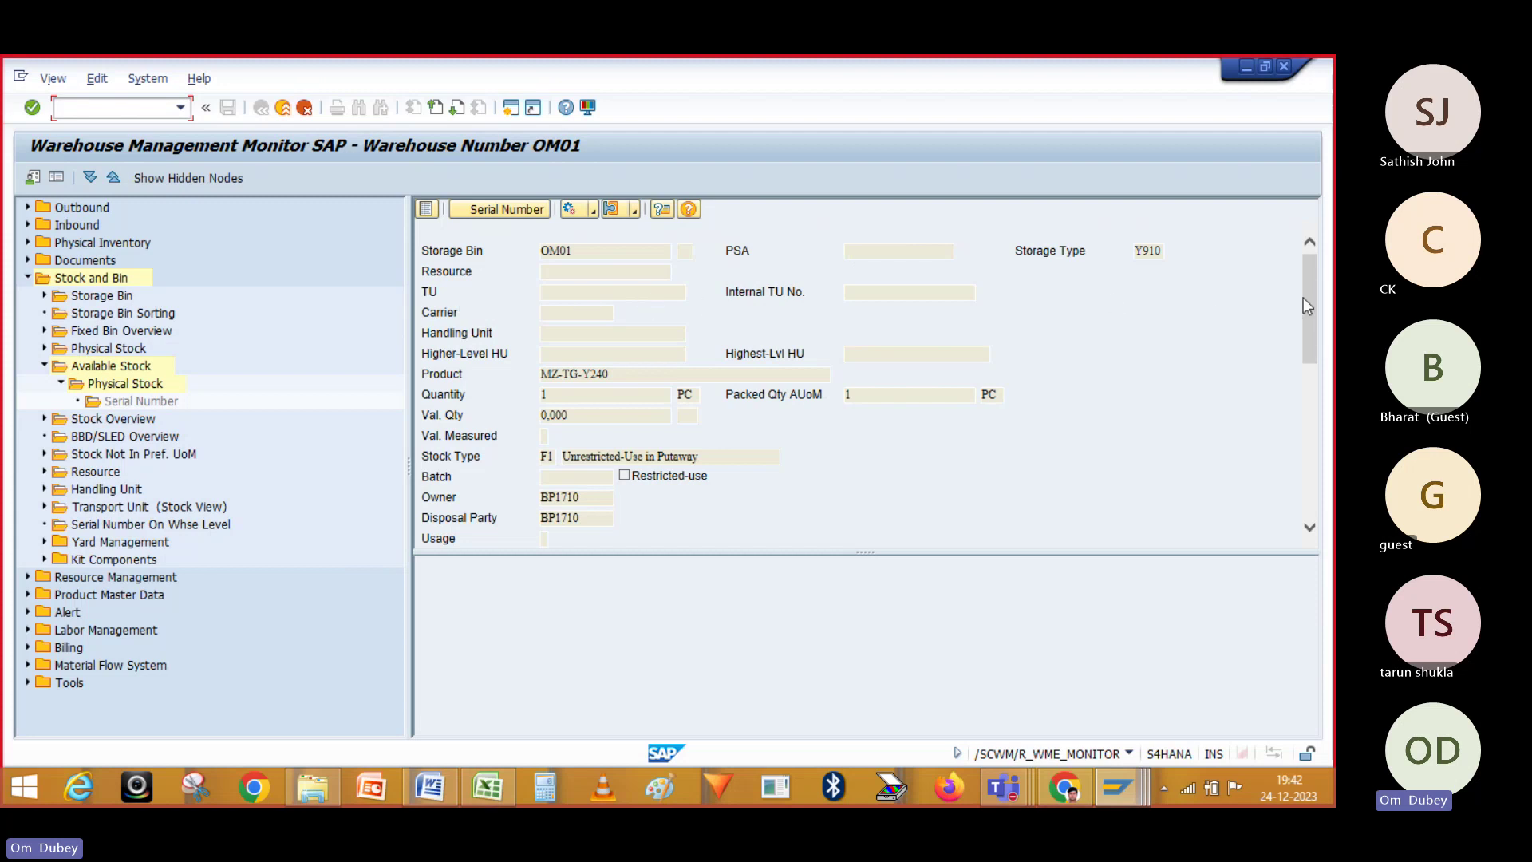
# - Read through the form view of the MZ-TG-Y240 stock line and look into the Storage Bin node under Stock and Bin
pyautogui.moveTo(1303, 298); pyautogui.dragTo(1318, 336)
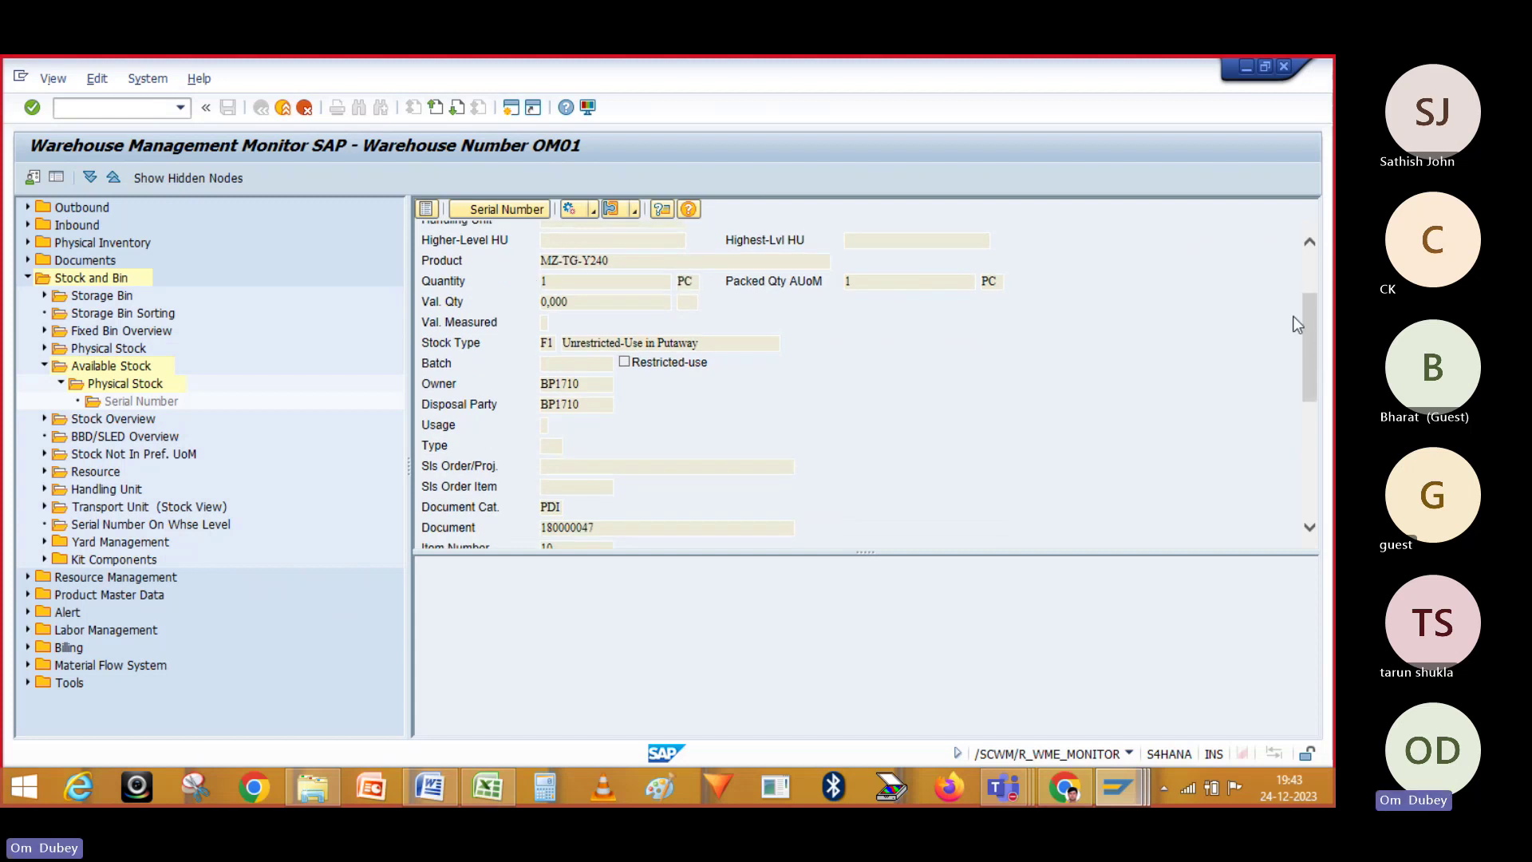
pyautogui.moveTo(1309, 318); pyautogui.dragTo(1313, 251)
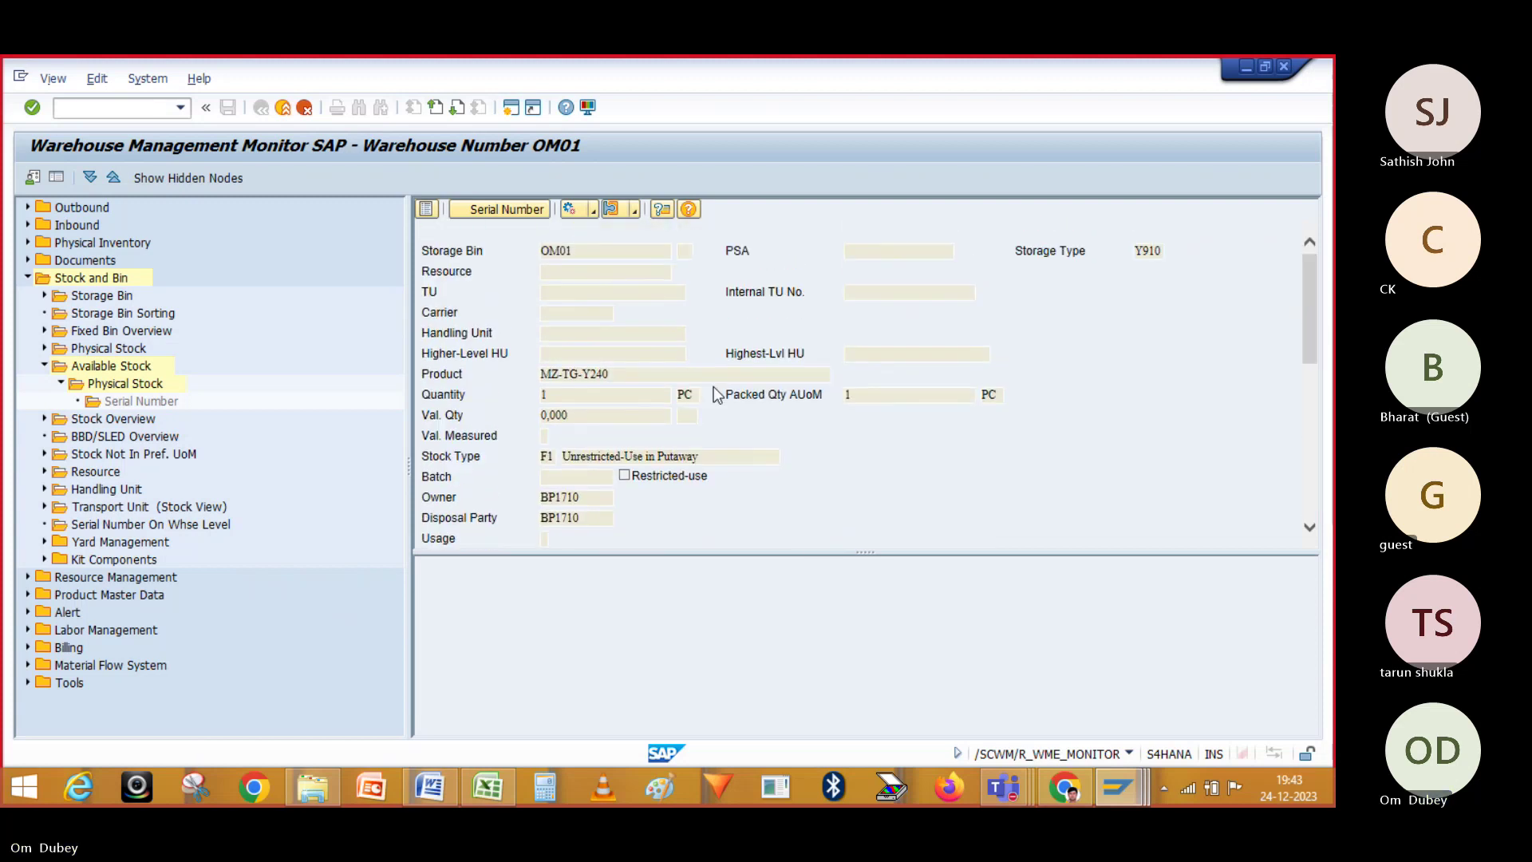
pyautogui.click(45, 366)
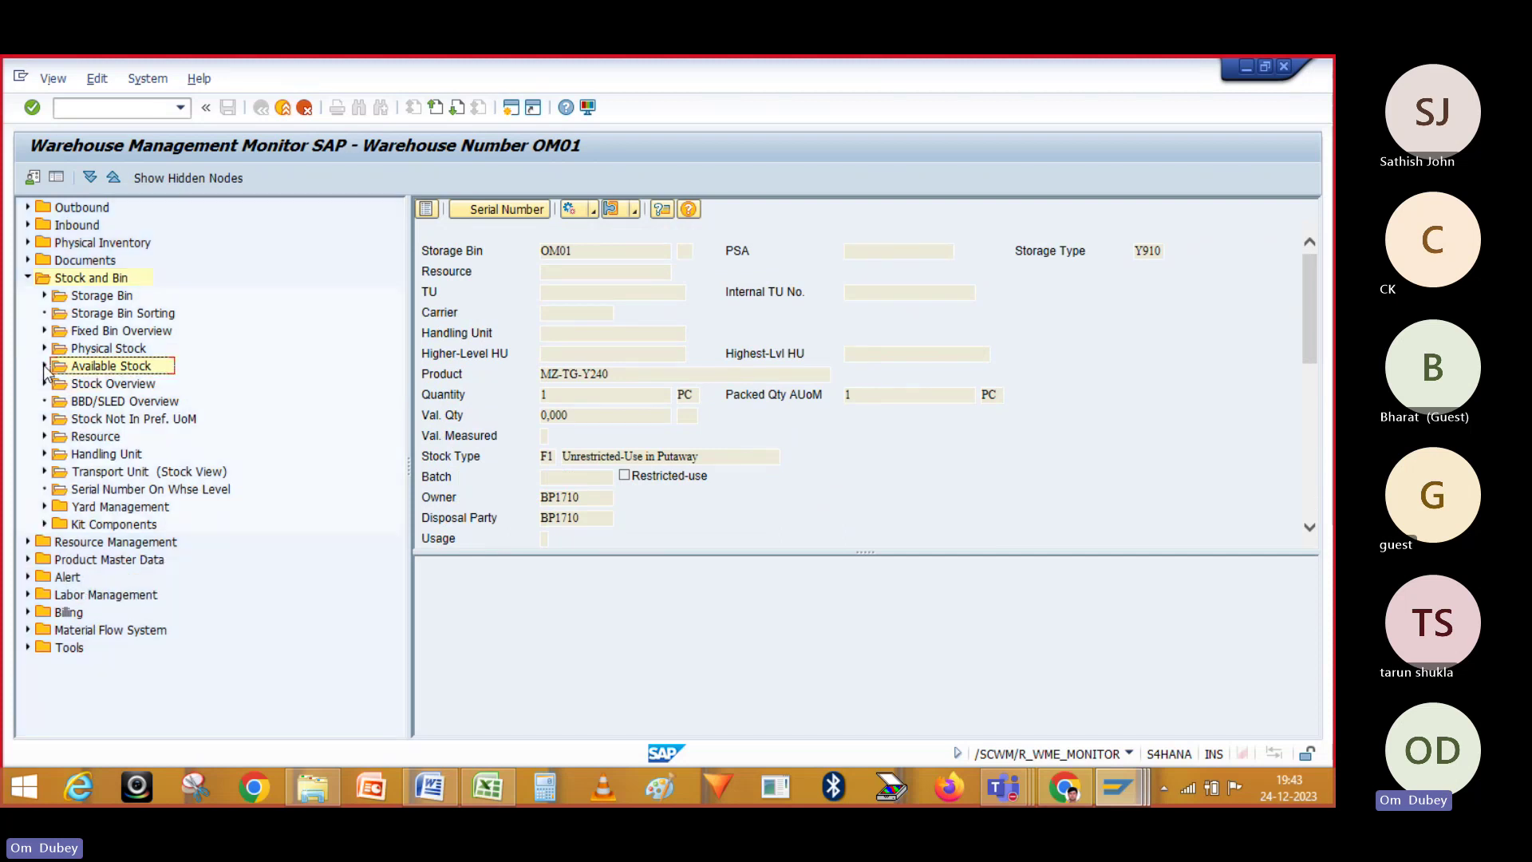
pyautogui.click(45, 296)
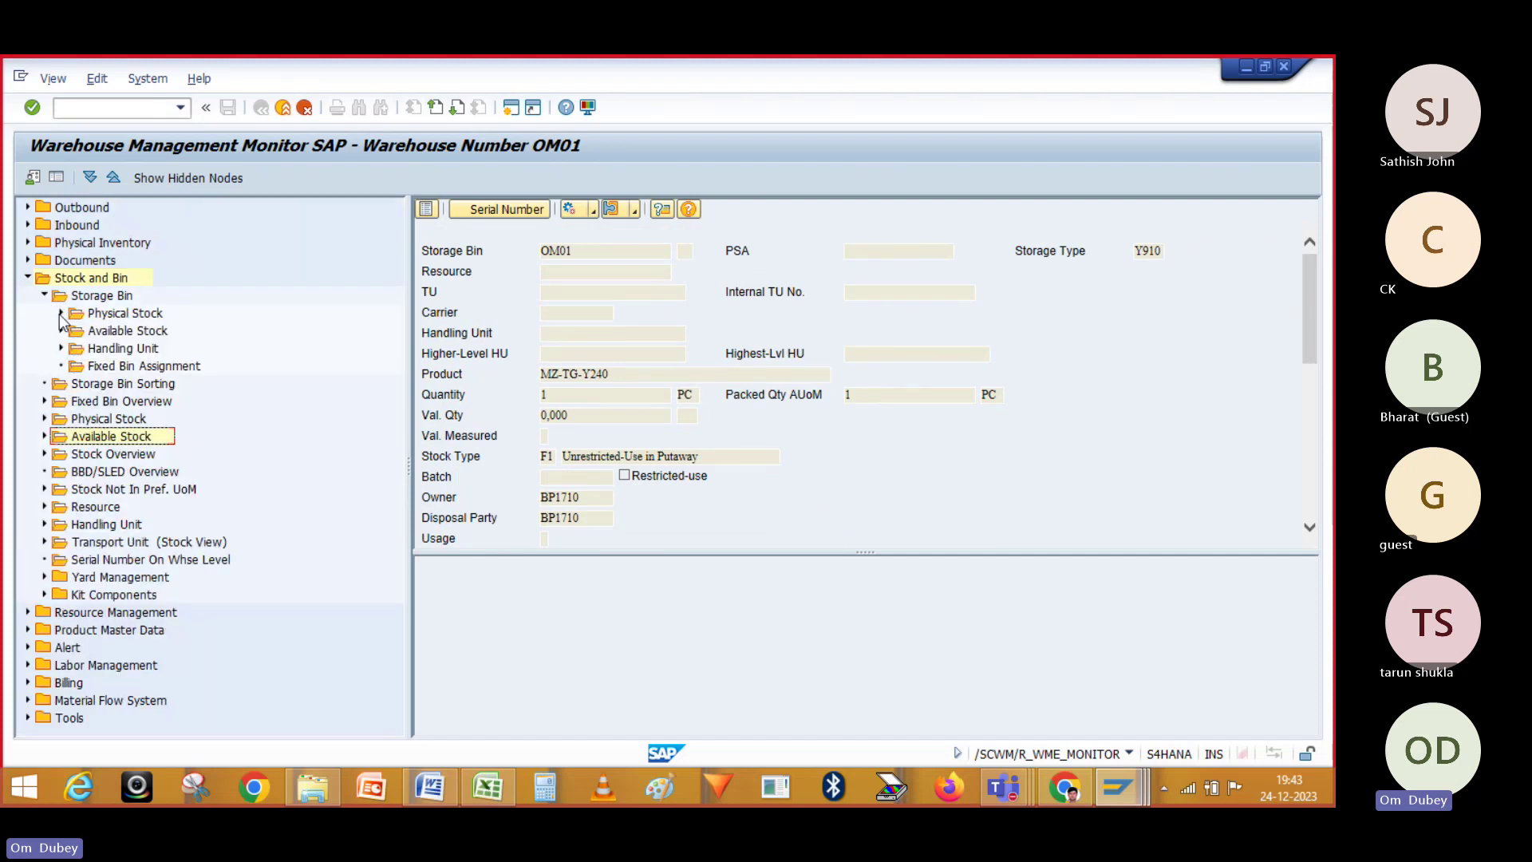
pyautogui.click(60, 313)
pyautogui.click(61, 313)
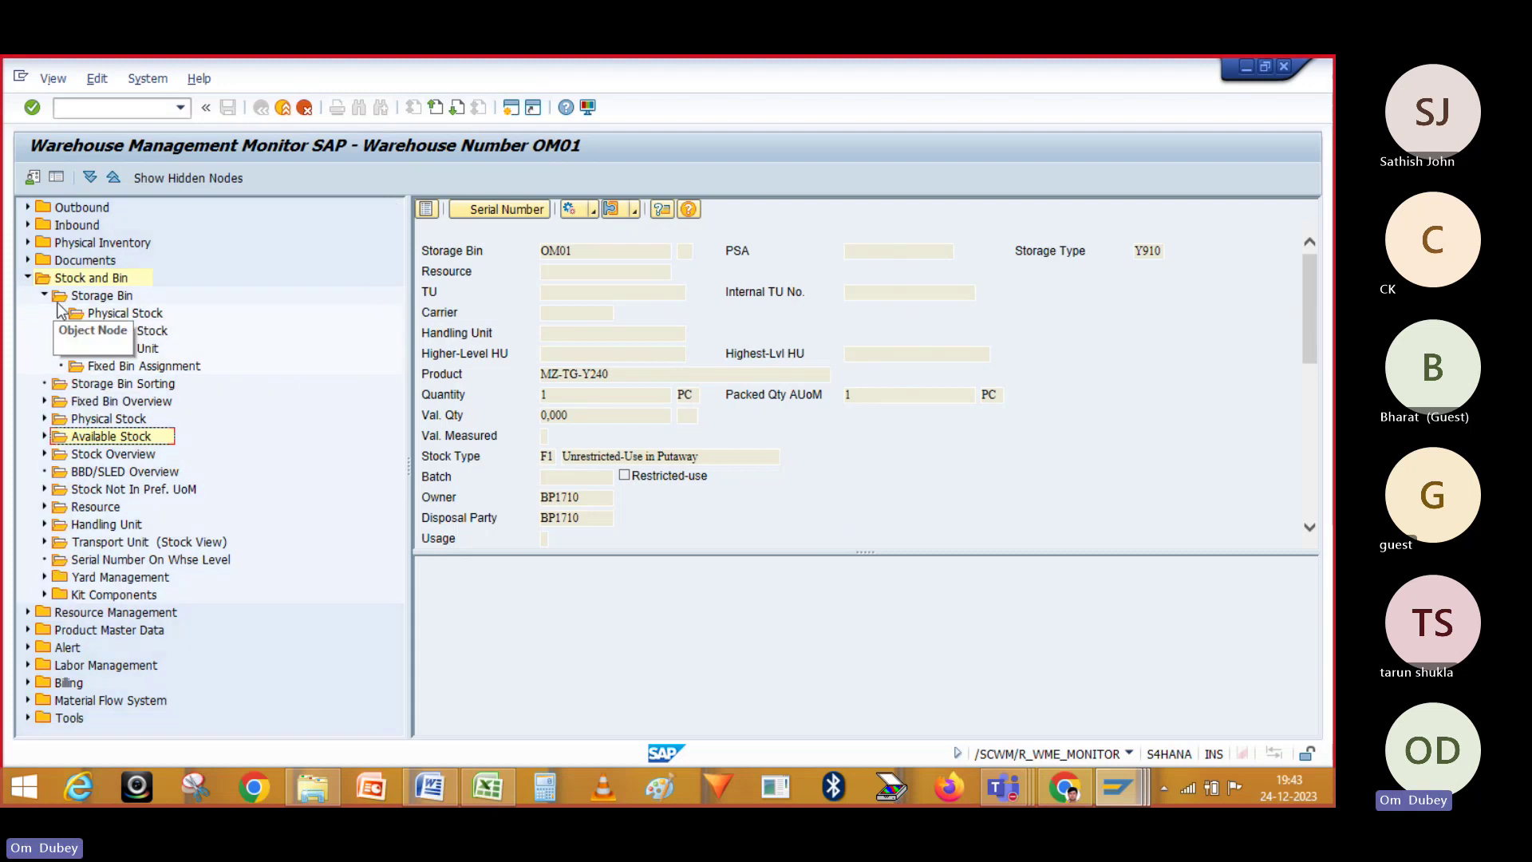
pyautogui.click(28, 278)
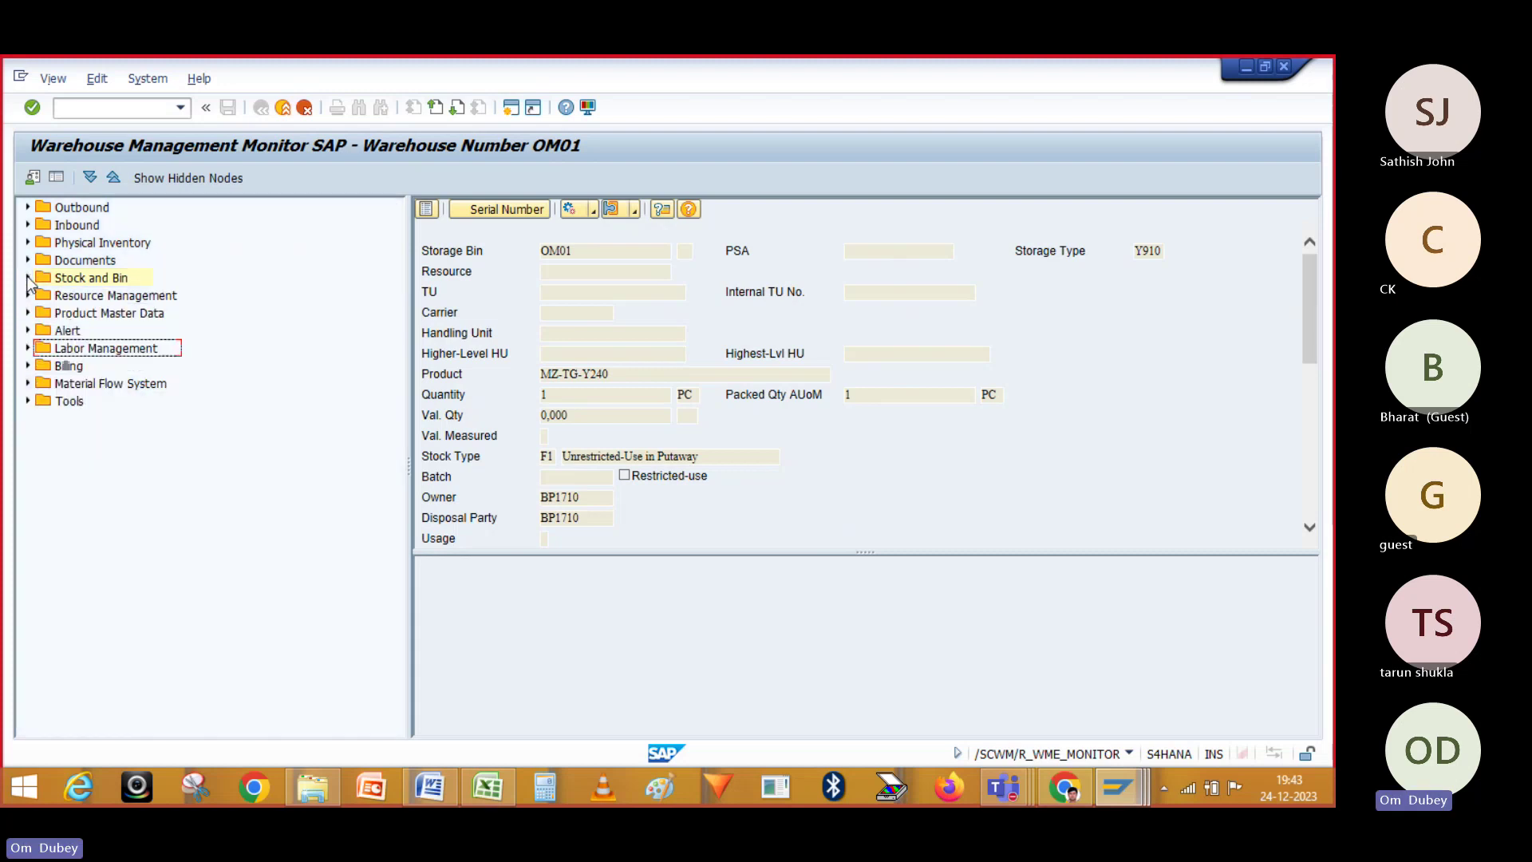
# - Under Inbound, Documents, Inbound Delivery, look through the selection criteria for Inbound Delivery Item and close them without running a selection
pyautogui.click(28, 225)
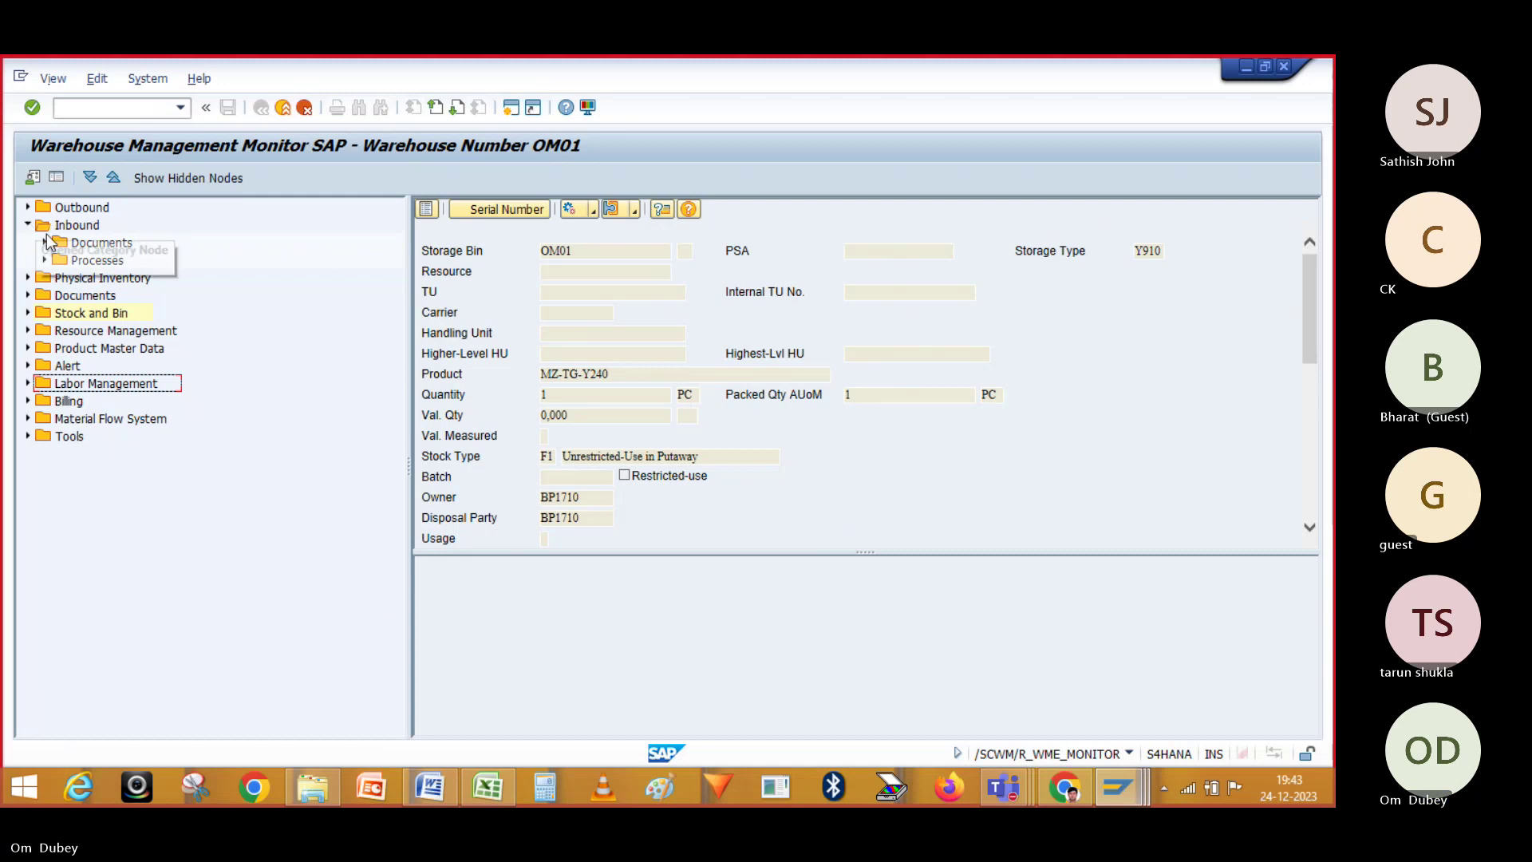
pyautogui.click(44, 242)
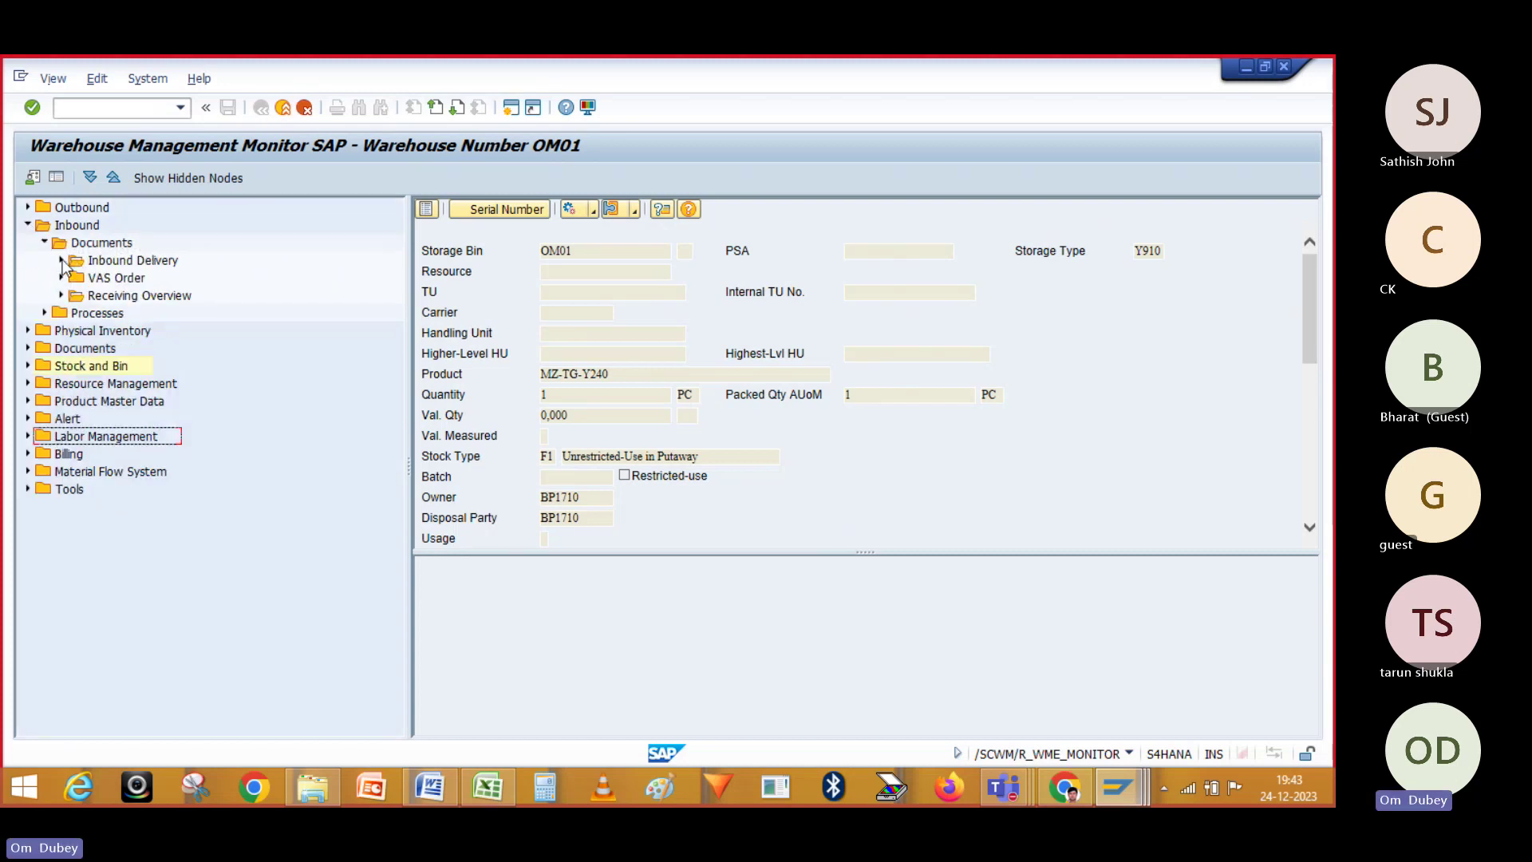
pyautogui.click(60, 260)
pyautogui.doubleClick(131, 279)
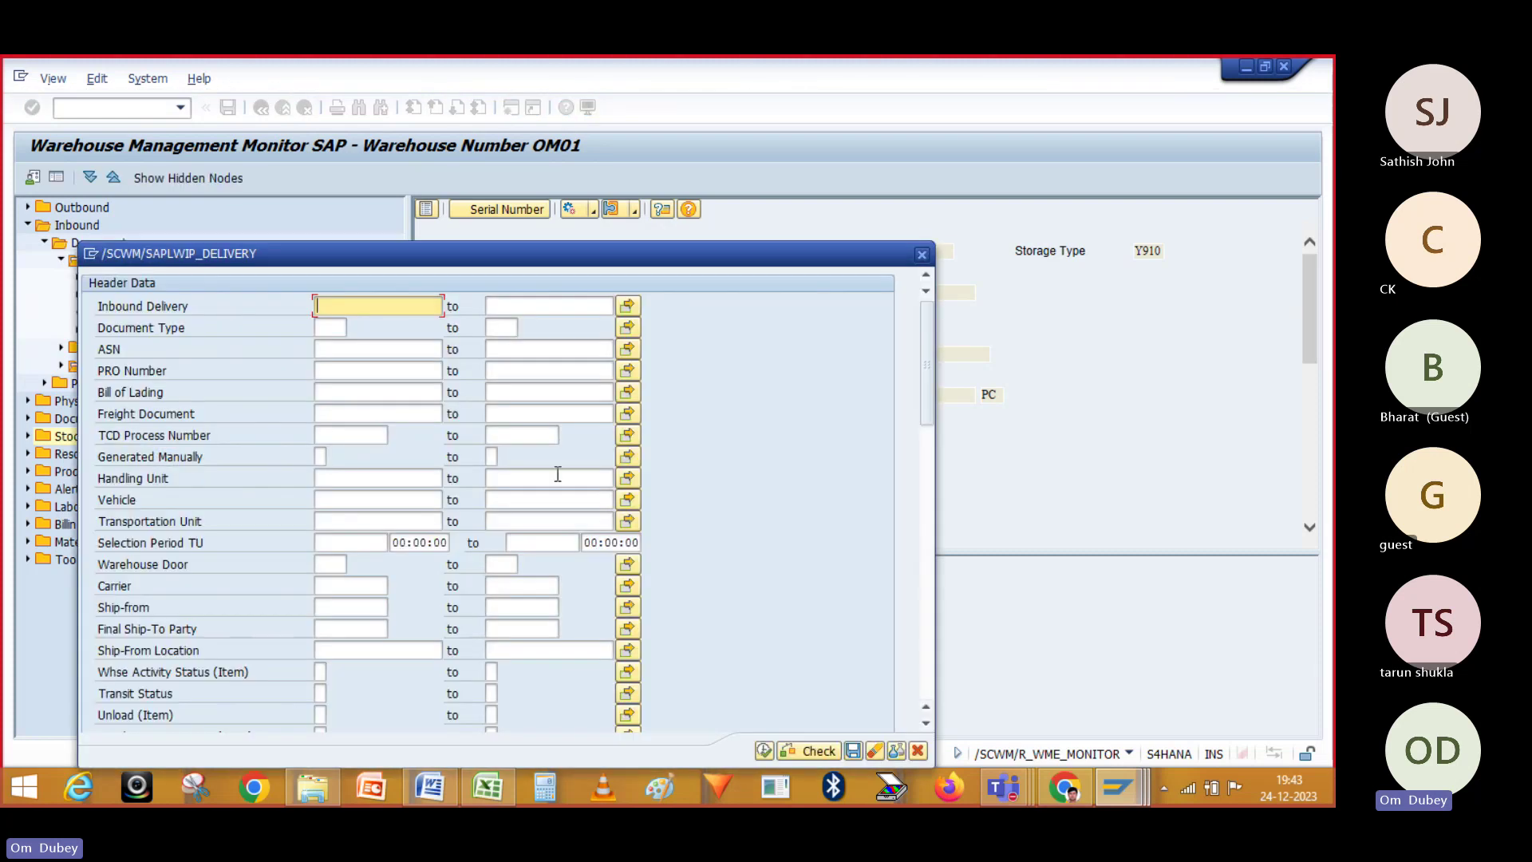
pyautogui.moveTo(927, 363); pyautogui.dragTo(950, 569)
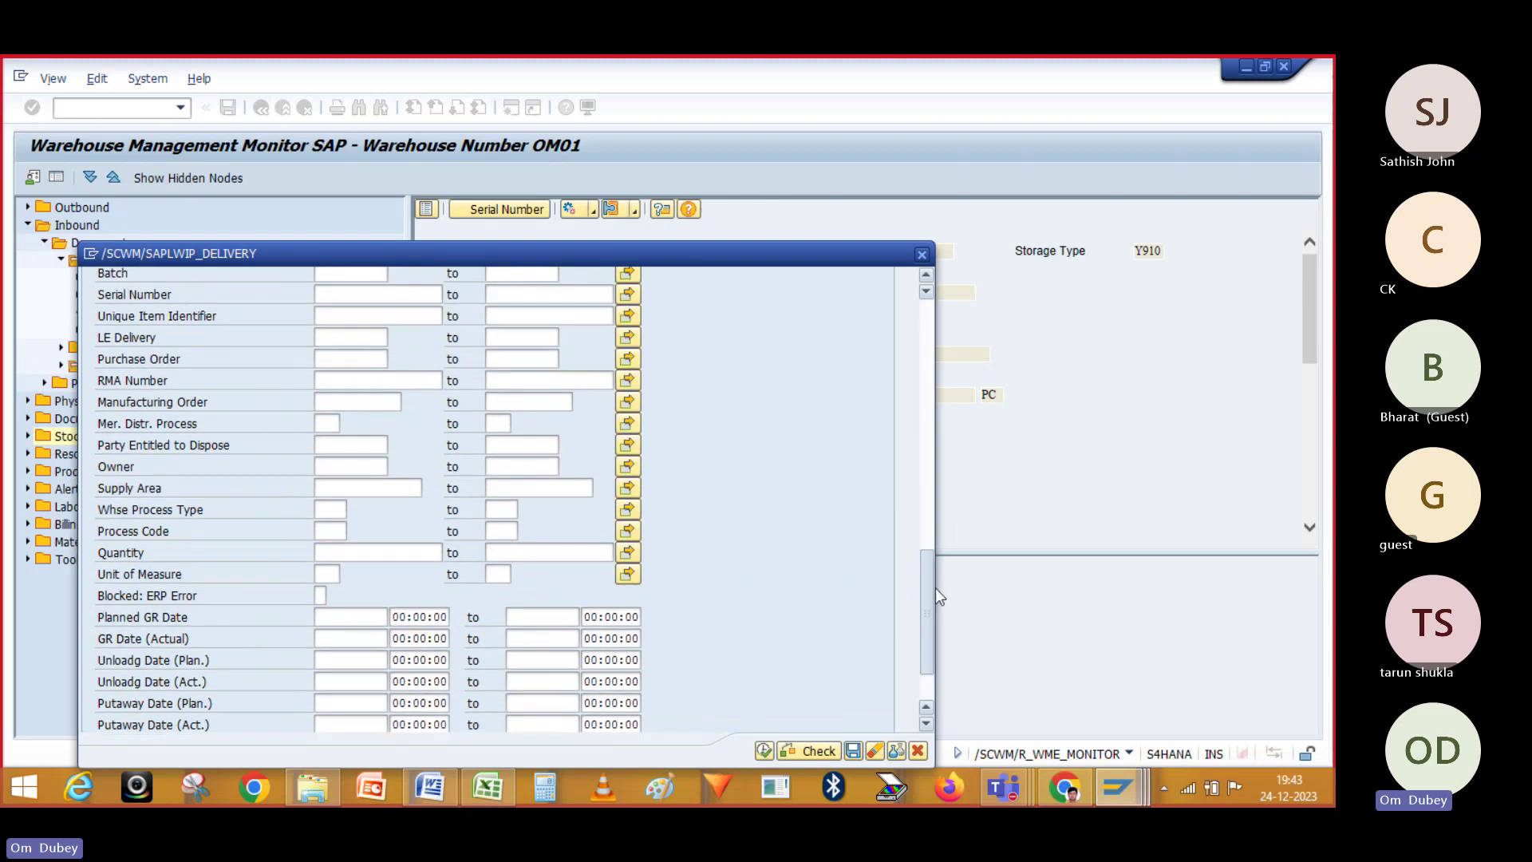
pyautogui.moveTo(929, 588); pyautogui.dragTo(927, 311)
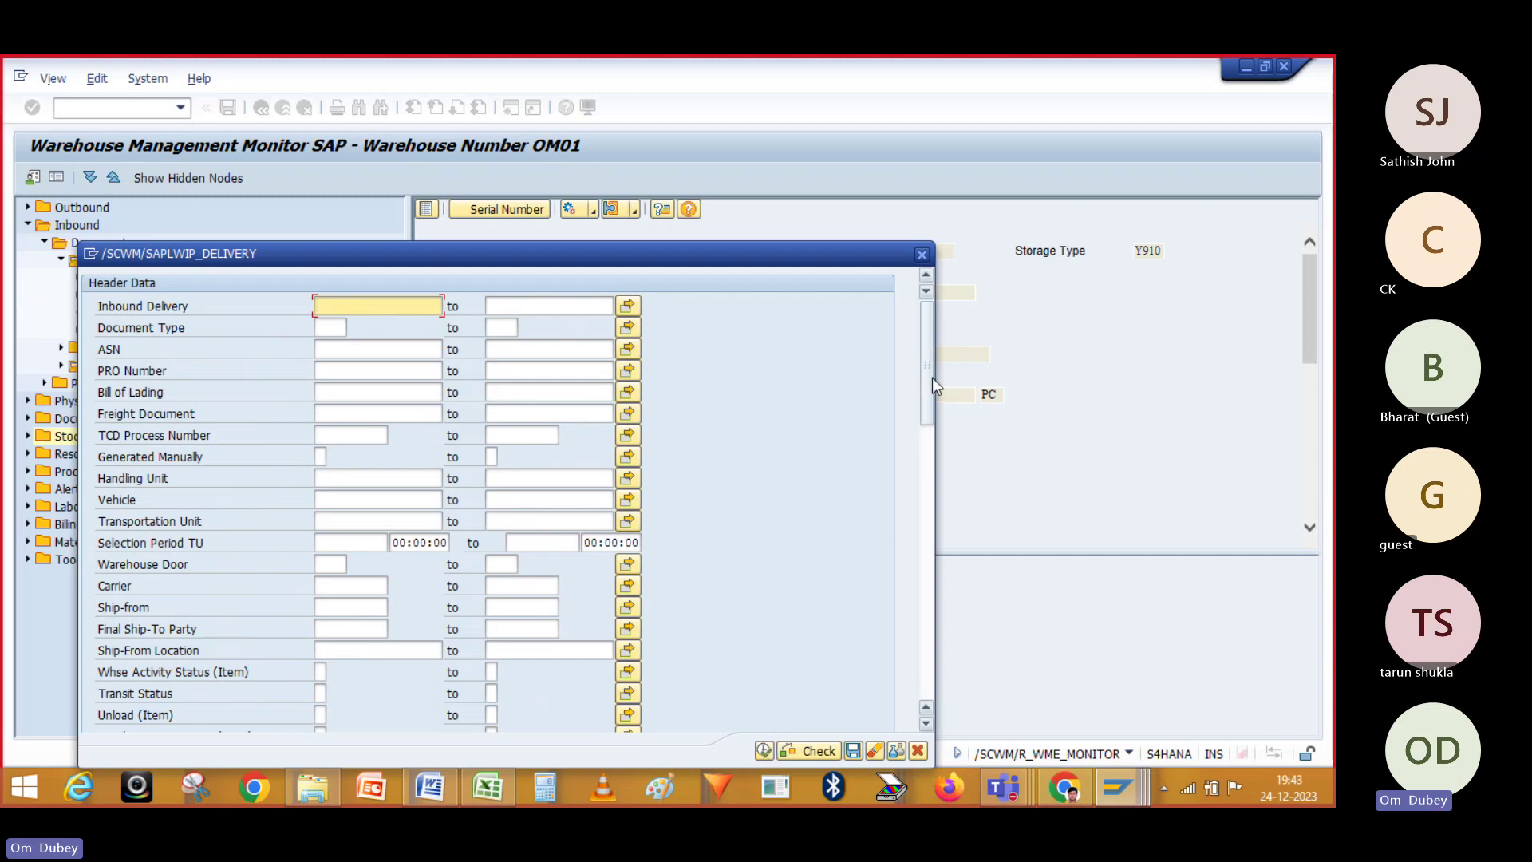
pyautogui.click(922, 253)
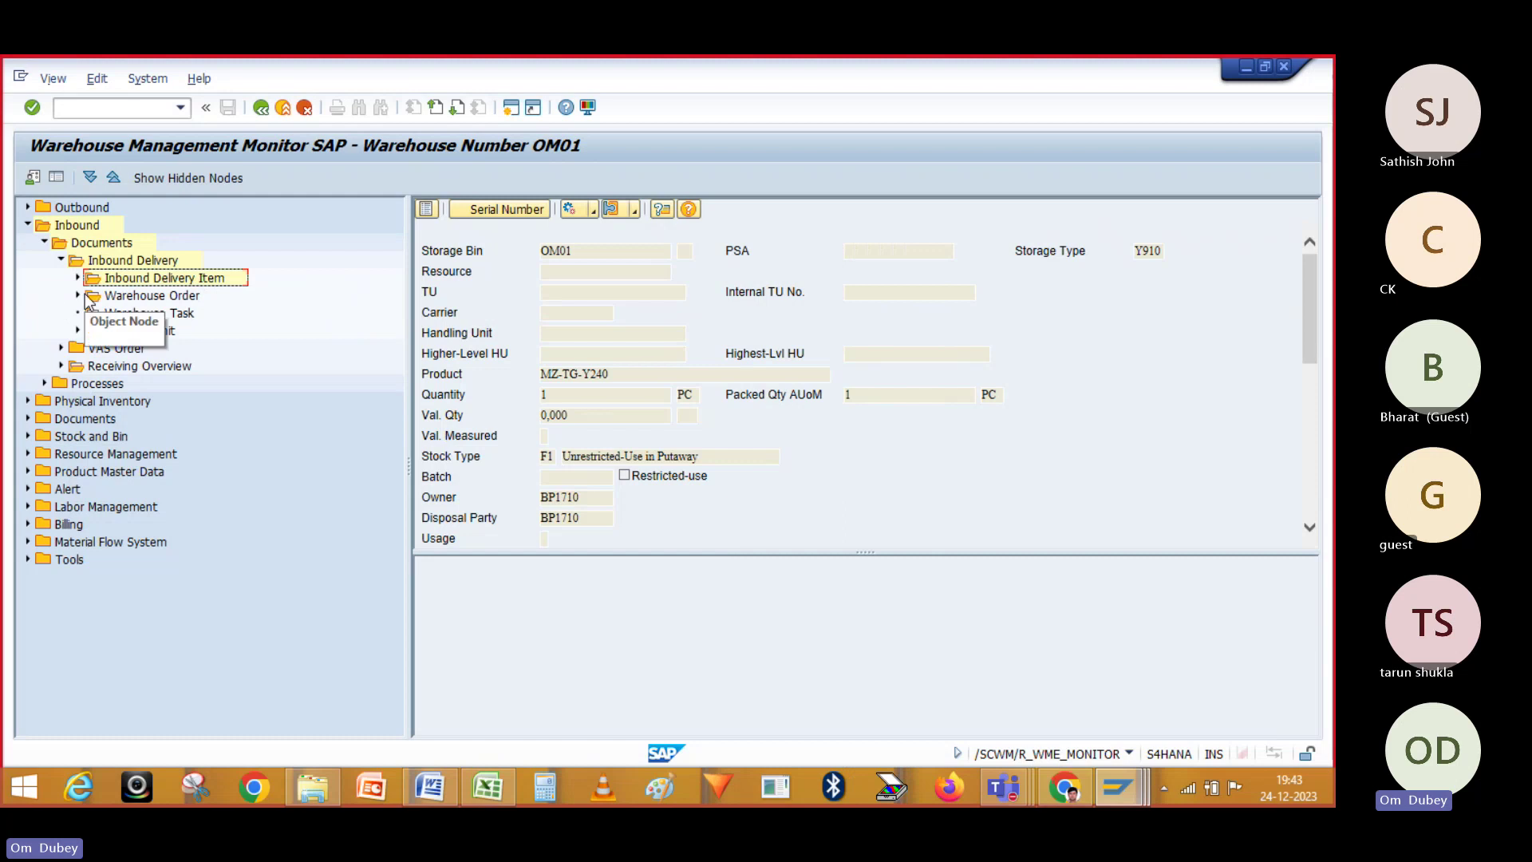
# - Expand Warehouse Order under Inbound Delivery, view the Warehouse Task selection criteria and close them without running a selection
pyautogui.click(78, 295)
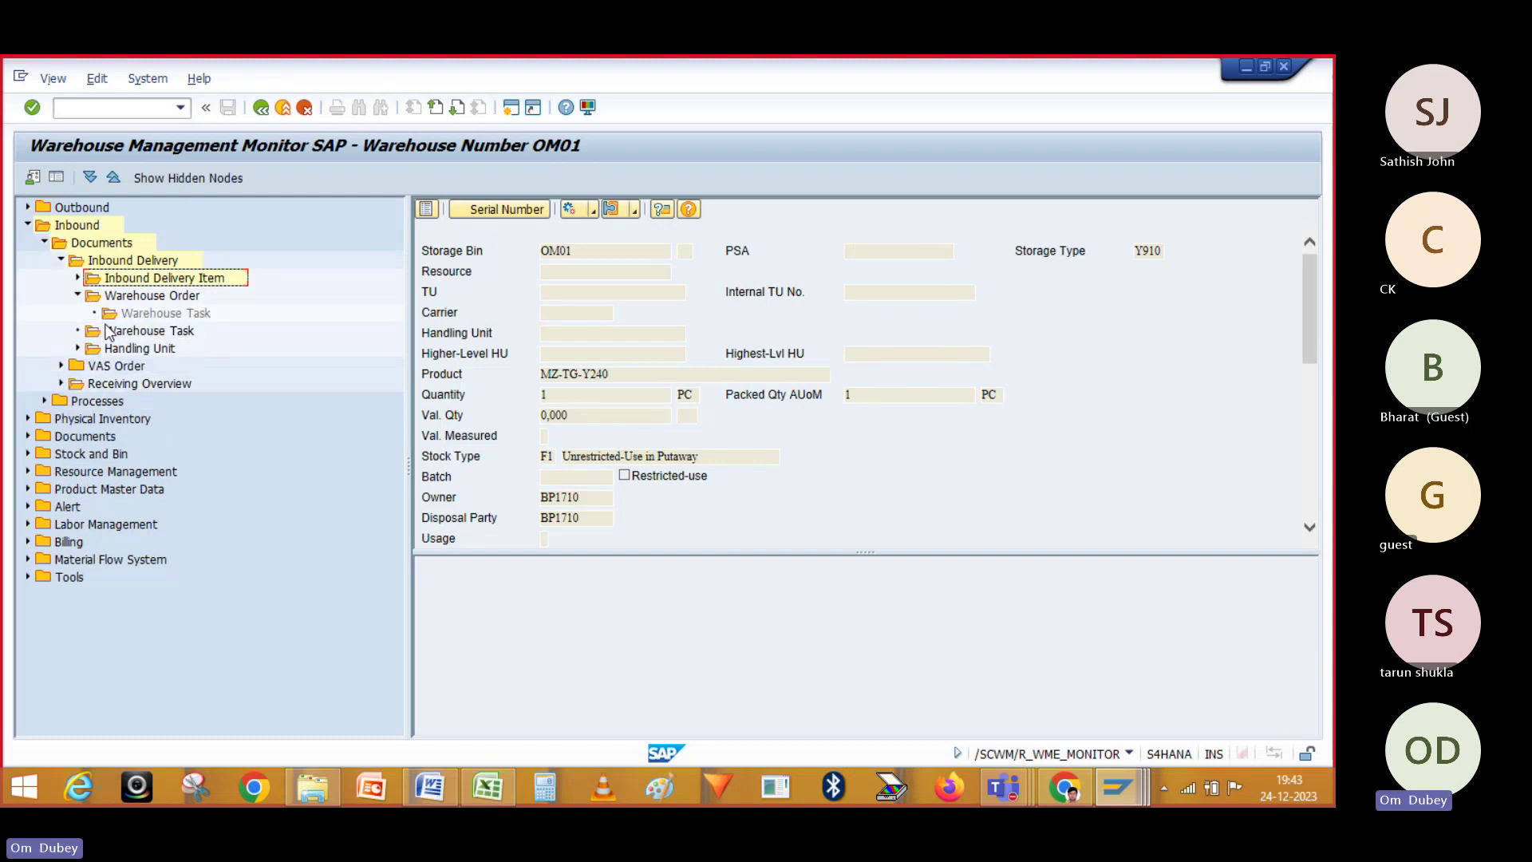
pyautogui.doubleClick(142, 332)
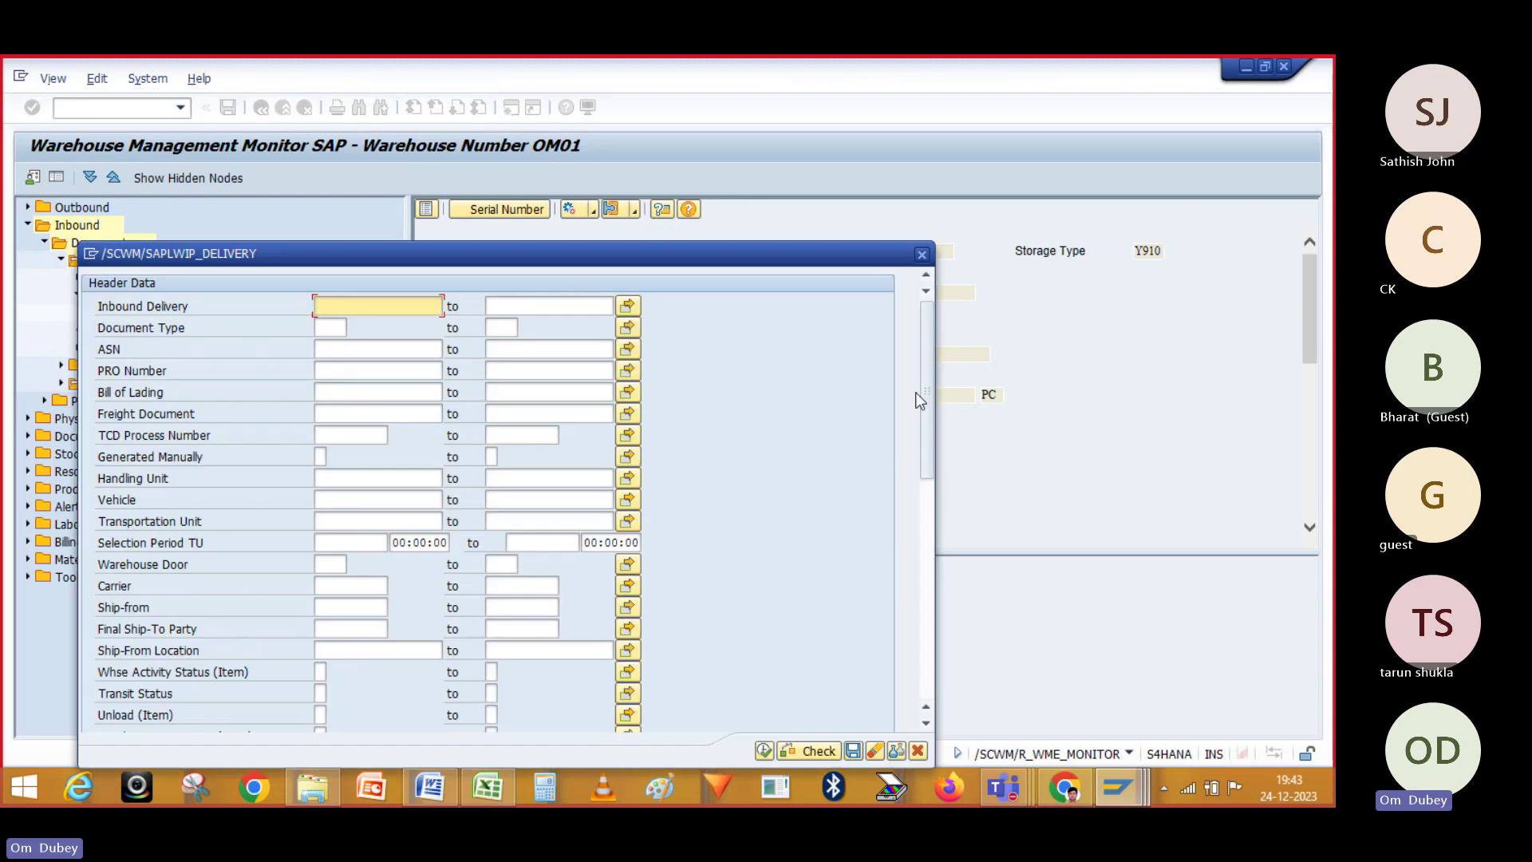
pyautogui.moveTo(924, 391)
pyautogui.mouseDown()
pyautogui.moveTo(954, 560)
pyautogui.moveTo(943, 659)
pyautogui.moveTo(935, 366)
pyautogui.mouseUp()
pyautogui.click(922, 257)
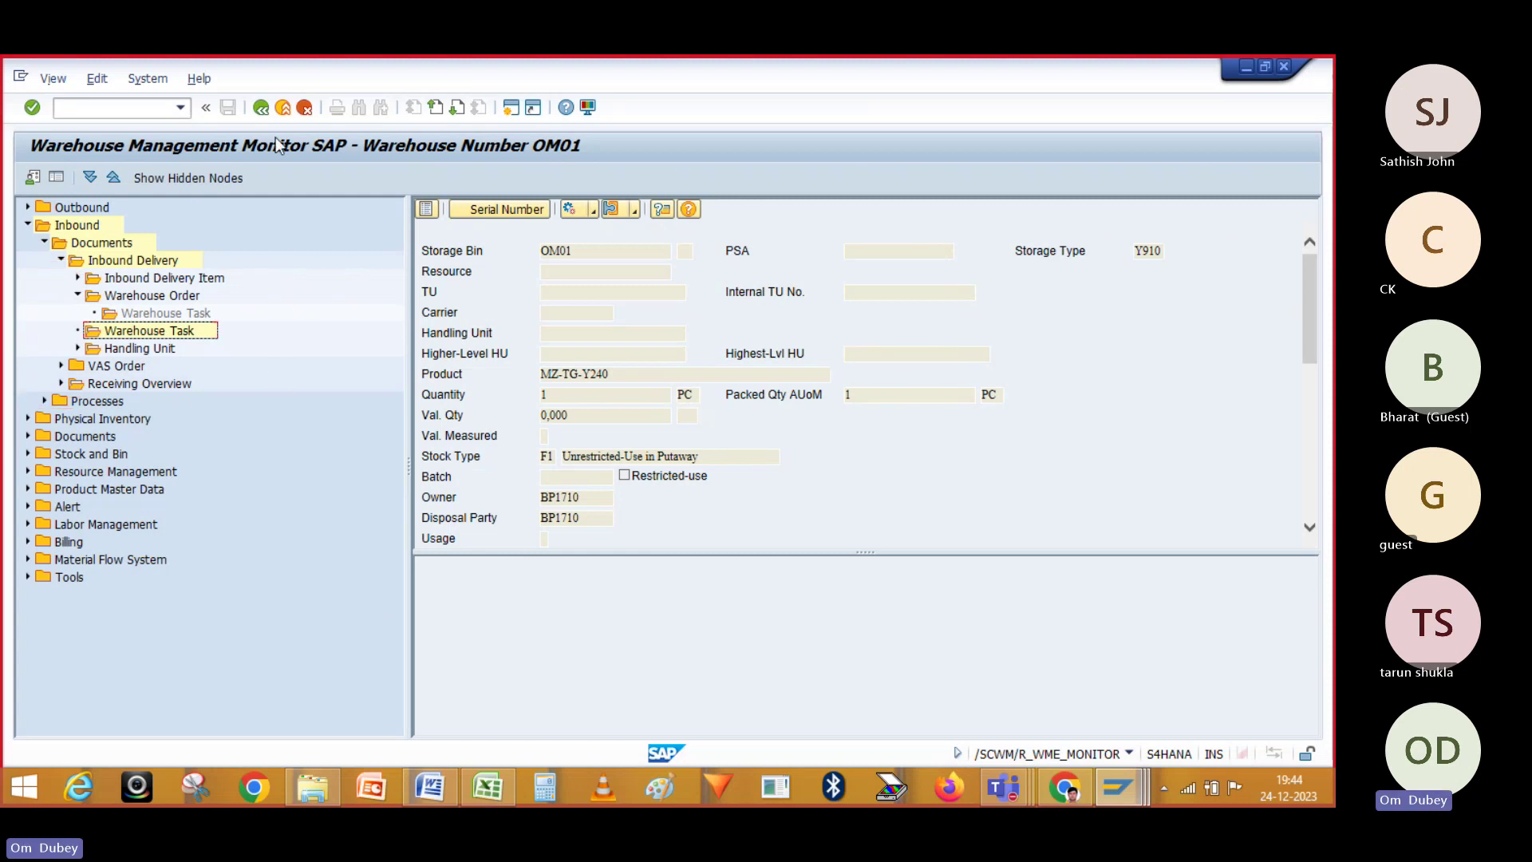
# - Return from the form view to the Physical Stock list and select the line of product MZ-TG-Y240
pyautogui.click(261, 109)
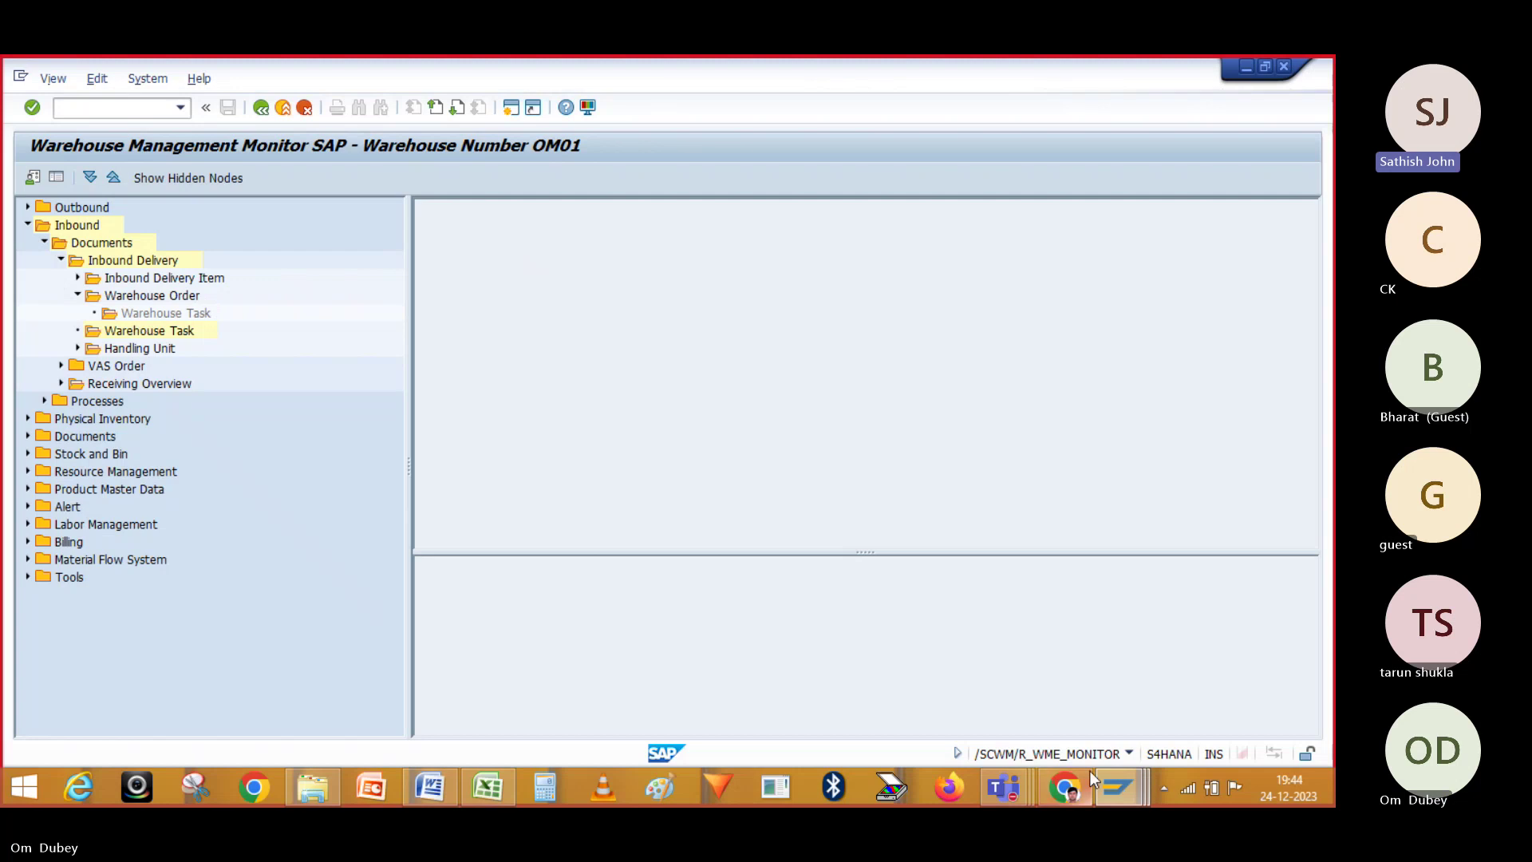
pyautogui.moveTo(1108, 786)
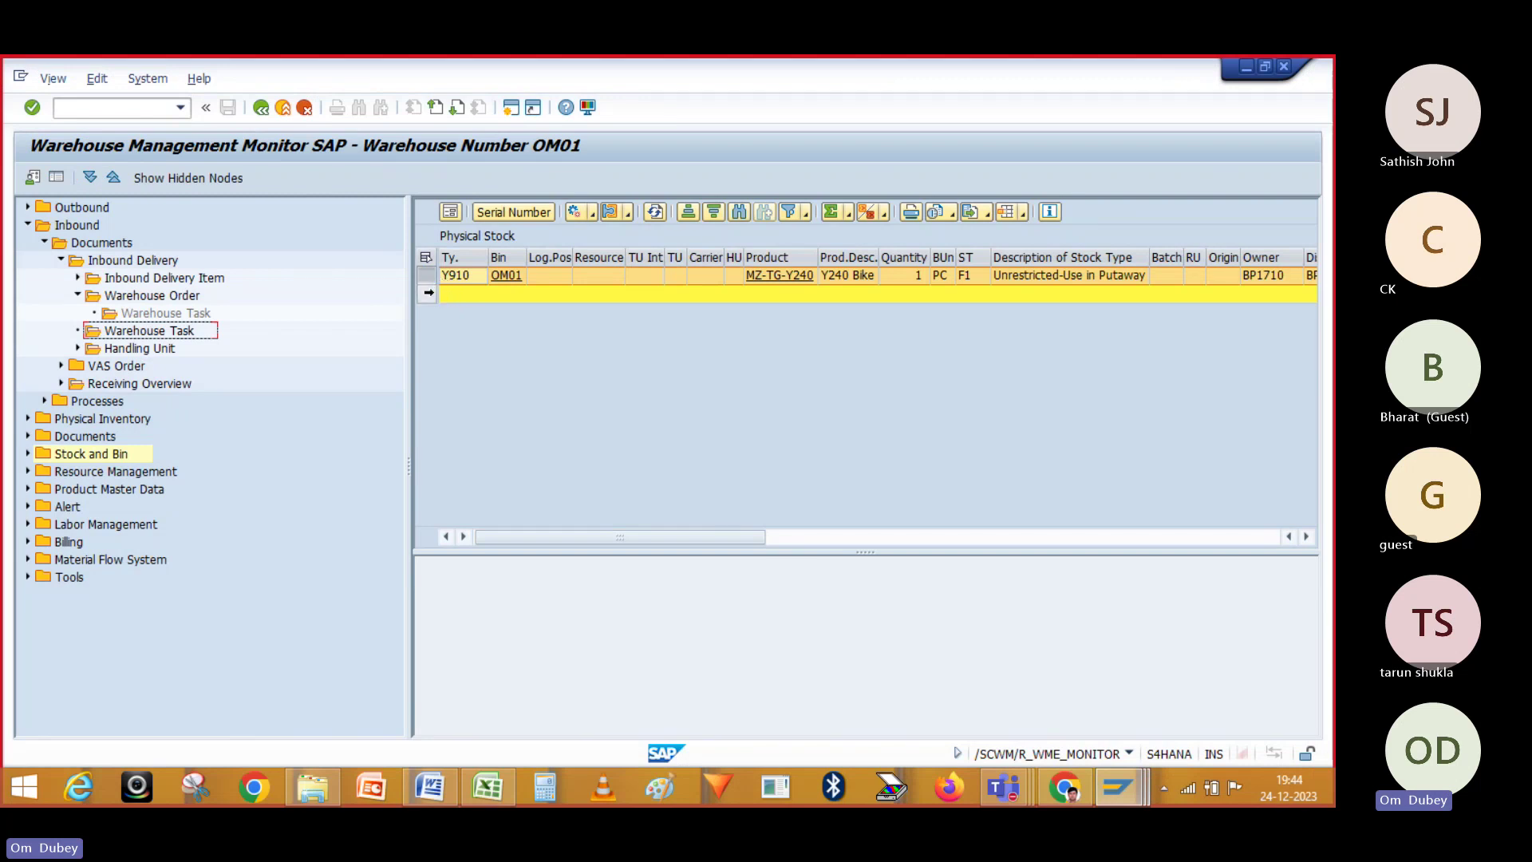
pyautogui.click(531, 276)
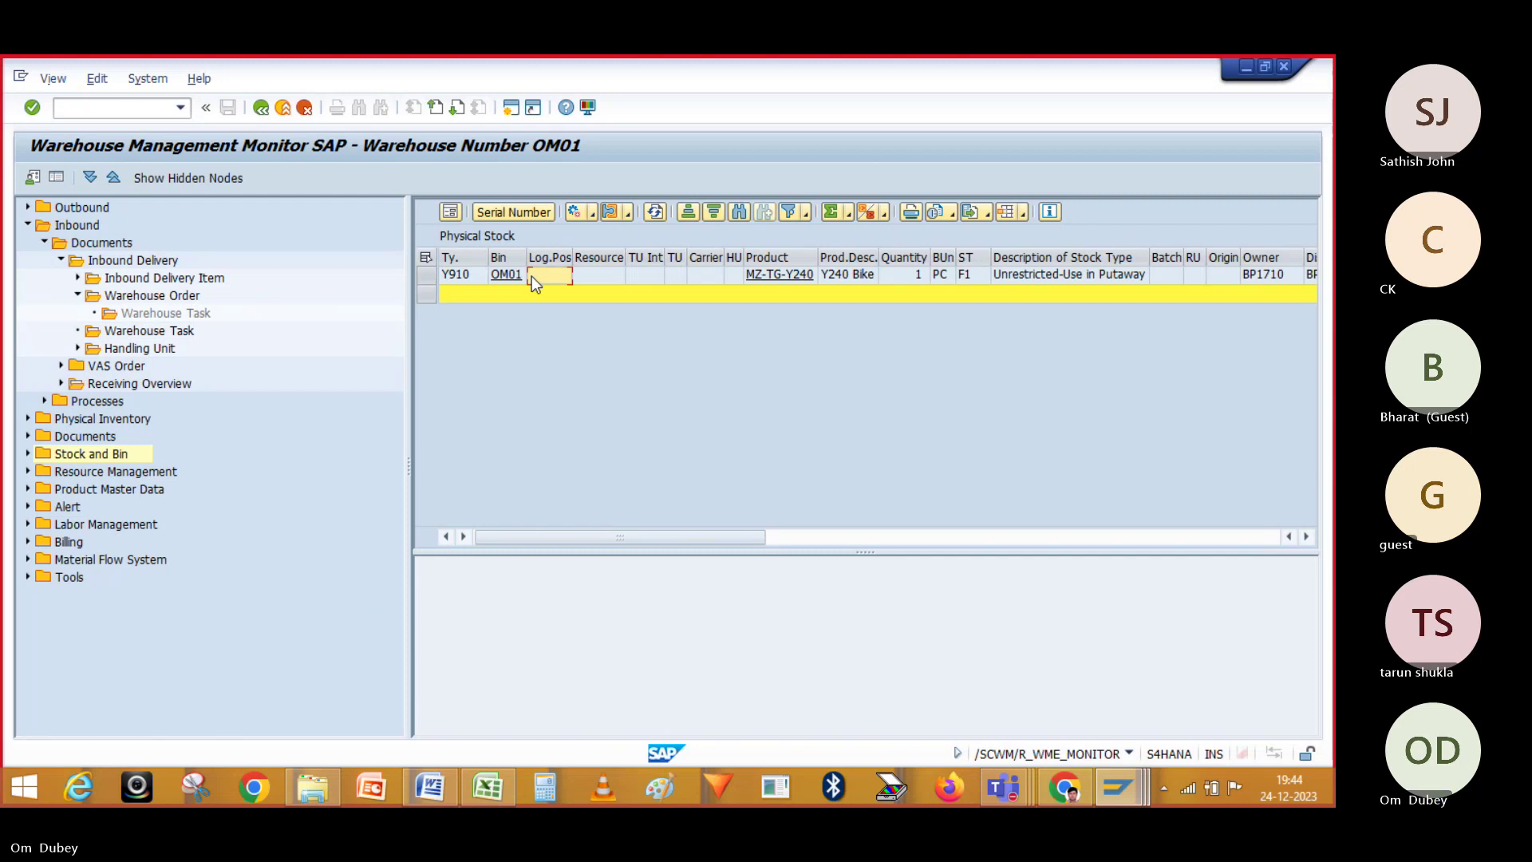
pyautogui.click(428, 275)
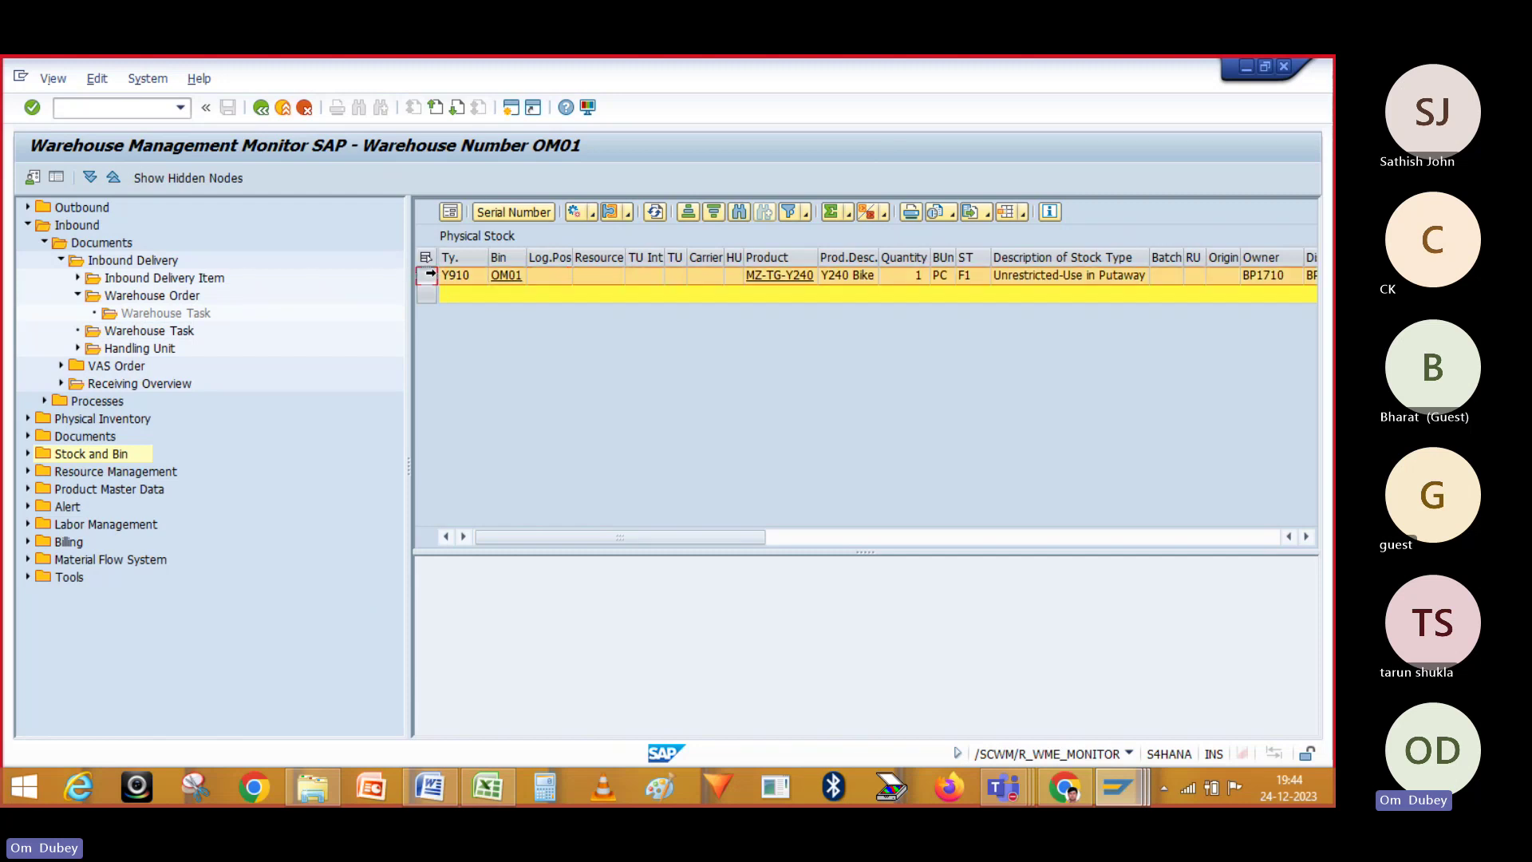
pyautogui.click(426, 258)
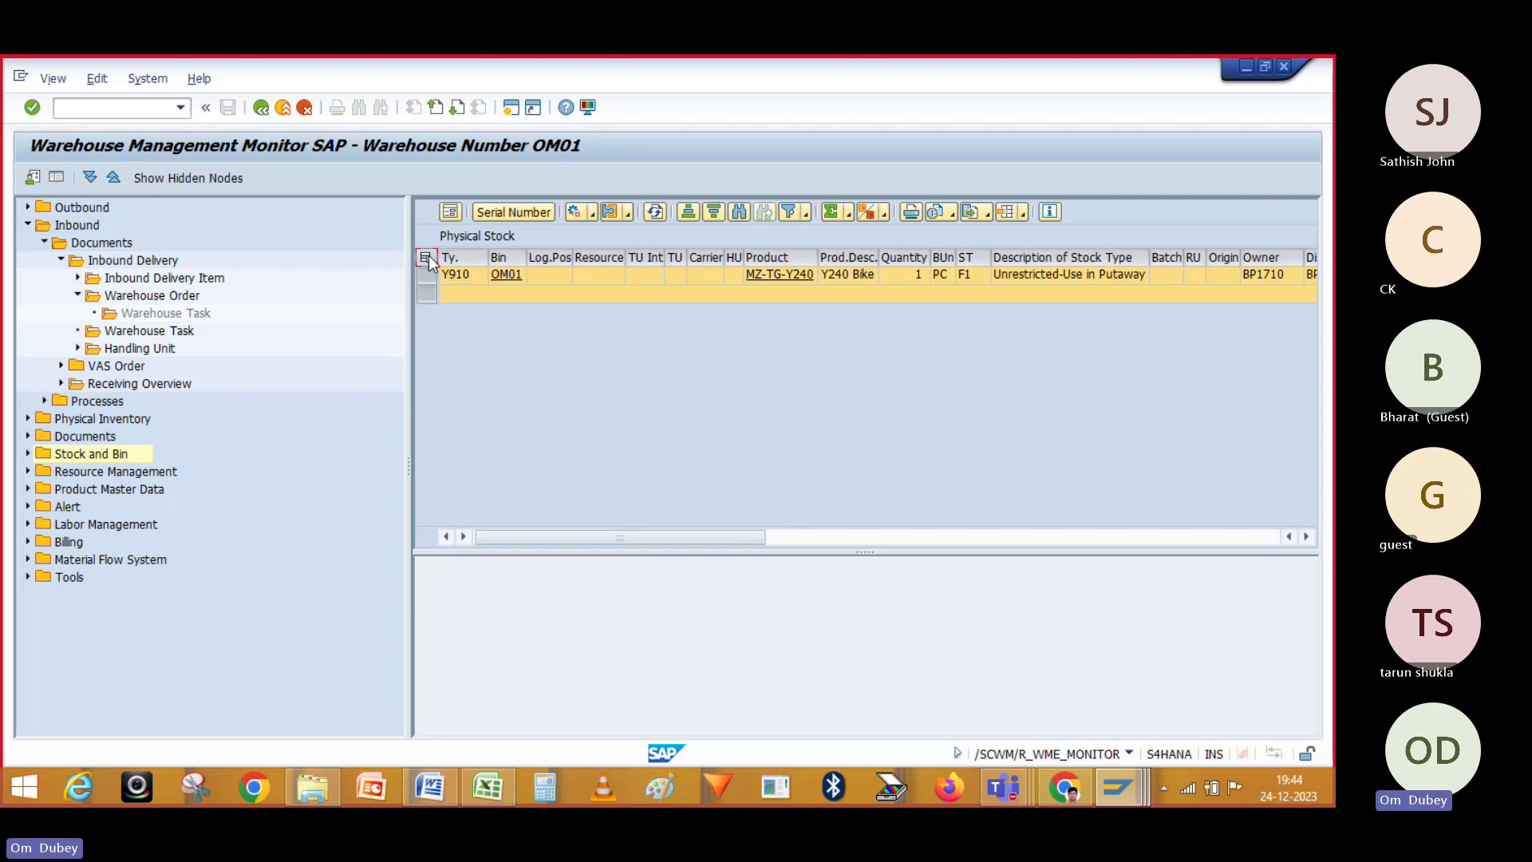
pyautogui.click(427, 276)
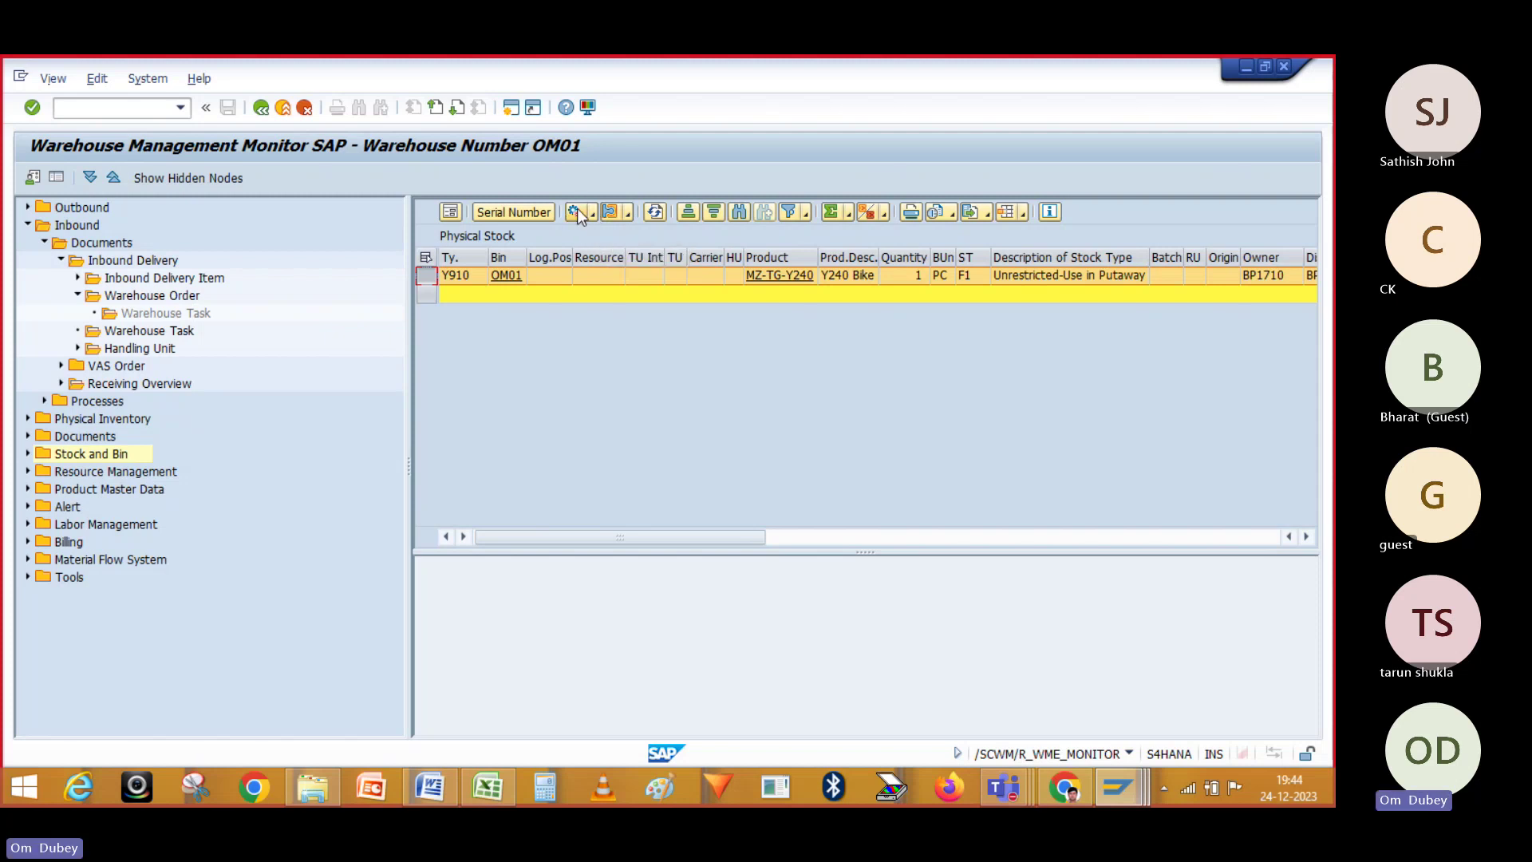
# - Review the change methods offered for the selected stock line and the related objects that can be opened from it
pyautogui.click(592, 214)
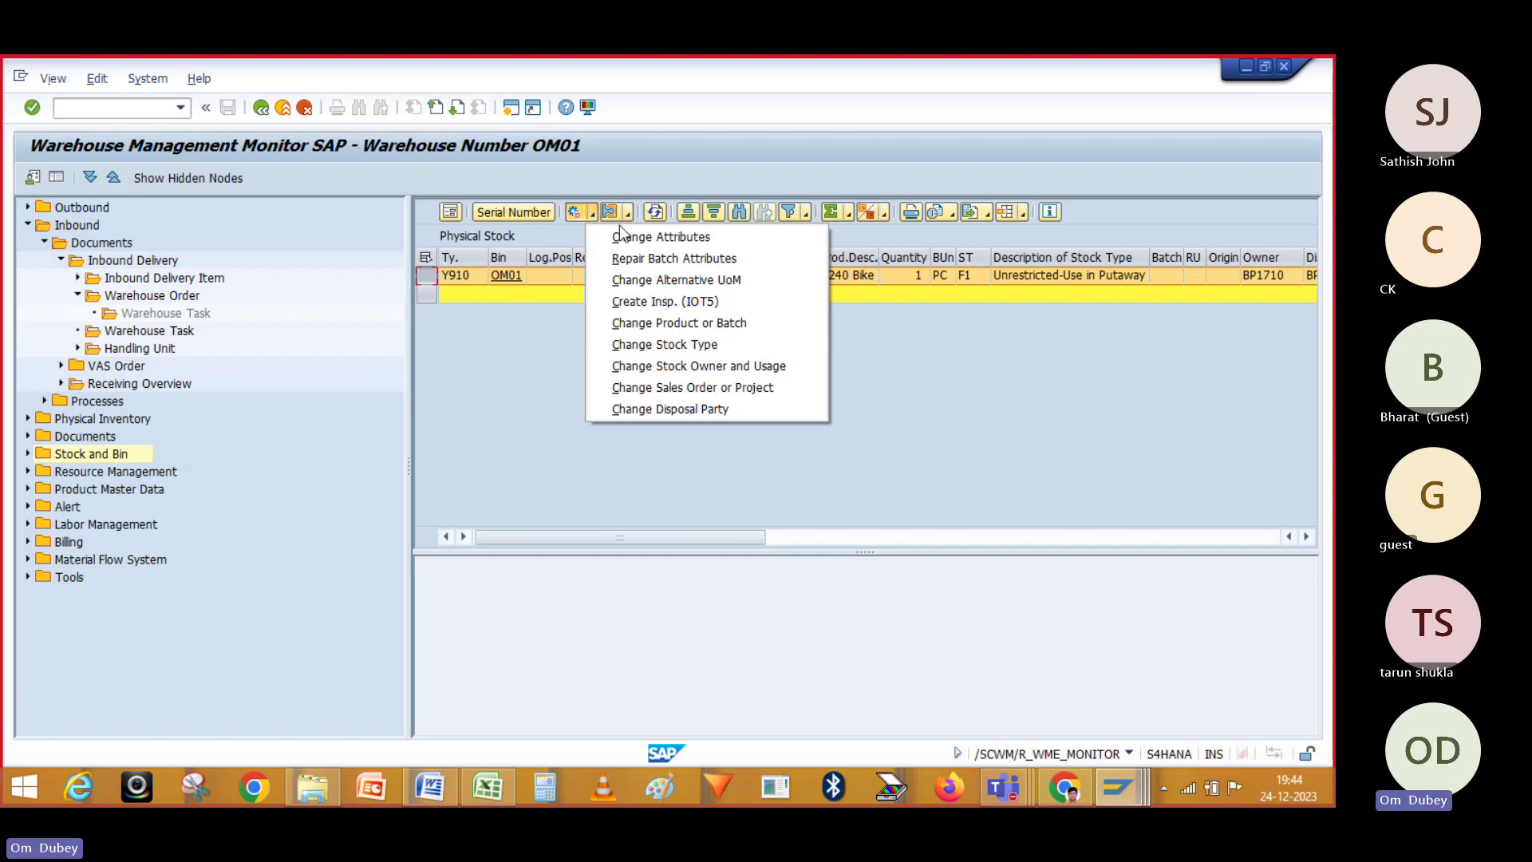
pyautogui.click(669, 457)
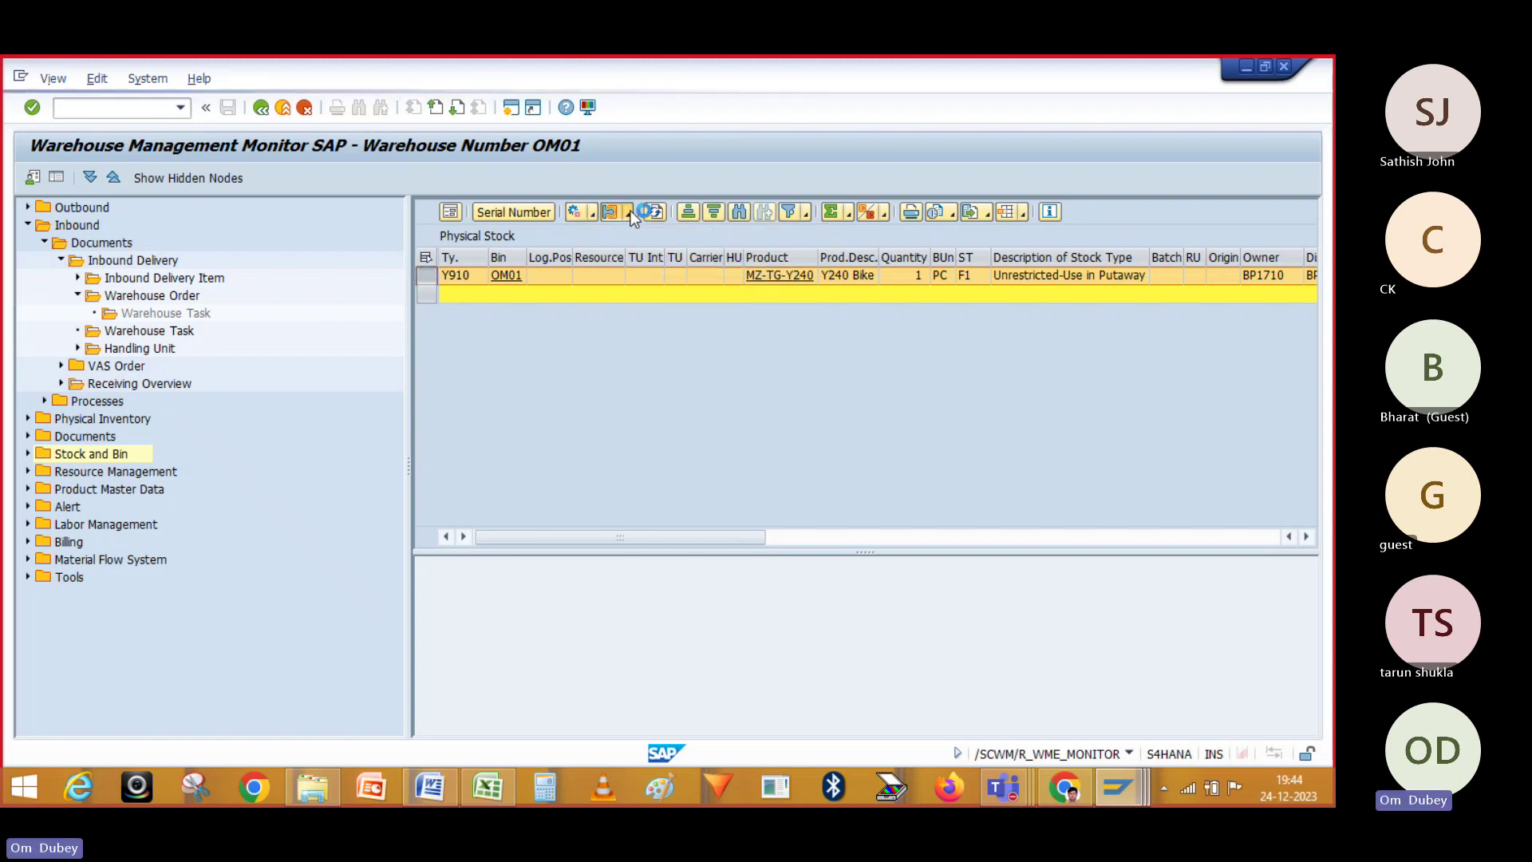
pyautogui.click(629, 214)
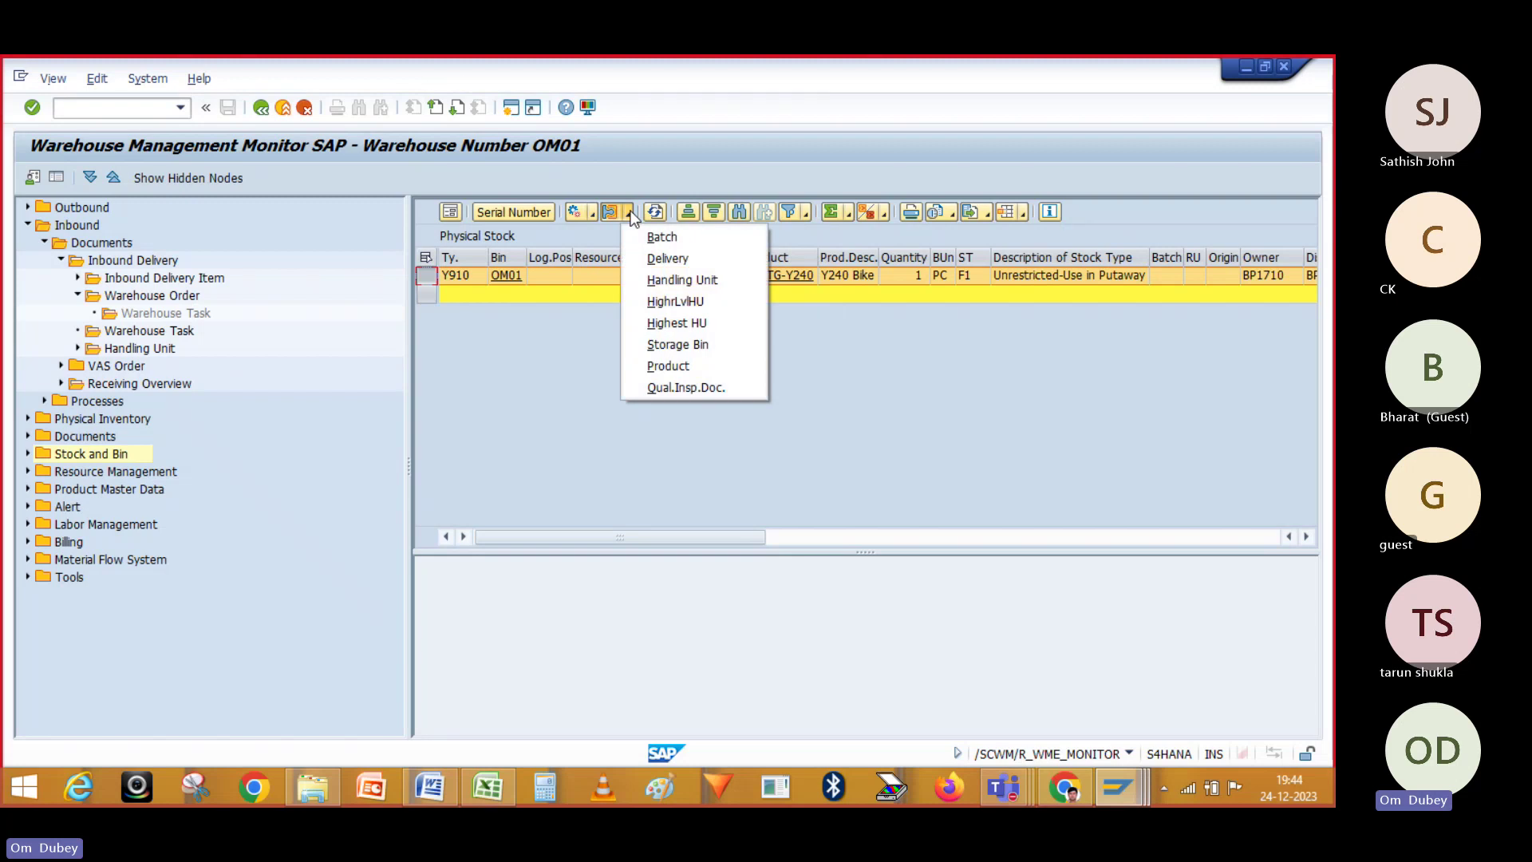
pyautogui.click(539, 405)
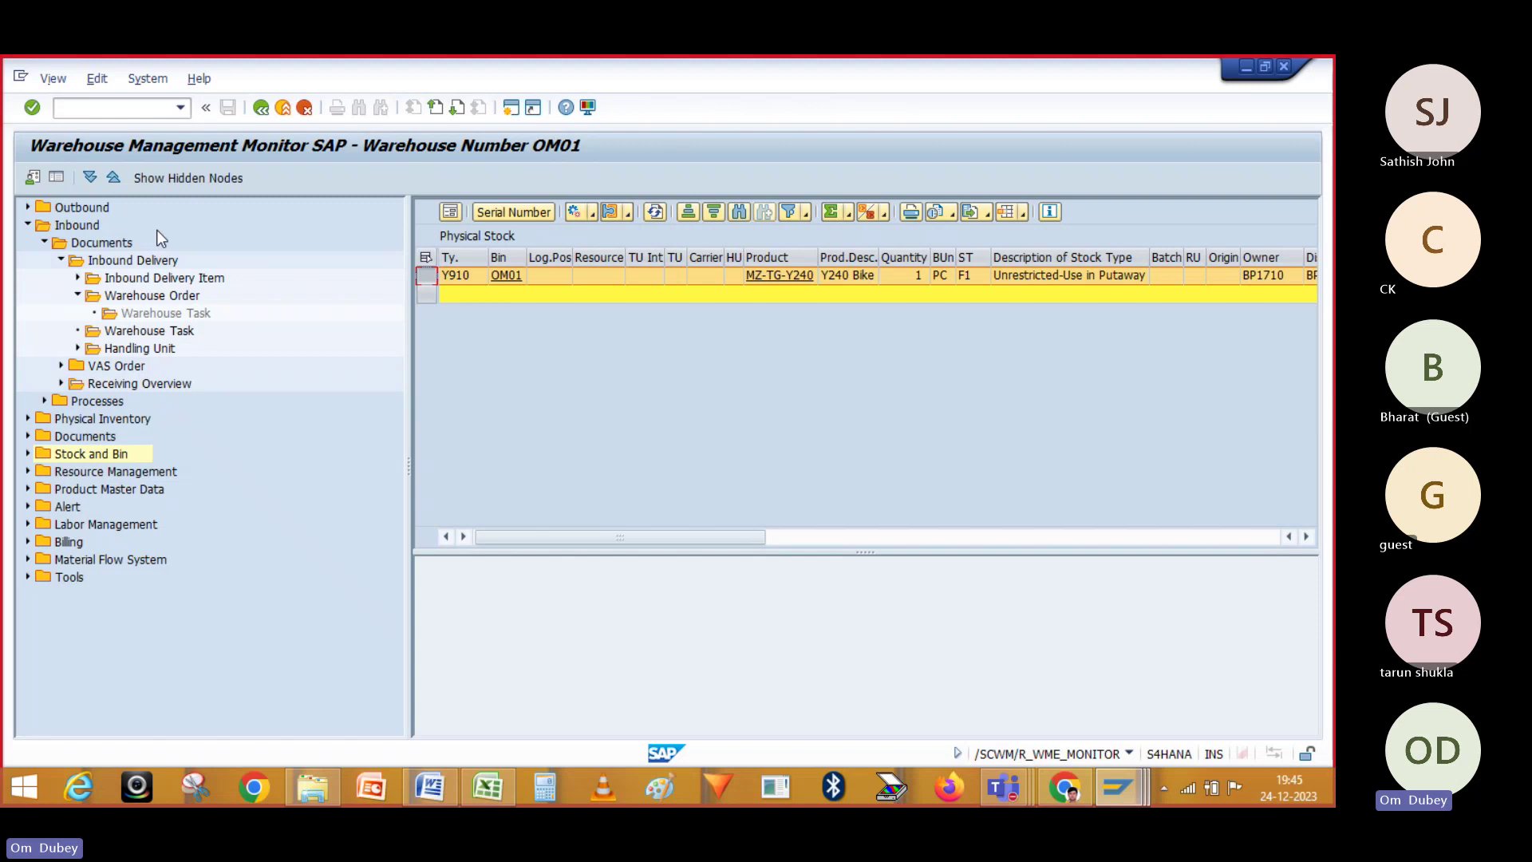
# - View the selection criteria of the Inbound Delivery node, close them without a selection and go back to the stock list
pyautogui.click(126, 262)
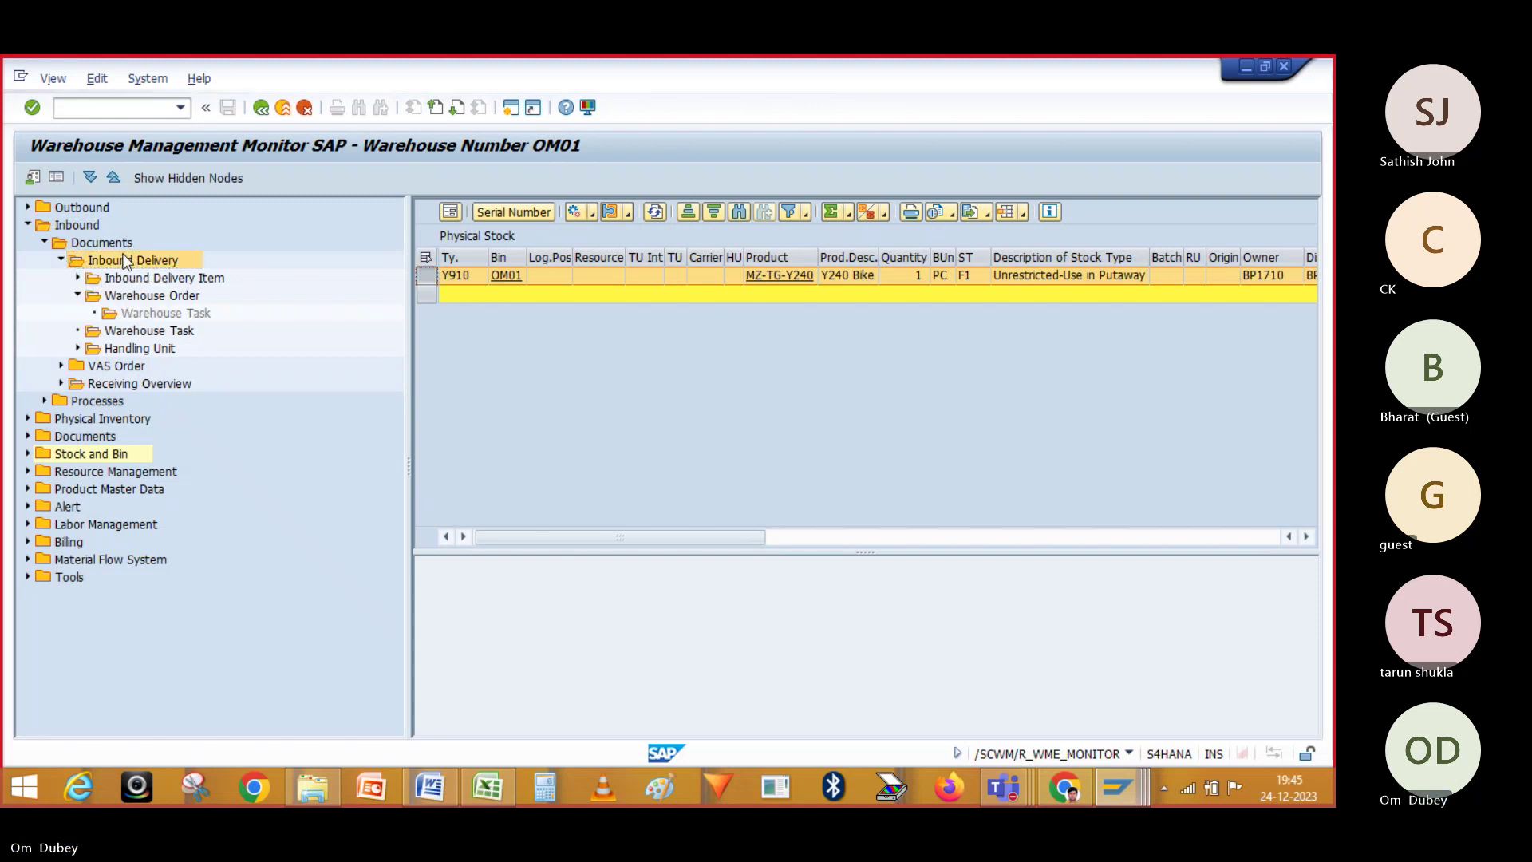
pyautogui.click(126, 262)
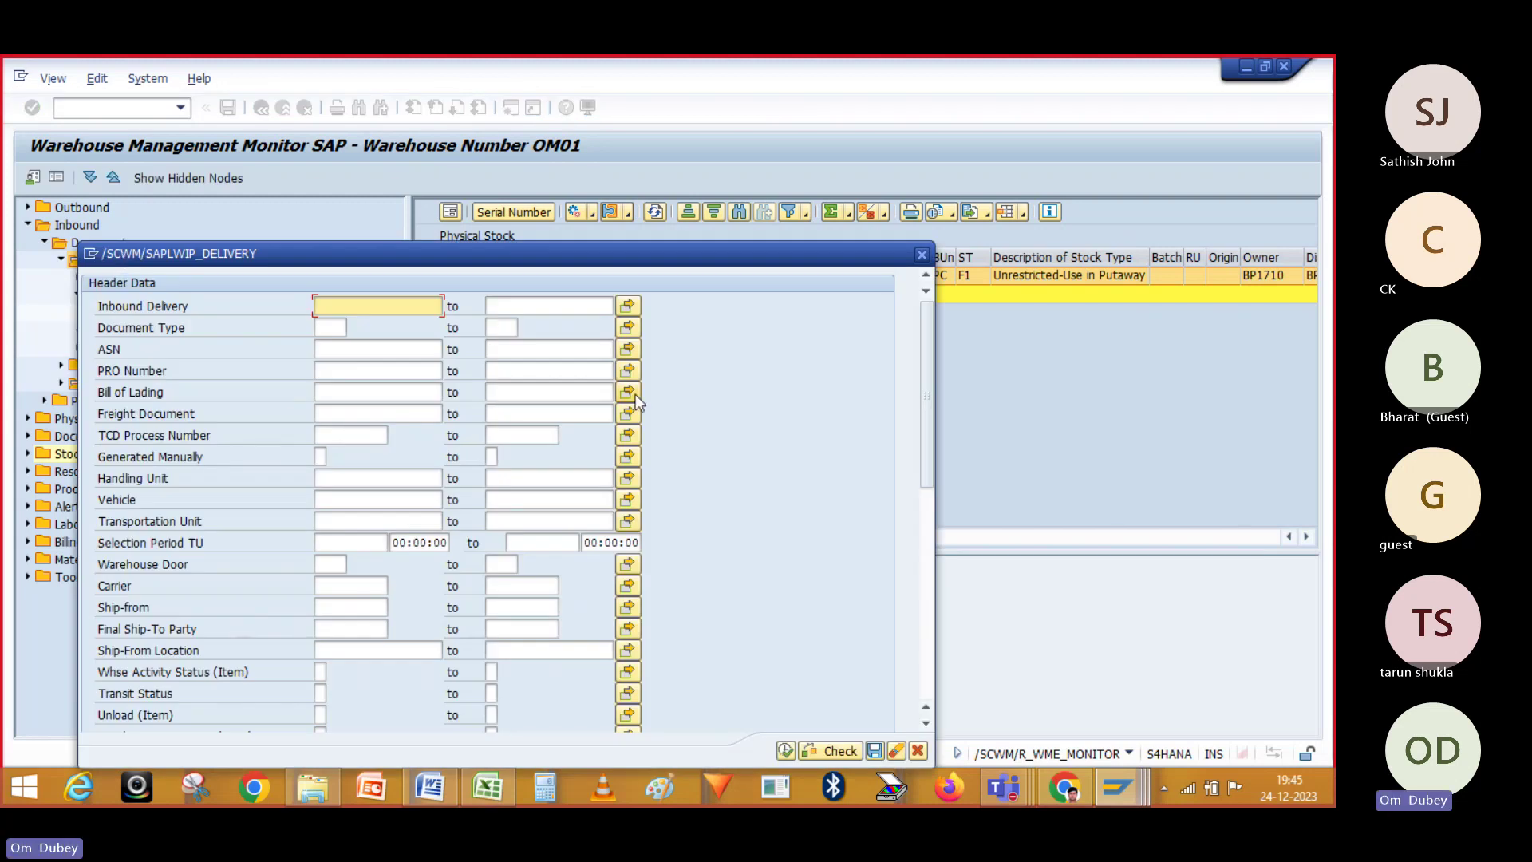
pyautogui.click(922, 254)
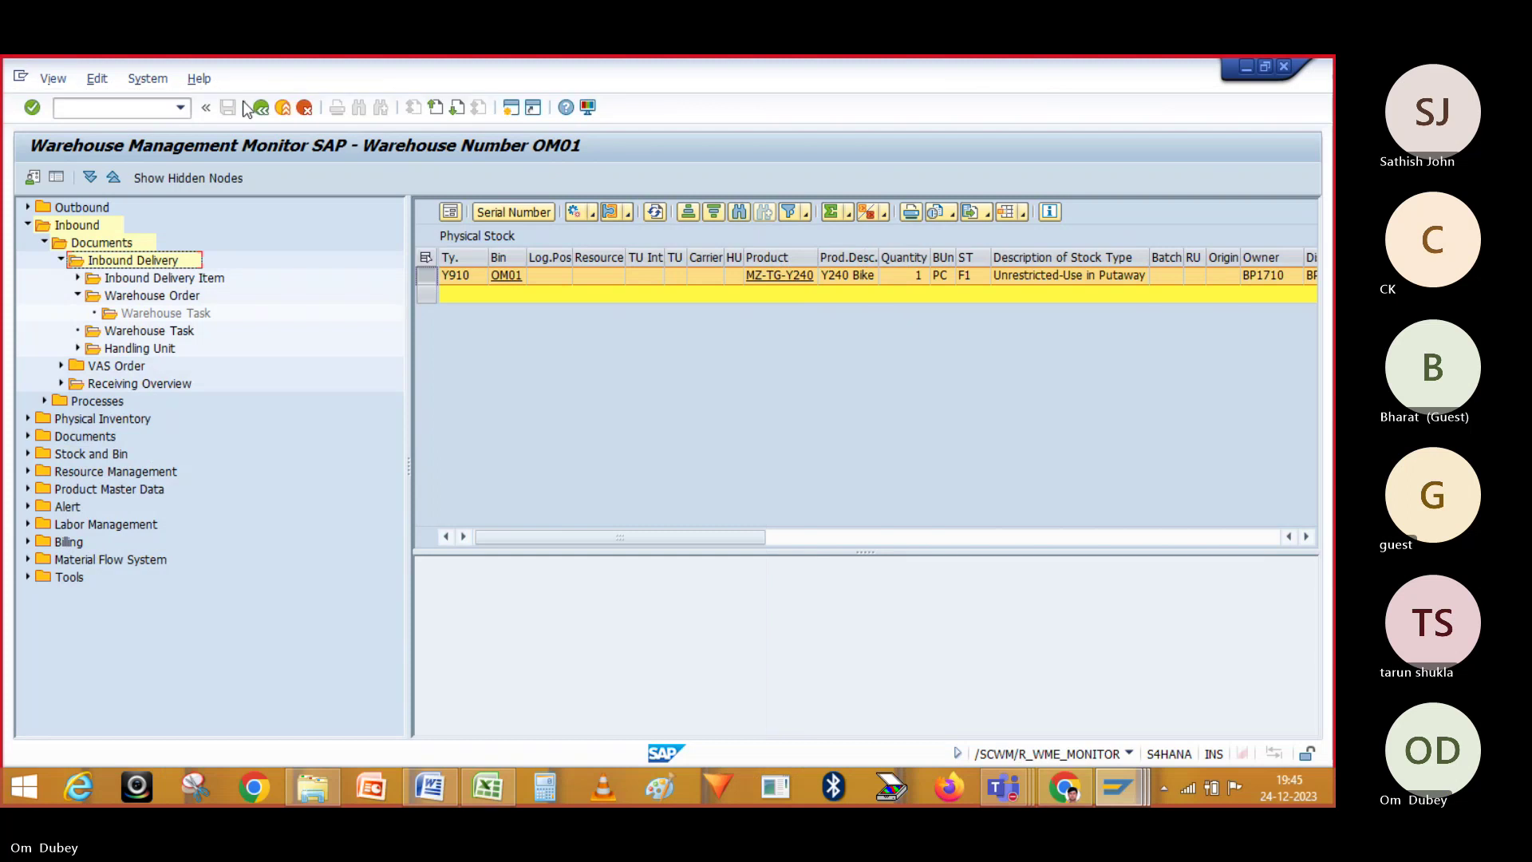
pyautogui.click(259, 108)
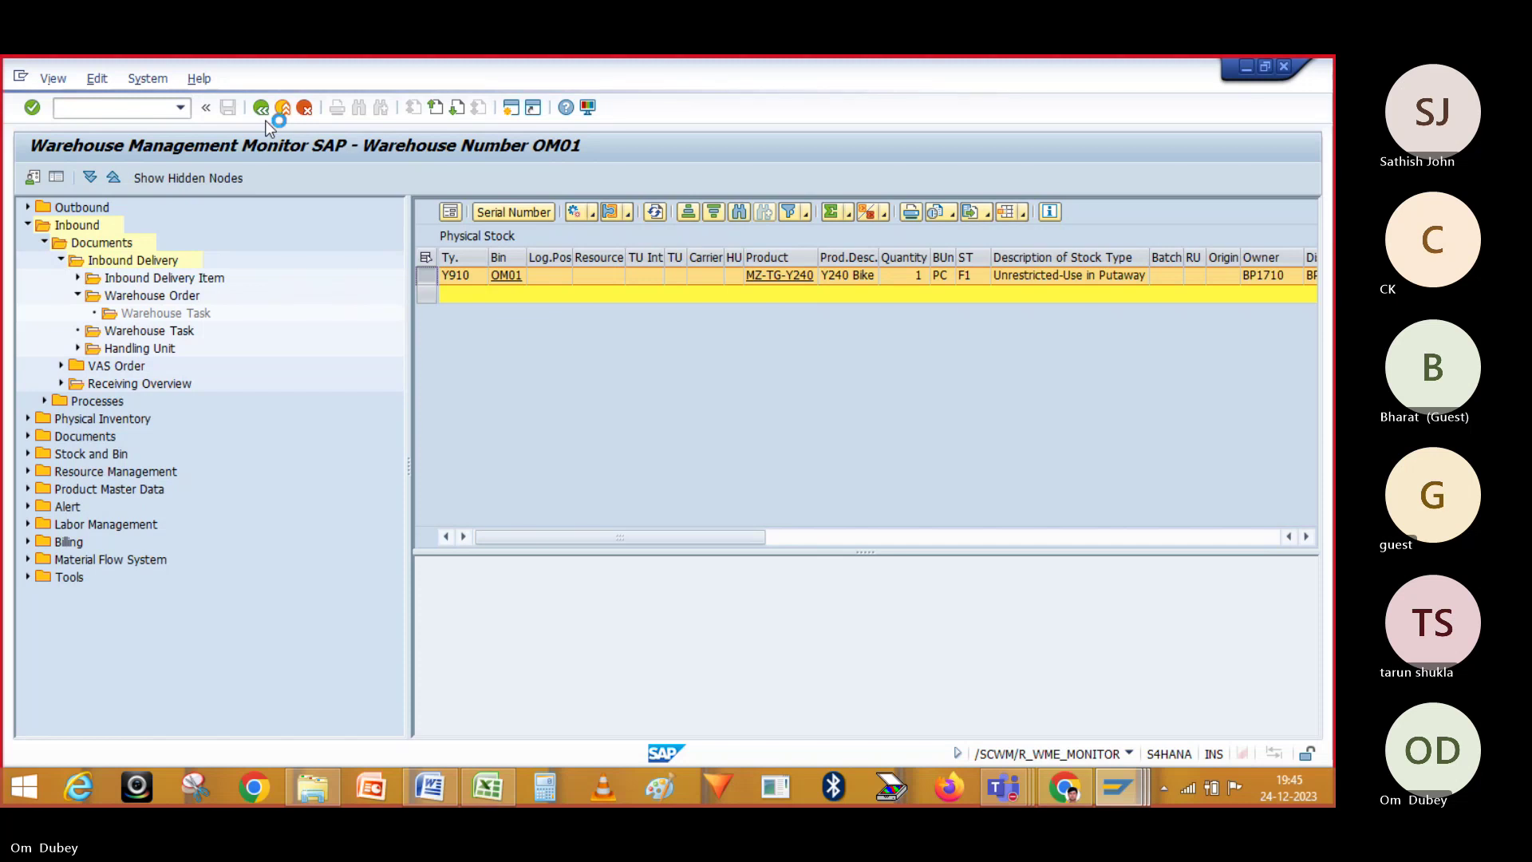
# - Switch to the SAP Easy Access session
pyautogui.moveTo(1125, 790)
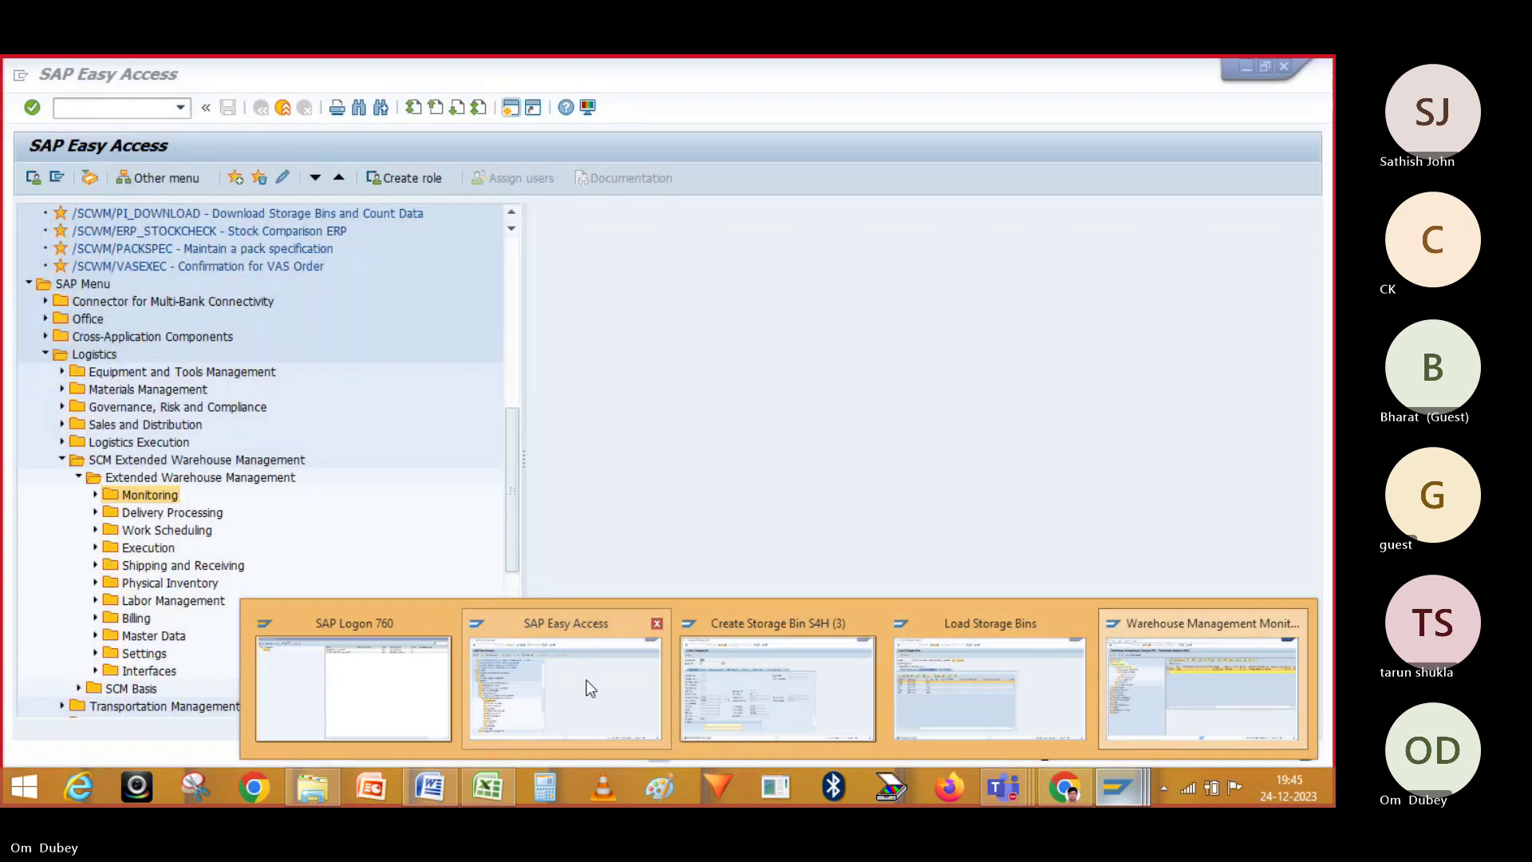
pyautogui.click(585, 683)
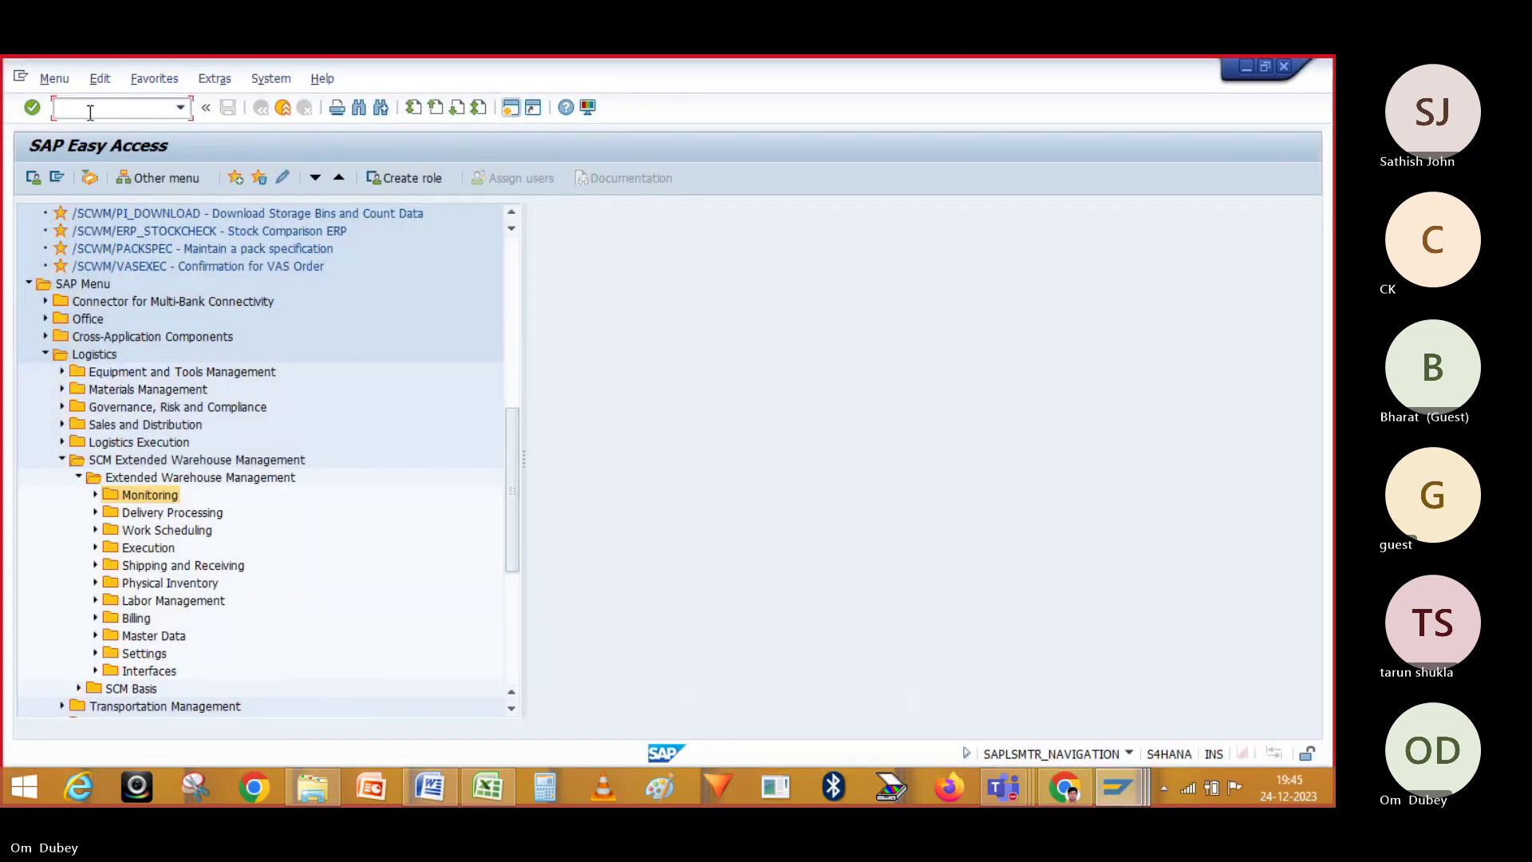
pyautogui.write('/NSC/')
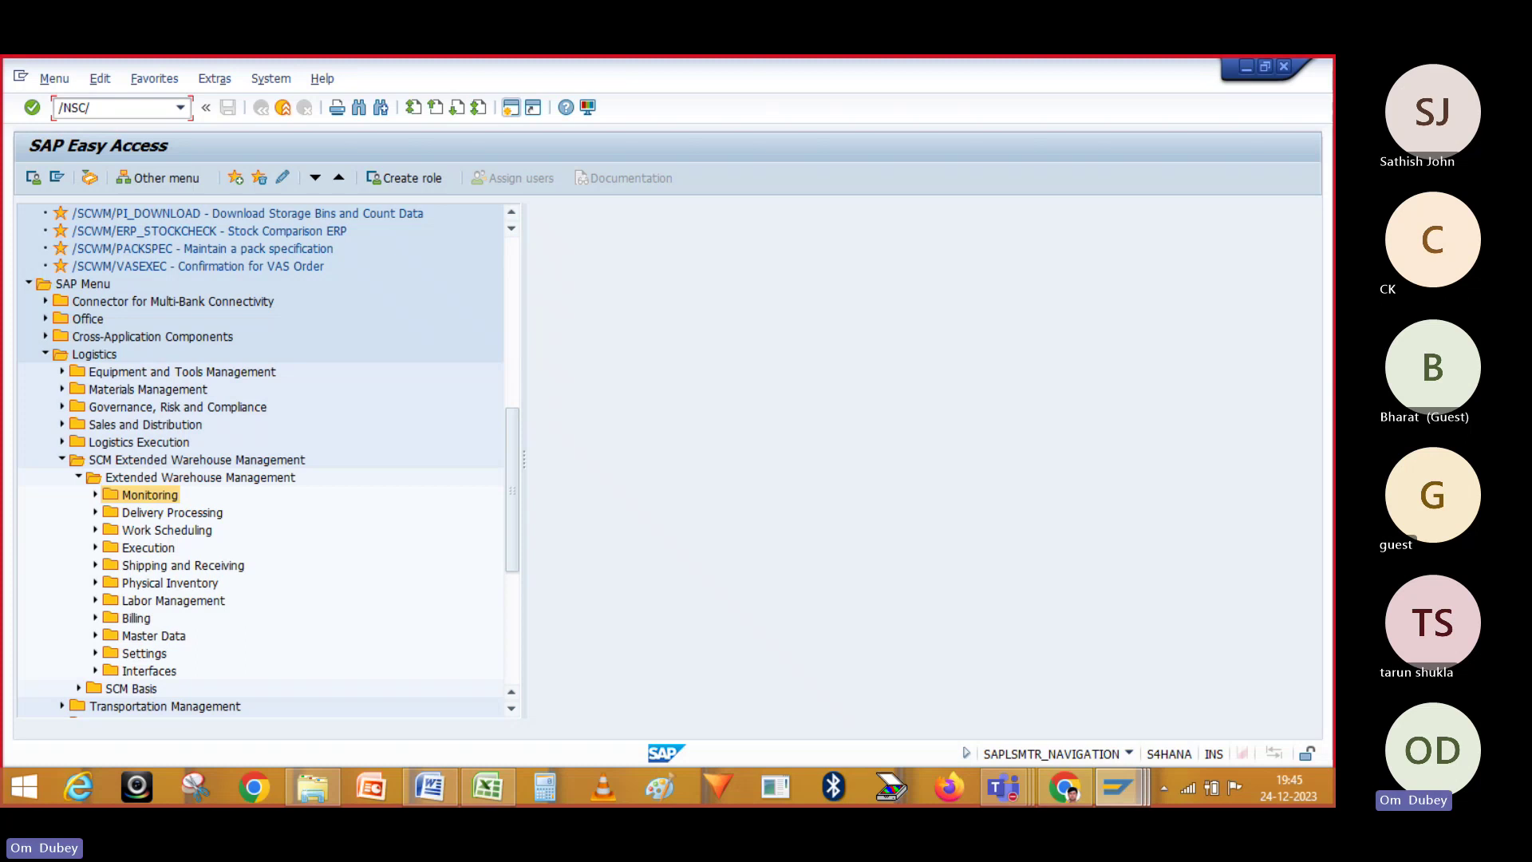
pyautogui.press('BackSpace')
pyautogui.press('BackSpace')
pyautogui.press('BackSpace')
pyautogui.press('BackSpace')
# - Open the Warehouse Management Monitor (/SCWM/MON) from the Monitoring folder of Extended Warehouse Management
pyautogui.click(94, 495)
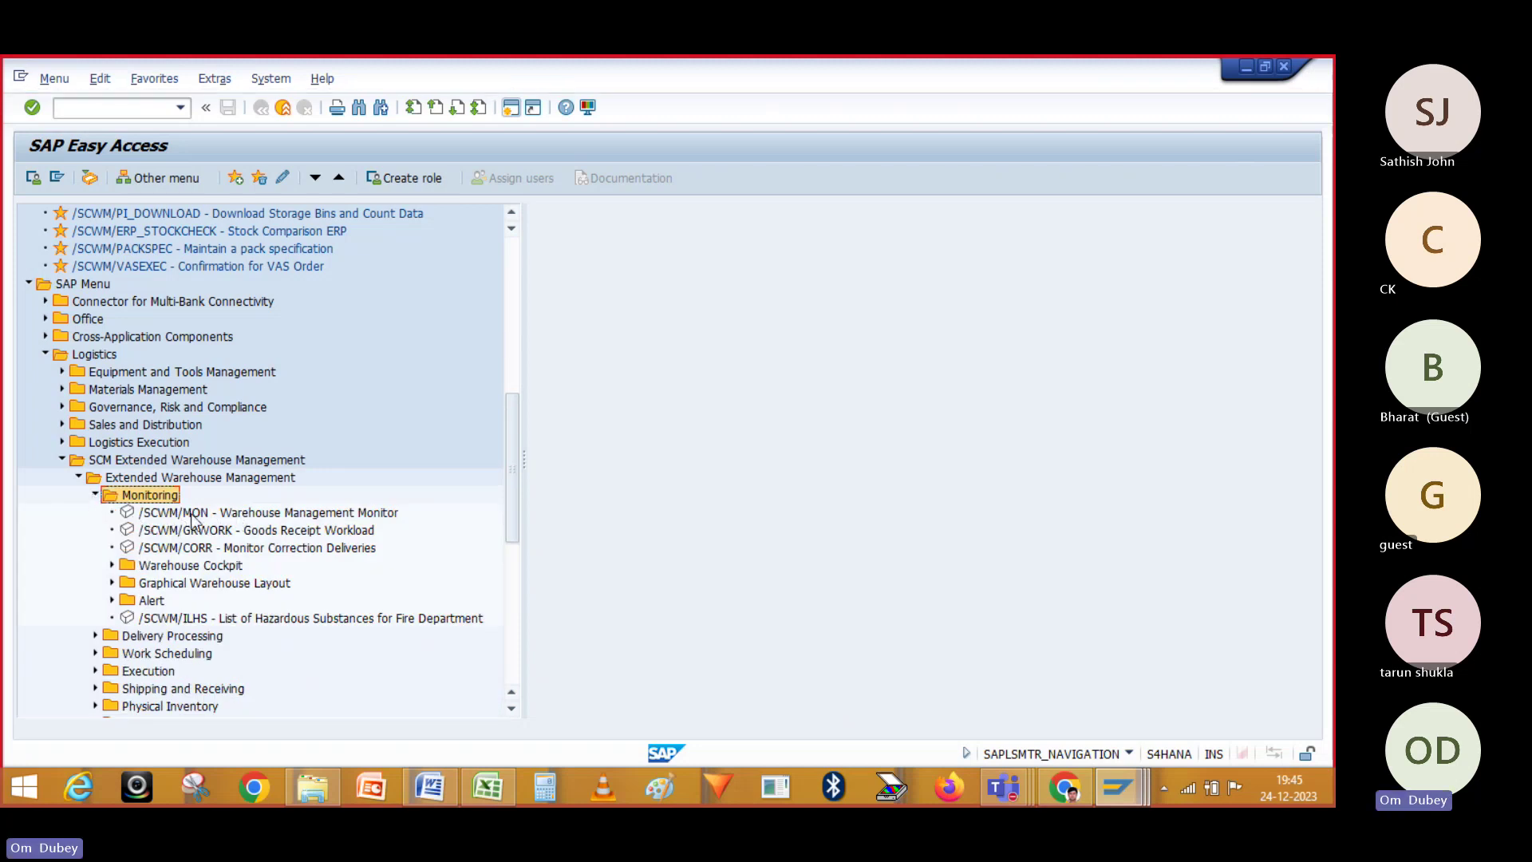
pyautogui.click(195, 519)
pyautogui.doubleClick(196, 517)
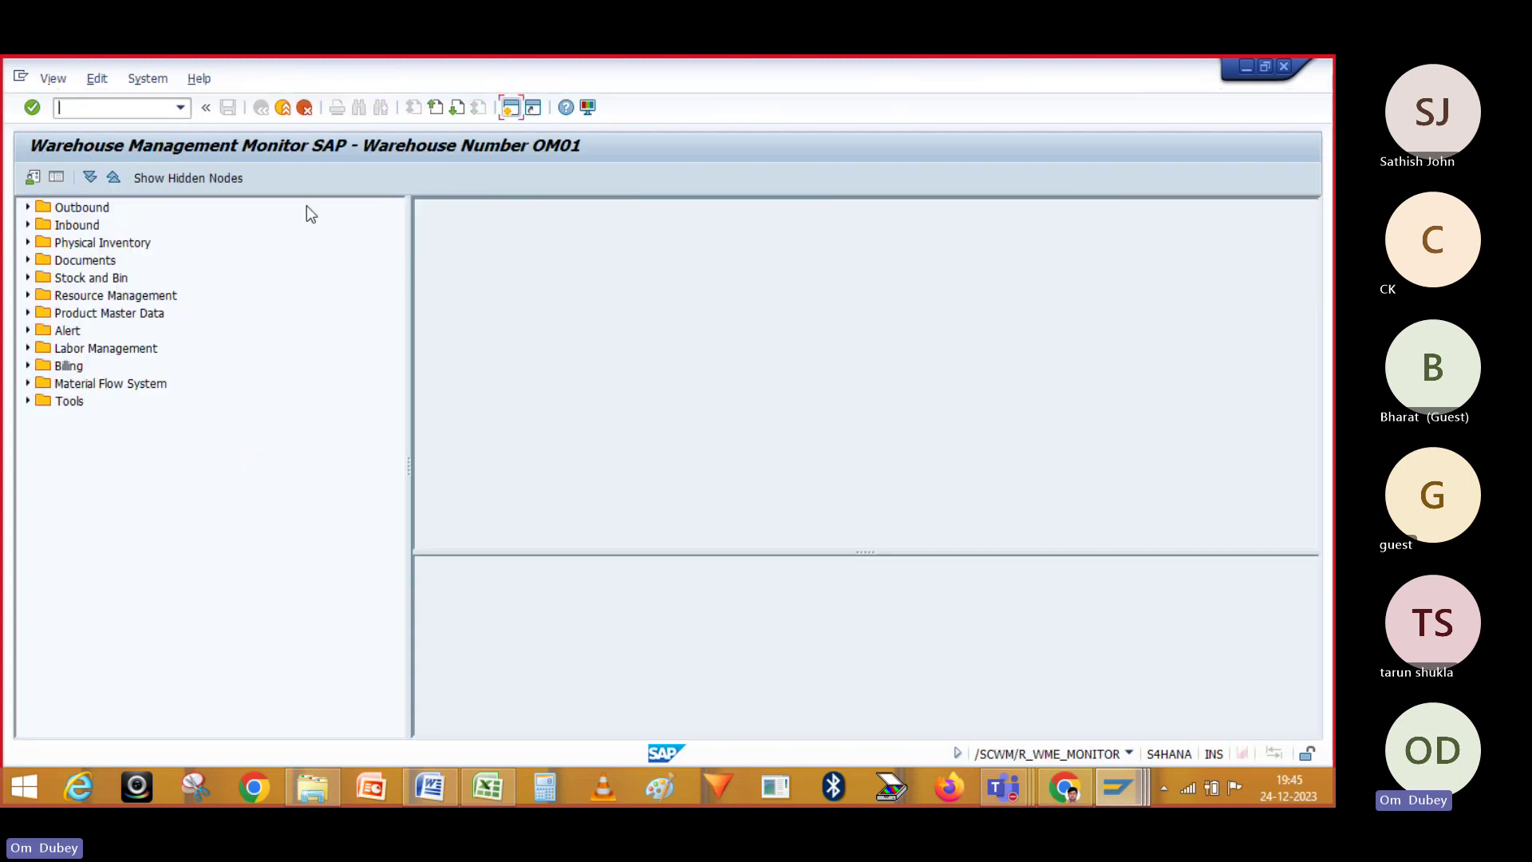
pyautogui.moveTo(1116, 788)
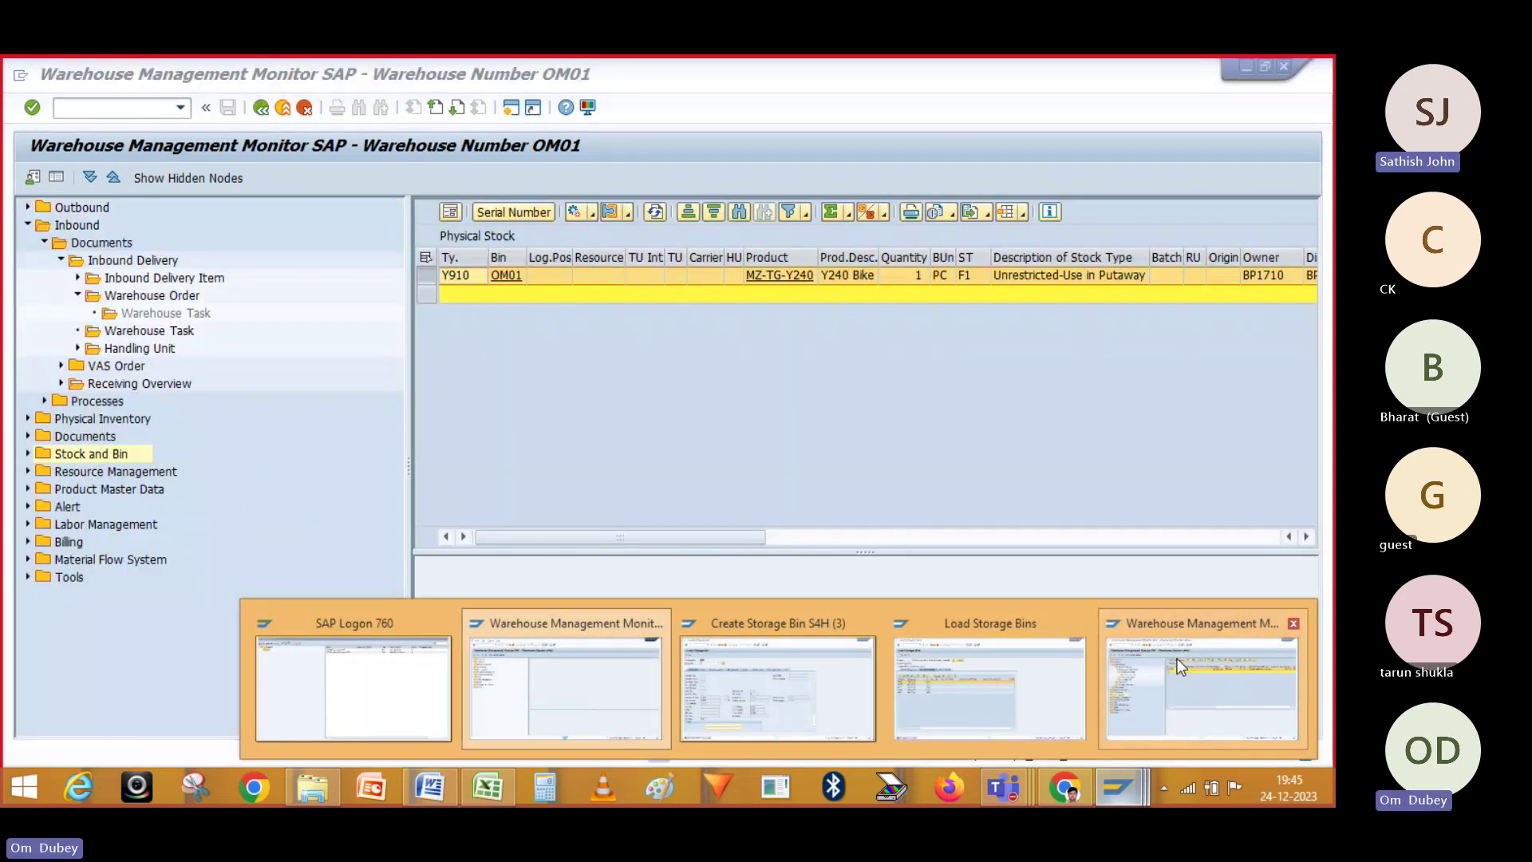
# - Leave the monitor showing the physical stock and open User Maintenance (/SCWM/USER) from the SAP Easy Access favorites
pyautogui.click(1201, 691)
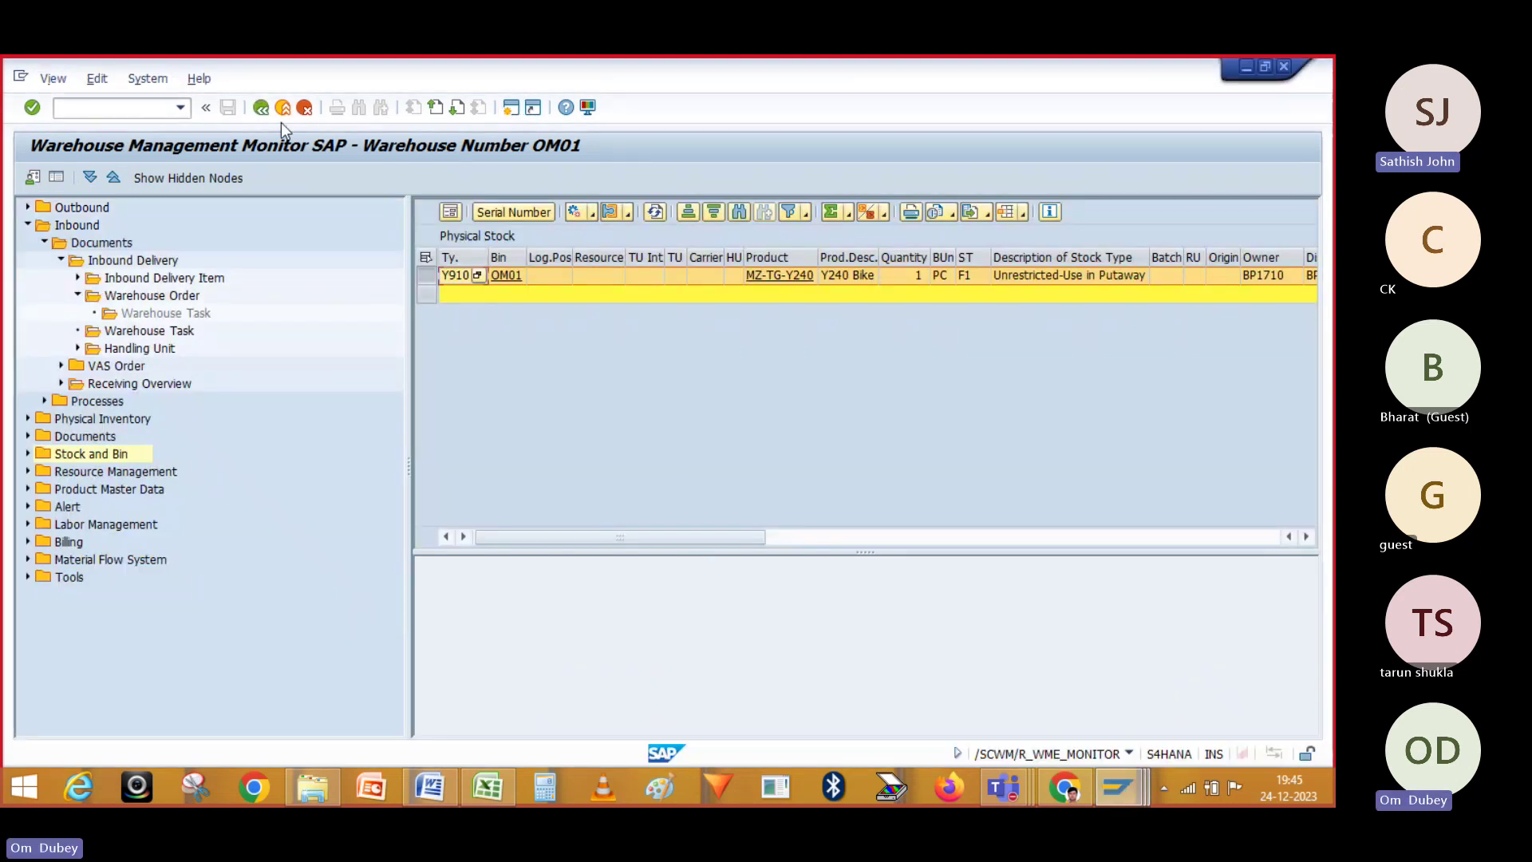
pyautogui.click(284, 109)
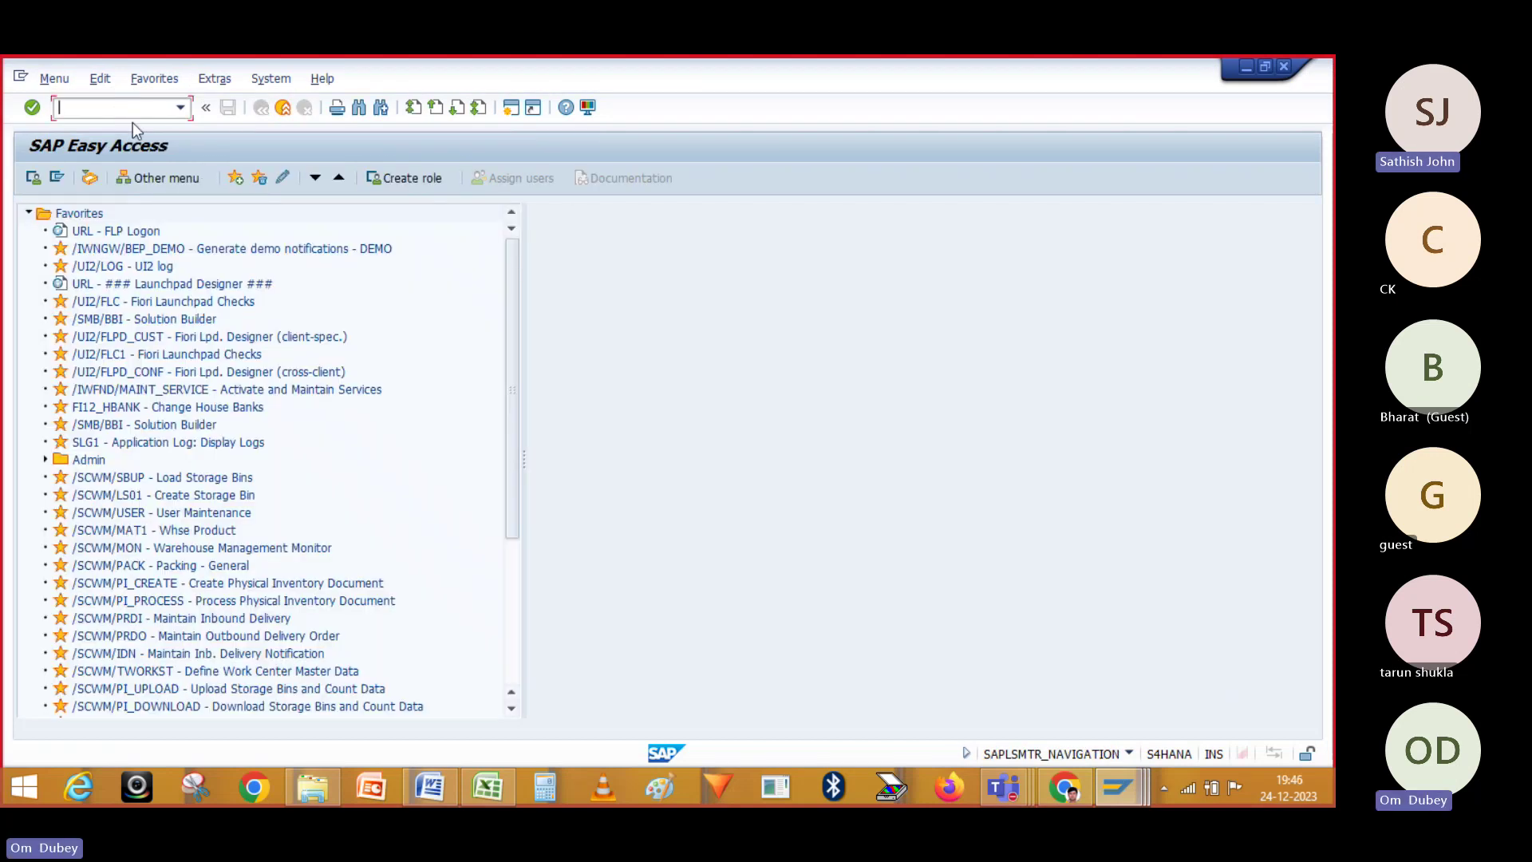
pyautogui.write('/N')
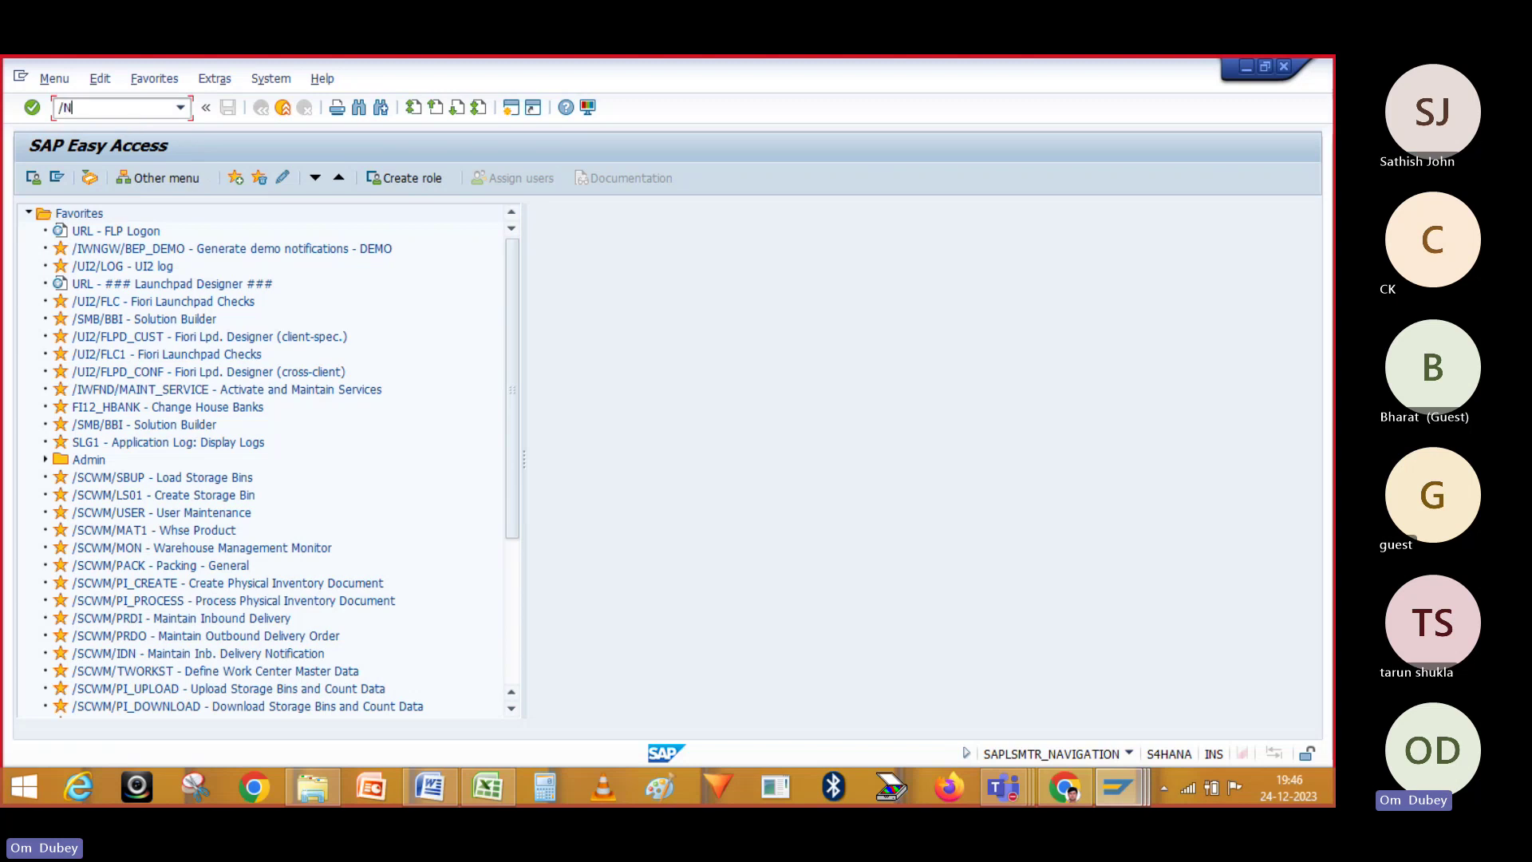
pyautogui.press('BackSpace')
pyautogui.press('BackSpace')
pyautogui.click(118, 519)
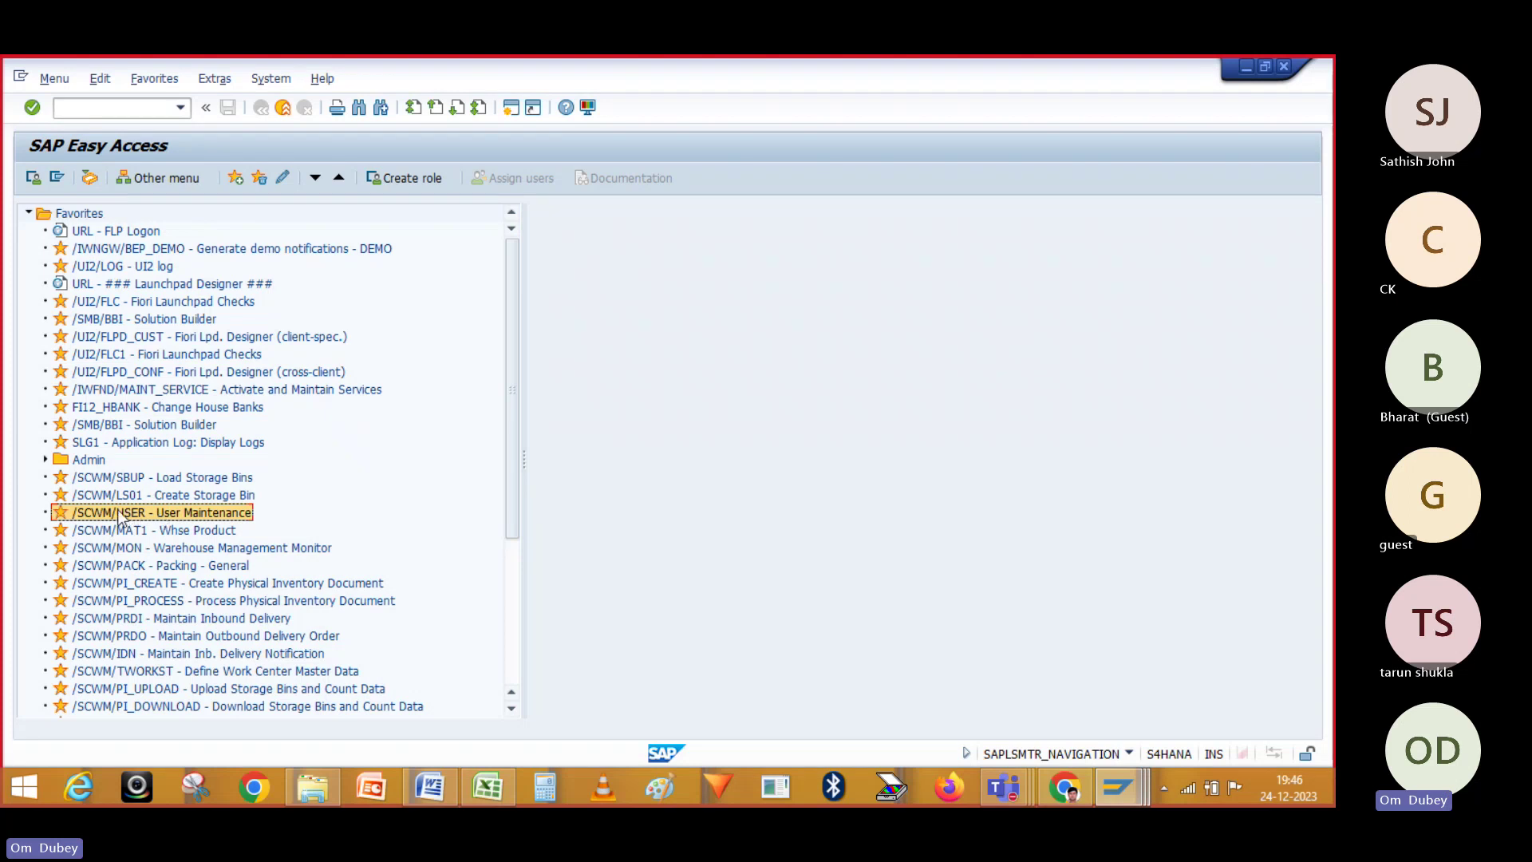
pyautogui.doubleClick(120, 515)
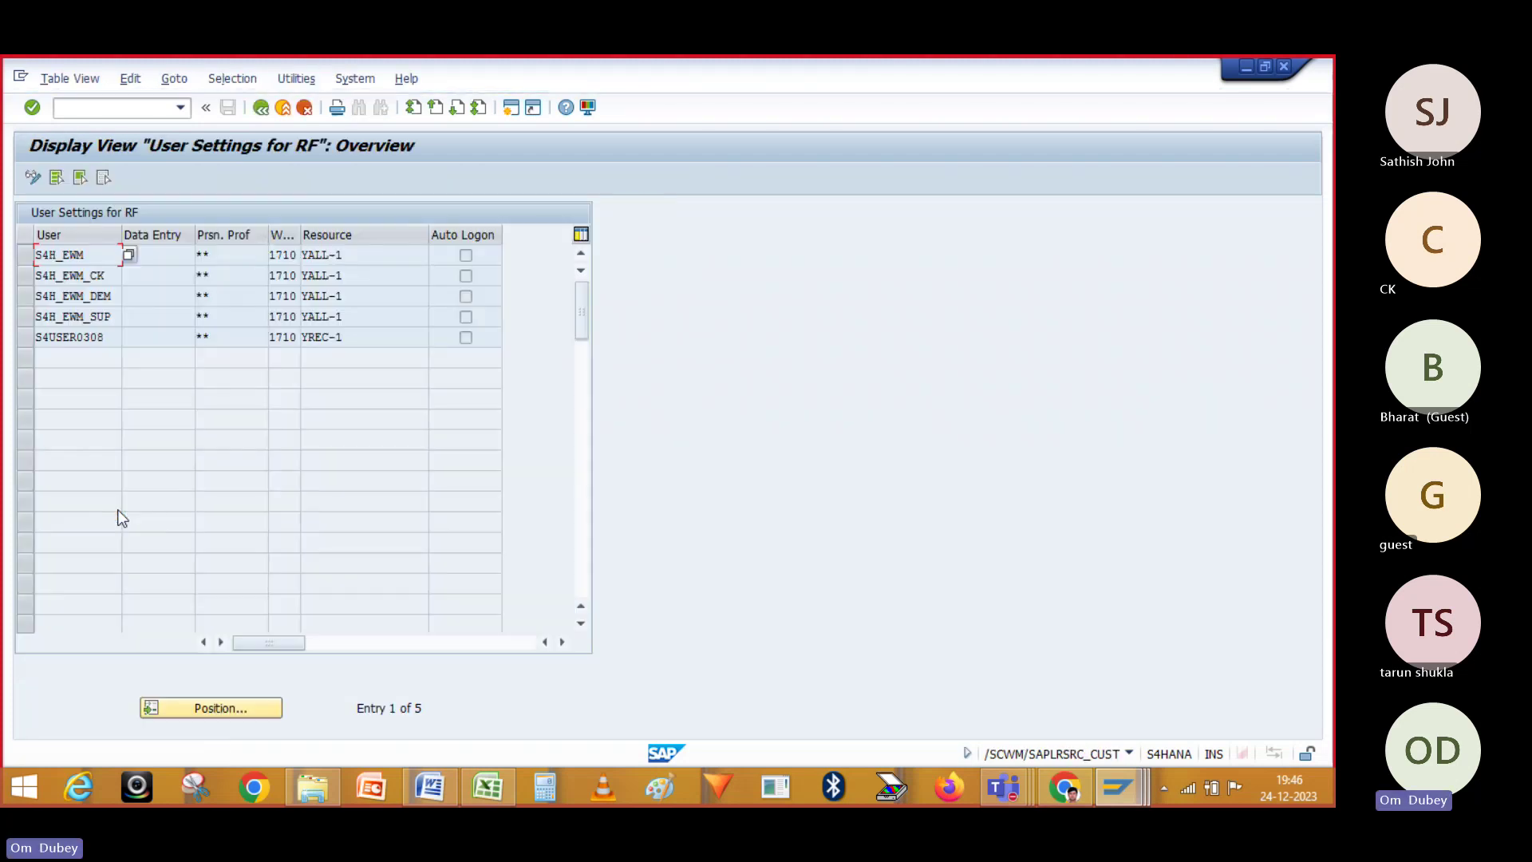
# - Examine the user settings for RF, checking the data entry, presentation profile, warehouse and resource assigned to each user
pyautogui.click(180, 277)
pyautogui.click(164, 255)
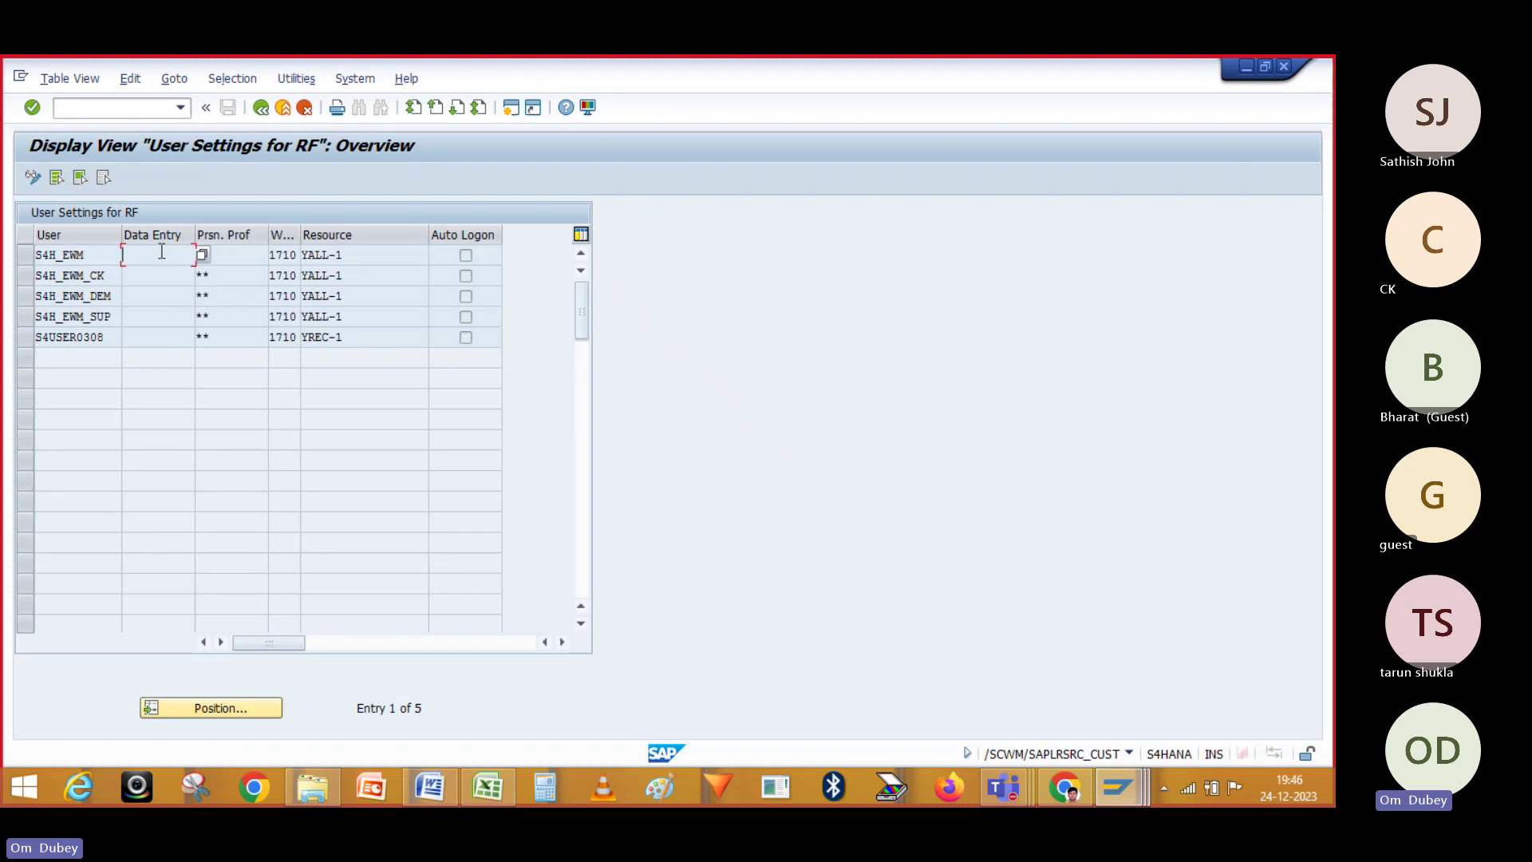
pyautogui.click(390, 253)
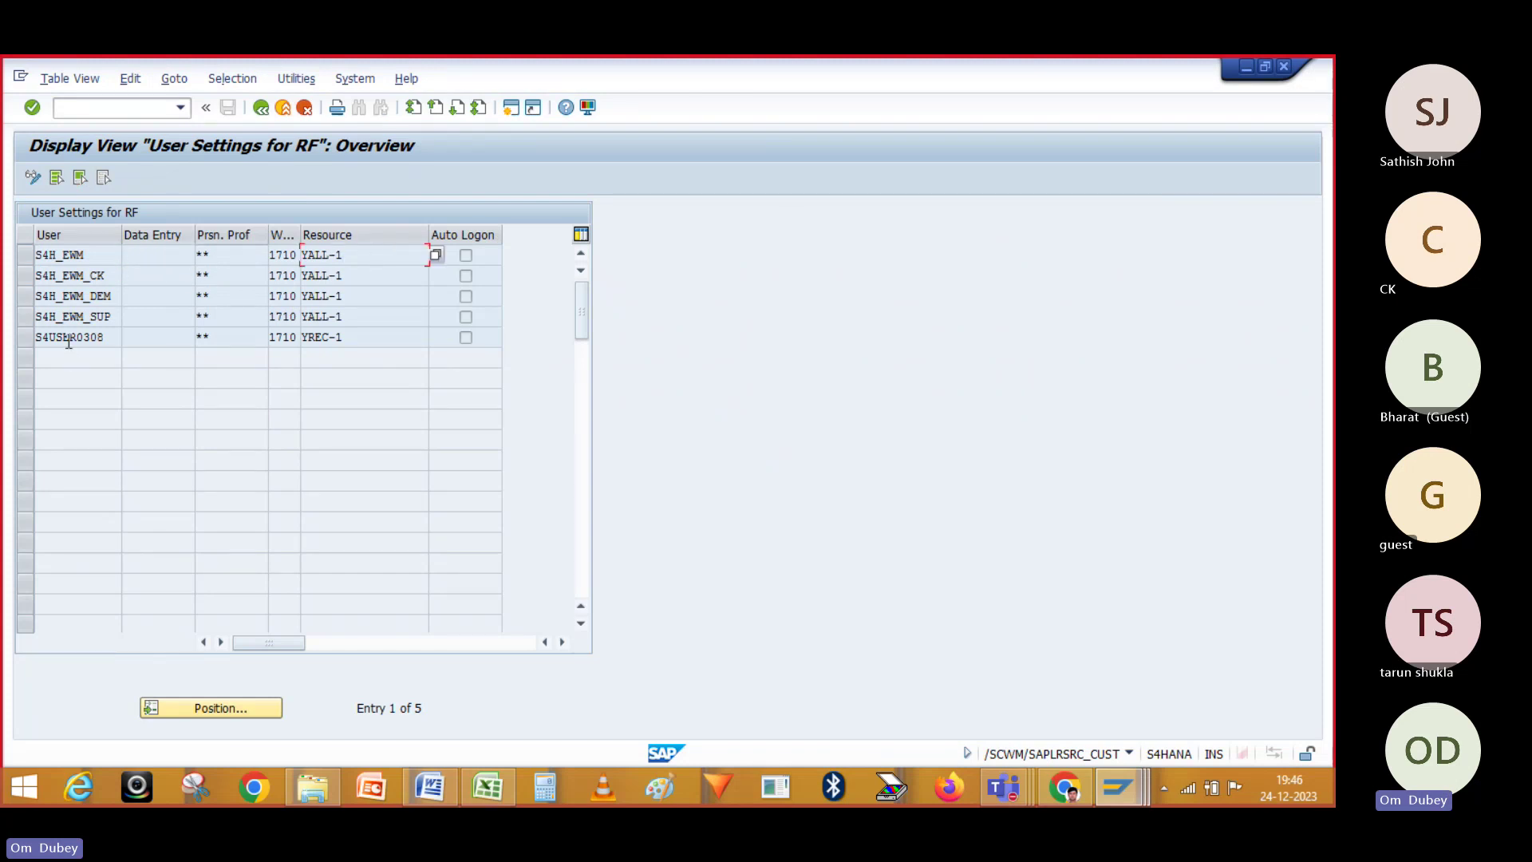
pyautogui.click(110, 339)
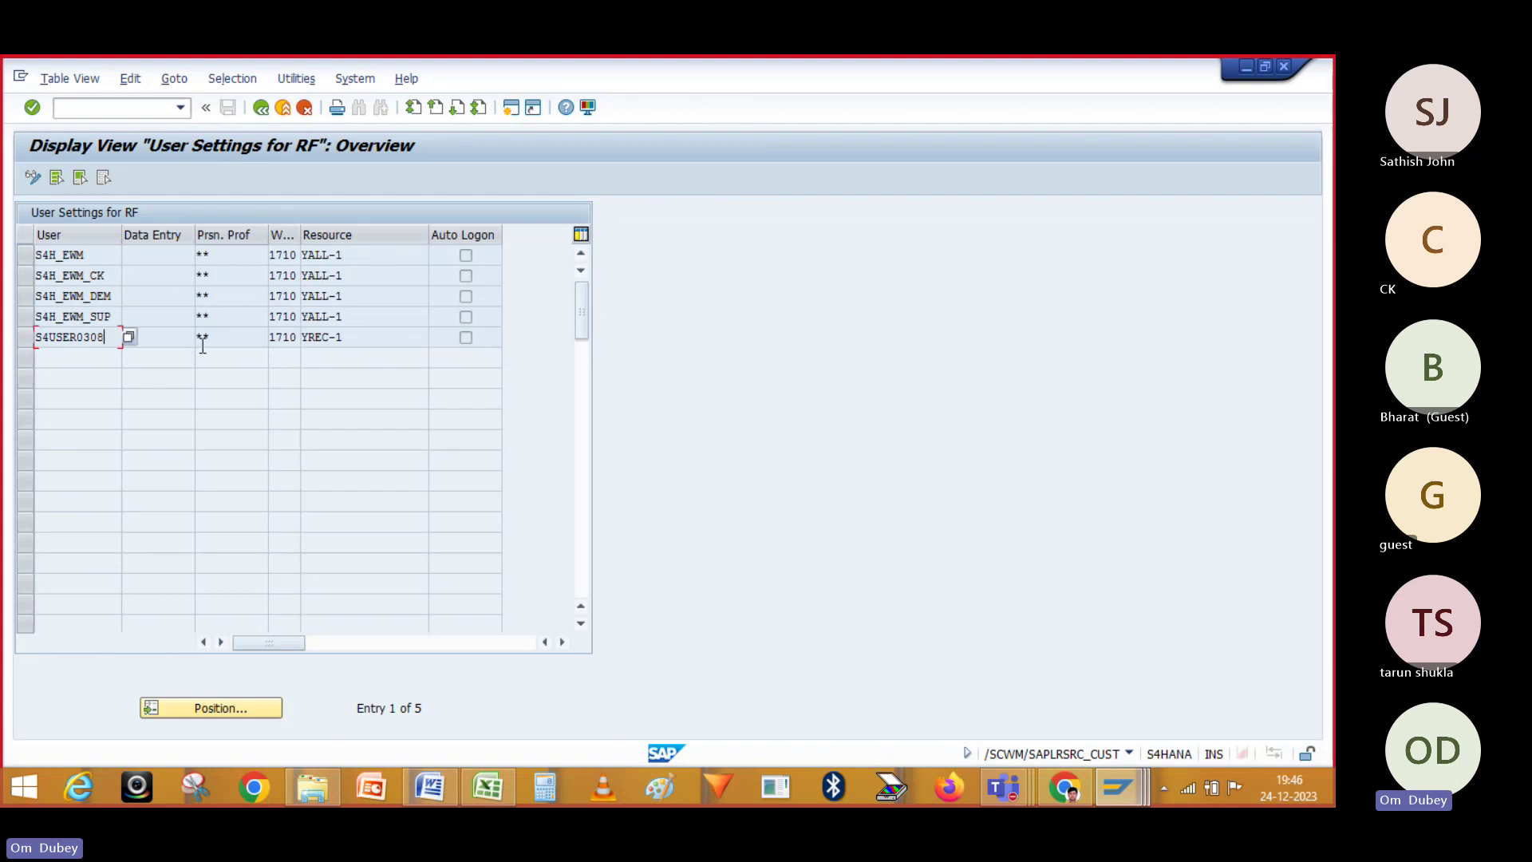
pyautogui.moveTo(319, 336); pyautogui.dragTo(351, 333)
pyautogui.click(351, 334)
pyautogui.click(292, 336)
pyautogui.click(357, 343)
pyautogui.click(110, 339)
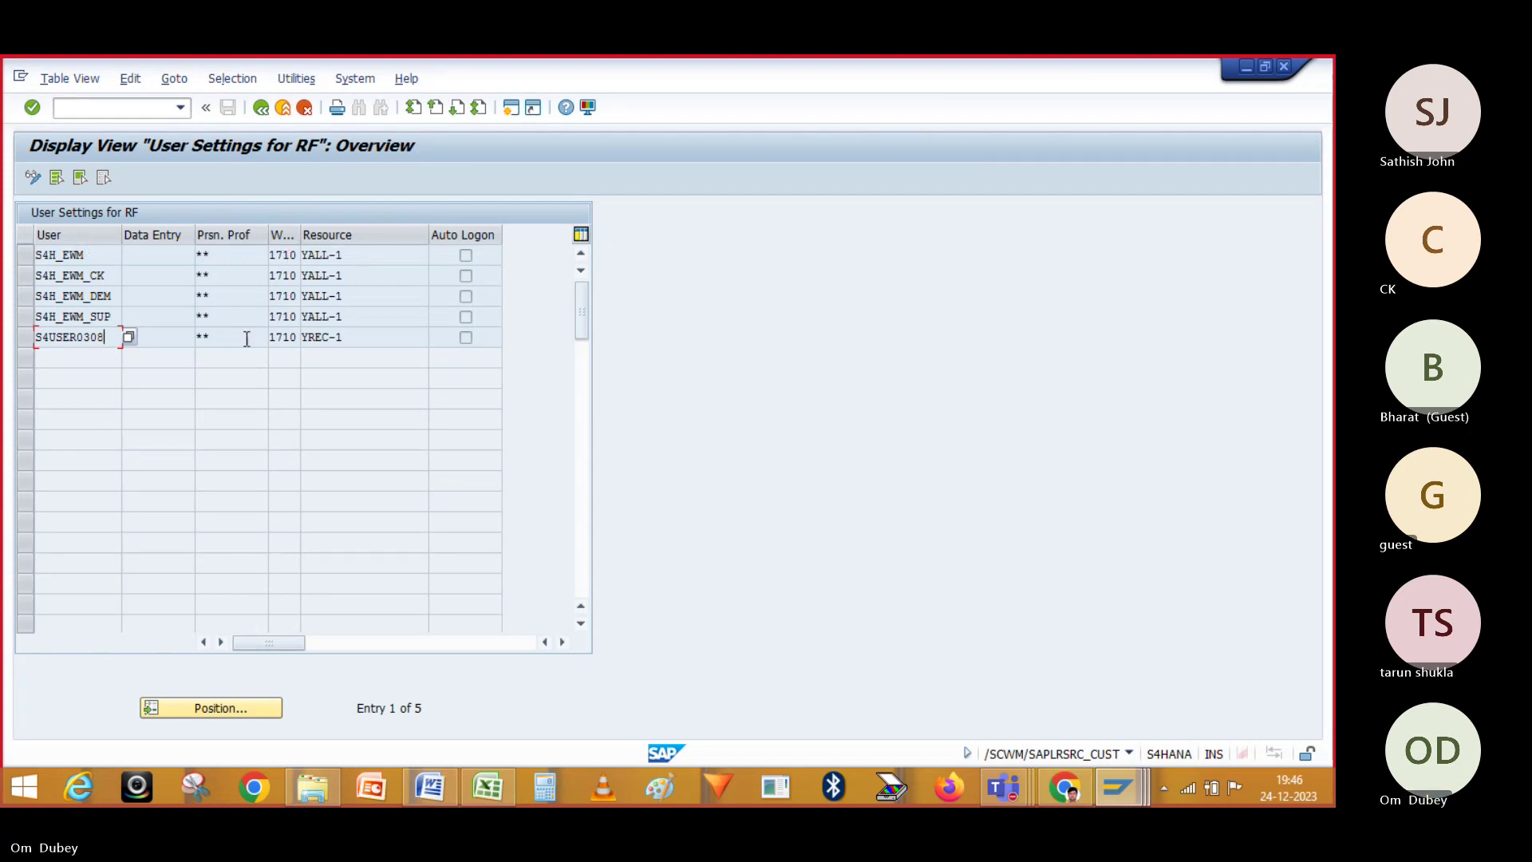
# - Leave the RF user settings and open the Warehouse Management Monitor (/SCWM/MON) from the favorites
pyautogui.click(181, 109)
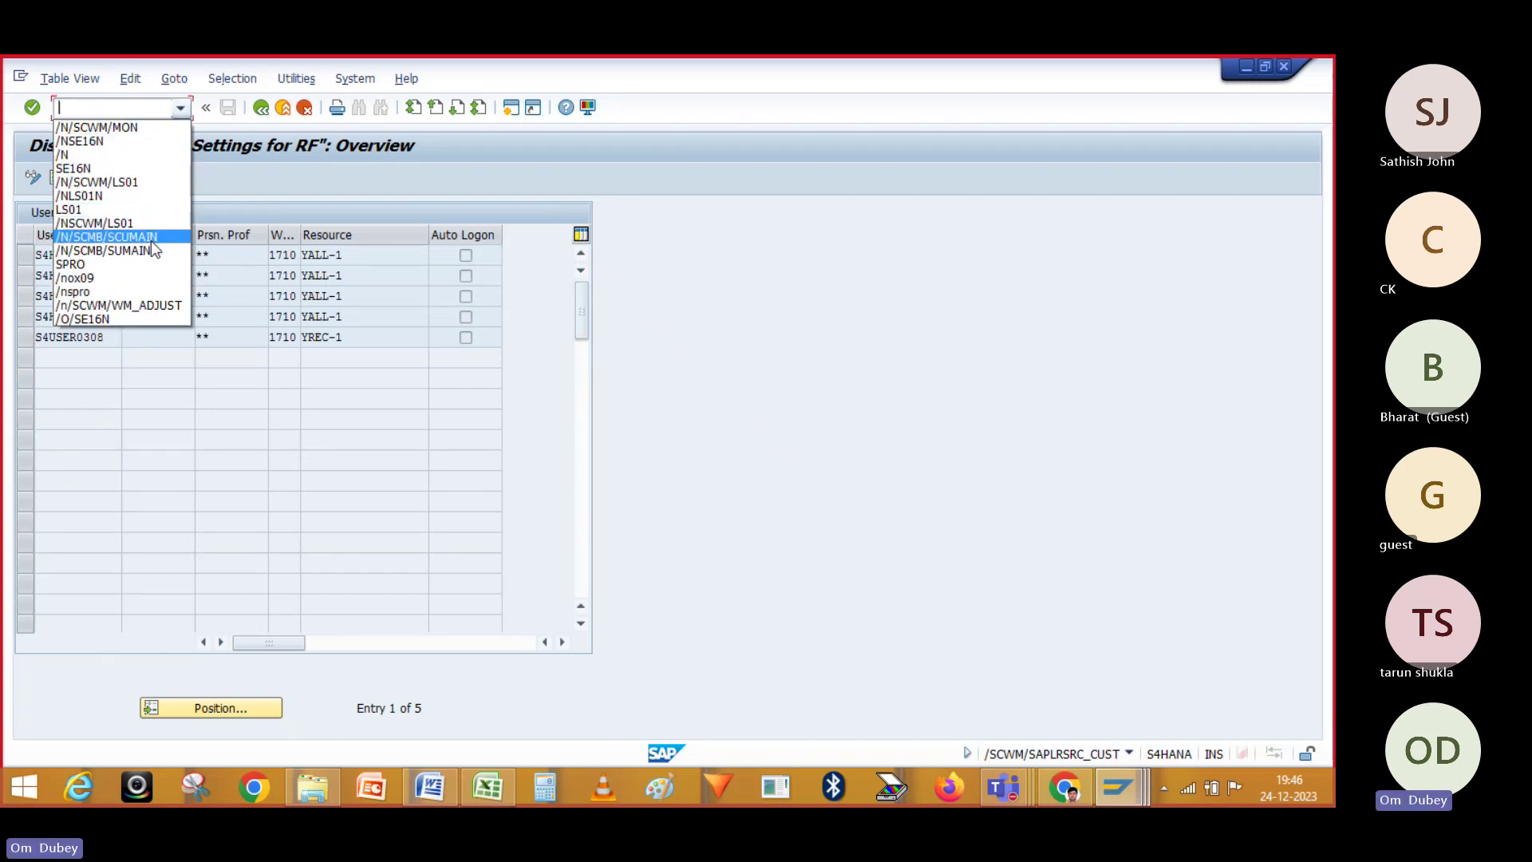
pyautogui.click(217, 143)
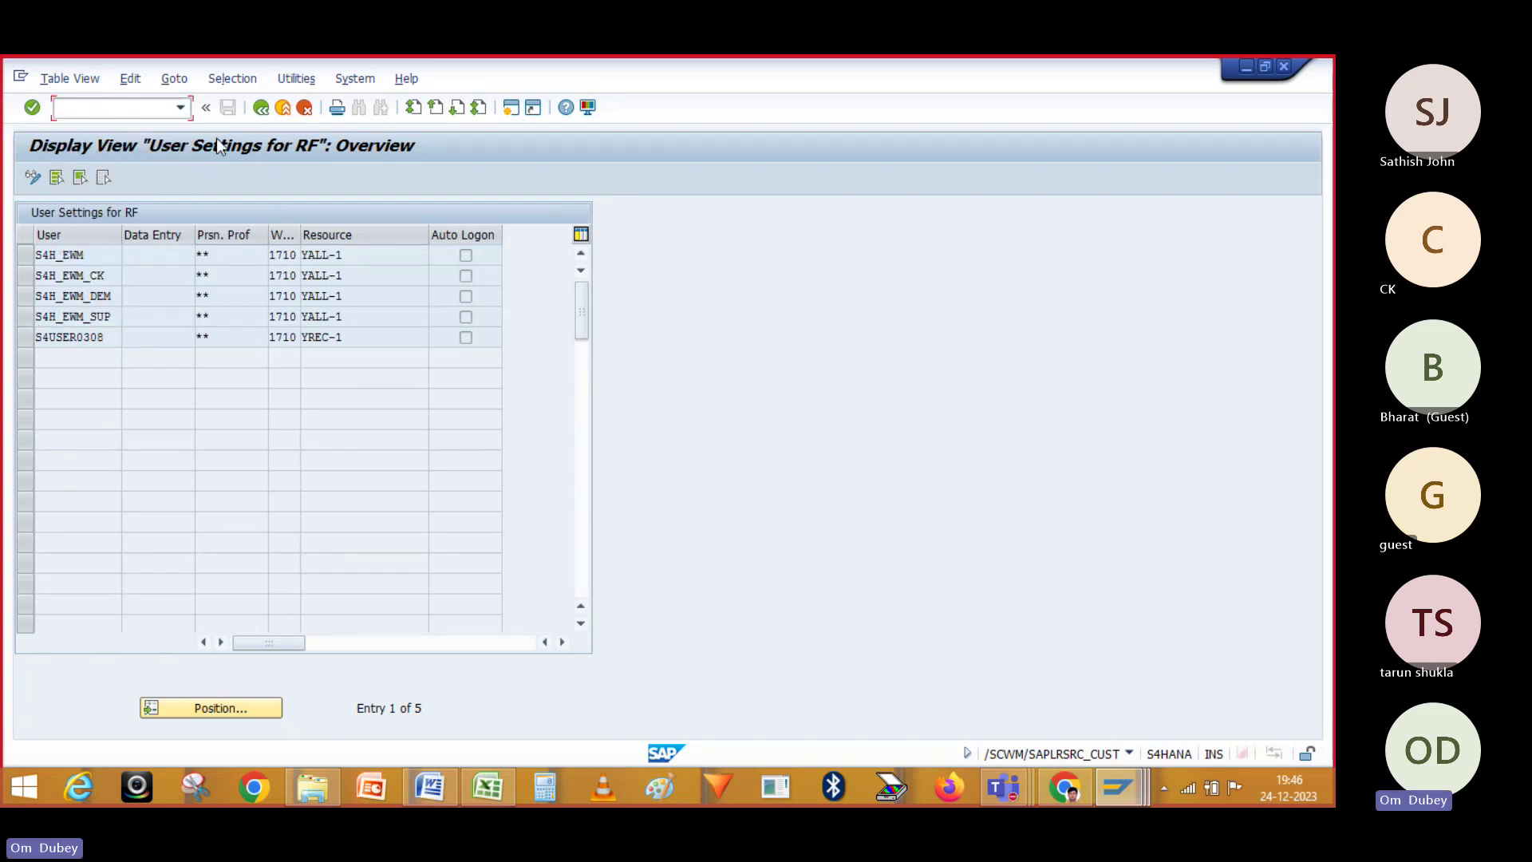
pyautogui.click(258, 110)
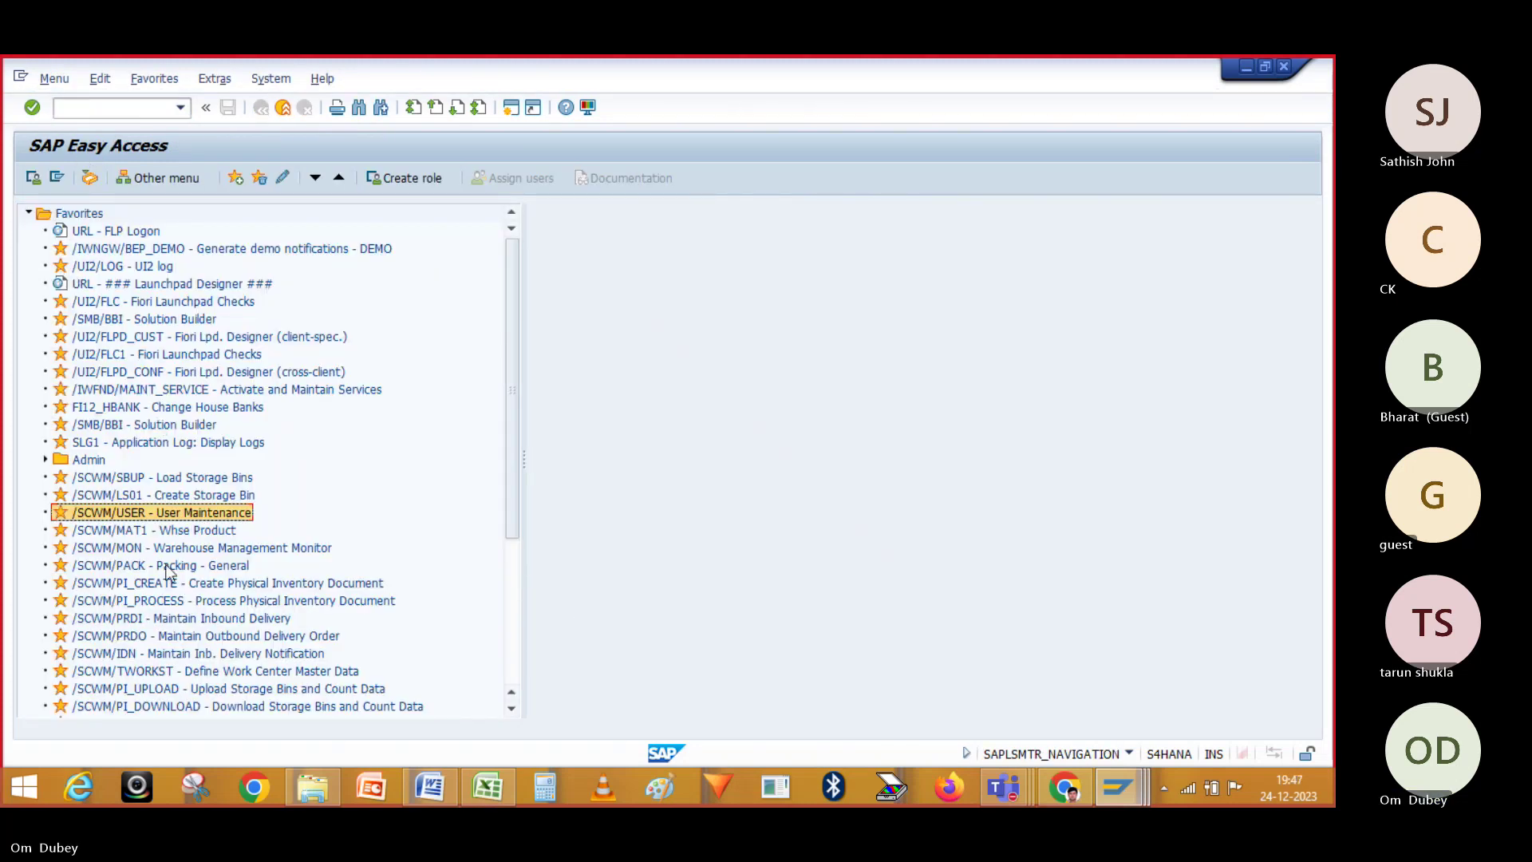
pyautogui.doubleClick(134, 549)
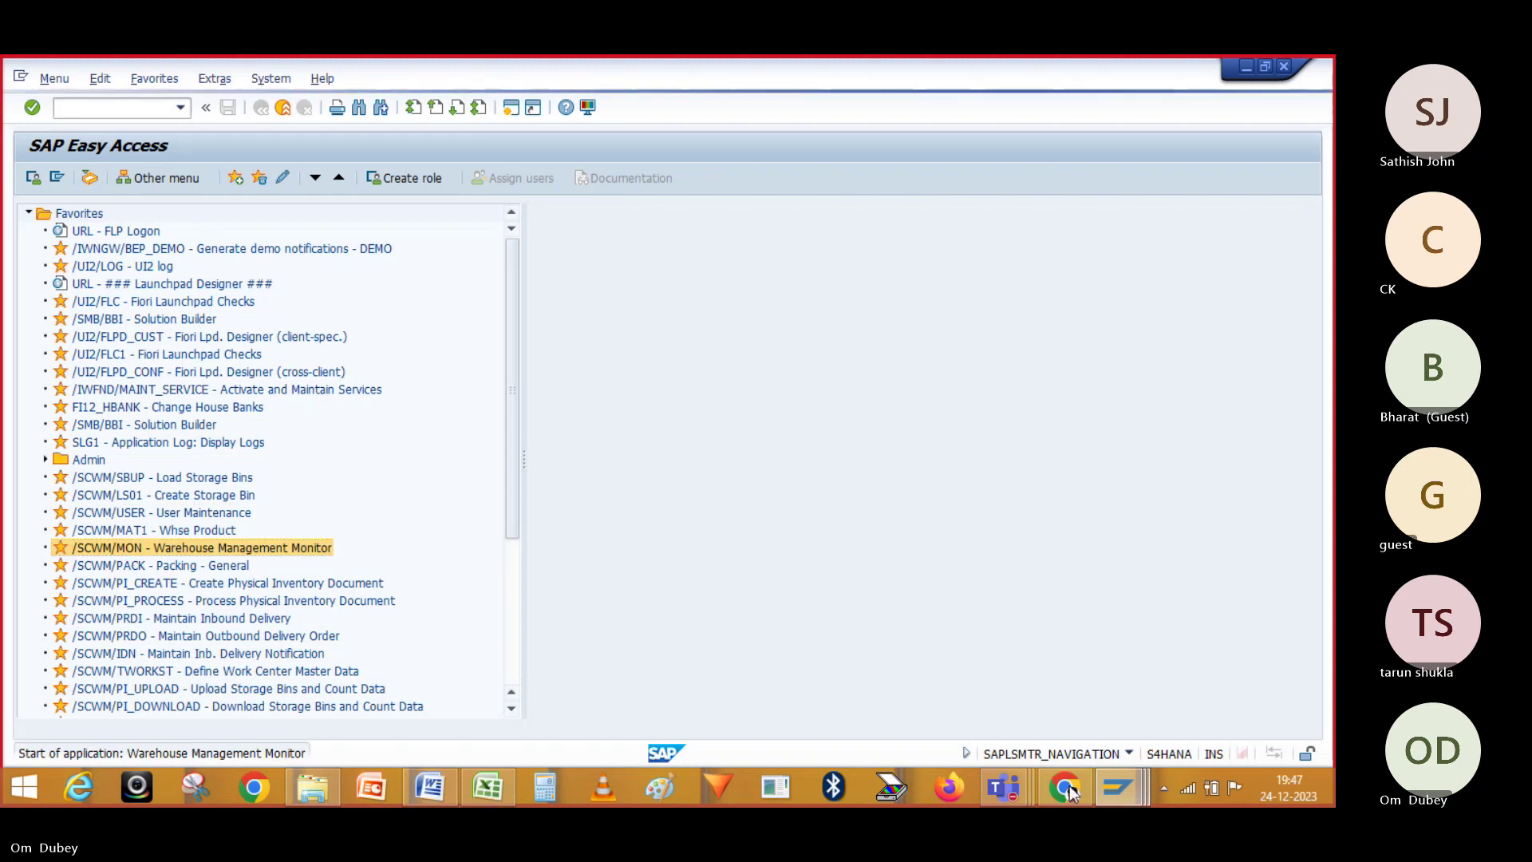
pyautogui.moveTo(1117, 788)
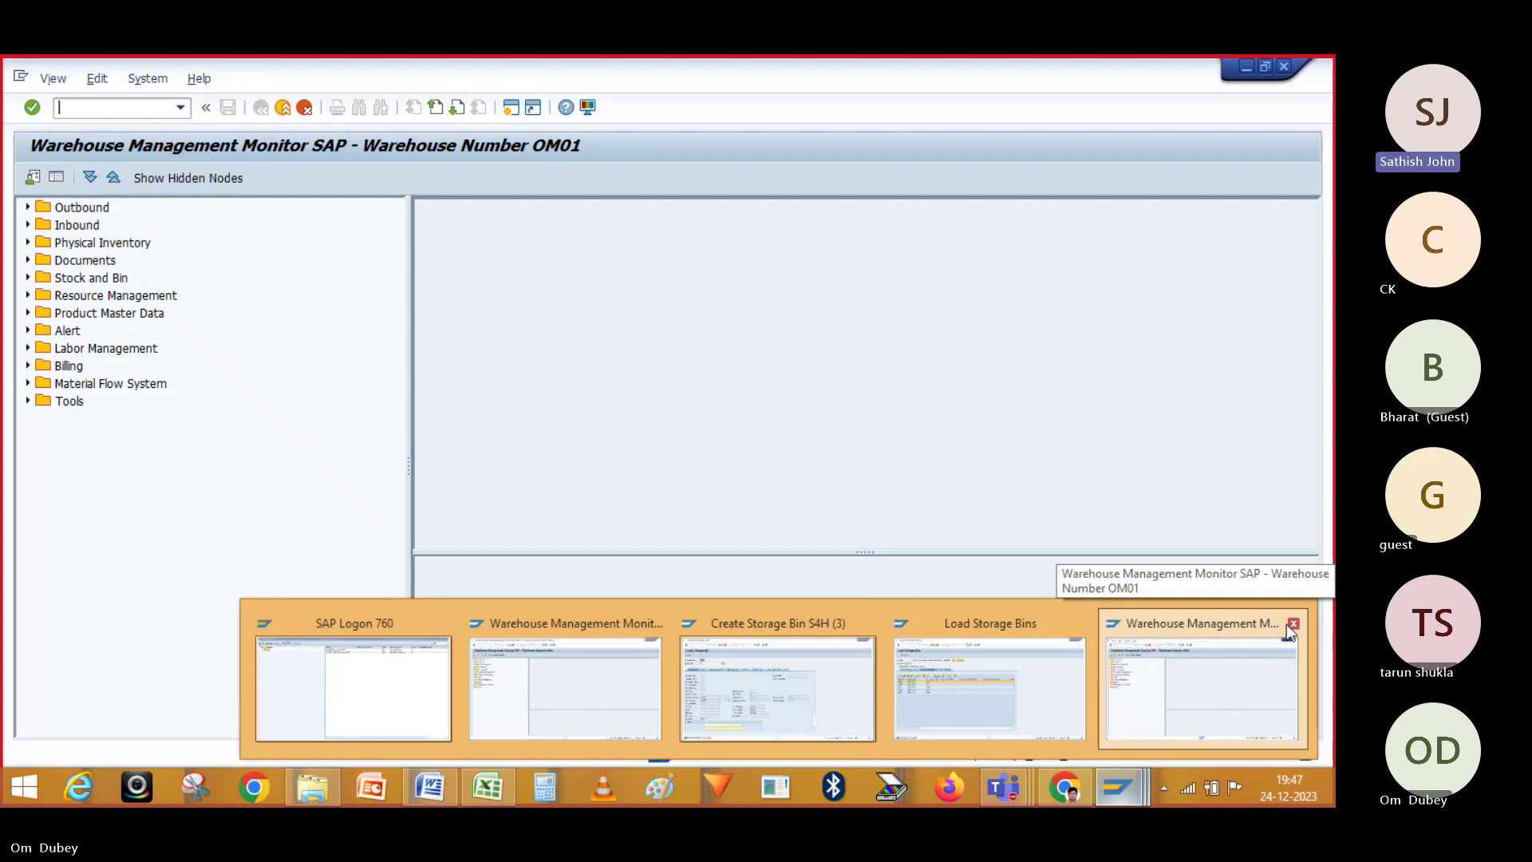
pyautogui.click(1284, 625)
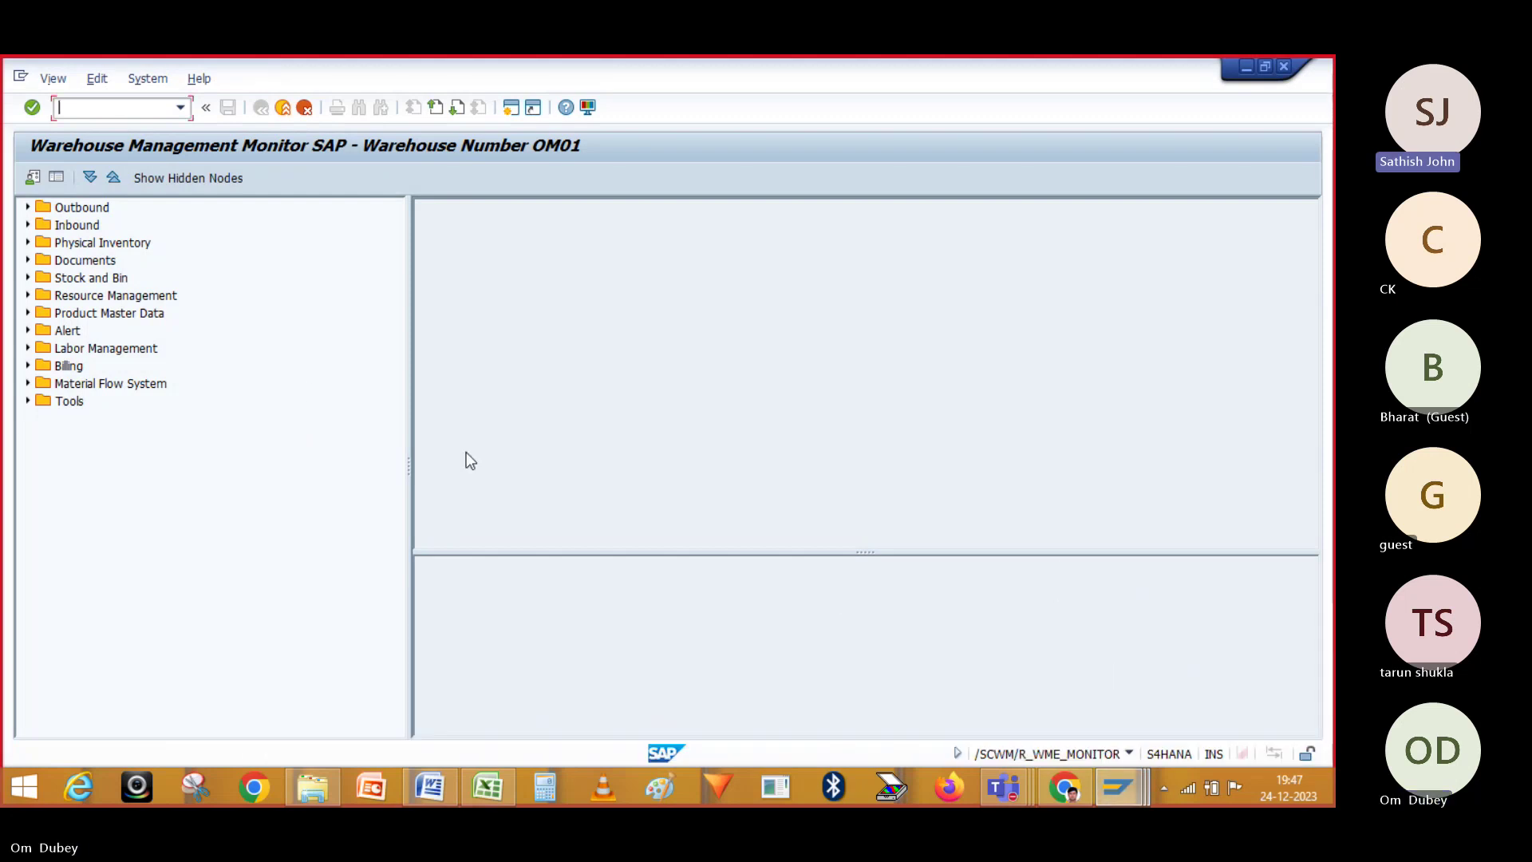
# - Look inside the Outbound node of the monitor, collapse it again and hide the node tree
pyautogui.click(28, 207)
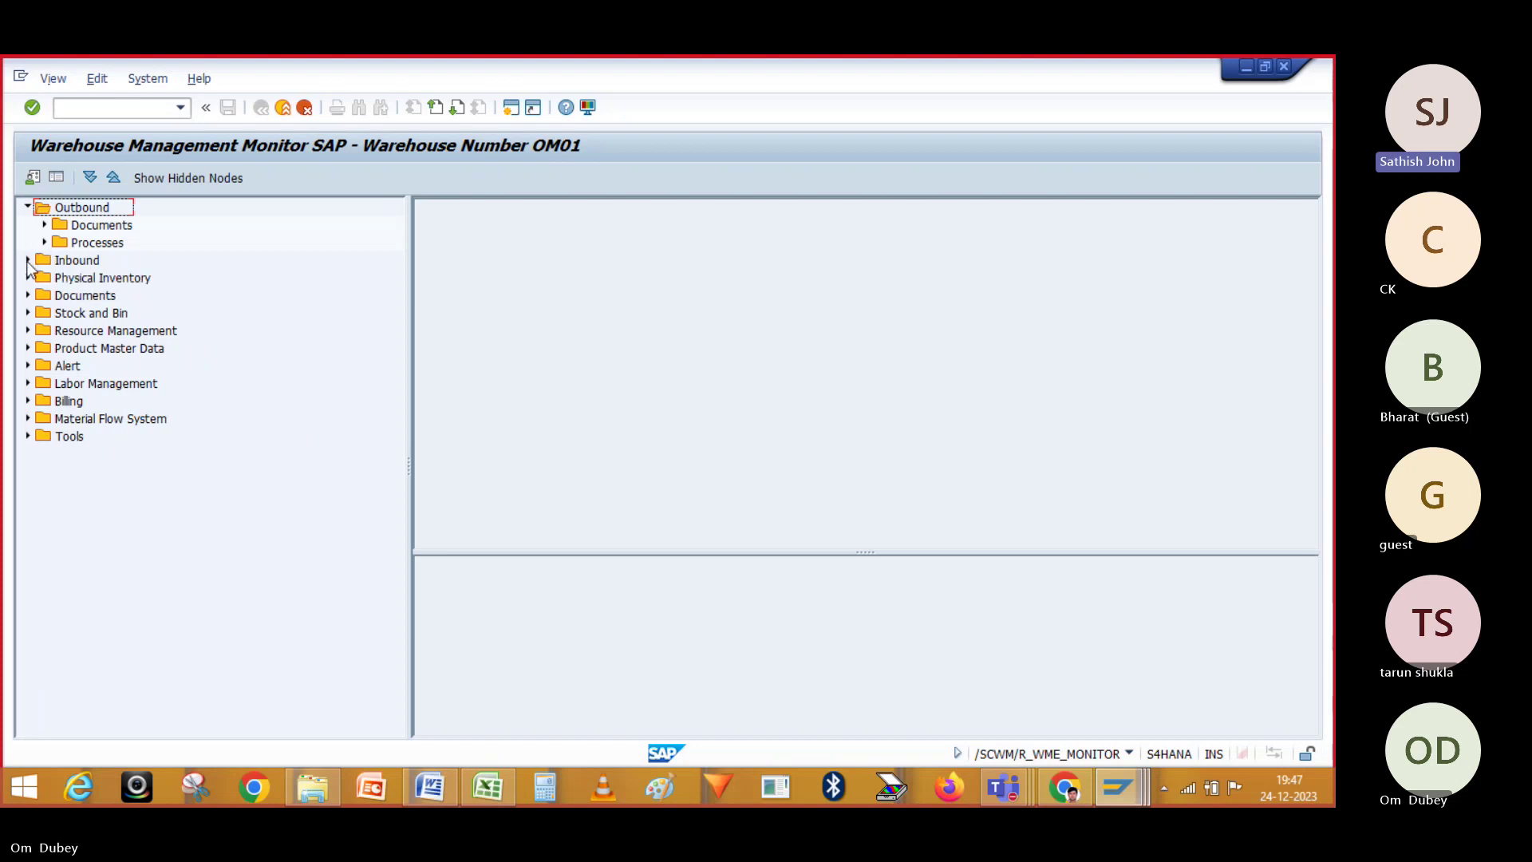
pyautogui.click(28, 208)
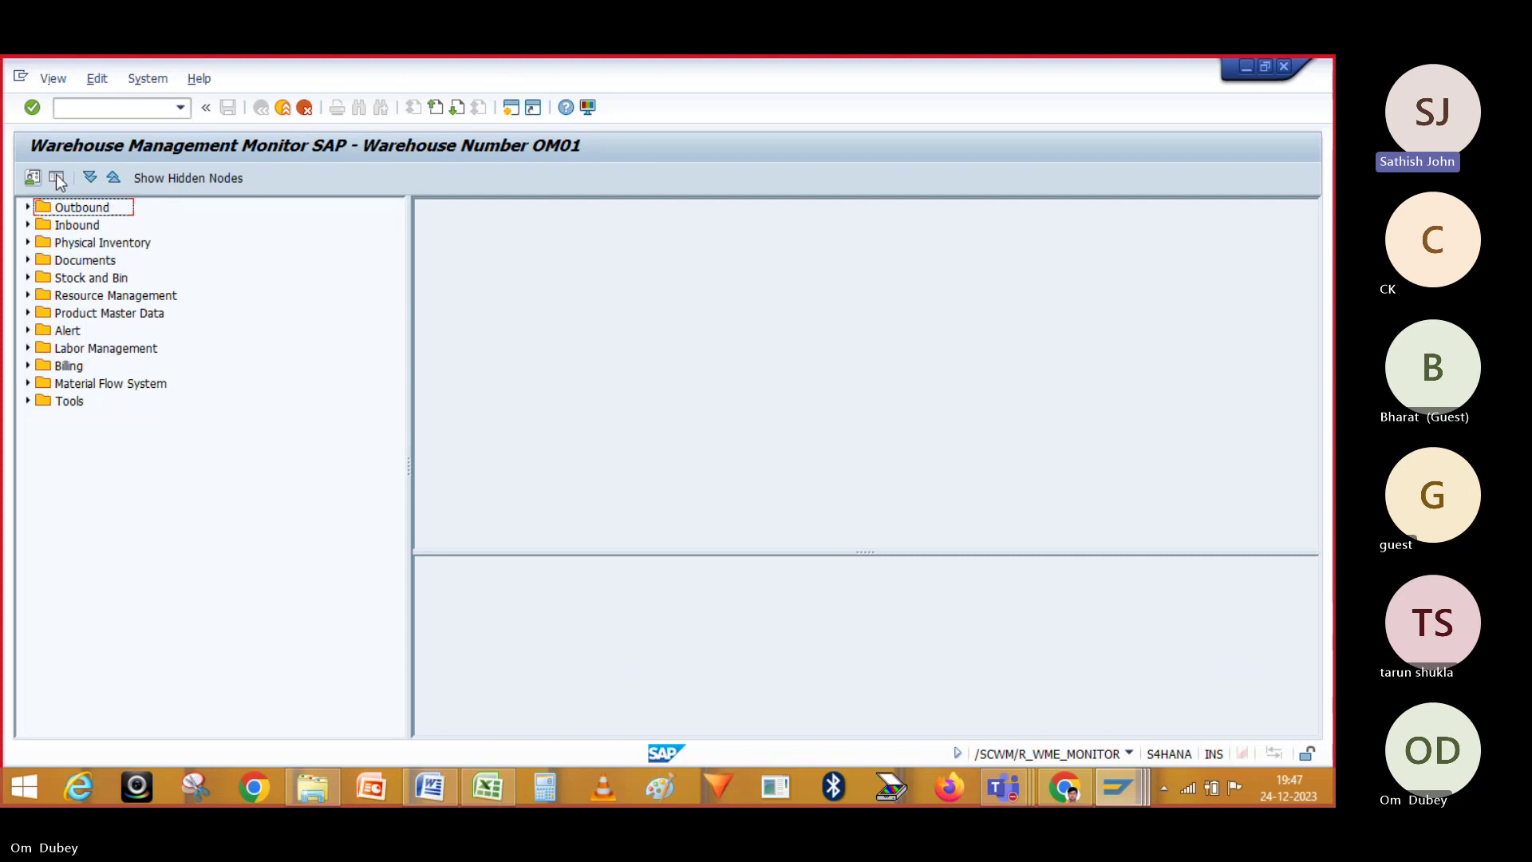
pyautogui.click(57, 178)
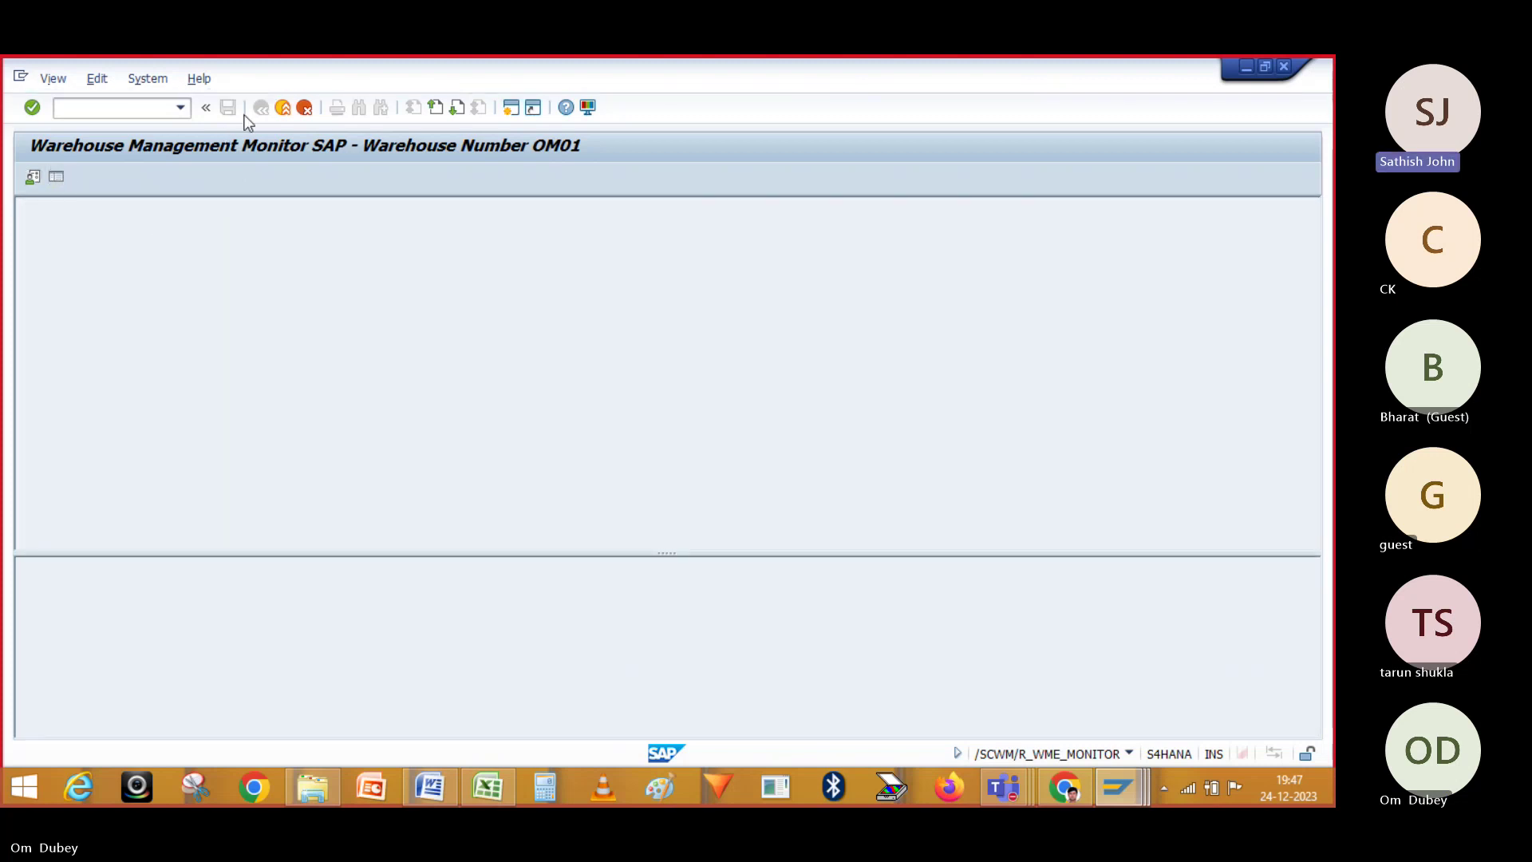
# - Try to clear the default warehouse number in the monitor's default values and close them without saving
pyautogui.click(33, 176)
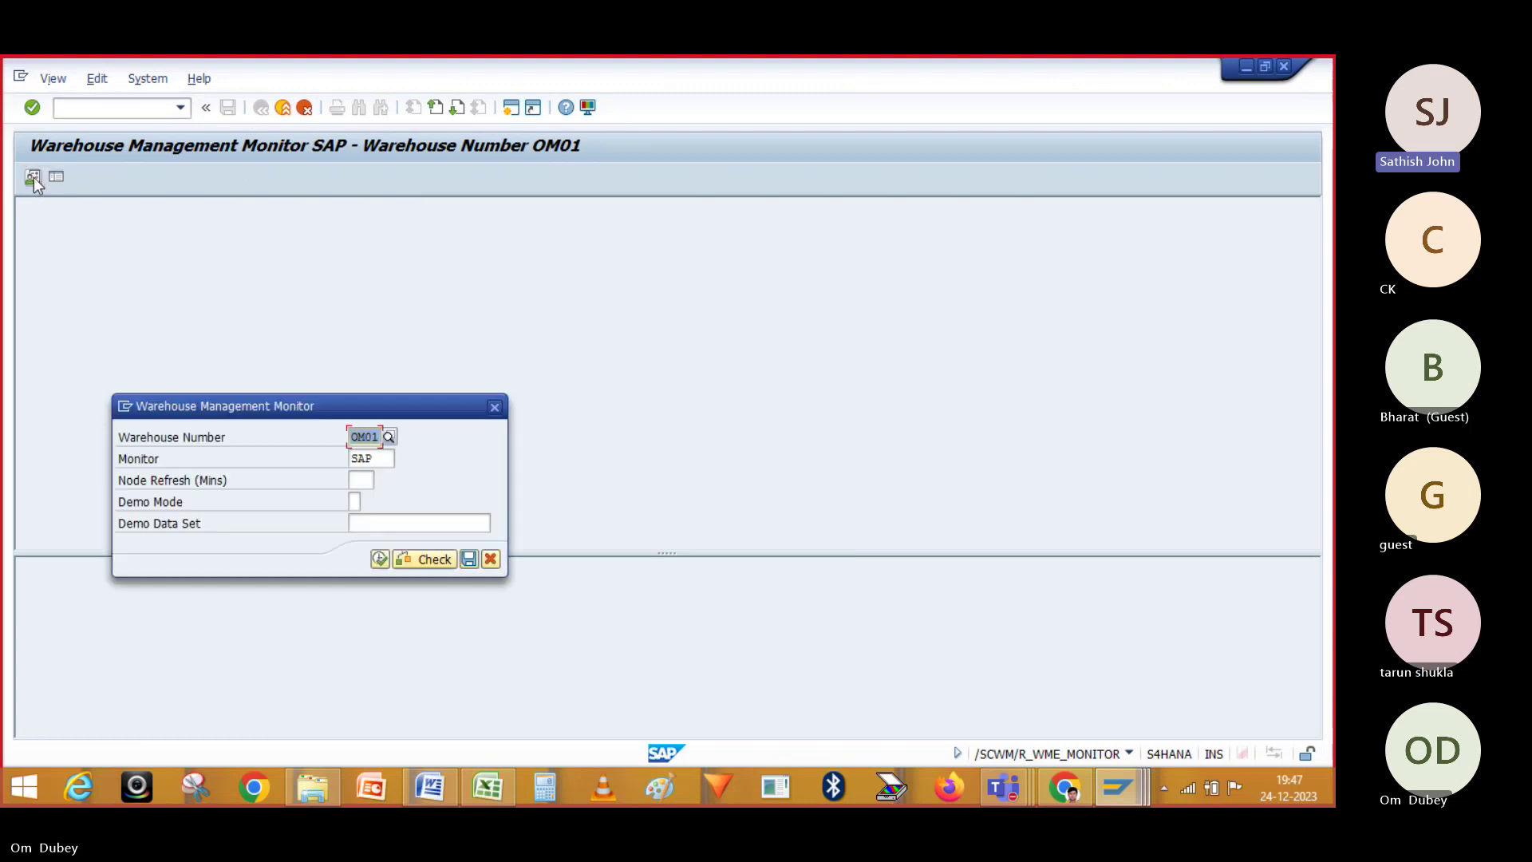
pyautogui.click(378, 458)
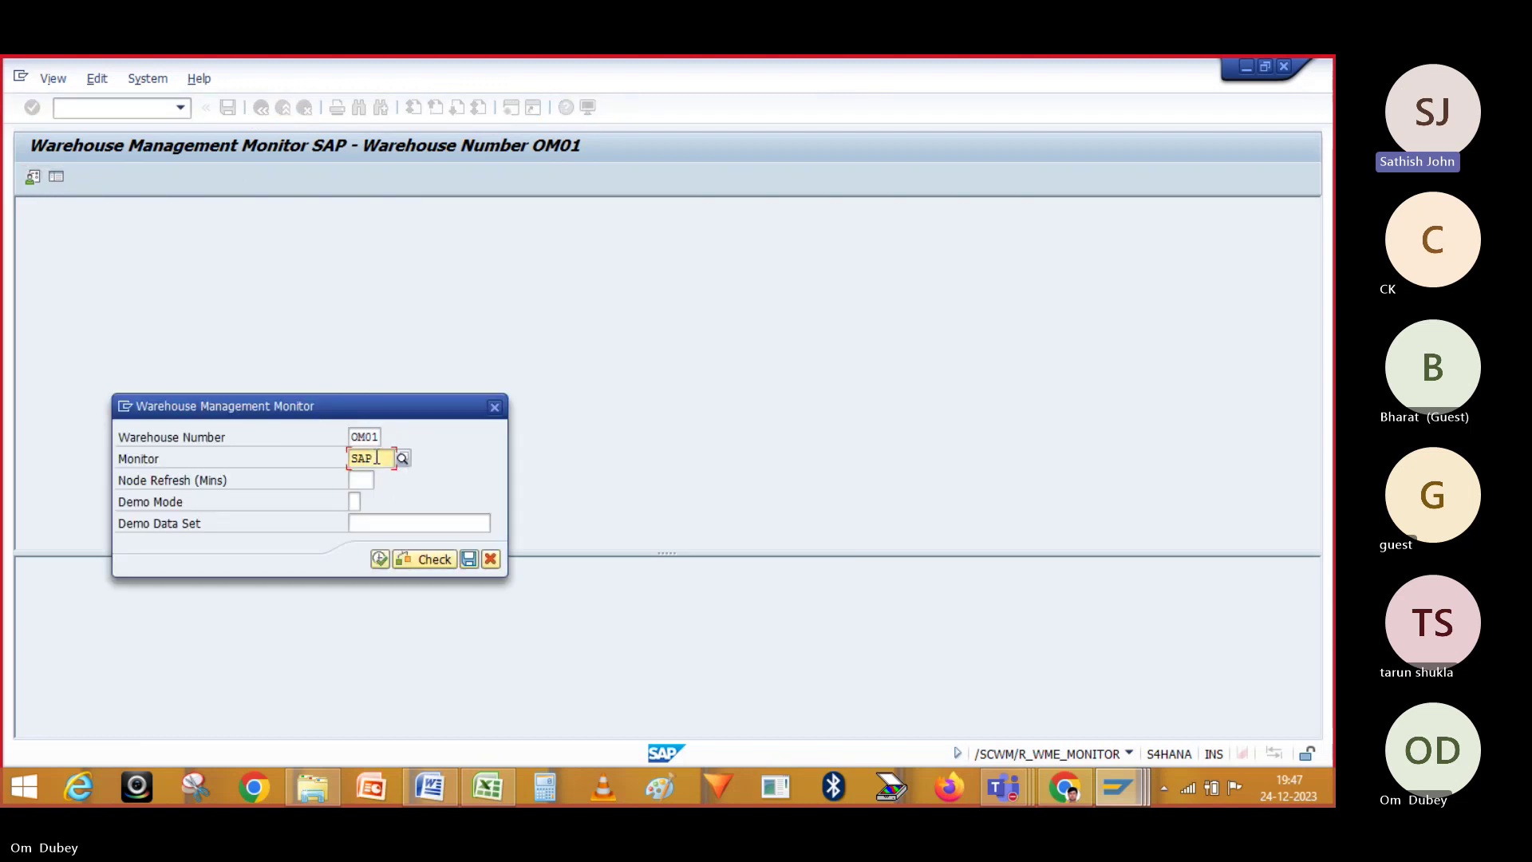
pyautogui.doubleClick(379, 440)
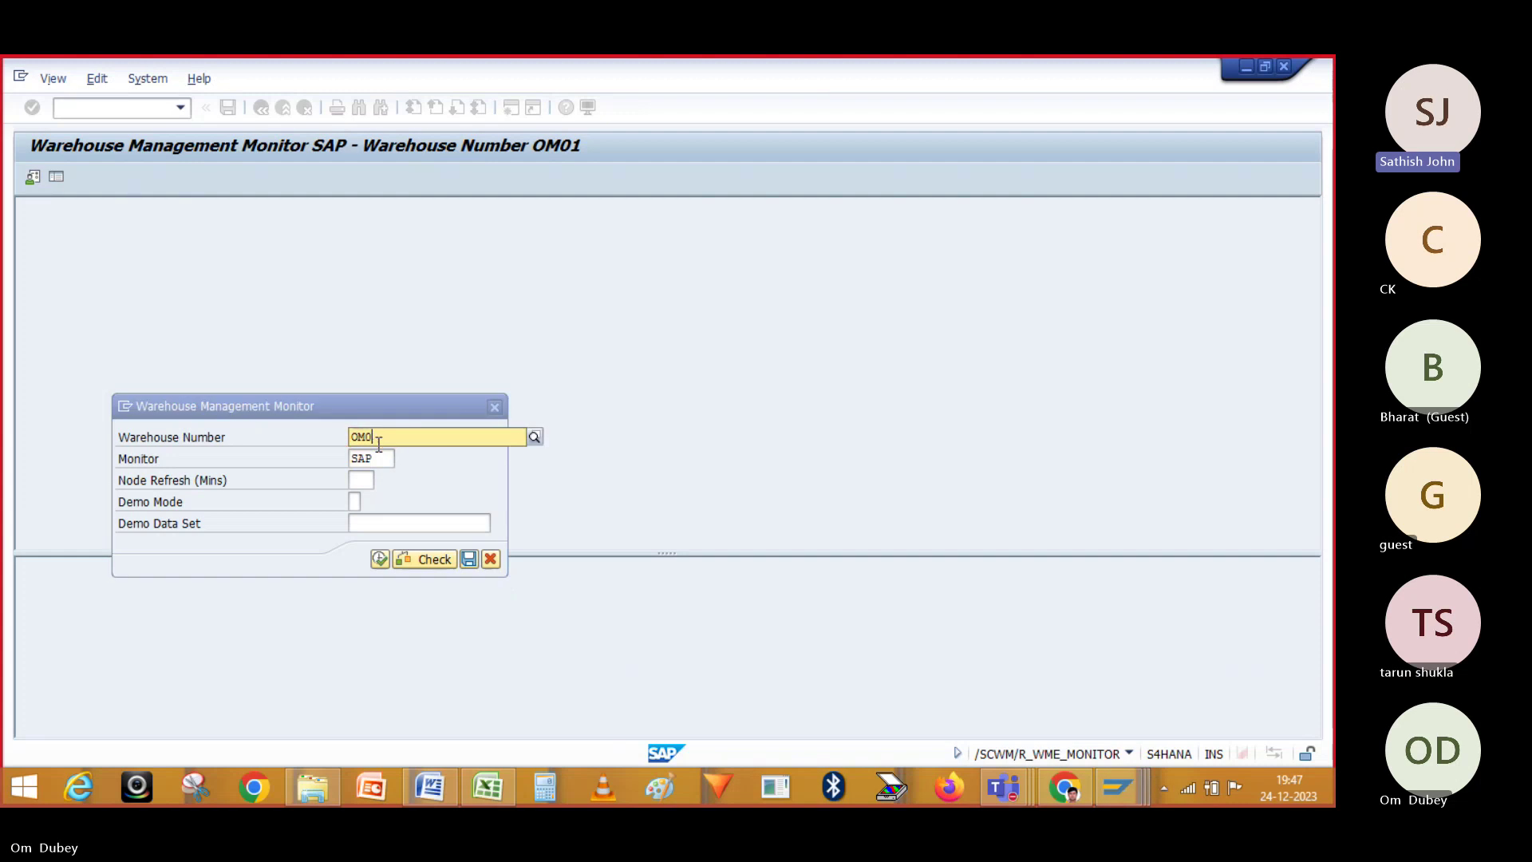
pyautogui.press('Delete')
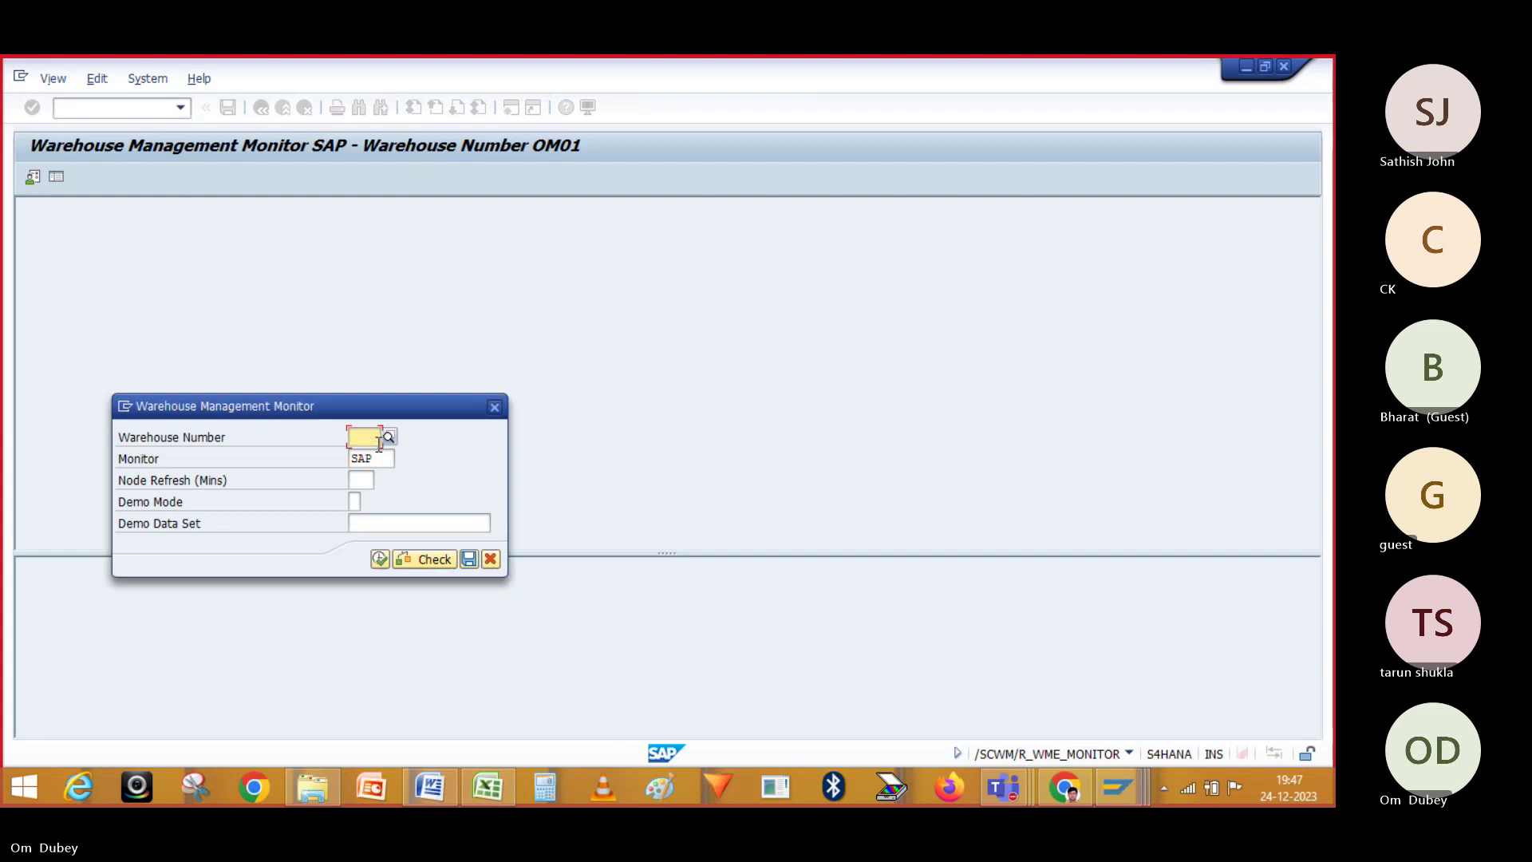
pyautogui.click(495, 407)
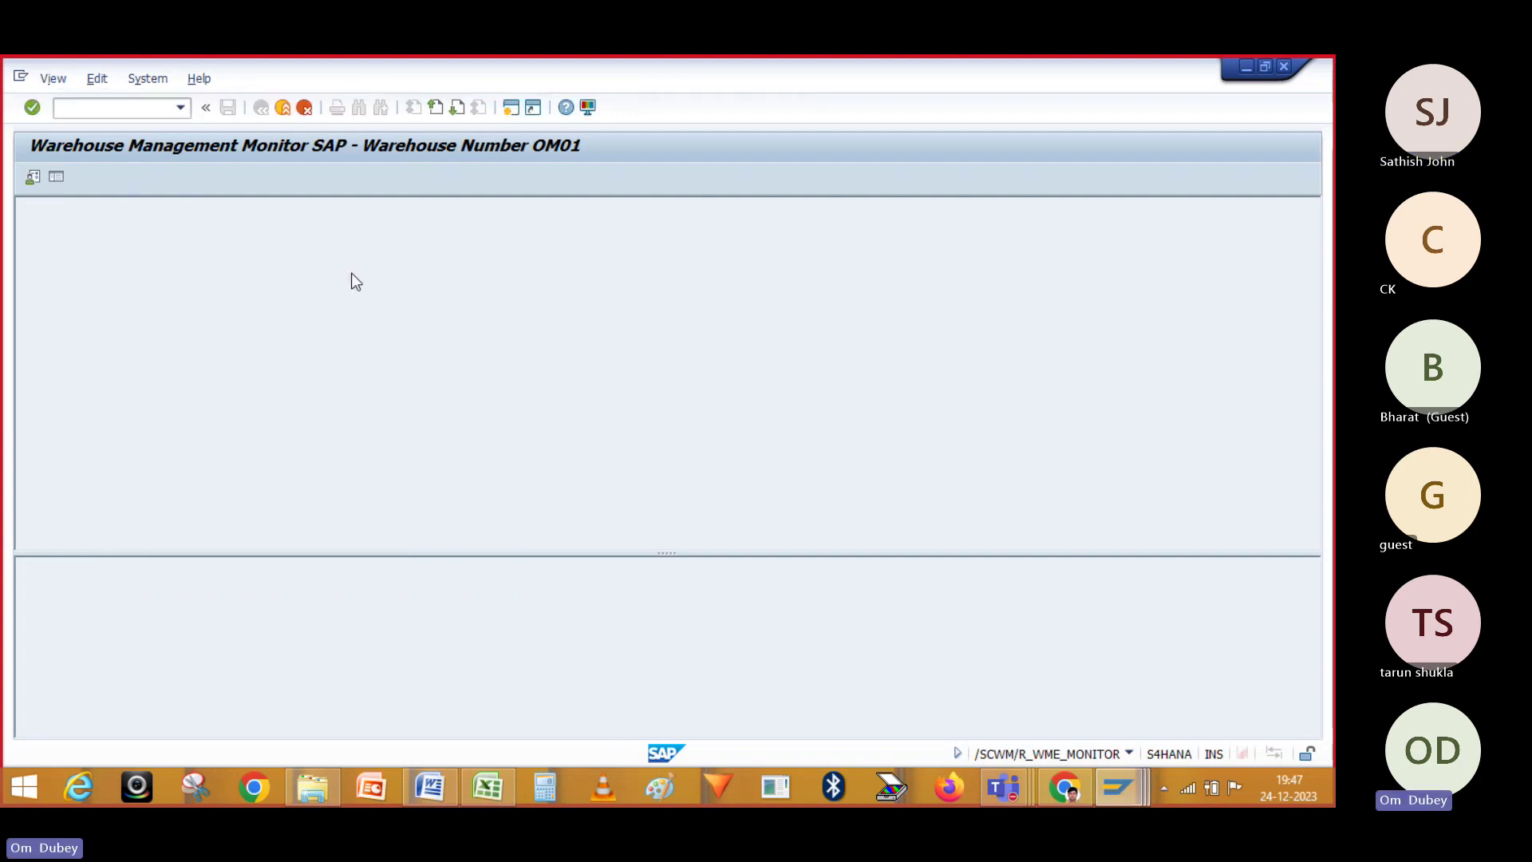
# - Start transaction SU3 to maintain the own user profile and display its parameters
pyautogui.click(117, 117)
pyautogui.write('/')
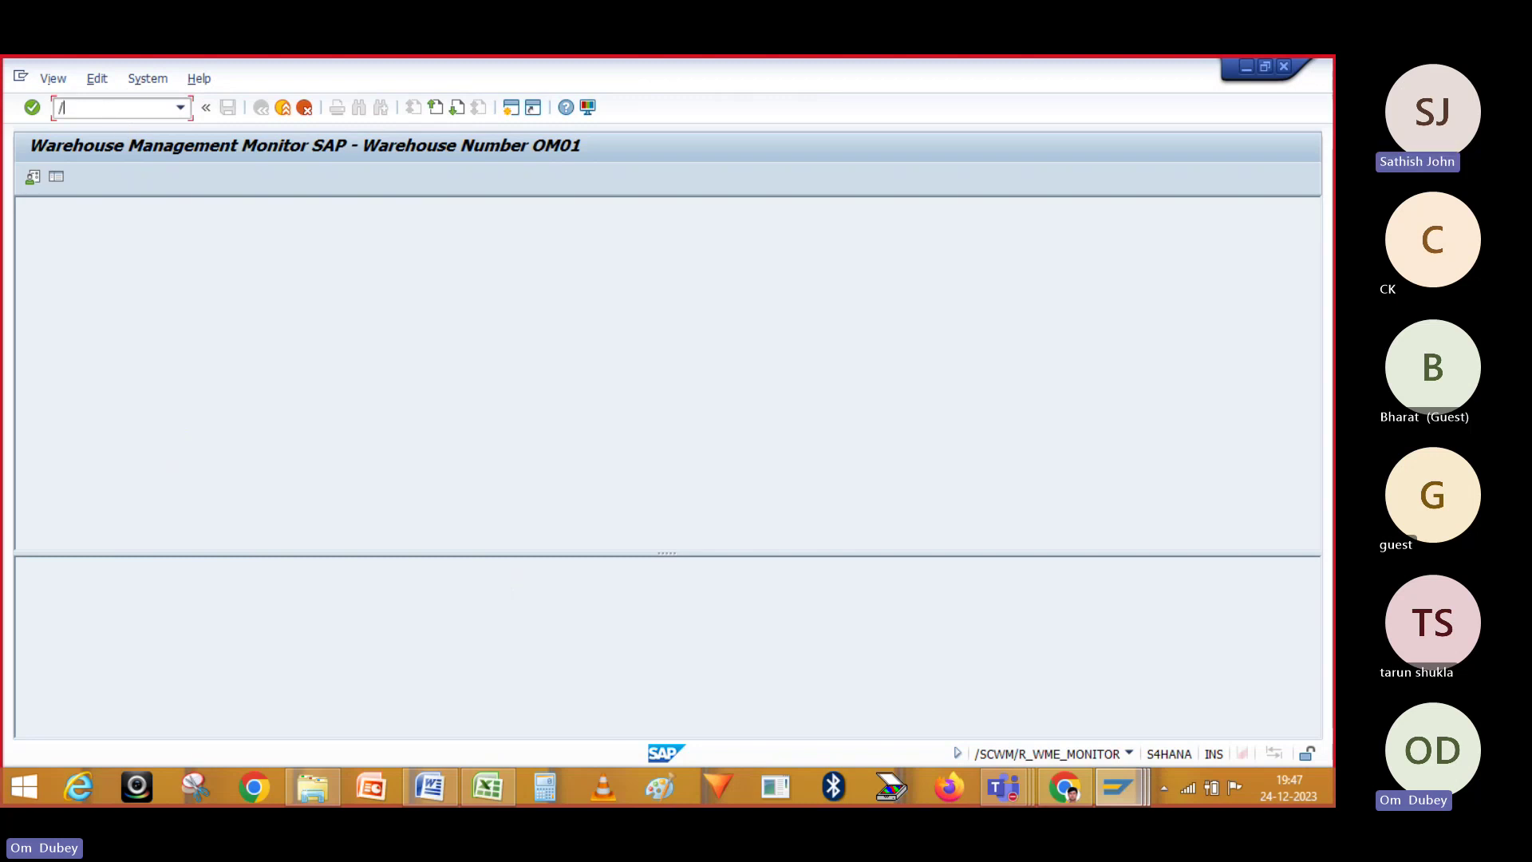
pyautogui.write('NSCW')
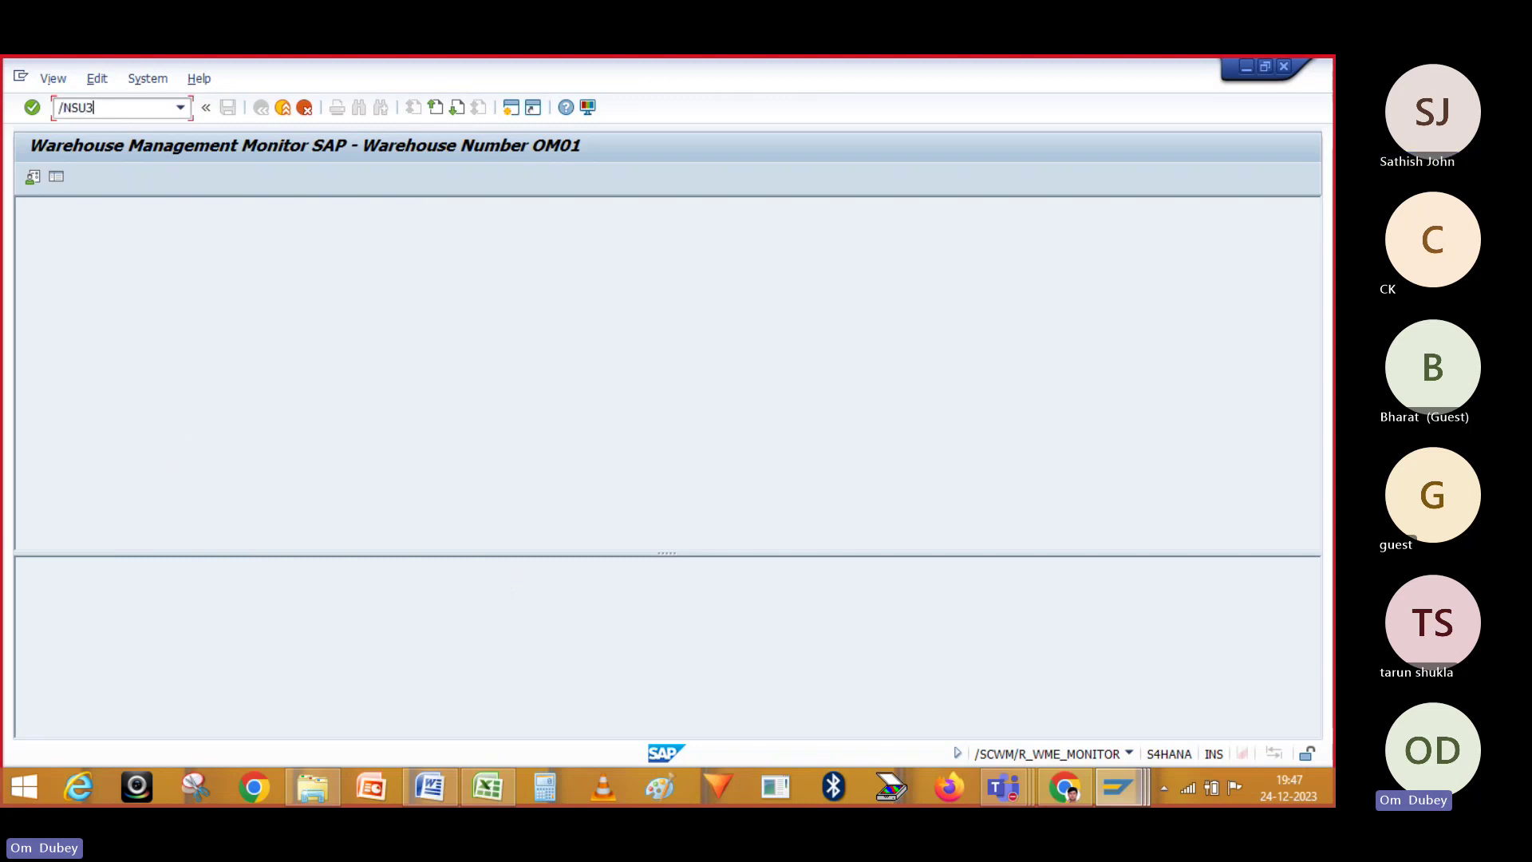
pyautogui.press('Return')
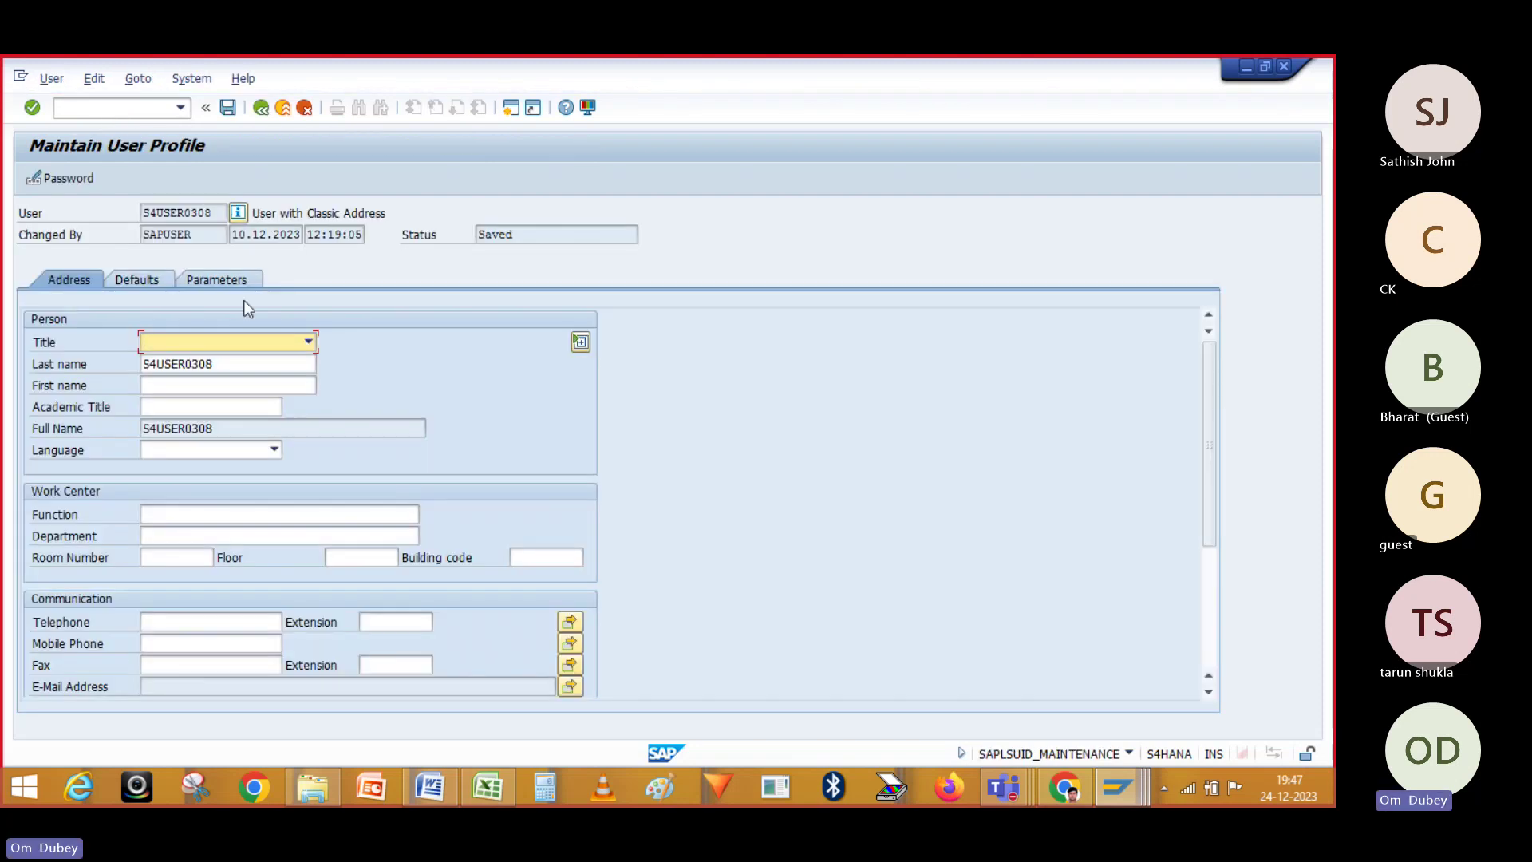
pyautogui.click(220, 284)
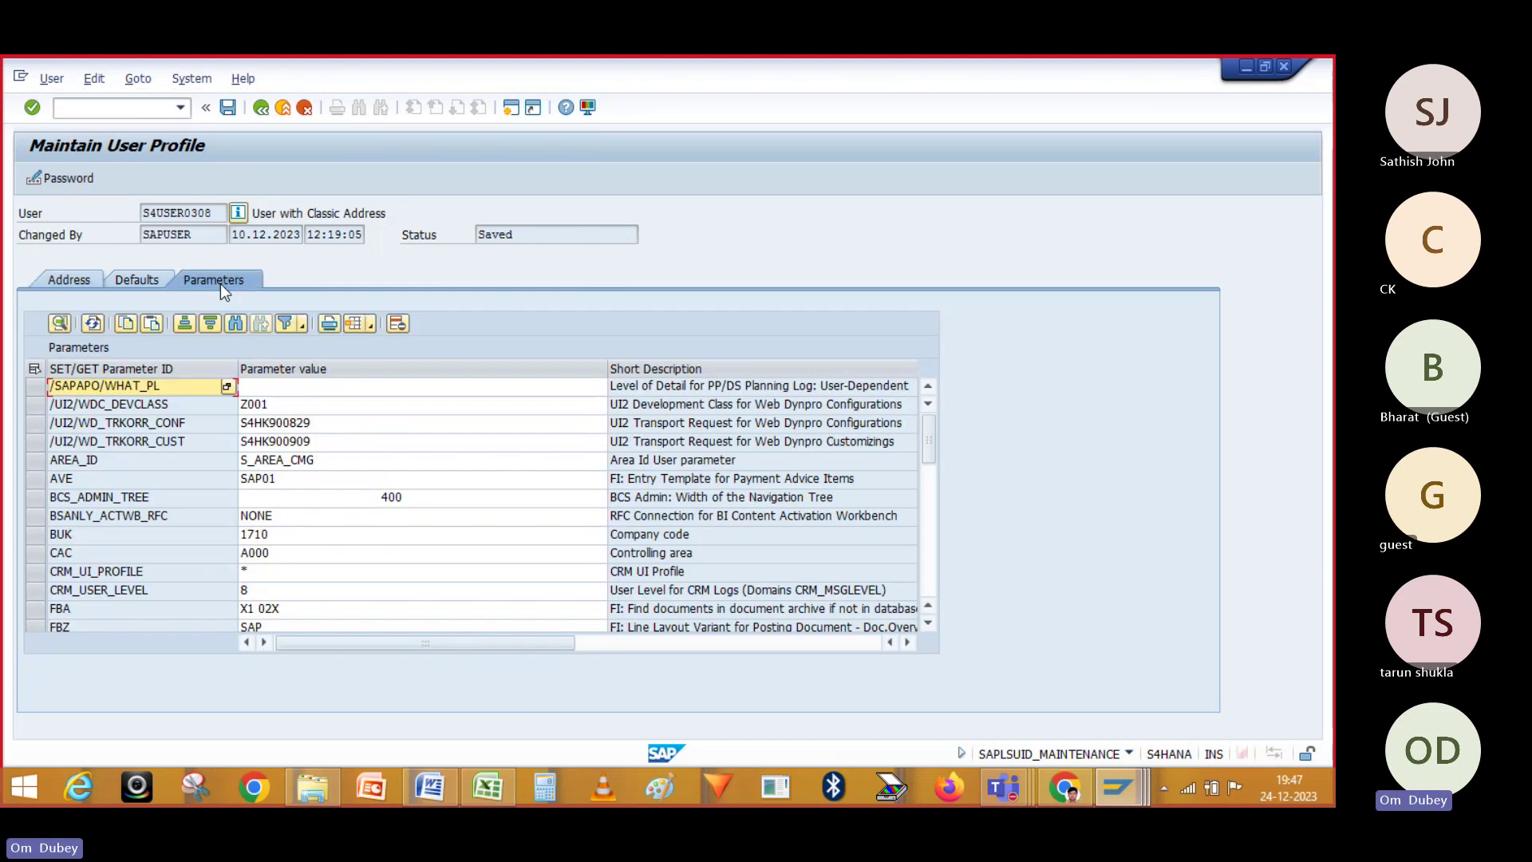
# - Add the parameter LGN with the value OM1 in the first empty row after the existing user parameters
pyautogui.click(146, 486)
pyautogui.press('Down')
pyautogui.press('Down')
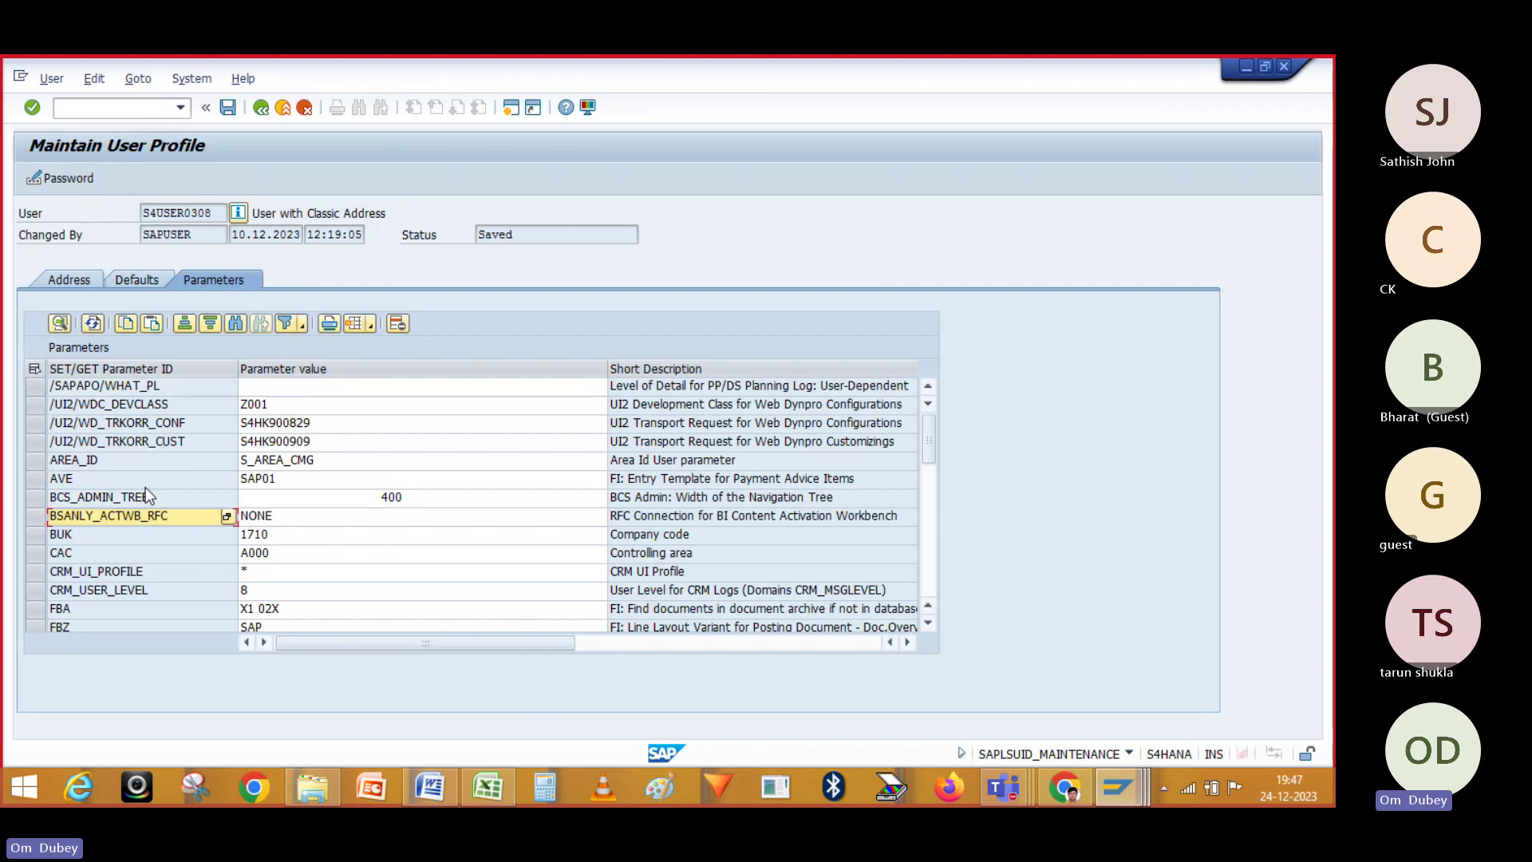
pyautogui.moveTo(927, 450); pyautogui.dragTo(943, 595)
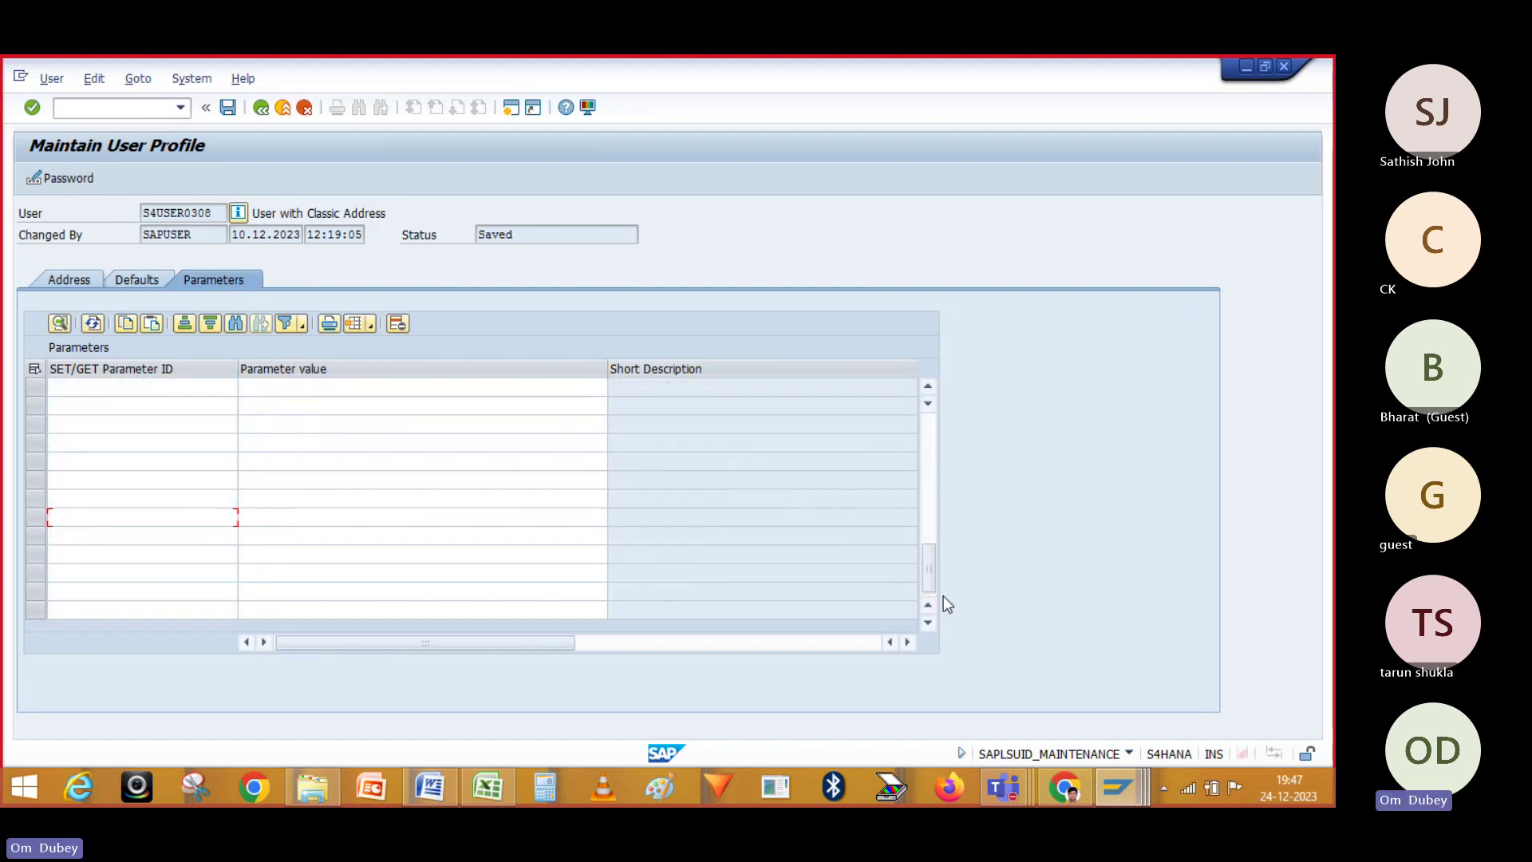
pyautogui.click(928, 385)
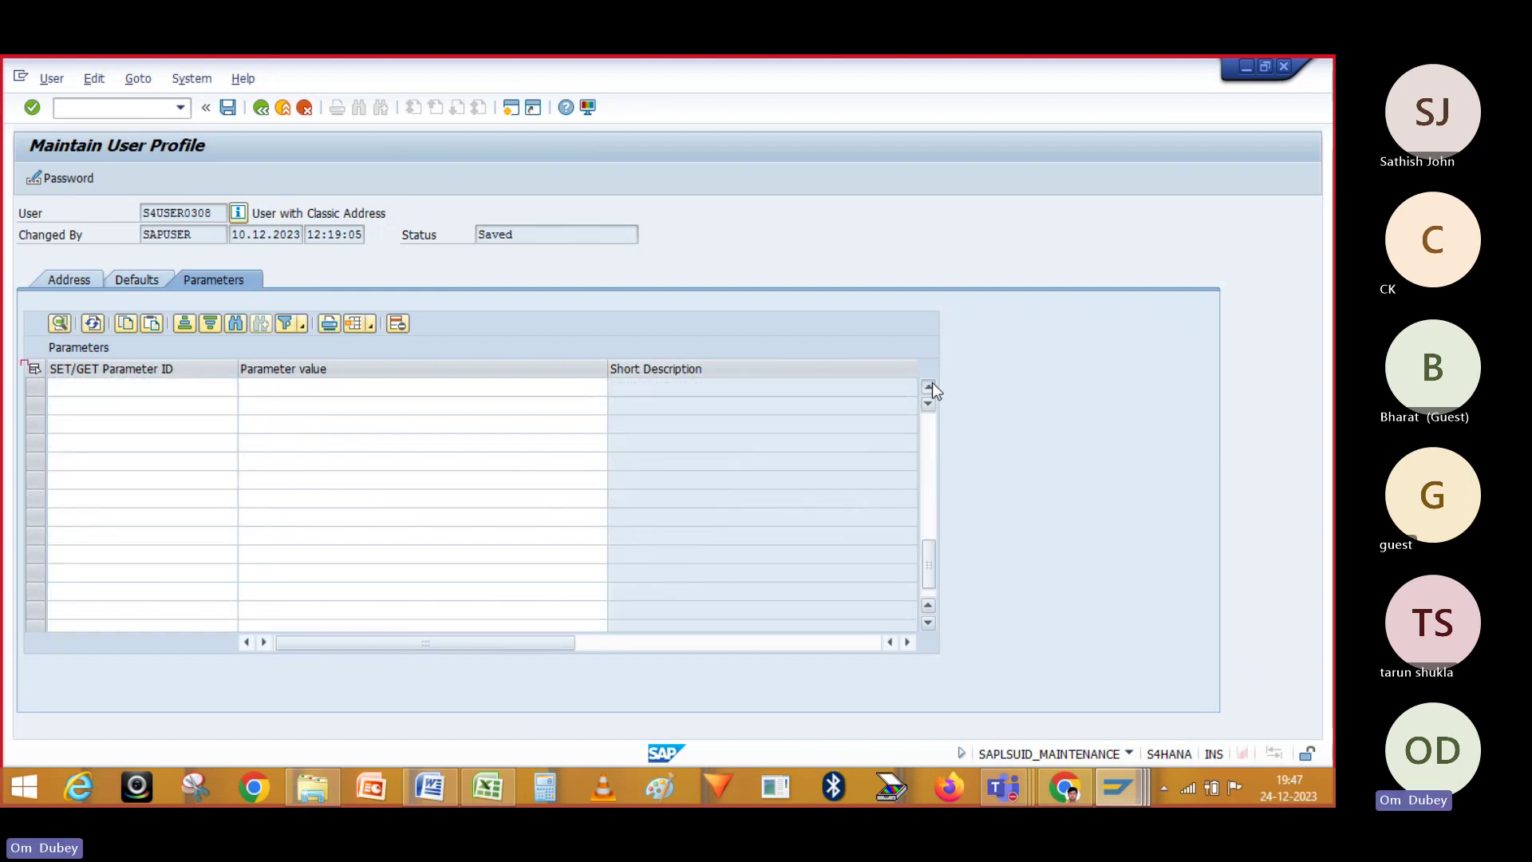
pyautogui.click(928, 385)
pyautogui.click(928, 385)
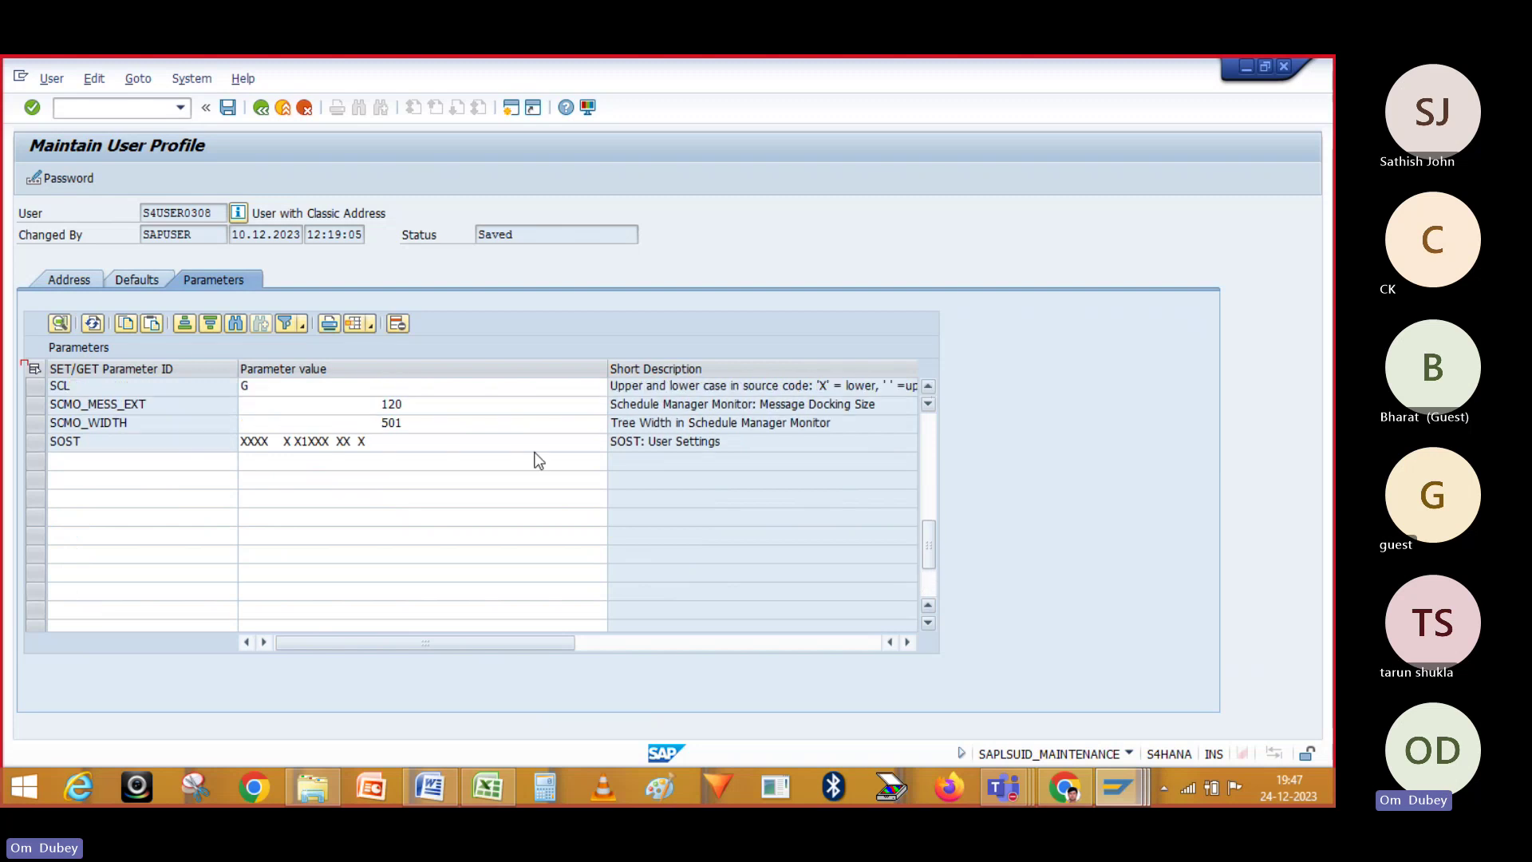
pyautogui.click(133, 463)
pyautogui.write('LGN')
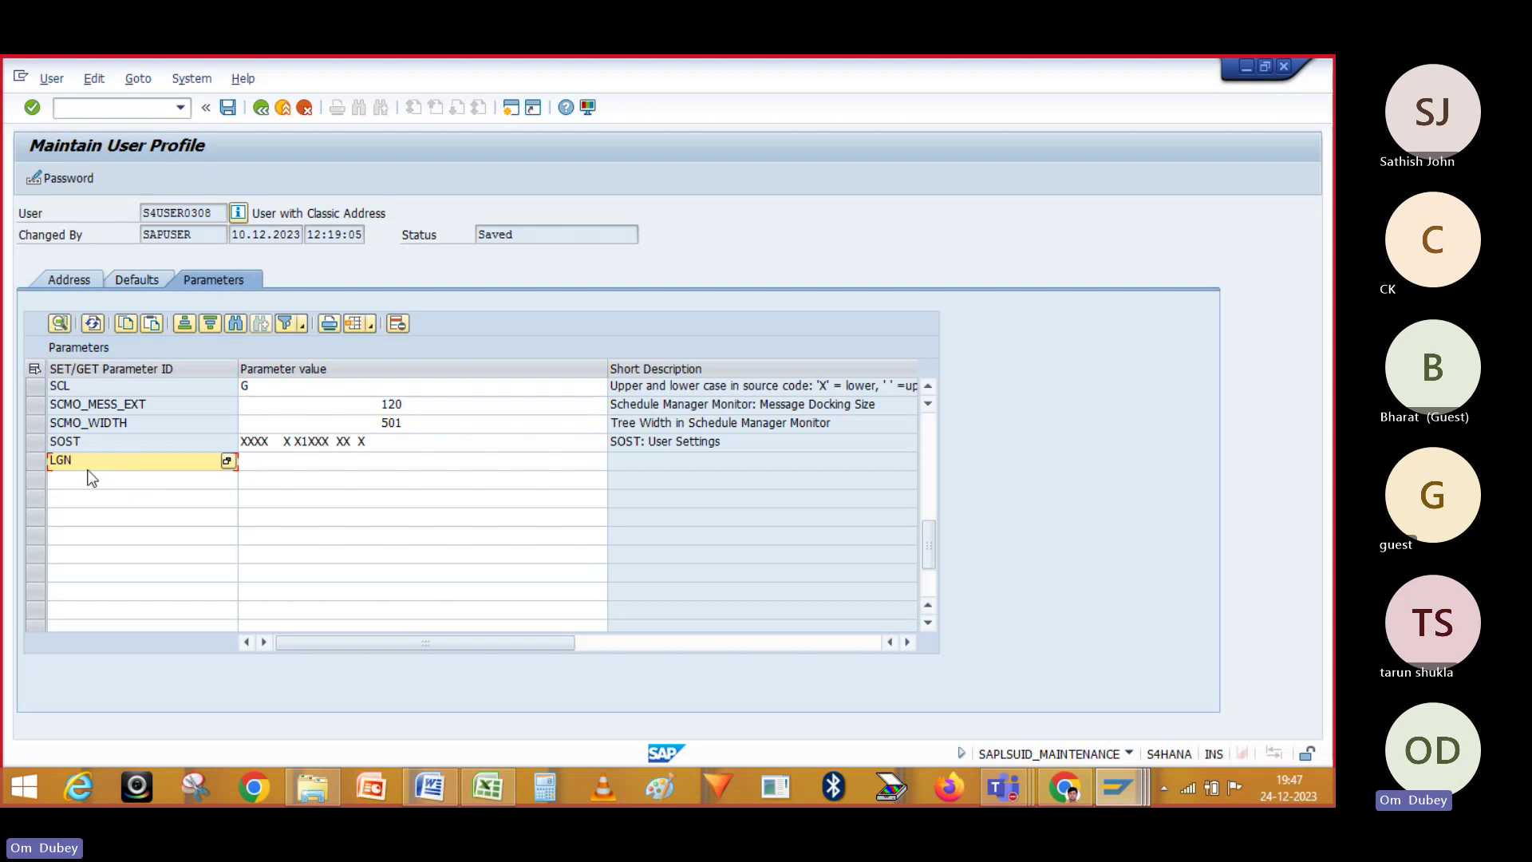
pyautogui.click(288, 466)
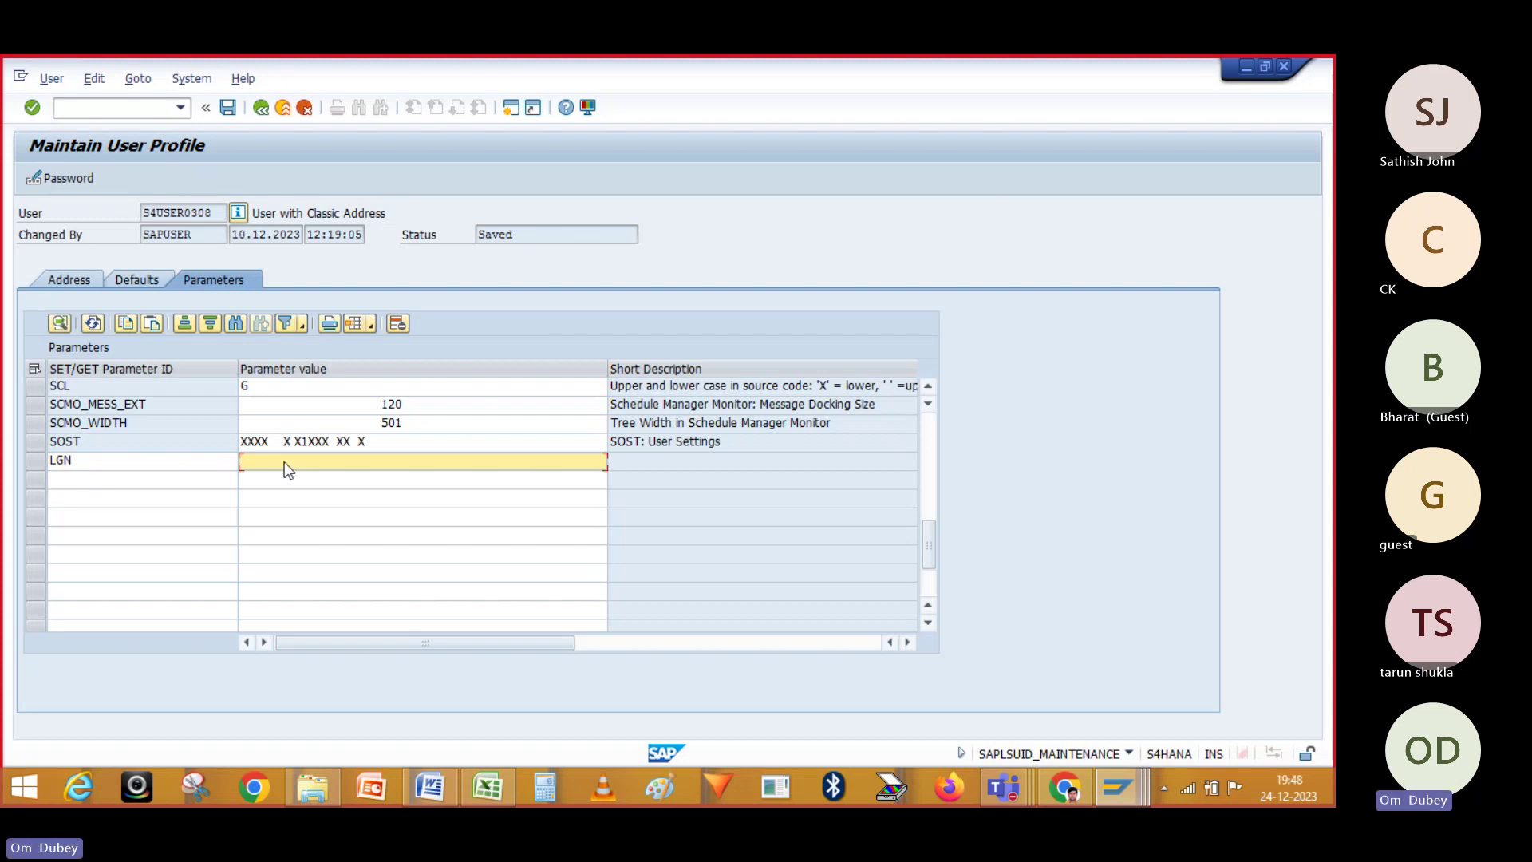
pyautogui.write('d')
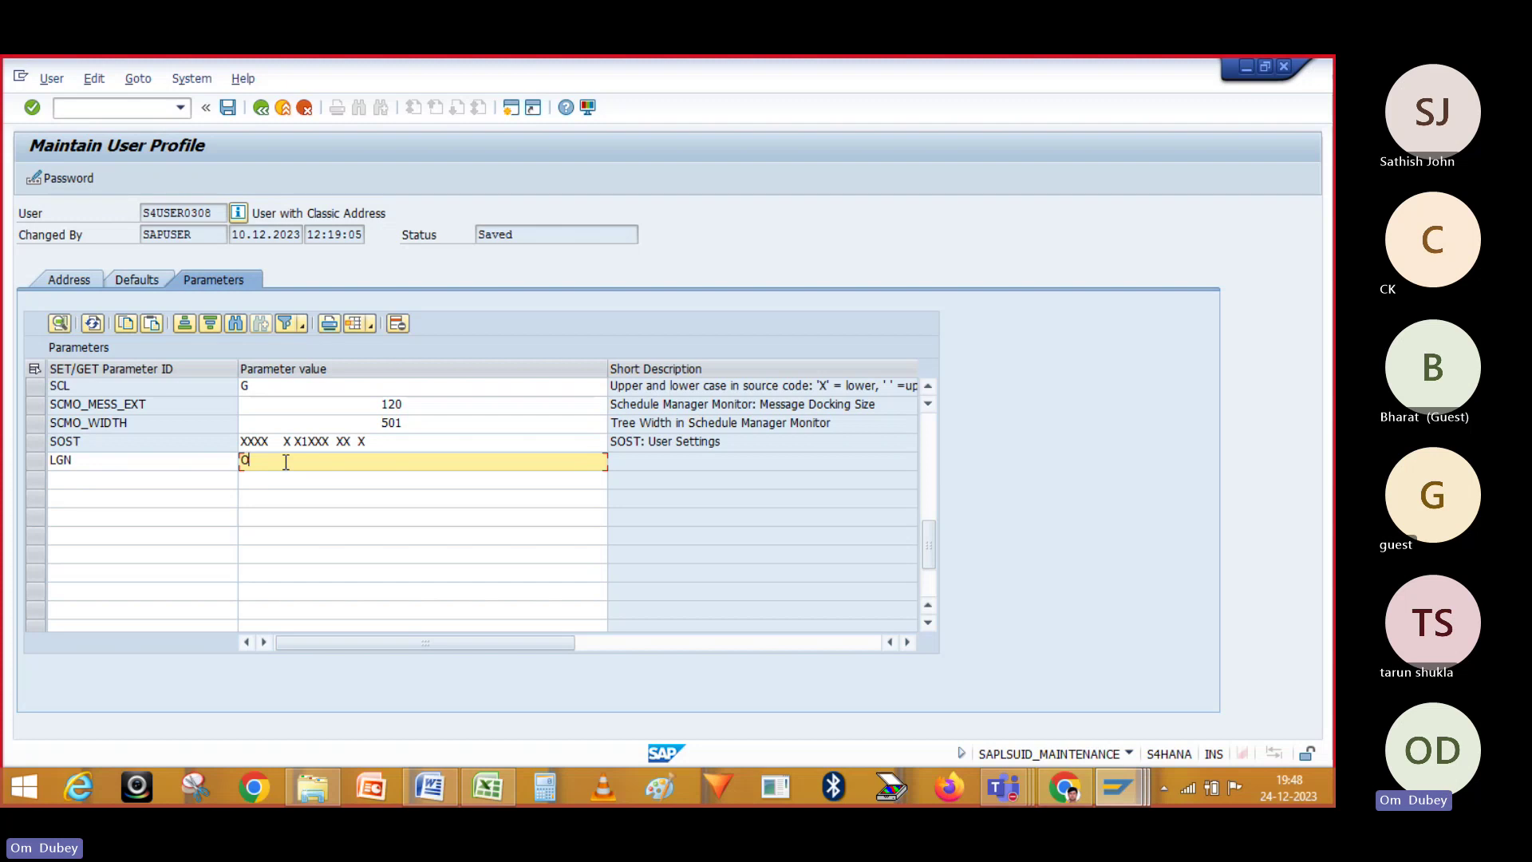
pyautogui.write('M1')
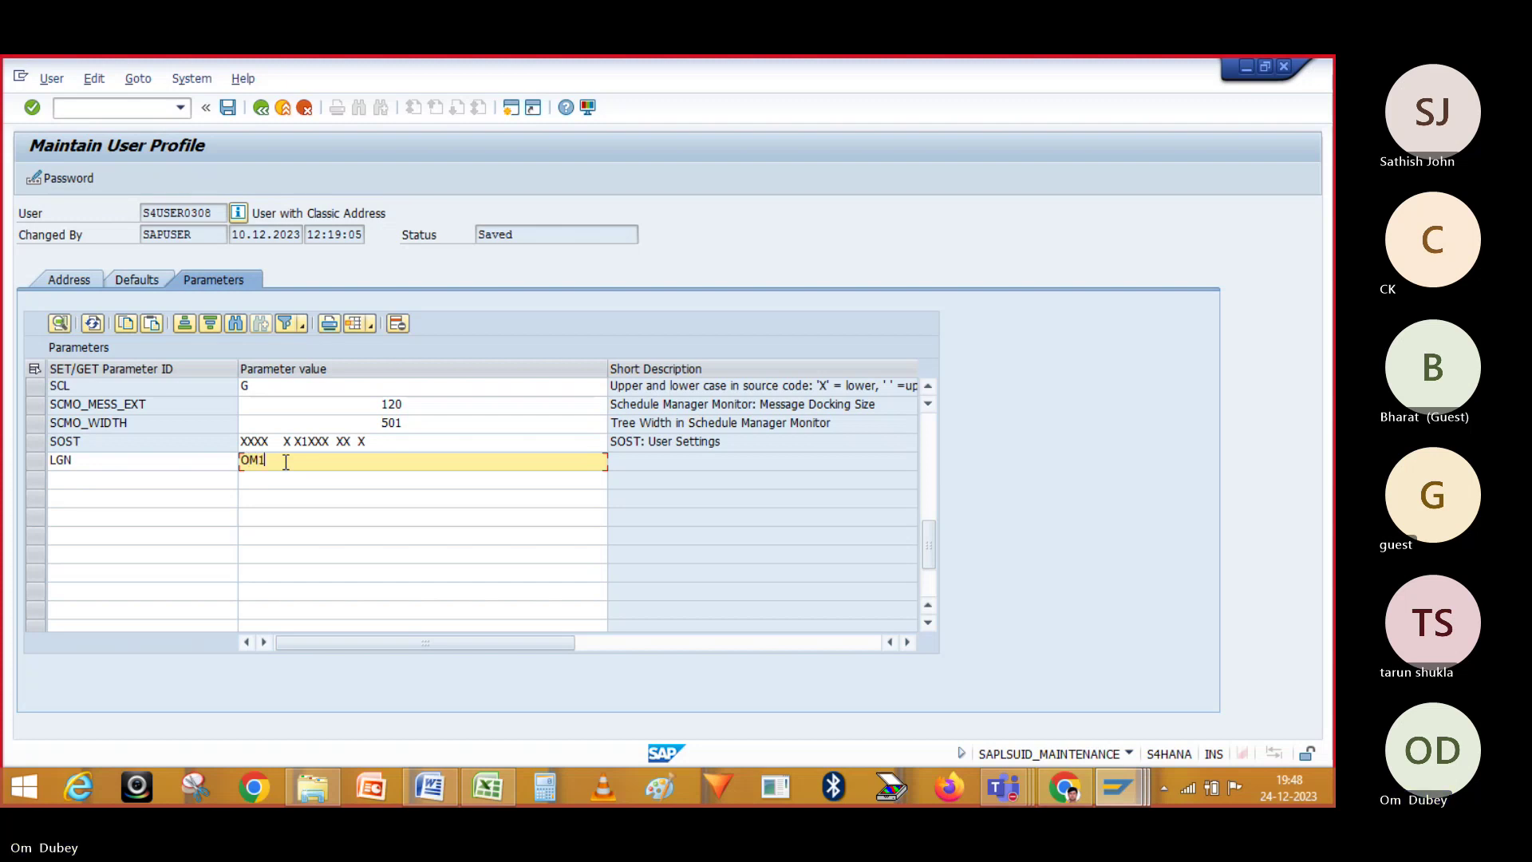
pyautogui.press('Return')
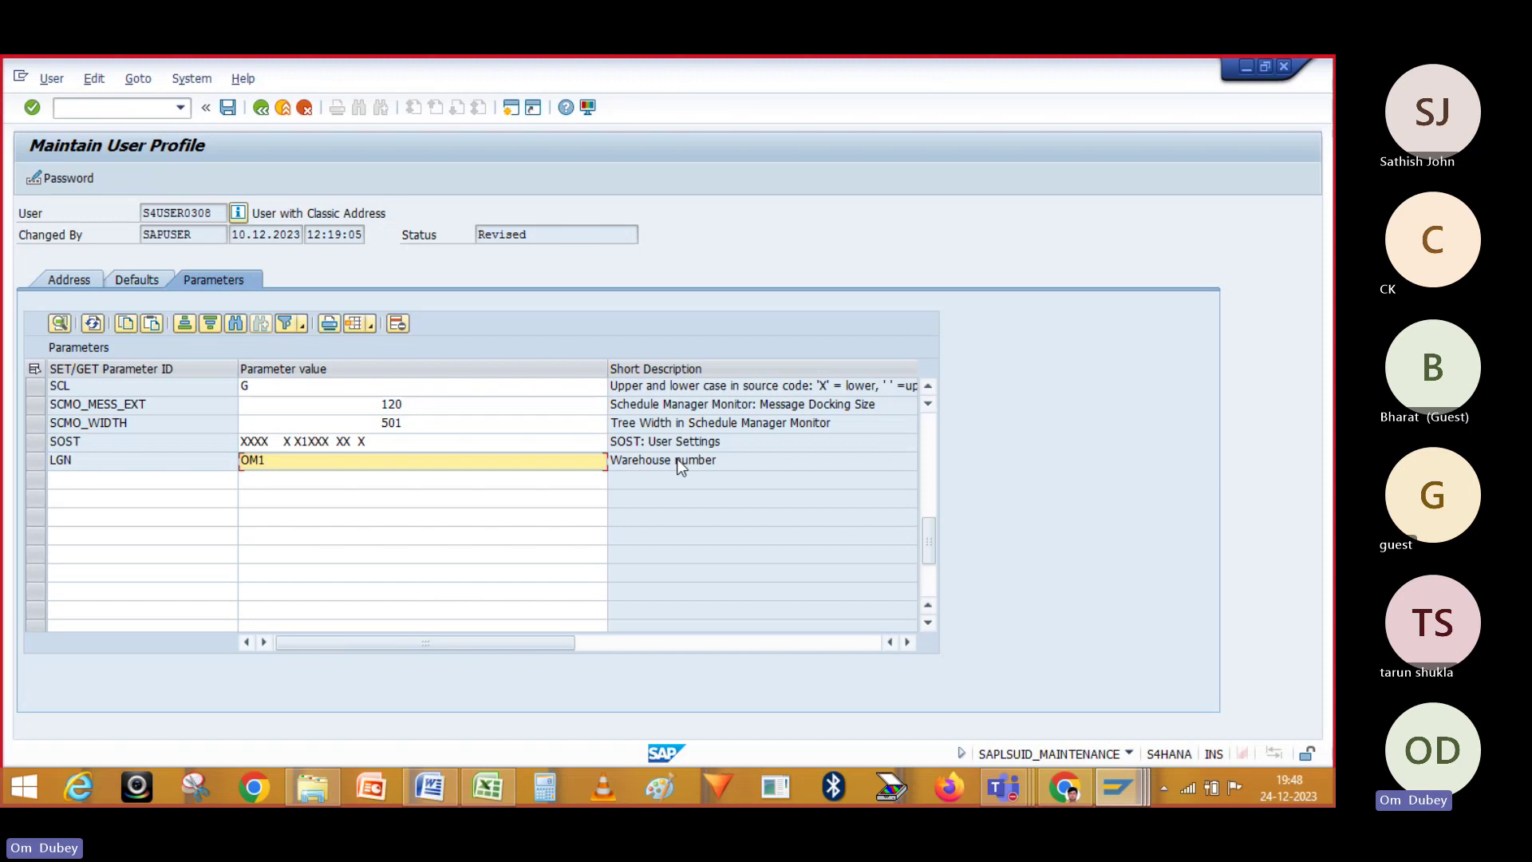
# - Change the value of the LGN warehouse number parameter to 1710
pyautogui.click(285, 464)
pyautogui.press('BackSpace')
pyautogui.press('BackSpace')
pyautogui.press('BackSpace')
pyautogui.write('1710')
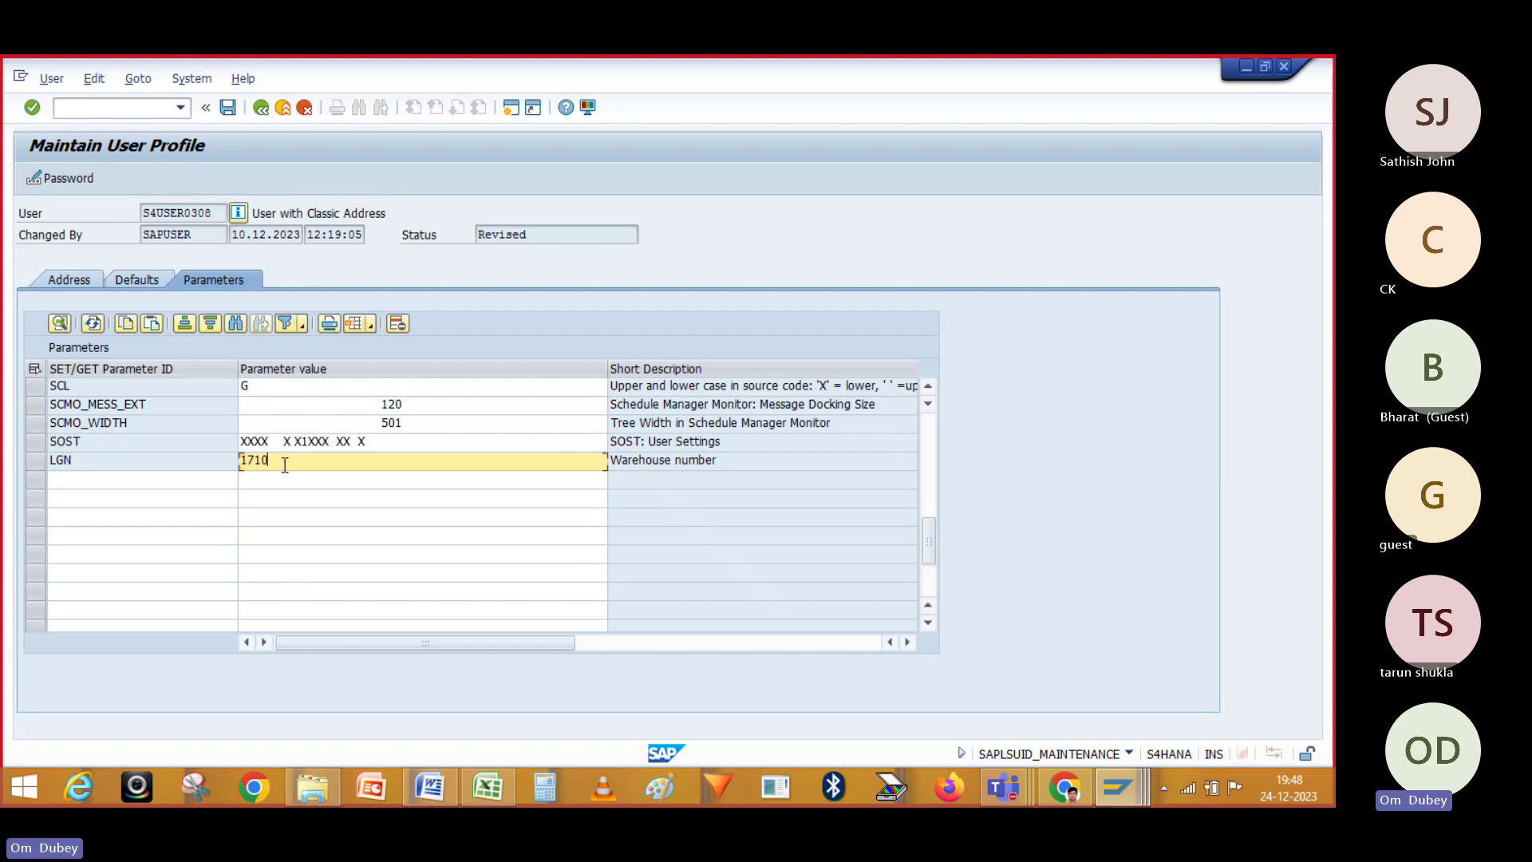
pyautogui.press('Return')
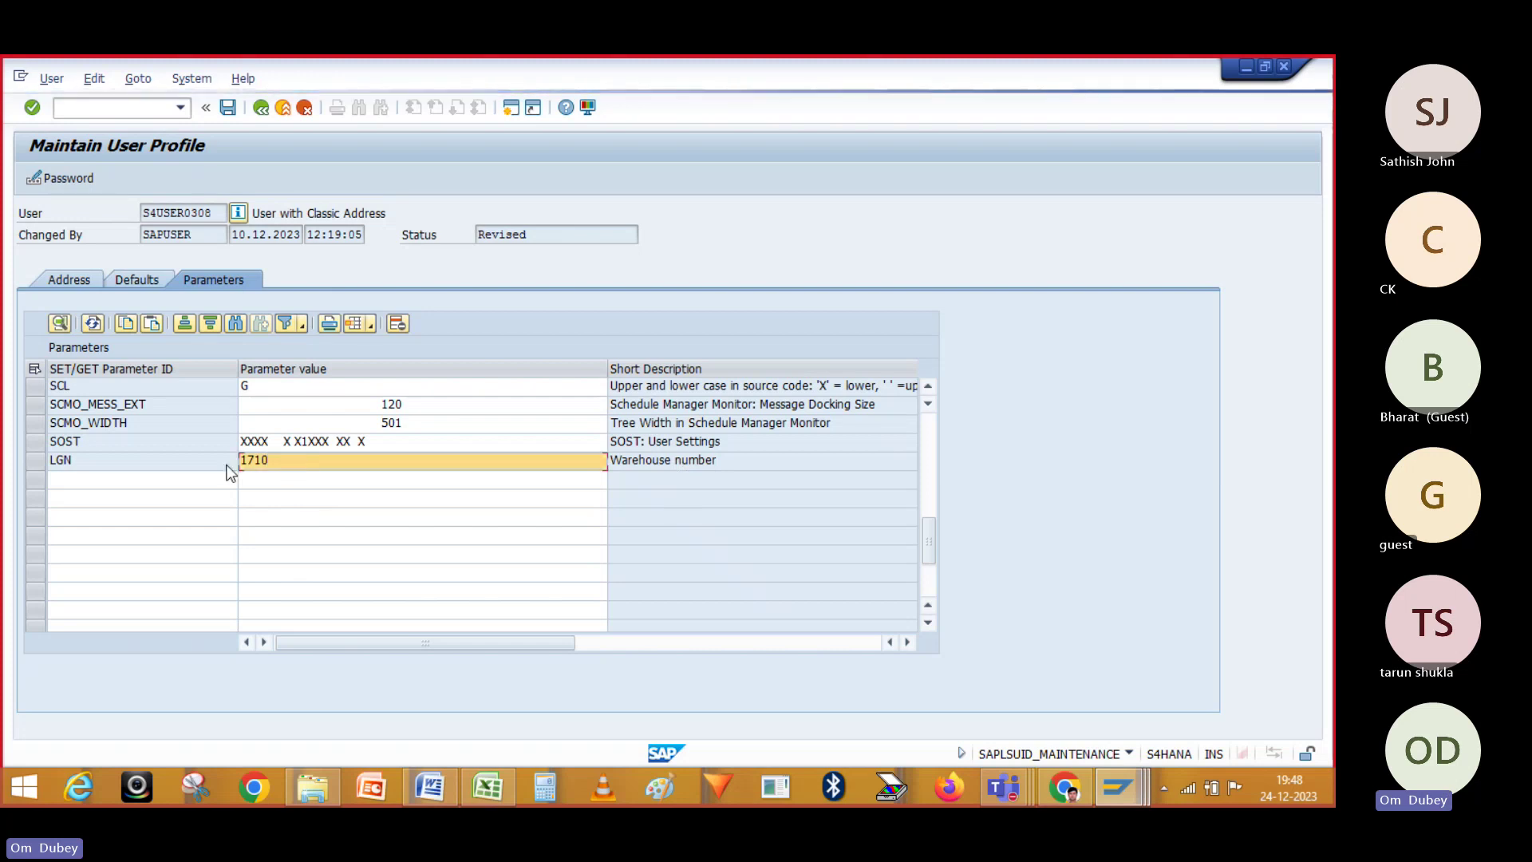
# - Set the LGN parameter value to EWH1 and save the user profile
pyautogui.click(271, 463)
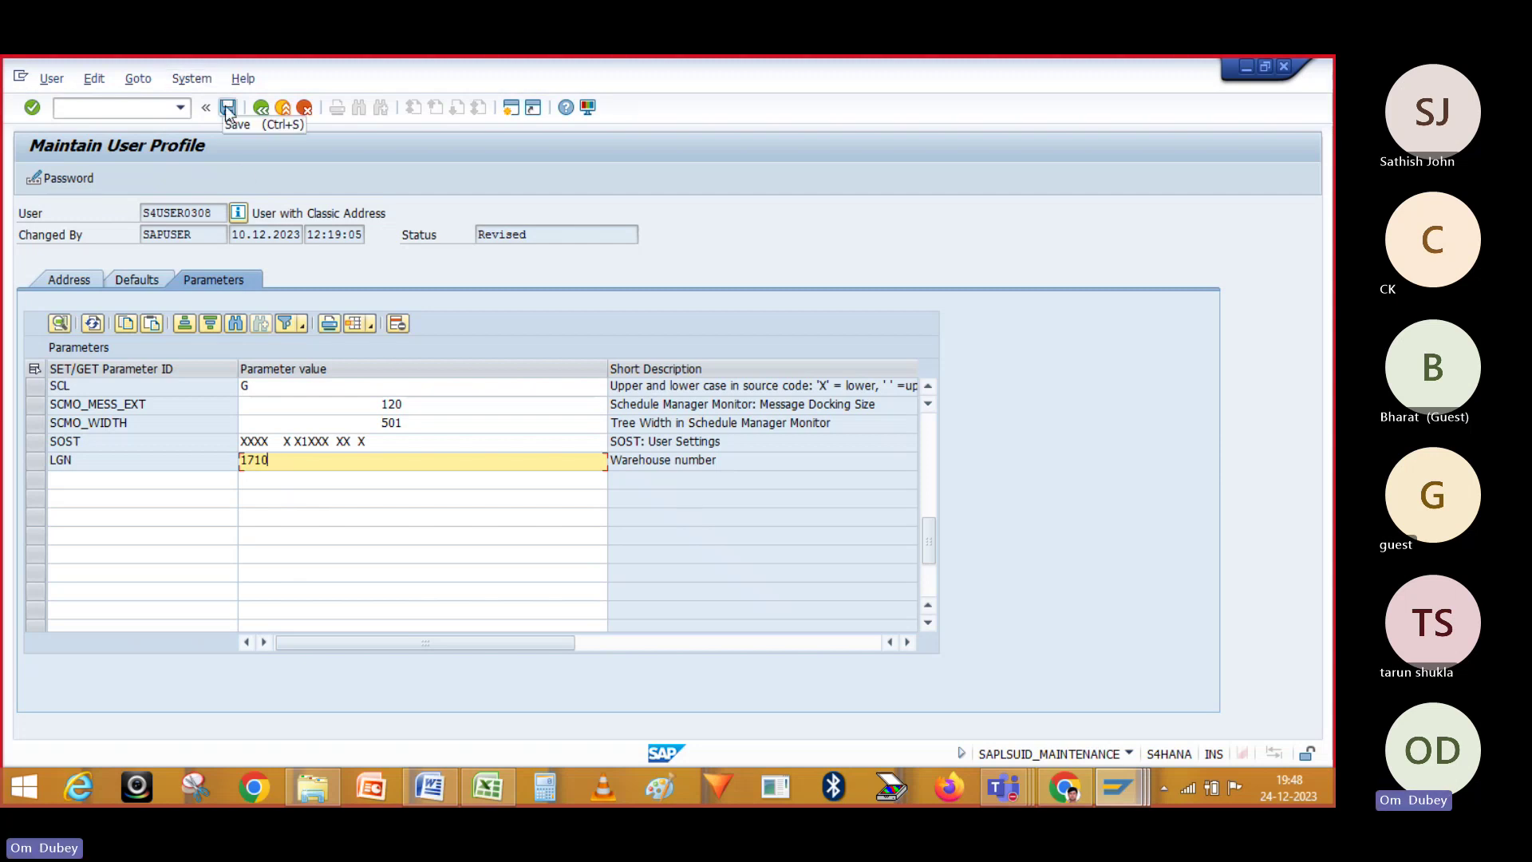
pyautogui.press('BackSpace')
pyautogui.press('BackSpace')
pyautogui.press('BackSpace')
pyautogui.press('BackSpace')
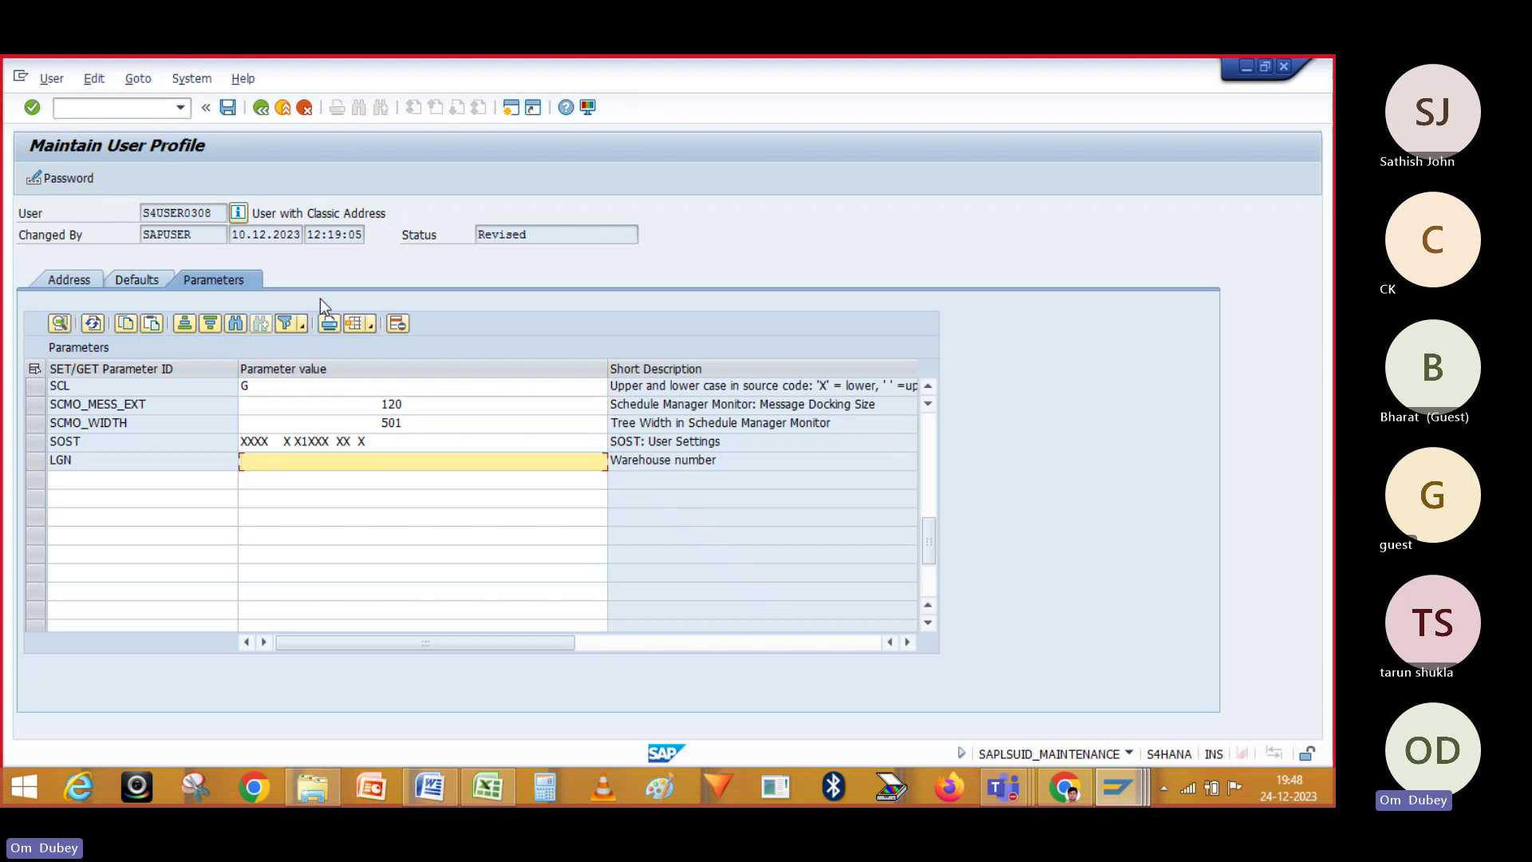
pyautogui.write('EWH1')
pyautogui.press('Return')
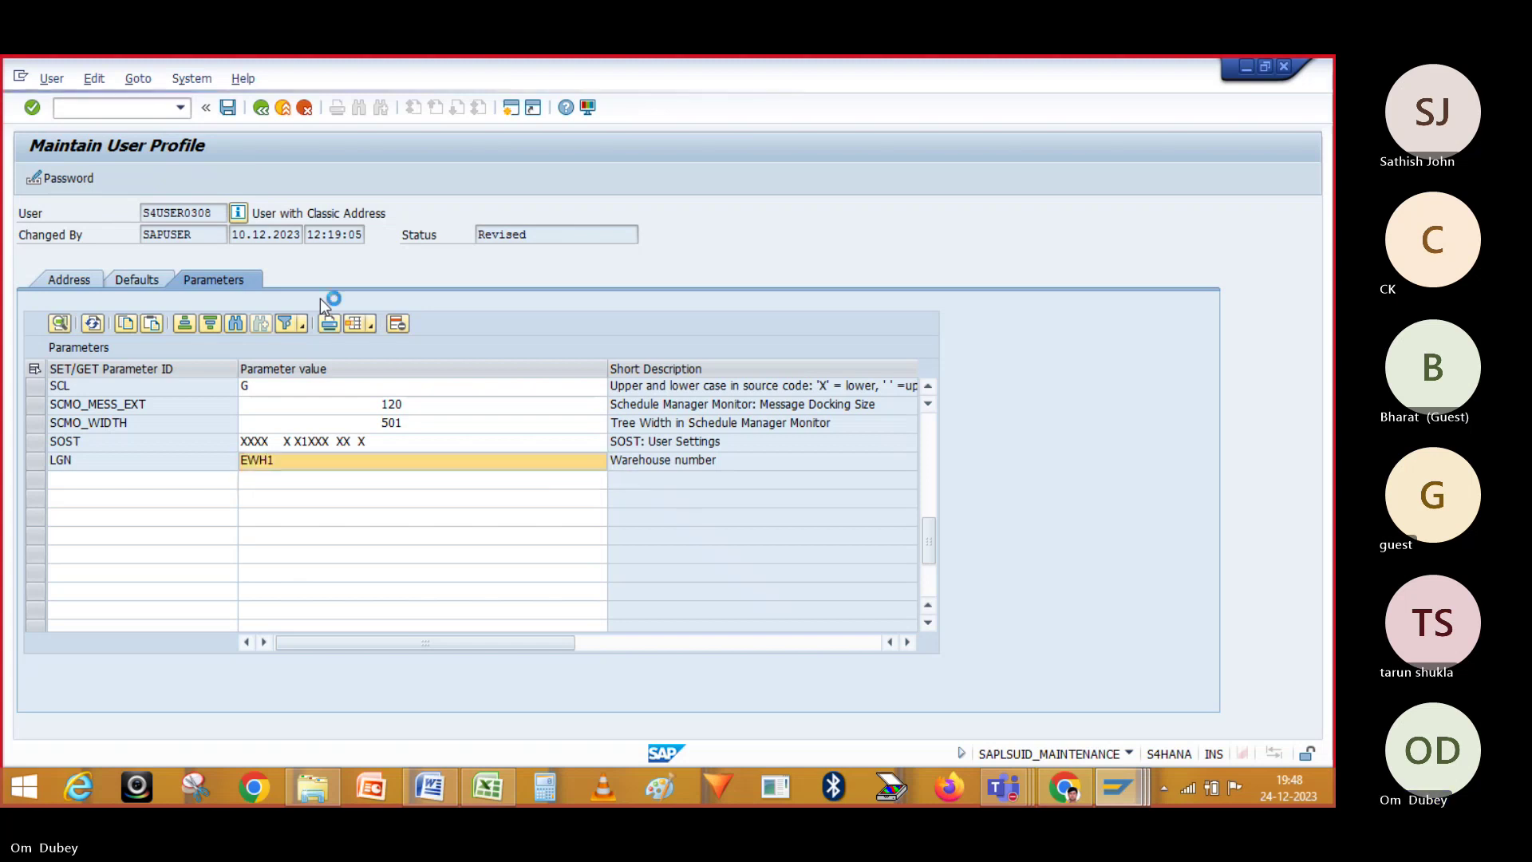
pyautogui.click(228, 108)
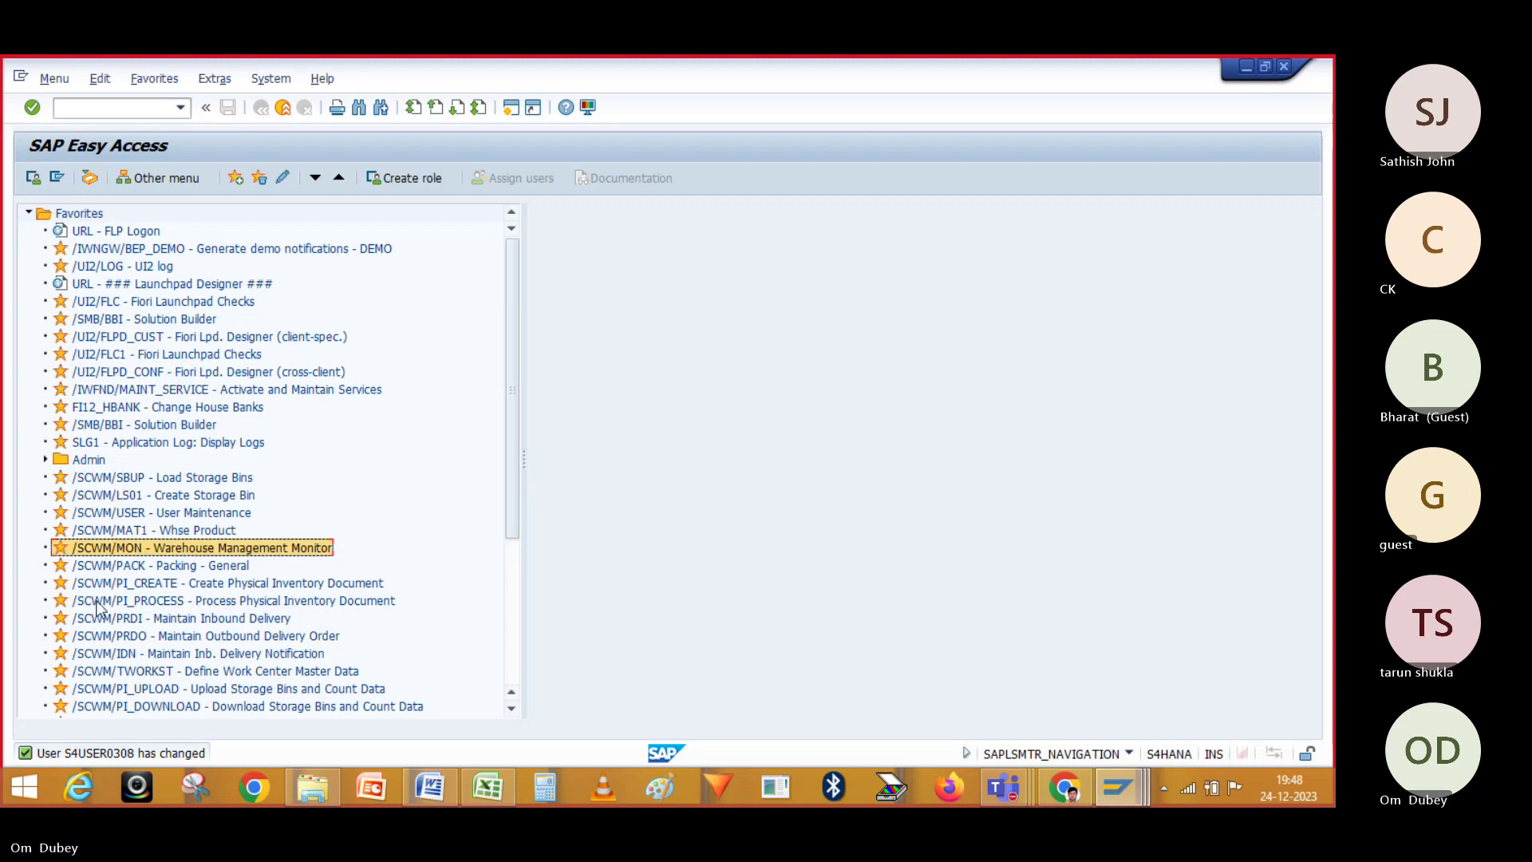
# - Open the Warehouse Management Monitor, look up the selectable warehouse numbers in its default values, and close them without changes
pyautogui.doubleClick(118, 548)
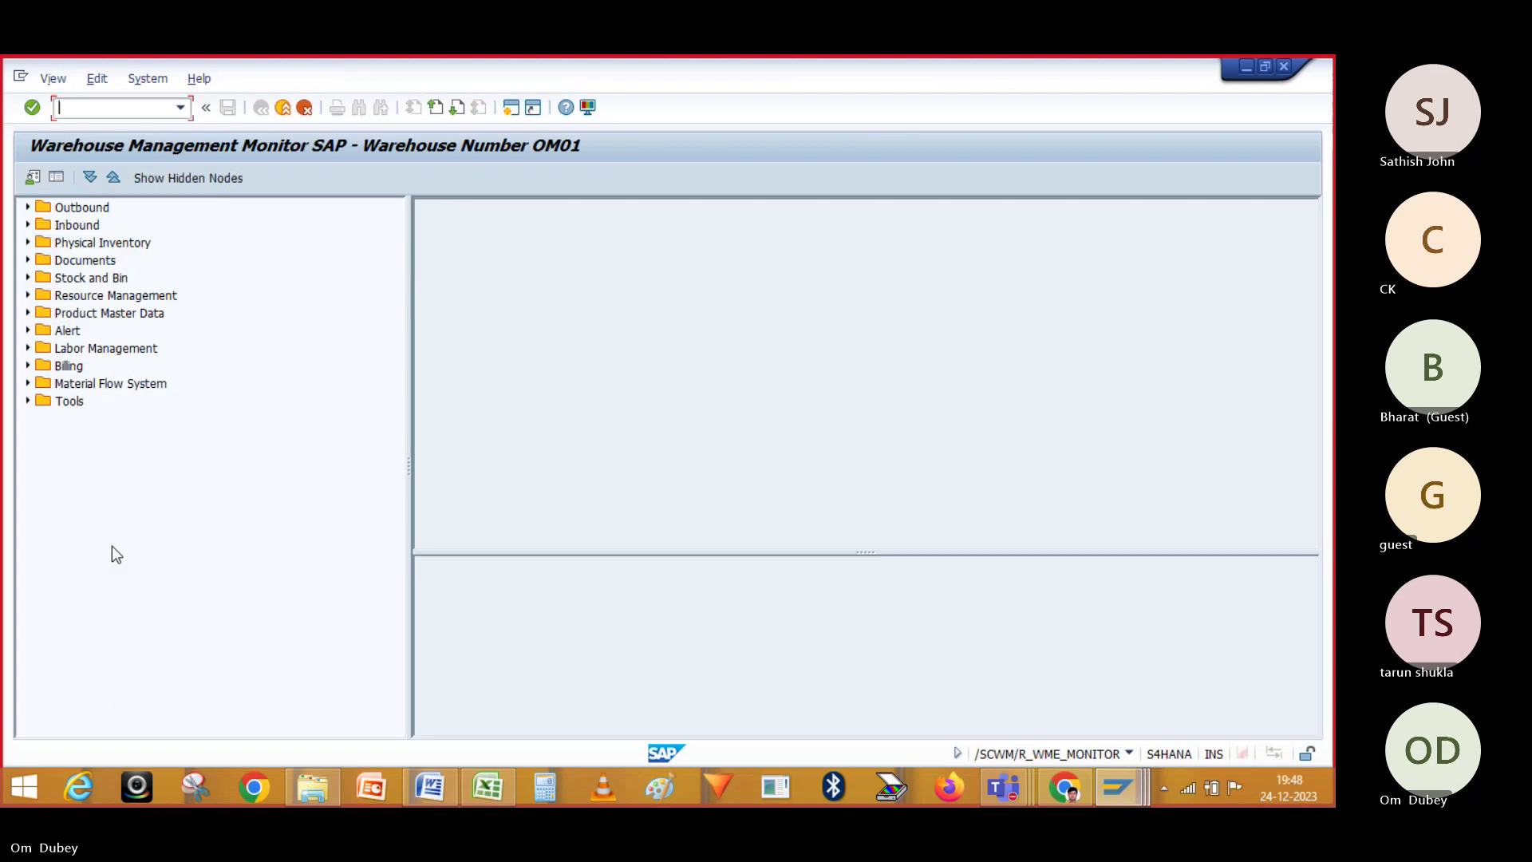
pyautogui.click(33, 178)
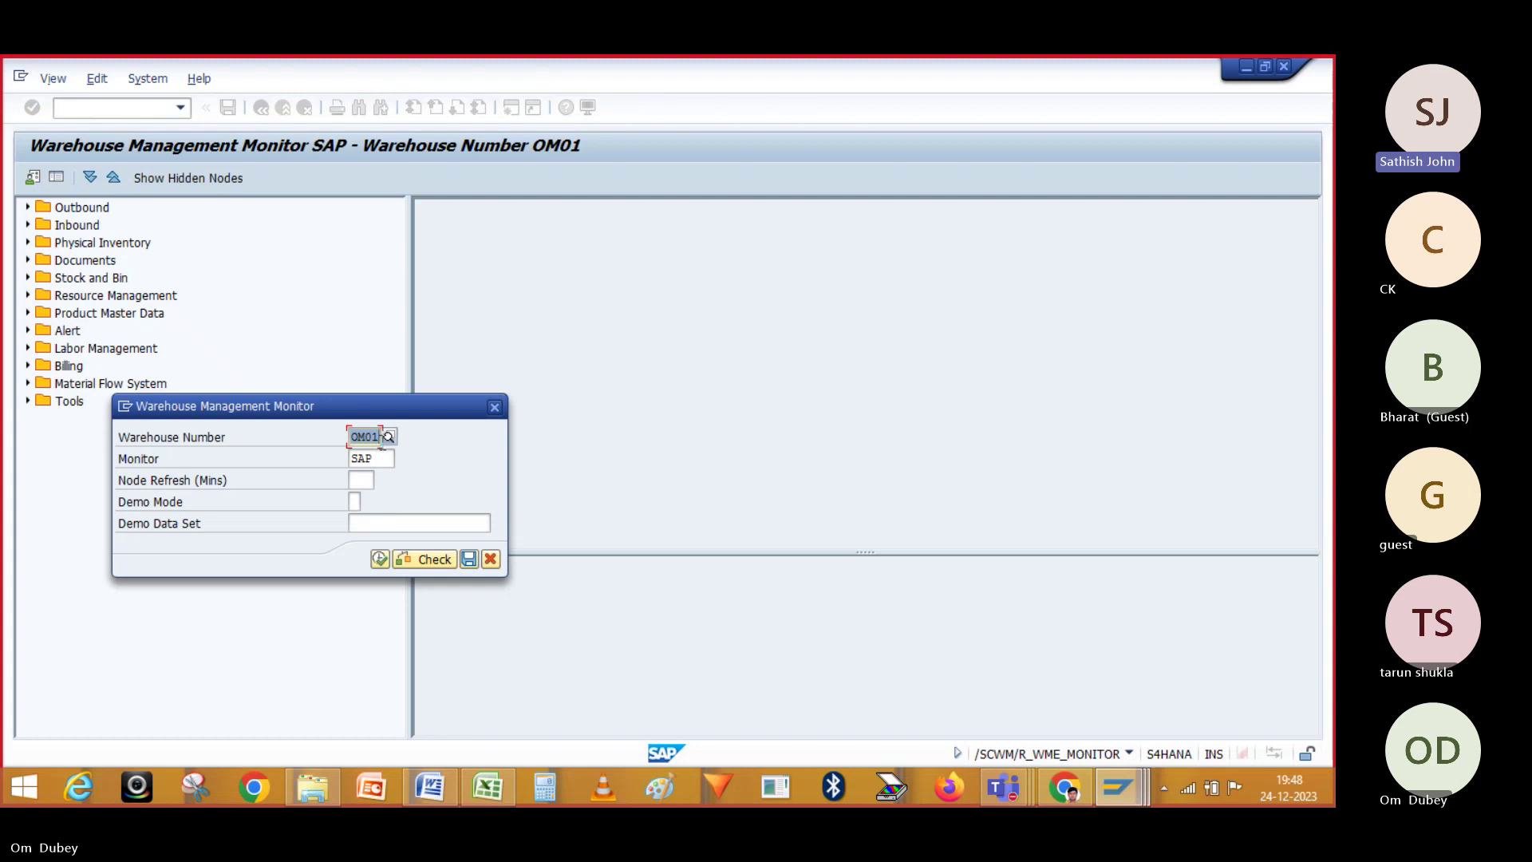
pyautogui.click(389, 437)
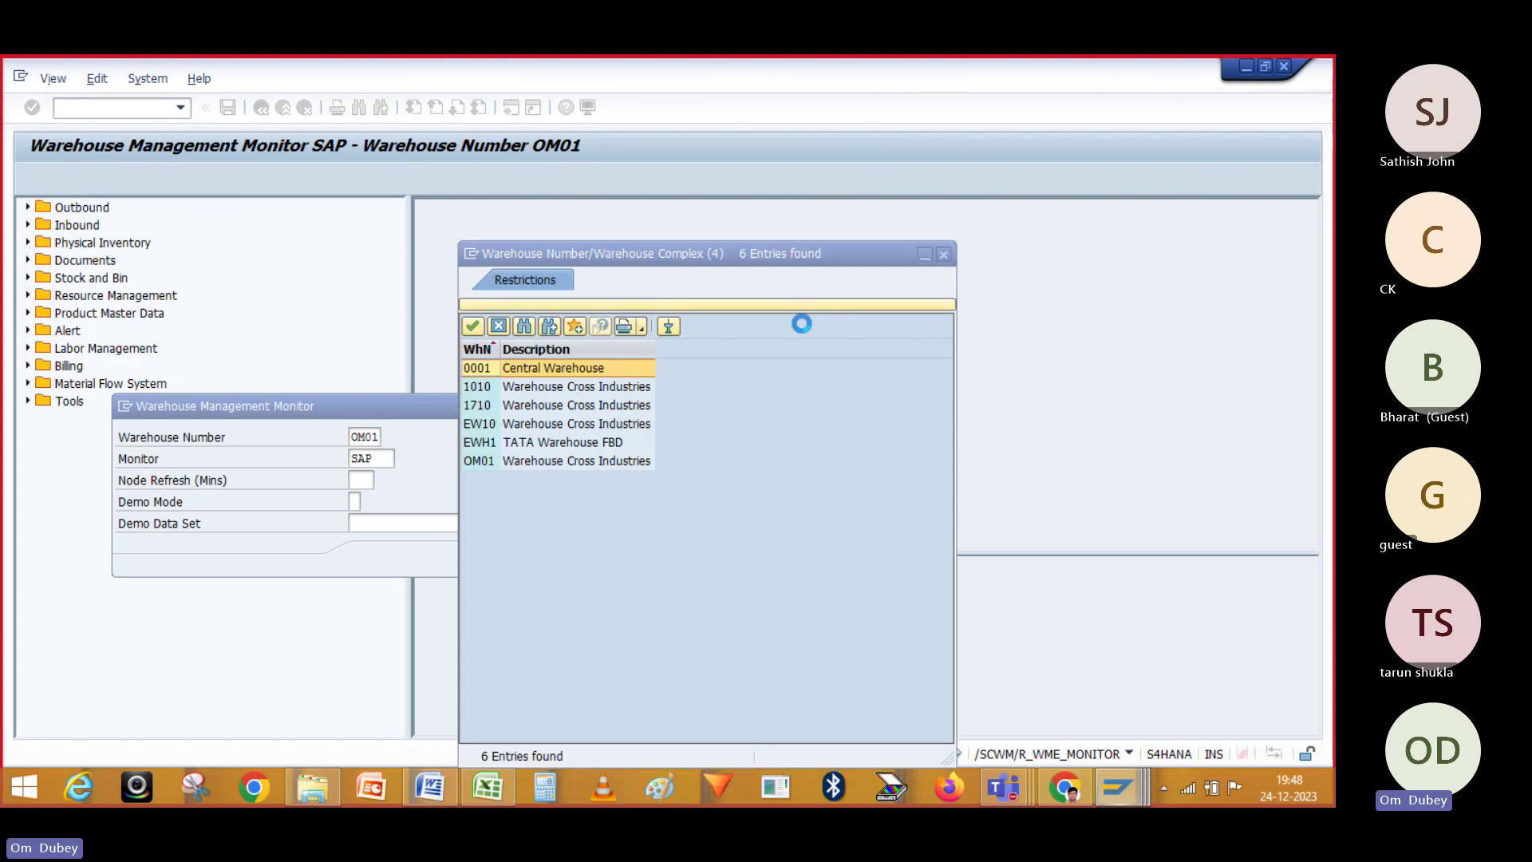
pyautogui.click(942, 256)
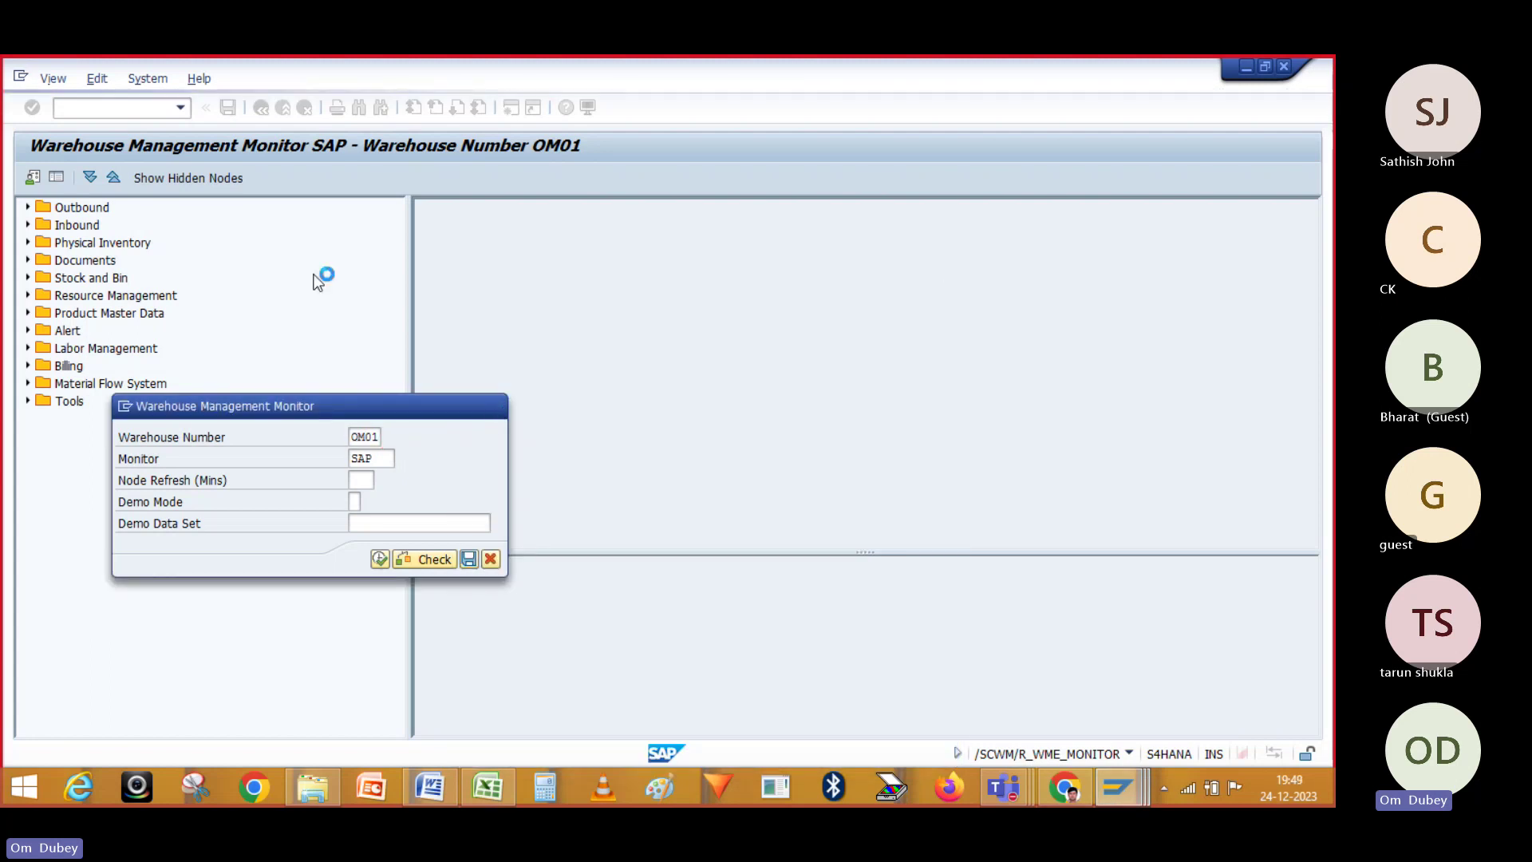
pyautogui.press('Return')
# - Leave the monitor for transaction SU3 and display the parameters of the own user profile
pyautogui.write('/NSU3')
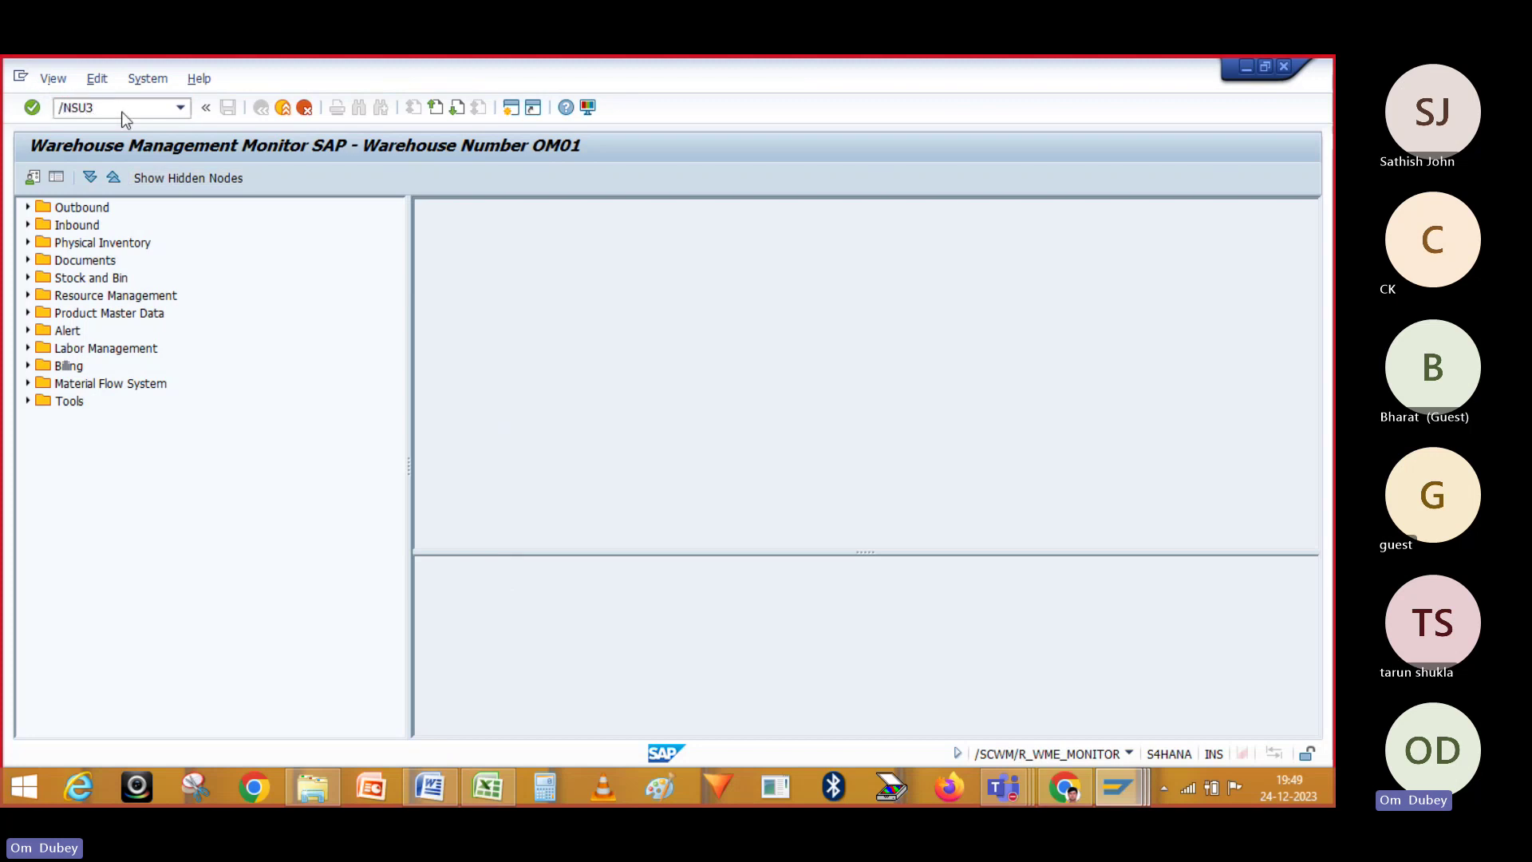
pyautogui.press('Return')
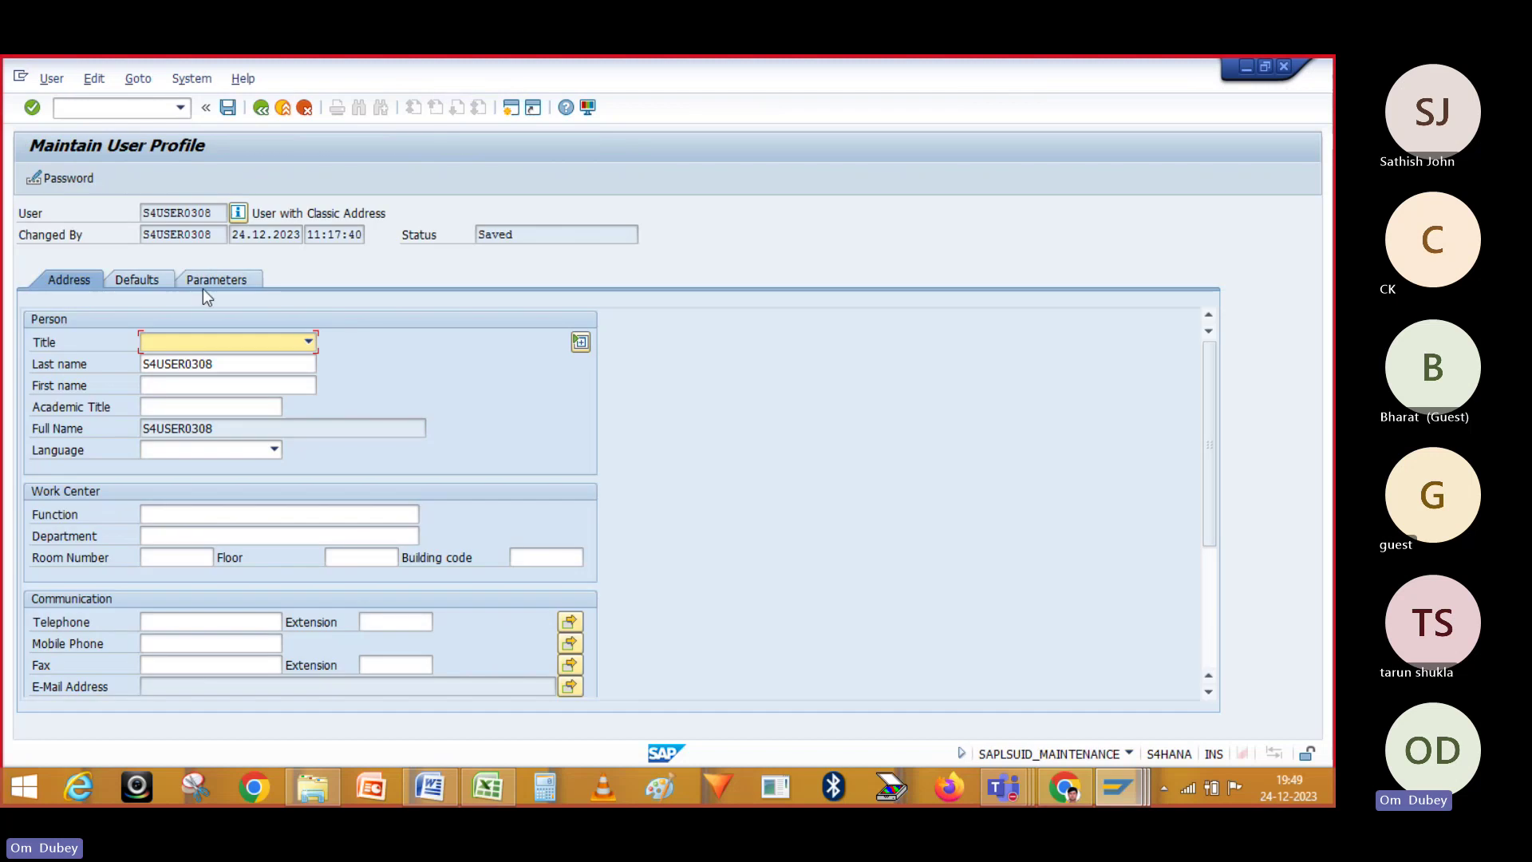
pyautogui.click(217, 286)
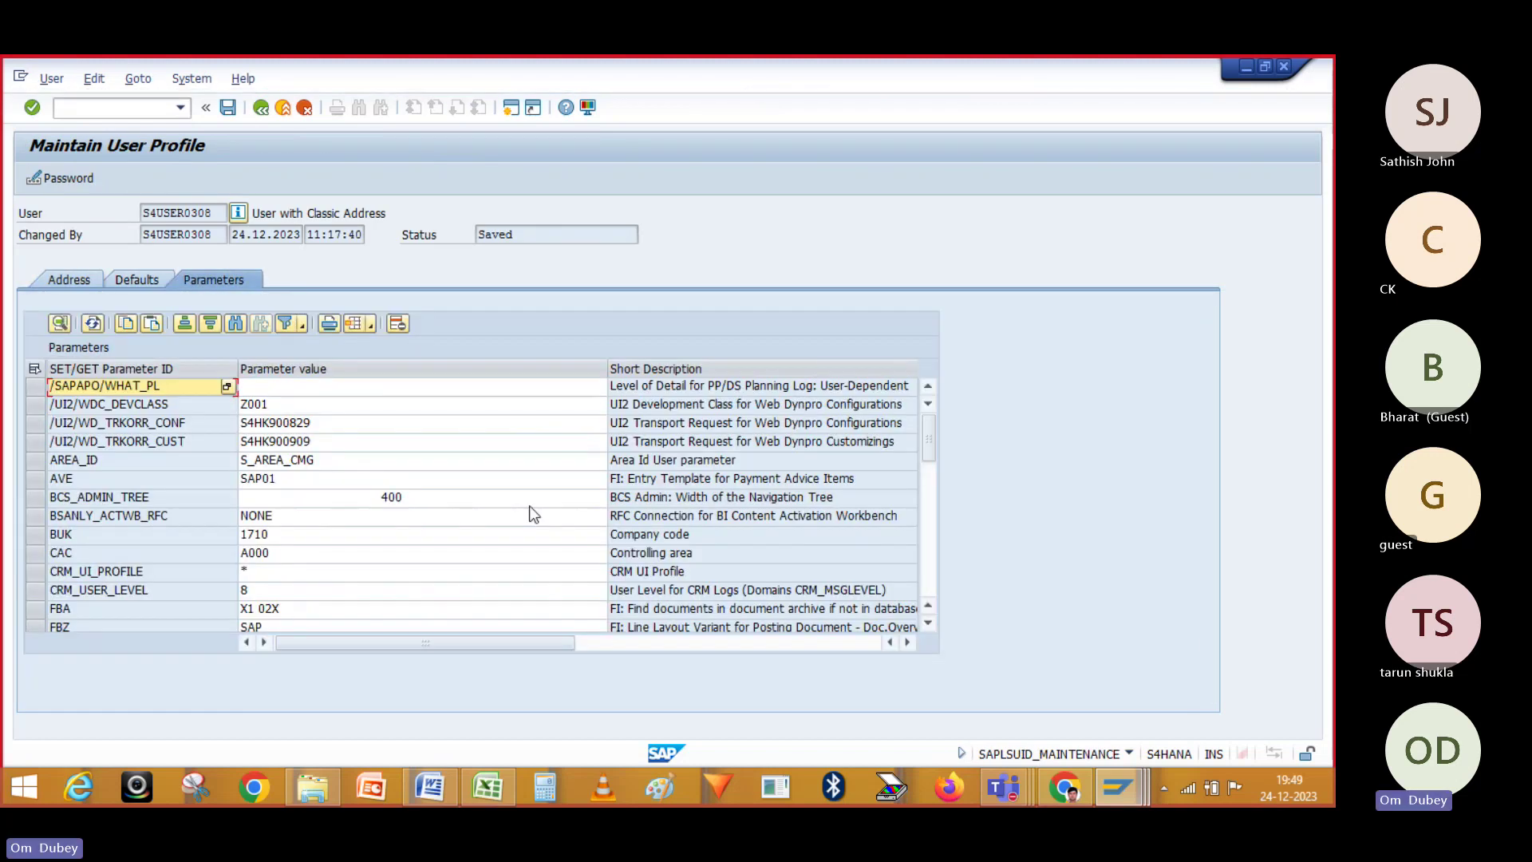
# - Replace the value of the LGN warehouse number parameter with 001 and save the user profile
pyautogui.moveTo(930, 444); pyautogui.dragTo(940, 580)
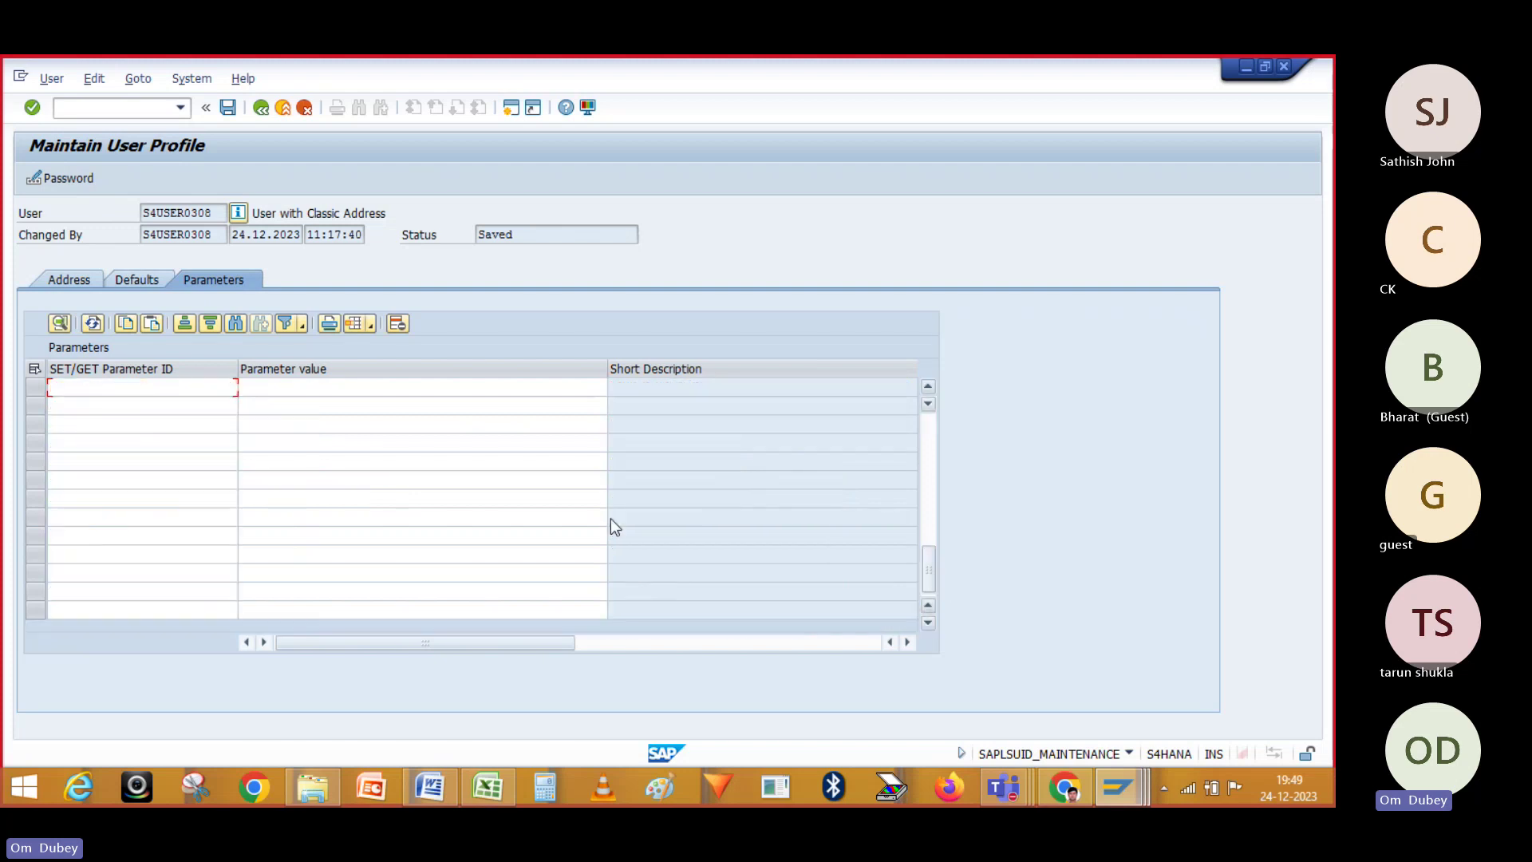
pyautogui.click(927, 385)
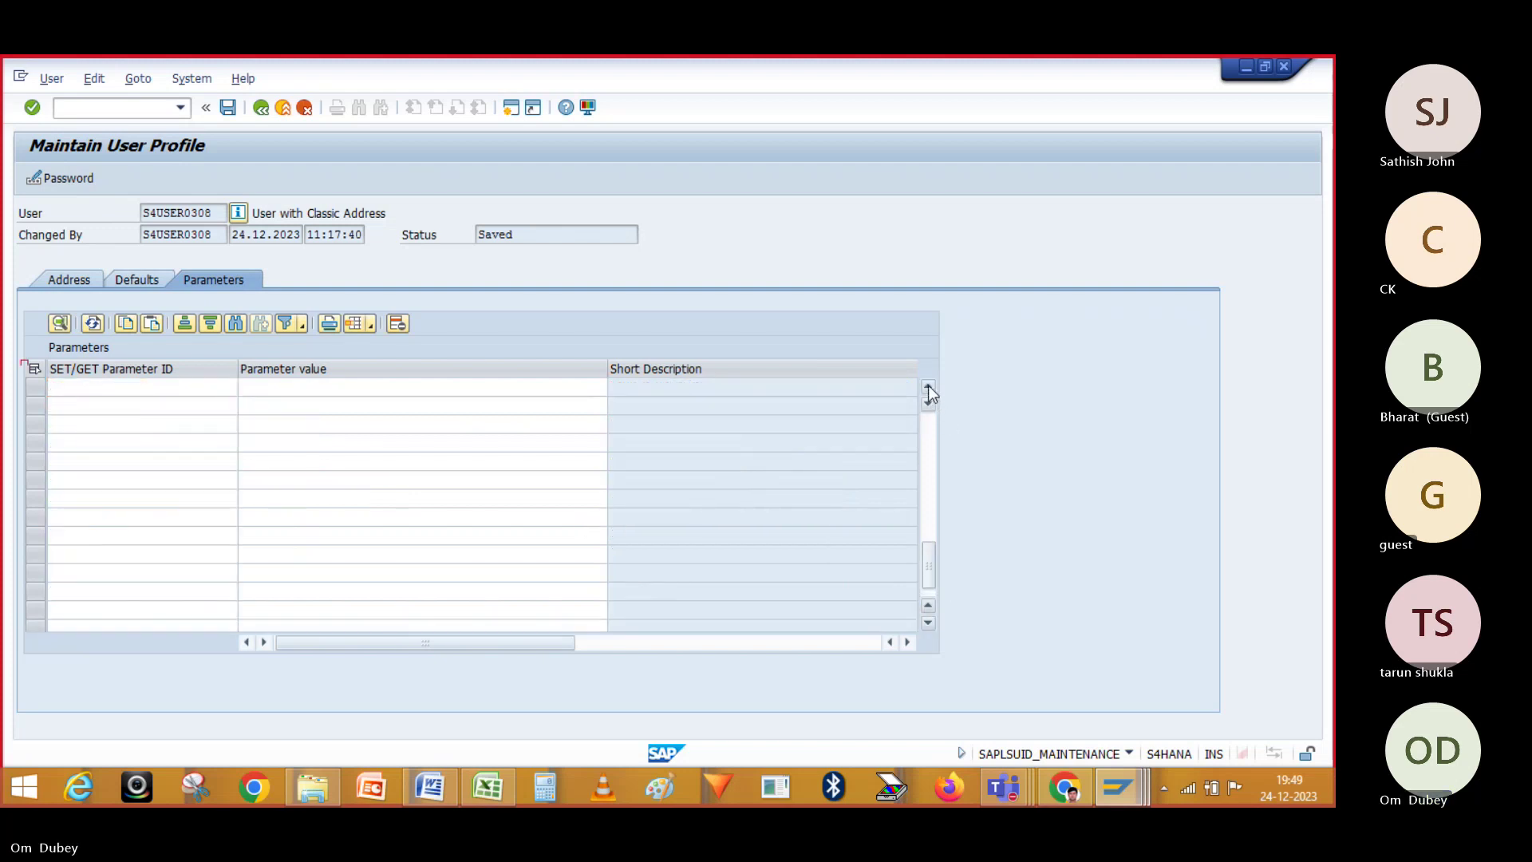
pyautogui.click(133, 445)
pyautogui.moveTo(927, 557); pyautogui.dragTo(929, 533)
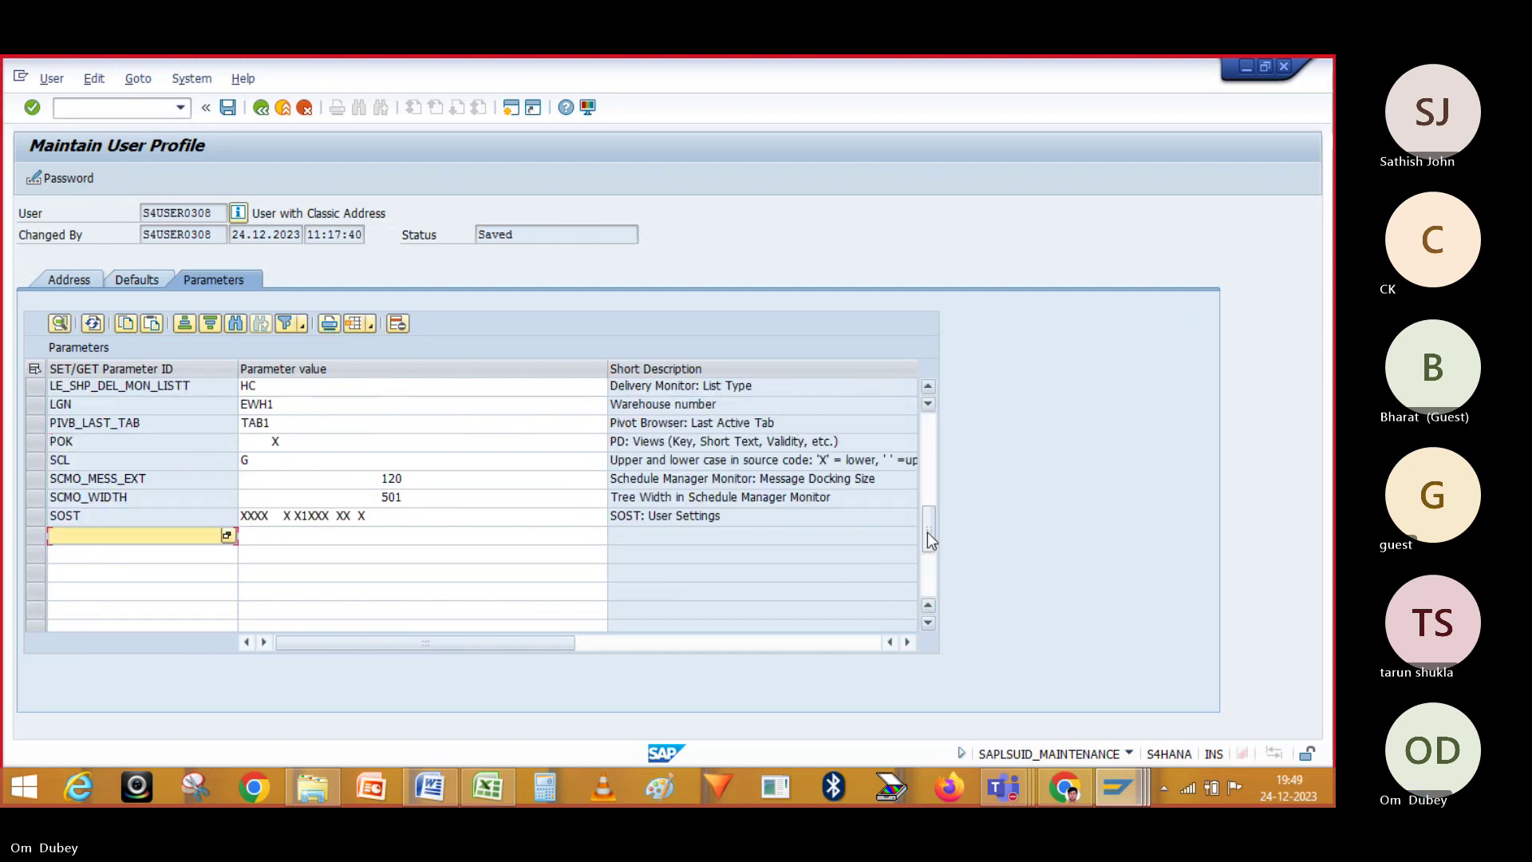
pyautogui.click(297, 404)
pyautogui.press('Delete')
pyautogui.press('Delete')
pyautogui.press('Delete')
pyautogui.press('Delete')
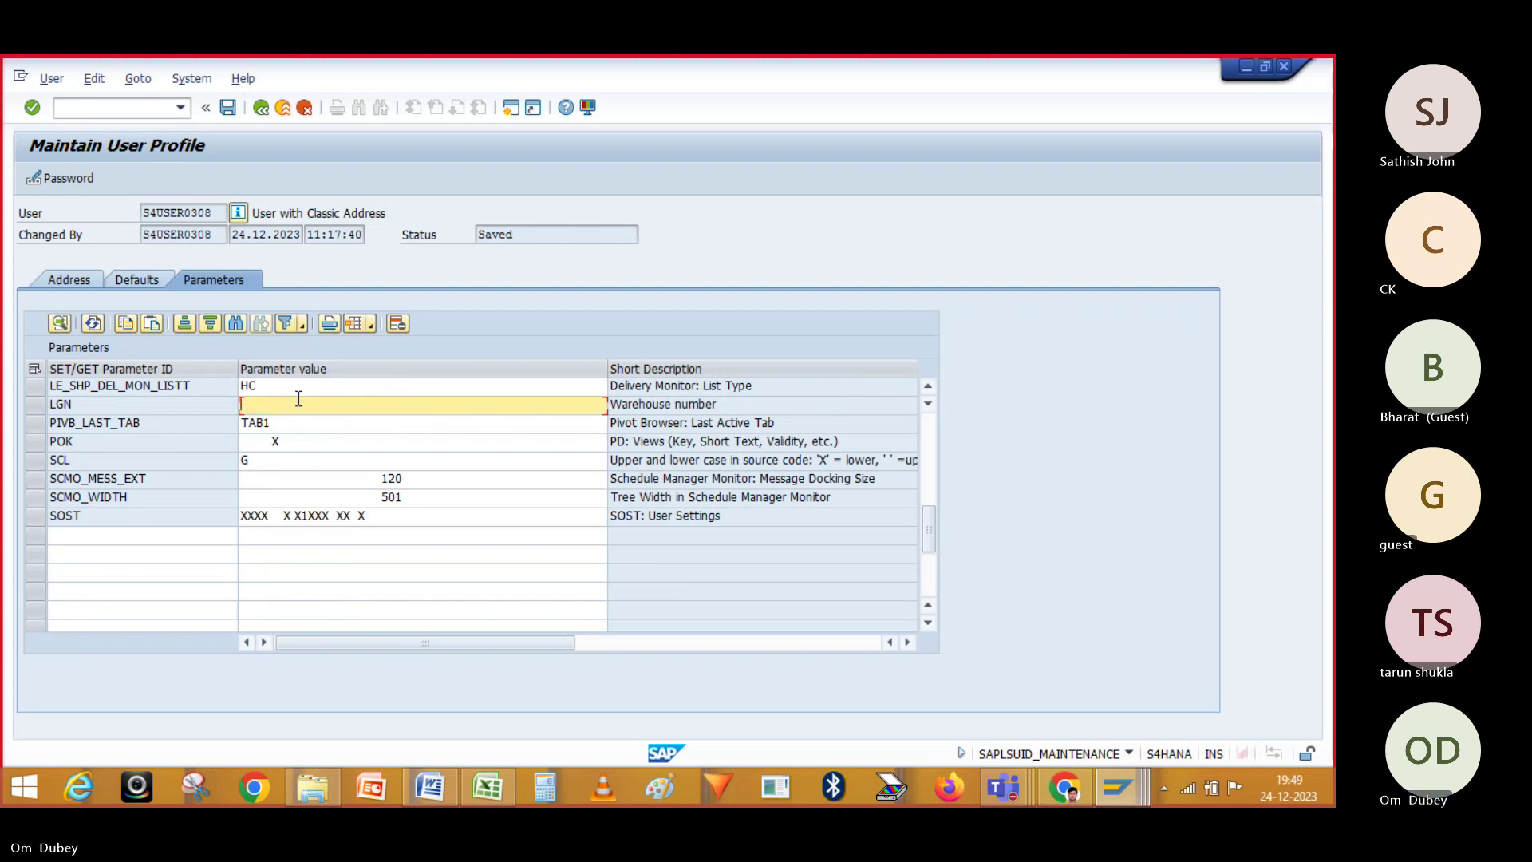
pyautogui.write('001')
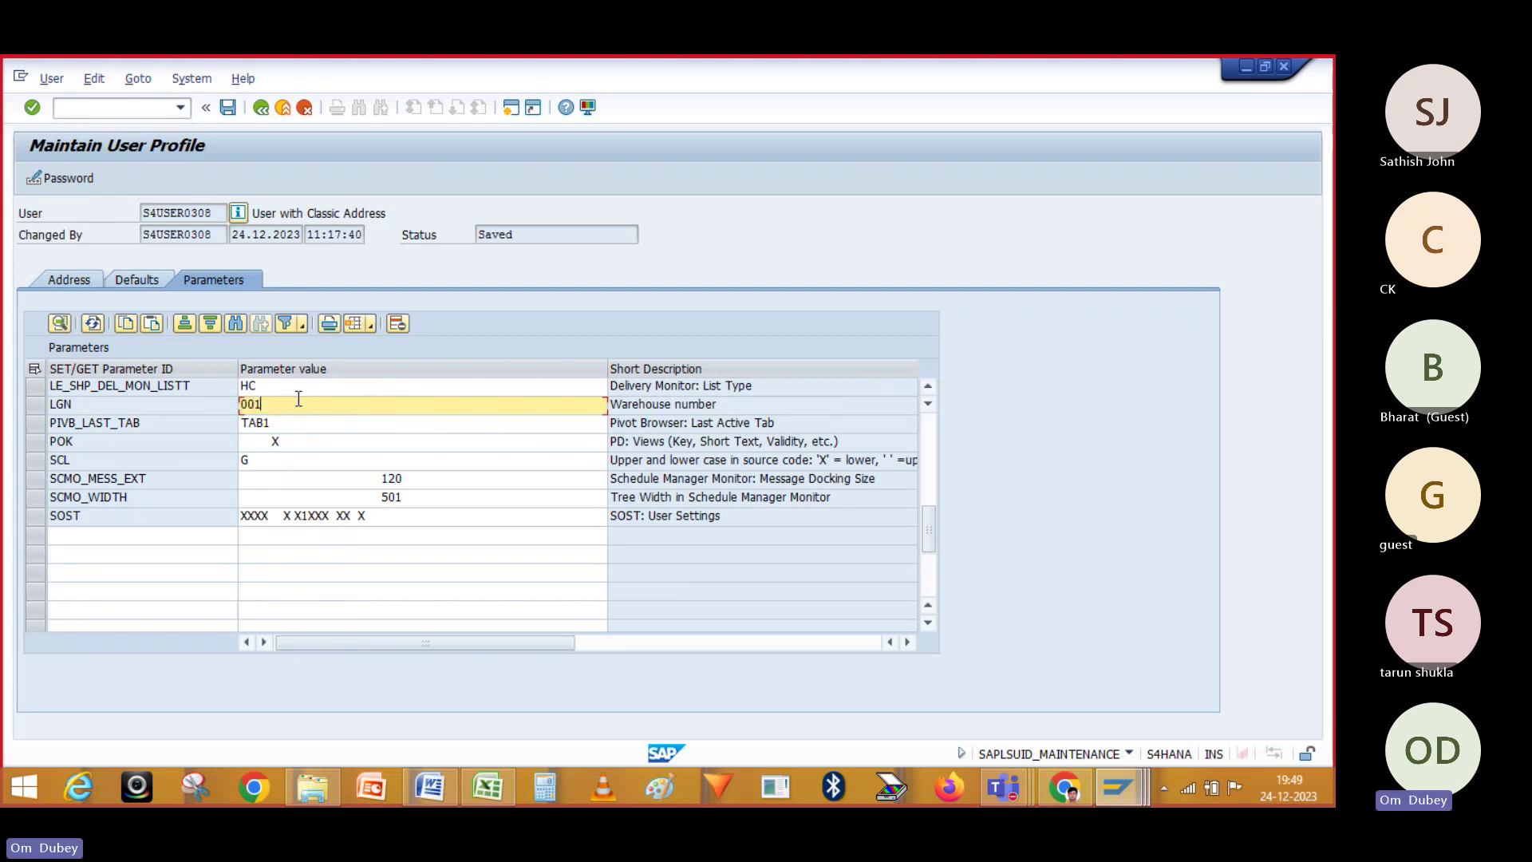
pyautogui.press('Return')
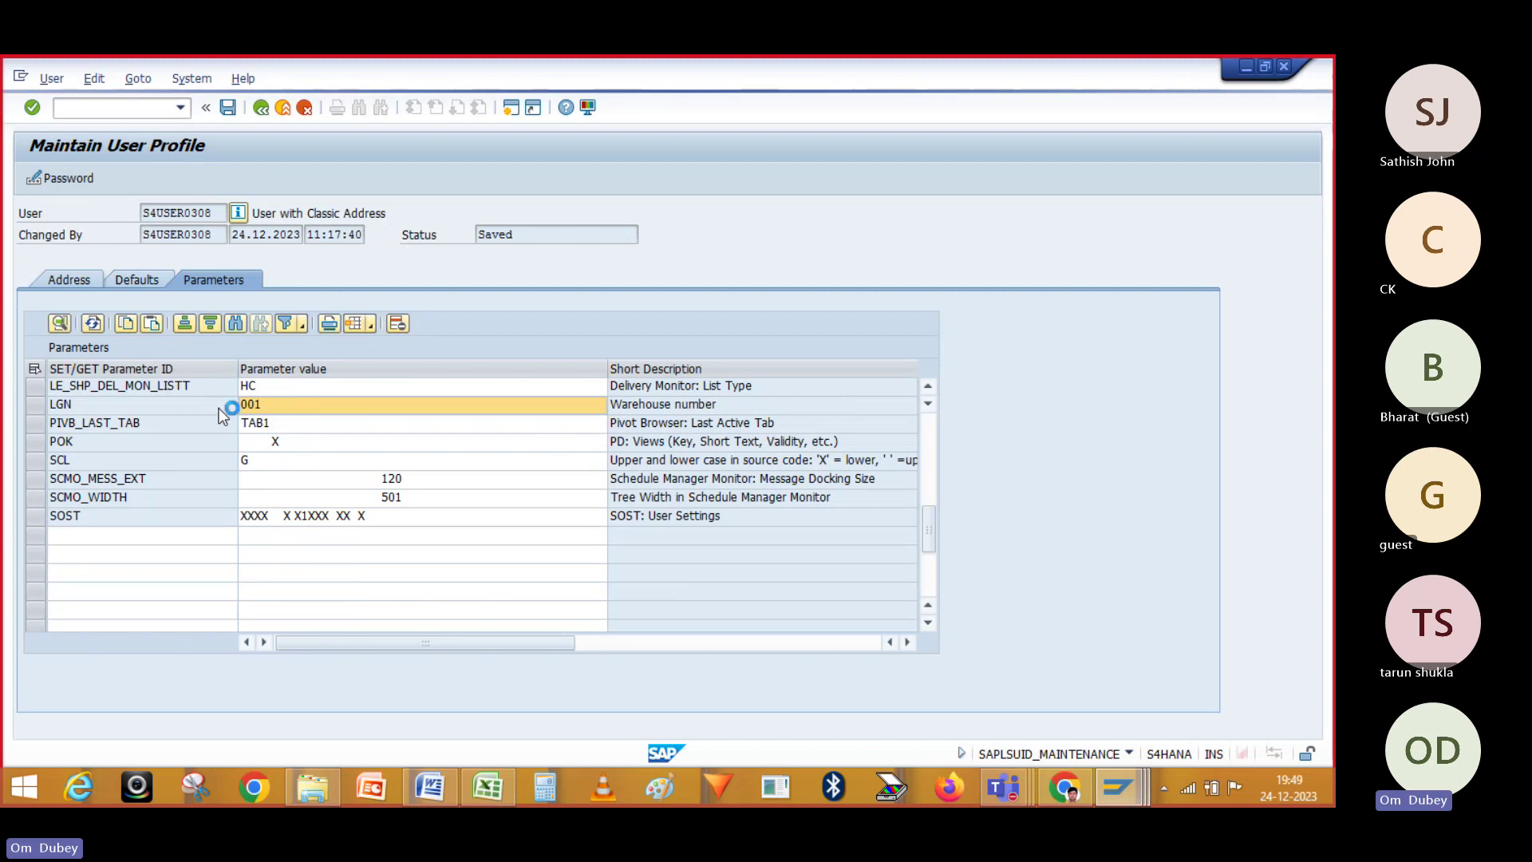
pyautogui.click(227, 109)
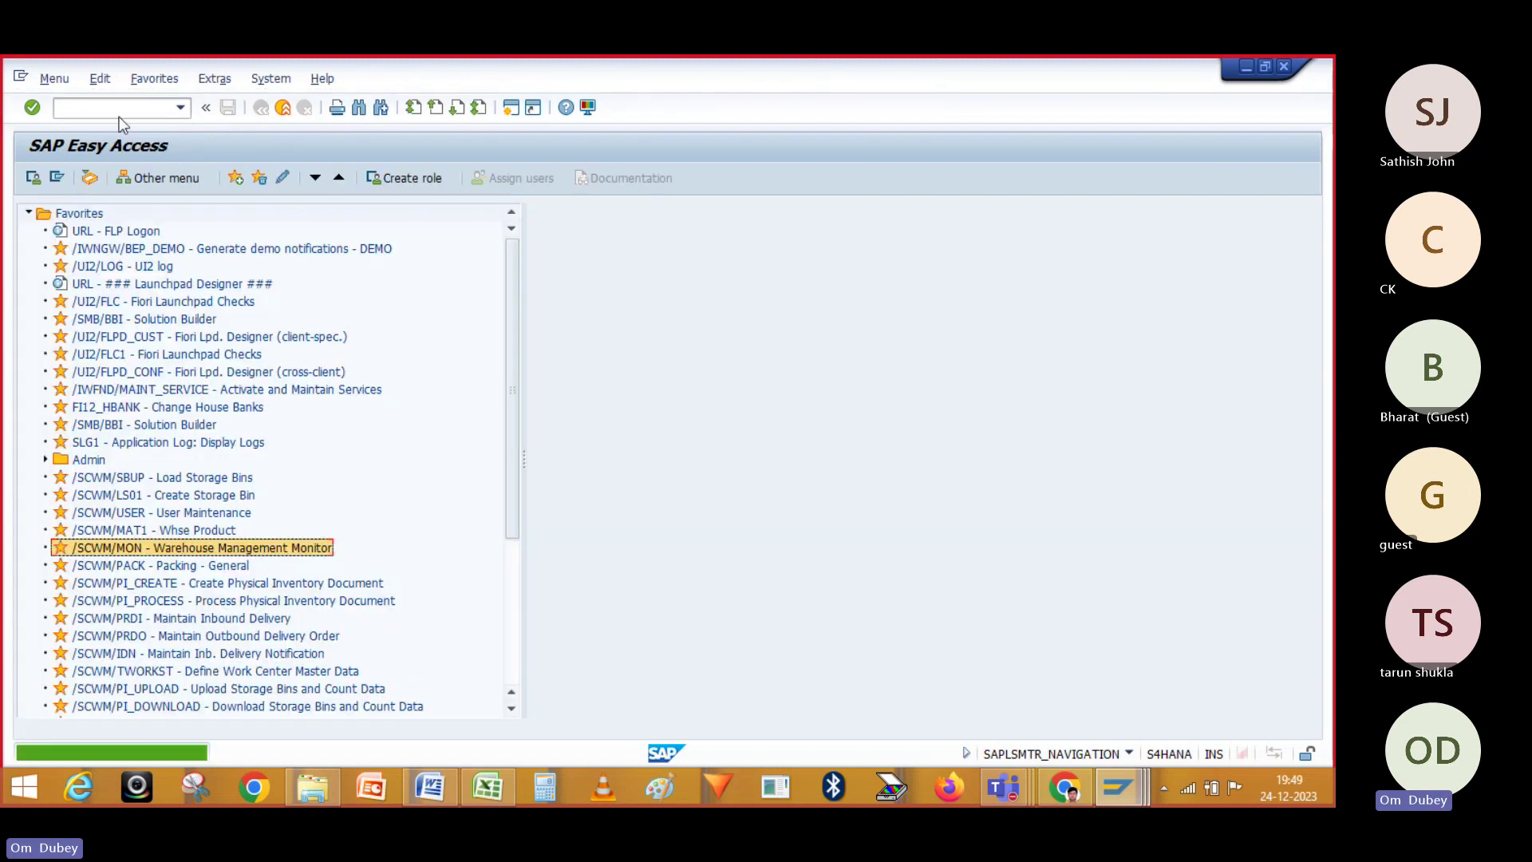
# - Open transactions LX02 and LT23 in turn to check the default warehouse number on their selection screens, and leave them
pyautogui.click(118, 115)
pyautogui.write('LX02')
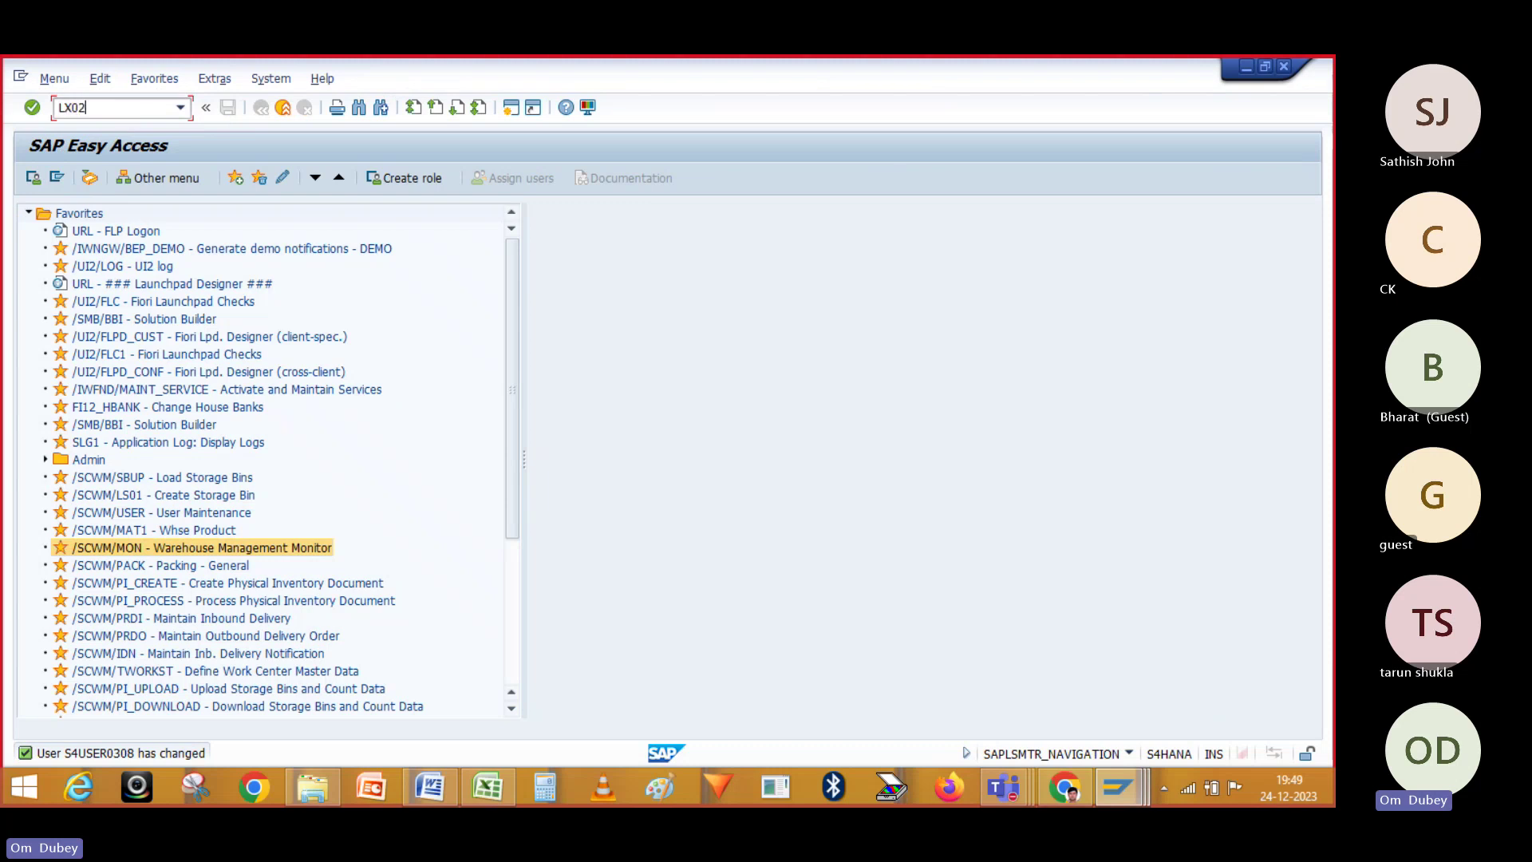
pyautogui.press('Return')
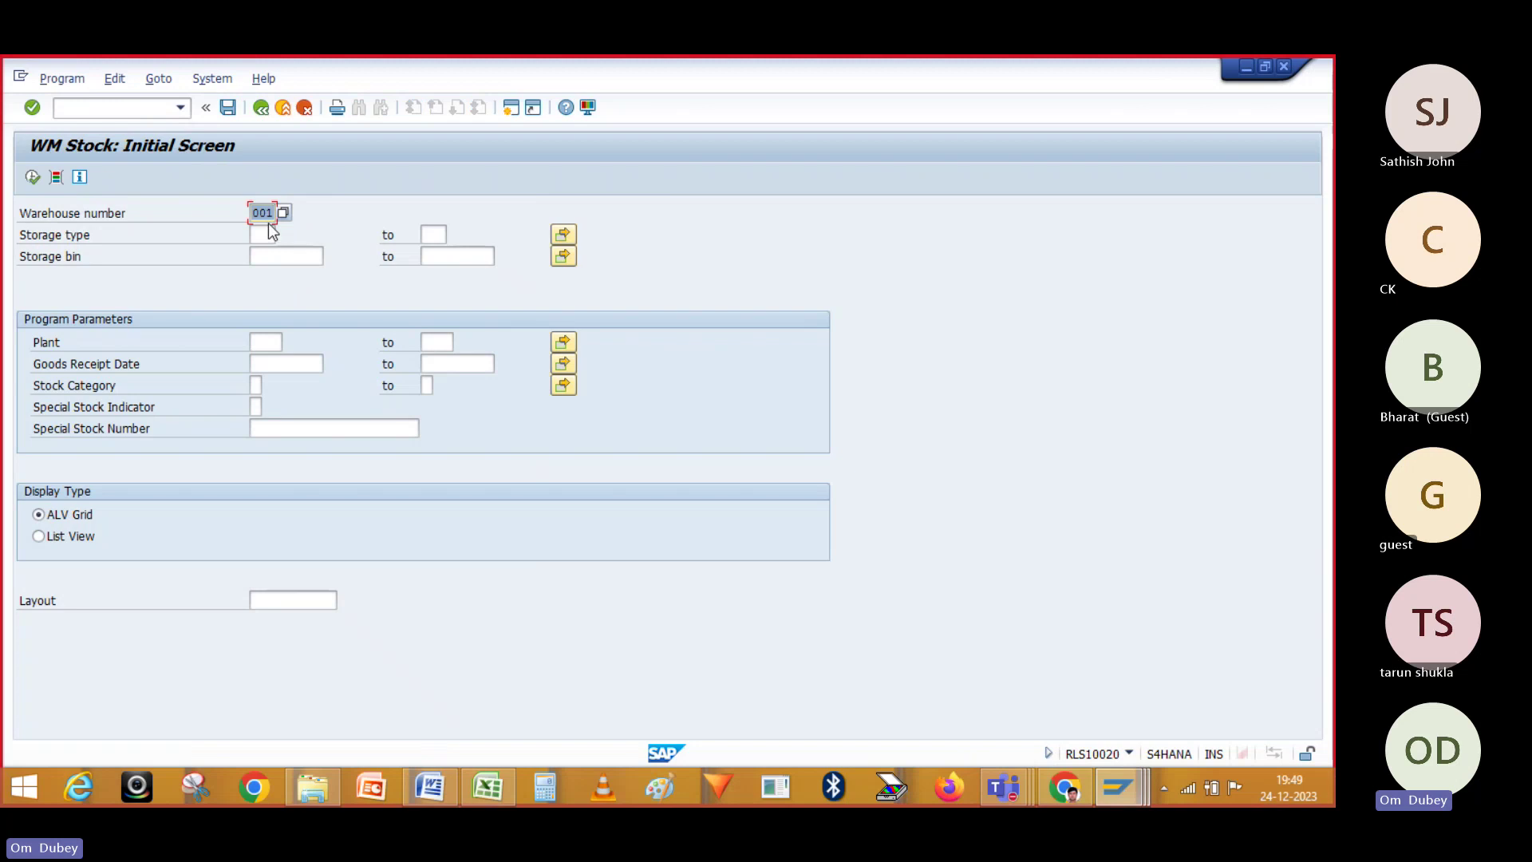
pyautogui.click(117, 110)
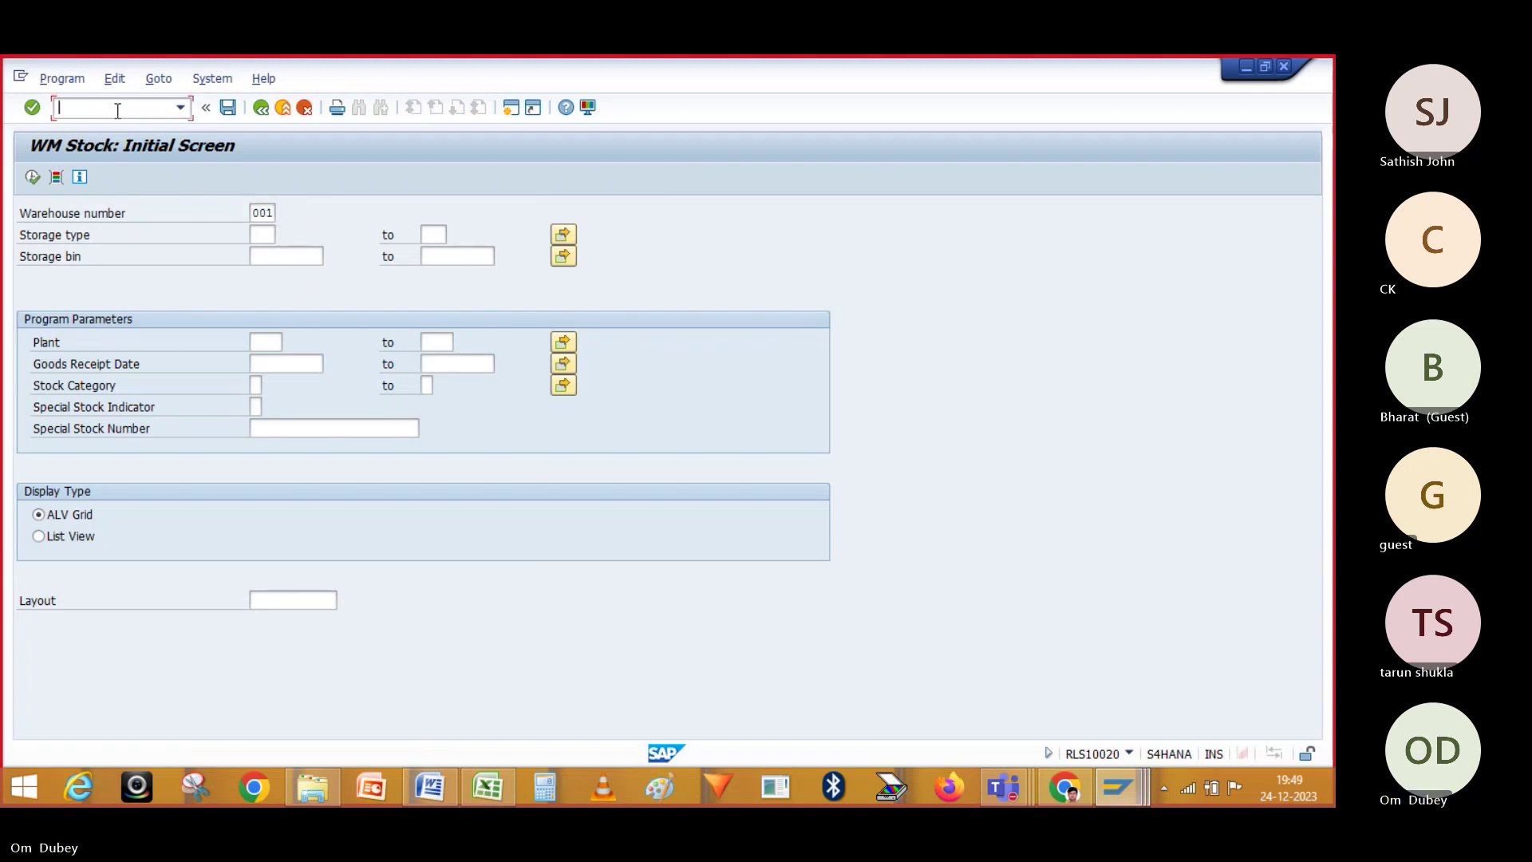
pyautogui.write('/NLT23')
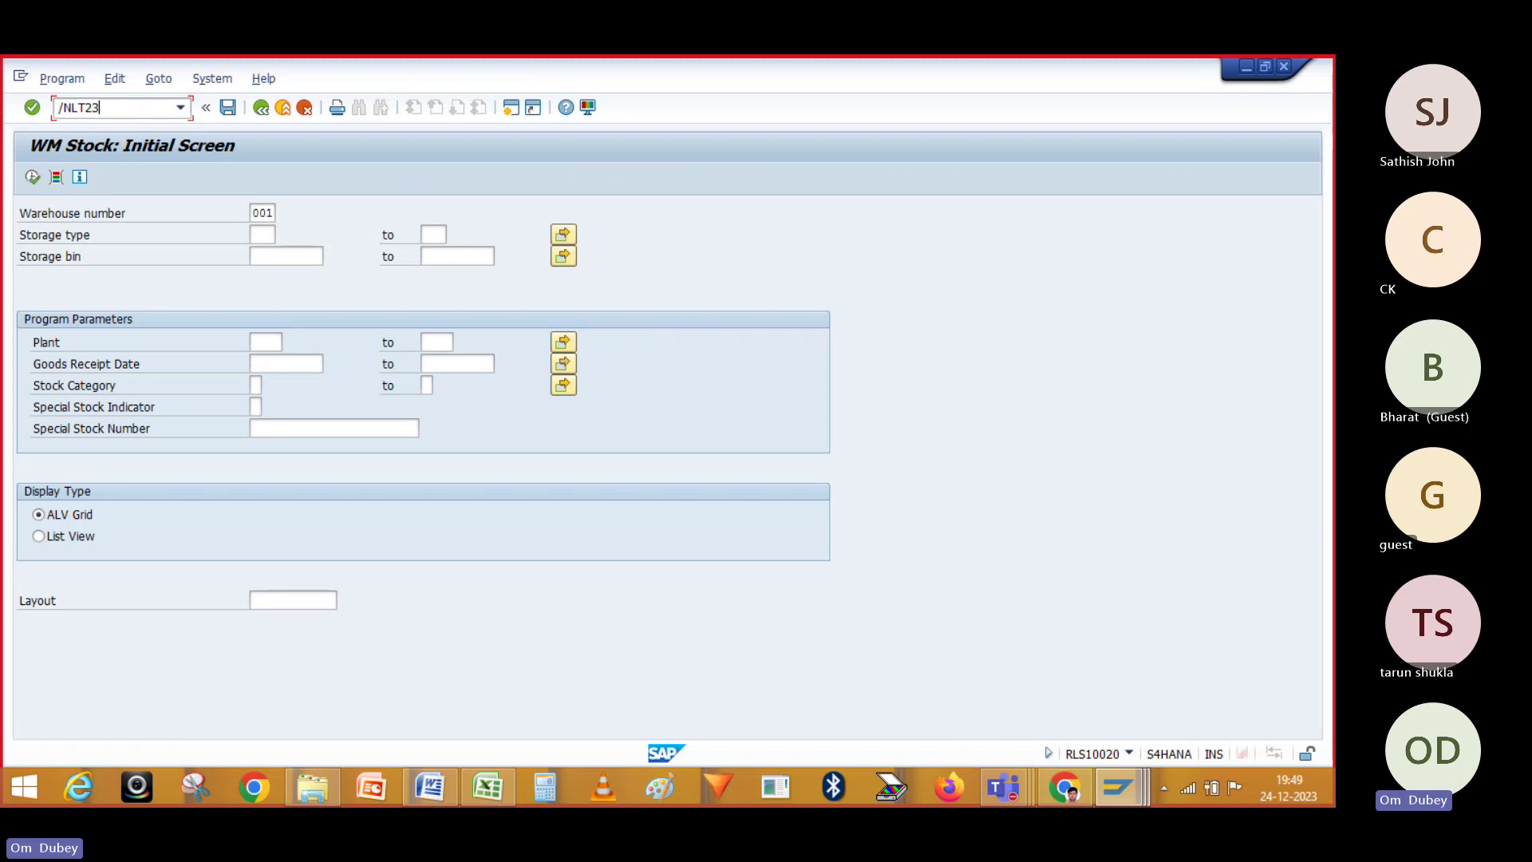
pyautogui.press('Return')
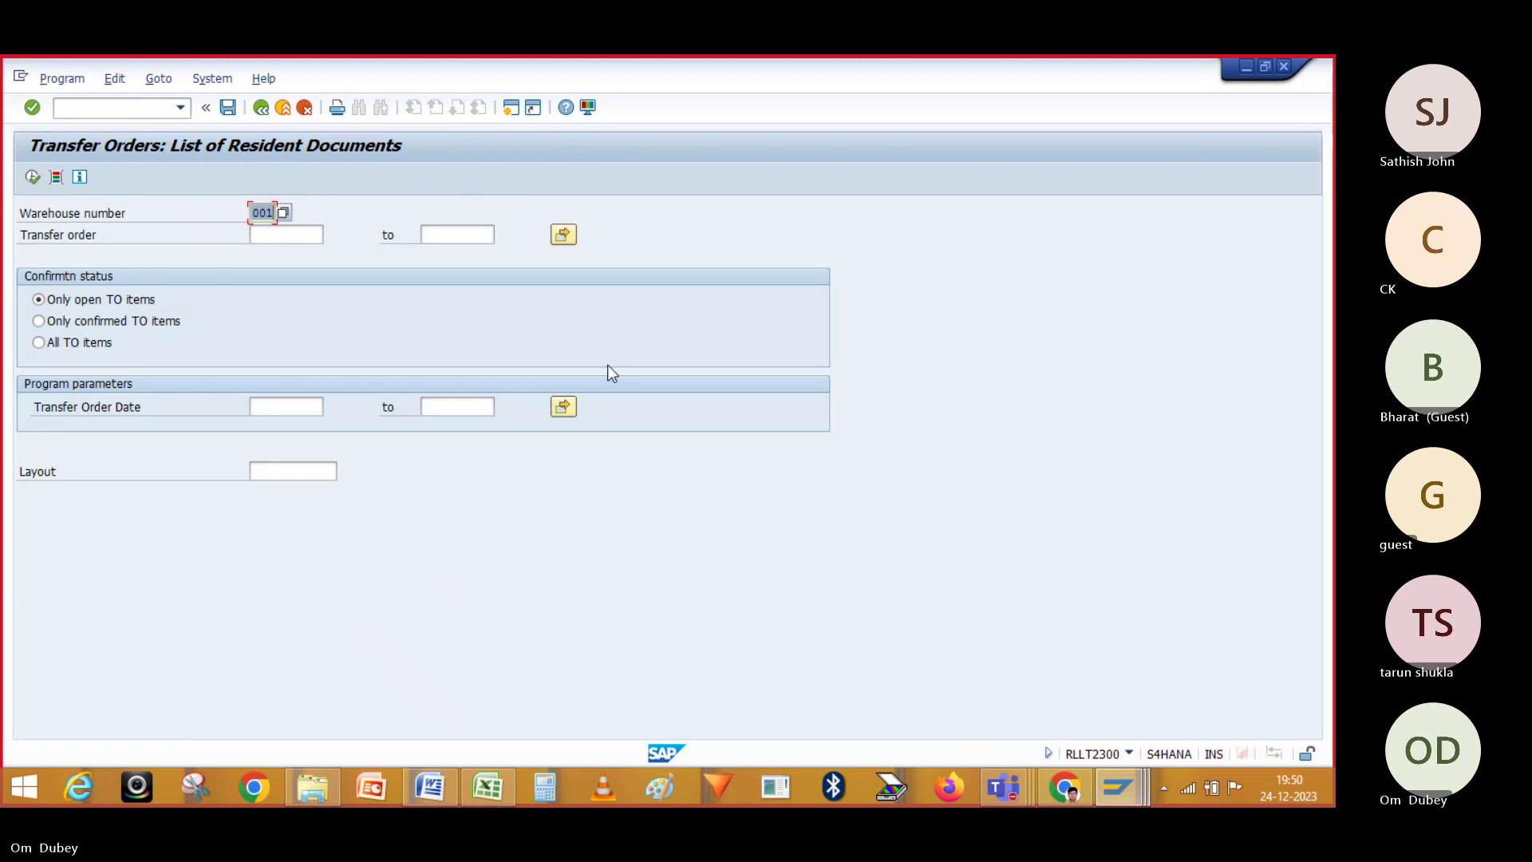
pyautogui.press('F3')
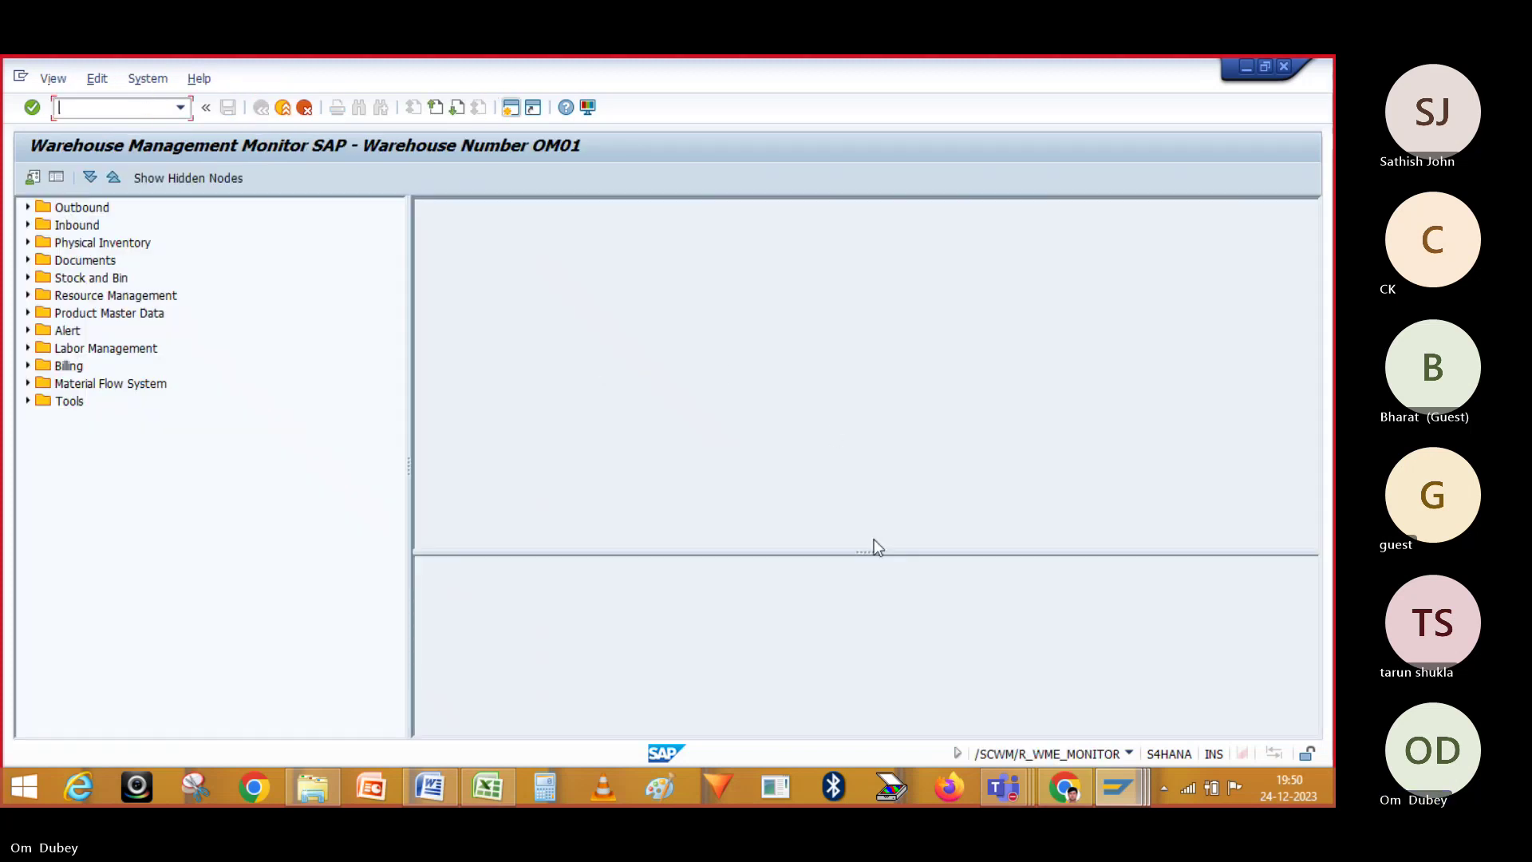
# - Switch to the EWM meeting in Microsoft Teams and request to stop its recording
pyautogui.moveTo(1018, 785)
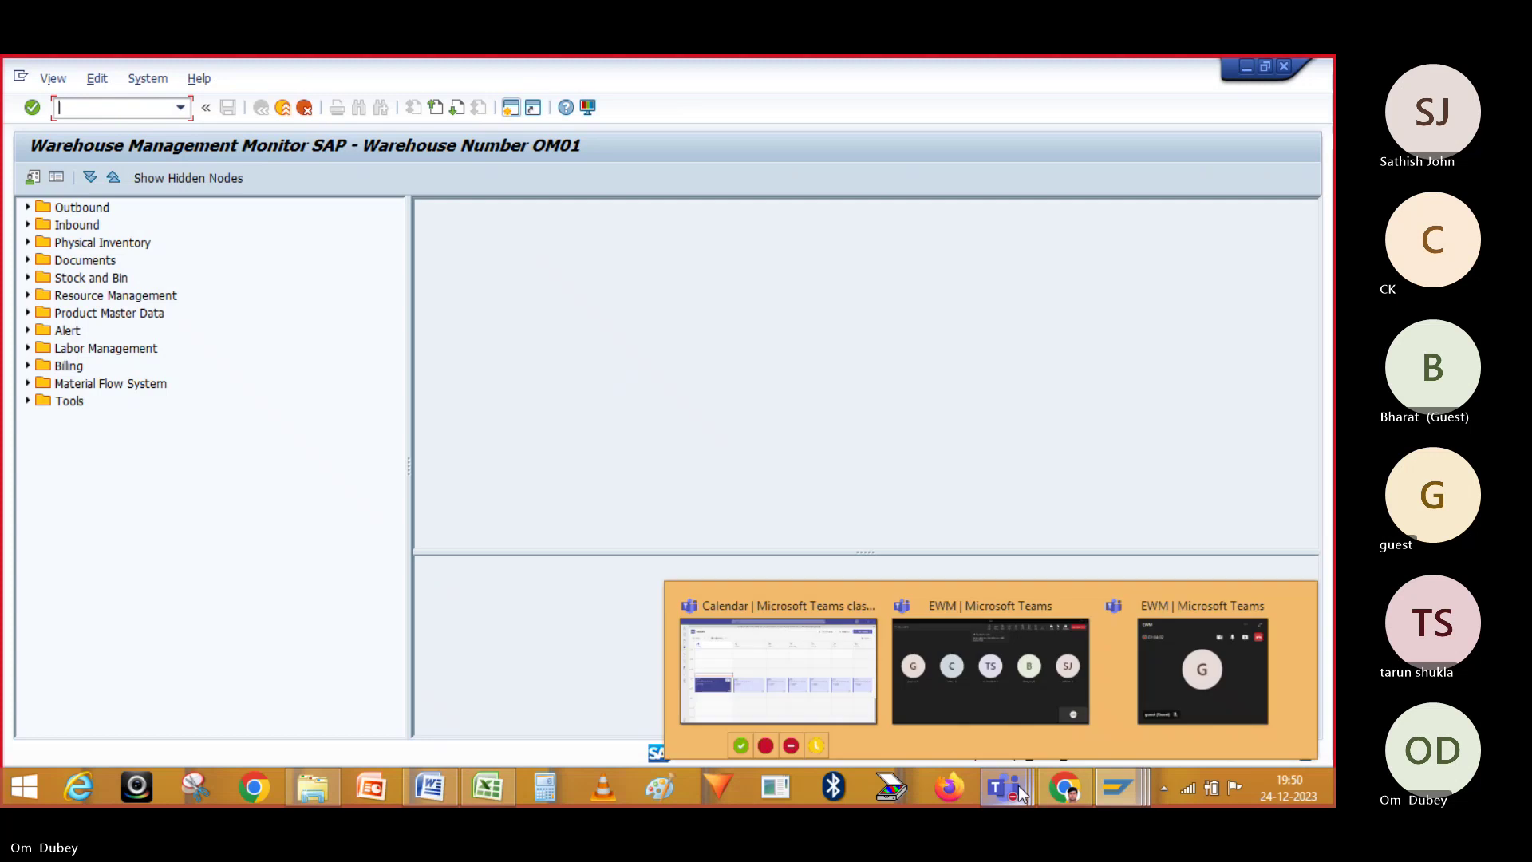
pyautogui.click(1033, 696)
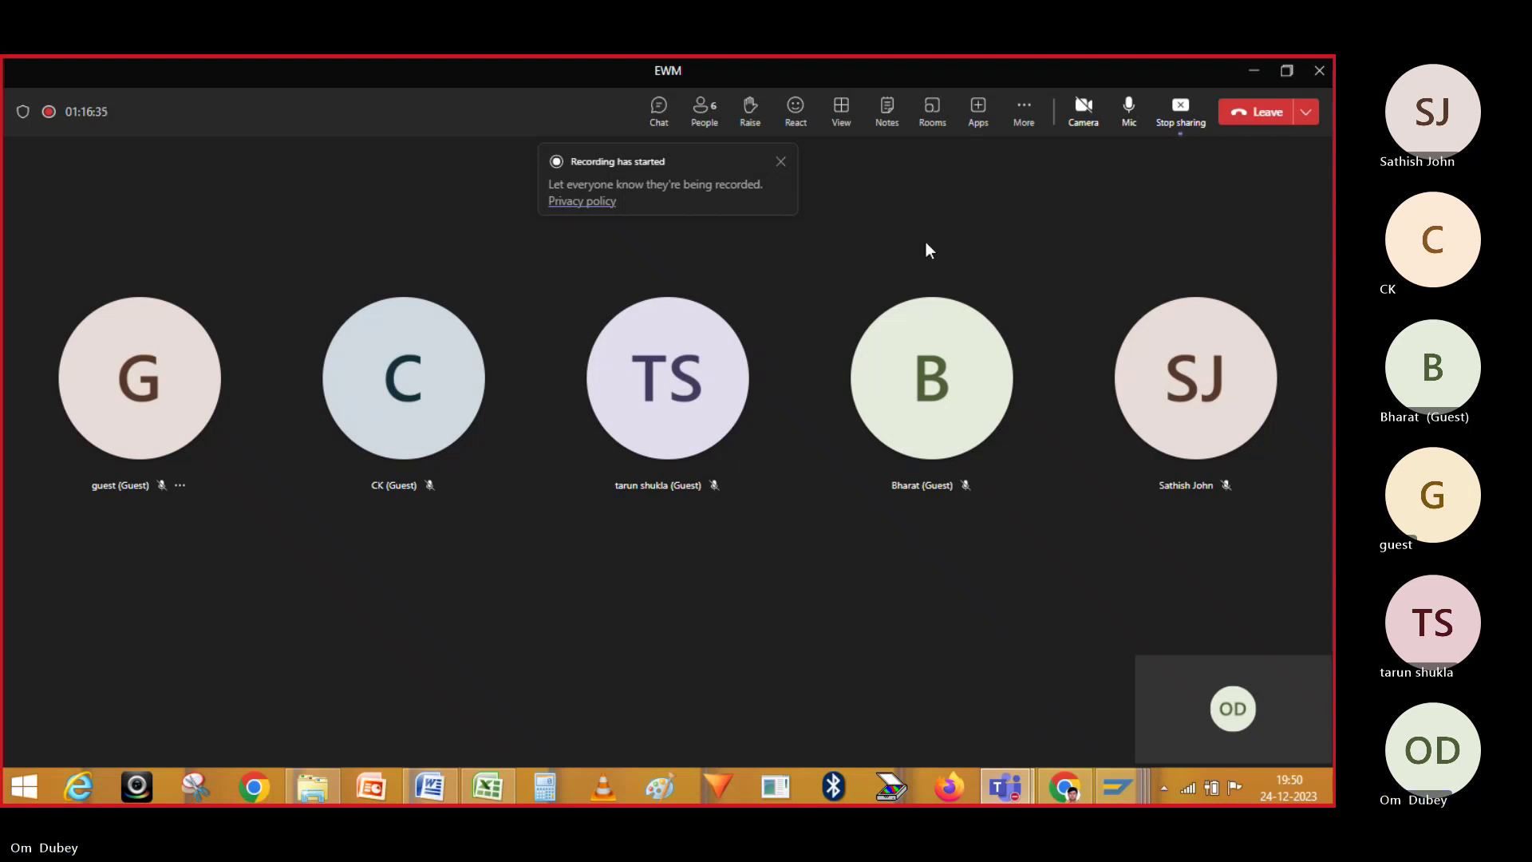
pyautogui.click(1024, 109)
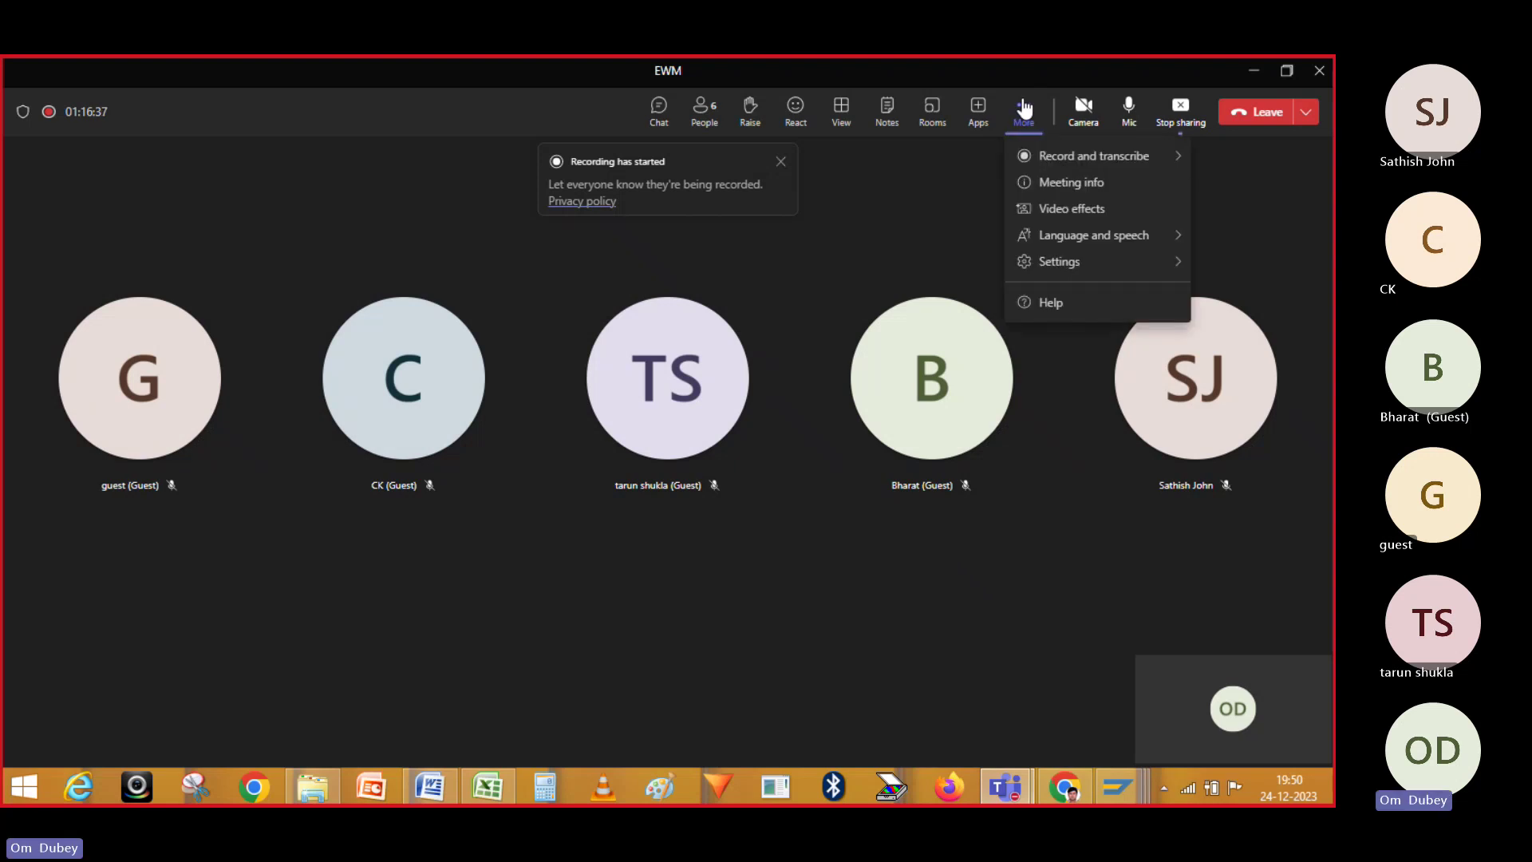
pyautogui.click(1060, 158)
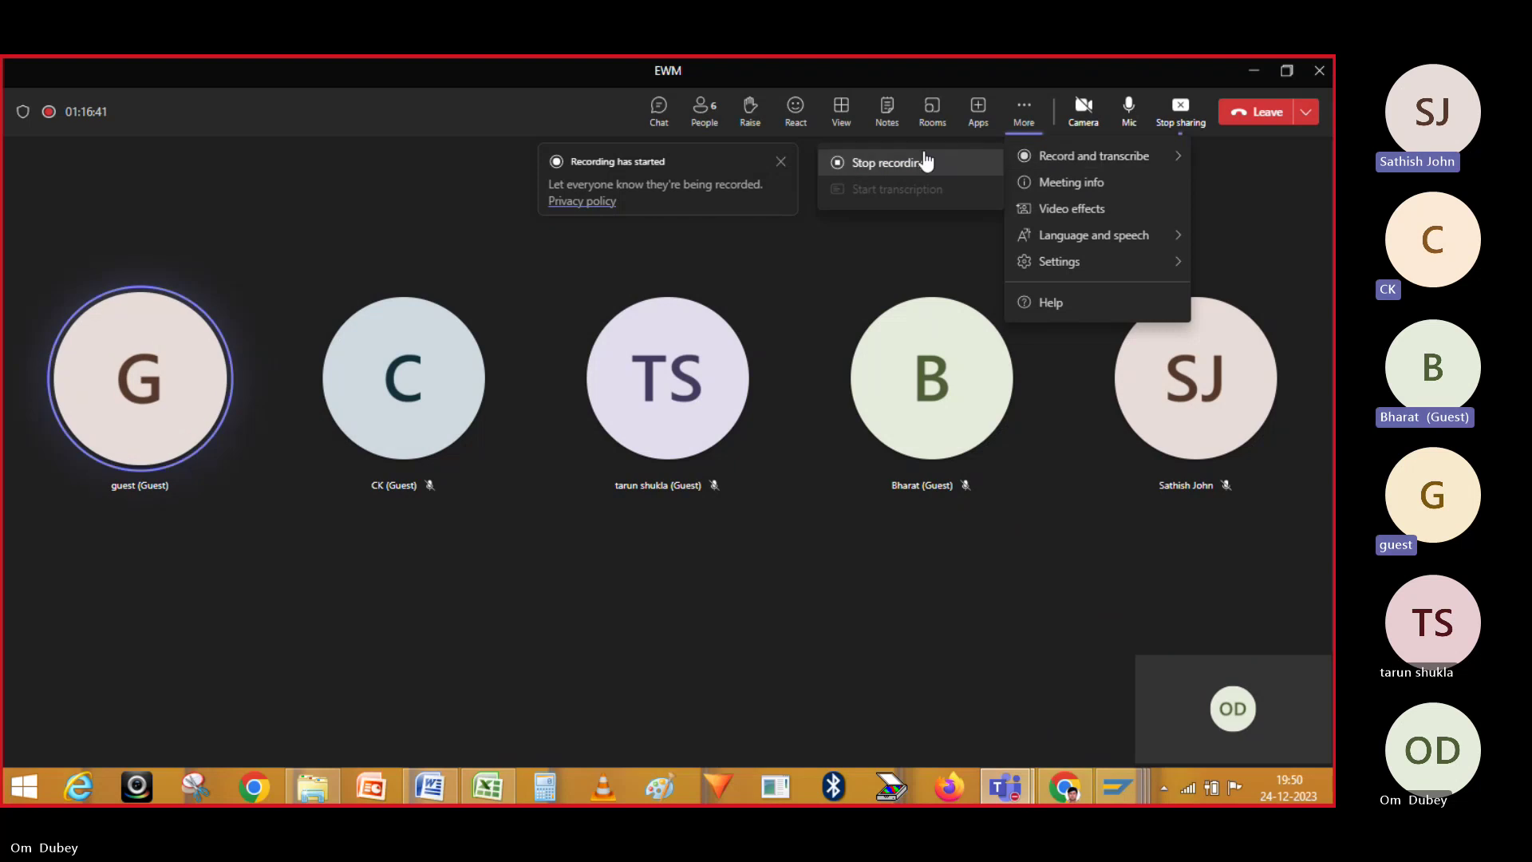
pyautogui.click(881, 164)
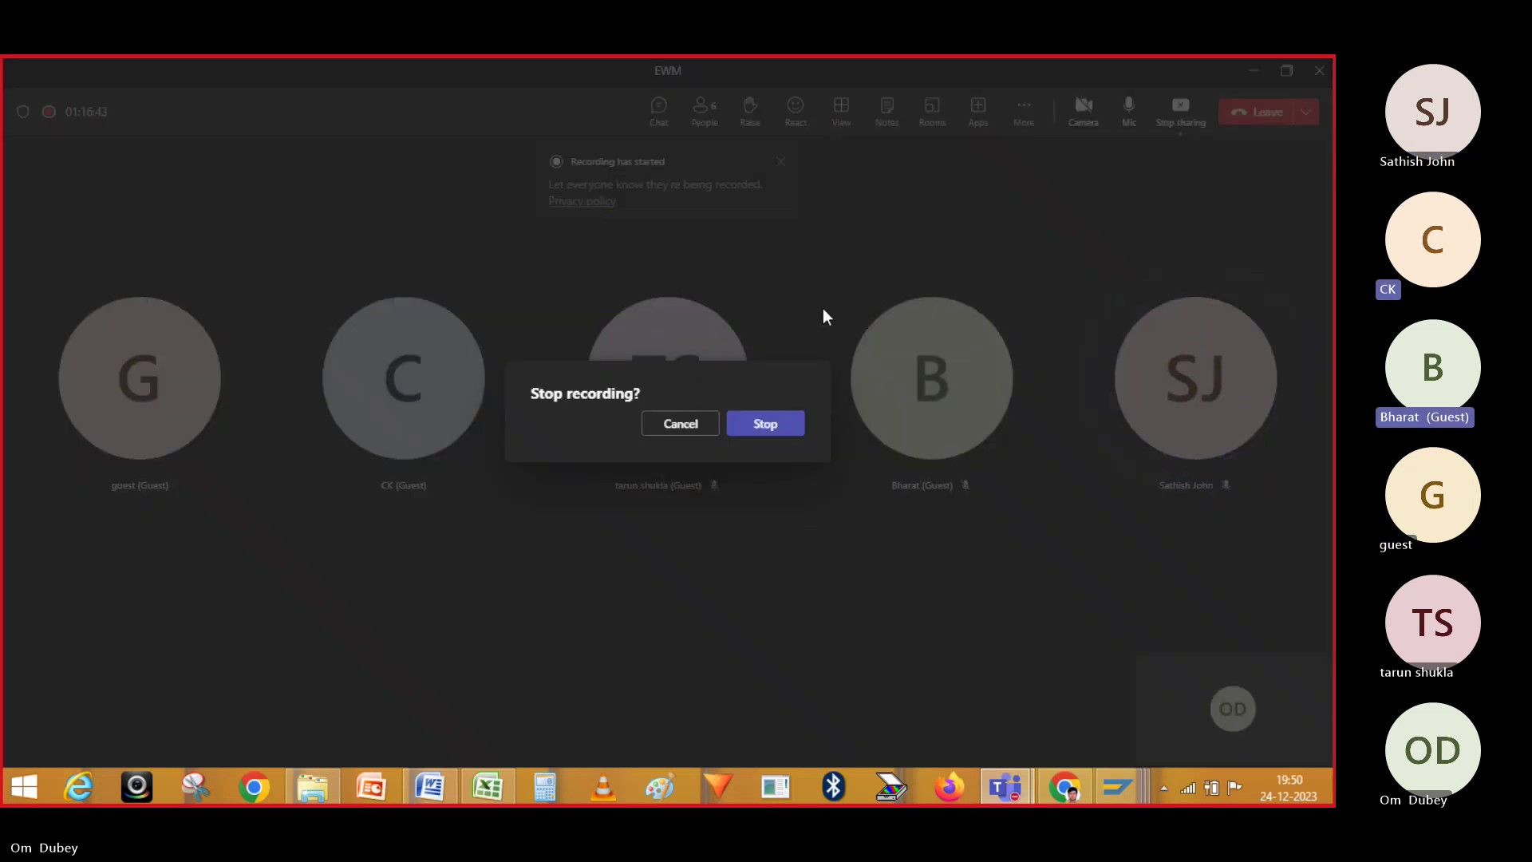